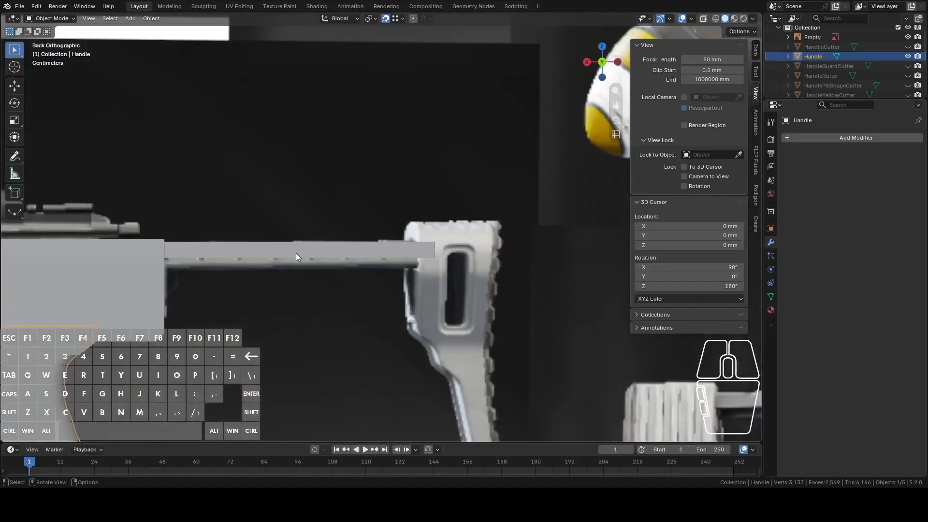
# Examine the receiver and the stock bar against the side-view reference around the stock
pyautogui.scroll(3, 291, 264)
pyautogui.click(352, 285)
pyautogui.scroll(-5, 354, 284)
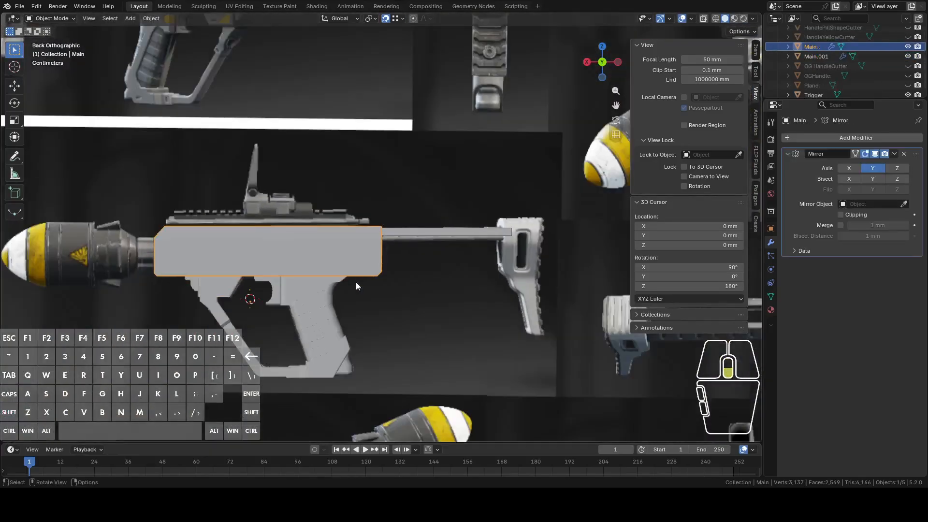
pyautogui.scroll(4, 436, 248)
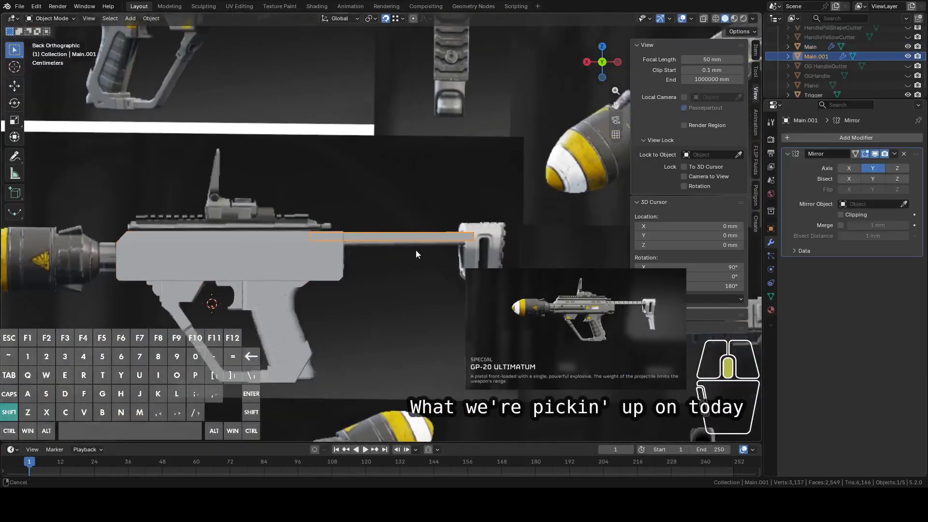
pyautogui.moveTo(396, 255); pyautogui.dragTo(220, 217, button='middle')
pyautogui.moveTo(434, 269); pyautogui.dragTo(478, 227, button='middle')
pyautogui.click(605, 64)
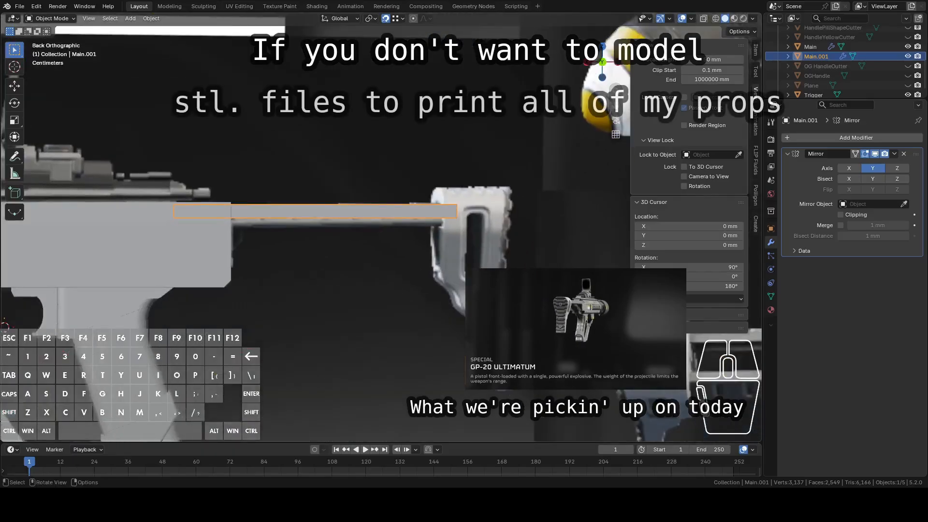
pyautogui.keyDown('shift'); pyautogui.moveTo(498, 249); pyautogui.dragTo(410, 273, button='middle'); pyautogui.keyUp('shift')
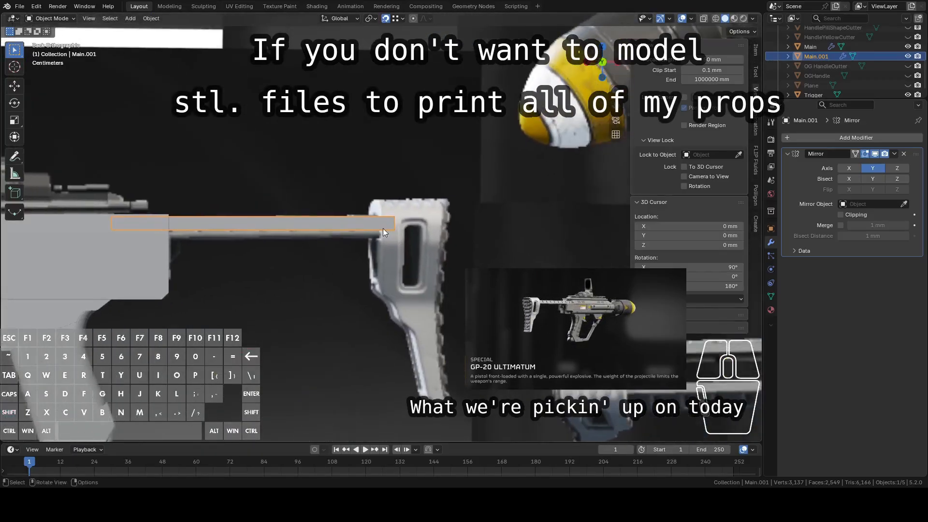
pyautogui.scroll(3, 382, 229)
pyautogui.keyDown('shift'); pyautogui.moveTo(379, 218); pyautogui.dragTo(420, 266, button='middle'); pyautogui.keyUp('shift')
pyautogui.press('Tab')
pyautogui.click(390, 249)
pyautogui.scroll(2, 397, 261)
pyautogui.keyDown('shift'); pyautogui.click(409, 281); pyautogui.keyUp('shift')
pyautogui.scroll(-4, 408, 281)
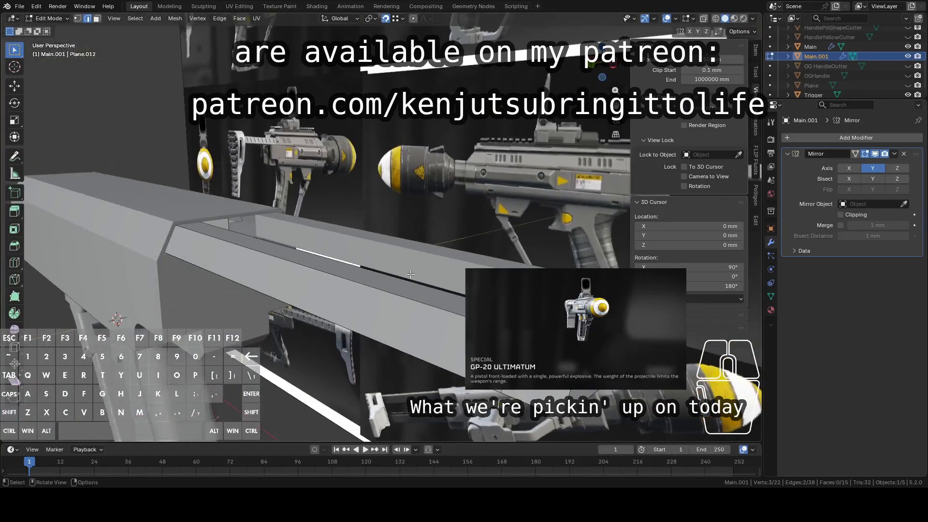
pyautogui.press('Tab')
# Duplicate the three upper rear edges of the main body and move the copy along X just past the bar's far end
pyautogui.moveTo(210, 232); pyautogui.dragTo(432, 278, button='middle')
pyautogui.click(284, 245)
pyautogui.press('Tab')
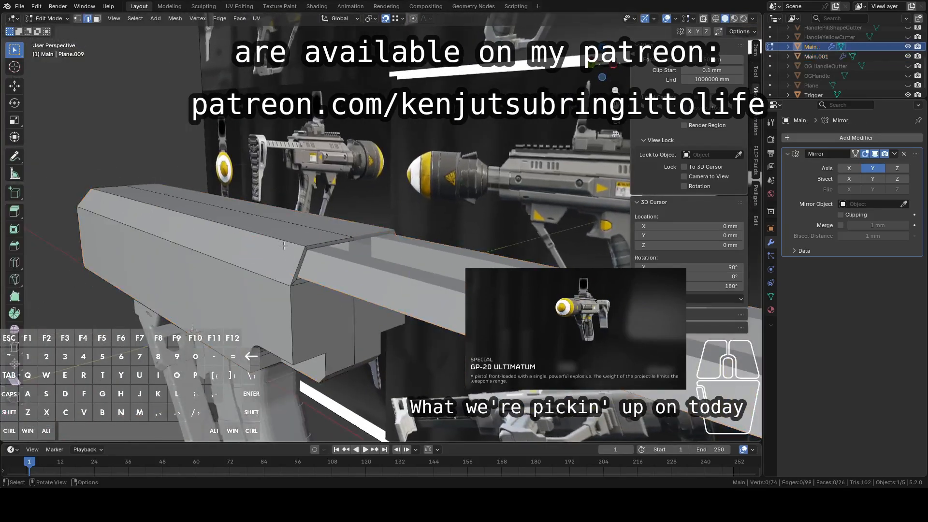
pyautogui.moveTo(283, 245); pyautogui.dragTo(297, 265, button='middle')
pyautogui.click(303, 252)
pyautogui.keyDown('shift'); pyautogui.click(284, 288); pyautogui.keyUp('shift')
pyautogui.moveTo(284, 289); pyautogui.dragTo(399, 279, button='middle')
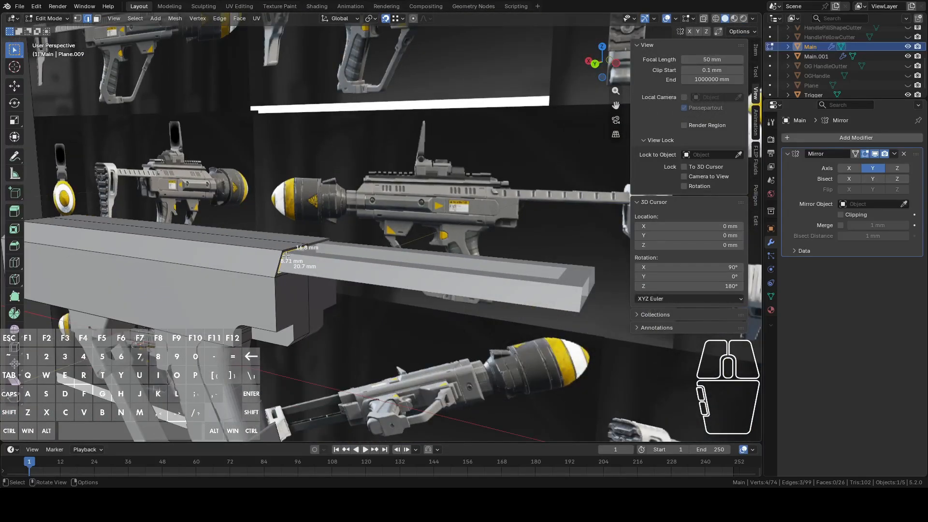
pyautogui.hotkey('shift', 'd')
pyautogui.rightClick(438, 239)
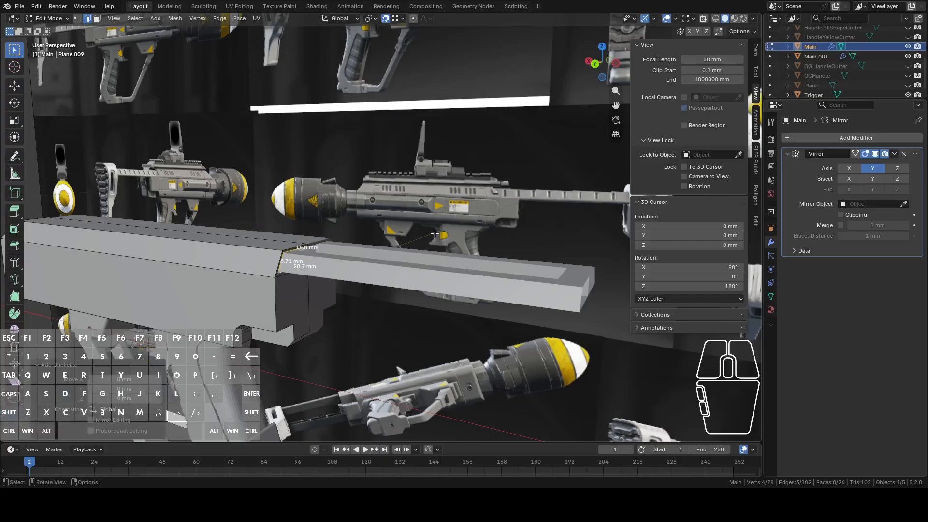
pyautogui.press('g')
pyautogui.press('x')
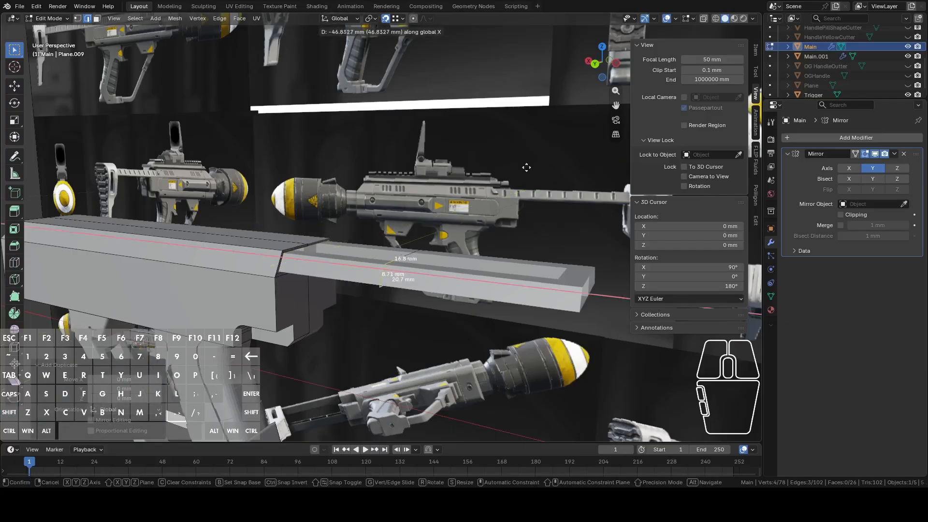
pyautogui.click(676, 212)
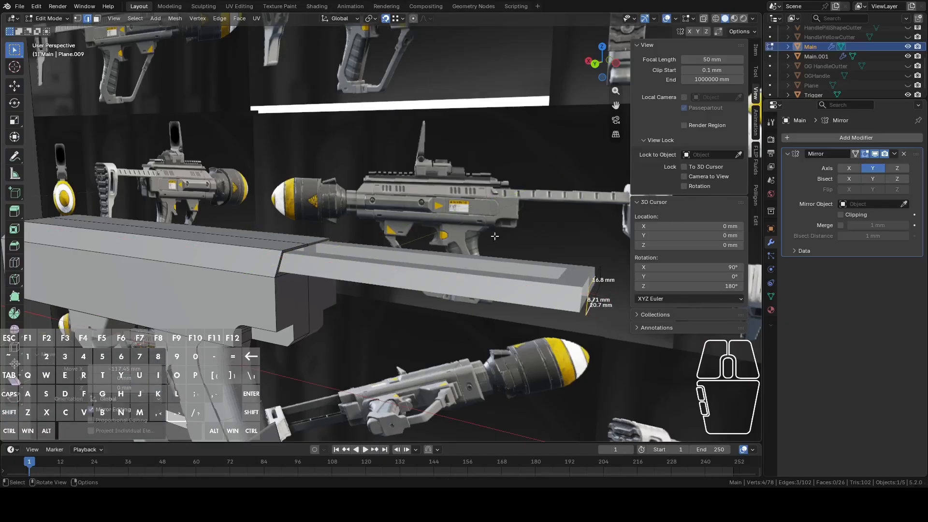
# Separate the duplicated edges into their own object
pyautogui.press('p')
pyautogui.click(457, 222)
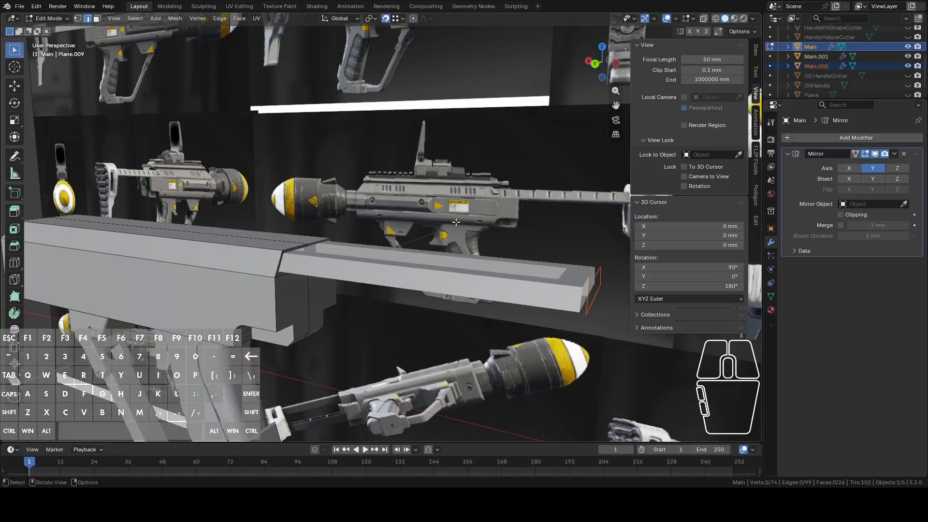
pyautogui.keyDown('shift'); pyautogui.moveTo(464, 225); pyautogui.dragTo(538, 135, button='middle'); pyautogui.keyUp('shift')
pyautogui.press('Tab')
# Move all edges of the separated object about 10.4 mm along X, back onto the bar where the stock begins
pyautogui.click(365, 272)
pyautogui.click(604, 66)
pyautogui.moveTo(418, 195); pyautogui.dragTo(487, 190, button='middle')
pyautogui.press('Tab')
pyautogui.press('a')
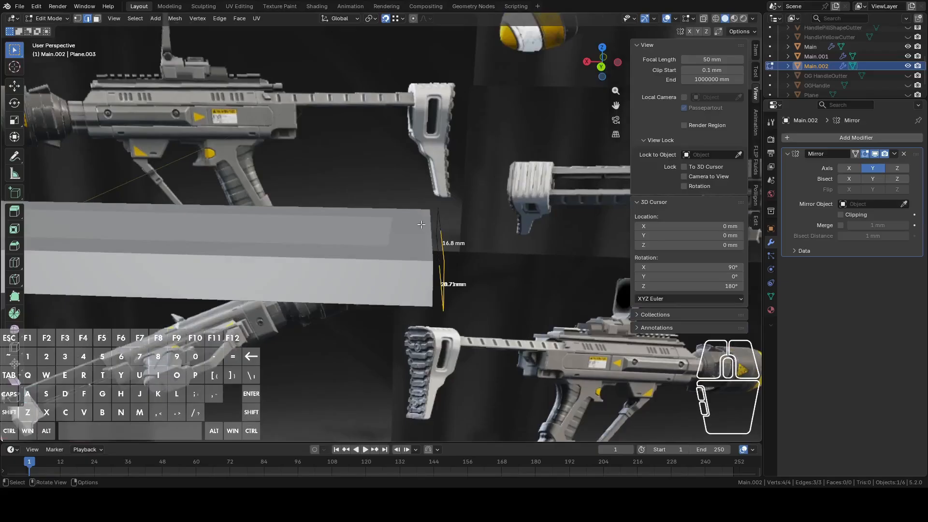
pyautogui.press('g')
pyautogui.press('x')
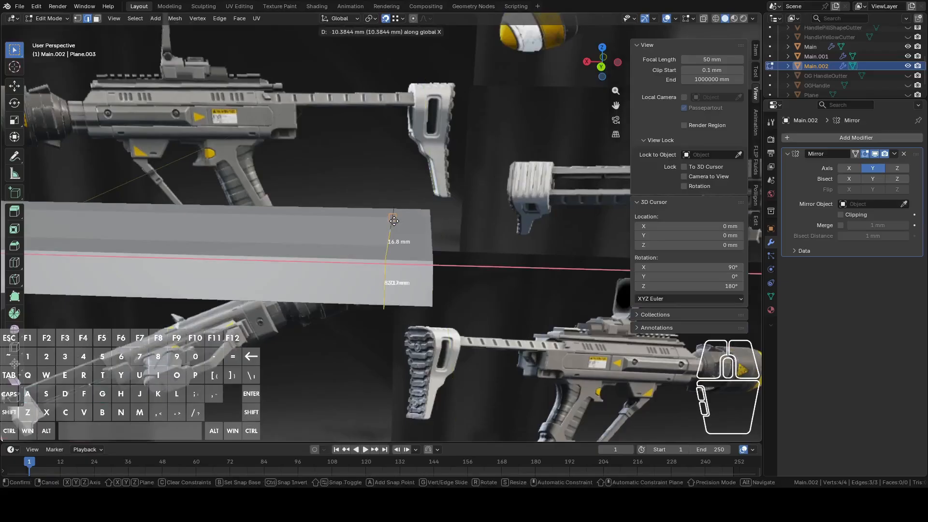
pyautogui.click(394, 220)
# Examine the stock's shape and how the bar meets it across the different reference views
pyautogui.click(601, 66)
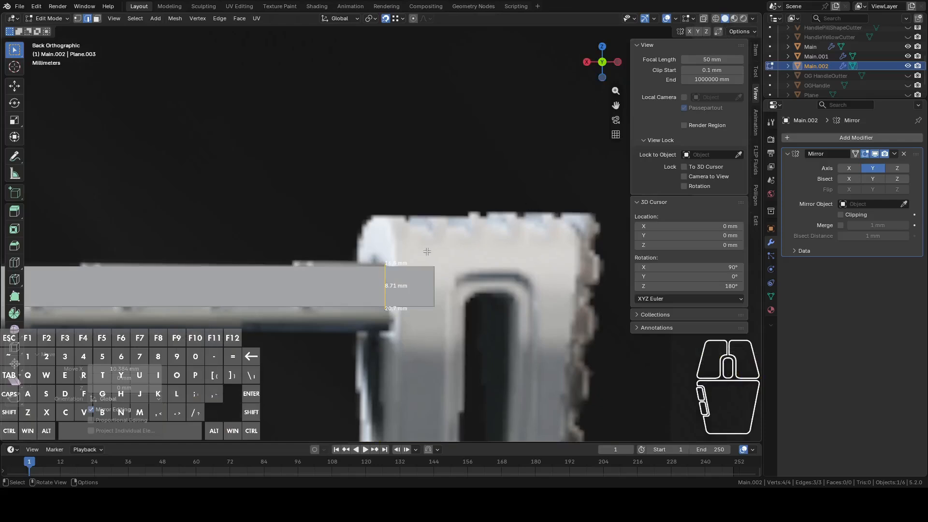
pyautogui.scroll(-9, 427, 251)
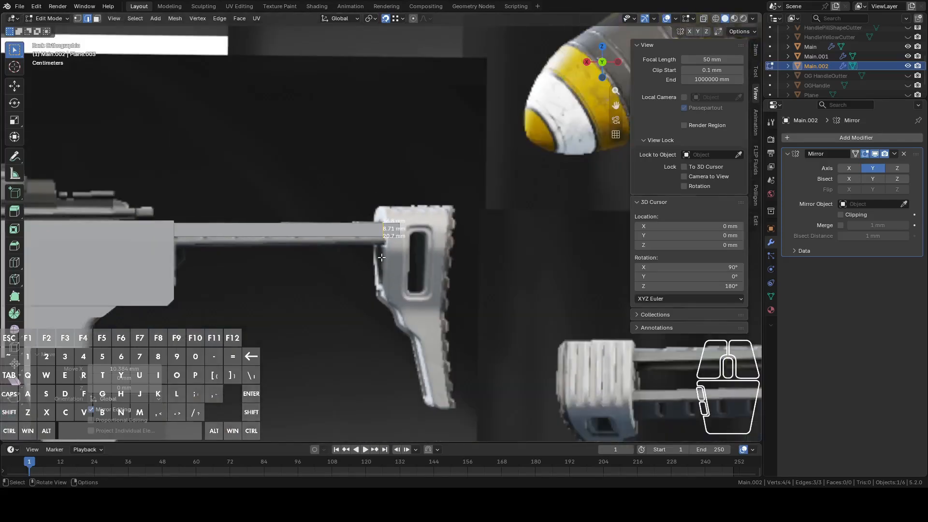
pyautogui.scroll(-6, 381, 263)
pyautogui.keyDown('shift'); pyautogui.moveTo(474, 254); pyautogui.dragTo(377, 202, button='middle'); pyautogui.keyUp('shift')
pyautogui.keyDown('shift'); pyautogui.moveTo(387, 294); pyautogui.dragTo(488, 200, button='middle'); pyautogui.keyUp('shift')
pyautogui.scroll(2, 453, 226)
pyautogui.scroll(1, 453, 225)
pyautogui.keyDown('shift'); pyautogui.moveTo(325, 218); pyautogui.dragTo(508, 155, button='middle'); pyautogui.keyUp('shift')
pyautogui.scroll(-3, 435, 190)
pyautogui.keyDown('shift'); pyautogui.moveTo(284, 189); pyautogui.dragTo(453, 226, button='middle'); pyautogui.keyUp('shift')
pyautogui.keyDown('shift'); pyautogui.moveTo(432, 114); pyautogui.dragTo(440, 273, button='middle'); pyautogui.keyUp('shift')
pyautogui.keyDown('shift'); pyautogui.moveTo(457, 184); pyautogui.dragTo(456, 338, button='middle'); pyautogui.keyUp('shift')
pyautogui.keyDown('shift'); pyautogui.moveTo(471, 262); pyautogui.dragTo(208, 268, button='middle'); pyautogui.keyUp('shift')
pyautogui.scroll(7, 382, 226)
pyautogui.keyDown('shift'); pyautogui.moveTo(179, 182); pyautogui.dragTo(517, 376, button='middle'); pyautogui.keyUp('shift')
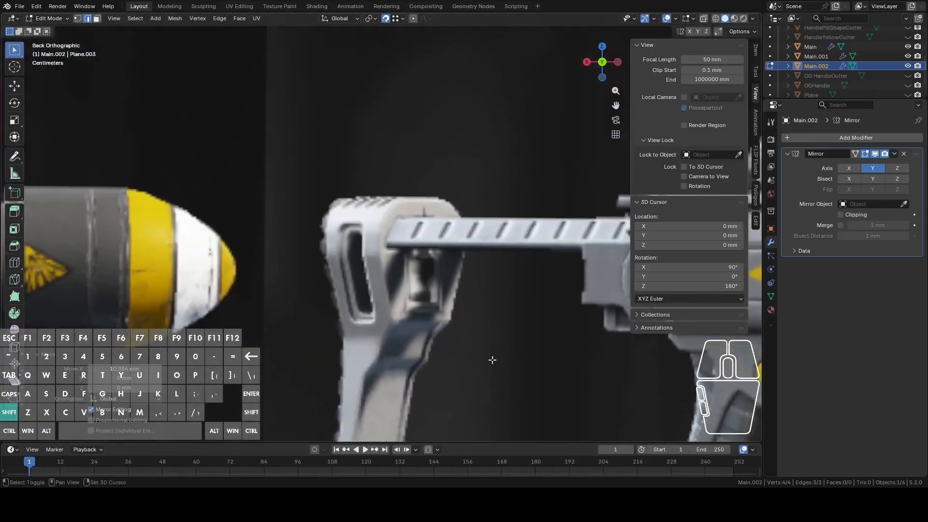
pyautogui.scroll(3, 466, 340)
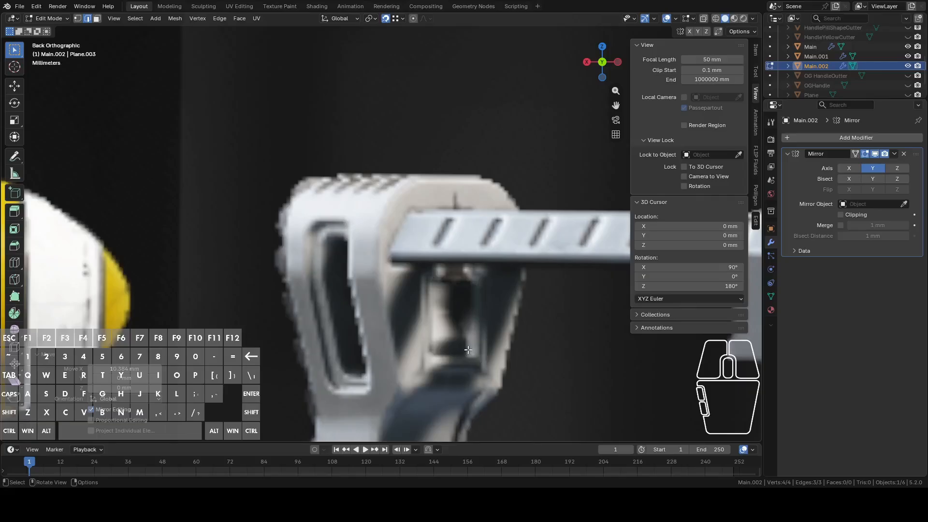
pyautogui.scroll(-6, 468, 350)
pyautogui.keyDown('shift'); pyautogui.moveTo(468, 349); pyautogui.dragTo(378, 171, button='middle'); pyautogui.keyUp('shift')
pyautogui.keyDown('shift'); pyautogui.moveTo(266, 210); pyautogui.dragTo(550, 166, button='middle'); pyautogui.keyUp('shift')
pyautogui.keyDown('shift'); pyautogui.moveTo(454, 143); pyautogui.dragTo(327, 390, button='middle'); pyautogui.keyUp('shift')
pyautogui.keyDown('shift'); pyautogui.moveTo(358, 325); pyautogui.dragTo(367, 363, button='middle'); pyautogui.keyUp('shift')
pyautogui.scroll(10, 425, 271)
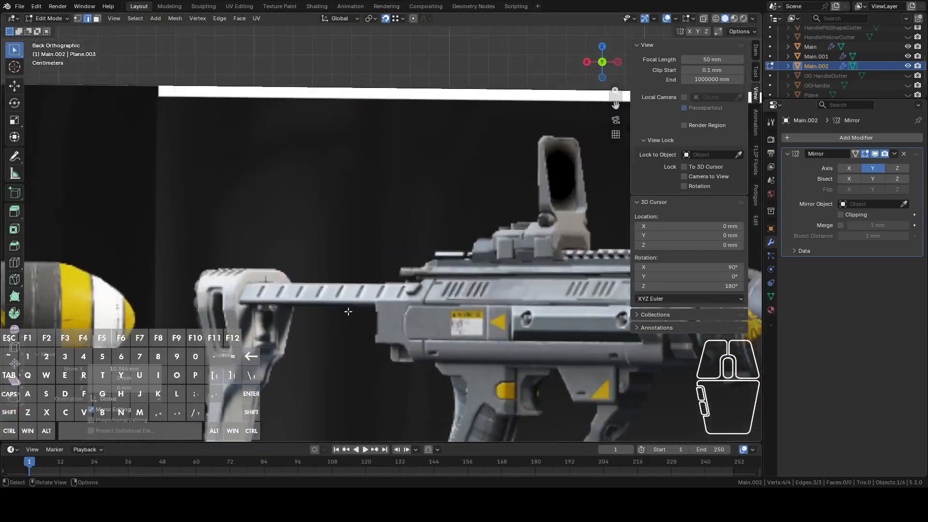
pyautogui.scroll(1, 436, 283)
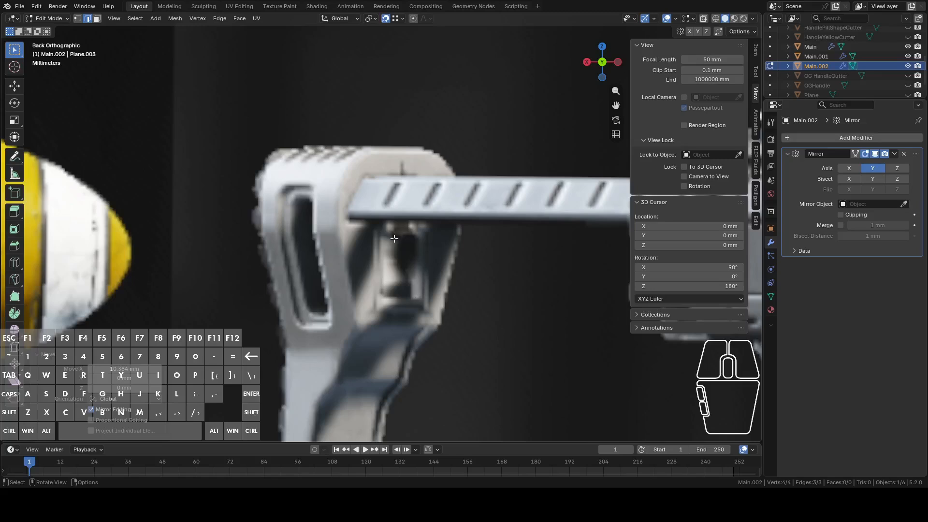
pyautogui.scroll(-7, 388, 295)
pyautogui.scroll(10, 398, 295)
pyautogui.scroll(-4, 397, 295)
# Extrude the top edge of the stock profile straight up along Z by about 8.2 mm to the reference stock's top
pyautogui.moveTo(399, 295); pyautogui.dragTo(452, 268, button='middle')
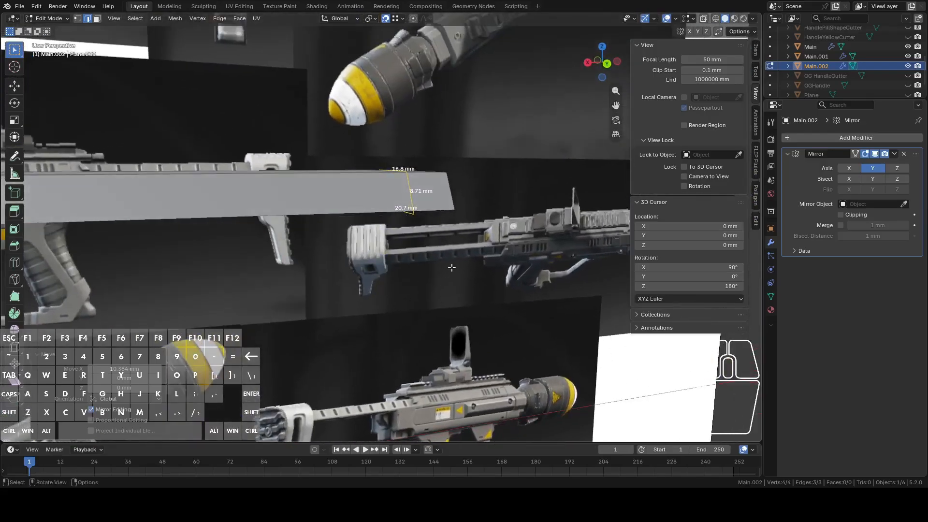
pyautogui.click(405, 171)
pyautogui.moveTo(448, 143); pyautogui.dragTo(485, 189, button='middle')
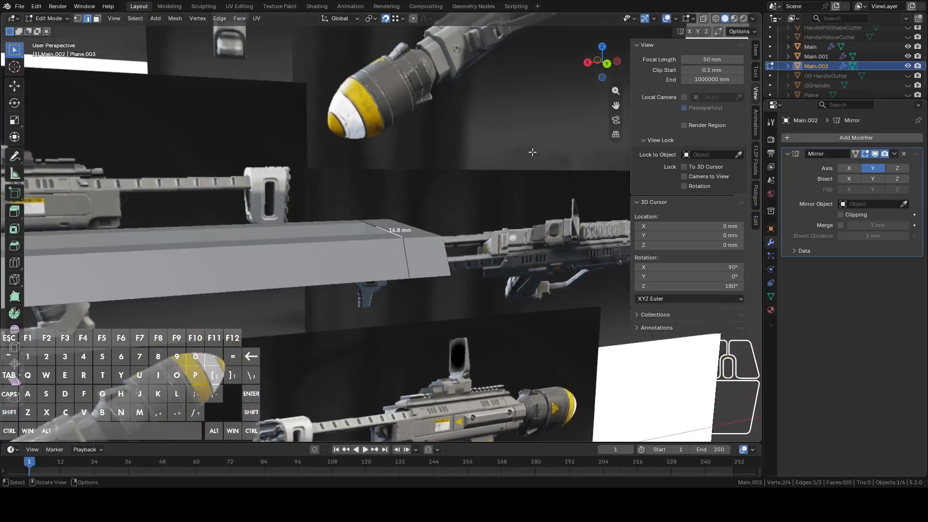
pyautogui.click(615, 74)
pyautogui.scroll(2, 524, 186)
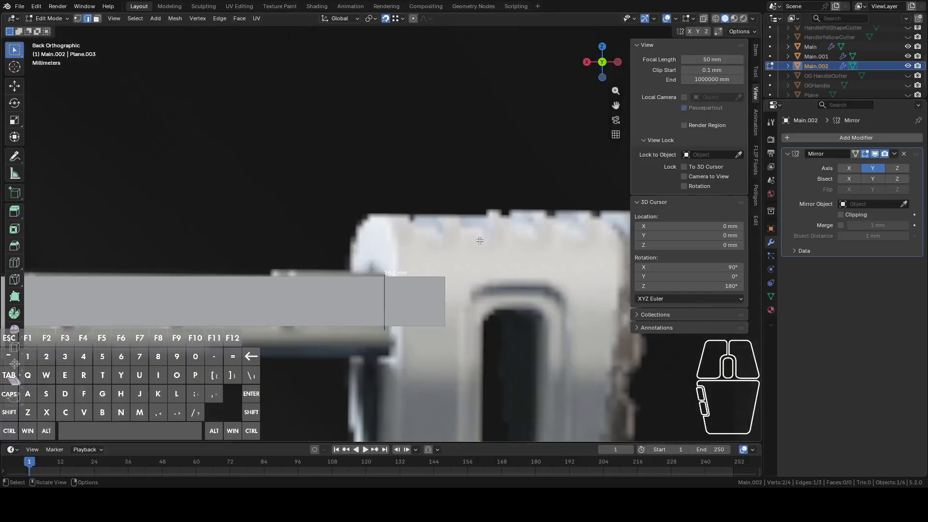
pyautogui.press('e')
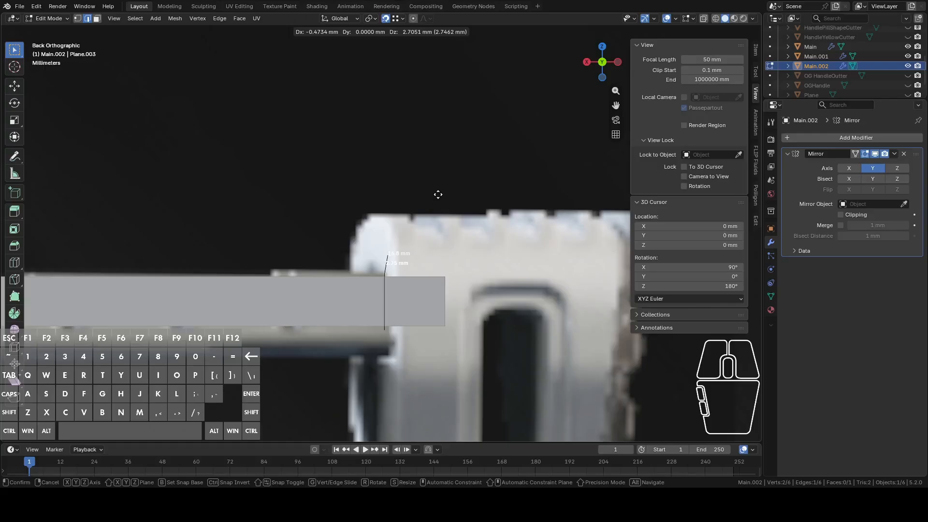
pyautogui.rightClick(438, 194)
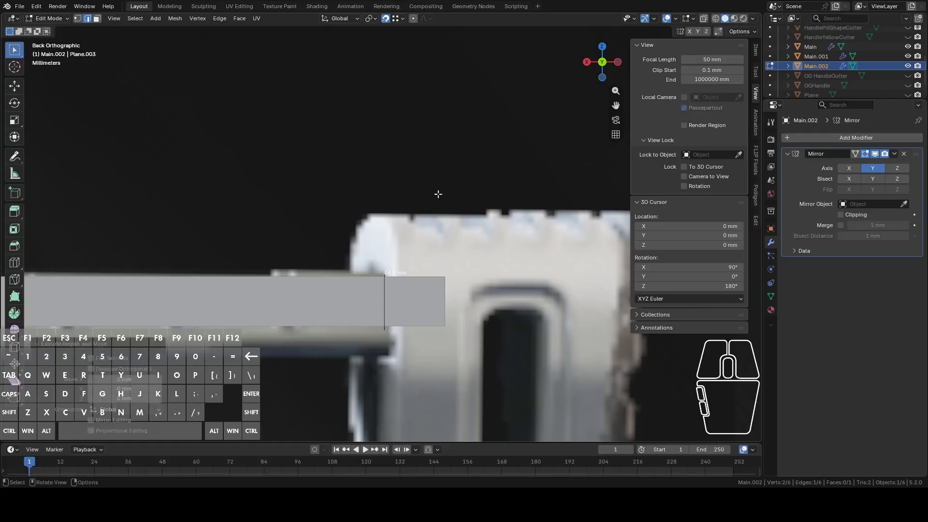
pyautogui.press('g')
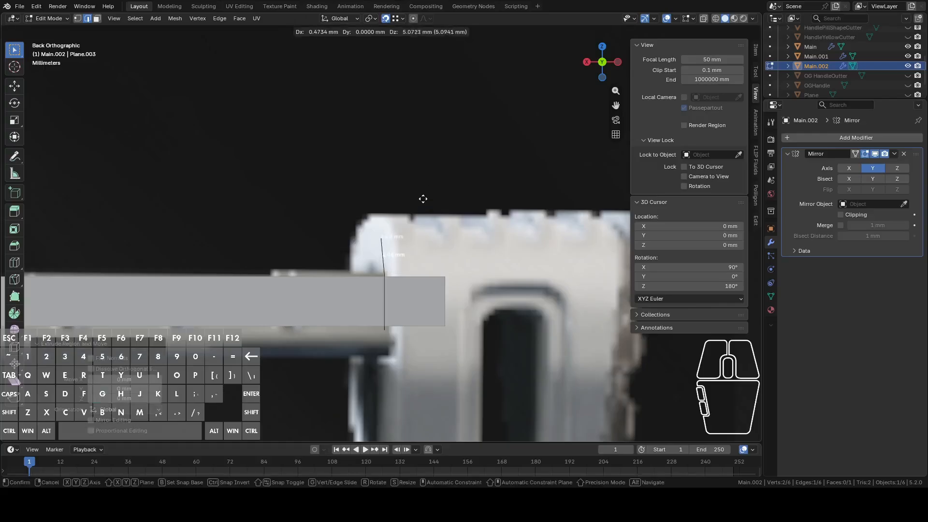
pyautogui.press('z')
pyautogui.click(423, 178)
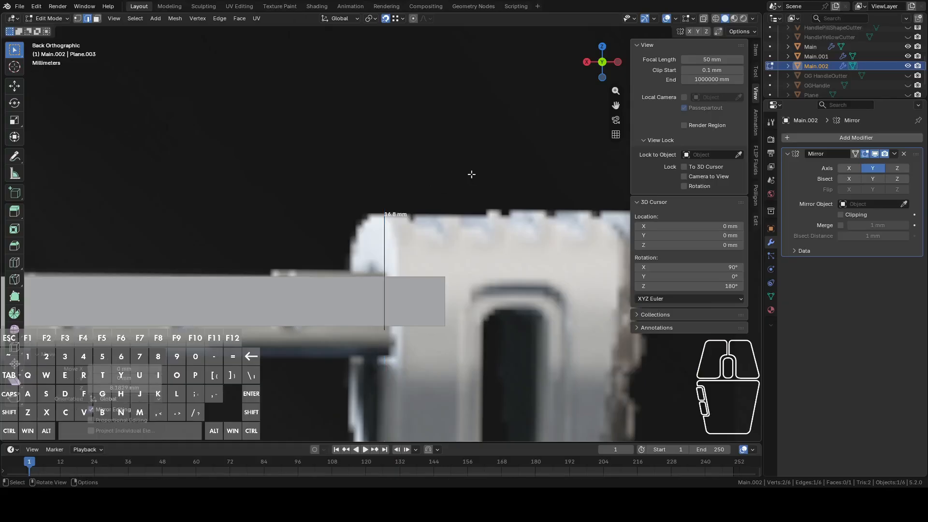
# Fine-tune the upper extruded edge along Z by about 0.16 mm to match the reference stock's top outline
pyautogui.scroll(4, 447, 180)
pyautogui.press('g')
pyautogui.press('z')
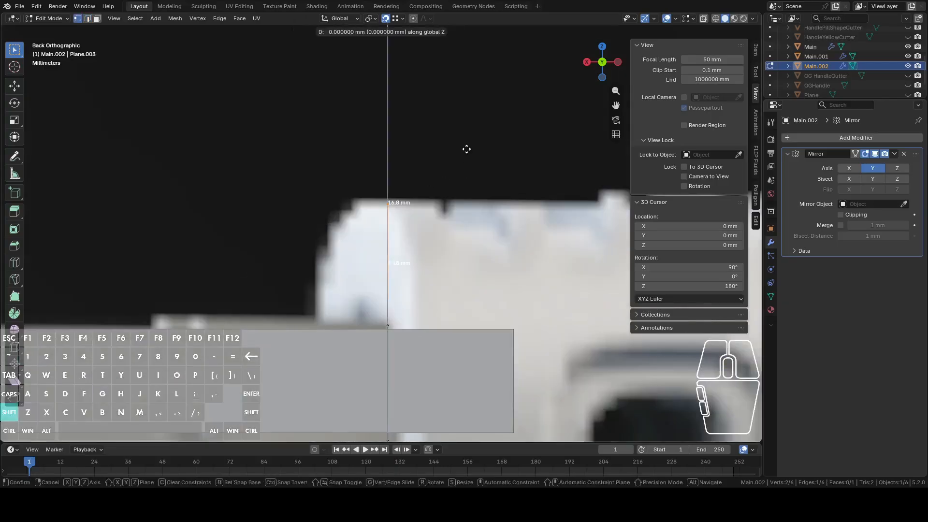
pyautogui.click(454, 144)
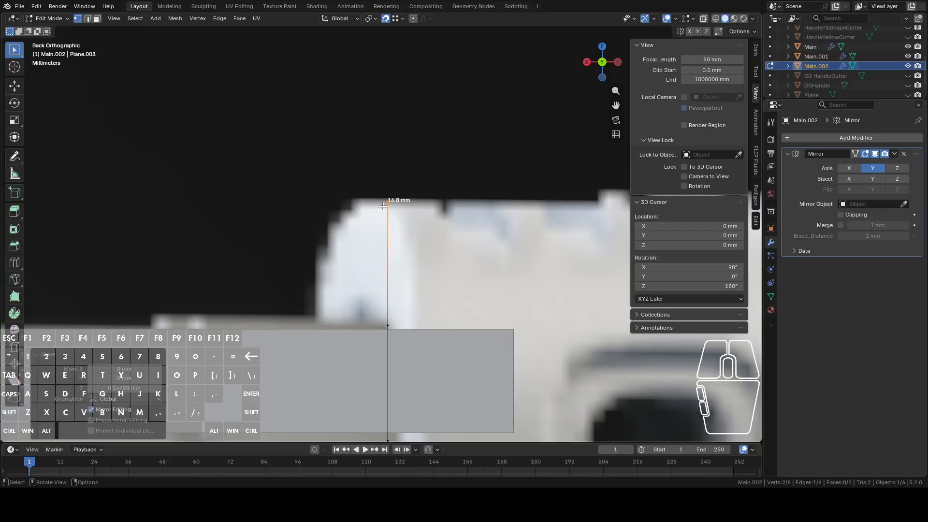
# Extrude the profile's bottom edge straight down along Z by about 30.4 mm to where the reference stock starts narrowing
pyautogui.scroll(-5, 383, 206)
pyautogui.moveTo(387, 208); pyautogui.dragTo(417, 219, button='middle')
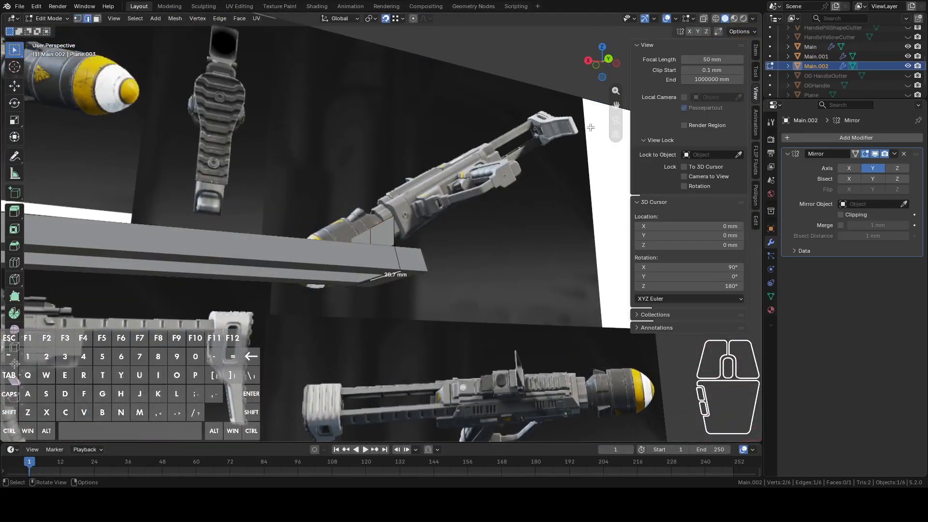
pyautogui.click(608, 59)
pyautogui.scroll(2, 513, 171)
pyautogui.press('e')
pyautogui.press('z')
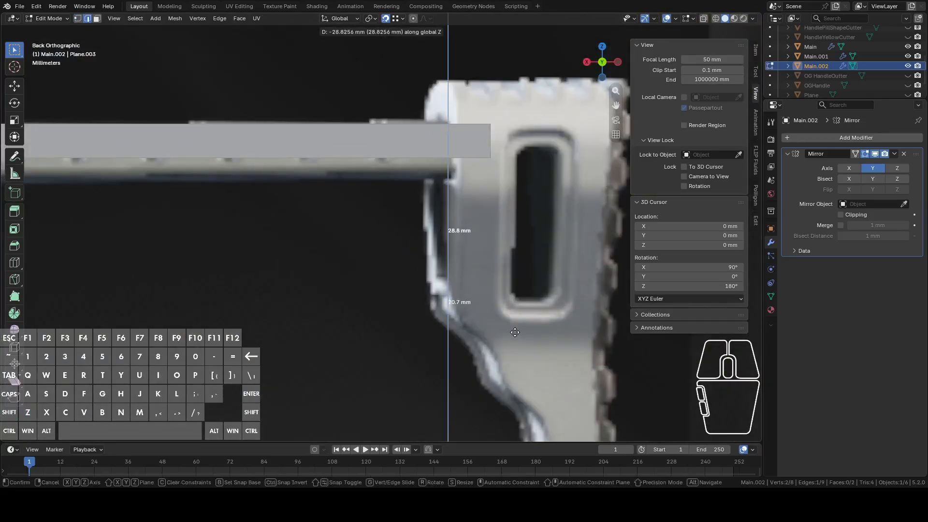
pyautogui.click(515, 340)
# Raise the lower extruded edge along Z by about 0.2 mm to align it with the bend in the reference stock
pyautogui.keyDown('shift'); pyautogui.moveTo(514, 313); pyautogui.dragTo(443, 226, button='middle'); pyautogui.keyUp('shift')
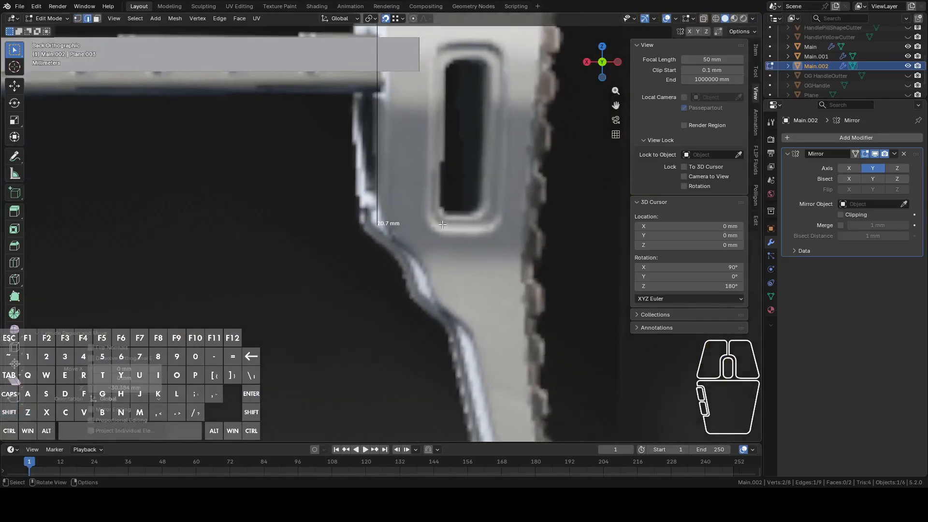
pyautogui.scroll(2, 443, 224)
pyautogui.press('1')
pyautogui.press('g')
pyautogui.press('z')
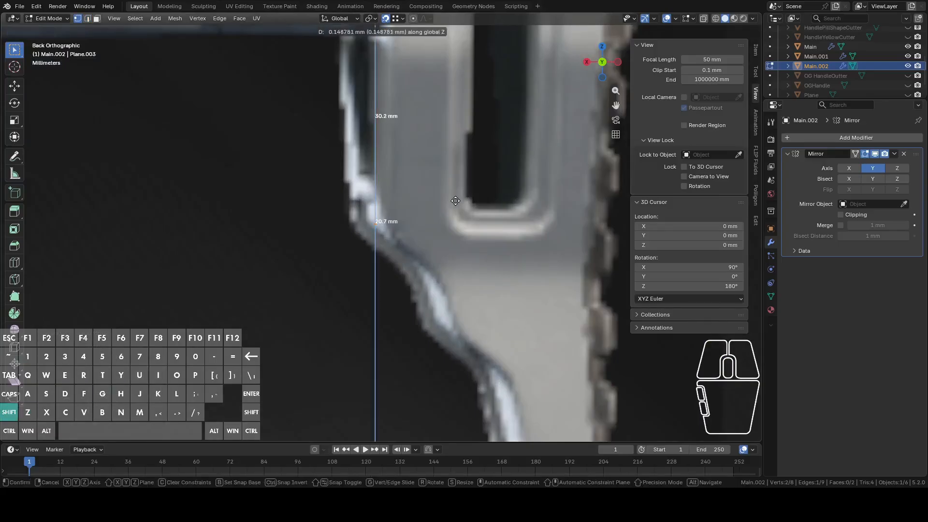
pyautogui.keyDown('shift'); pyautogui.click(457, 197); pyautogui.keyUp('shift')
pyautogui.scroll(-1, 389, 234)
pyautogui.scroll(-4, 389, 235)
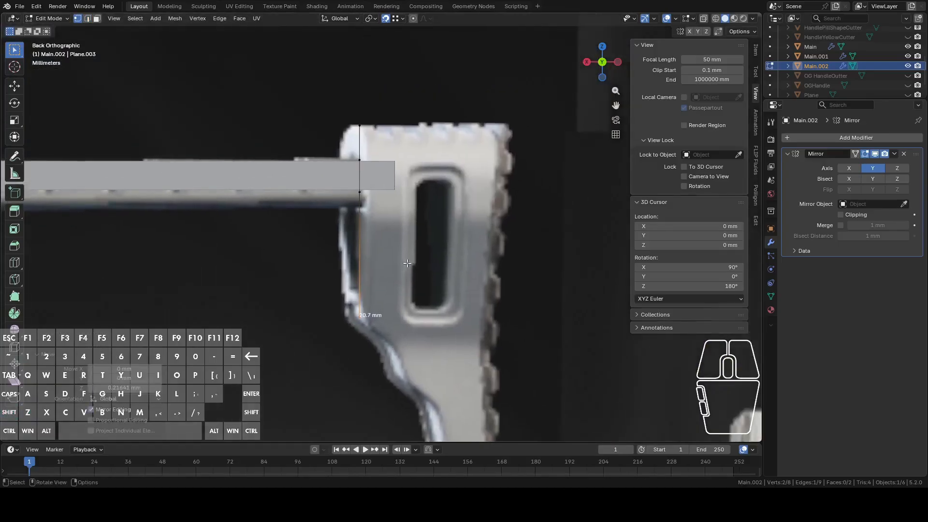
# Examine the extruded stock profile against the reference images in perspective and from the back
pyautogui.moveTo(409, 264); pyautogui.dragTo(456, 213, button='middle')
pyautogui.press('KP_5')
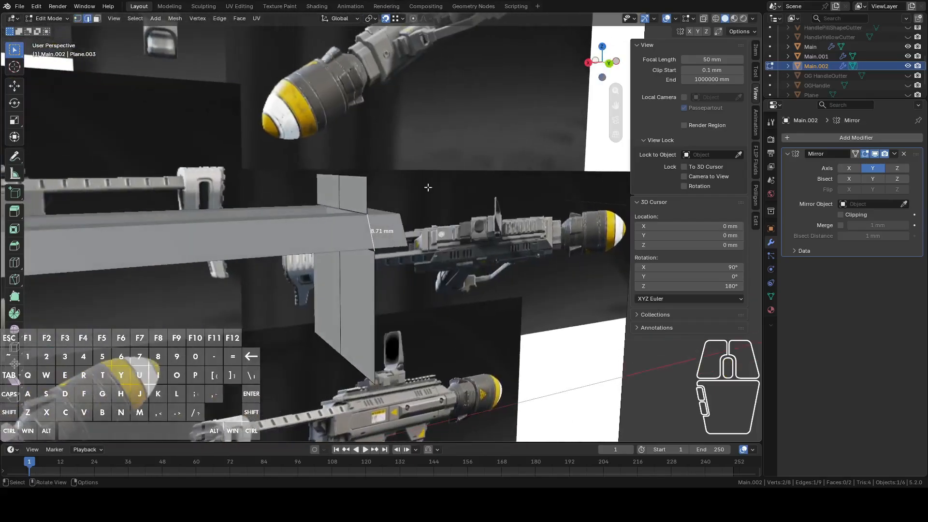
pyautogui.click(610, 69)
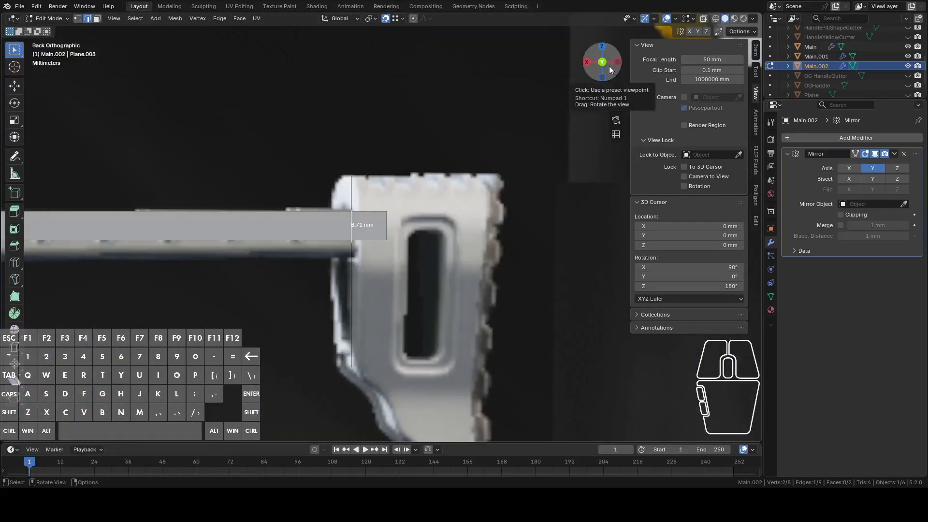
pyautogui.moveTo(498, 156); pyautogui.dragTo(544, 179, button='middle')
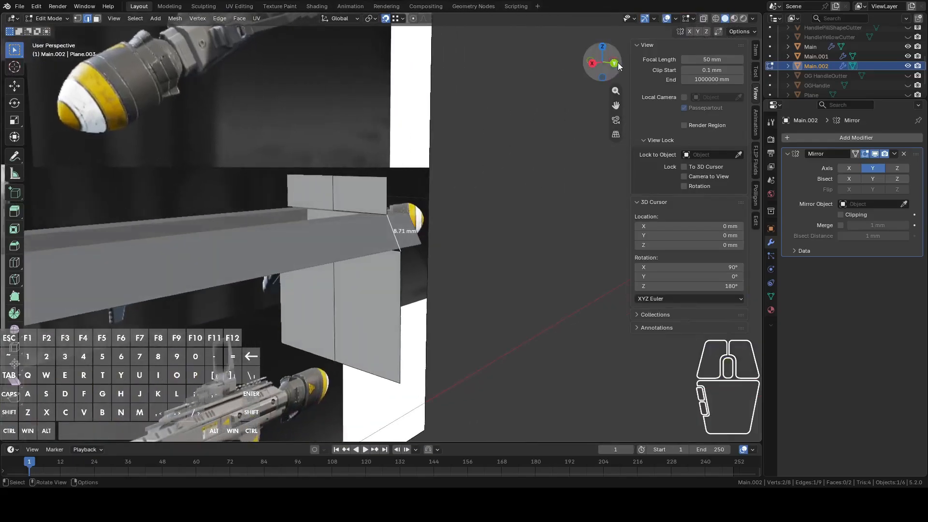
pyautogui.click(614, 63)
pyautogui.scroll(-3, 233, 194)
pyautogui.keyDown('shift'); pyautogui.moveTo(233, 195); pyautogui.dragTo(277, 155, button='middle'); pyautogui.keyUp('shift')
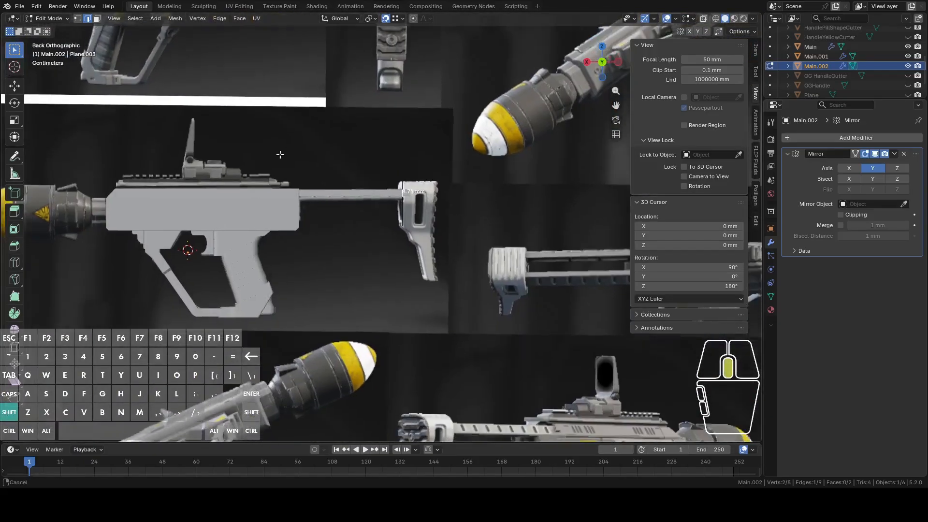
pyautogui.scroll(6, 303, 187)
# Slide the top panel's outer upper corner vertex outward along Y so the panel flares toward its top
pyautogui.moveTo(437, 204); pyautogui.dragTo(471, 229, button='middle')
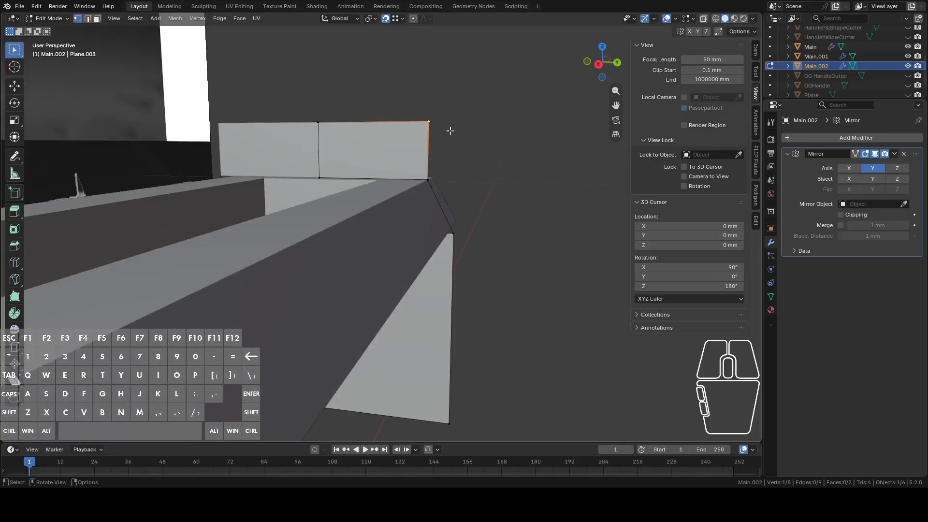
pyautogui.scroll(3, 506, 197)
pyautogui.press('g')
pyautogui.press('y')
pyautogui.click(505, 304)
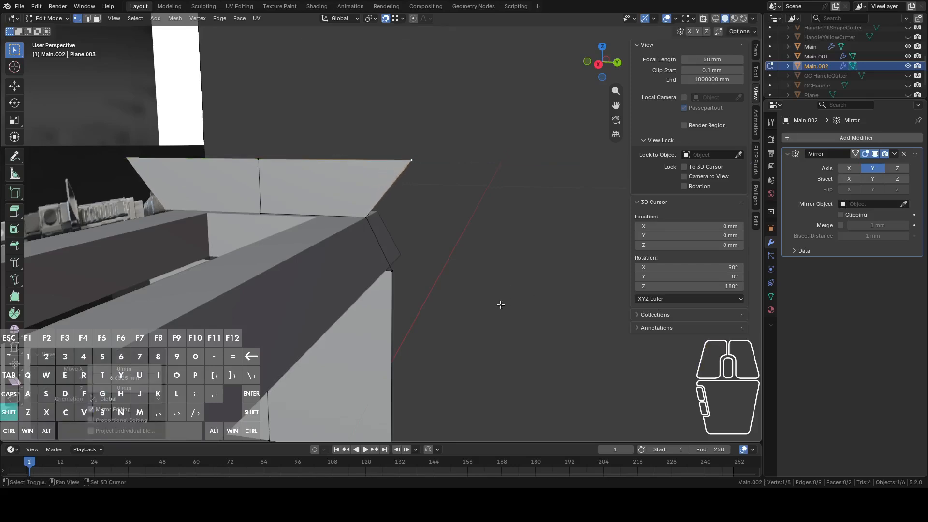
# Extrude the lower panel's outer vertical edge outward along Y into a narrow strip
pyautogui.keyDown('shift'); pyautogui.scroll(-5, 506, 305); pyautogui.keyUp('shift')
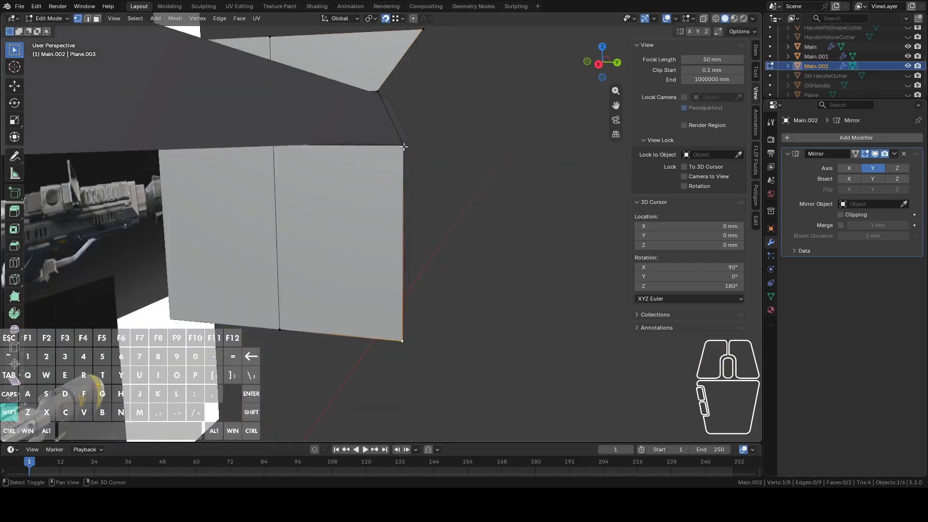
pyautogui.click(409, 347)
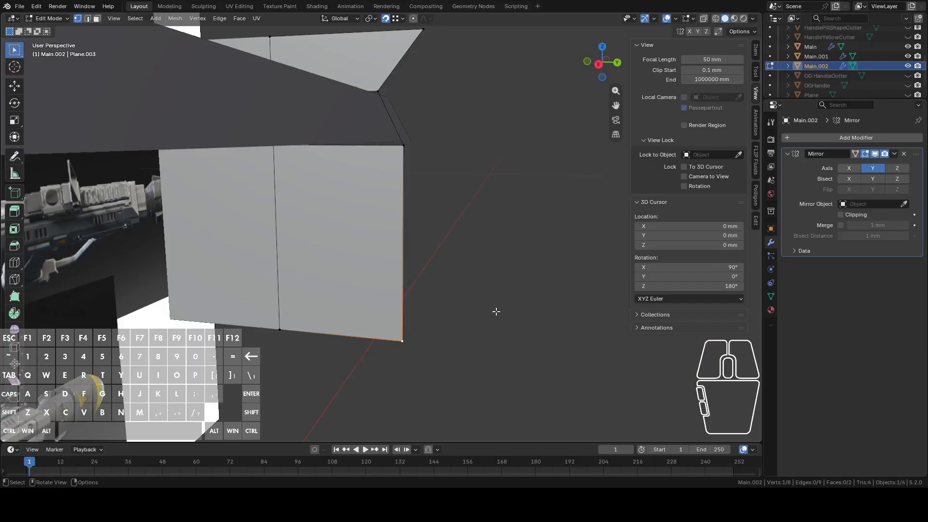
pyautogui.keyDown('shift'); pyautogui.scroll(4, 501, 234); pyautogui.keyUp('shift')
pyautogui.press('e')
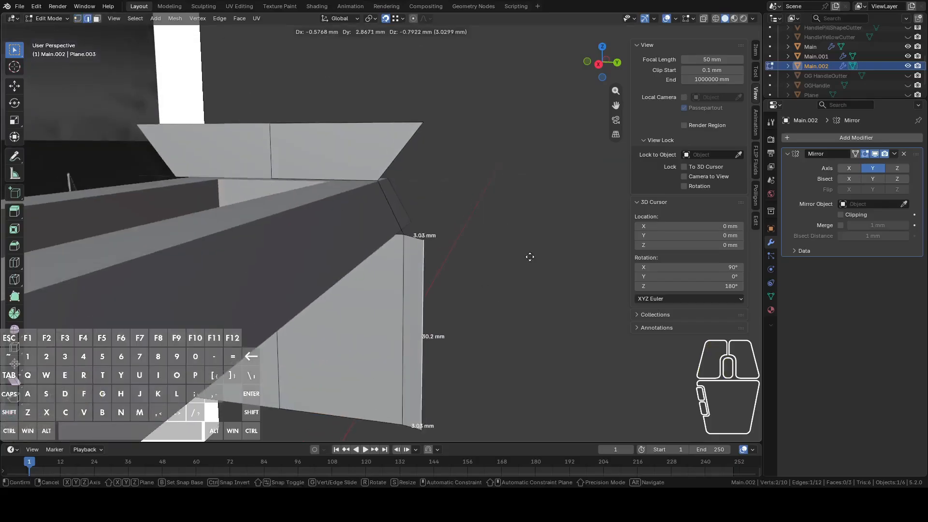
pyautogui.click(529, 253)
pyautogui.press('g')
pyautogui.press('y')
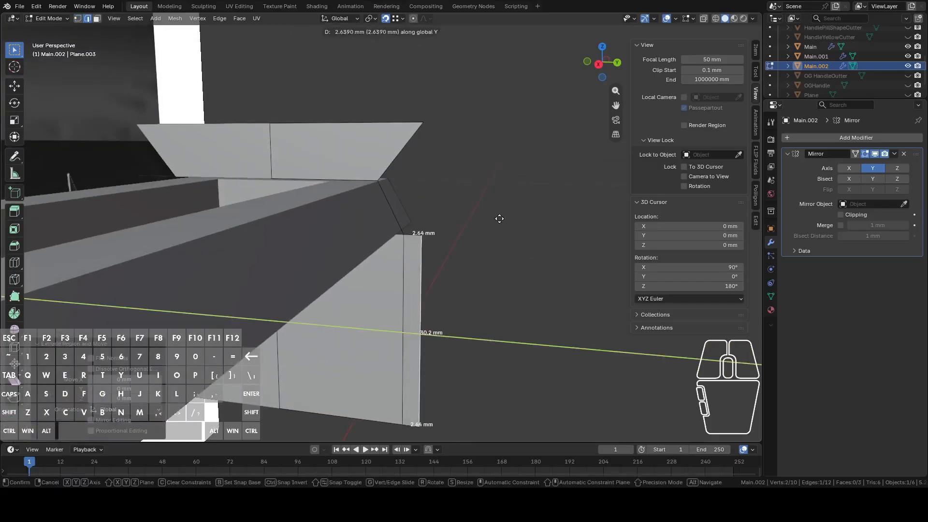
pyautogui.click(512, 222)
# Fill a face between the top panel's slanted side edge and the top edge of the new outer strip
pyautogui.click(404, 161)
pyautogui.keyDown('shift'); pyautogui.click(402, 214); pyautogui.keyUp('shift')
pyautogui.press('f')
# Move the top panel's outer upper corner vertex inward along Y until it sits roughly above the beam's outer edge
pyautogui.moveTo(423, 240); pyautogui.dragTo(451, 242, button='middle')
pyautogui.press('1')
pyautogui.click(442, 129)
pyautogui.moveTo(491, 124); pyautogui.dragTo(509, 187, button='middle')
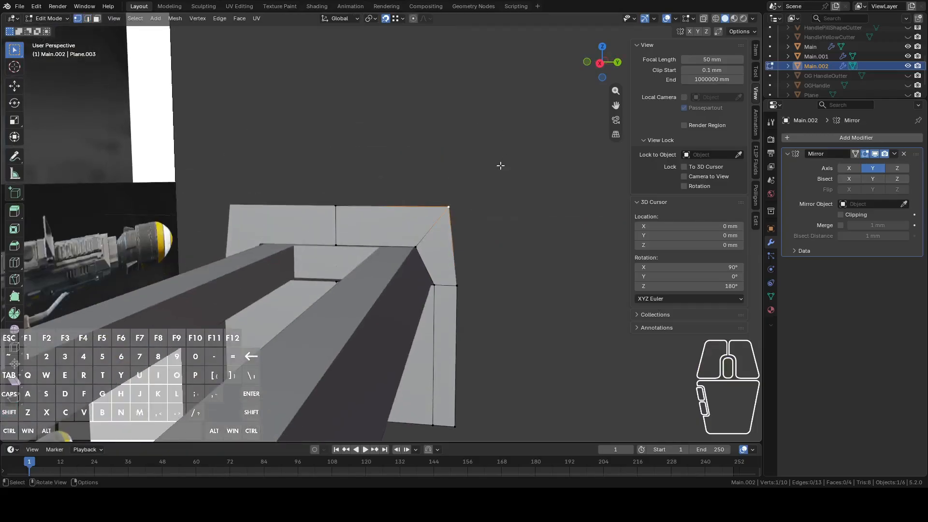
pyautogui.press('g')
pyautogui.press('y')
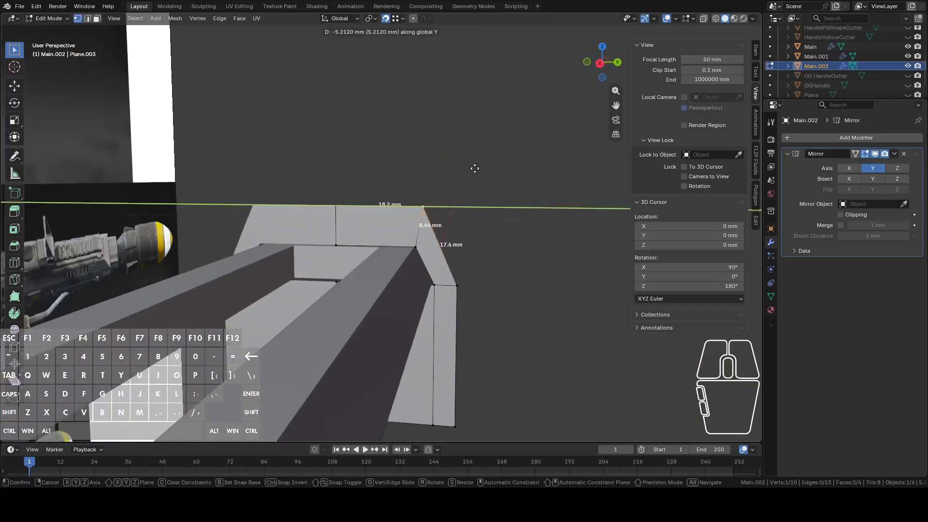
pyautogui.click(473, 167)
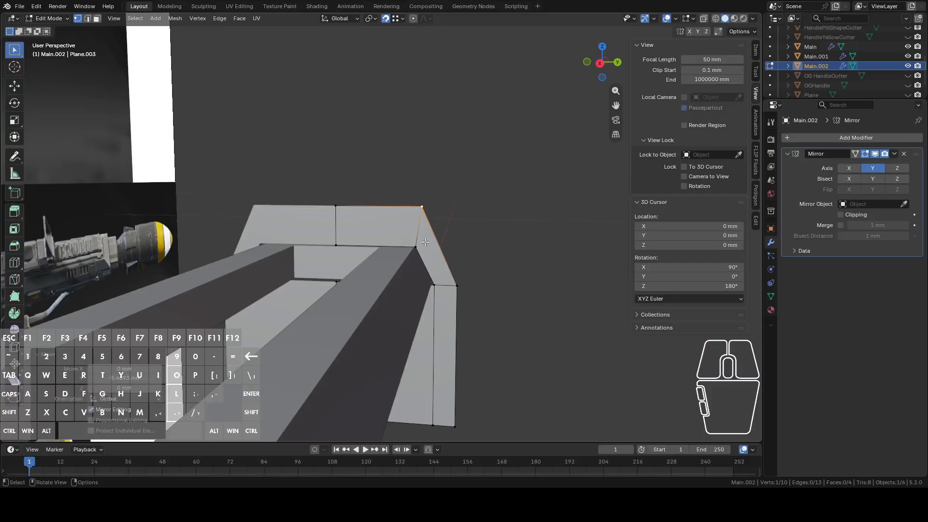
pyautogui.press('g')
pyautogui.press('y')
pyautogui.click(415, 249)
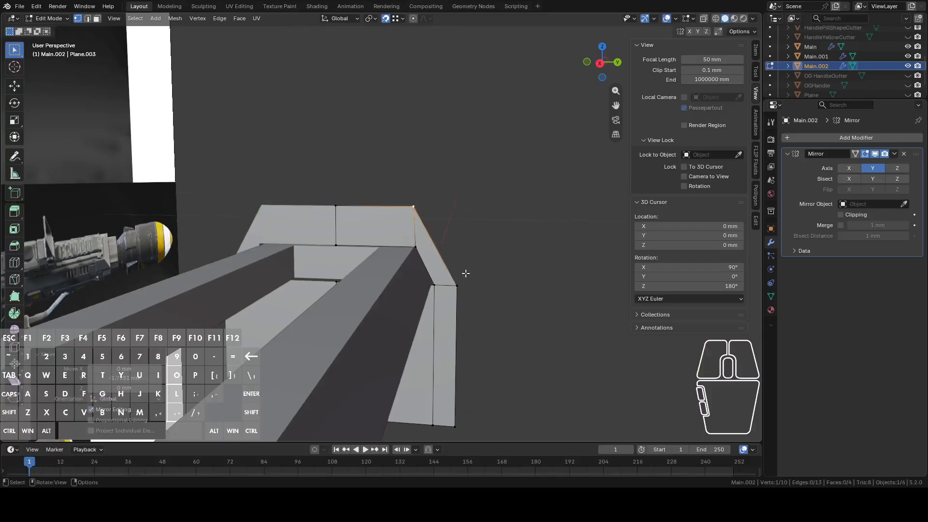
# Snap the 3D cursor to the midpoint of the lower panel's vertical centre edge
pyautogui.moveTo(465, 199); pyautogui.dragTo(481, 176, button='middle')
pyautogui.click(611, 73)
pyautogui.keyDown('shift'); pyautogui.moveTo(244, 294); pyautogui.dragTo(472, 226, button='middle'); pyautogui.keyUp('shift')
pyautogui.scroll(2, 472, 226)
pyautogui.moveTo(363, 187); pyautogui.dragTo(417, 201, button='middle')
pyautogui.press('2')
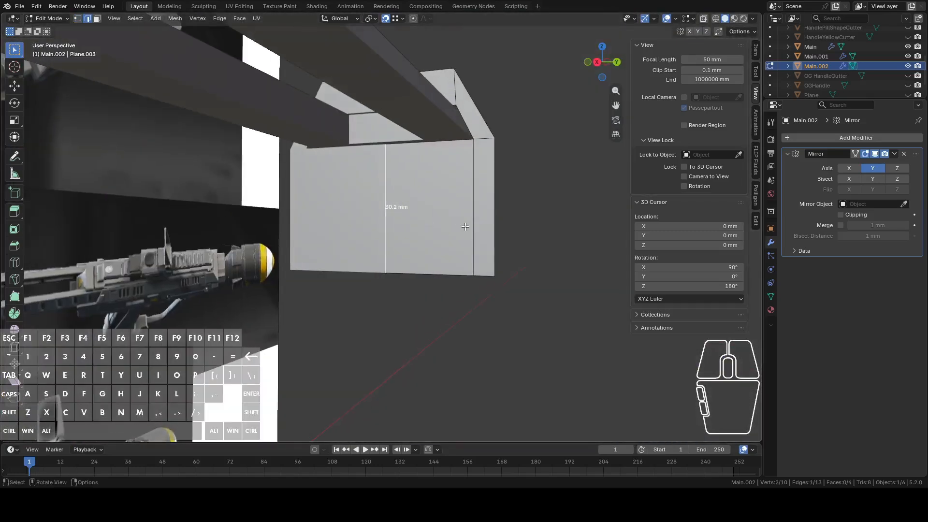
pyautogui.press('F3')
pyautogui.click(523, 246)
pyautogui.hotkey('shift', 'a')
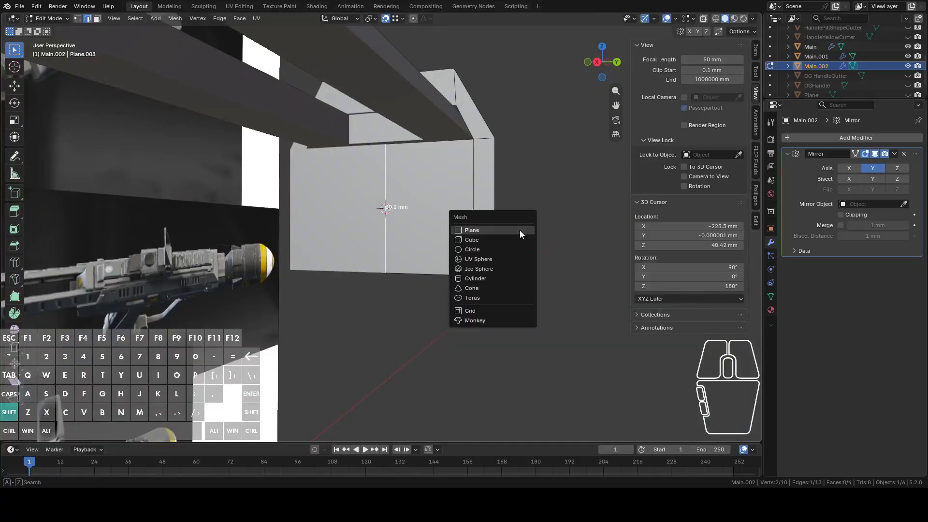
pyautogui.click(465, 164)
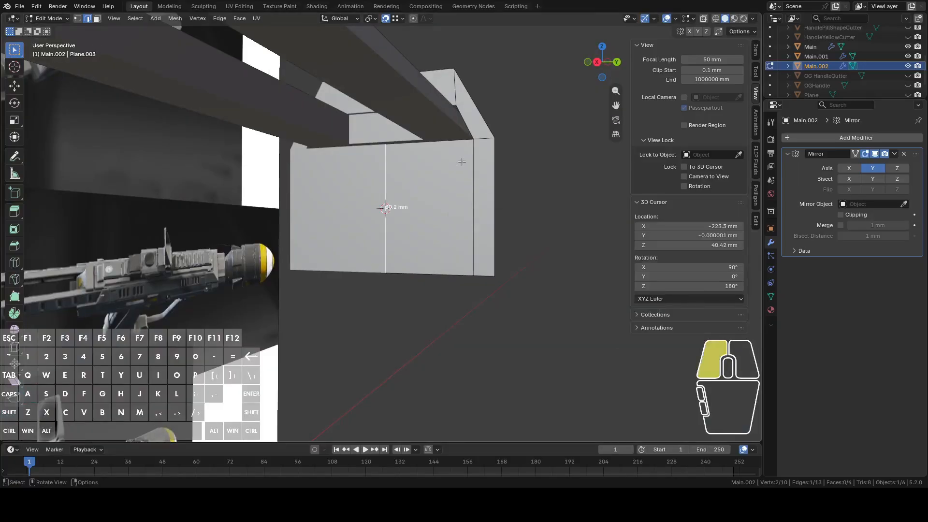
# Subdivide the lower panel's vertical centre edge into three equal segments using two cuts
pyautogui.moveTo(401, 186); pyautogui.dragTo(394, 189, button='middle')
pyautogui.rightClick(394, 189)
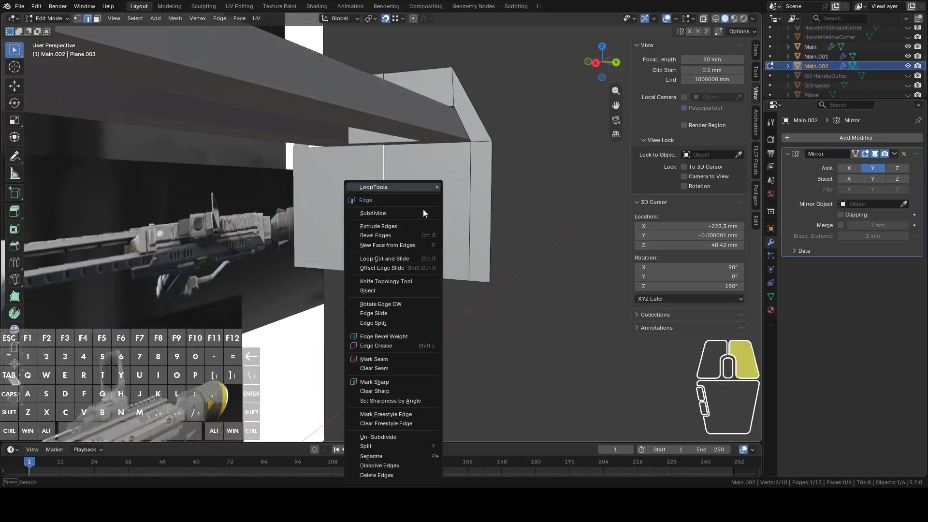
pyautogui.click(394, 208)
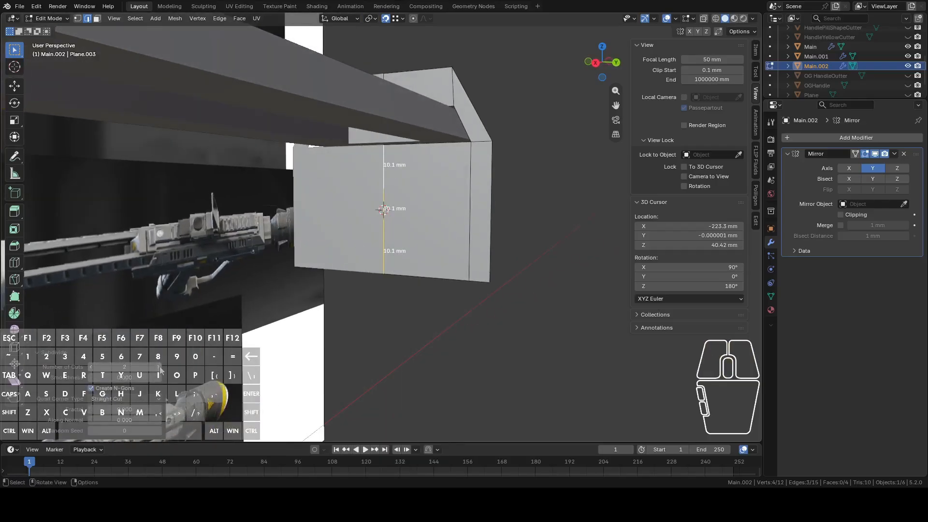
# Scale the middle segment of the centre edge along Z to a length of about 16.7 mm
pyautogui.click(349, 252)
pyautogui.click(385, 231)
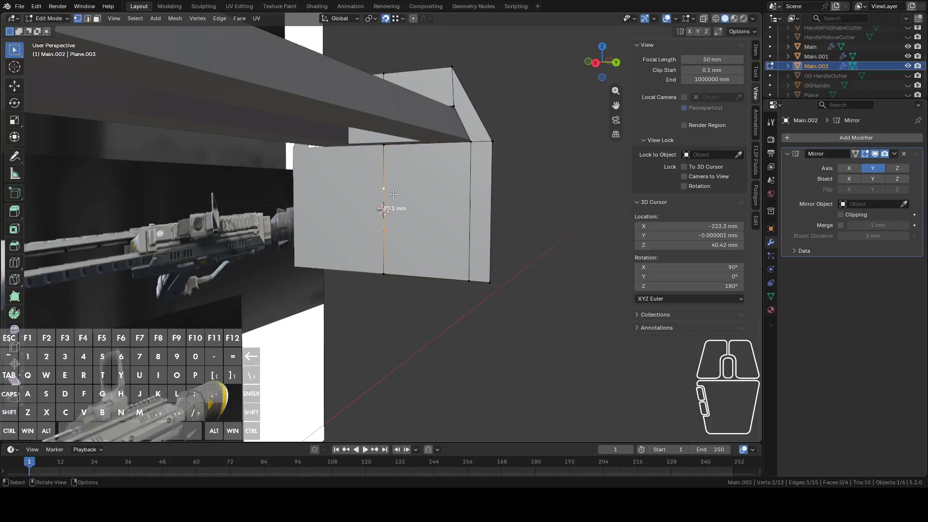
pyautogui.click(372, 18)
pyautogui.click(401, 75)
pyautogui.press('s')
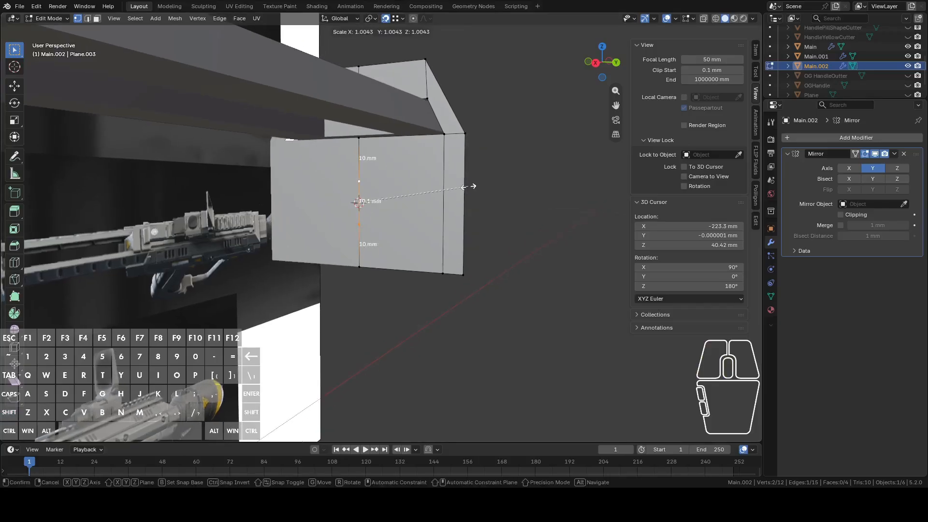
pyautogui.press('z')
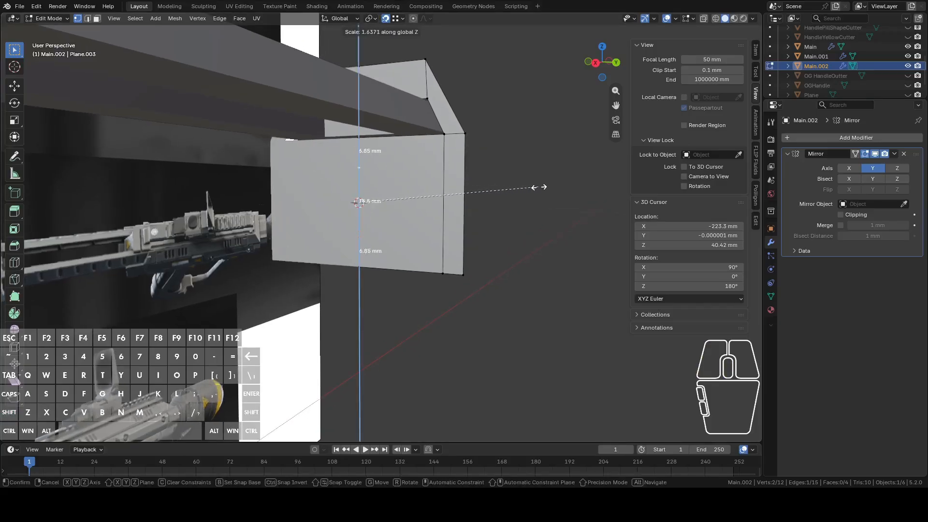
pyautogui.click(539, 188)
# Delete only the face of the large lower panel, keeping its surrounding edges
pyautogui.click(407, 203)
pyautogui.press('x')
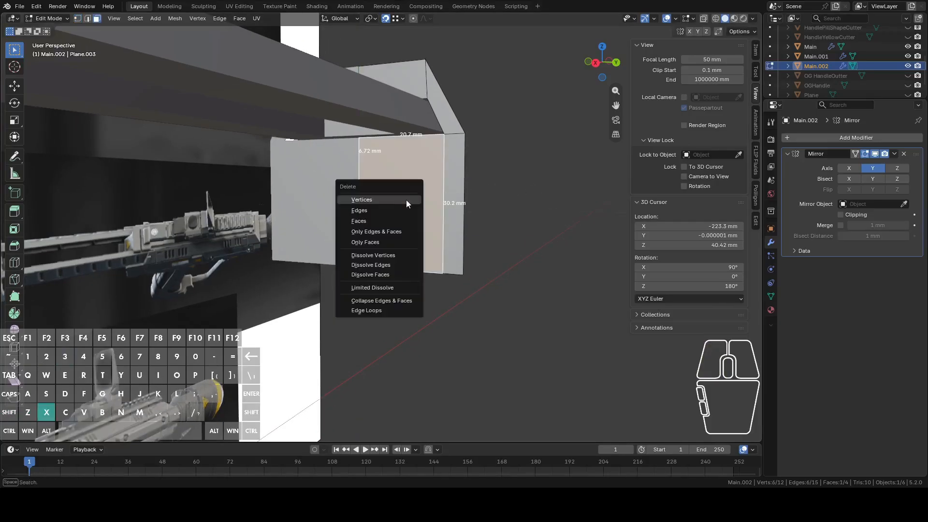
pyautogui.click(381, 242)
# Extrude the middle segment of the centre edge outward along Y into a small face
pyautogui.press('2')
pyautogui.click(358, 193)
pyautogui.press('e')
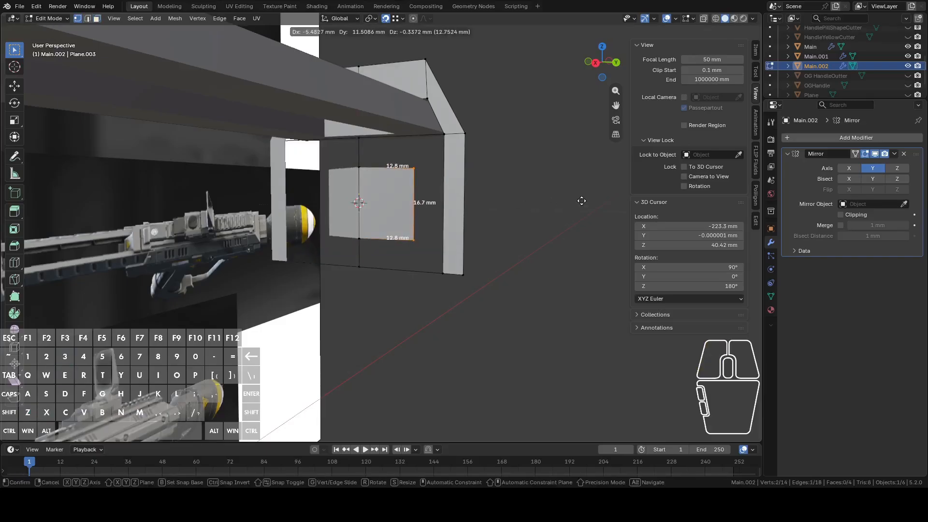
pyautogui.rightClick(583, 201)
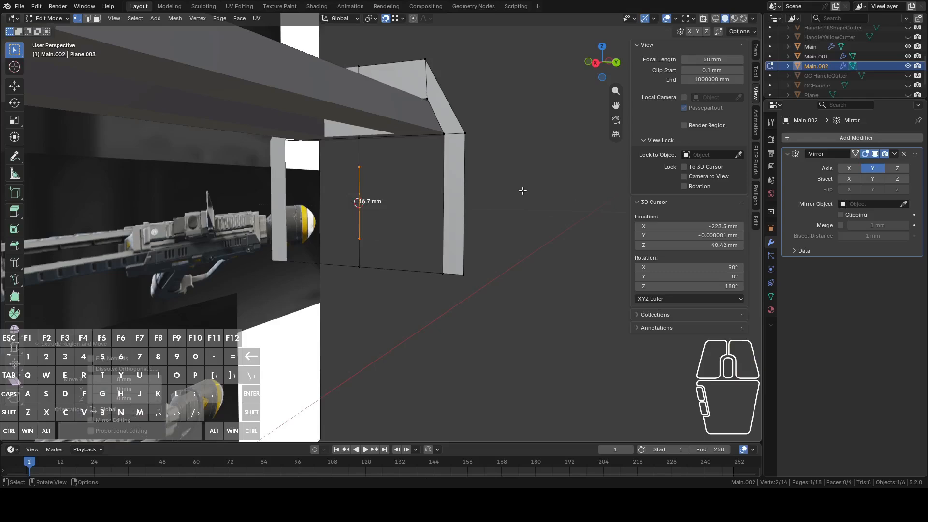
pyautogui.press('g')
pyautogui.press('y')
pyautogui.click(575, 194)
# Move the small face's outer edge inward along Y to make the face about 9.6 mm wide
pyautogui.moveTo(574, 193); pyautogui.dragTo(471, 196, button='middle')
pyautogui.click(607, 63)
pyautogui.scroll(5, 379, 253)
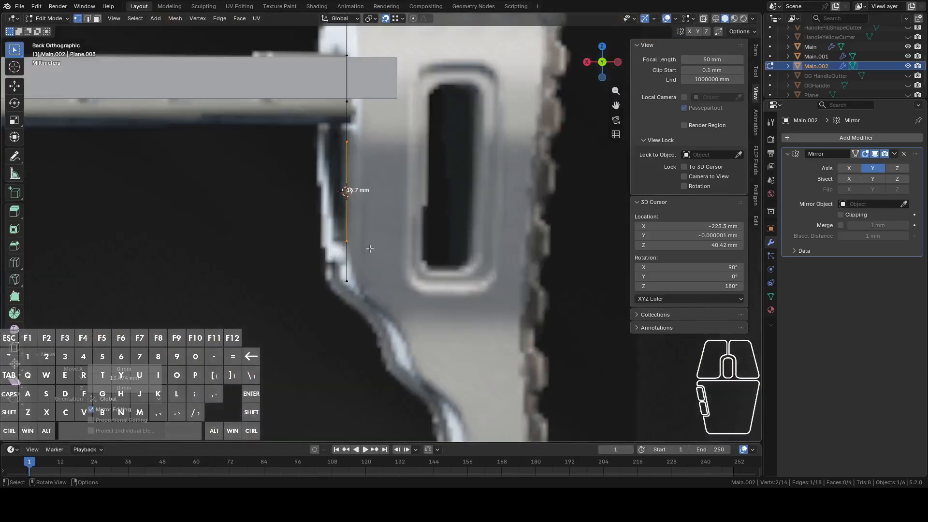
pyautogui.moveTo(359, 170); pyautogui.dragTo(511, 197, button='middle')
pyautogui.press('g')
pyautogui.press('y')
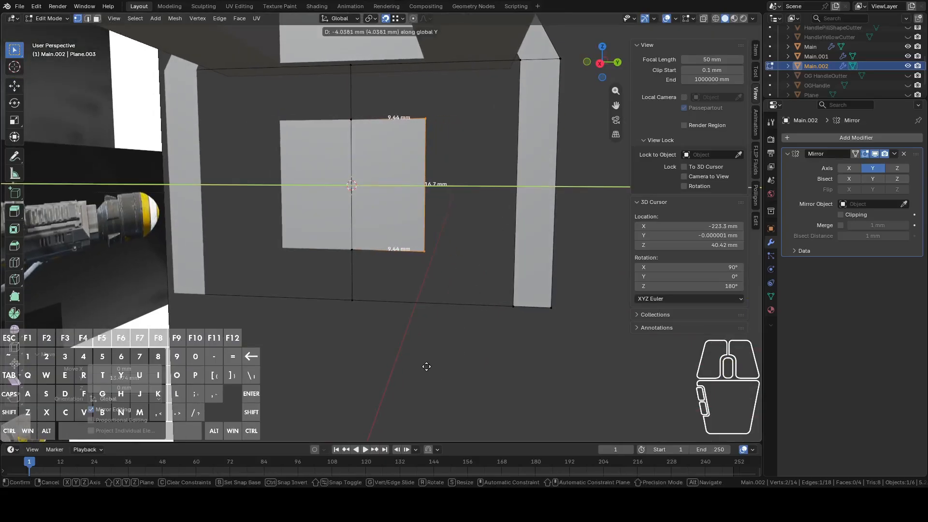
pyautogui.click(427, 366)
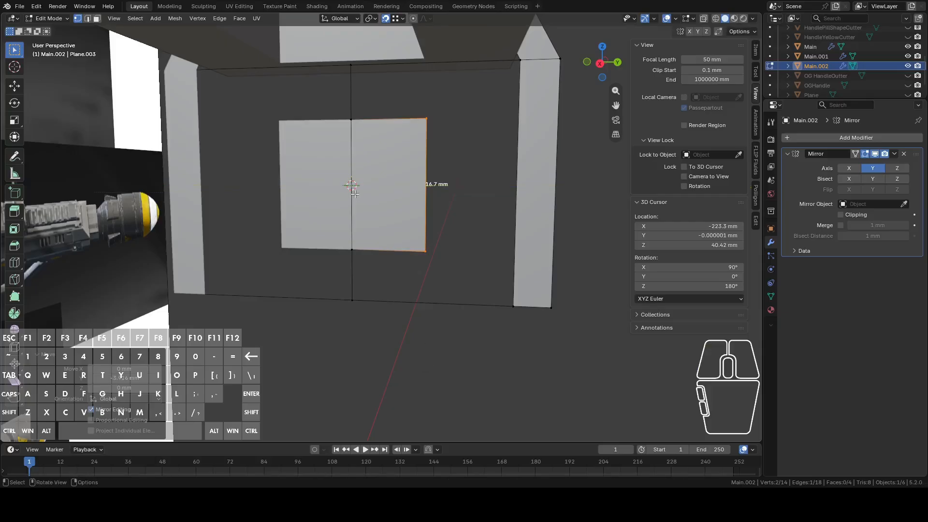
# Extrude the small centre face a short distance in the negative X direction to form a shallow block
pyautogui.press('2')
pyautogui.moveTo(383, 179); pyautogui.dragTo(467, 248, button='middle')
pyautogui.press('3')
pyautogui.click(391, 213)
pyautogui.scroll(1, 443, 218)
pyautogui.scroll(-1, 423, 228)
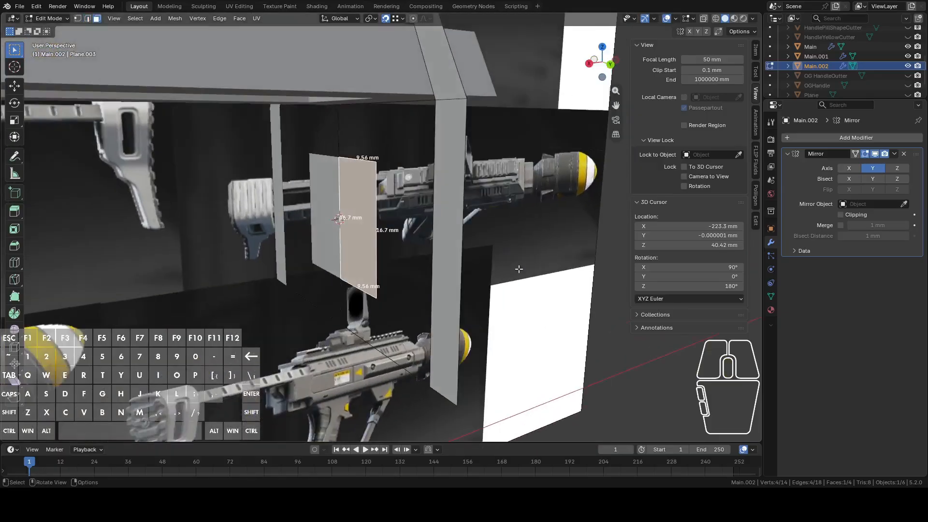
pyautogui.press('e')
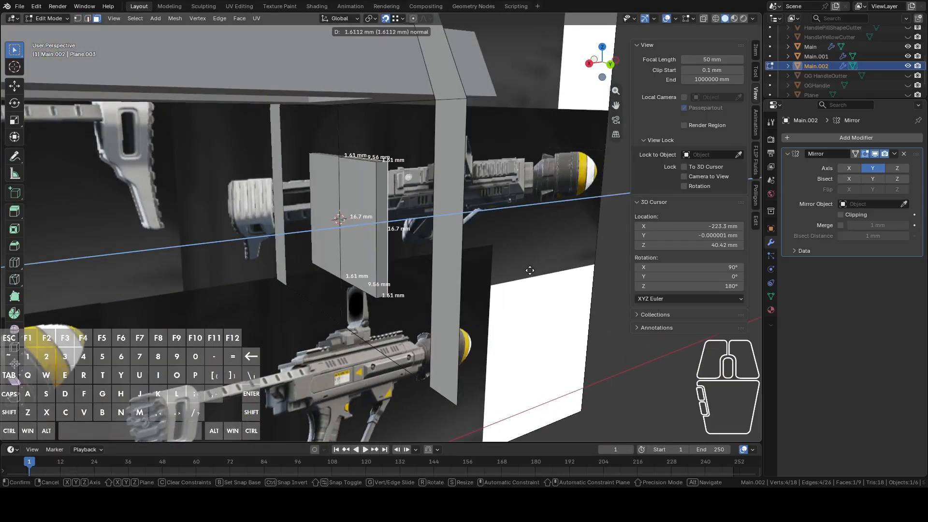
pyautogui.rightClick(518, 252)
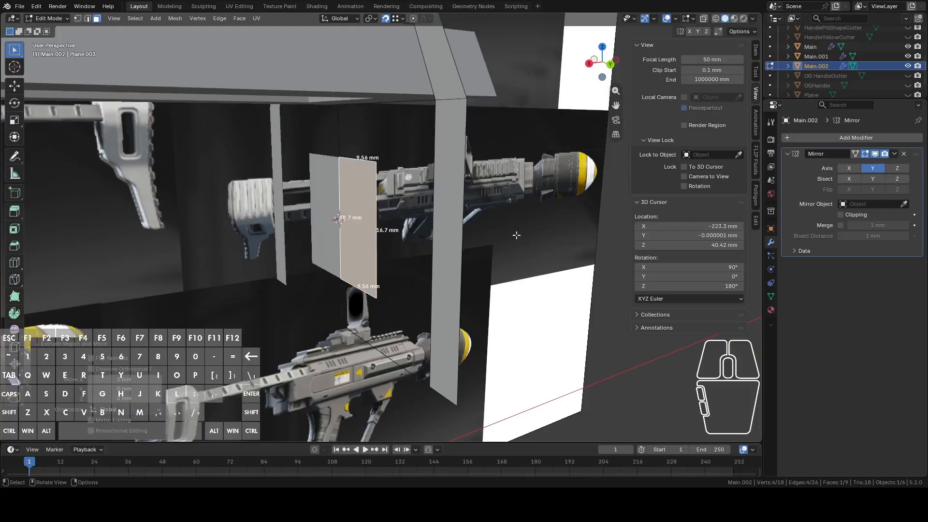
pyautogui.press('g')
pyautogui.press('y')
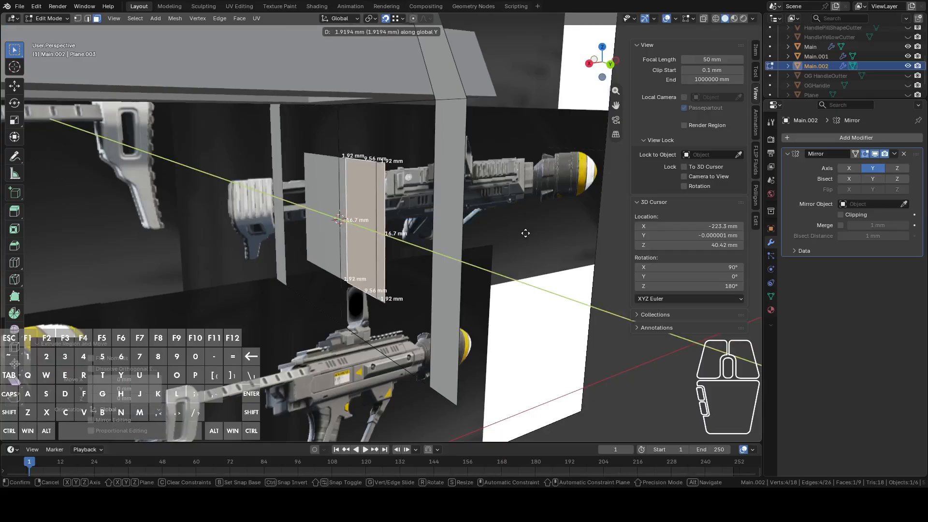
pyautogui.press('x')
pyautogui.click(461, 232)
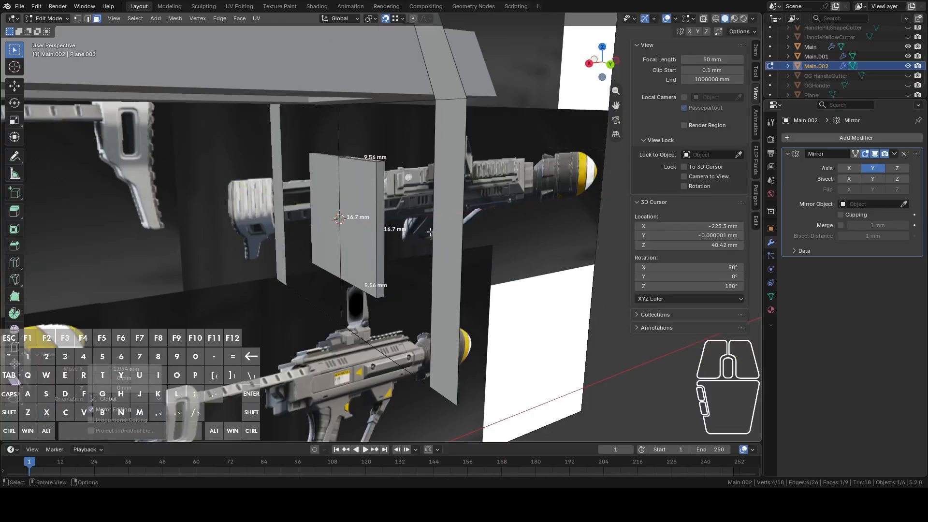
# Delete only the selected large face of the small block, and delete the spare edge of its centre seam wall
pyautogui.scroll(2, 359, 213)
pyautogui.press('x')
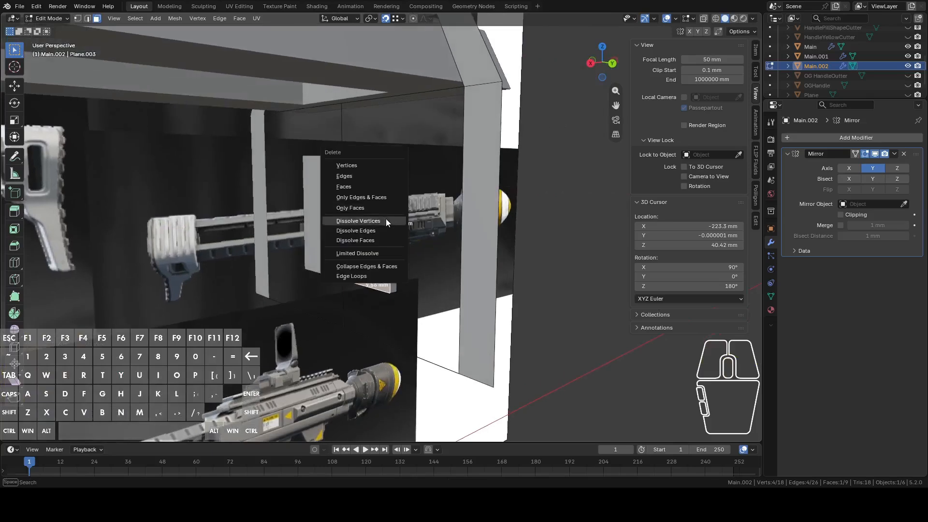
pyautogui.click(356, 208)
pyautogui.moveTo(357, 208); pyautogui.dragTo(425, 212, button='middle')
pyautogui.press('x')
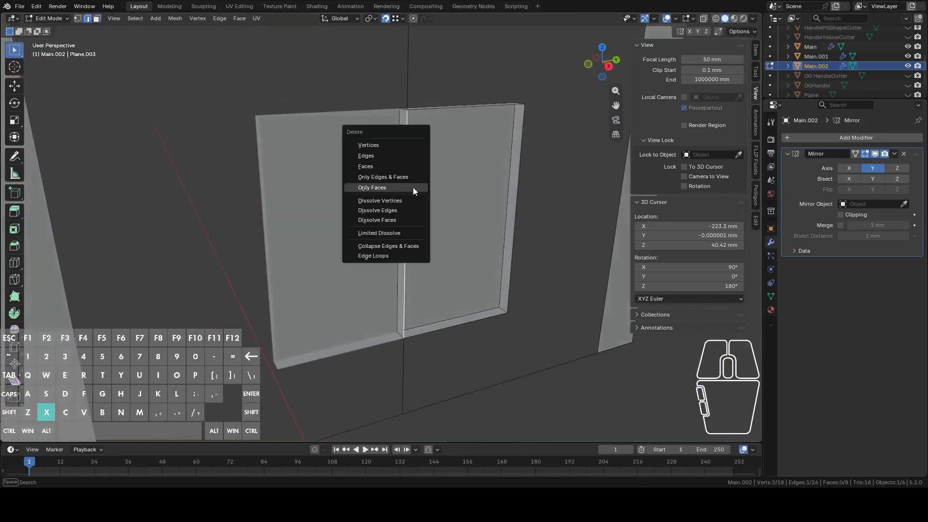
pyautogui.click(391, 156)
# Subdivide the remaining centre edge of the small panel with two cuts
pyautogui.moveTo(414, 182); pyautogui.dragTo(445, 172, button='middle')
pyautogui.moveTo(491, 196); pyautogui.dragTo(401, 198, button='middle')
pyautogui.click(350, 180)
pyautogui.moveTo(351, 180); pyautogui.dragTo(353, 178, button='middle')
pyautogui.hotkey('ctrl', 'e')
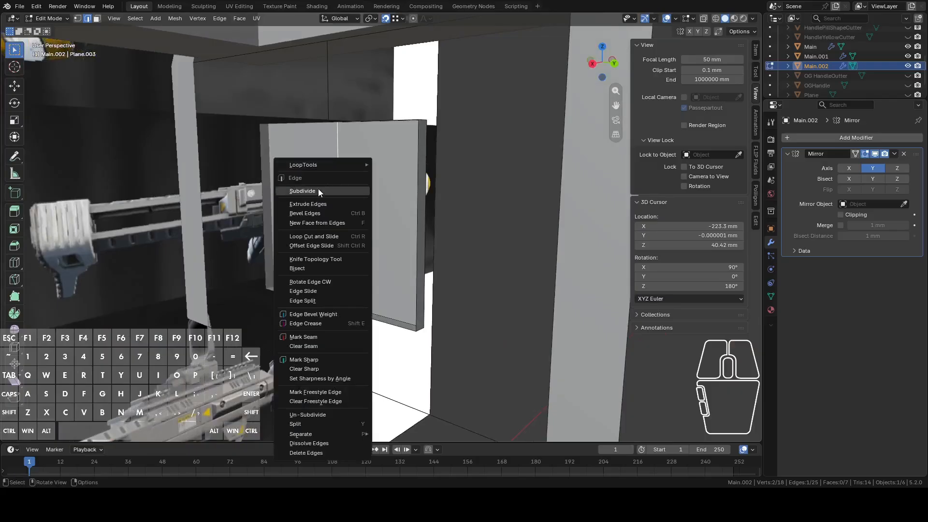
pyautogui.click(315, 190)
pyautogui.click(157, 368)
# Scale the two new centre-edge vertices apart until the middle segment is about 12.7 mm long
pyautogui.click(342, 182)
pyautogui.keyDown('shift'); pyautogui.click(342, 236); pyautogui.keyUp('shift')
pyautogui.scroll(1, 346, 235)
pyautogui.scroll(-2, 349, 235)
pyautogui.press('s')
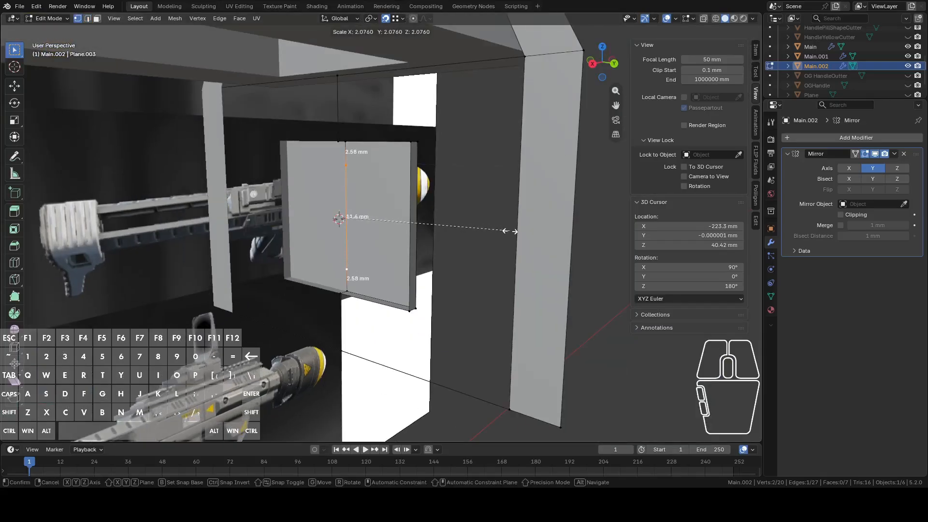
pyautogui.click(525, 235)
pyautogui.moveTo(377, 194); pyautogui.dragTo(401, 195, button='middle')
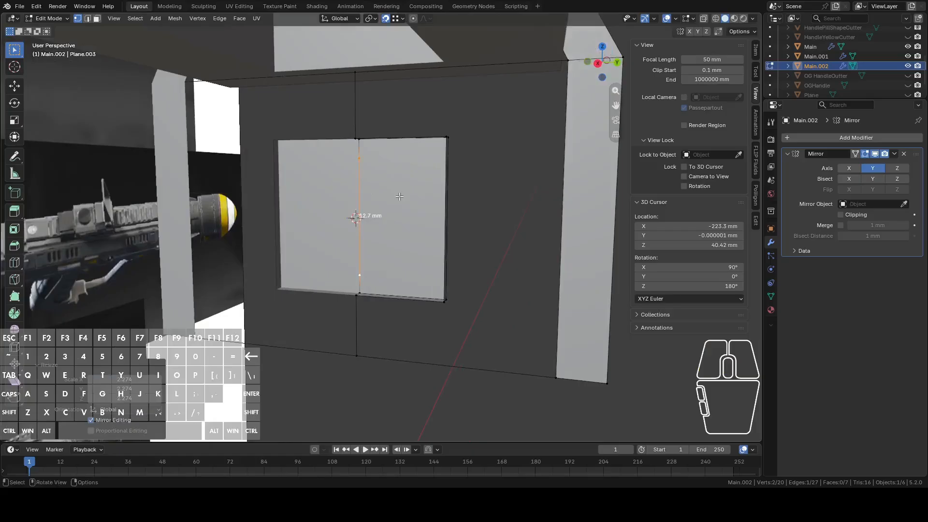
# Delete only the face of the small square panel, keeping its edges and side walls
pyautogui.press('3')
pyautogui.click(393, 213)
pyautogui.press('x')
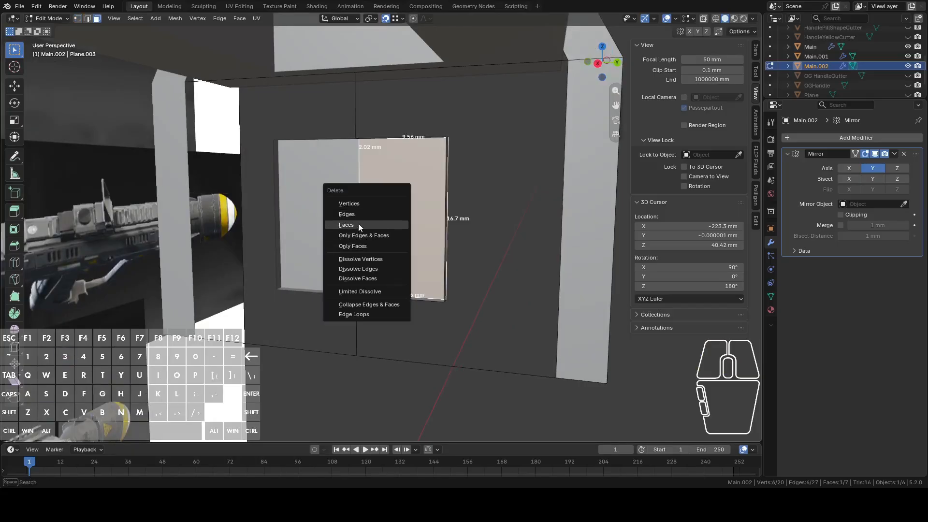
pyautogui.click(356, 247)
# Extrude the middle segment of the centre edge along Y into a face about 7.3 mm wide
pyautogui.moveTo(347, 156); pyautogui.dragTo(393, 285)
pyautogui.moveTo(403, 251); pyautogui.dragTo(416, 243, button='middle')
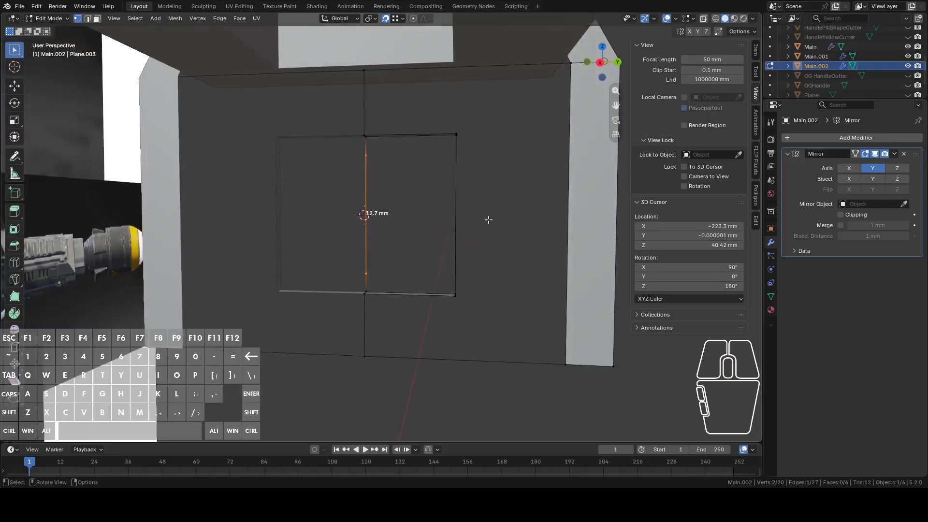
pyautogui.press('e')
pyautogui.rightClick(503, 204)
pyautogui.press('g')
pyautogui.press('y')
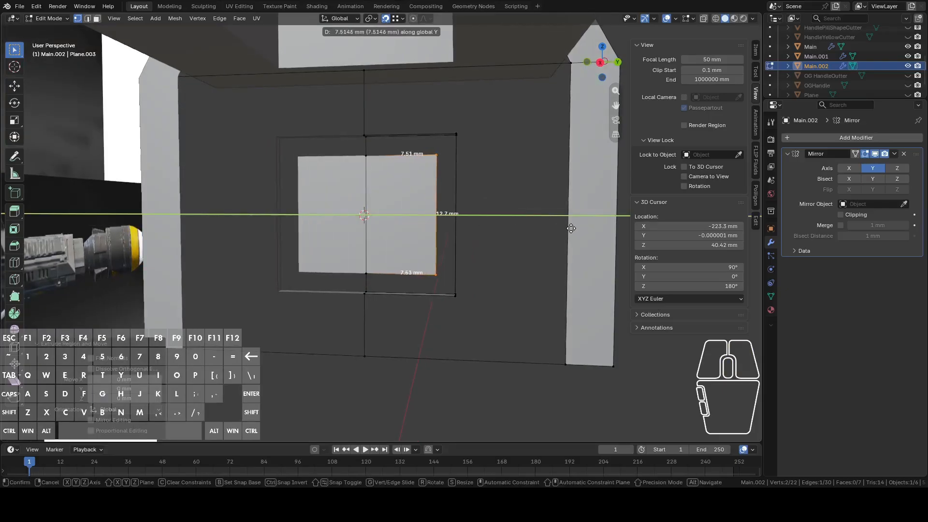
pyautogui.click(570, 229)
# Bevel the new face's two outer corner vertices by about 2.1 mm with 5 segments
pyautogui.click(435, 157)
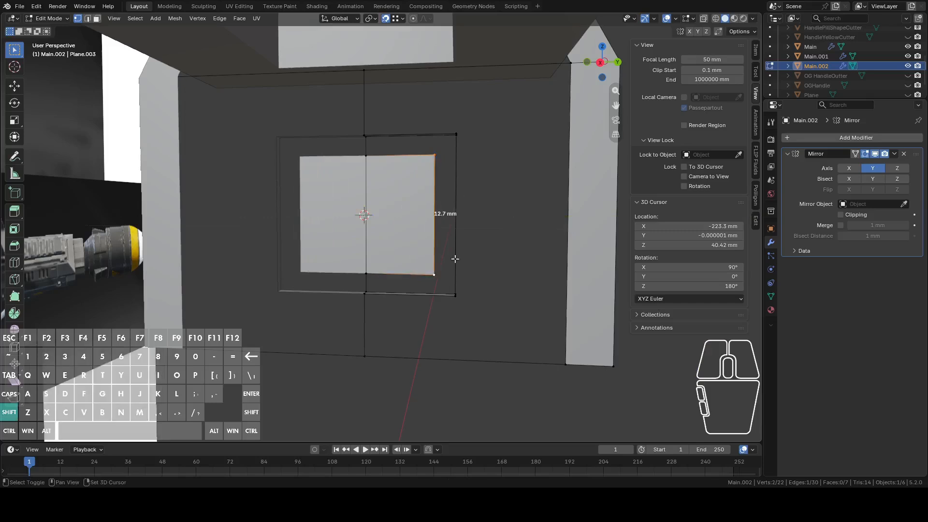
pyautogui.rightClick(478, 186)
pyautogui.click(470, 209)
pyautogui.scroll(5, 492, 211)
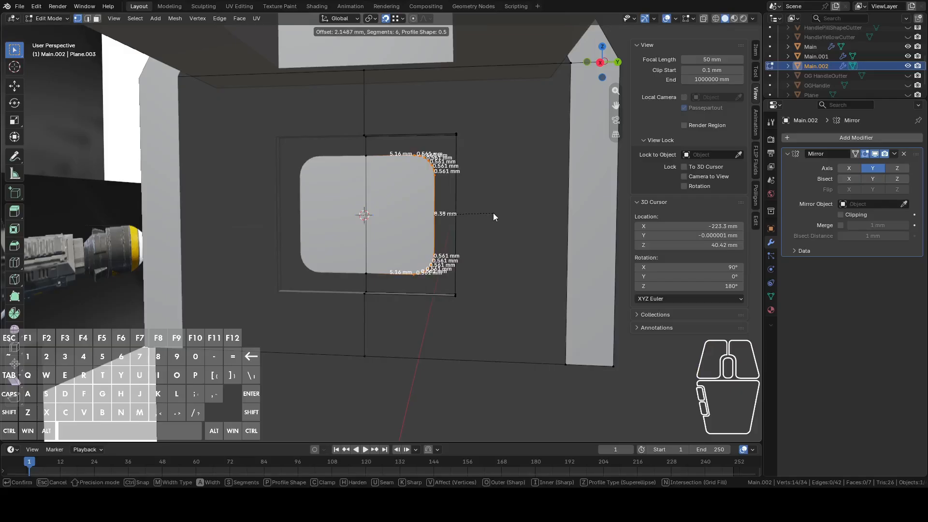
pyautogui.scroll(-5, 492, 213)
pyautogui.scroll(2, 491, 212)
pyautogui.scroll(2, 492, 211)
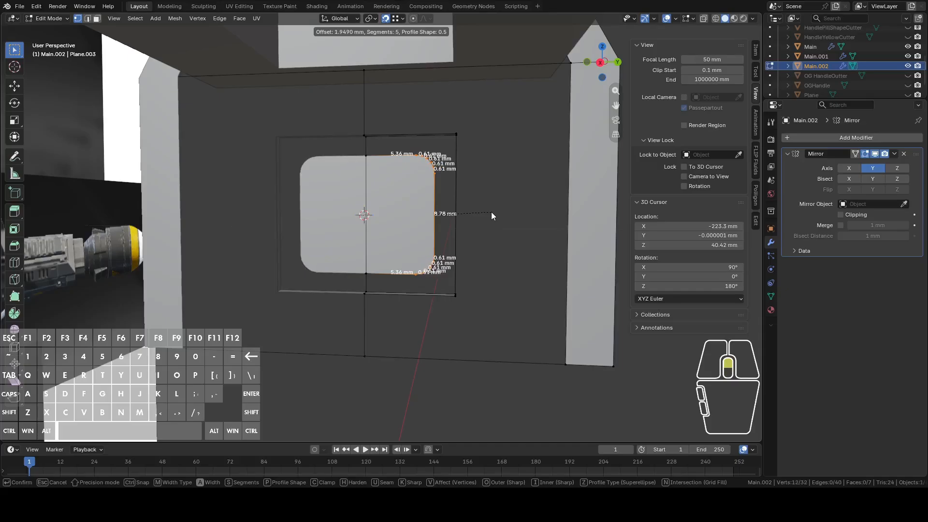
pyautogui.click(492, 211)
# Examine the stock's central recess in the reference image from the back view
pyautogui.press('Tab')
pyautogui.scroll(-5, 491, 212)
pyautogui.moveTo(451, 213); pyautogui.dragTo(402, 214, button='middle')
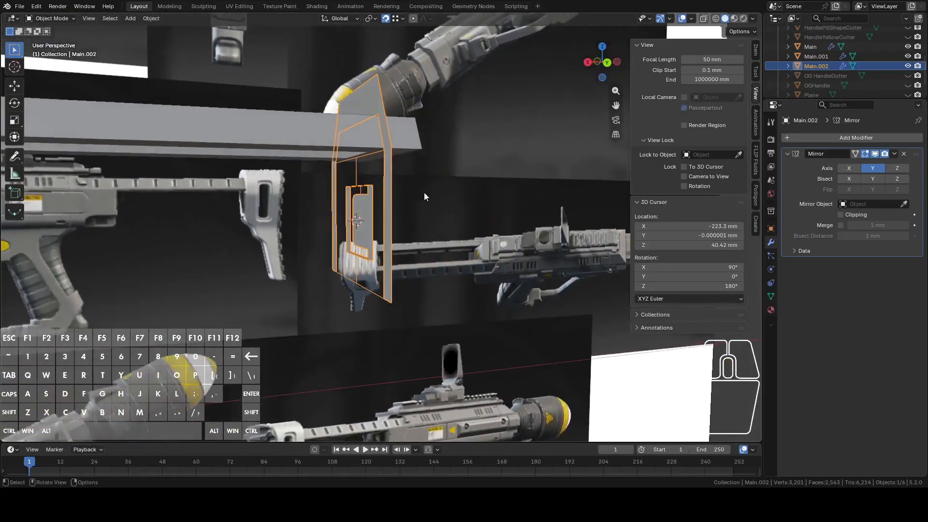
pyautogui.moveTo(602, 62); pyautogui.dragTo(539, 109)
pyautogui.click(608, 67)
pyautogui.scroll(-6, 425, 106)
pyautogui.keyDown('shift'); pyautogui.moveTo(414, 108); pyautogui.dragTo(532, 210, button='middle'); pyautogui.keyUp('shift')
pyautogui.scroll(6, 441, 204)
pyautogui.scroll(8, 320, 196)
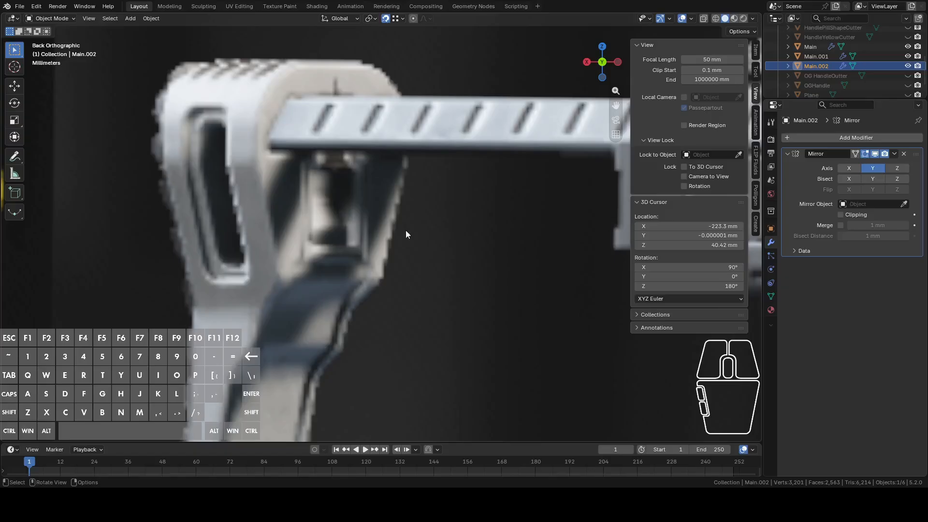
pyautogui.moveTo(353, 239); pyautogui.dragTo(442, 224, button='middle')
# Move the lower vertices of the rounded panel and its square frame about 2 mm down along Z
pyautogui.press('Tab')
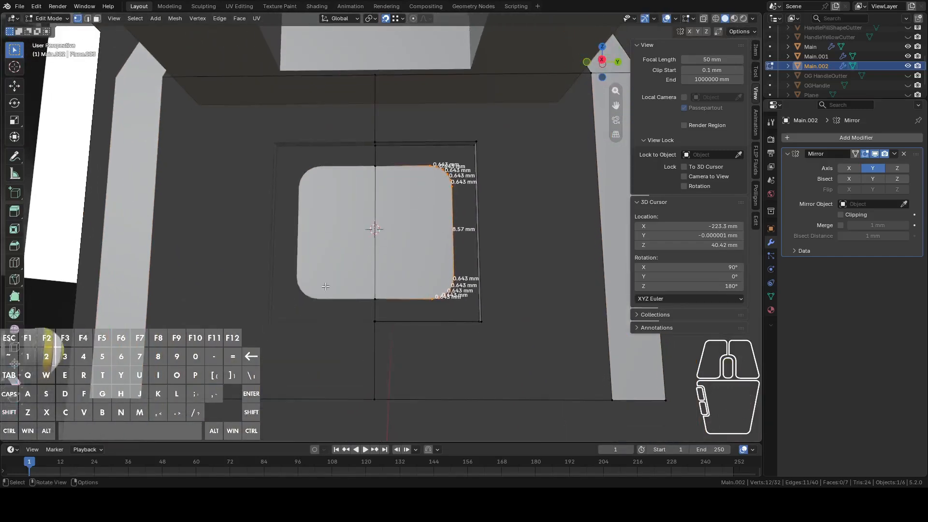
pyautogui.moveTo(281, 254); pyautogui.dragTo(296, 270, button='middle')
pyautogui.moveTo(300, 245); pyautogui.dragTo(505, 348)
pyautogui.moveTo(517, 332); pyautogui.dragTo(489, 325, button='middle')
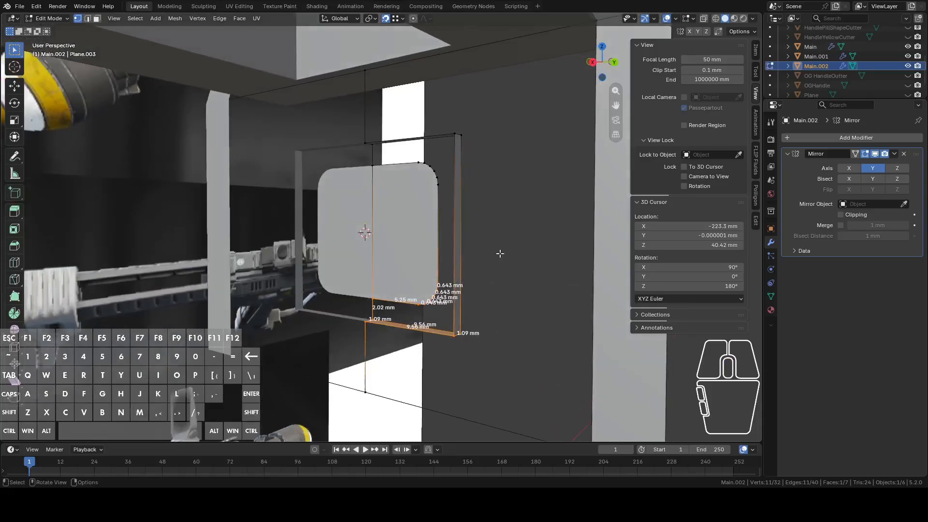
pyautogui.press('g')
pyautogui.press('z')
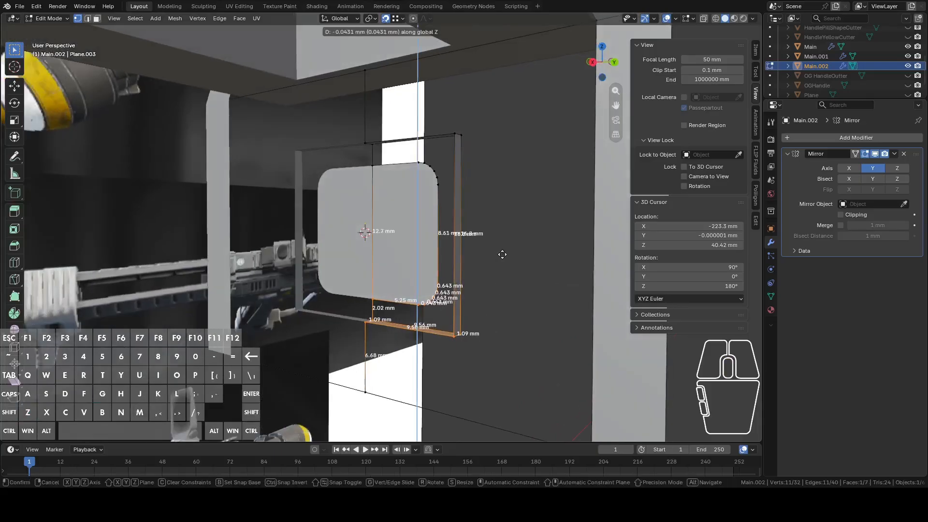
pyautogui.click(508, 277)
# Move the upper vertices of the rounded panel and its square frame about 1 mm up along Z
pyautogui.moveTo(335, 120); pyautogui.dragTo(495, 198)
pyautogui.press('g')
pyautogui.press('z')
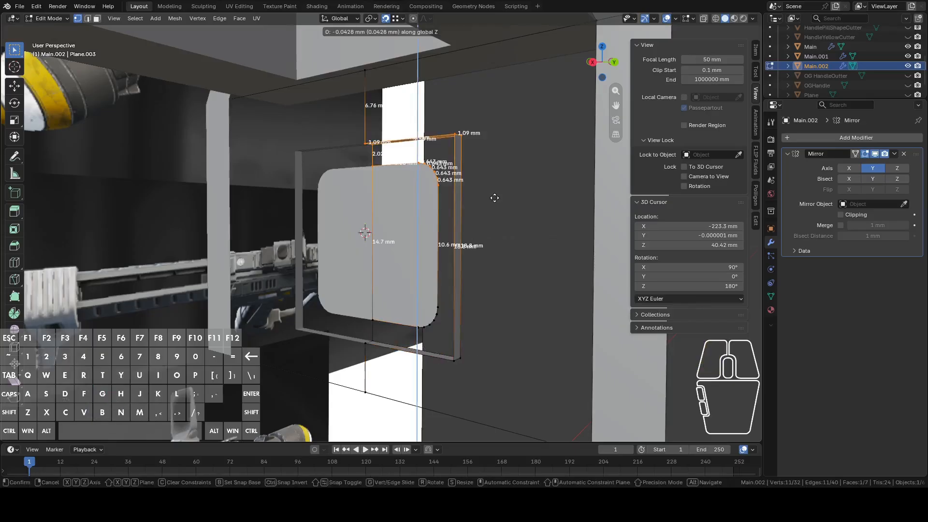
pyautogui.click(490, 190)
# Extrude the rounded face about 1.15 mm in the negative X direction
pyautogui.moveTo(490, 190); pyautogui.dragTo(425, 242, button='middle')
pyautogui.press('3')
pyautogui.press('e')
pyautogui.rightClick(425, 244)
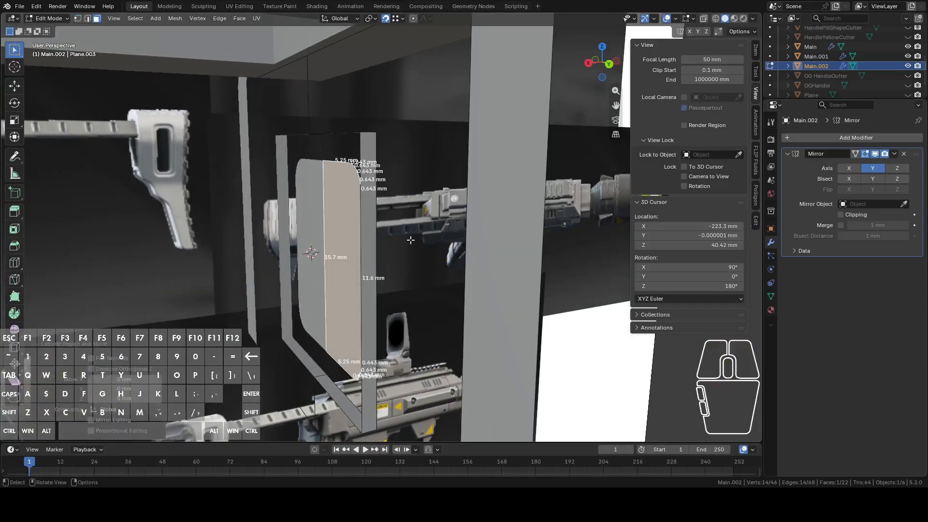
pyautogui.press('g')
pyautogui.press('y')
pyautogui.press('x')
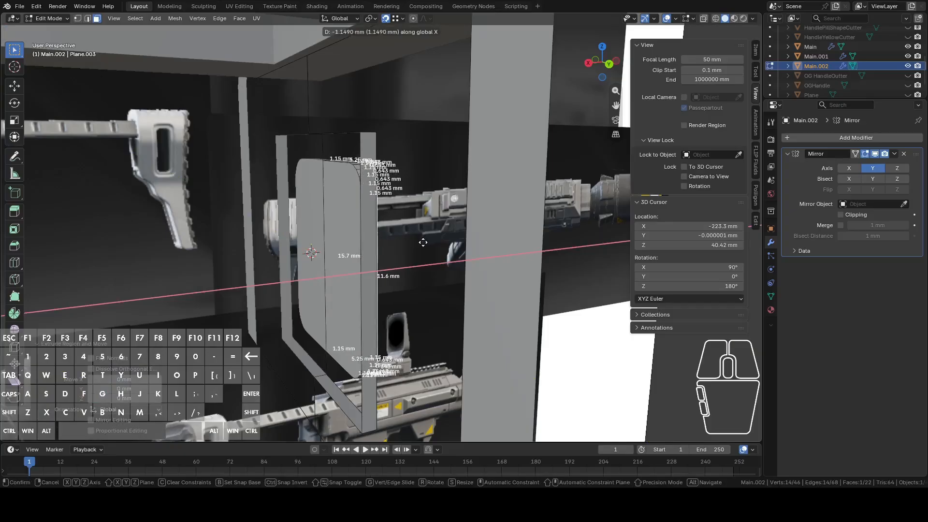
pyautogui.click(425, 239)
# Delete the extruded rounded face's centre-line edge together with its adjoining cover face and seam wall
pyautogui.moveTo(425, 239); pyautogui.dragTo(401, 247, button='middle')
pyautogui.click(371, 262)
pyautogui.press('x')
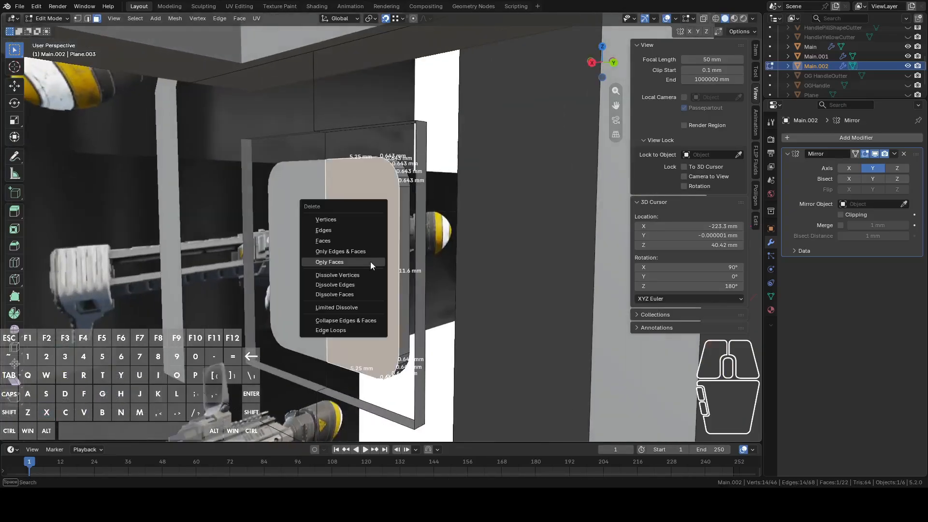
pyautogui.press('Escape')
pyautogui.press('2')
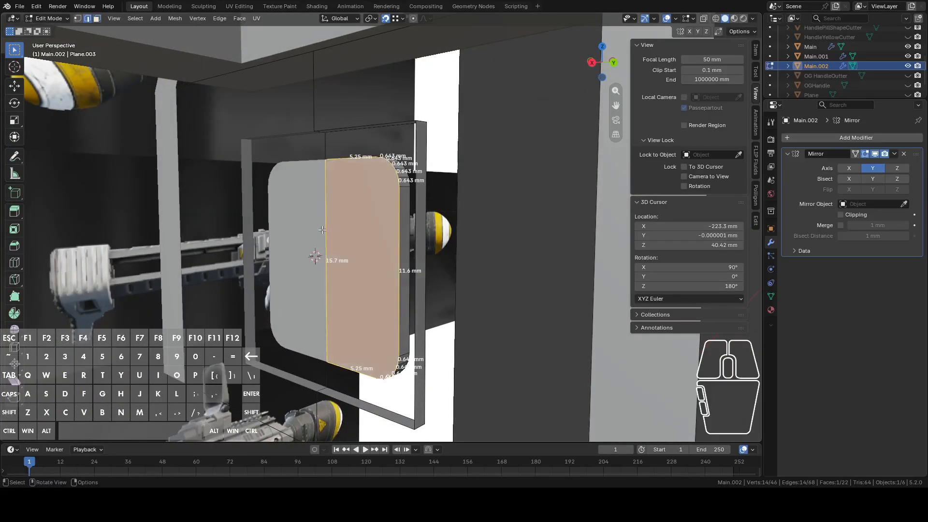
pyautogui.click(326, 232)
pyautogui.press('x')
pyautogui.click(304, 197)
# Try to fill a face between the rounded recess's edge loop and the square frame's edge loop, and undo it
pyautogui.moveTo(327, 226); pyautogui.dragTo(440, 239, button='middle')
pyautogui.keyDown('alt'); pyautogui.click(467, 197); pyautogui.keyUp('alt')
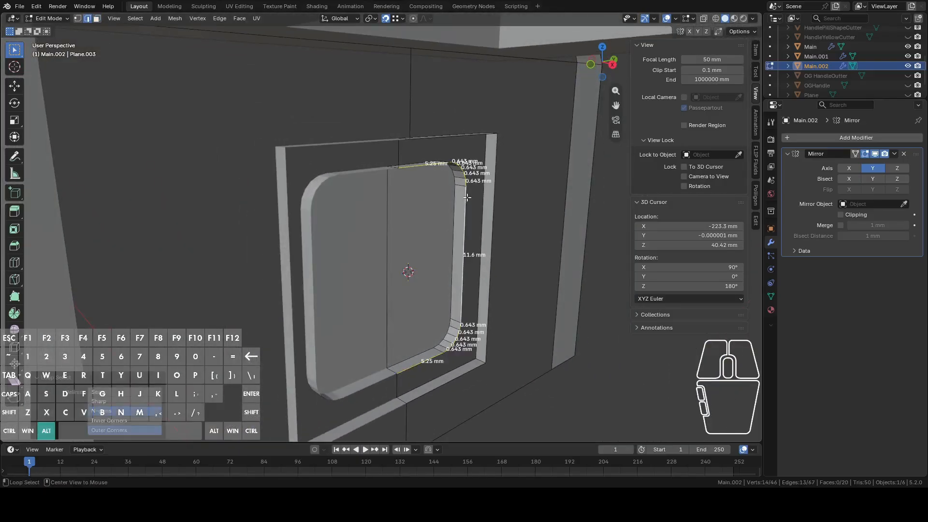
pyautogui.keyDown('alt'); pyautogui.keyDown('shift'); pyautogui.click(487, 208); pyautogui.keyUp('shift'); pyautogui.keyUp('alt')
pyautogui.moveTo(488, 207)
pyautogui.mouseDown(button='middle')
pyautogui.moveTo(518, 213)
pyautogui.moveTo(521, 188)
pyautogui.moveTo(535, 182)
pyautogui.moveTo(486, 196)
pyautogui.mouseUp(button='middle')
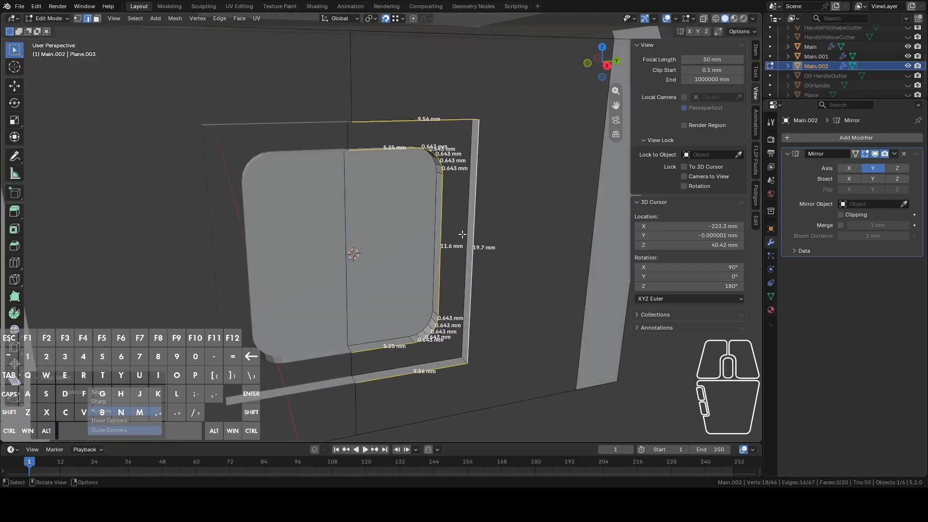
pyautogui.moveTo(462, 234); pyautogui.dragTo(491, 229, button='middle')
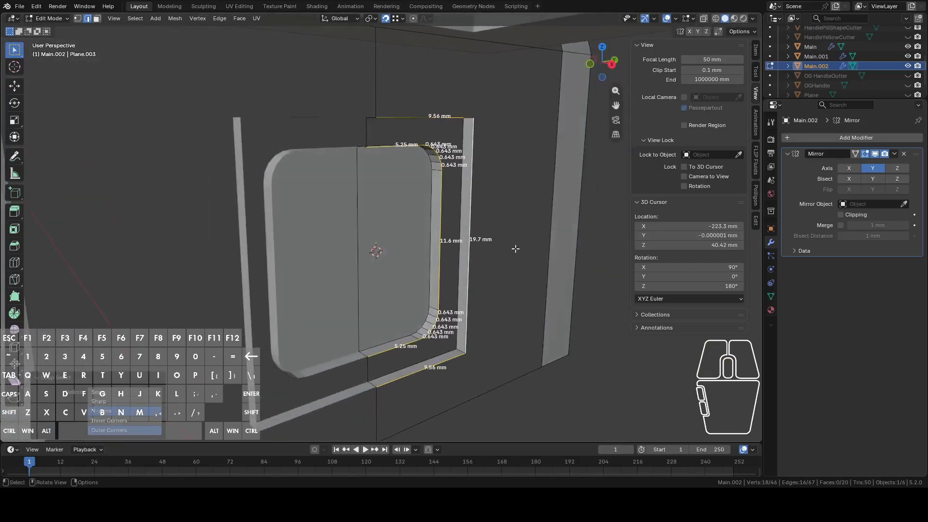
pyautogui.press('f')
pyautogui.hotkey('ctrl', 'z')
# Try filling the two selected loops again, reselect the rounded loop's edges, and undo back to the open frame
pyautogui.moveTo(514, 248); pyautogui.dragTo(464, 257, button='middle')
pyautogui.press('g')
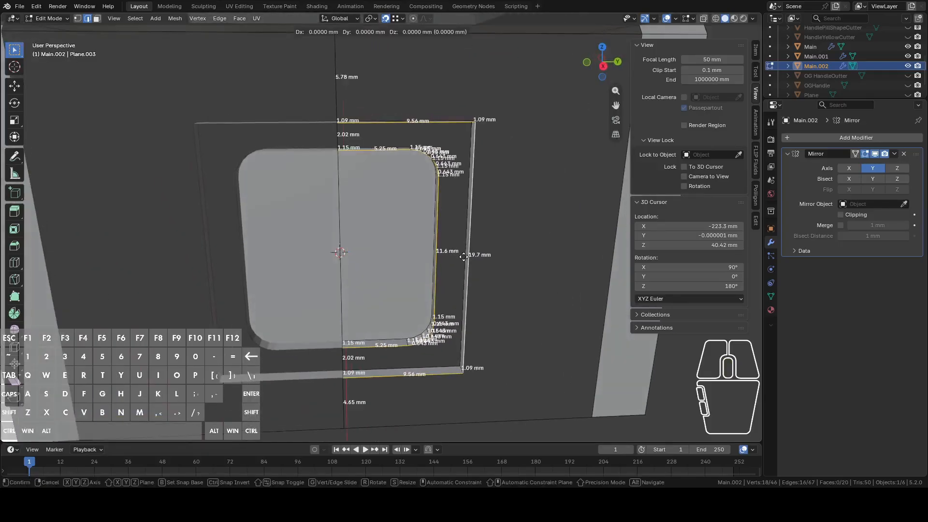
pyautogui.rightClick(489, 263)
pyautogui.moveTo(496, 249); pyautogui.dragTo(314, 265, button='middle')
pyautogui.press('f')
pyautogui.keyDown('alt'); pyautogui.click(351, 144); pyautogui.keyUp('alt')
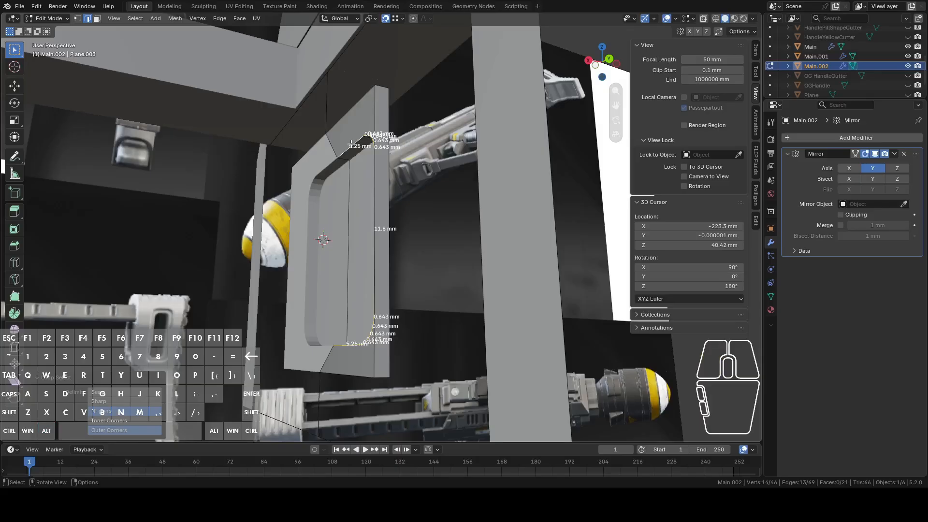
pyautogui.moveTo(351, 144); pyautogui.dragTo(384, 174, button='middle')
pyautogui.moveTo(326, 152); pyautogui.dragTo(446, 123, button='middle')
pyautogui.click(323, 134)
pyautogui.keyDown('ctrl'); pyautogui.click(447, 139); pyautogui.keyUp('ctrl')
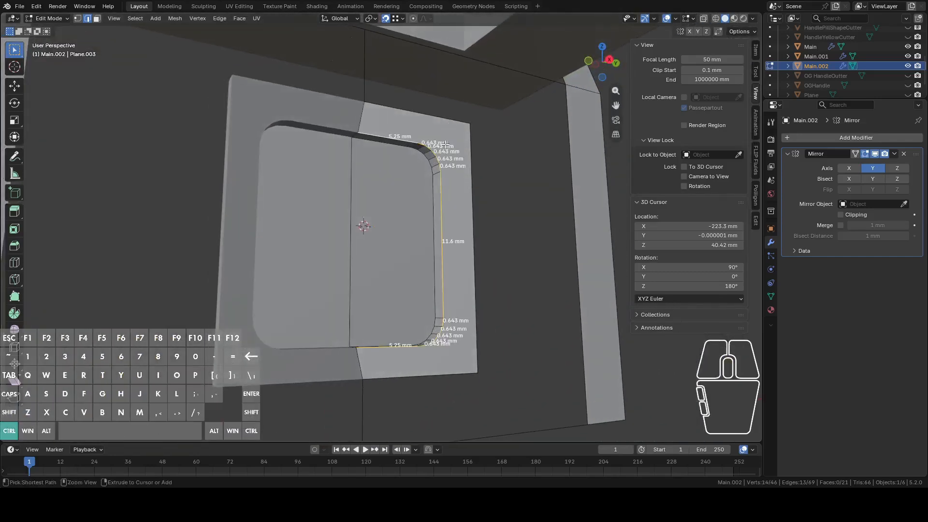
pyautogui.hotkey('ctrl', 'z')
# Reselect the square frame's inner loop and the rounded loop, try to fill between them, and undo the fills
pyautogui.moveTo(445, 148); pyautogui.dragTo(471, 167, button='middle')
pyautogui.keyDown('alt'); pyautogui.click(451, 138); pyautogui.keyUp('alt')
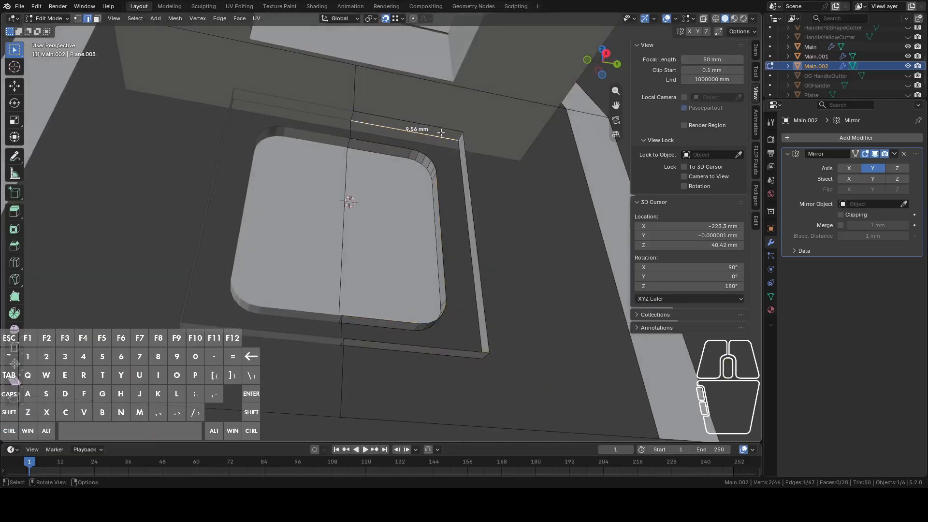
pyautogui.keyDown('alt'); pyautogui.keyDown('shift'); pyautogui.click(442, 189); pyautogui.keyUp('shift'); pyautogui.keyUp('alt')
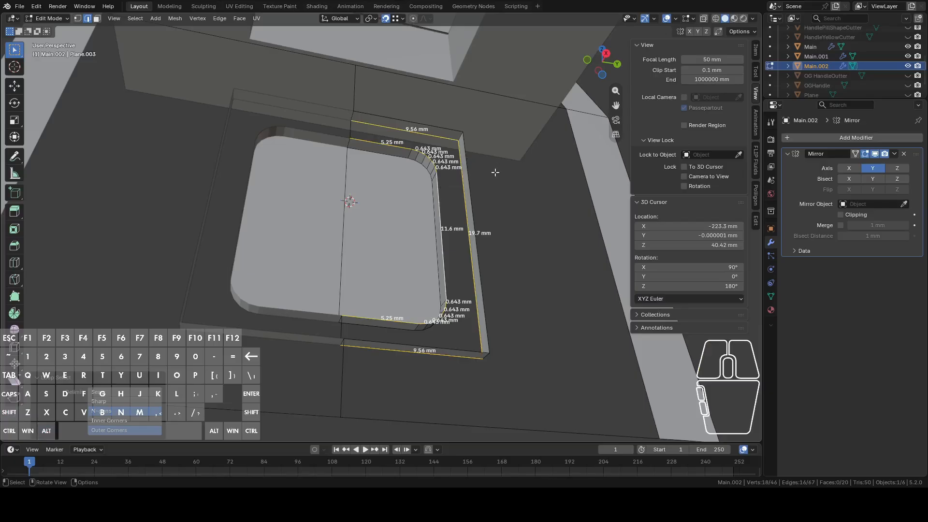
pyautogui.press('f')
pyautogui.hotkey('ctrl', 'z')
pyautogui.moveTo(517, 189); pyautogui.dragTo(522, 251, button='middle')
pyautogui.press('f')
pyautogui.hotkey('ctrl', 'z')
# Fill a face bounded by the rounded loop, the square frame's loop and the two short centre edges joining them
pyautogui.press('a')
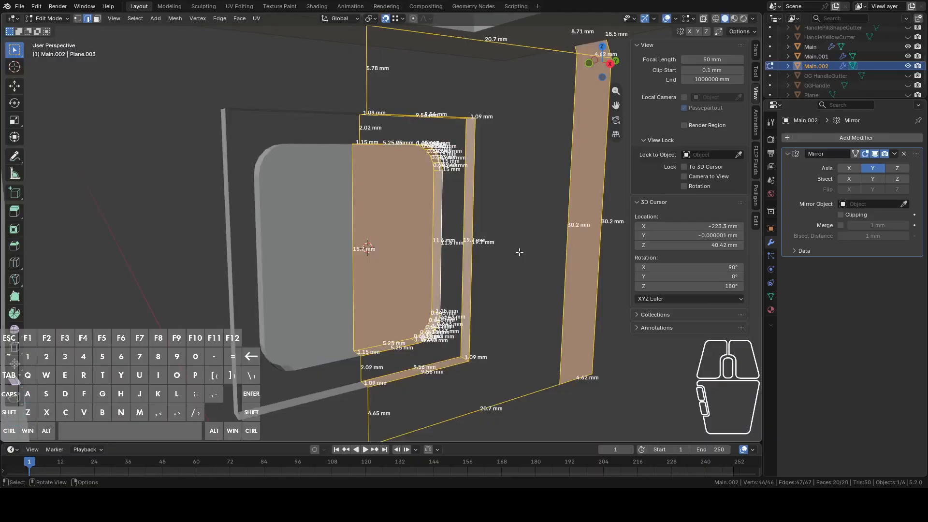
pyautogui.hotkey('alt', 'a')
pyautogui.keyDown('alt'); pyautogui.click(441, 208); pyautogui.keyUp('alt')
pyautogui.keyDown('alt'); pyautogui.keyDown('shift'); pyautogui.click(463, 190); pyautogui.keyUp('shift'); pyautogui.keyUp('alt')
pyautogui.press('f')
pyautogui.hotkey('ctrl', 'z')
pyautogui.moveTo(474, 197)
pyautogui.mouseDown(button='middle')
pyautogui.moveTo(449, 144)
pyautogui.moveTo(512, 161)
pyautogui.moveTo(477, 191)
pyautogui.mouseUp(button='middle')
pyautogui.press('2')
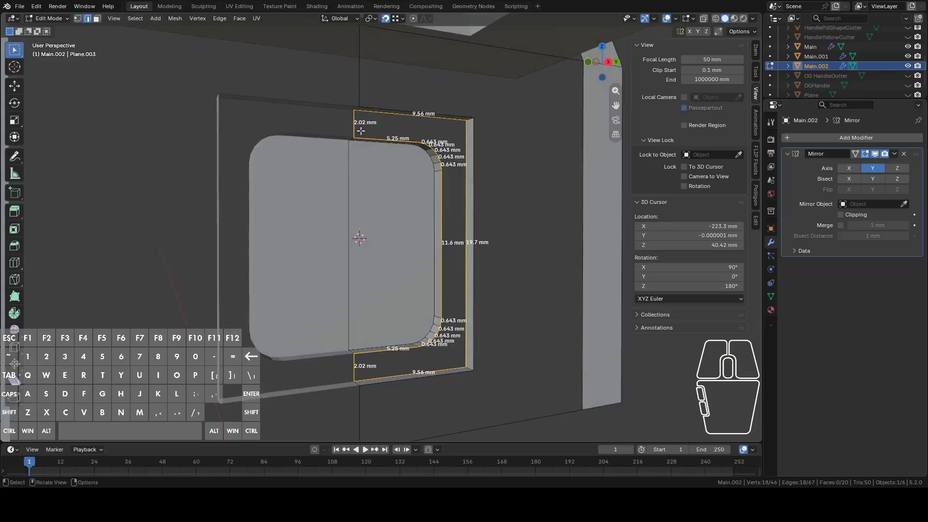
pyautogui.press('f')
pyautogui.moveTo(390, 171); pyautogui.dragTo(348, 330, button='middle')
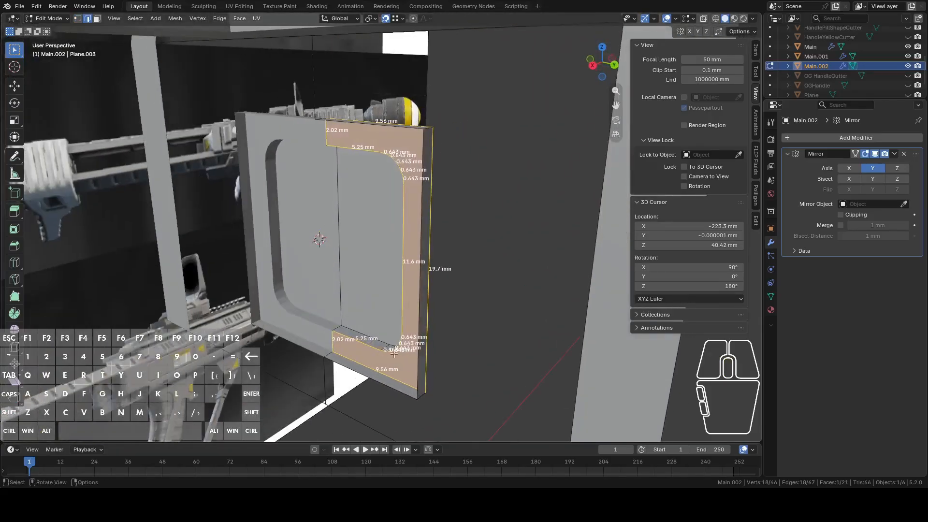
# Fill the large lower panel between its outer border and the square frame, including the connecting centre edges
pyautogui.moveTo(417, 150); pyautogui.dragTo(457, 128, button='middle')
pyautogui.press('Tab')
pyautogui.scroll(-5, 404, 216)
pyautogui.press('Tab')
pyautogui.keyDown('alt'); pyautogui.click(423, 174); pyautogui.keyUp('alt')
pyautogui.keyDown('alt'); pyautogui.keyDown('shift'); pyautogui.click(468, 227); pyautogui.keyUp('shift'); pyautogui.keyUp('alt')
pyautogui.keyDown('shift'); pyautogui.click(476, 183); pyautogui.keyUp('shift')
pyautogui.keyDown('shift'); pyautogui.click(456, 334); pyautogui.keyUp('shift')
pyautogui.keyDown('shift'); pyautogui.click(368, 320); pyautogui.keyUp('shift')
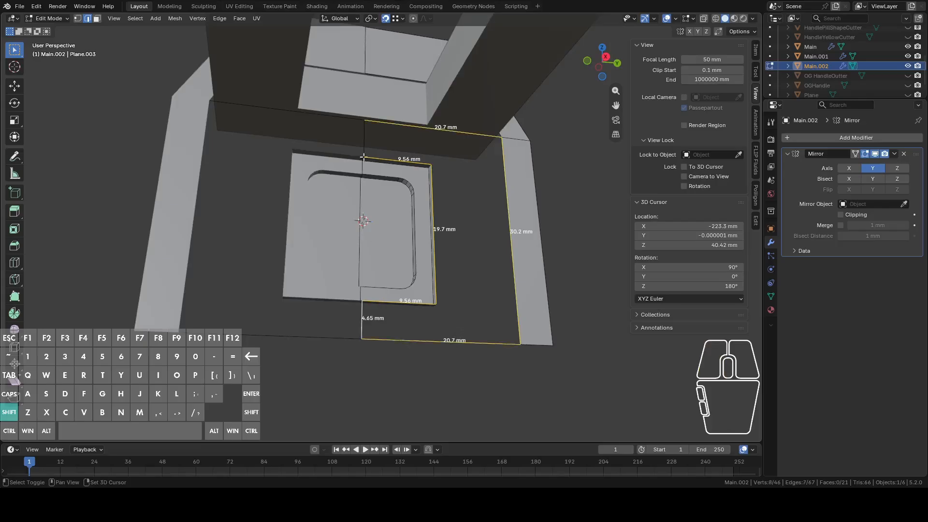
pyautogui.press('f')
# Check the stock's front panel against the reference image in the back orthographic view
pyautogui.moveTo(450, 179); pyautogui.dragTo(377, 210, button='middle')
pyautogui.scroll(-5, 377, 210)
pyautogui.press('Tab')
pyautogui.moveTo(420, 236)
pyautogui.mouseDown(button='middle')
pyautogui.moveTo(392, 235)
pyautogui.moveTo(411, 235)
pyautogui.mouseUp(button='middle')
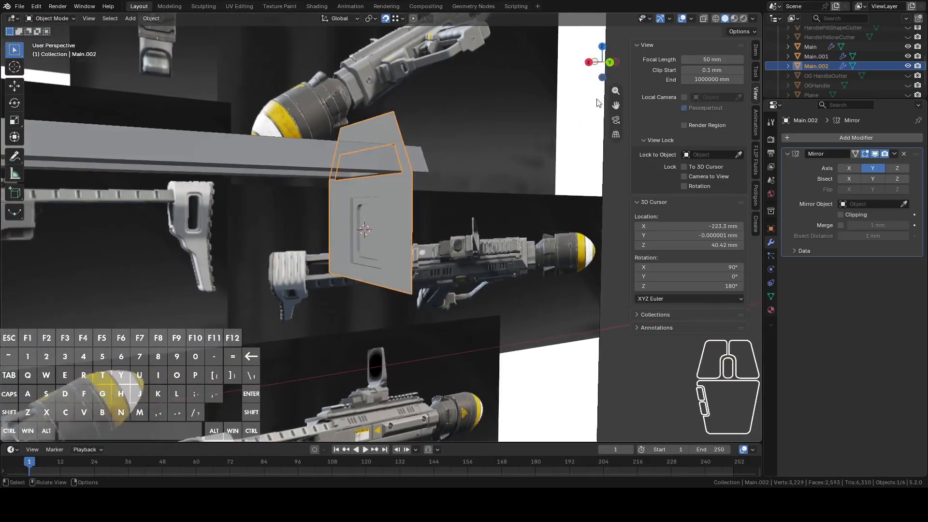
pyautogui.click(609, 65)
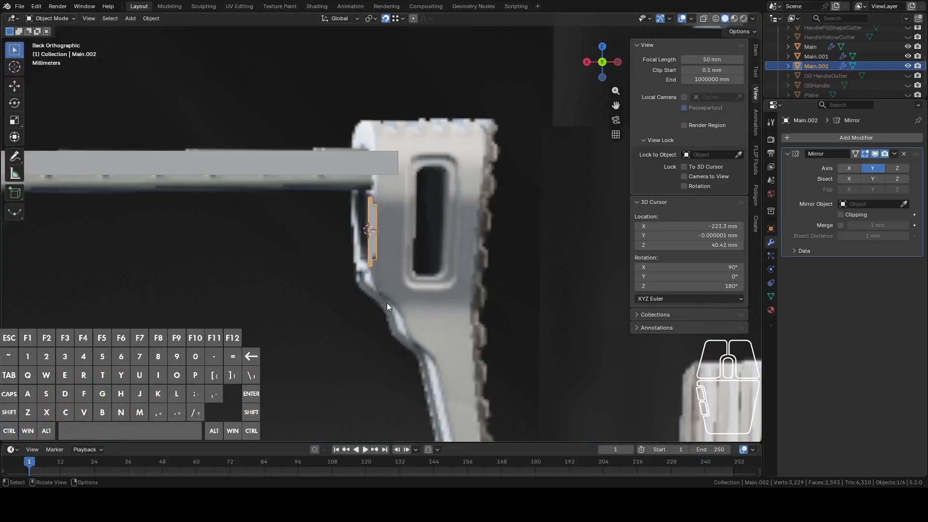
# Extrude the front panel's bottom edges and move them straight down along Z, following the stock outline in the back orthographic reference
pyautogui.press('Tab')
pyautogui.moveTo(387, 302); pyautogui.dragTo(494, 305, button='middle')
pyautogui.click(455, 234)
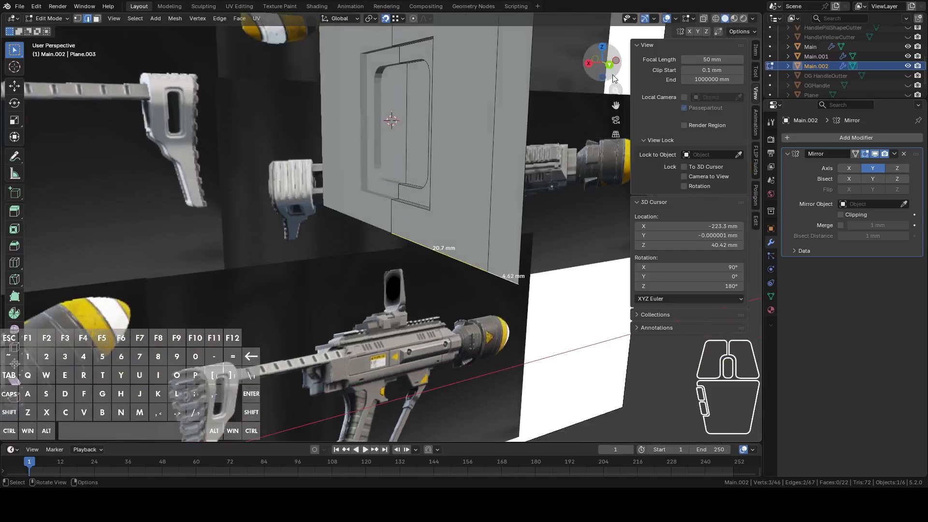
pyautogui.click(613, 75)
pyautogui.moveTo(483, 146); pyautogui.dragTo(490, 296, button='middle')
pyautogui.moveTo(474, 246); pyautogui.dragTo(497, 171, button='middle')
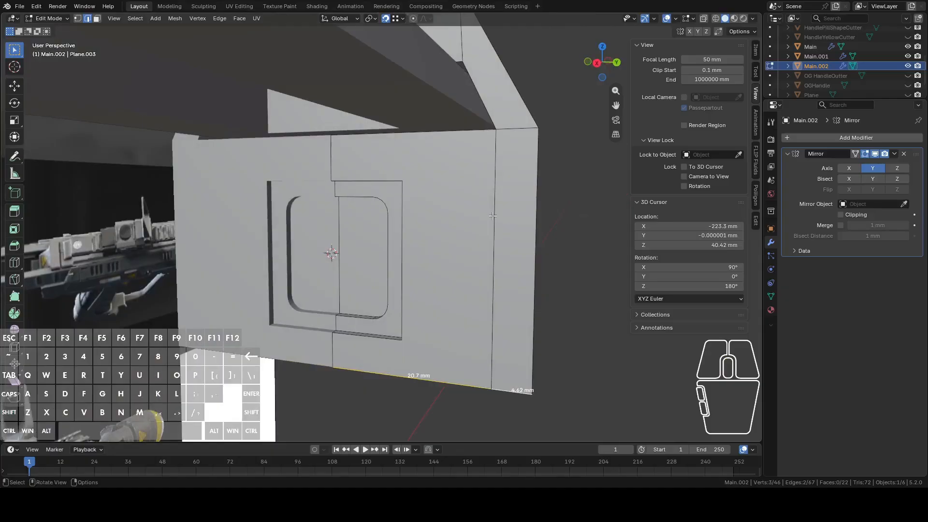
pyautogui.moveTo(493, 216); pyautogui.dragTo(441, 225, button='middle')
pyautogui.click(613, 72)
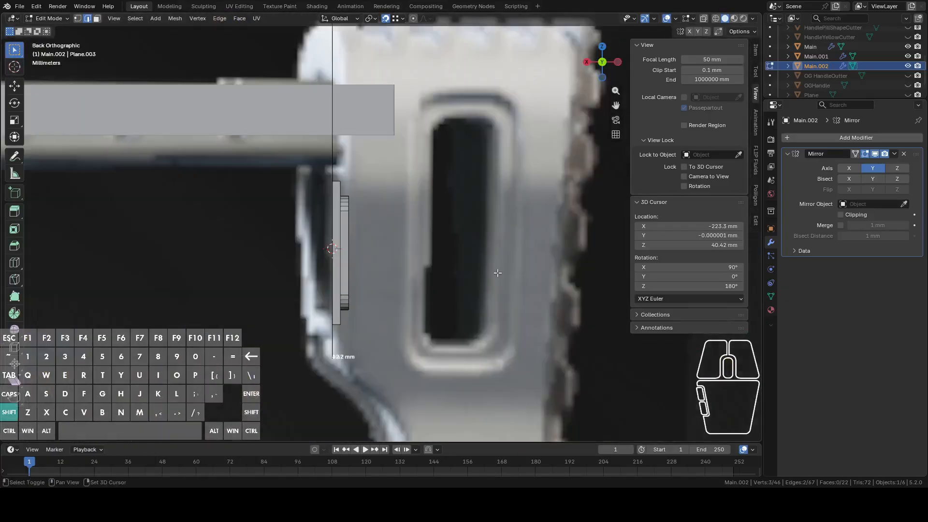
pyautogui.scroll(6, 528, 175)
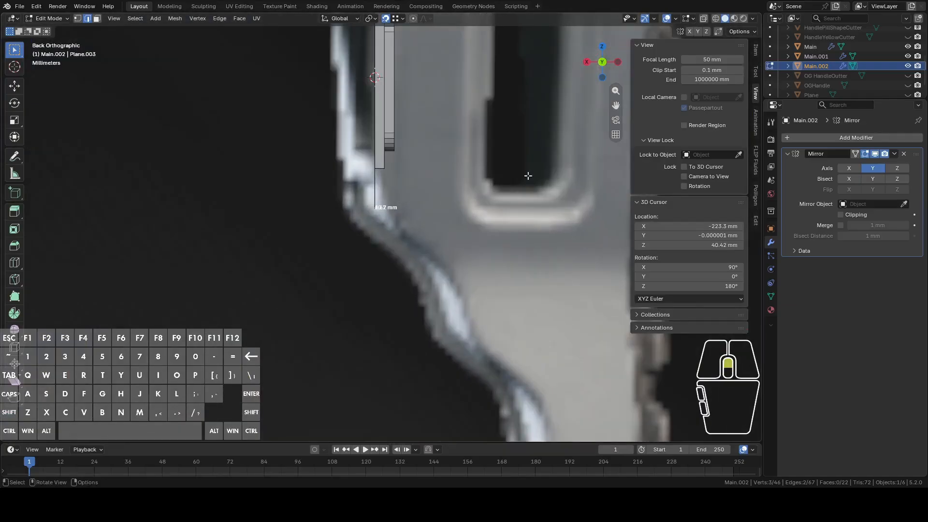
pyautogui.press('e')
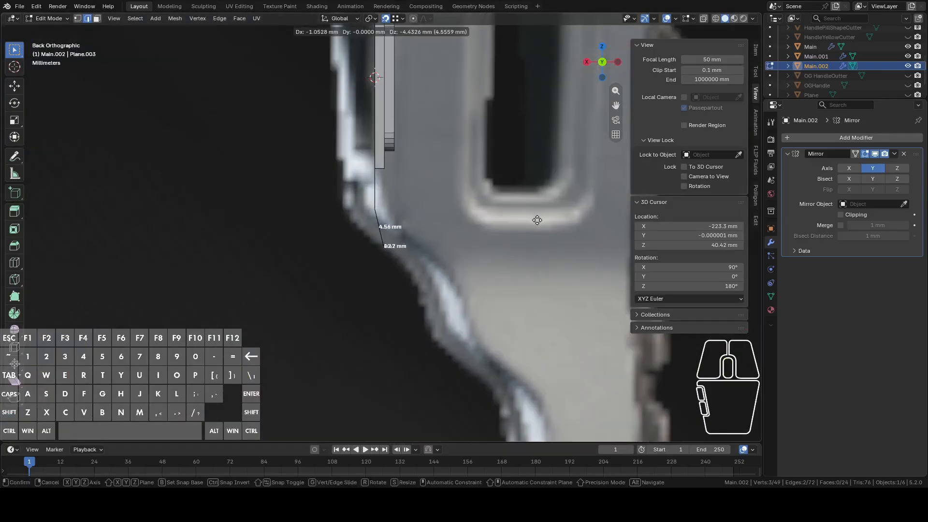
pyautogui.rightClick(537, 220)
pyautogui.press('g')
pyautogui.press('z')
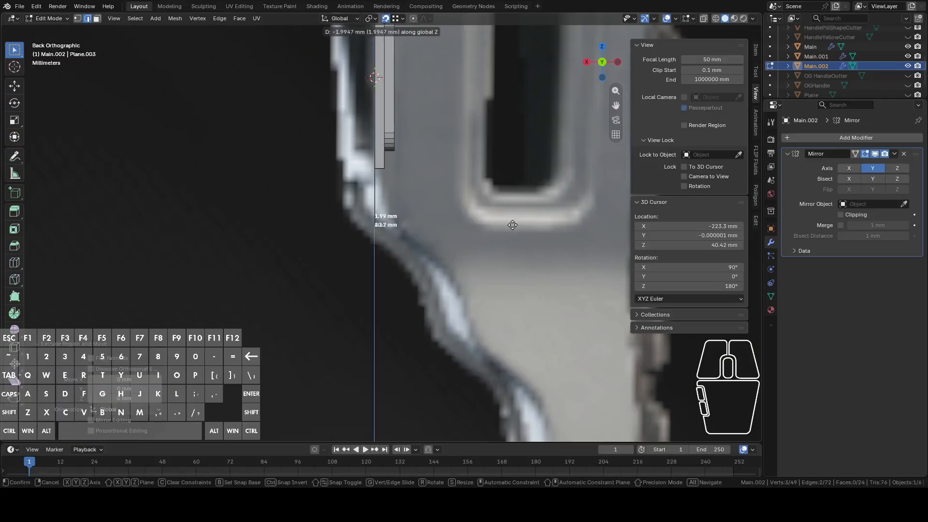
pyautogui.click(517, 232)
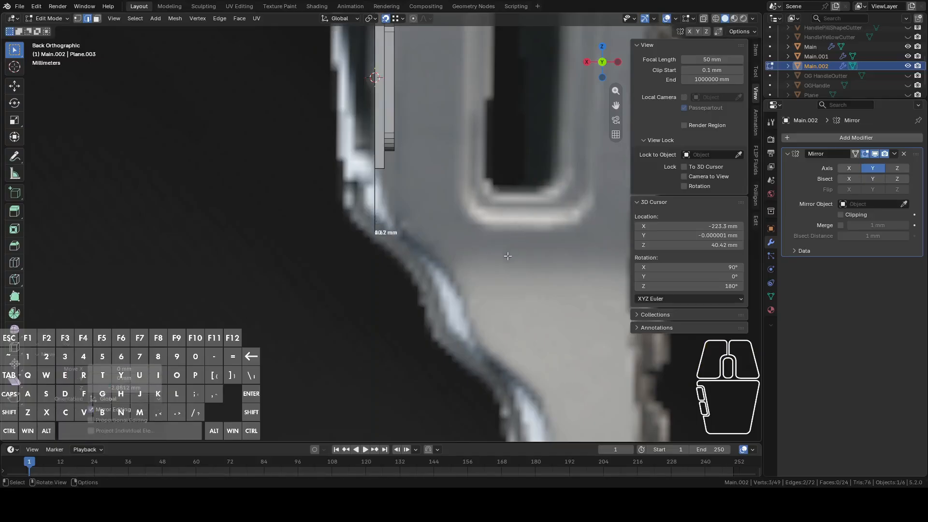
# Shift the extruded bottom edges along X toward the stock's rear so the sloped segment is about 3.85 mm long
pyautogui.press('g')
pyautogui.press('x')
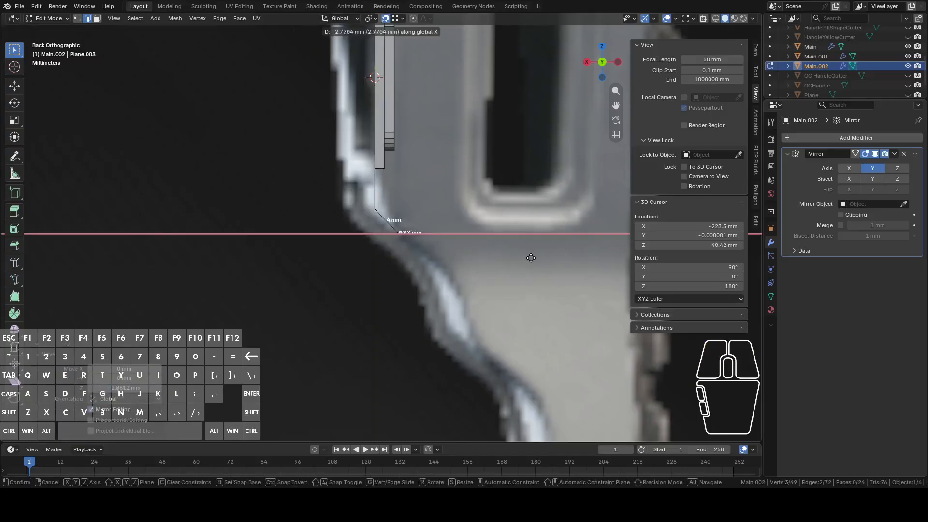
pyautogui.click(530, 260)
# Select the sloped segment's edges across the panel's depth with X-ray on and subdivide them
pyautogui.scroll(4, 522, 263)
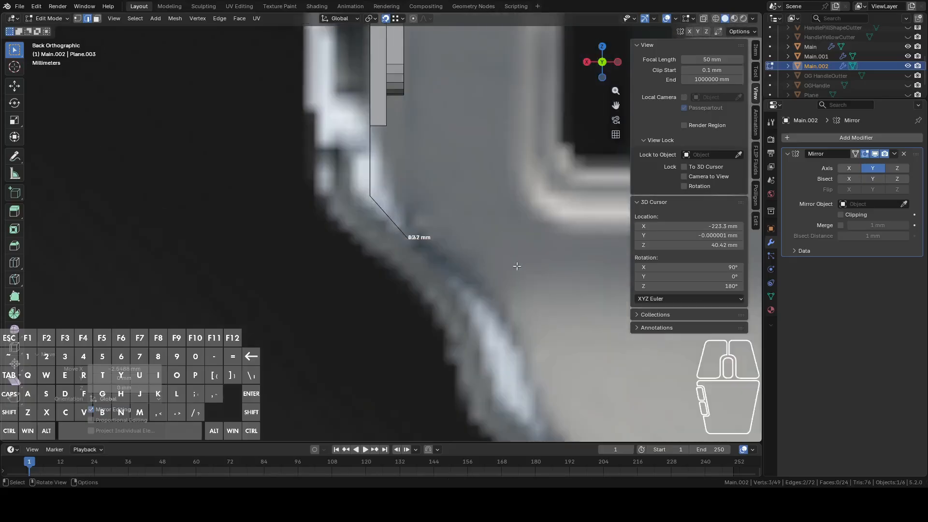
pyautogui.click(404, 205)
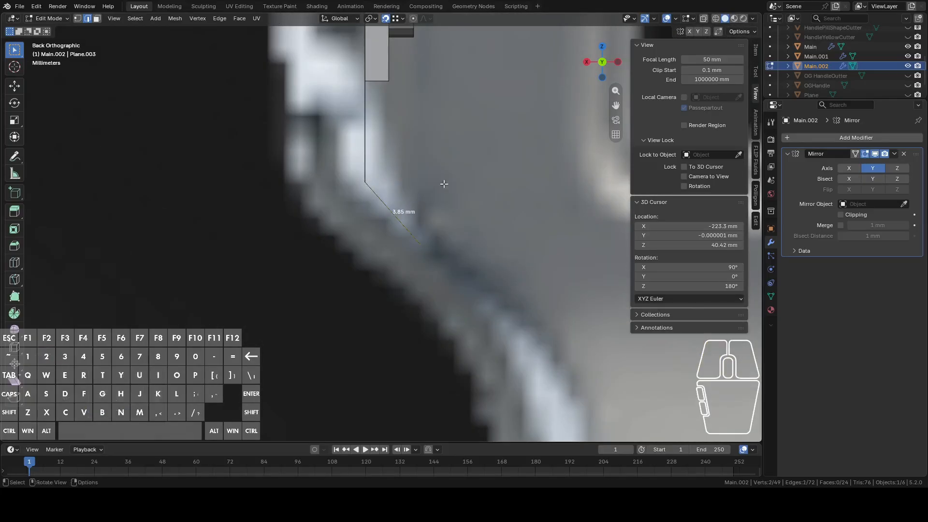
pyautogui.click(704, 19)
pyautogui.keyDown('ctrl'); pyautogui.keyDown('alt'); pyautogui.click(396, 209); pyautogui.keyUp('alt'); pyautogui.keyUp('ctrl')
pyautogui.moveTo(395, 209); pyautogui.dragTo(455, 213, button='middle')
pyautogui.click(606, 63)
pyautogui.rightClick(515, 153)
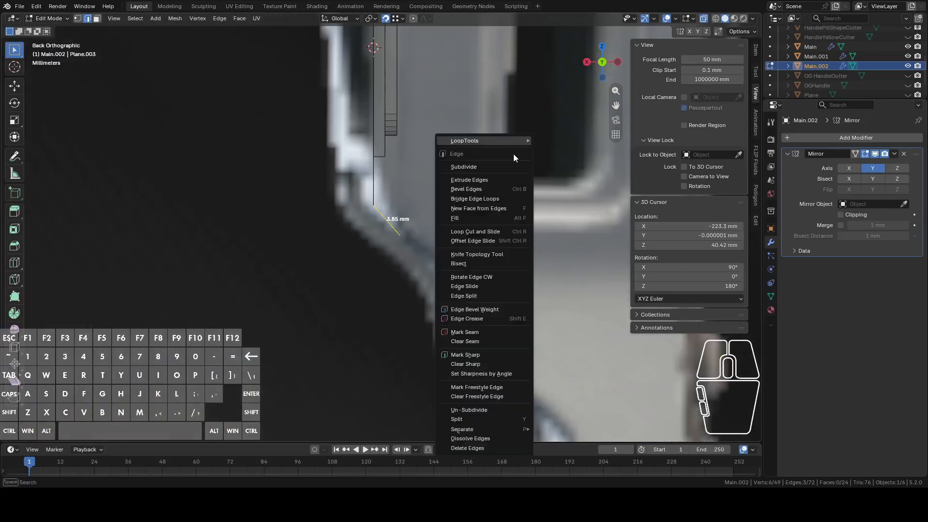
pyautogui.click(493, 167)
# Move the new midpoint vertices outward to bend the sloped segment to the reference curve and inspect it in perspective
pyautogui.scroll(2, 468, 236)
pyautogui.press('1')
pyautogui.moveTo(380, 205); pyautogui.dragTo(401, 227)
pyautogui.press('g')
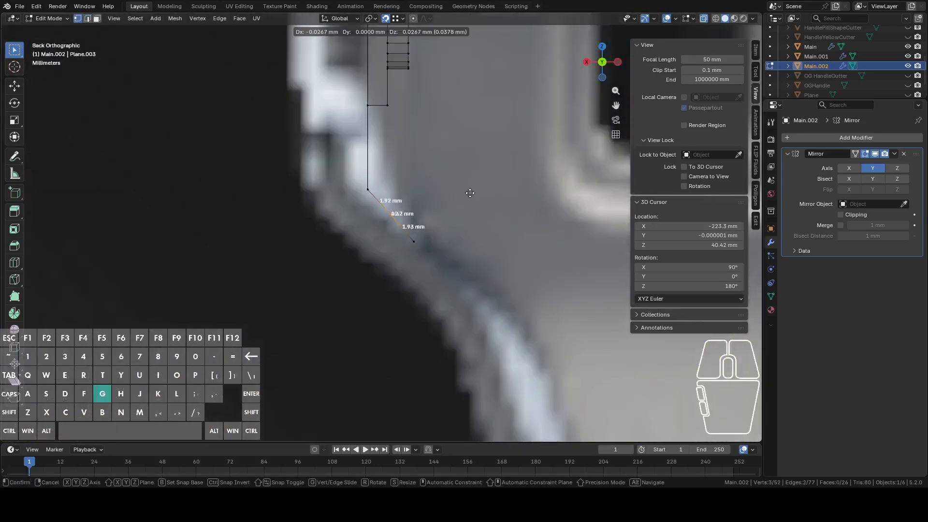
pyautogui.click(479, 187)
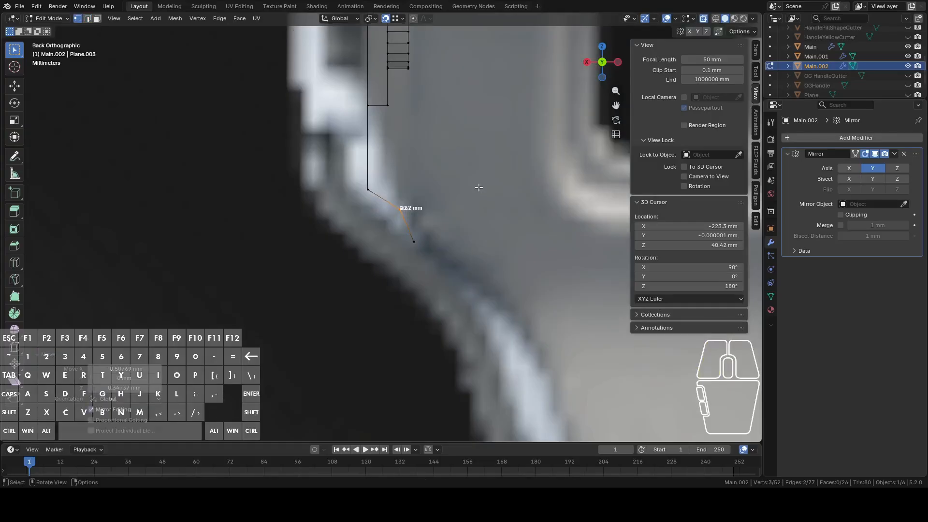
pyautogui.moveTo(472, 198); pyautogui.dragTo(492, 221, button='middle')
pyautogui.press('2')
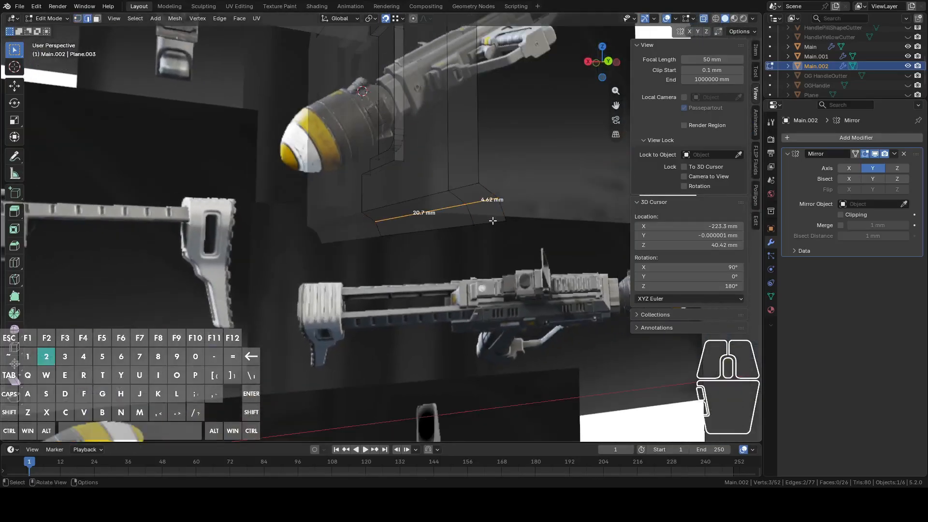
# Extrude the strip's lowest vertices diagonally down along the stock's front outline, making a segment about 7.46 mm long
pyautogui.click(608, 62)
pyautogui.moveTo(379, 230); pyautogui.dragTo(428, 250)
pyautogui.keyDown('shift'); pyautogui.moveTo(429, 251); pyautogui.dragTo(402, 208, button='middle'); pyautogui.keyUp('shift')
pyautogui.press('e')
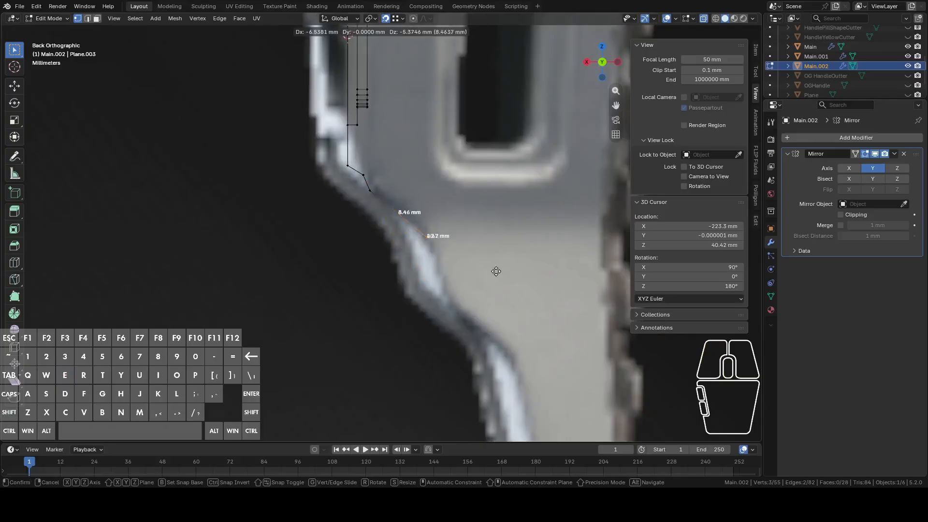
pyautogui.click(491, 265)
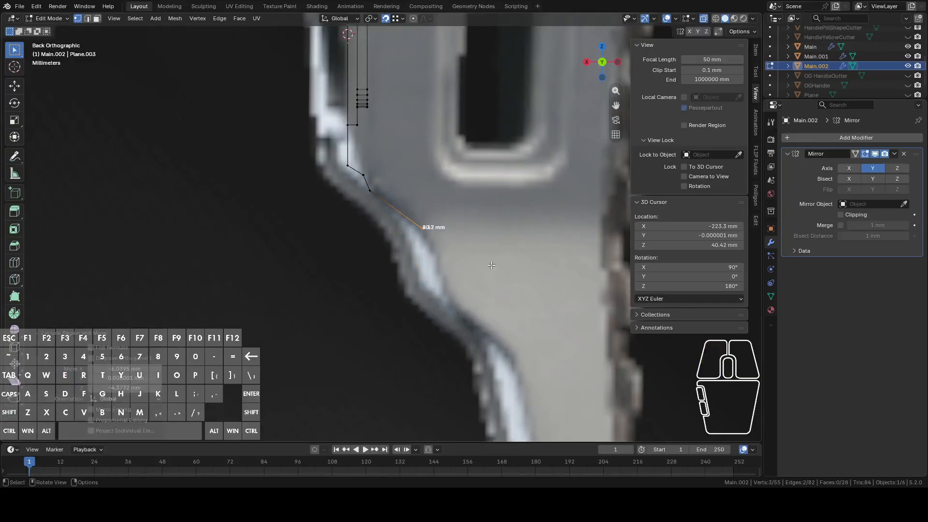
# Extrude two more segments down the front outline, a steep one about 8.84 mm long and a diagonal one about 8.16 mm
pyautogui.press('e')
pyautogui.press('z')
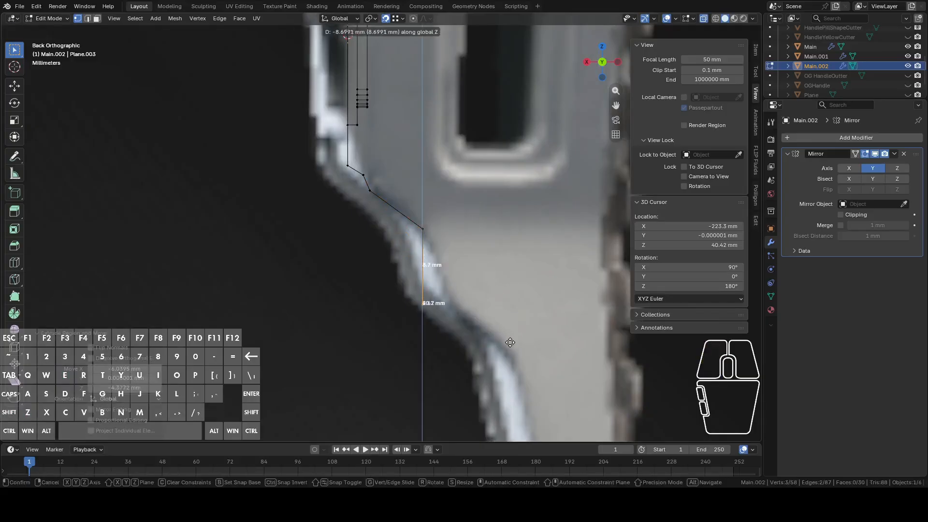
pyautogui.press('z')
pyautogui.press('z')
pyautogui.click(531, 342)
pyautogui.keyDown('shift'); pyautogui.moveTo(529, 339); pyautogui.dragTo(429, 273, button='middle'); pyautogui.keyUp('shift')
pyautogui.press('e')
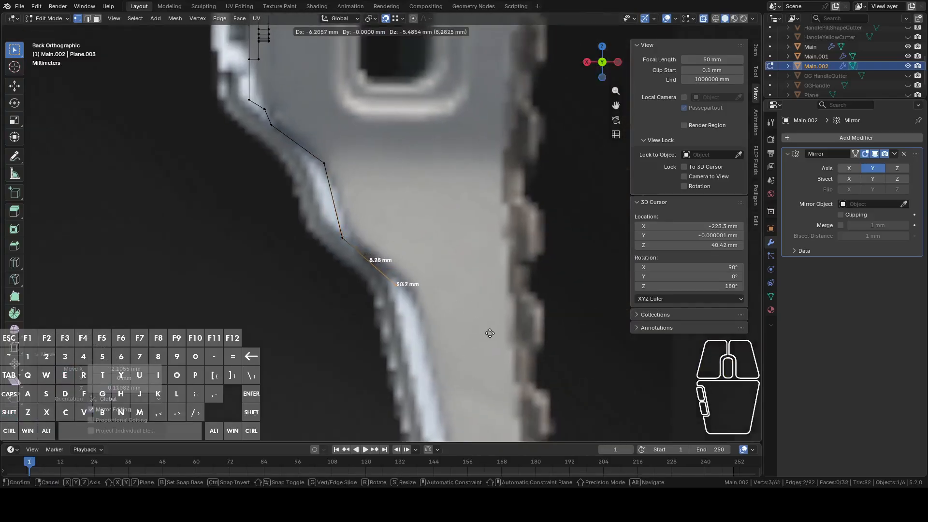
pyautogui.click(488, 334)
# Extrude a segment about 36.4 mm long down to the stock's tip, plus one about 8.26 mm long across its bottom
pyautogui.scroll(-2, 488, 321)
pyautogui.keyDown('shift'); pyautogui.moveTo(487, 311); pyautogui.dragTo(429, 203, button='middle'); pyautogui.keyUp('shift')
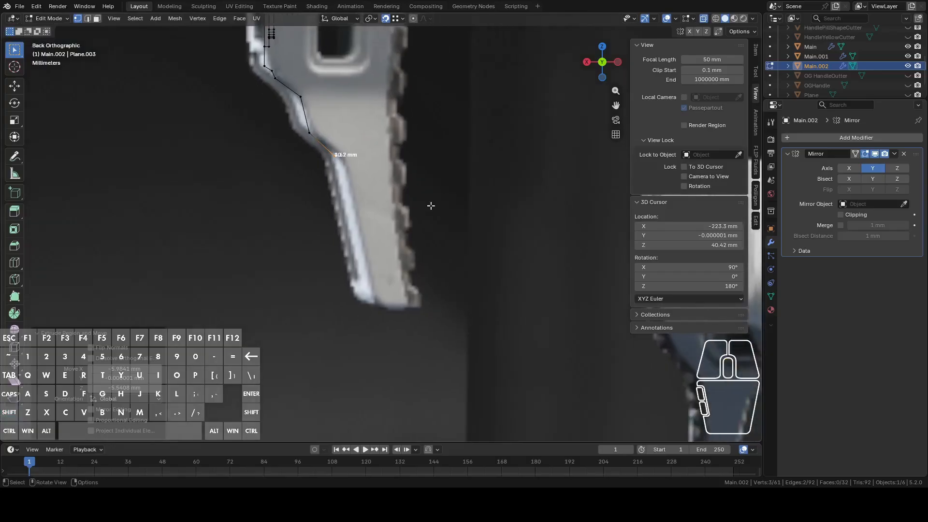
pyautogui.press('e')
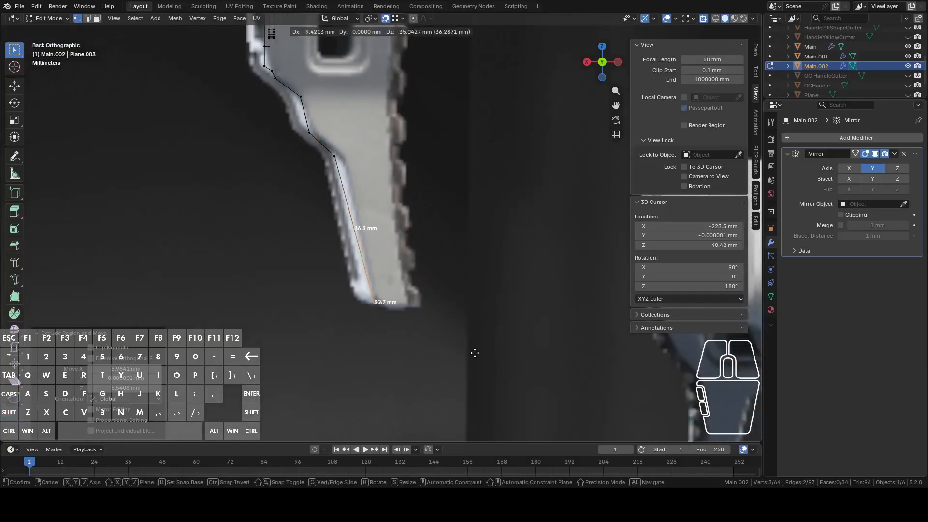
pyautogui.click(475, 353)
pyautogui.scroll(2, 466, 332)
pyautogui.keyDown('shift'); pyautogui.moveTo(466, 332); pyautogui.dragTo(476, 278, button='middle'); pyautogui.keyUp('shift')
pyautogui.press('e')
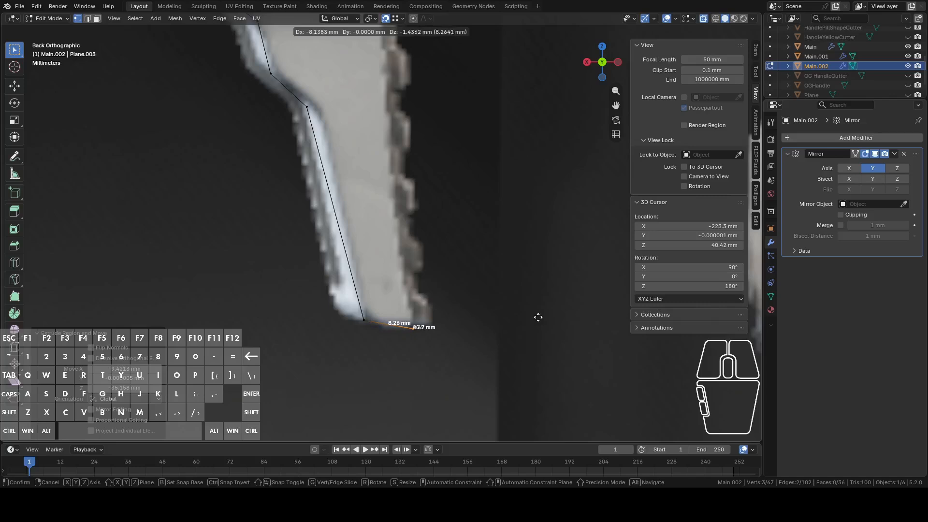
pyautogui.click(539, 318)
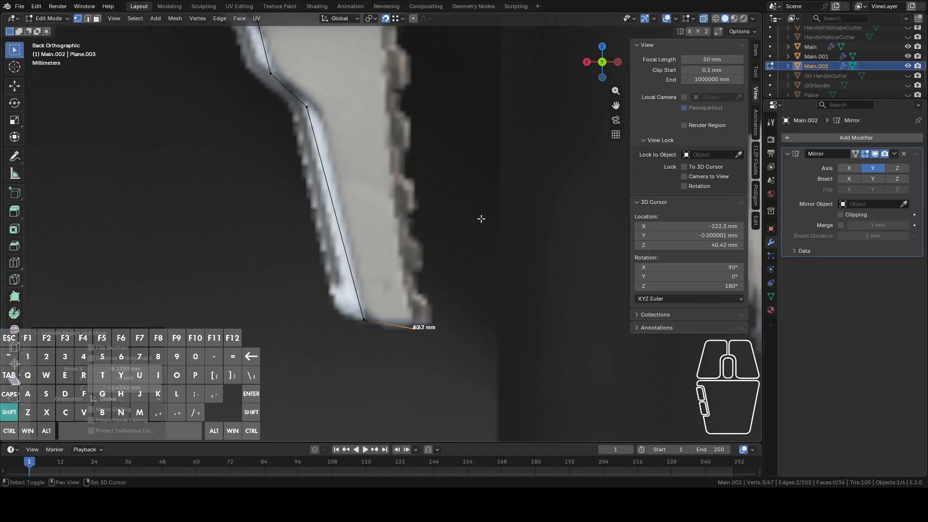
# Extrude the bottom segment's end vertices straight up along Z to form the stock's rear face, reaching near its top
pyautogui.keyDown('shift'); pyautogui.moveTo(481, 219); pyautogui.dragTo(505, 284, button='middle'); pyautogui.keyUp('shift')
pyautogui.scroll(-4, 505, 283)
pyautogui.keyDown('shift'); pyautogui.moveTo(473, 226); pyautogui.dragTo(476, 357, button='middle'); pyautogui.keyUp('shift')
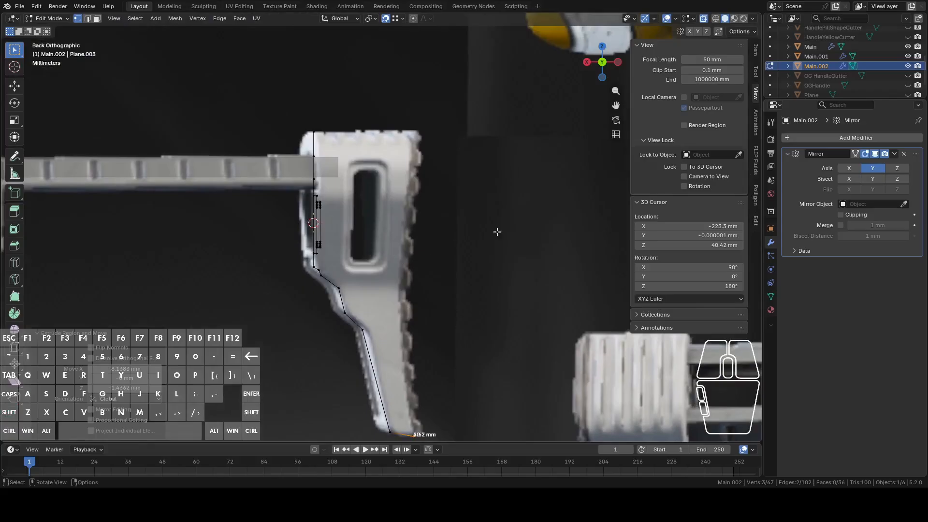
pyautogui.press('e')
pyautogui.press('z')
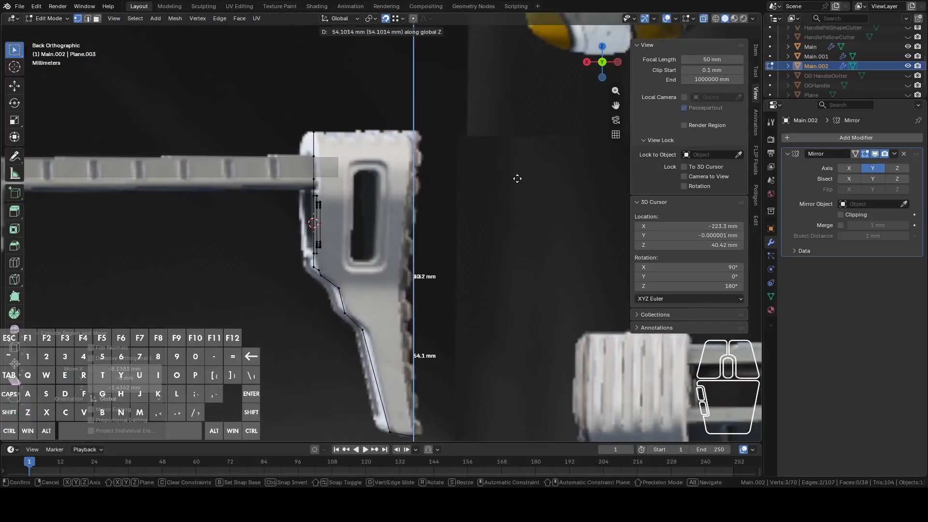
pyautogui.press('z')
pyautogui.scroll(3, 523, 104)
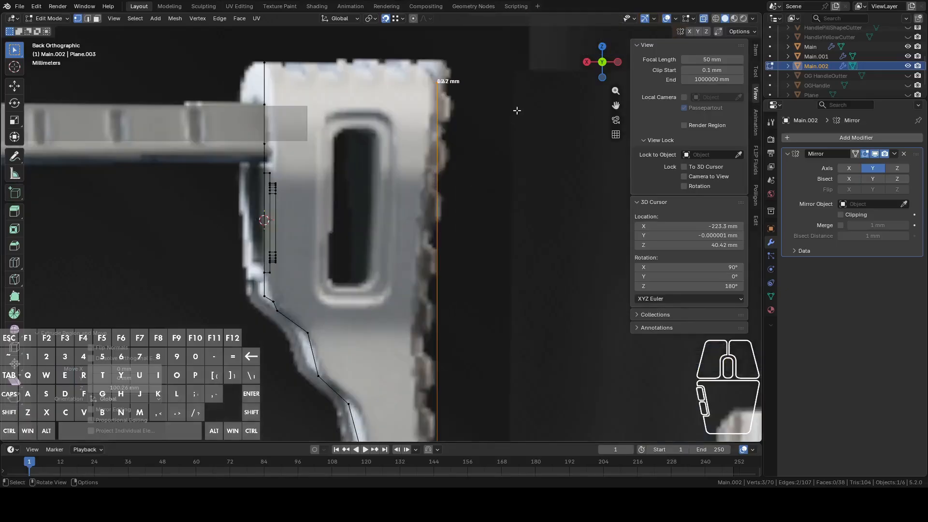
pyautogui.press('z')
pyautogui.click(519, 97)
# Adjust the rear face's top edge along Z to the height of the front panel's top, making it about 104 mm tall
pyautogui.keyDown('shift'); pyautogui.moveTo(310, 39); pyautogui.dragTo(375, 133, button='middle'); pyautogui.keyUp('shift')
pyautogui.press('g')
pyautogui.press('z')
pyautogui.click(332, 149)
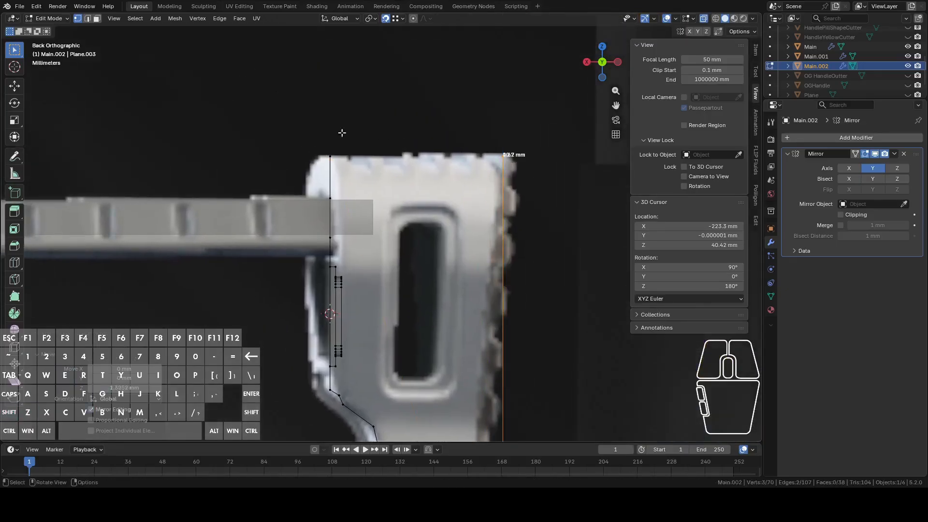
pyautogui.moveTo(449, 102); pyautogui.dragTo(478, 189, button='middle')
pyautogui.moveTo(486, 134); pyautogui.dragTo(447, 153, button='middle')
pyautogui.keyDown('alt'); pyautogui.click(440, 143); pyautogui.keyUp('alt')
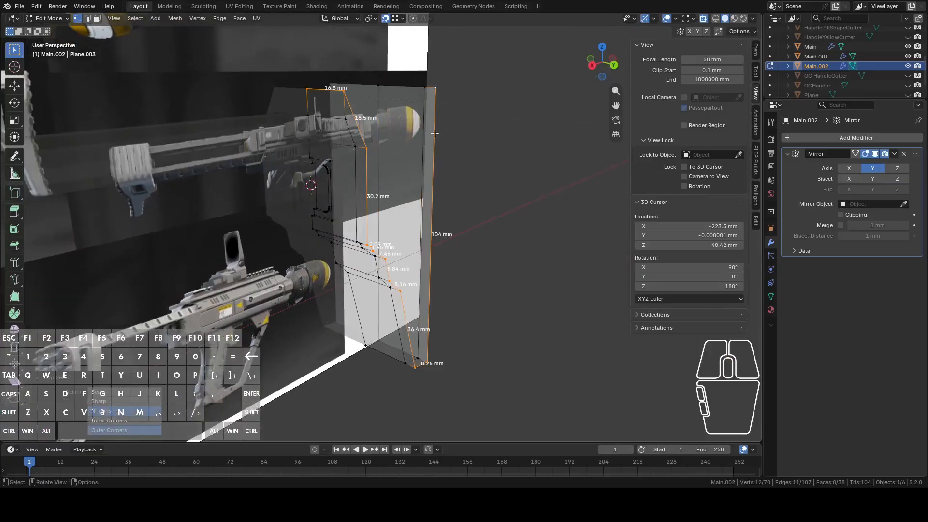
pyautogui.keyDown('shift'); pyautogui.click(308, 89); pyautogui.keyUp('shift')
pyautogui.moveTo(304, 87); pyautogui.dragTo(369, 109, button='middle')
pyautogui.moveTo(444, 109); pyautogui.dragTo(371, 94, button='middle')
pyautogui.click(606, 72)
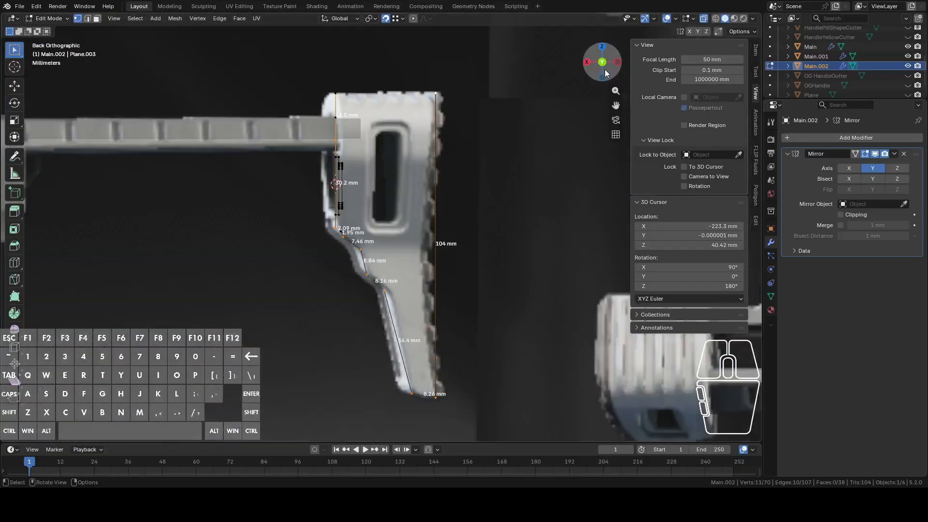
pyautogui.moveTo(442, 137); pyautogui.dragTo(510, 156, button='middle')
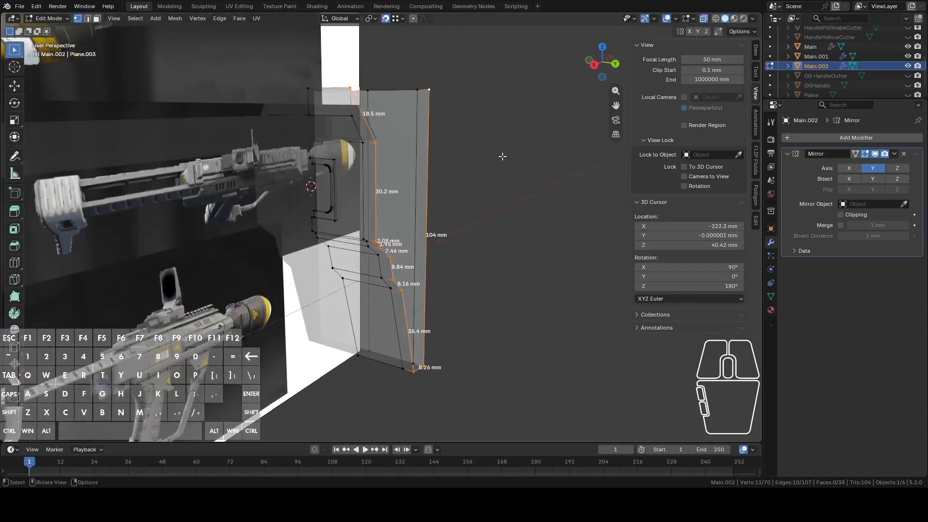
pyautogui.click(386, 145)
pyautogui.click(615, 63)
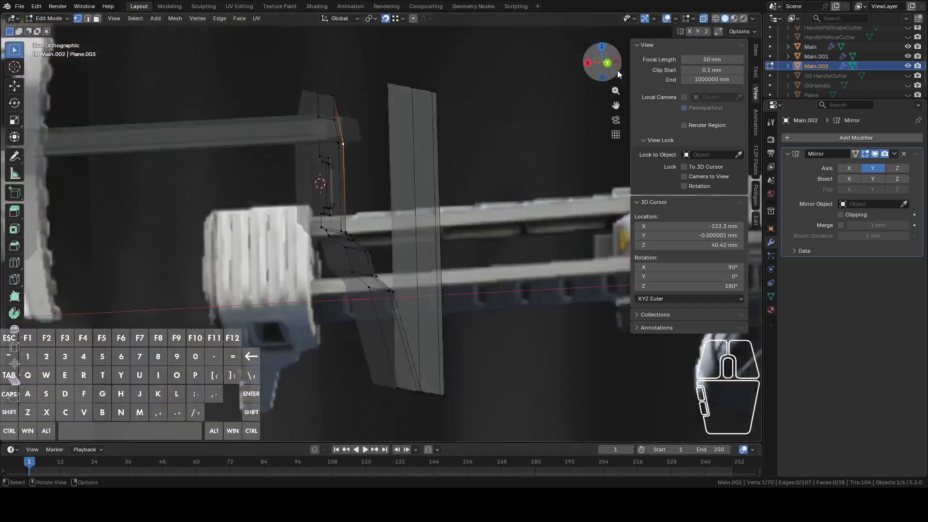
pyautogui.scroll(4, 376, 231)
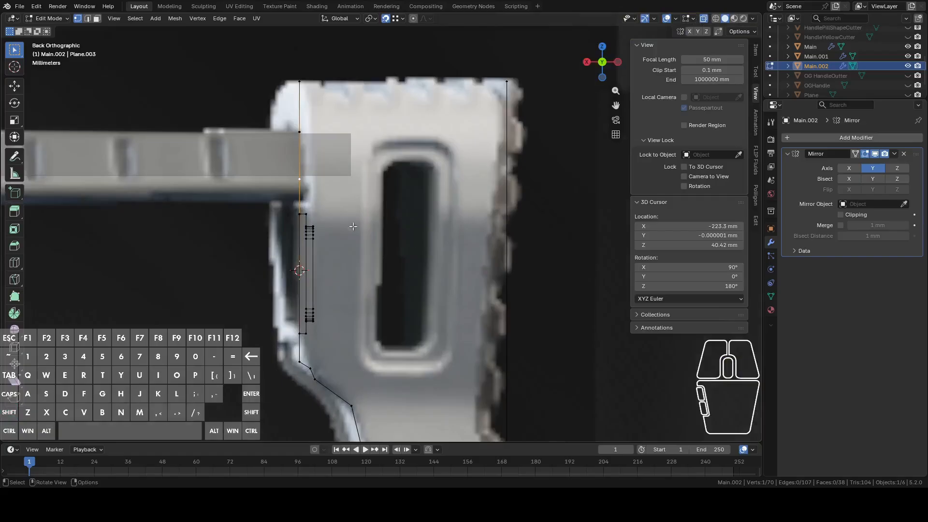
# Lower the rear face's outer top vertex along Z, snapping it to the height of the front panel's outer shoulder vertex
pyautogui.moveTo(335, 179); pyautogui.dragTo(474, 116, button='middle')
pyautogui.keyDown('shift'); pyautogui.click(485, 100); pyautogui.keyUp('shift')
pyautogui.click(481, 94)
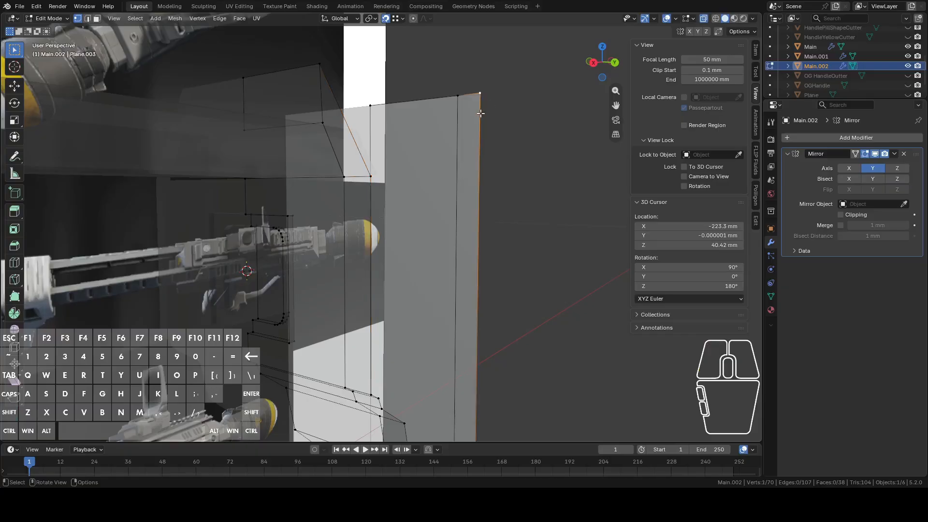
pyautogui.press('g')
pyautogui.press('z')
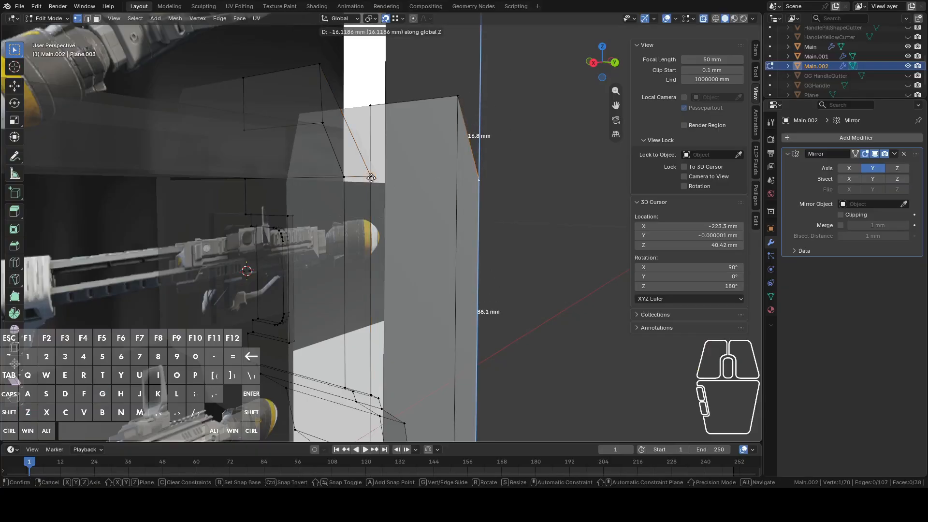
pyautogui.click(372, 178)
# Move the rear face's neighbouring top vertex along Y, snapping it in line with the front panel's upper corner vertex
pyautogui.moveTo(371, 178); pyautogui.dragTo(441, 170, button='middle')
pyautogui.press('g')
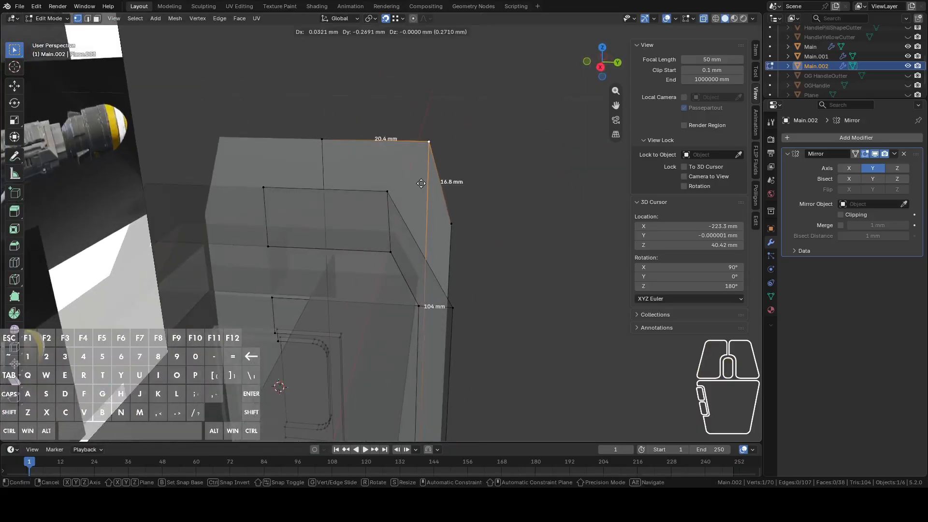
pyautogui.press('y')
pyautogui.click(385, 190)
pyautogui.moveTo(386, 191); pyautogui.dragTo(441, 260, button='middle')
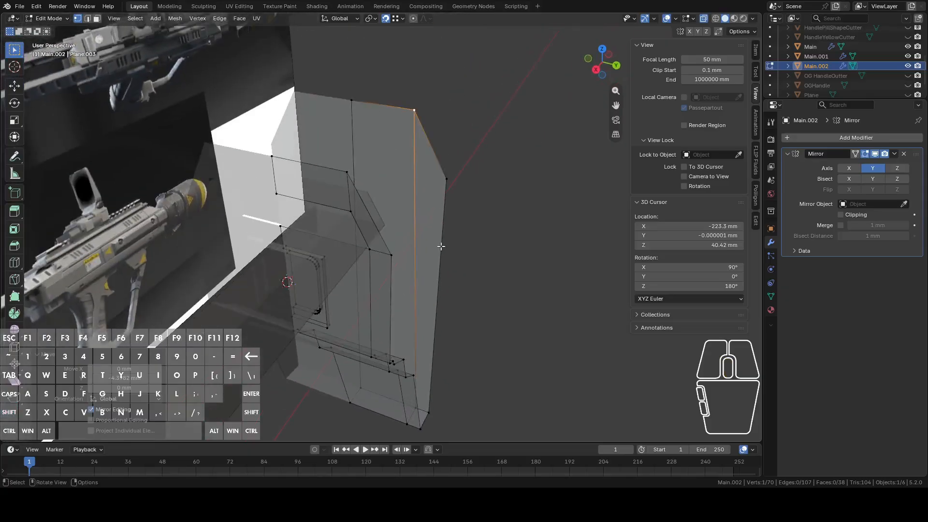
# Fill the top face and the sloped shoulder face between the front panel and the stock's rear face
pyautogui.keyDown('ctrl'); pyautogui.moveTo(439, 223); pyautogui.dragTo(400, 342, button='middle'); pyautogui.keyUp('ctrl')
pyautogui.keyDown('shift'); pyautogui.click(404, 270); pyautogui.keyUp('shift')
pyautogui.moveTo(404, 271); pyautogui.dragTo(427, 205, button='middle')
pyautogui.press('2')
pyautogui.click(410, 194)
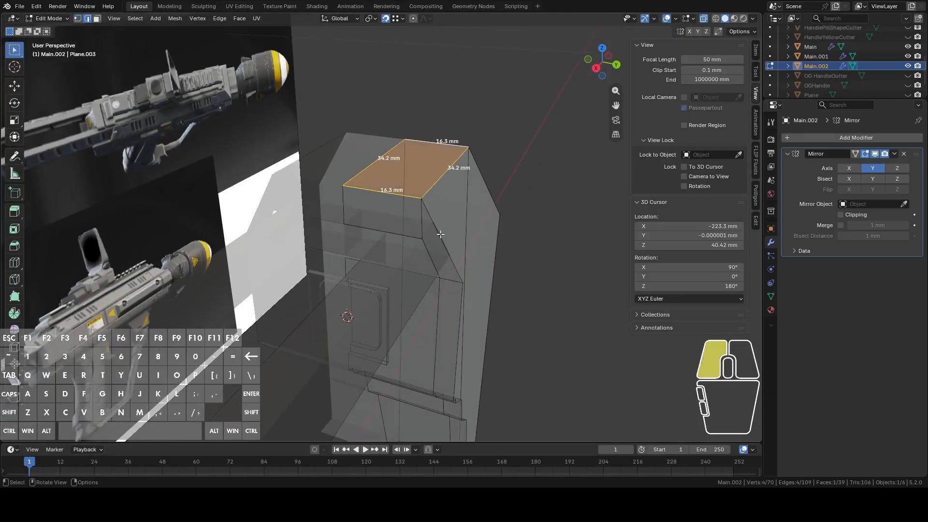
pyautogui.press('f')
# Try to fill the stock's whole open side with a single face, and undo the fill
pyautogui.keyDown('alt'); pyautogui.click(496, 261); pyautogui.keyUp('alt')
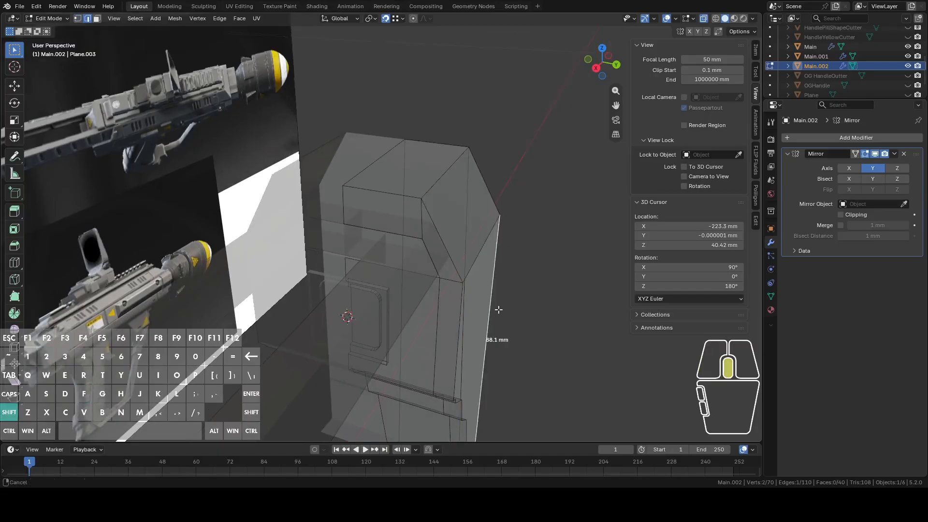
pyautogui.middleClick(473, 195)
pyautogui.keyDown('alt'); pyautogui.click(473, 195); pyautogui.keyUp('alt')
pyautogui.press('f')
pyautogui.moveTo(507, 208); pyautogui.dragTo(485, 200, button='middle')
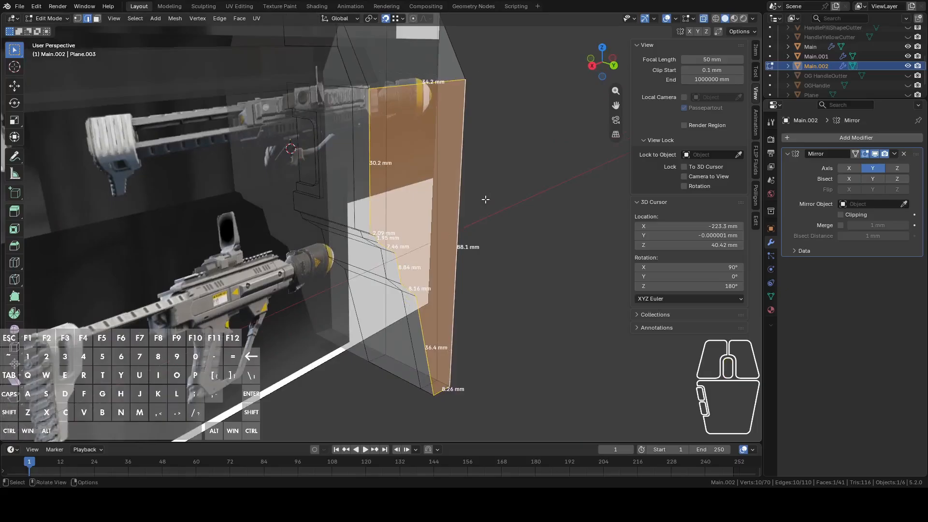
pyautogui.moveTo(507, 151); pyautogui.dragTo(478, 188, button='middle')
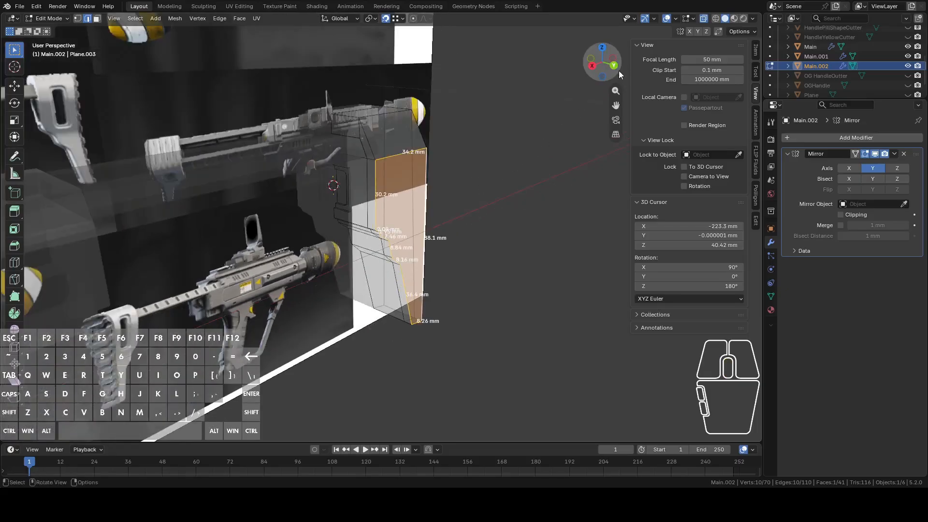
pyautogui.moveTo(119, 385); pyautogui.dragTo(321, 290, button='middle')
pyautogui.scroll(4, 321, 290)
pyautogui.hotkey('ctrl', 'z')
# Subdivide the rear face's long outer vertical edge with 6 cuts
pyautogui.moveTo(410, 244); pyautogui.dragTo(365, 199, button='middle')
pyautogui.press('2')
pyautogui.click(399, 189)
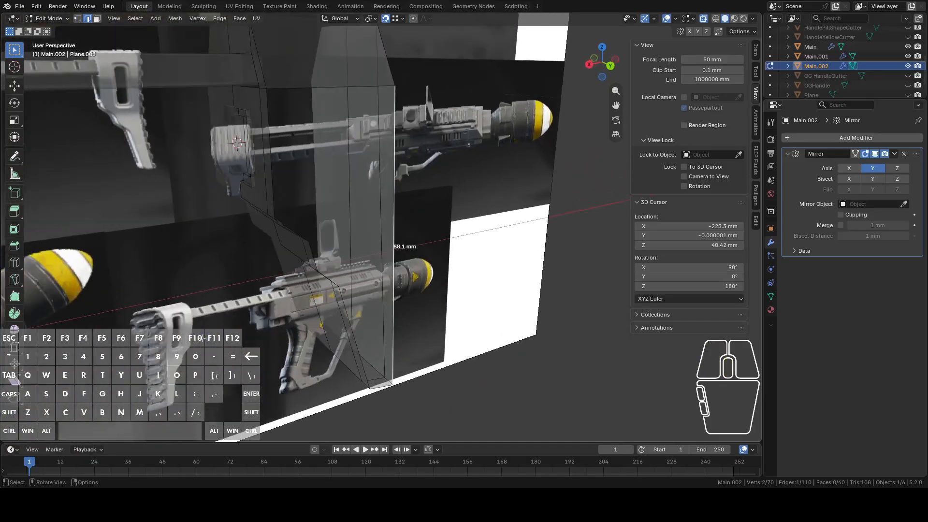
pyautogui.moveTo(187, 340); pyautogui.dragTo(430, 218, button='middle')
pyautogui.moveTo(419, 334); pyautogui.dragTo(418, 281, button='middle')
pyautogui.press('1')
pyautogui.scroll(3, 429, 280)
pyautogui.moveTo(447, 272); pyautogui.dragTo(460, 265, button='middle')
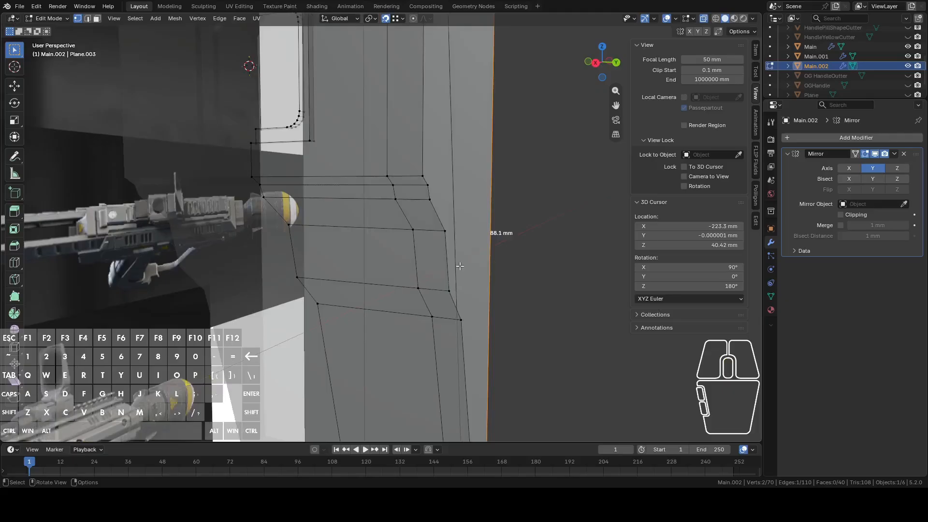
pyautogui.scroll(-3, 459, 266)
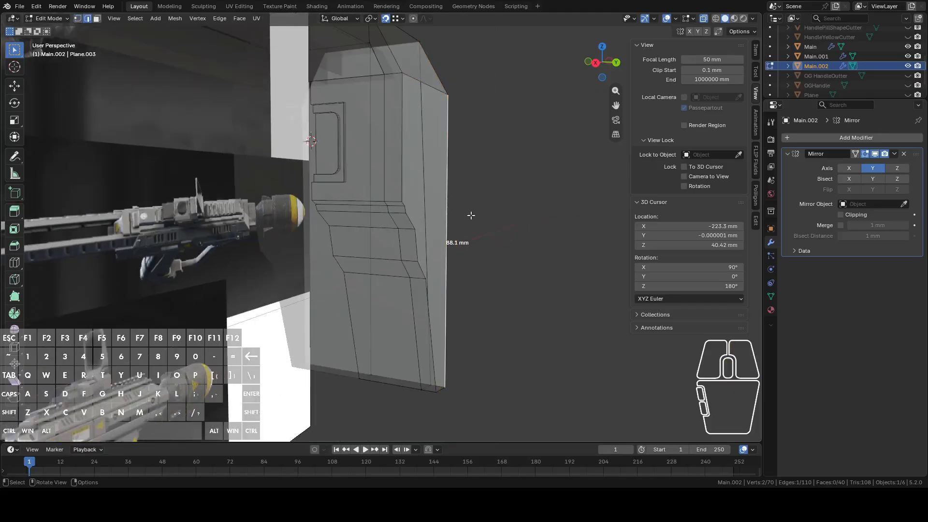
pyautogui.scroll(4, 479, 216)
pyautogui.moveTo(499, 245); pyautogui.dragTo(459, 234, button='middle')
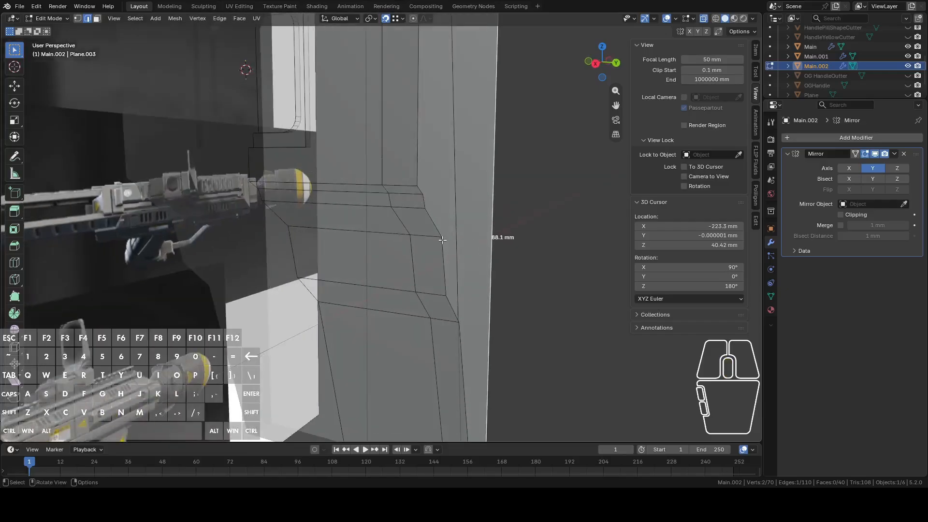
pyautogui.scroll(-3, 488, 286)
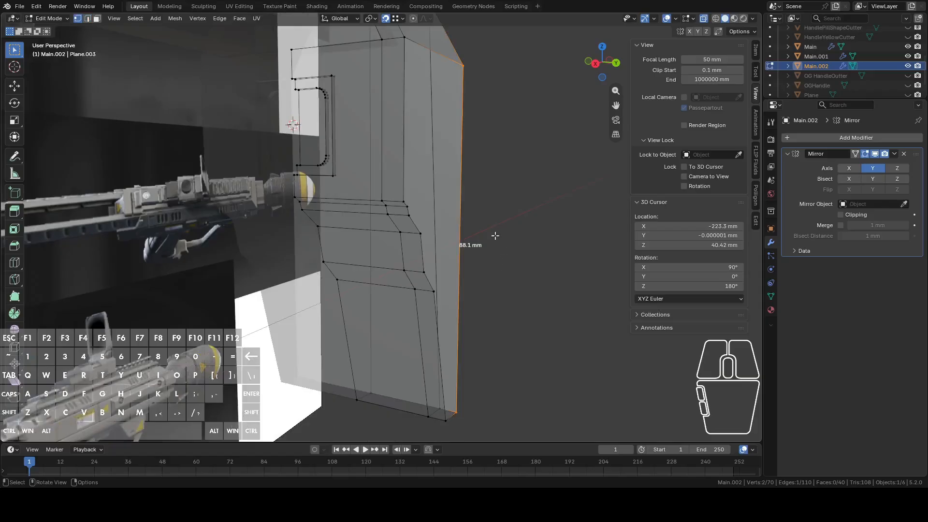
pyautogui.rightClick(471, 191)
pyautogui.click(467, 192)
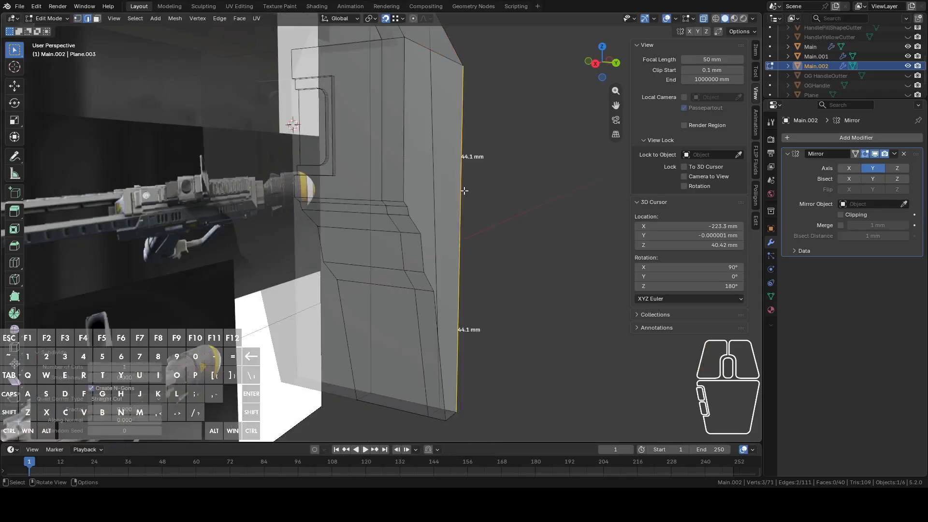
pyautogui.click(141, 367)
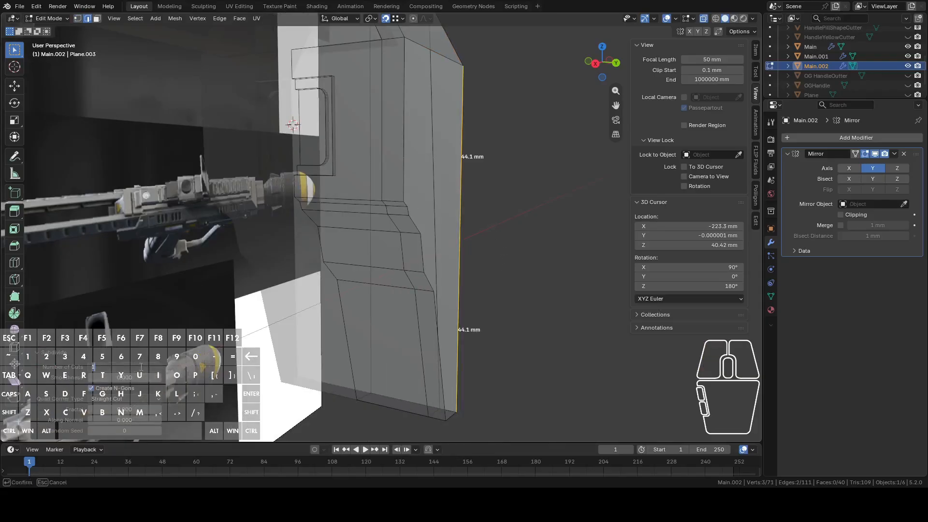
pyautogui.write('6')
pyautogui.press('Return')
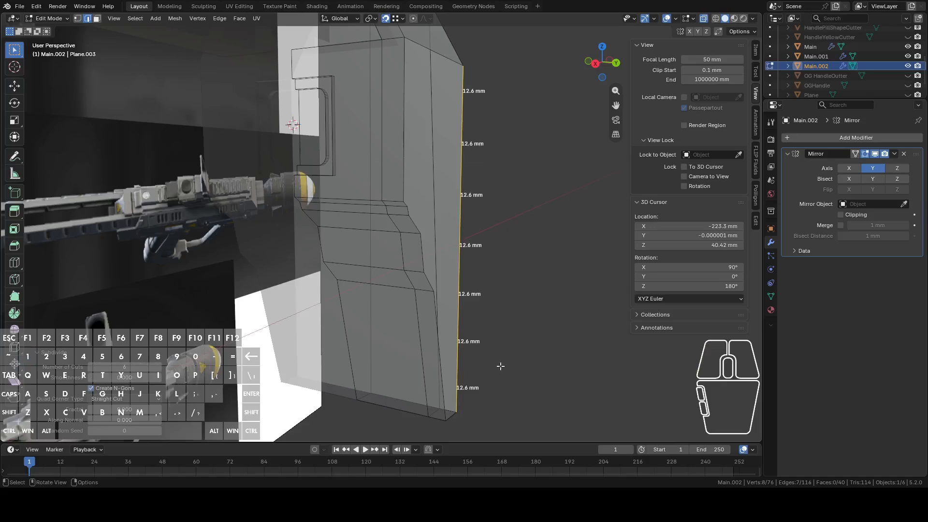
# Move the rear edge's two lowest new vertices along Z, snapping each to the height of its matching front-panel profile vertex
pyautogui.click(474, 379)
pyautogui.click(471, 362)
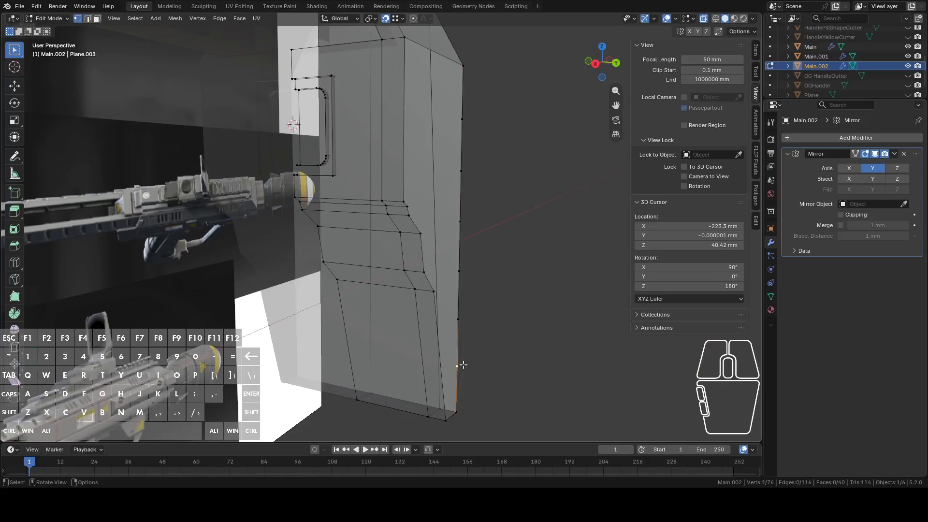
pyautogui.press('g')
pyautogui.press('z')
pyautogui.click(438, 292)
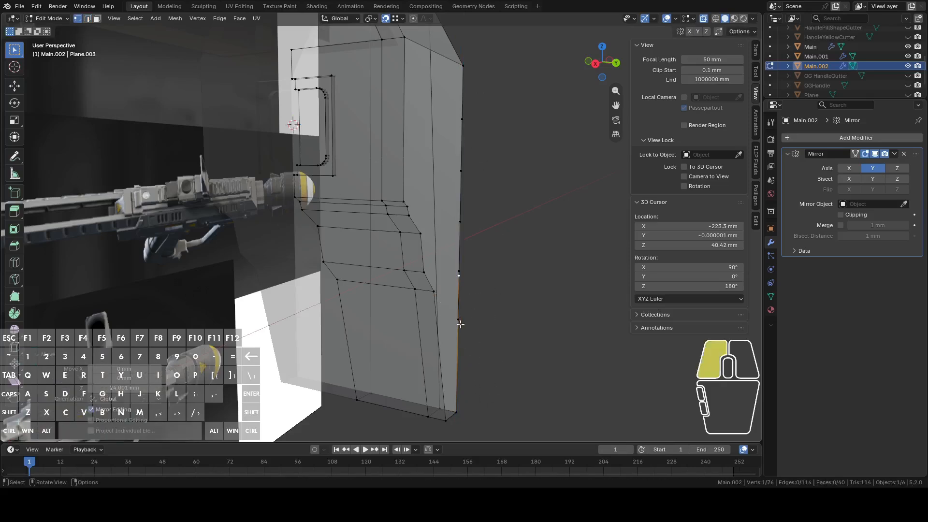
pyautogui.press('g')
pyautogui.press('z')
pyautogui.click(426, 274)
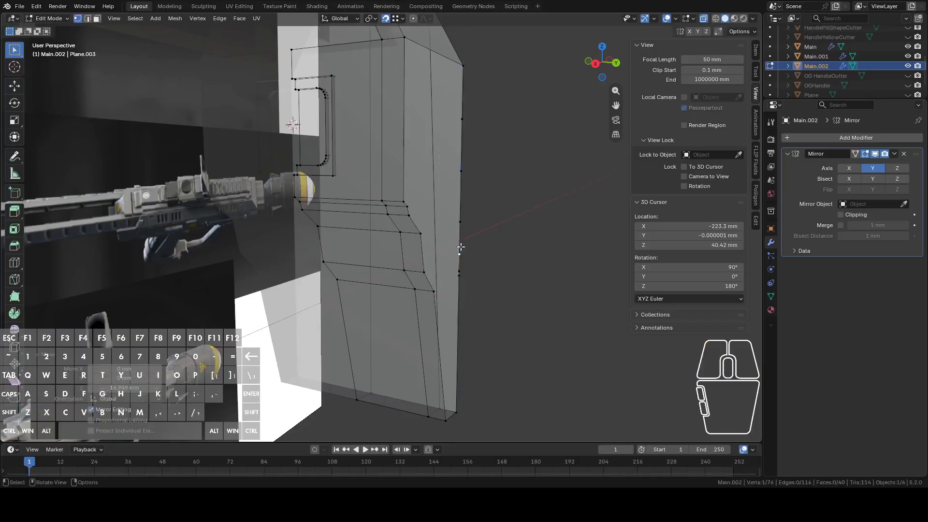
# Move the rear edge's two middle new vertices along Z, snapping them to the heights of the front panel's next profile corners
pyautogui.moveTo(493, 266)
pyautogui.mouseDown(button='middle')
pyautogui.moveTo(503, 266)
pyautogui.moveTo(507, 246)
pyautogui.moveTo(521, 248)
pyautogui.moveTo(497, 251)
pyautogui.mouseUp(button='middle')
pyautogui.press('g')
pyautogui.press('z')
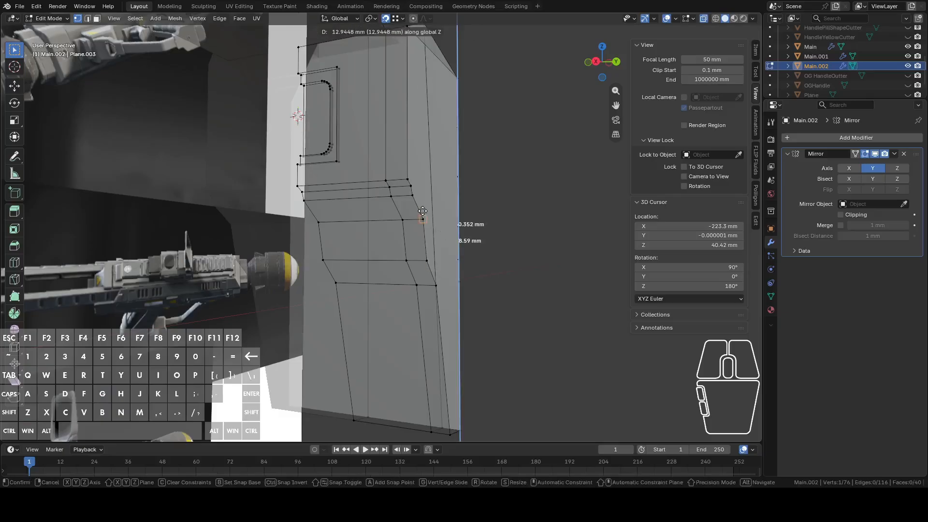
pyautogui.click(423, 211)
pyautogui.moveTo(422, 211); pyautogui.dragTo(468, 222, button='middle')
pyautogui.click(468, 222)
pyautogui.press('g')
pyautogui.press('z')
pyautogui.click(404, 206)
# Move the rear edge's two uppermost new vertices along Z, snapping them to the front profile's closely spaced upper step vertices
pyautogui.click(468, 174)
pyautogui.press('g')
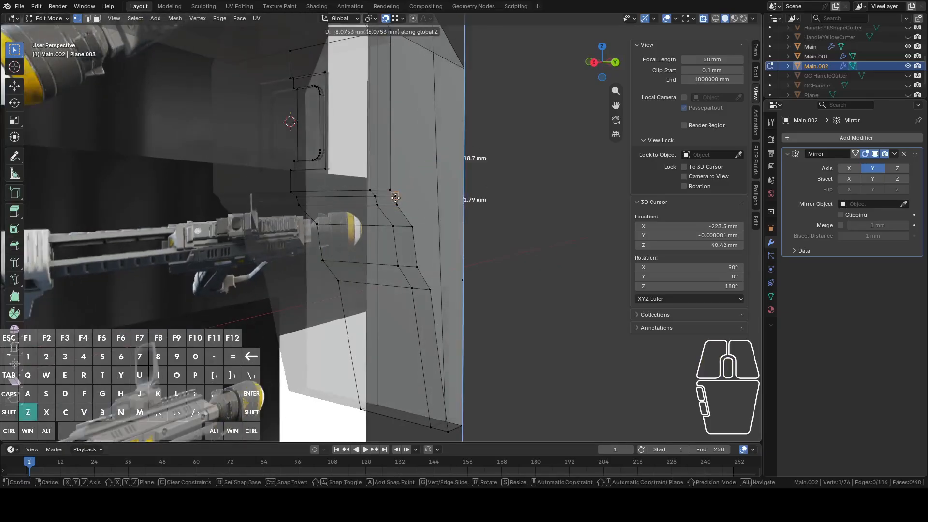
pyautogui.press('z')
pyautogui.click(392, 198)
pyautogui.keyDown('shift'); pyautogui.moveTo(426, 191); pyautogui.dragTo(434, 208, button='middle'); pyautogui.keyUp('shift')
pyautogui.click(475, 139)
pyautogui.press('g')
pyautogui.press('z')
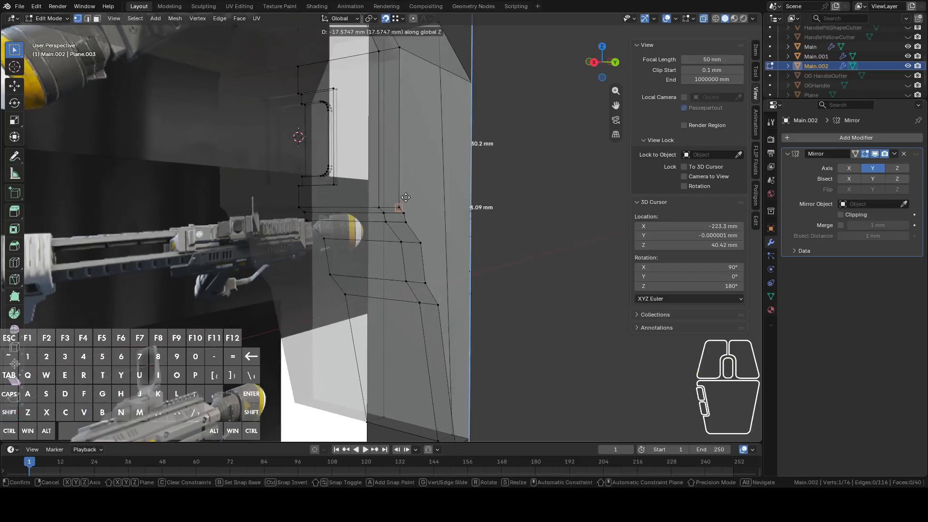
pyautogui.click(396, 209)
# Bridge the front panel's stepped side edges to the matching short segments on the rear edge with Bridge Edge Loops
pyautogui.moveTo(494, 199); pyautogui.dragTo(502, 230, button='middle')
pyautogui.press('2')
pyautogui.moveTo(459, 208); pyautogui.dragTo(457, 319)
pyautogui.moveTo(516, 256); pyautogui.dragTo(500, 253, button='middle')
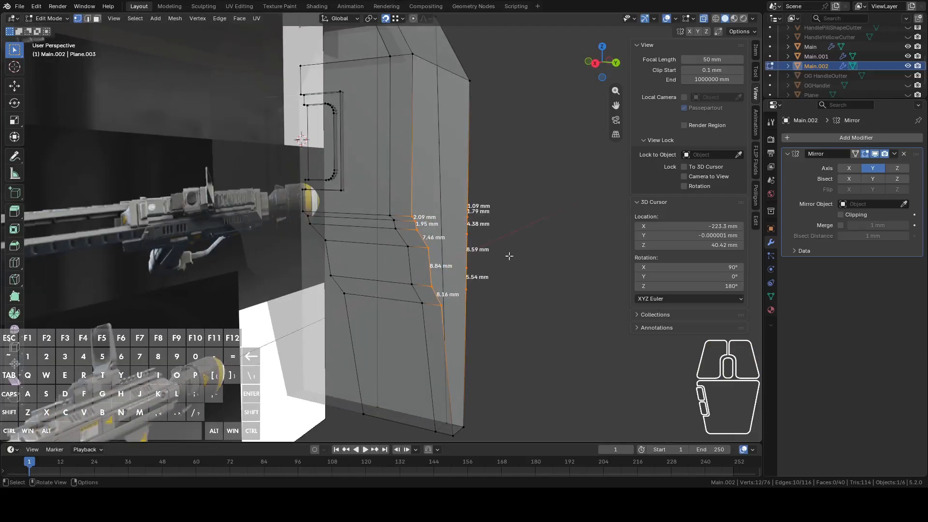
pyautogui.rightClick(547, 262)
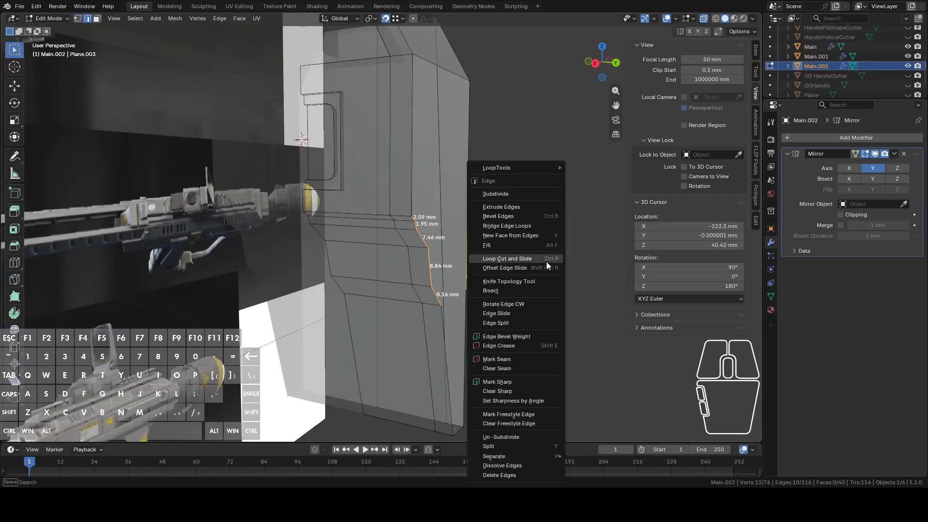
pyautogui.click(514, 227)
pyautogui.moveTo(523, 237)
pyautogui.mouseDown(button='middle')
pyautogui.moveTo(474, 242)
pyautogui.moveTo(536, 245)
pyautogui.mouseUp(button='middle')
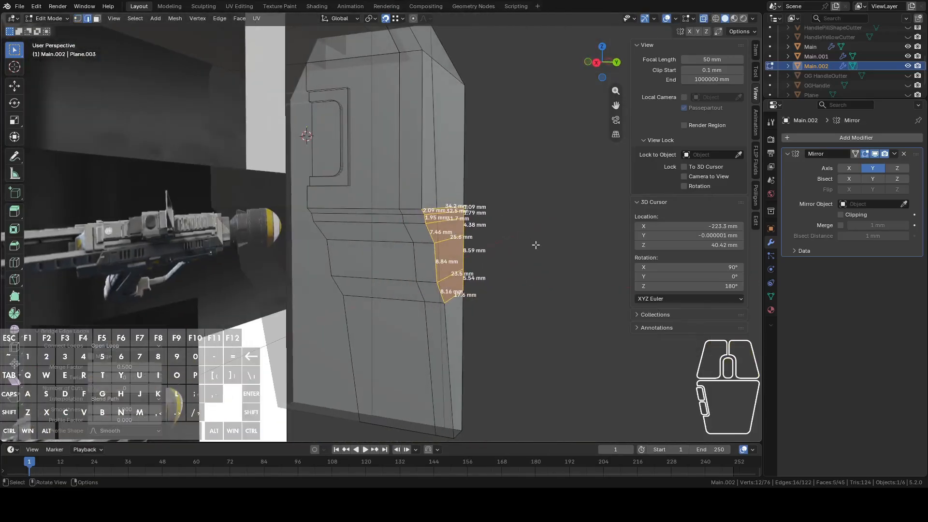
# Fill the side openings above and below the bridged faces, and turn off X-ray display
pyautogui.keyDown('alt'); pyautogui.click(470, 147); pyautogui.keyUp('alt')
pyautogui.press('f')
pyautogui.keyDown('alt'); pyautogui.click(469, 332); pyautogui.keyUp('alt')
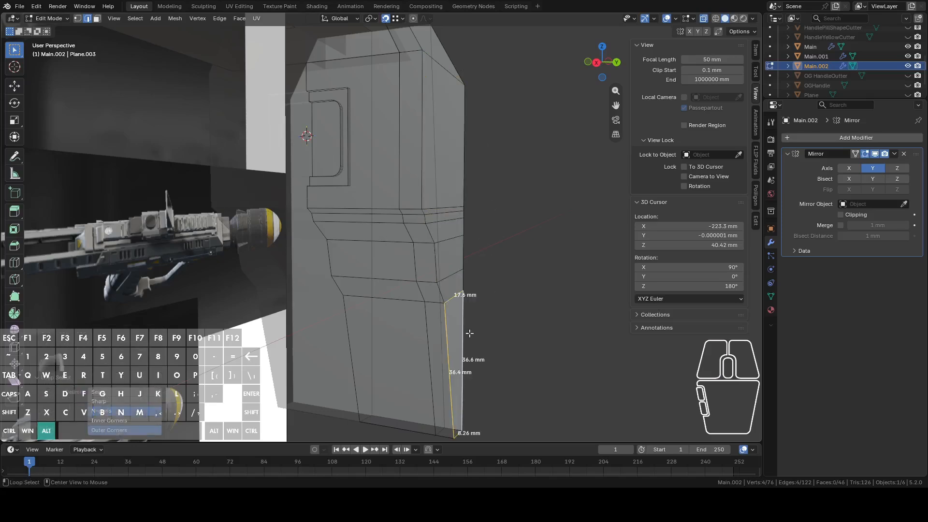
pyautogui.press('f')
pyautogui.moveTo(473, 329); pyautogui.dragTo(515, 244, button='middle')
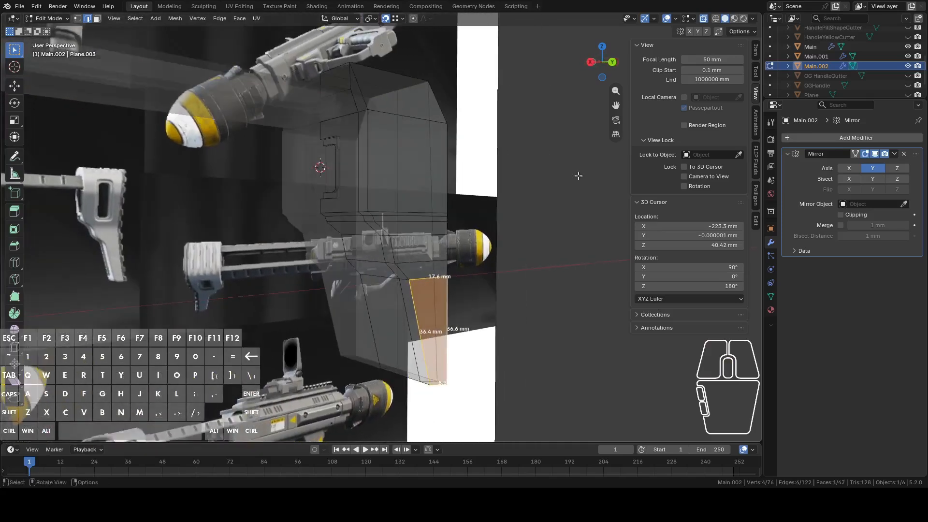
pyautogui.click(704, 19)
pyautogui.moveTo(560, 163); pyautogui.dragTo(615, 176, button='middle')
pyautogui.scroll(3, 486, 239)
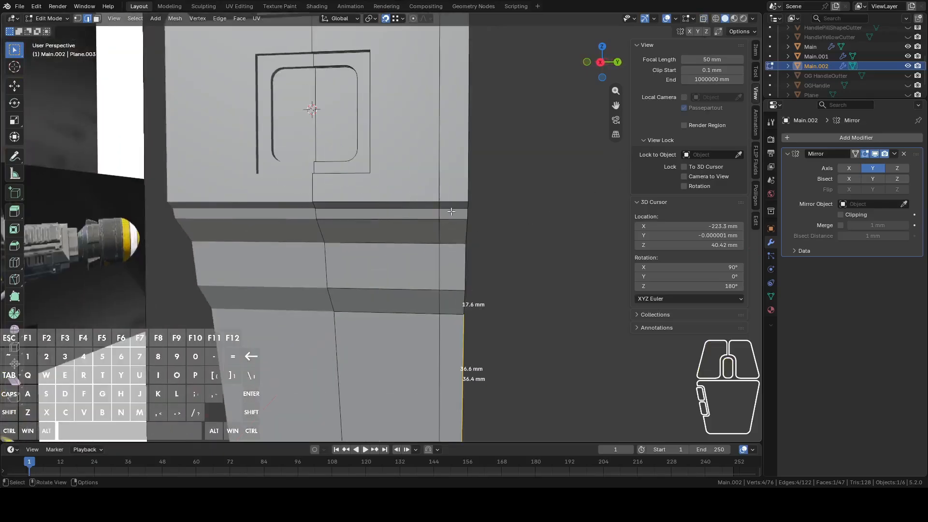
pyautogui.scroll(-3, 466, 287)
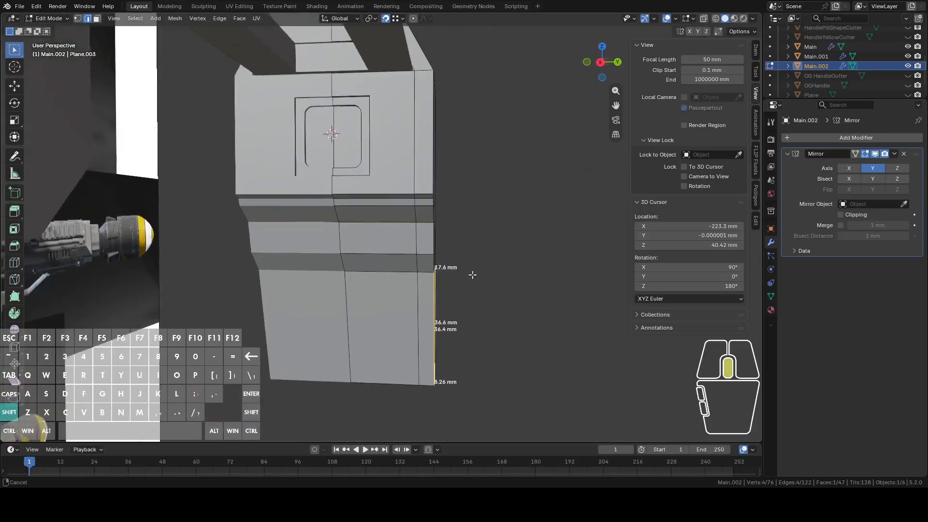
# Select the faces along the lower segment's outer side and enable proportional editing with snapping off
pyautogui.moveTo(472, 364); pyautogui.dragTo(435, 385, button='middle')
pyautogui.rightClick(434, 395)
pyautogui.moveTo(422, 396); pyautogui.dragTo(296, 365, button='middle')
pyautogui.moveTo(349, 350); pyautogui.dragTo(399, 293, button='middle')
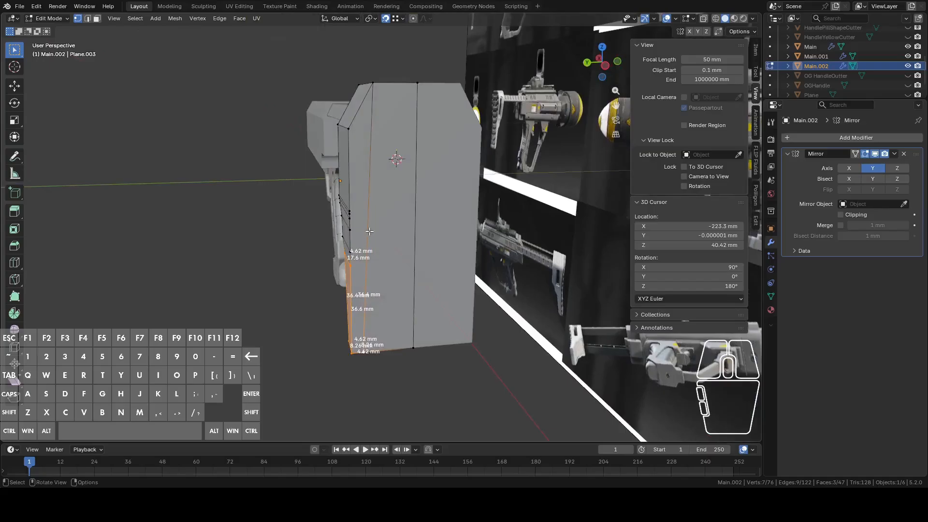
pyautogui.moveTo(370, 232); pyautogui.dragTo(566, 208, button='middle')
pyautogui.scroll(2, 548, 228)
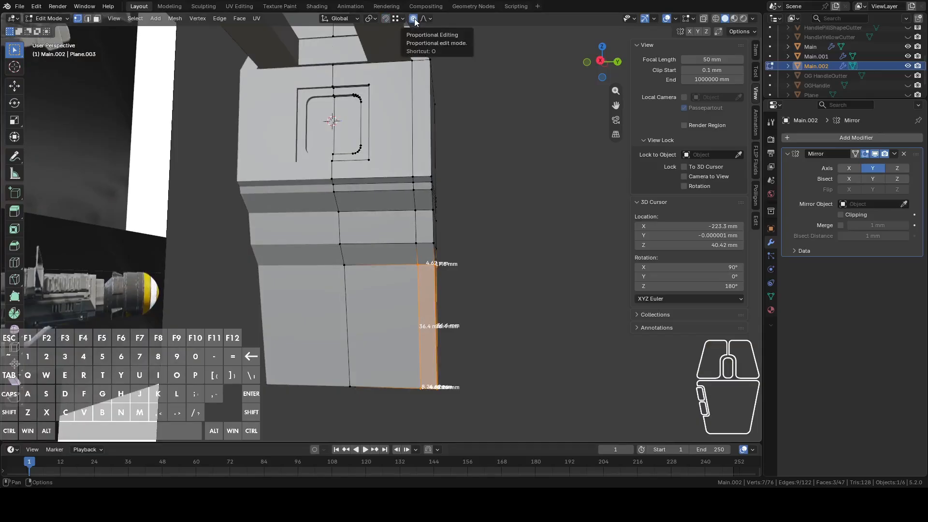
pyautogui.click(432, 18)
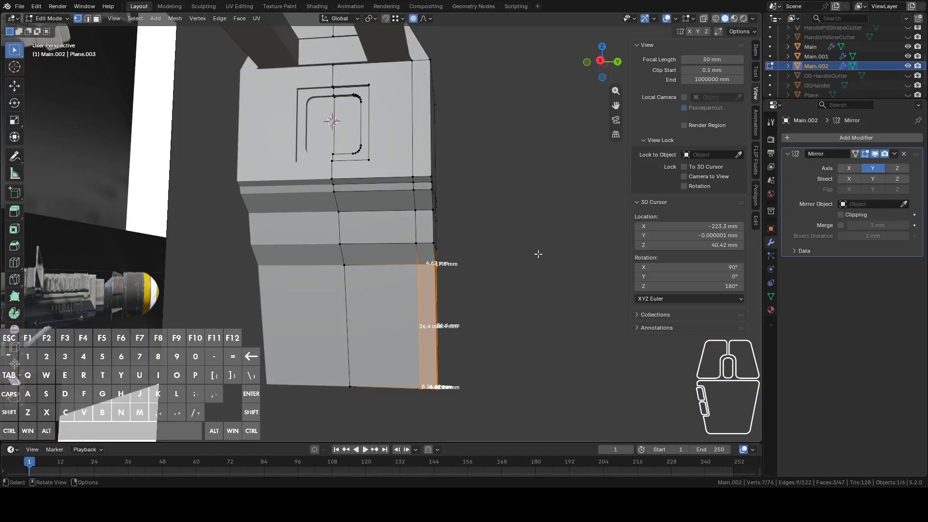
# Try moving the lower segment's side inward about 3.4 mm along Y with a proportional size of about 1.9 mm
pyautogui.moveTo(418, 416); pyautogui.dragTo(423, 356, button='middle')
pyautogui.moveTo(455, 397); pyautogui.dragTo(533, 301, button='middle')
pyautogui.press('g')
pyautogui.press('y')
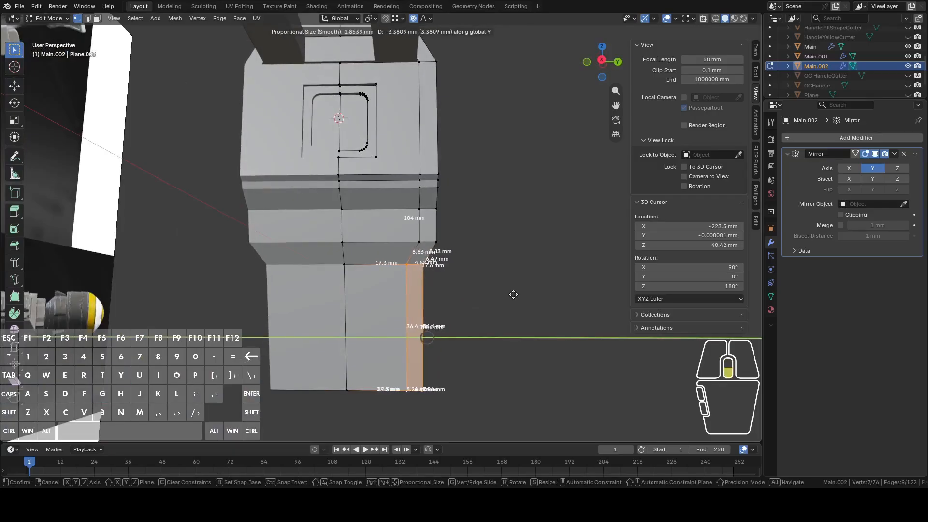
pyautogui.rightClick(514, 294)
pyautogui.rightClick(513, 294)
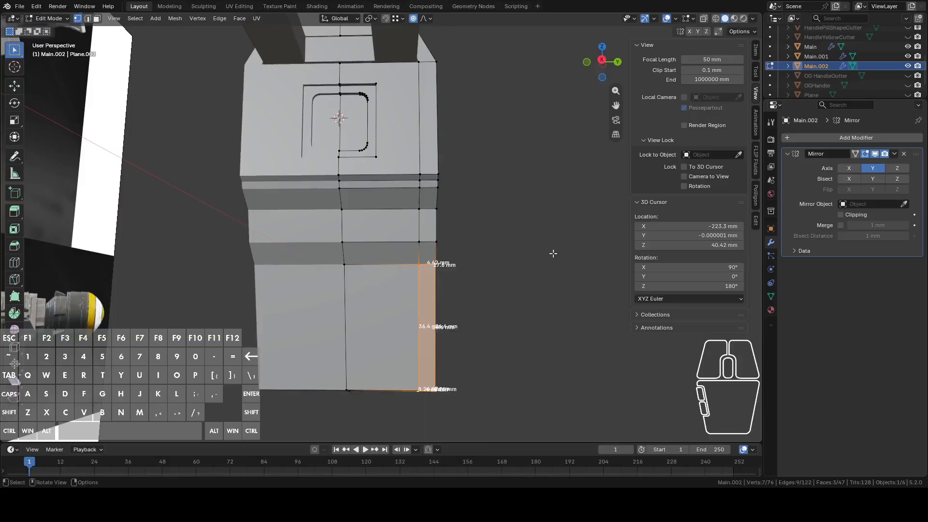
# Try moving the lower segment's side inward about 8 mm along Y while varying the proportional size between about 5 and 32 mm
pyautogui.press('g')
pyautogui.press('y')
pyautogui.scroll(-1, 535, 268)
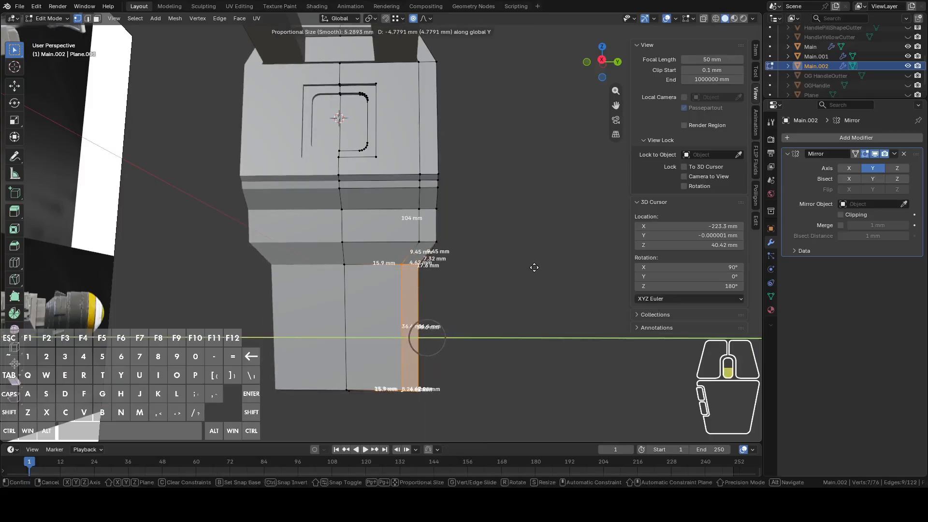
pyautogui.scroll(-12, 534, 268)
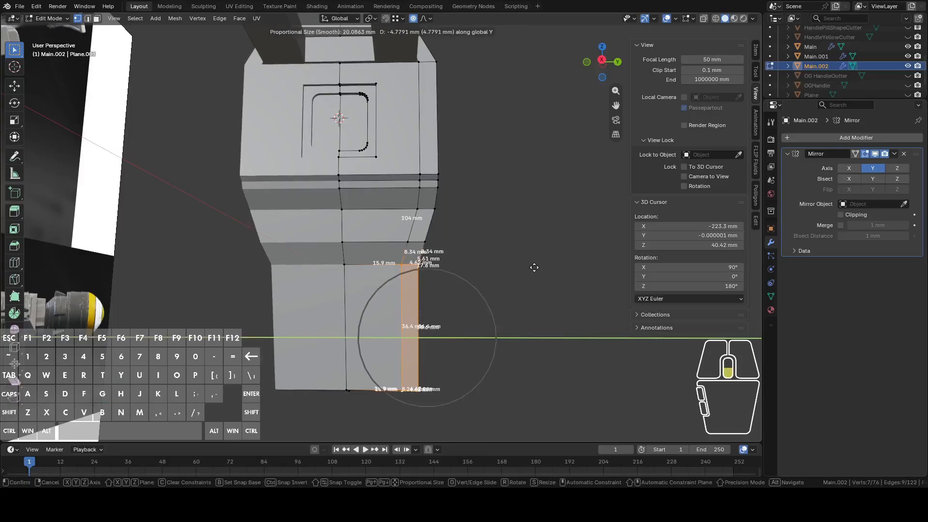
pyautogui.scroll(-3, 534, 267)
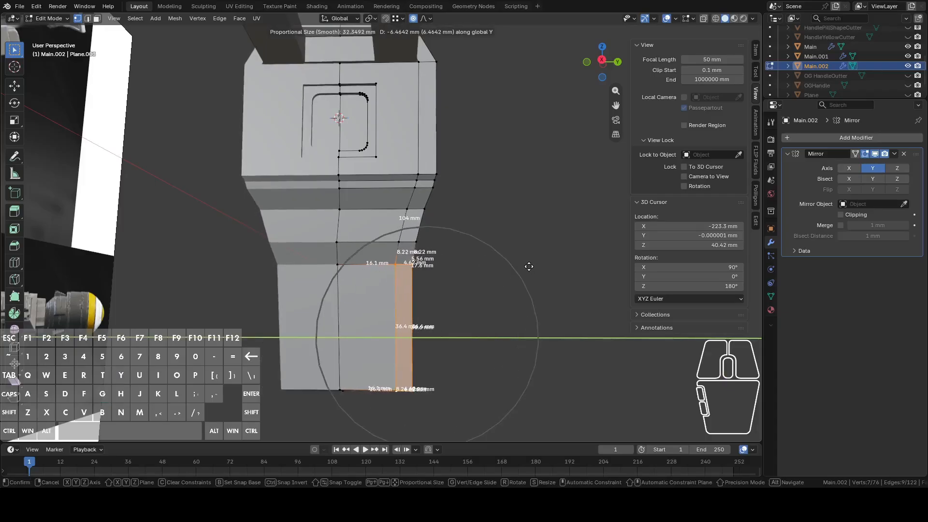
pyautogui.scroll(2, 523, 265)
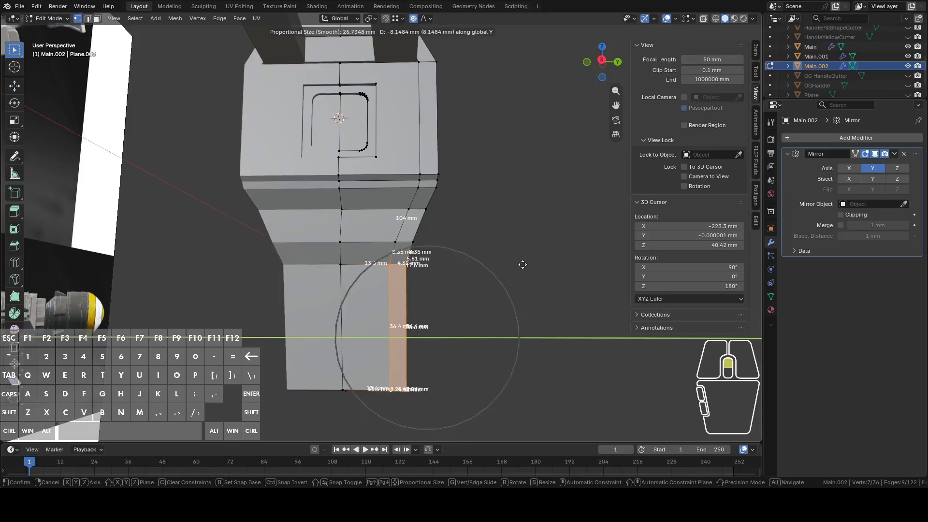
pyautogui.rightClick(324, 240)
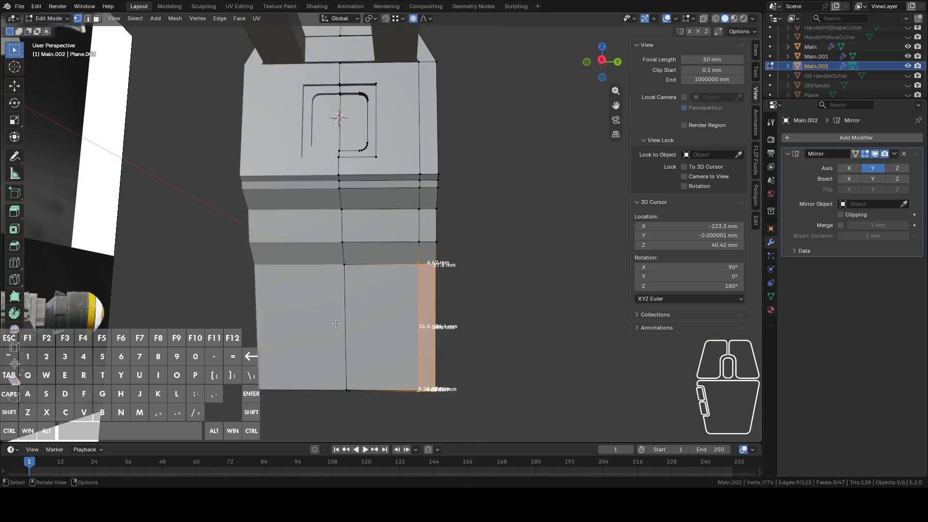
# Move the lower segment's side inward about 7.2 mm along Y with a proportional size of about 20 mm
pyautogui.press('g')
pyautogui.press('y')
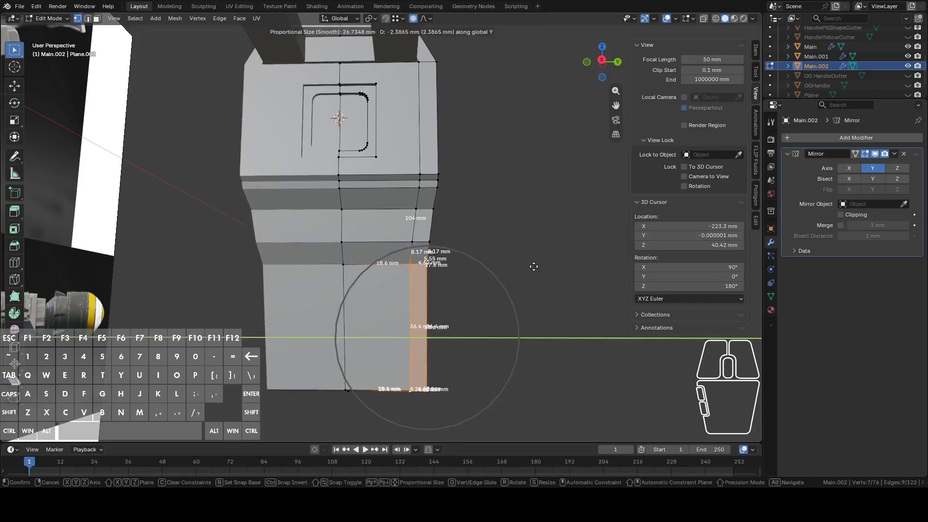
pyautogui.scroll(5, 533, 267)
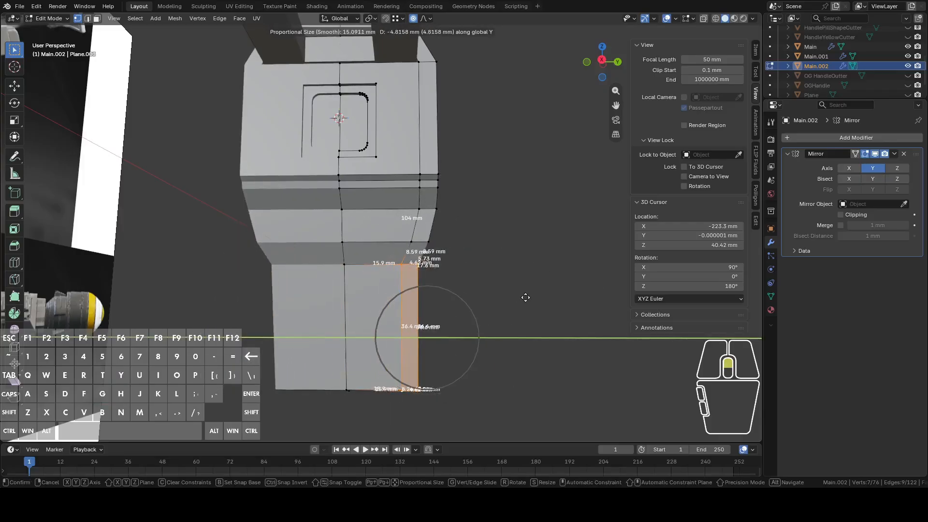
pyautogui.scroll(-1, 604, 291)
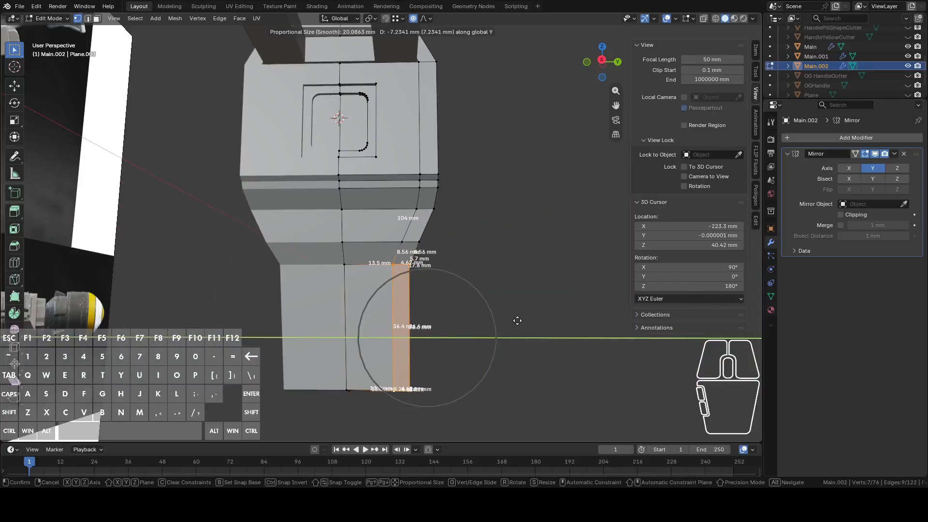
pyautogui.click(518, 321)
# Compare the narrowed stock's side and front shape with the surrounding weapon reference images
pyautogui.moveTo(518, 321); pyautogui.dragTo(488, 261, button='middle')
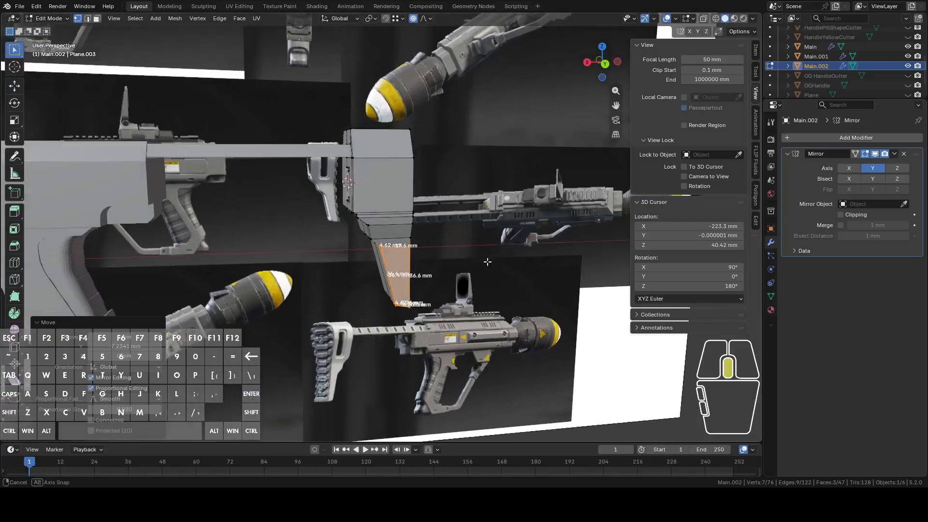
pyautogui.click(607, 65)
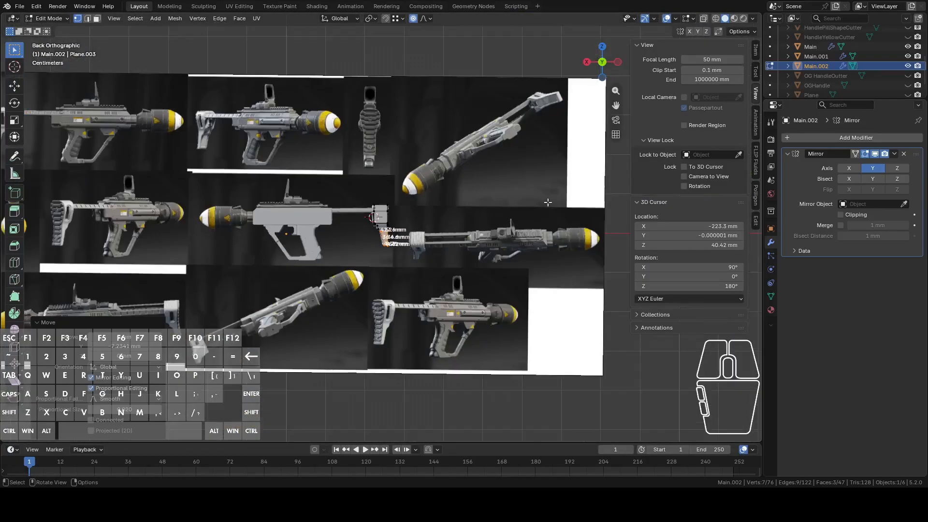
pyautogui.scroll(5, 399, 275)
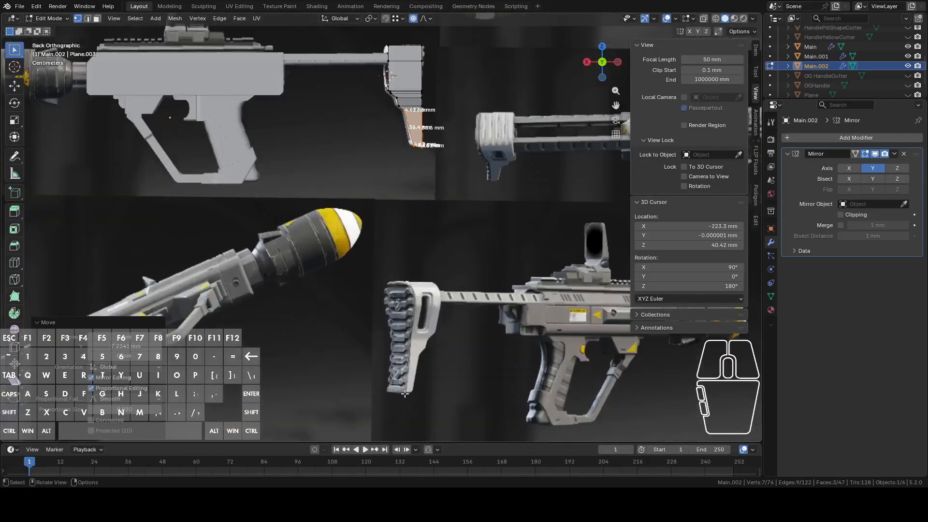
pyautogui.moveTo(421, 250); pyautogui.dragTo(594, 107, button='middle')
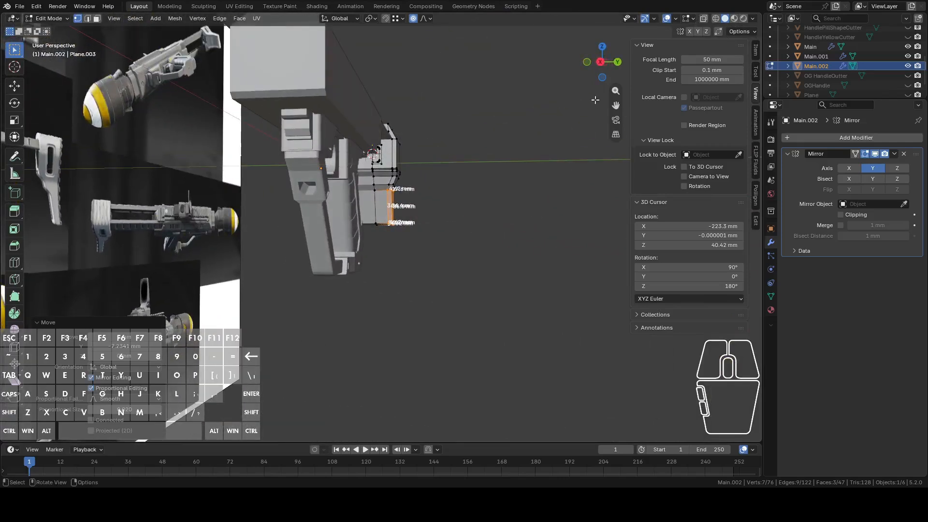
pyautogui.click(603, 63)
pyautogui.scroll(5, 551, 170)
pyautogui.keyDown('shift'); pyautogui.moveTo(545, 188); pyautogui.dragTo(499, 276, button='middle'); pyautogui.keyUp('shift')
pyautogui.scroll(2, 506, 269)
pyautogui.keyDown('shift'); pyautogui.moveTo(501, 180); pyautogui.dragTo(533, 231, button='middle'); pyautogui.keyUp('shift')
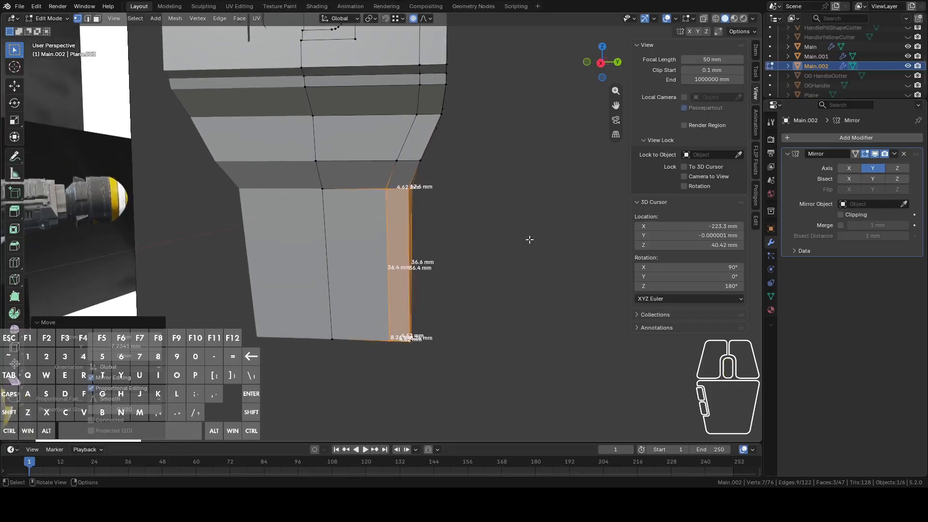
# Try shifting the lower segment's side along Y while reducing the proportional size from about 20 to 12.5 mm
pyautogui.press('g')
pyautogui.press('y')
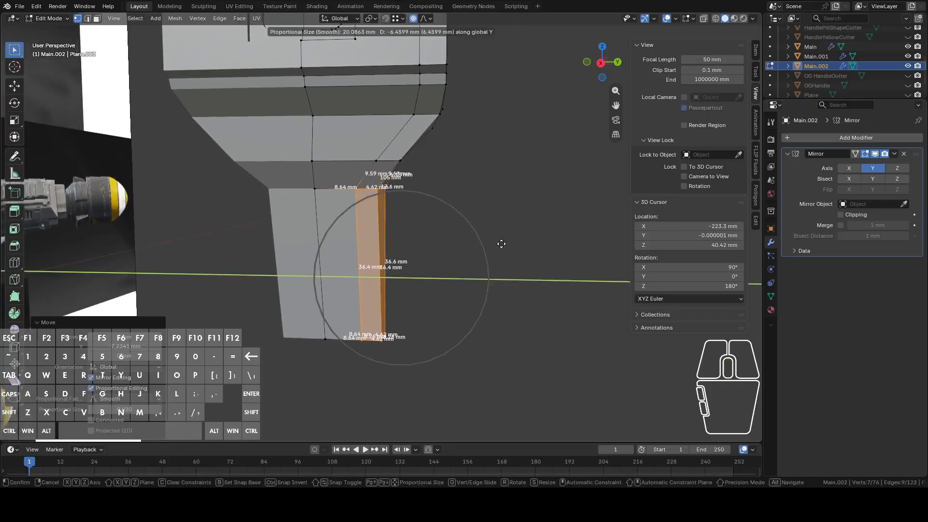
pyautogui.scroll(2, 559, 256)
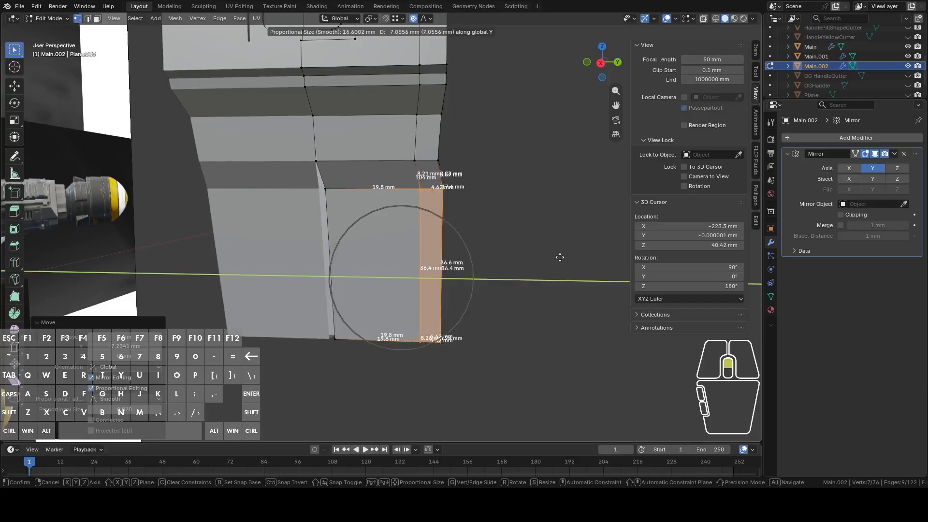
pyautogui.scroll(3, 560, 257)
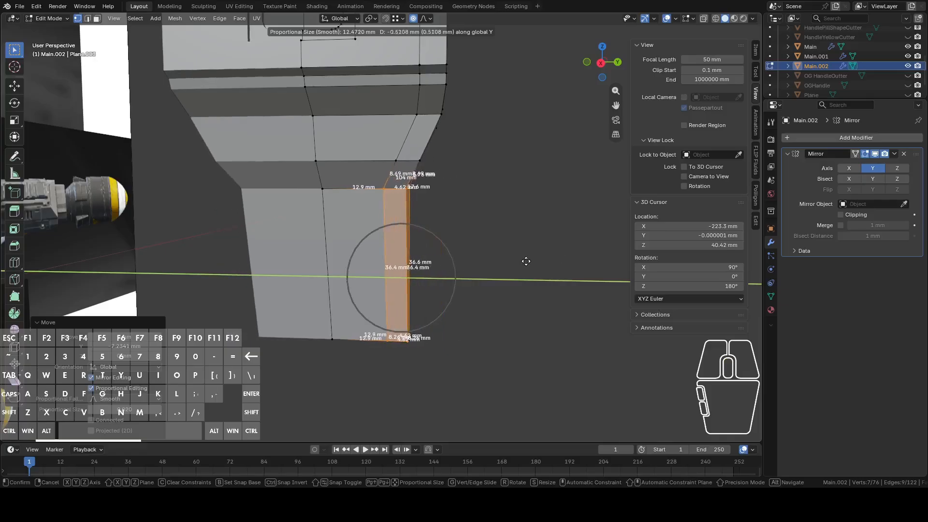
pyautogui.click(547, 261)
# Select the vertical edge loop running down the middle of the stock's half and hide it
pyautogui.moveTo(547, 261); pyautogui.dragTo(377, 297, button='middle')
pyautogui.keyDown('alt'); pyautogui.click(381, 298); pyautogui.keyUp('alt')
pyautogui.scroll(-3, 377, 297)
pyautogui.moveTo(431, 275); pyautogui.dragTo(603, 273, button='middle')
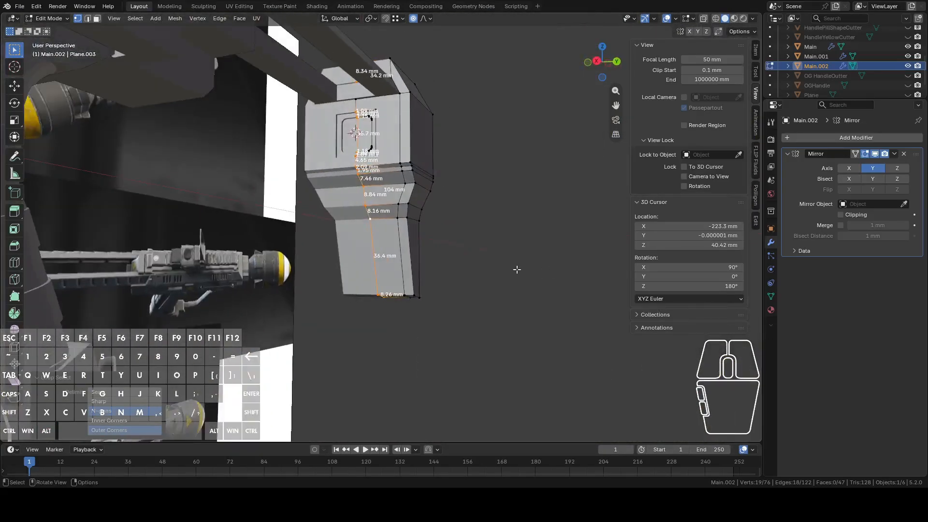
pyautogui.press('h')
# Select the faces along the lower segment's outer side with Circle Select
pyautogui.moveTo(494, 269); pyautogui.dragTo(459, 274, button='middle')
pyautogui.press('c')
pyautogui.moveTo(415, 222); pyautogui.dragTo(410, 217)
pyautogui.moveTo(440, 265); pyautogui.dragTo(435, 352)
pyautogui.rightClick(489, 321)
# Move the lower segment's side inward about 3.3 mm along Y with a proportional size of about 24.3 mm
pyautogui.moveTo(489, 321)
pyautogui.mouseDown(button='middle')
pyautogui.moveTo(300, 307)
pyautogui.moveTo(315, 329)
pyautogui.moveTo(528, 346)
pyautogui.moveTo(505, 176)
pyautogui.mouseUp(button='middle')
pyautogui.click(602, 62)
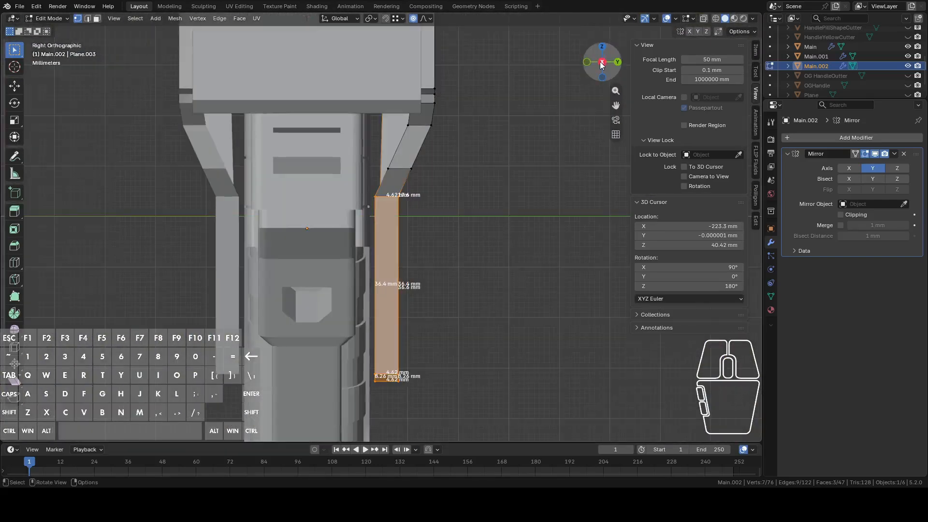
pyautogui.press('g')
pyautogui.press('y')
pyautogui.scroll(-2, 510, 287)
pyautogui.scroll(-2, 507, 287)
pyautogui.scroll(-2, 503, 286)
pyautogui.click(504, 284)
pyautogui.moveTo(503, 284); pyautogui.dragTo(521, 275, button='middle')
pyautogui.press('g')
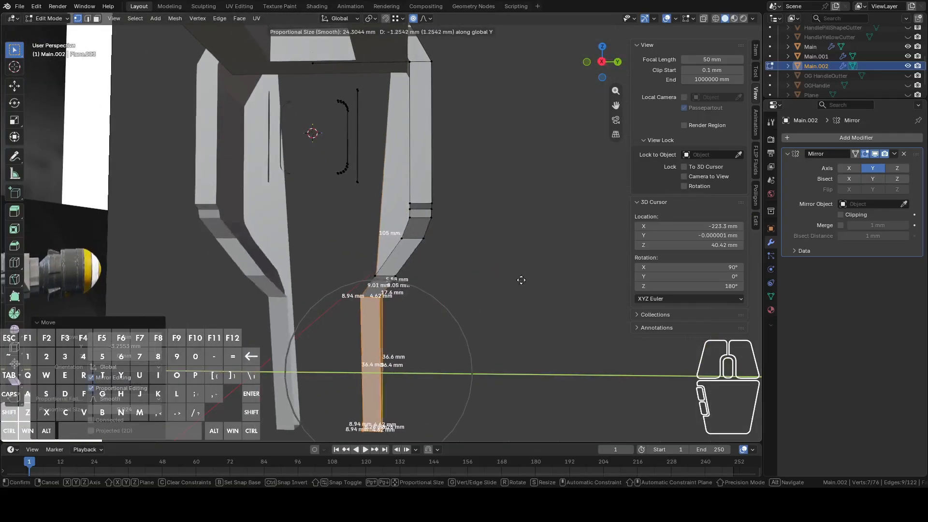
pyautogui.rightClick(514, 270)
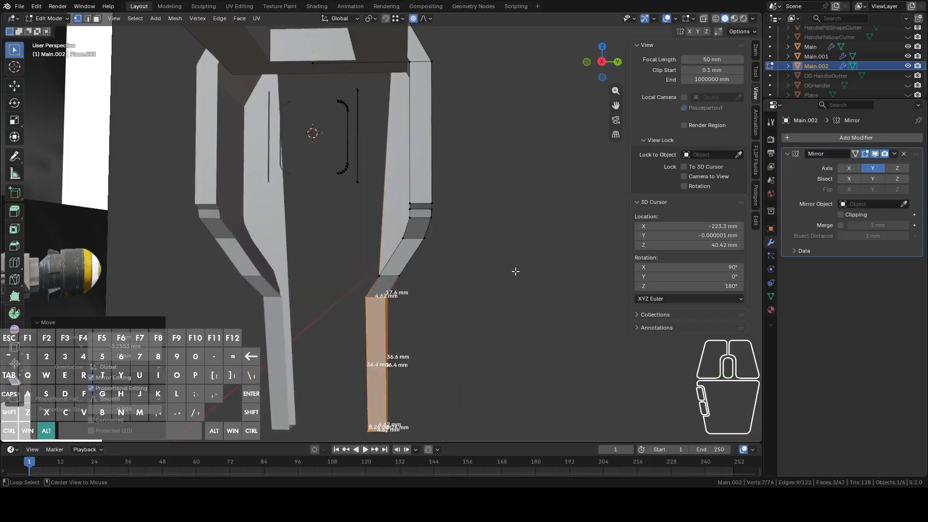
# Reveal the hidden stock geometry and inspect the narrowed shape in Object Mode
pyautogui.hotkey('alt', 'h')
pyautogui.press('Tab')
pyautogui.moveTo(547, 297)
pyautogui.mouseDown(button='middle')
pyautogui.moveTo(503, 288)
pyautogui.moveTo(563, 276)
pyautogui.moveTo(575, 288)
pyautogui.moveTo(564, 297)
pyautogui.moveTo(542, 281)
pyautogui.mouseUp(button='middle')
pyautogui.scroll(5, 472, 240)
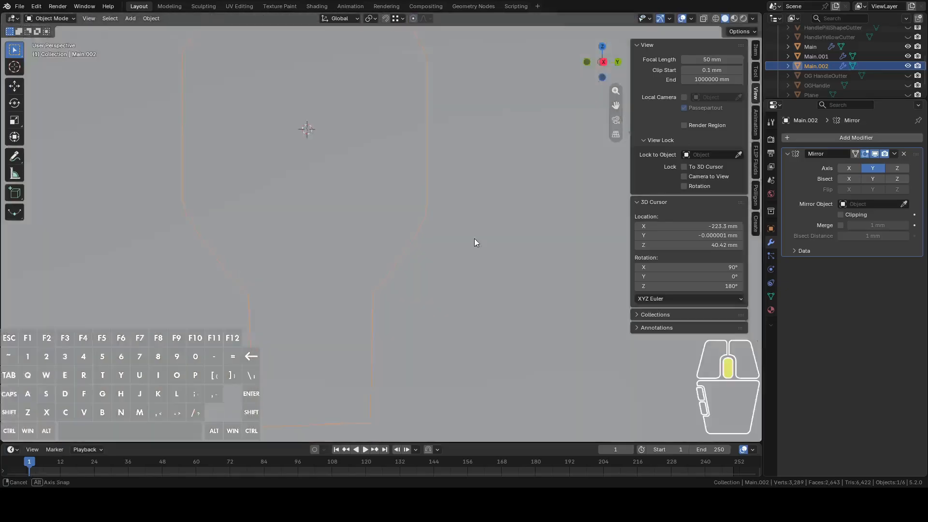
pyautogui.scroll(-5, 478, 239)
pyautogui.moveTo(477, 239); pyautogui.dragTo(449, 258, button='middle')
# In Edit Mode, select the horizontal edge loop at the lower segment's upper bend, excluding its outer side edge
pyautogui.press('Tab')
pyautogui.scroll(2, 435, 276)
pyautogui.moveTo(420, 293); pyautogui.dragTo(394, 238, button='middle')
pyautogui.moveTo(415, 303); pyautogui.dragTo(385, 256, button='middle')
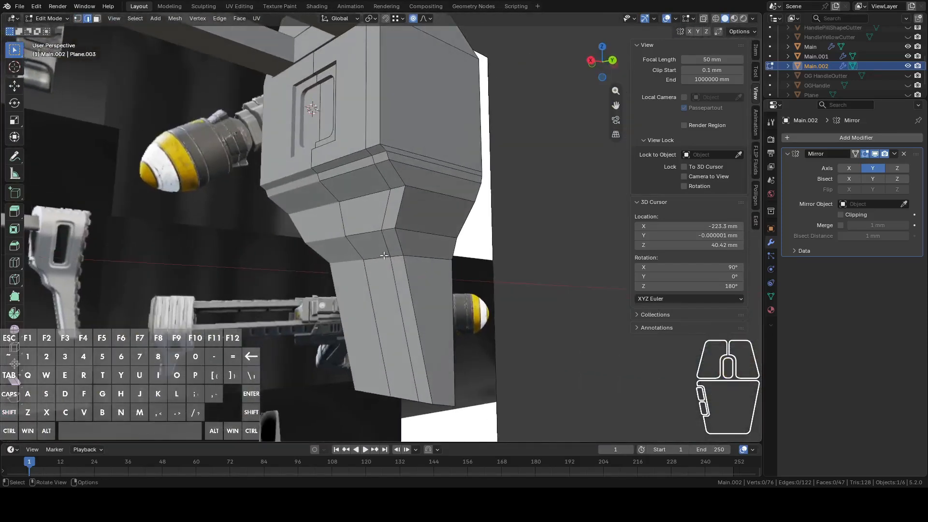
pyautogui.keyDown('alt'); pyautogui.click(383, 256); pyautogui.keyUp('alt')
pyautogui.moveTo(447, 261); pyautogui.dragTo(405, 261, button='middle')
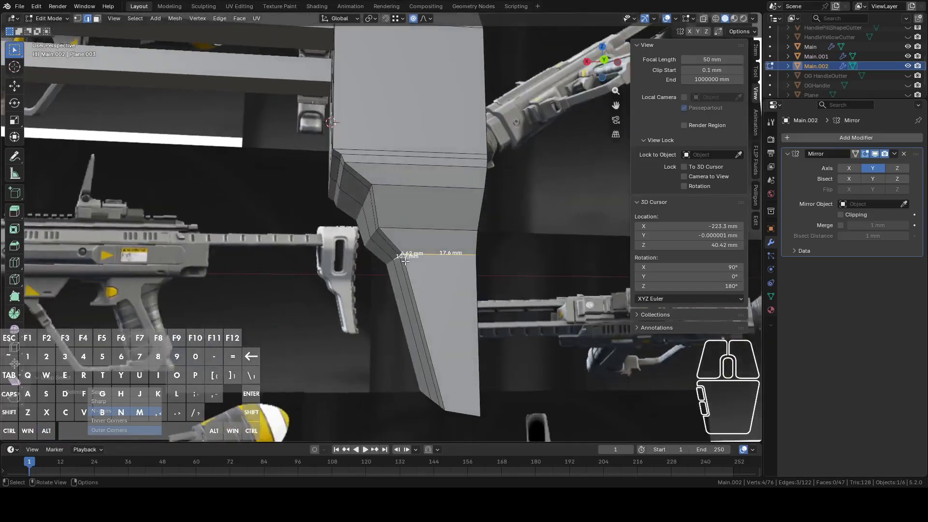
pyautogui.moveTo(405, 261); pyautogui.dragTo(386, 280, button='middle')
pyautogui.press('c')
pyautogui.keyDown('shift'); pyautogui.moveTo(468, 263); pyautogui.dragTo(488, 261); pyautogui.keyUp('shift')
pyautogui.rightClick(486, 260)
# Add the horizontal front edges at each of the stepped bends above the lower segment to the selection
pyautogui.keyDown('shift'); pyautogui.click(368, 233); pyautogui.keyUp('shift')
pyautogui.keyDown('shift'); pyautogui.click(392, 234); pyautogui.keyUp('shift')
pyautogui.keyDown('shift'); pyautogui.click(393, 175); pyautogui.keyUp('shift')
pyautogui.keyDown('shift'); pyautogui.click(371, 135); pyautogui.keyUp('shift')
pyautogui.keyDown('shift'); pyautogui.click(346, 144); pyautogui.keyUp('shift')
pyautogui.keyDown('shift'); pyautogui.click(363, 127); pyautogui.keyUp('shift')
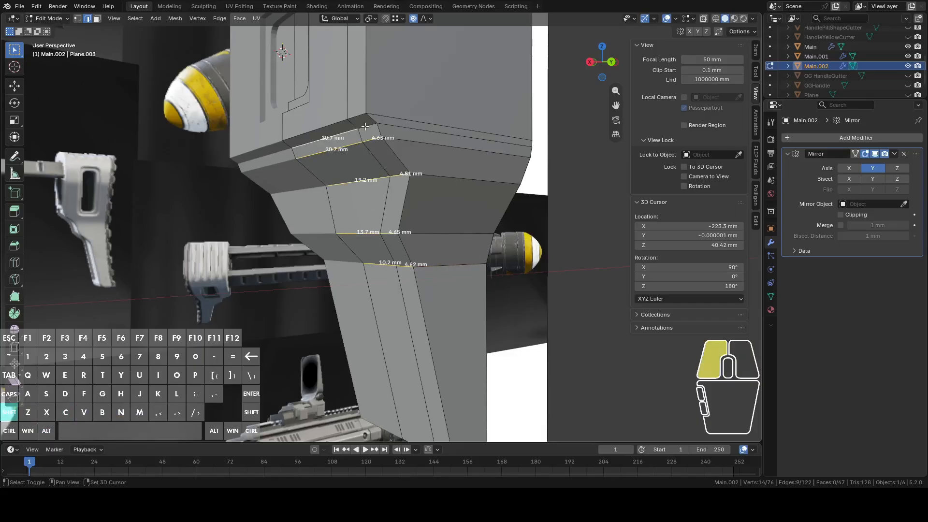
pyautogui.keyDown('shift'); pyautogui.click(359, 110); pyautogui.keyUp('shift')
pyautogui.moveTo(359, 110); pyautogui.dragTo(406, 148, button='middle')
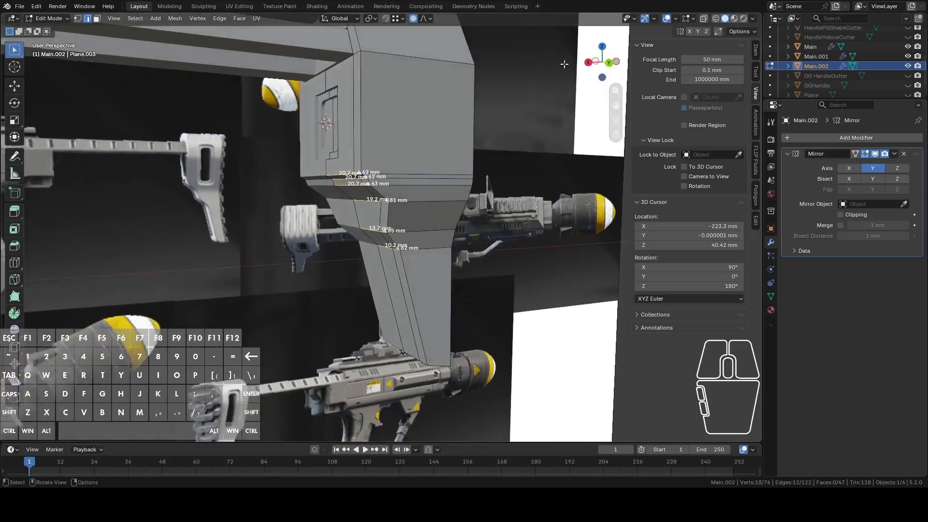
# Add the crosswise edges at the front and back of the lower segment's underside to the selection
pyautogui.click(609, 62)
pyautogui.moveTo(514, 167); pyautogui.dragTo(484, 290, button='middle')
pyautogui.keyDown('shift'); pyautogui.click(440, 356); pyautogui.keyUp('shift')
pyautogui.keyDown('shift'); pyautogui.click(473, 351); pyautogui.keyUp('shift')
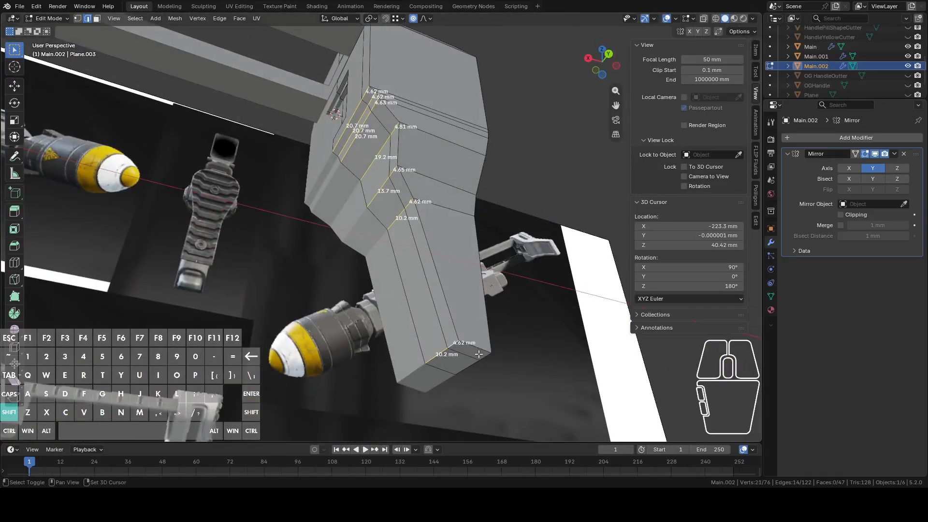
pyautogui.keyDown('shift'); pyautogui.click(473, 372); pyautogui.keyUp('shift')
# Try beveling the selected profile edges with 5 segments, and undo the bevel
pyautogui.moveTo(509, 294); pyautogui.dragTo(559, 108, button='middle')
pyautogui.click(610, 58)
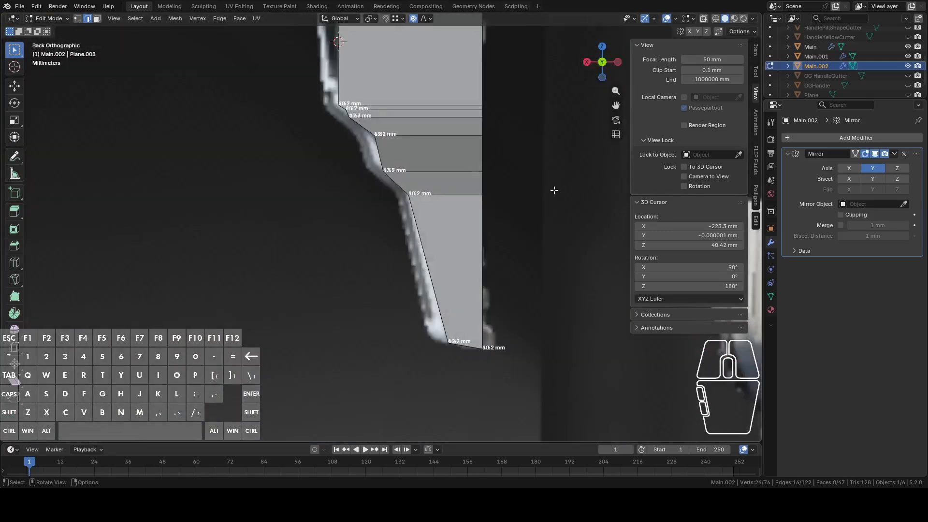
pyautogui.rightClick(546, 193)
pyautogui.click(512, 184)
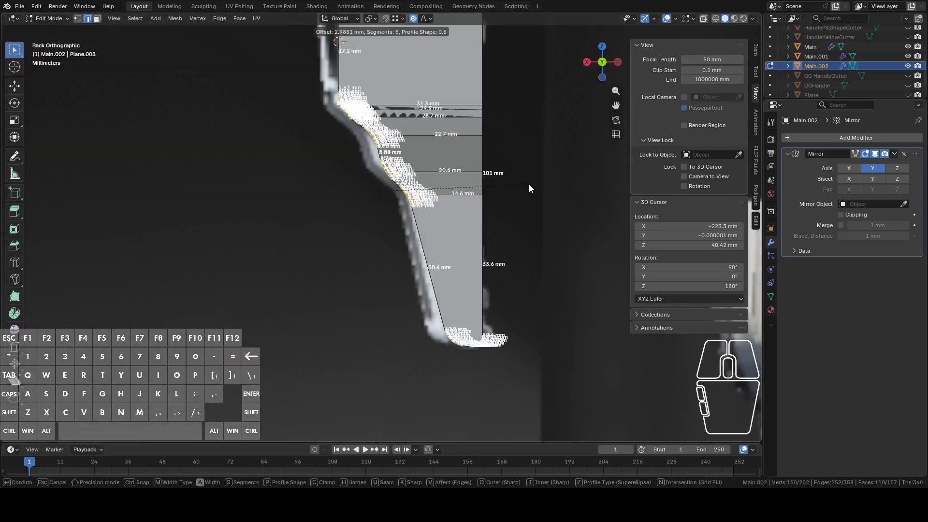
pyautogui.click(515, 186)
pyautogui.keyDown('shift'); pyautogui.moveTo(514, 186); pyautogui.dragTo(535, 303, button='middle'); pyautogui.keyUp('shift')
pyautogui.scroll(7, 464, 273)
pyautogui.keyDown('shift'); pyautogui.moveTo(464, 277); pyautogui.dragTo(437, 205, button='middle'); pyautogui.keyUp('shift')
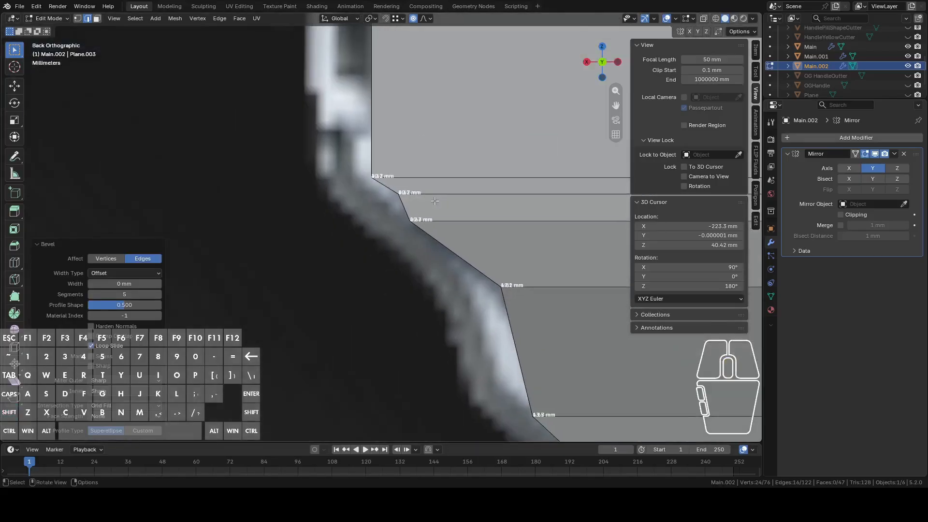
pyautogui.hotkey('ctrl', 'z')
# Bevel the selected profile edges with an offset of about 0.6 mm and 3 segments
pyautogui.scroll(2, 395, 203)
pyautogui.rightClick(406, 204)
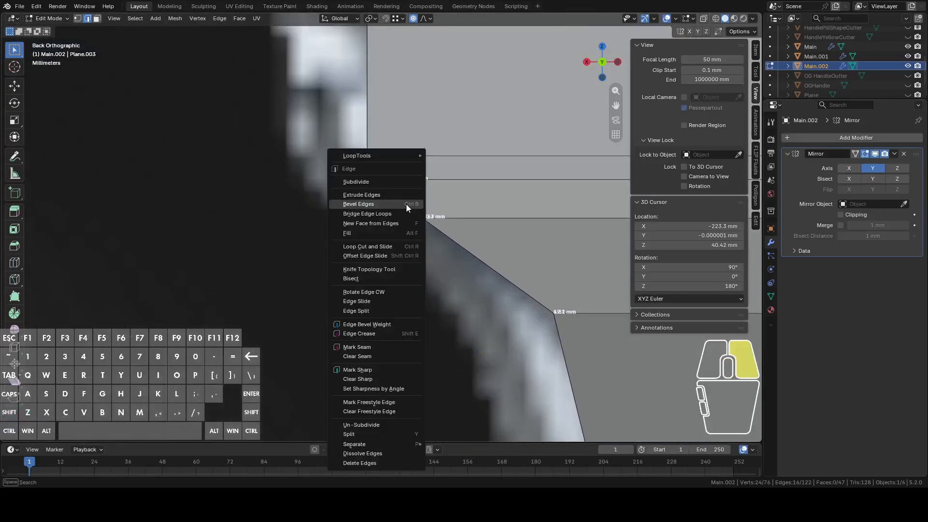
pyautogui.click(378, 202)
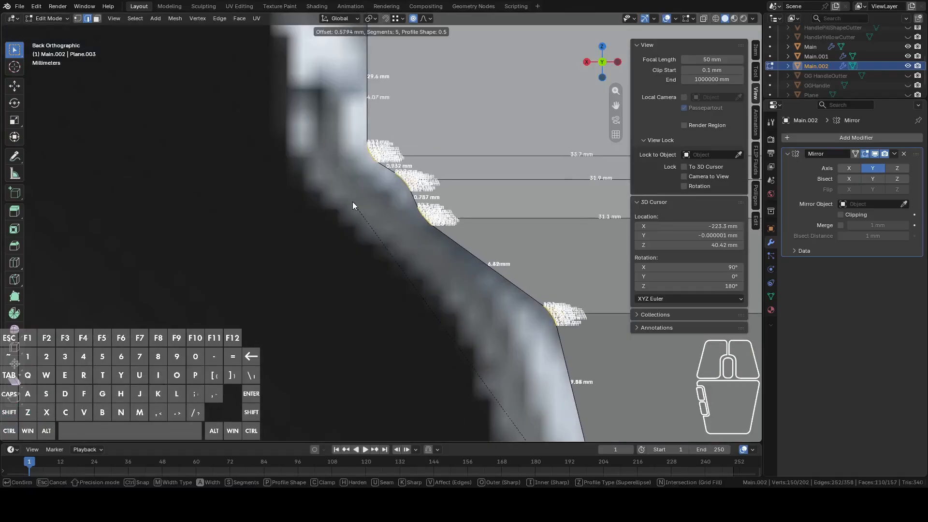
pyautogui.scroll(-2, 347, 201)
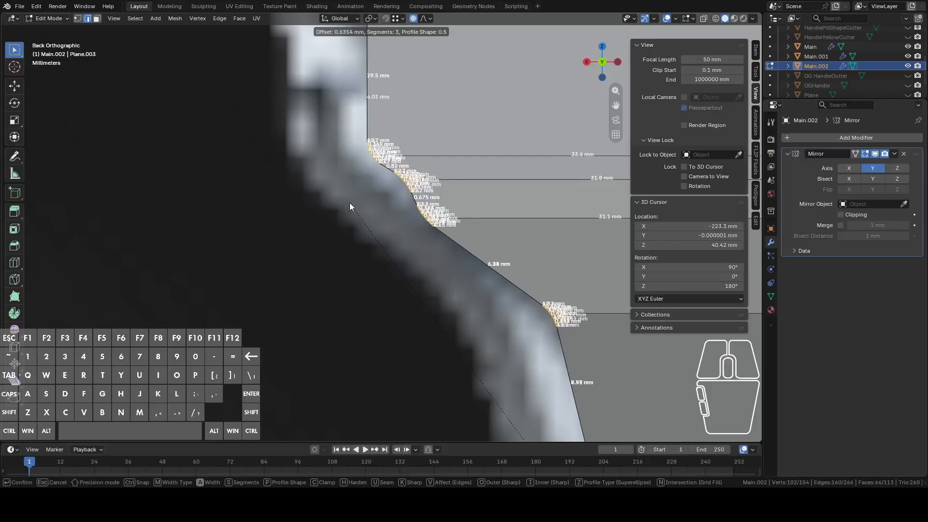
pyautogui.click(343, 201)
# Inspect the beveled bends of the stock in Object Mode and Edit Mode
pyautogui.moveTo(344, 201); pyautogui.dragTo(476, 249, button='middle')
pyautogui.press('Tab')
pyautogui.keyDown('shift'); pyautogui.moveTo(408, 184); pyautogui.dragTo(462, 288, button='middle'); pyautogui.keyUp('shift')
pyautogui.press('Tab')
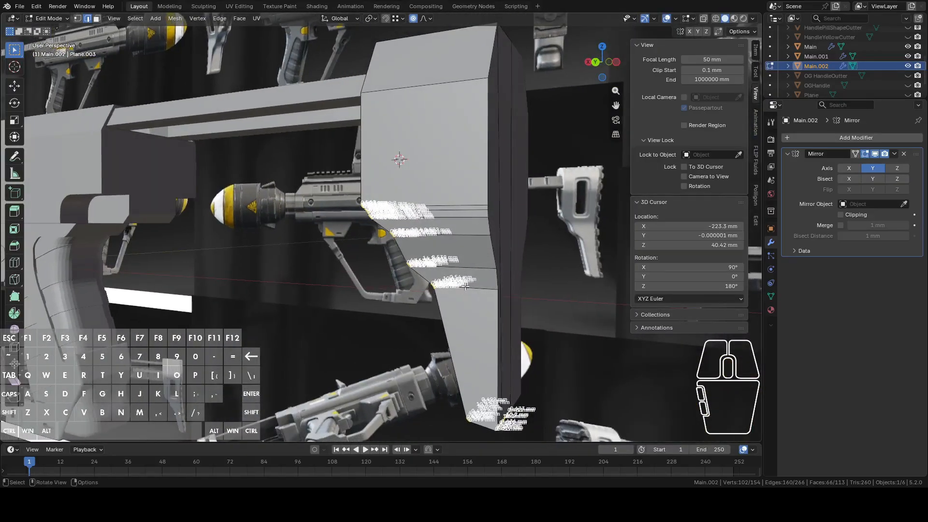
pyautogui.scroll(-2, 507, 157)
pyautogui.moveTo(509, 177)
pyautogui.mouseDown(button='middle')
pyautogui.moveTo(542, 188)
pyautogui.moveTo(524, 201)
pyautogui.moveTo(509, 185)
pyautogui.moveTo(503, 190)
pyautogui.mouseUp(button='middle')
pyautogui.scroll(5, 504, 190)
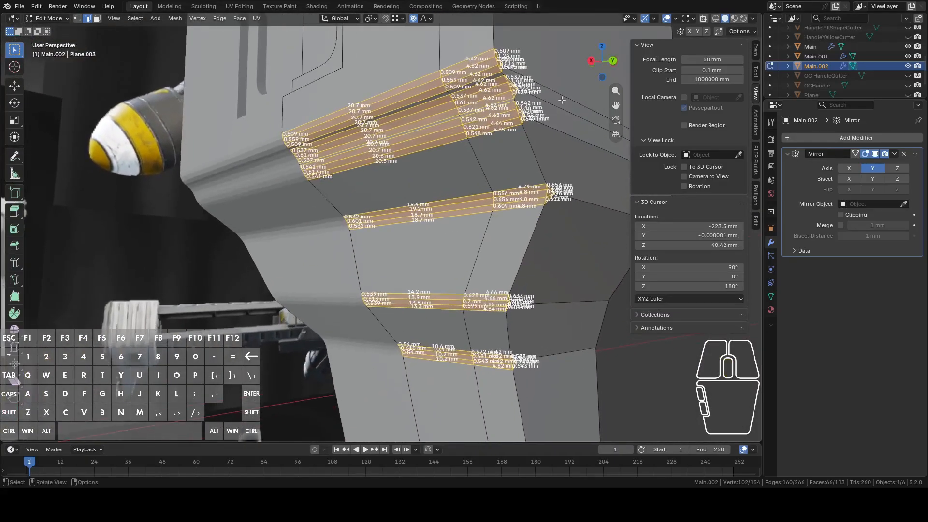
# Compare the beveled stock profile with the side reference in the back orthographic view
pyautogui.click(613, 61)
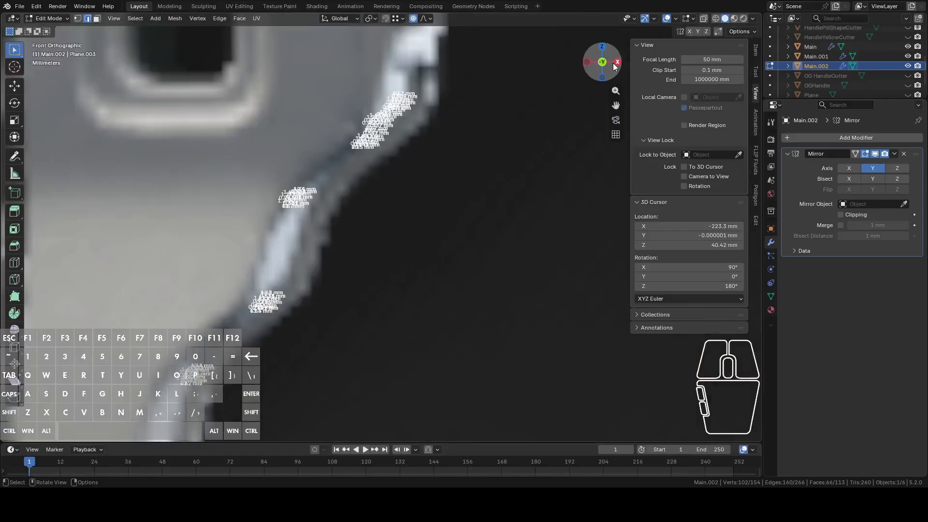
pyautogui.click(612, 67)
pyautogui.keyDown('shift'); pyautogui.moveTo(426, 174); pyautogui.dragTo(480, 157, button='middle'); pyautogui.keyUp('shift')
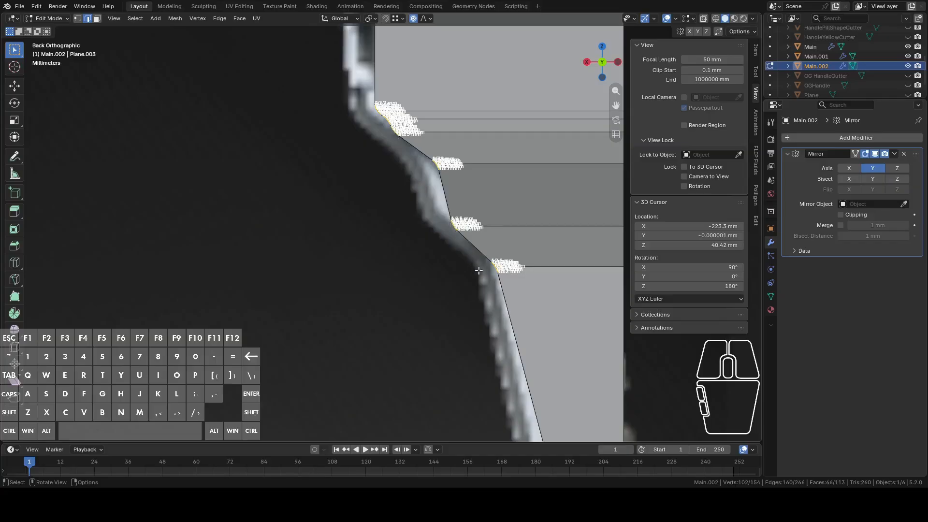
pyautogui.scroll(-2, 477, 268)
pyautogui.keyDown('shift'); pyautogui.moveTo(484, 288); pyautogui.dragTo(454, 190, button='middle'); pyautogui.keyUp('shift')
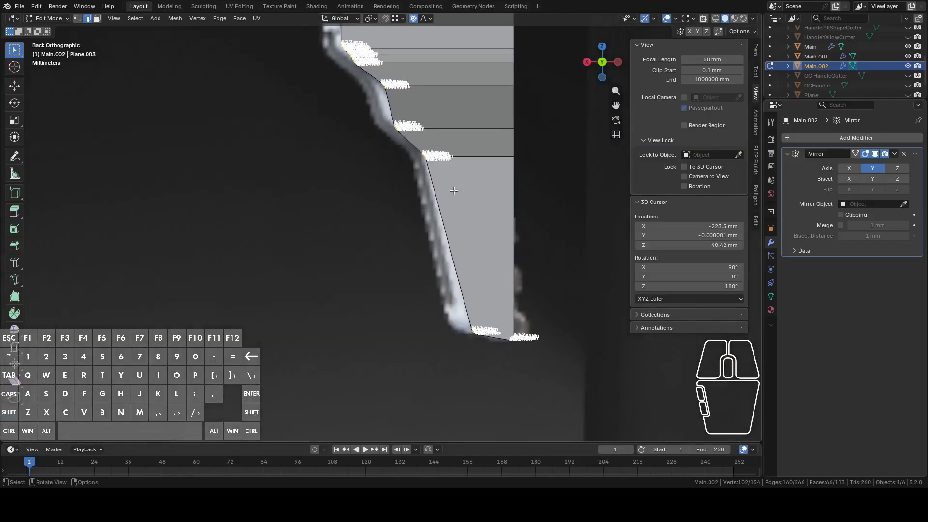
pyautogui.scroll(-6, 474, 319)
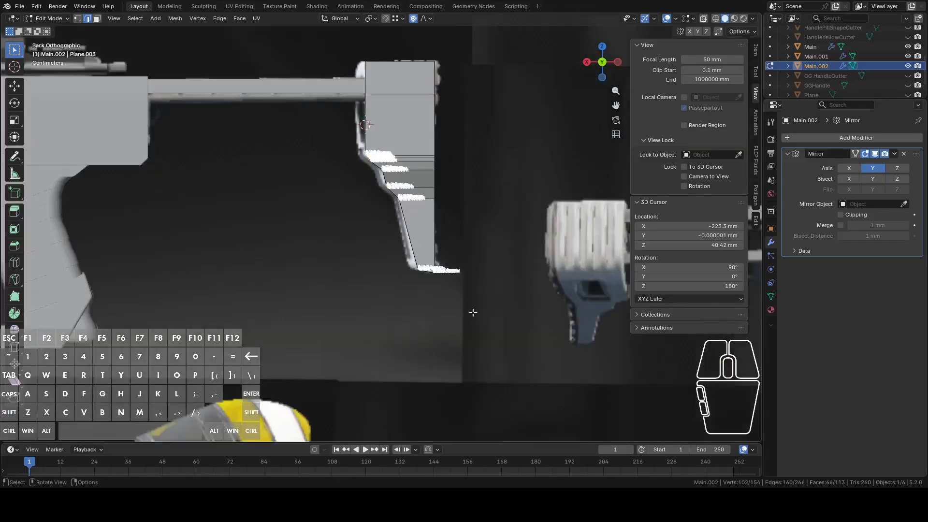
pyautogui.scroll(2, 468, 266)
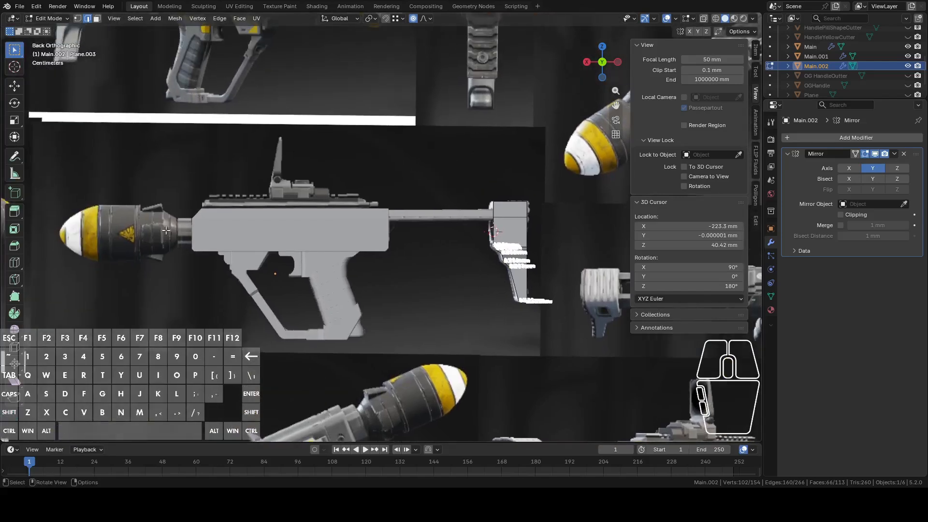
pyautogui.keyDown('shift'); pyautogui.moveTo(395, 266); pyautogui.dragTo(232, 227, button='middle'); pyautogui.keyUp('shift')
pyautogui.scroll(7, 284, 245)
pyautogui.keyDown('shift'); pyautogui.moveTo(292, 309); pyautogui.dragTo(427, 282, button='middle'); pyautogui.keyUp('shift')
pyautogui.scroll(3, 421, 289)
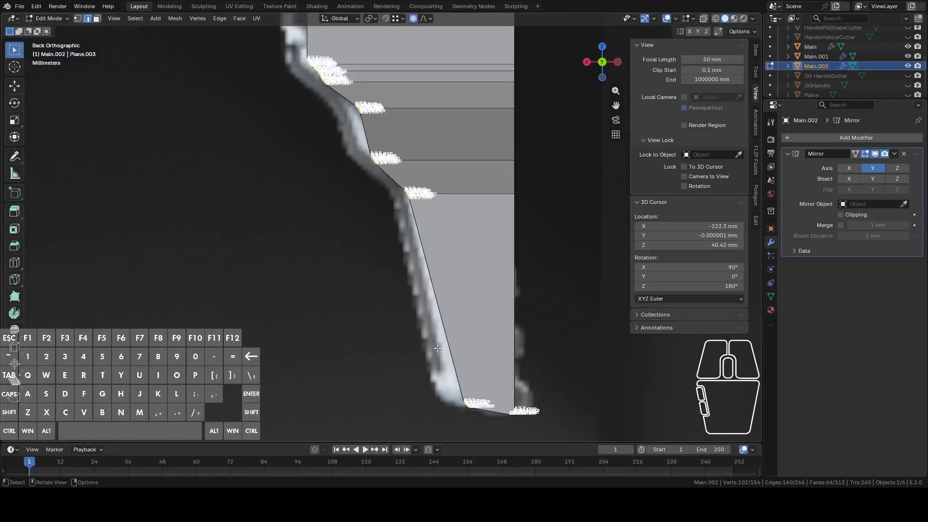
# Undo the last bevel on the stock's profile edges
pyautogui.hotkey('ctrl', 'z')
pyautogui.hotkey('ctrl', 'z')
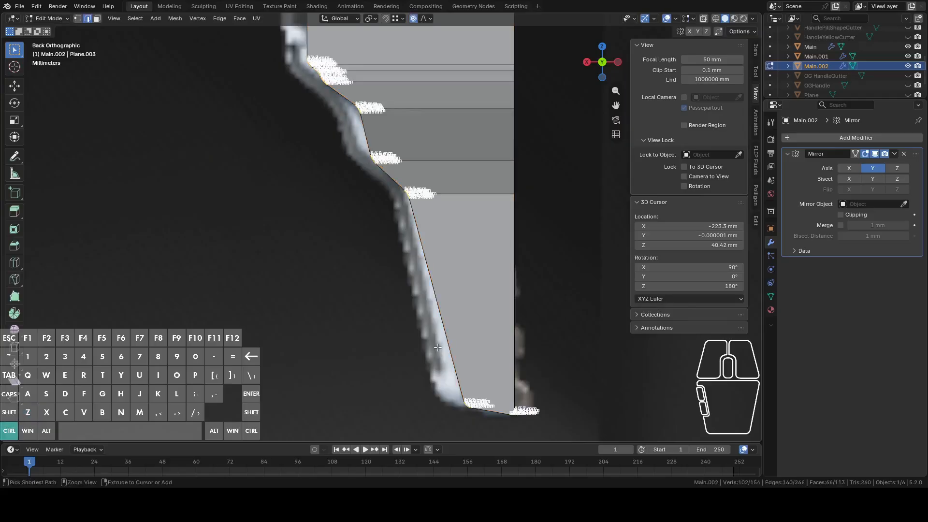
pyautogui.keyDown('shift'); pyautogui.moveTo(438, 348); pyautogui.dragTo(505, 219, button='middle'); pyautogui.keyUp('shift')
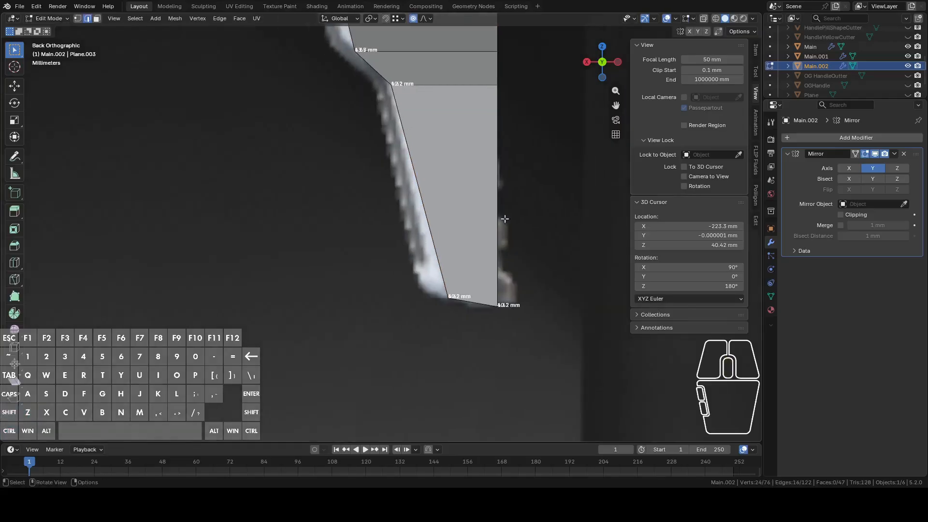
# With X-ray on and proportional editing off, move the stock's lower front corner vertices outward to the reference outline
pyautogui.click(704, 18)
pyautogui.moveTo(413, 260); pyautogui.dragTo(465, 329)
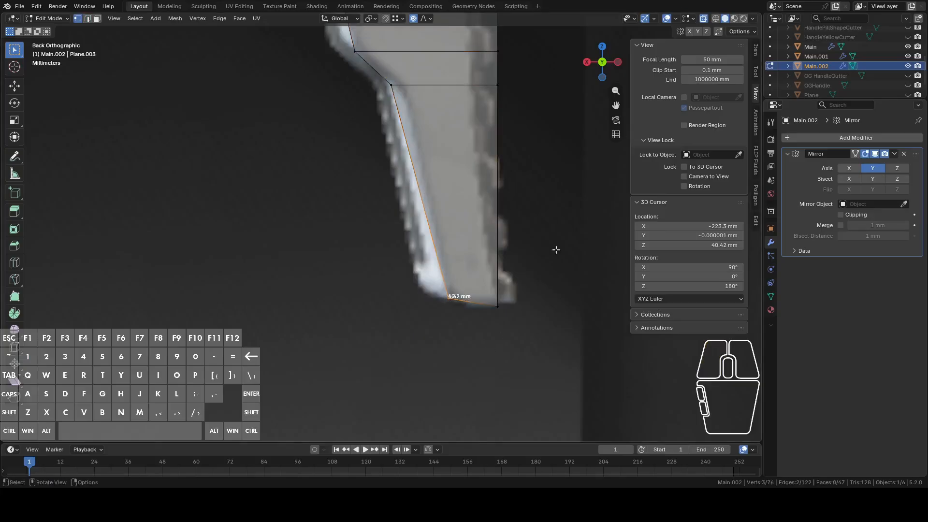
pyautogui.press('g')
pyautogui.press('Escape')
pyautogui.click(414, 19)
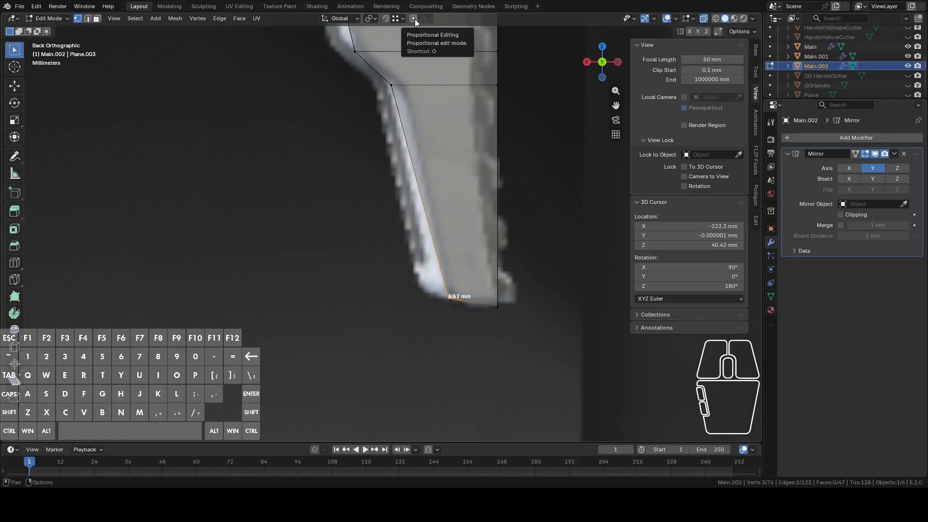
pyautogui.press('g')
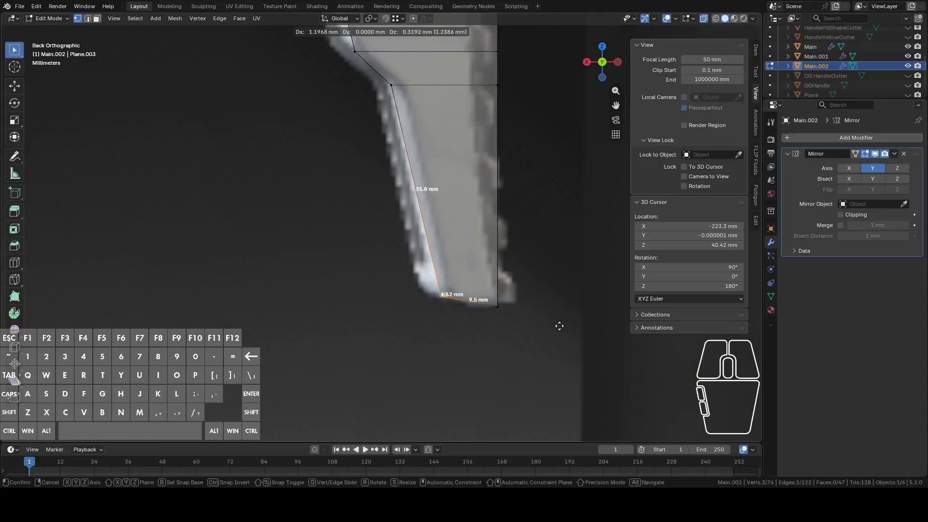
pyautogui.click(553, 323)
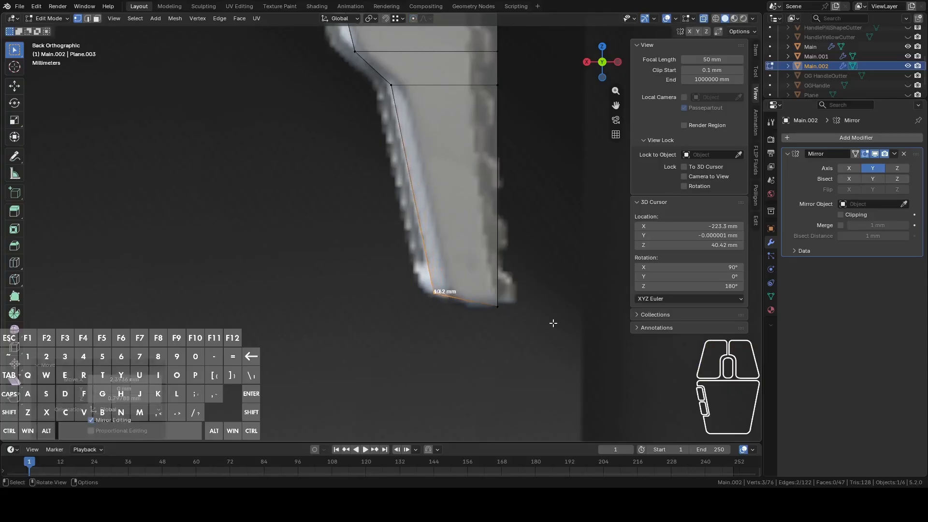
# Select the bend edges along the stock's stepped profile and bevel them with an offset of about 0.85 mm and 4 segments
pyautogui.scroll(-1, 551, 321)
pyautogui.moveTo(514, 311); pyautogui.dragTo(364, 145, button='middle')
pyautogui.keyDown('shift'); pyautogui.click(447, 320); pyautogui.keyUp('shift')
pyautogui.keyDown('shift'); pyautogui.click(457, 313); pyautogui.keyUp('shift')
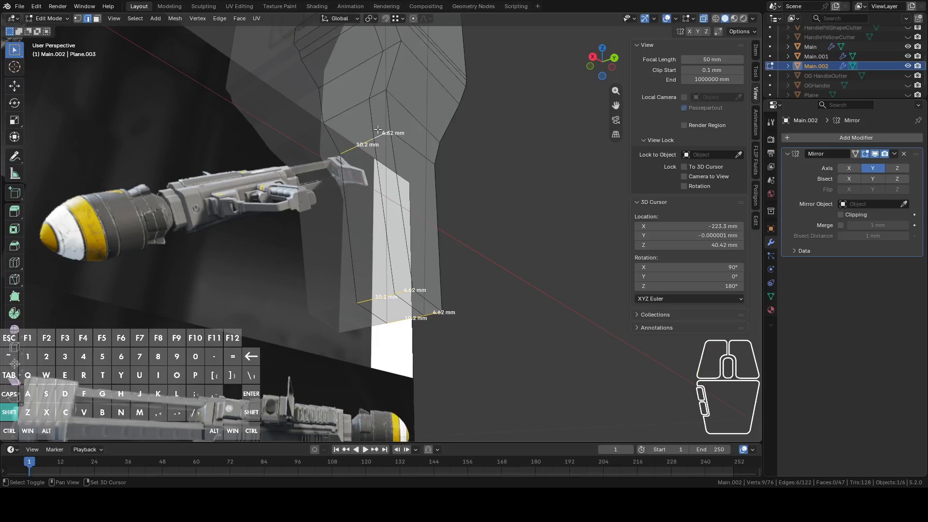
pyautogui.moveTo(379, 94); pyautogui.dragTo(432, 175, button='middle')
pyautogui.keyDown('shift'); pyautogui.click(420, 194); pyautogui.keyUp('shift')
pyautogui.press('c')
pyautogui.moveTo(432, 175)
pyautogui.mouseDown()
pyautogui.moveTo(434, 149)
pyautogui.moveTo(479, 143)
pyautogui.moveTo(476, 128)
pyautogui.mouseUp()
pyautogui.press('Escape')
pyautogui.click(614, 58)
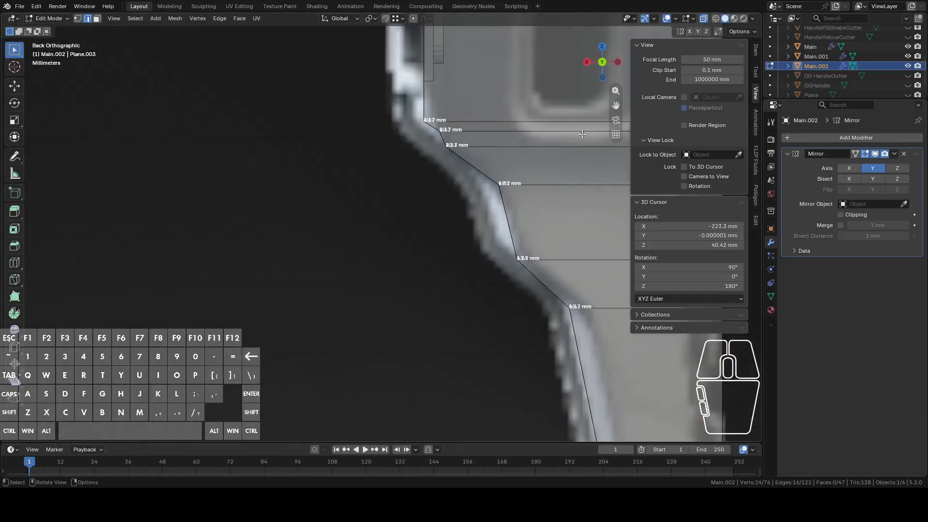
pyautogui.scroll(3, 484, 218)
pyautogui.keyDown('shift'); pyautogui.moveTo(484, 218); pyautogui.dragTo(461, 277, button='middle'); pyautogui.keyUp('shift')
pyautogui.scroll(4, 461, 276)
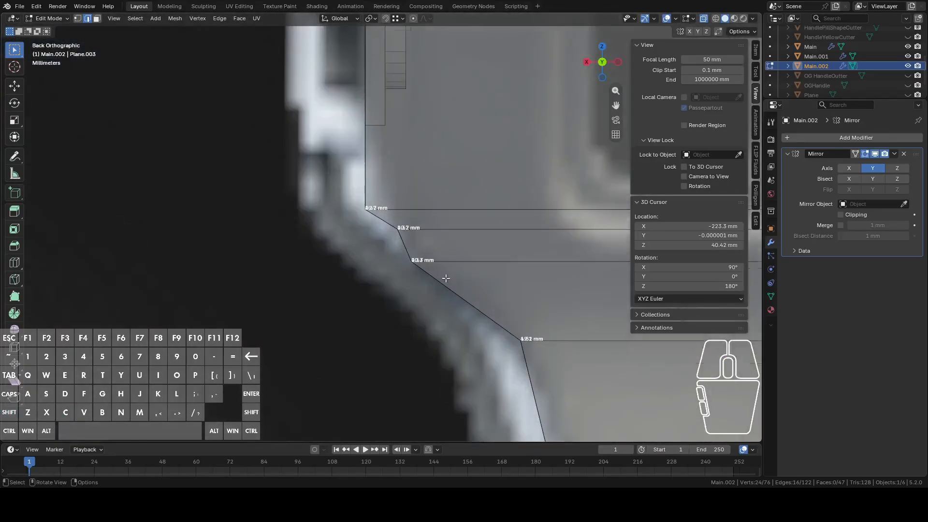
pyautogui.rightClick(463, 256)
pyautogui.click(432, 216)
pyautogui.scroll(2, 387, 213)
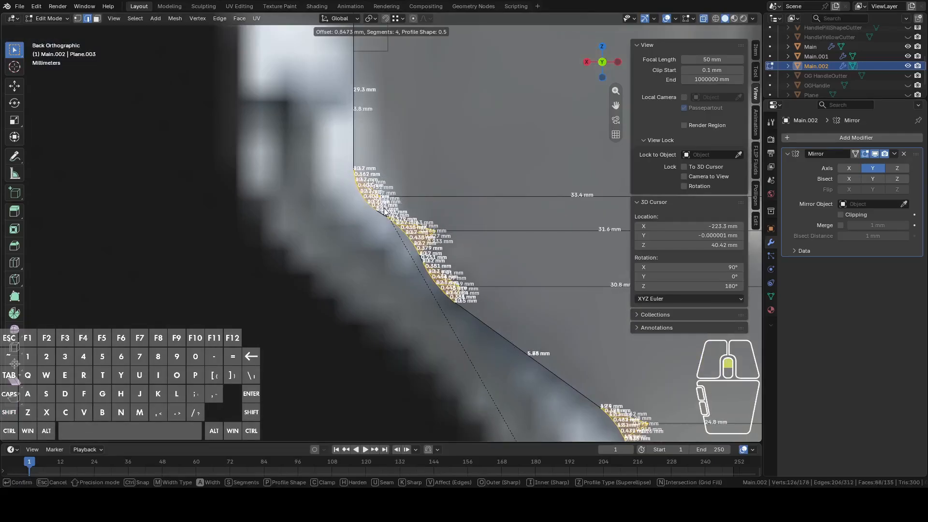
pyautogui.scroll(1, 383, 209)
pyautogui.click(383, 209)
# Return to Object Mode and place the 3D cursor inside the stock's slot in the back orthographic view
pyautogui.moveTo(383, 209); pyautogui.dragTo(324, 218, button='middle')
pyautogui.moveTo(435, 271); pyautogui.dragTo(450, 306, button='middle')
pyautogui.press('Tab')
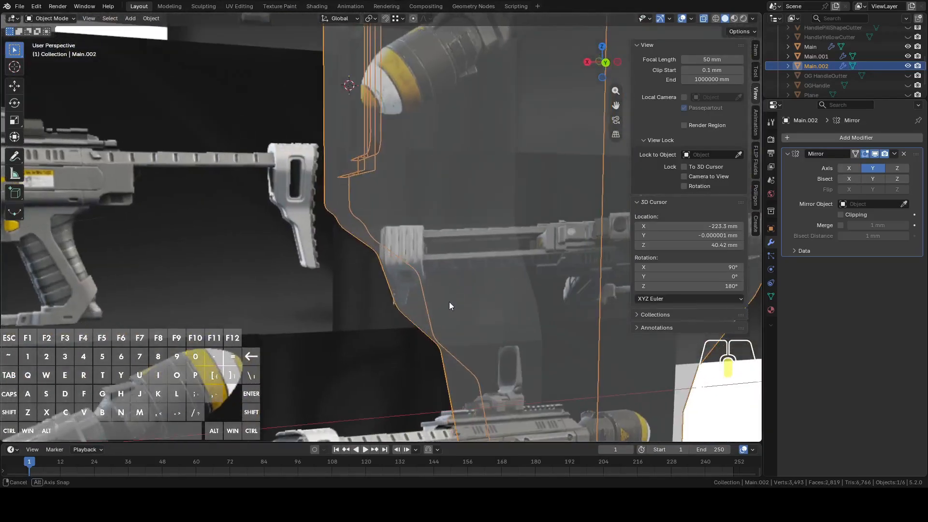
pyautogui.click(607, 62)
pyautogui.scroll(-5, 571, 138)
pyautogui.keyDown('shift'); pyautogui.moveTo(570, 144); pyautogui.dragTo(500, 202, button='middle'); pyautogui.keyUp('shift')
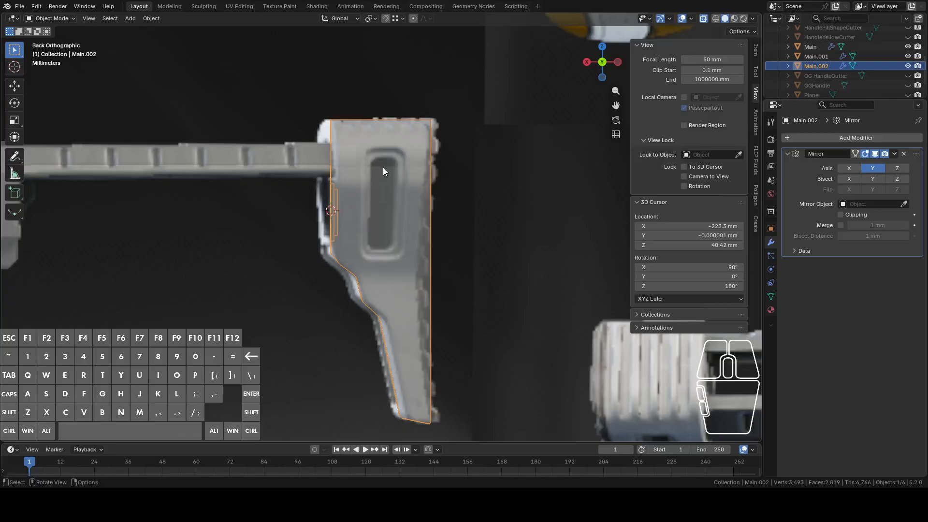
pyautogui.keyDown('shift'); pyautogui.rightClick(391, 204); pyautogui.keyUp('shift')
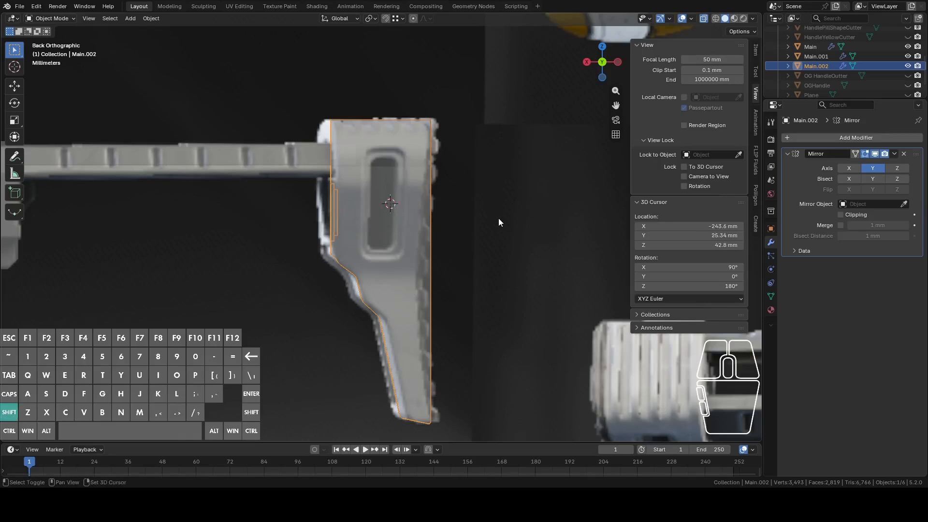
# Add a plane mesh at the 3D cursor with a size of 20 mm
pyautogui.hotkey('shift', 'a')
pyautogui.moveTo(491, 231)
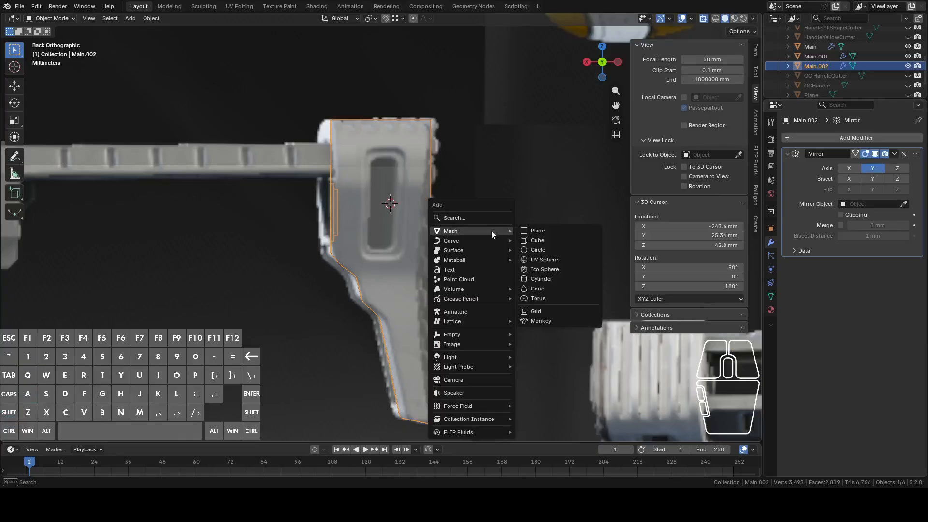
pyautogui.click(538, 231)
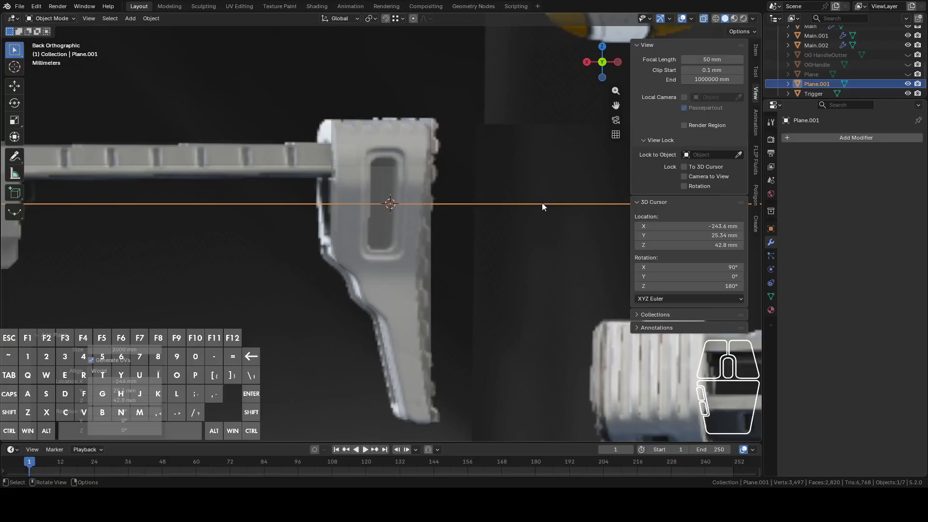
pyautogui.click(119, 348)
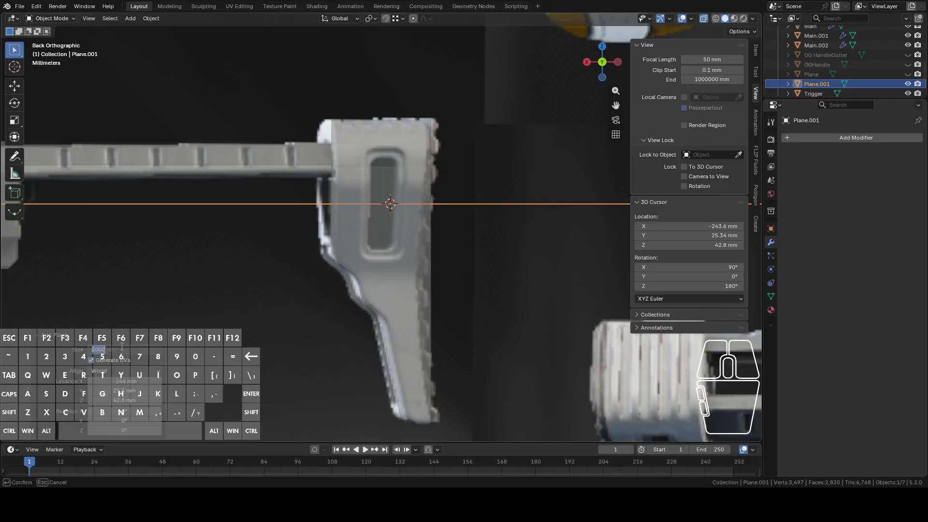
pyautogui.write('20')
pyautogui.press('Return')
# Rotate the new plane by -90 degrees around the global X axis so it faces the back view
pyautogui.scroll(3, 357, 270)
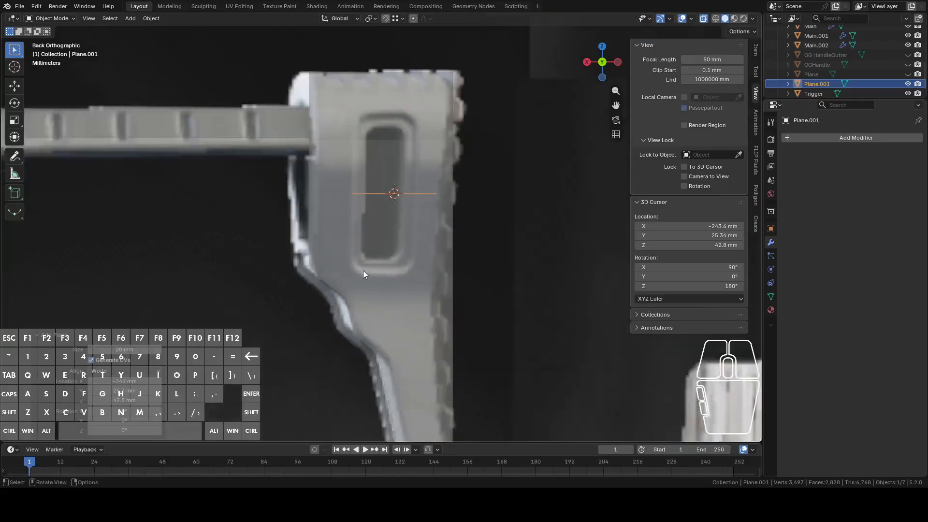
pyautogui.press('r')
pyautogui.press('x')
pyautogui.press('ctrl')
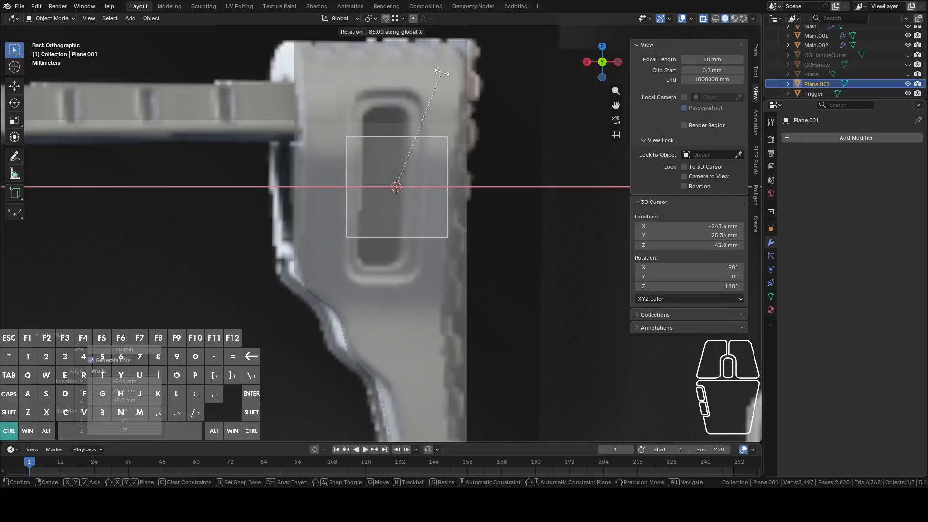
pyautogui.click(435, 72)
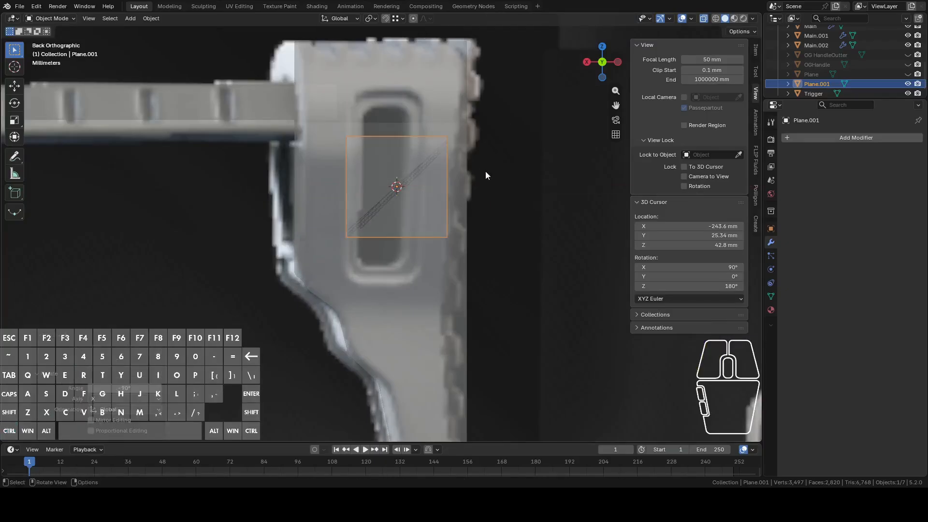
# Narrow the plane along X to about 0.58 of its width and move it about 2.1 mm along X over the slot
pyautogui.press('s')
pyautogui.press('x')
pyautogui.click(492, 229)
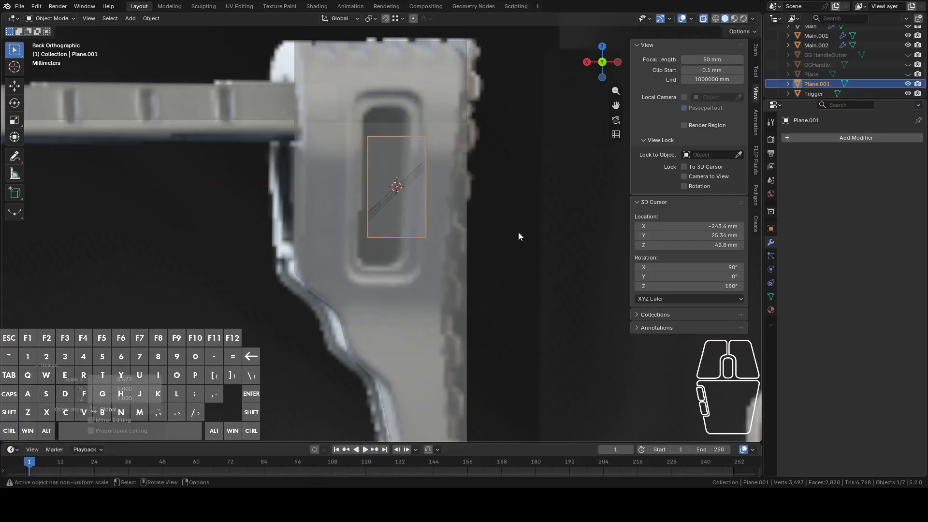
pyautogui.press('g')
pyautogui.press('x')
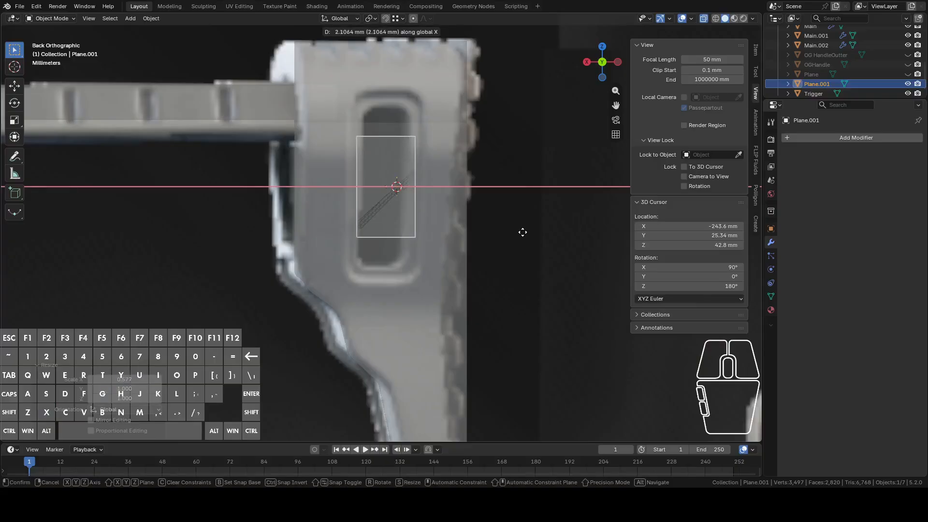
pyautogui.click(523, 231)
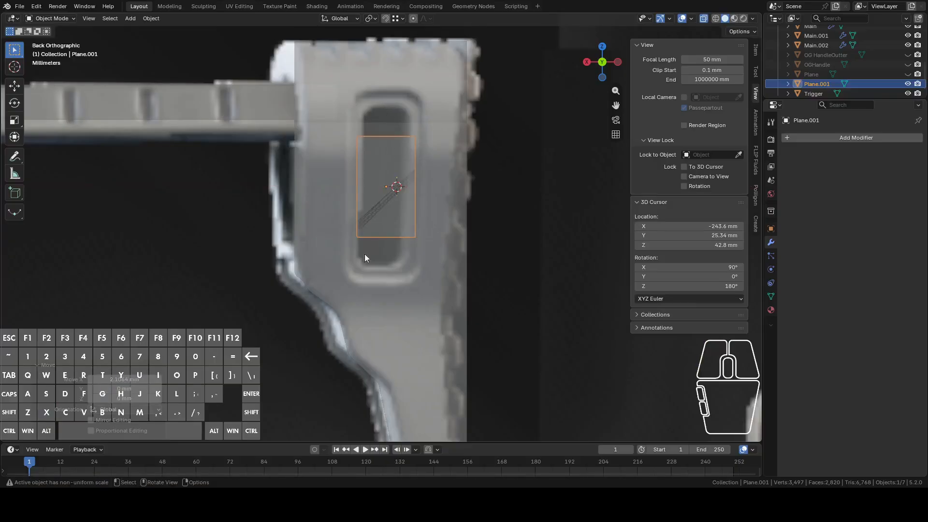
# In Edit Mode, stretch the plane along Z to about 36.8 mm to cover the height of the slot's outer rim
pyautogui.scroll(-2, 373, 165)
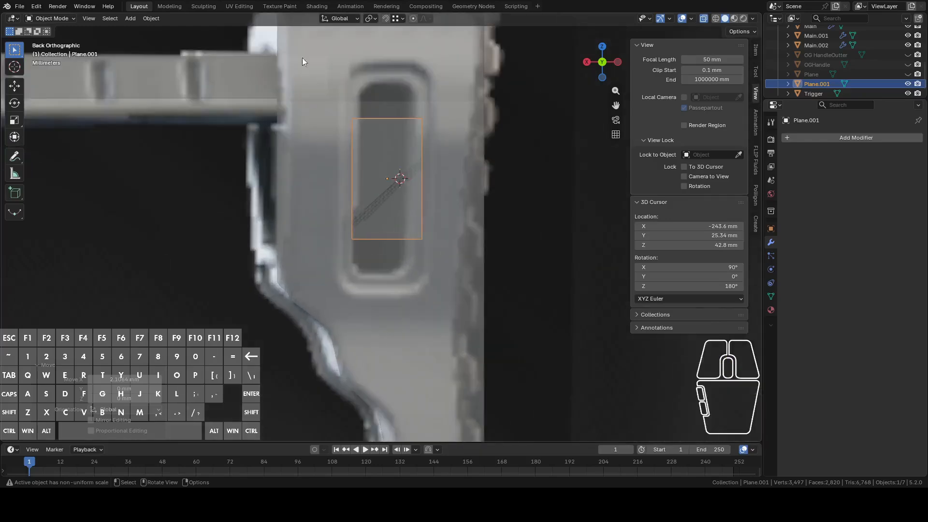
pyautogui.press('Tab')
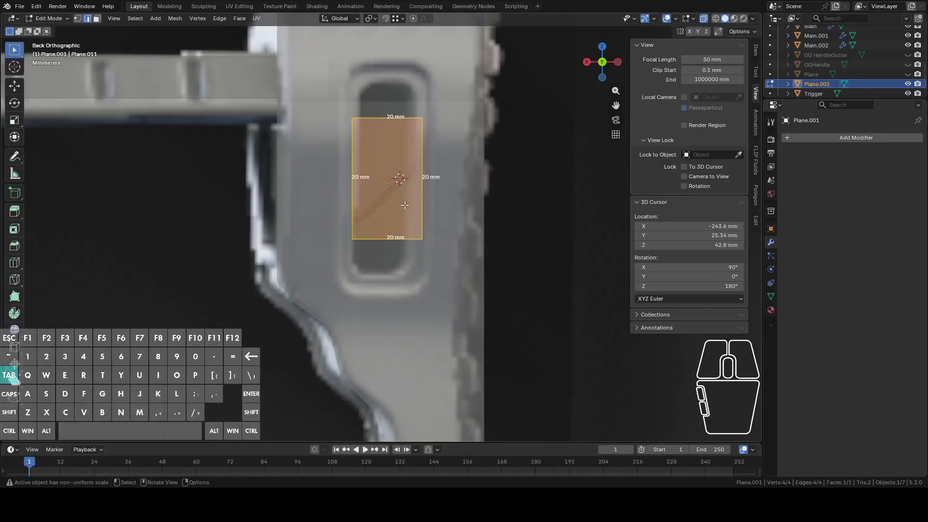
pyautogui.scroll(-2, 483, 184)
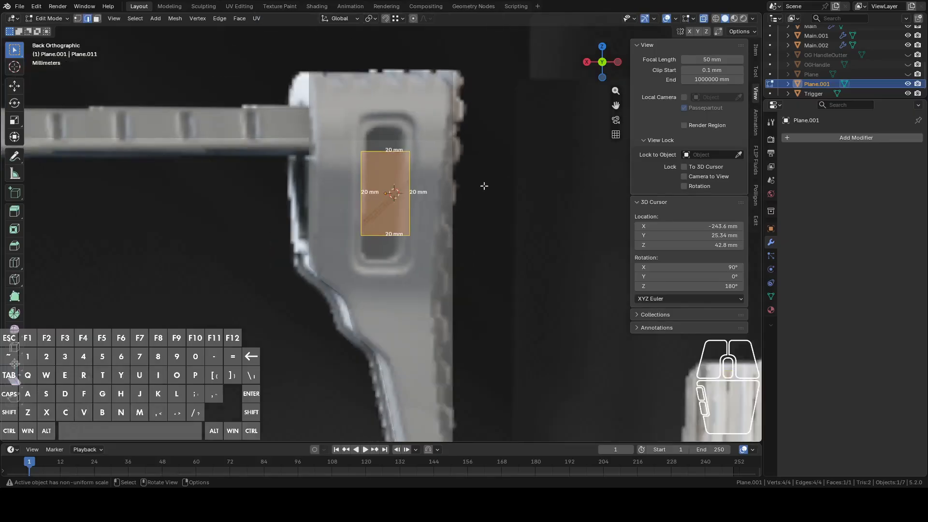
pyautogui.press('s')
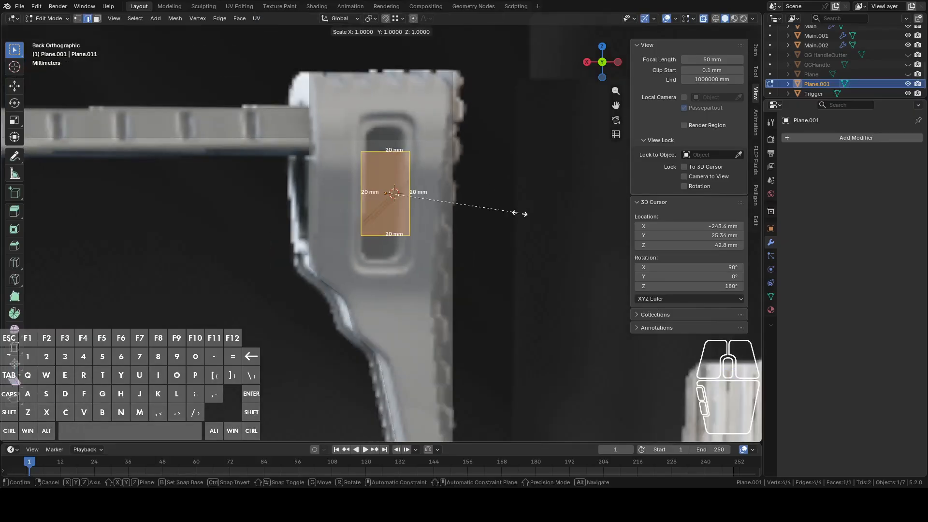
pyautogui.press('z')
pyautogui.click(628, 218)
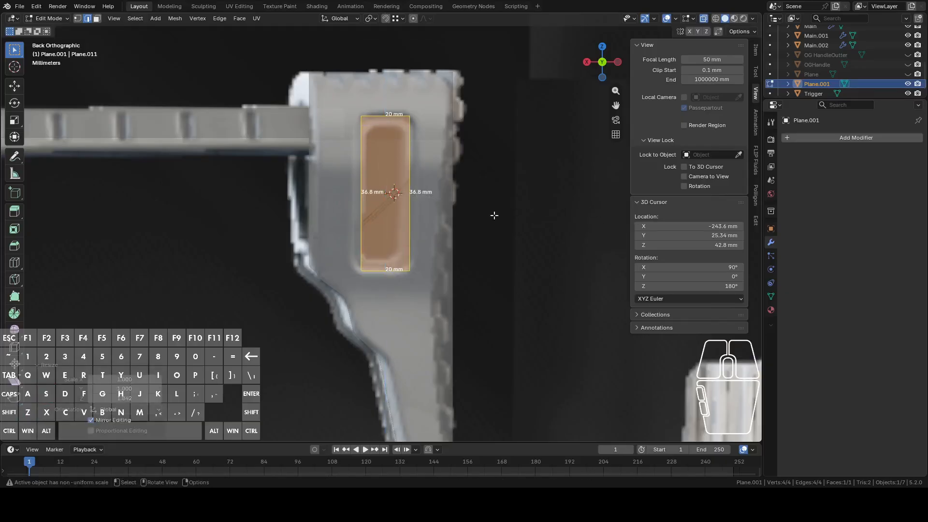
# Select all four plane vertices and scale them along X to an edge length of about 23.1 mm, matching the slot rim
pyautogui.press('1')
pyautogui.moveTo(397, 101); pyautogui.dragTo(431, 294)
pyautogui.moveTo(342, 87); pyautogui.dragTo(438, 281)
pyautogui.press('s')
pyautogui.press('x')
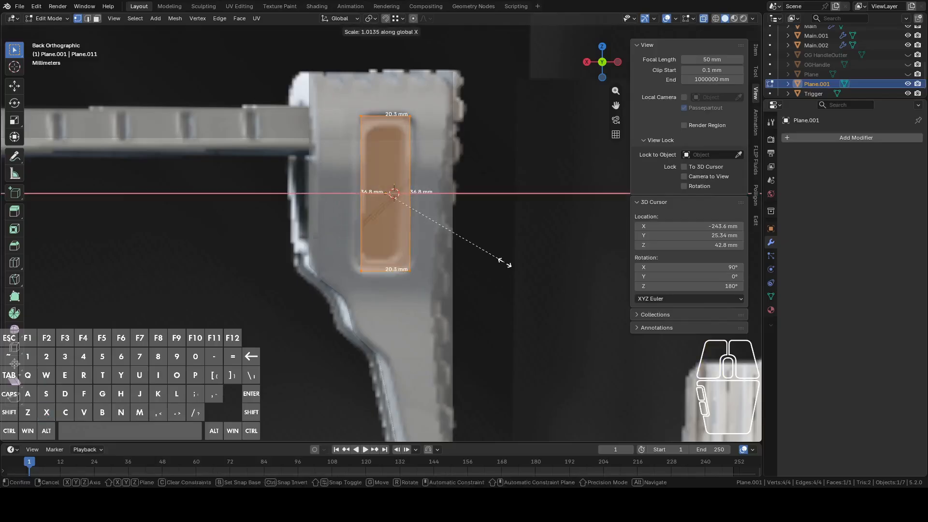
pyautogui.click(531, 262)
# Bevel the plane's four corner vertices with an offset of about 3.37 mm and 4 segments
pyautogui.scroll(2, 445, 166)
pyautogui.click(421, 68)
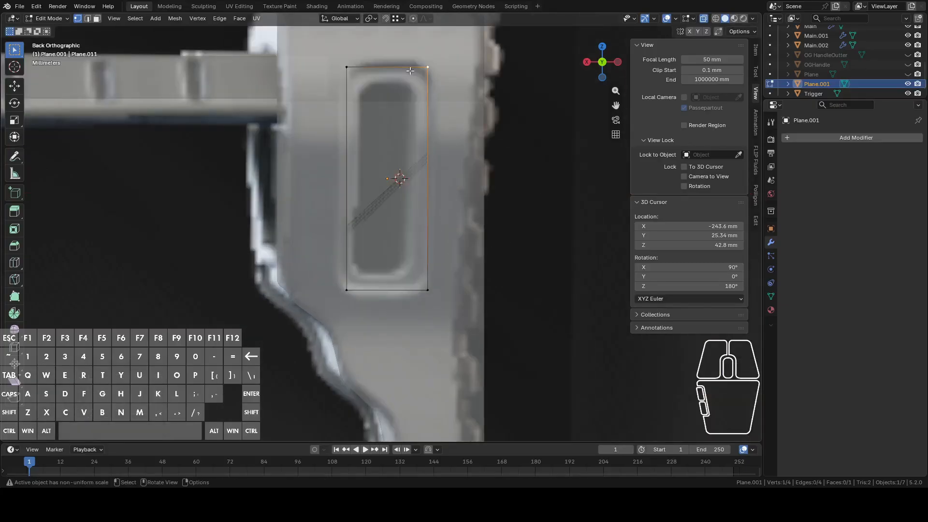
pyautogui.keyDown('shift'); pyautogui.click(355, 67); pyautogui.keyUp('shift')
pyautogui.keyDown('shift'); pyautogui.click(351, 283); pyautogui.keyUp('shift')
pyautogui.keyDown('shift'); pyautogui.click(427, 291); pyautogui.keyUp('shift')
pyautogui.rightClick(579, 234)
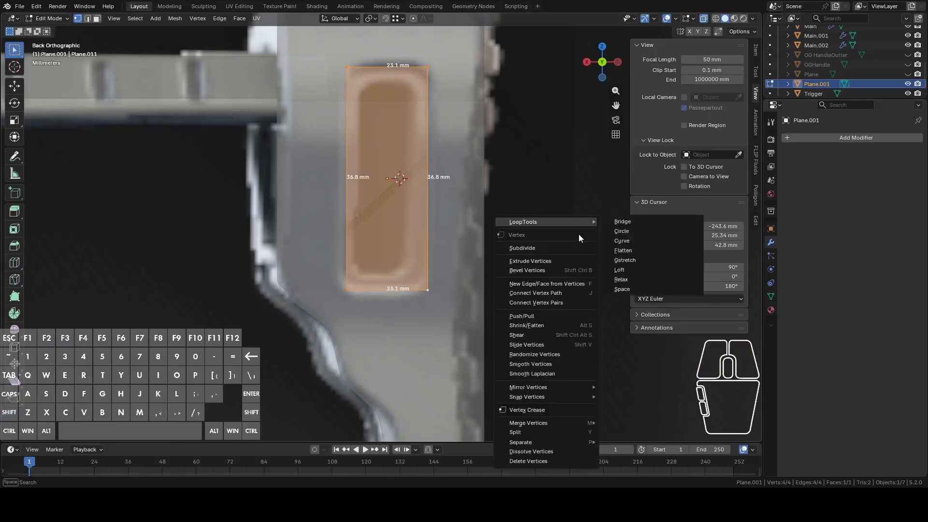
pyautogui.click(523, 271)
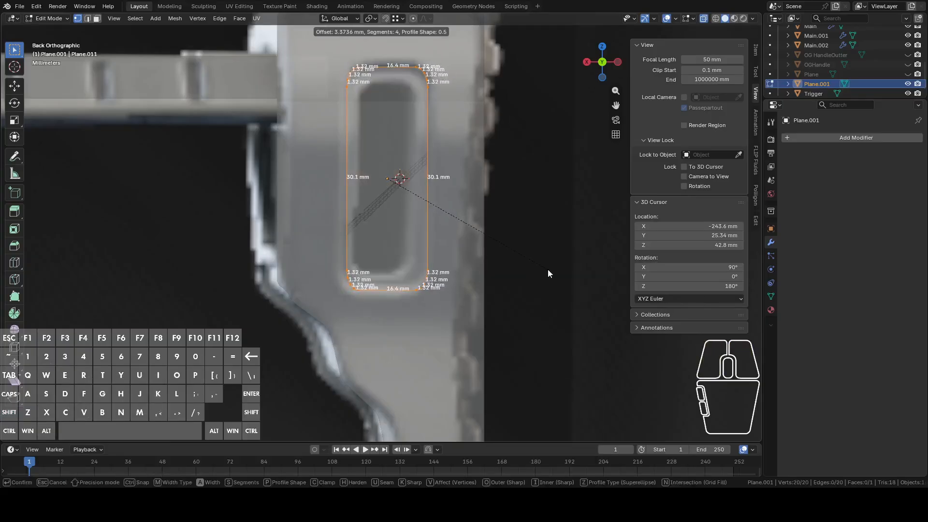
pyautogui.click(548, 270)
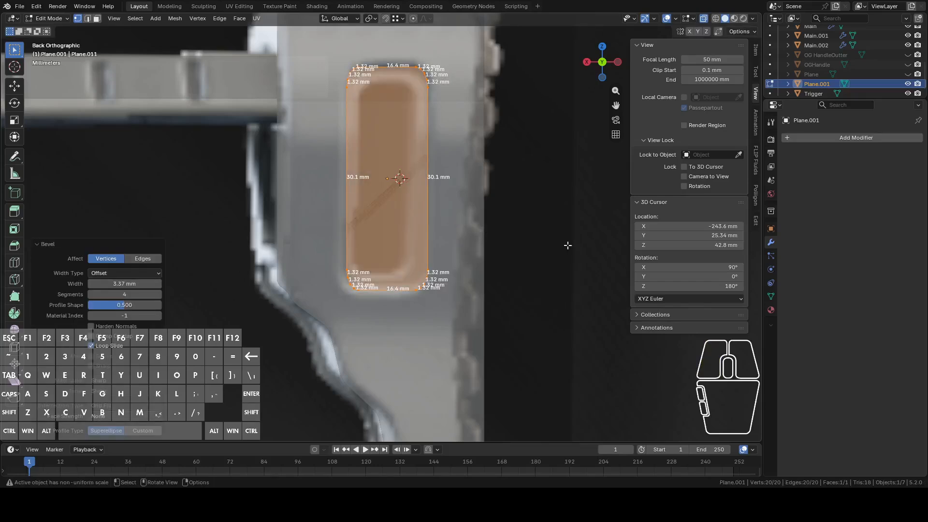
# Delete only the face of the rounded slot plane, keeping its edge outline
pyautogui.press('3')
pyautogui.click(396, 208)
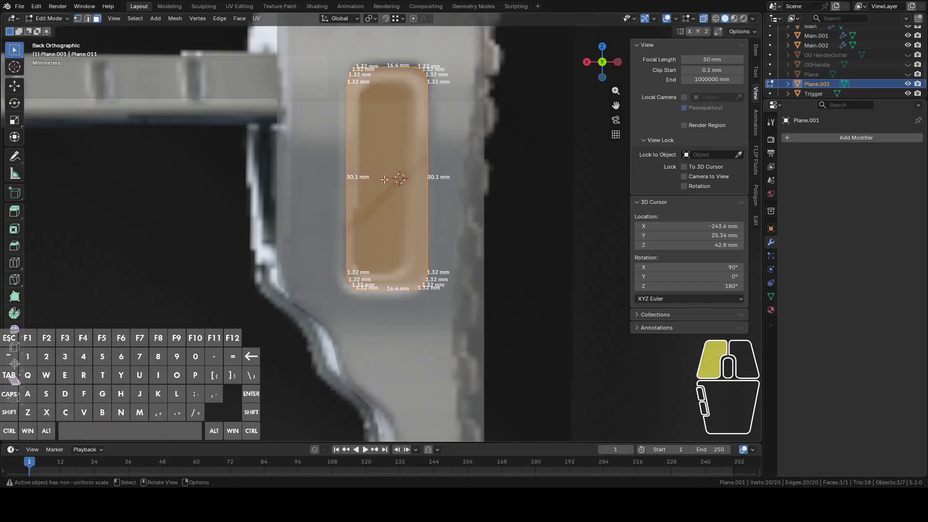
pyautogui.press('x')
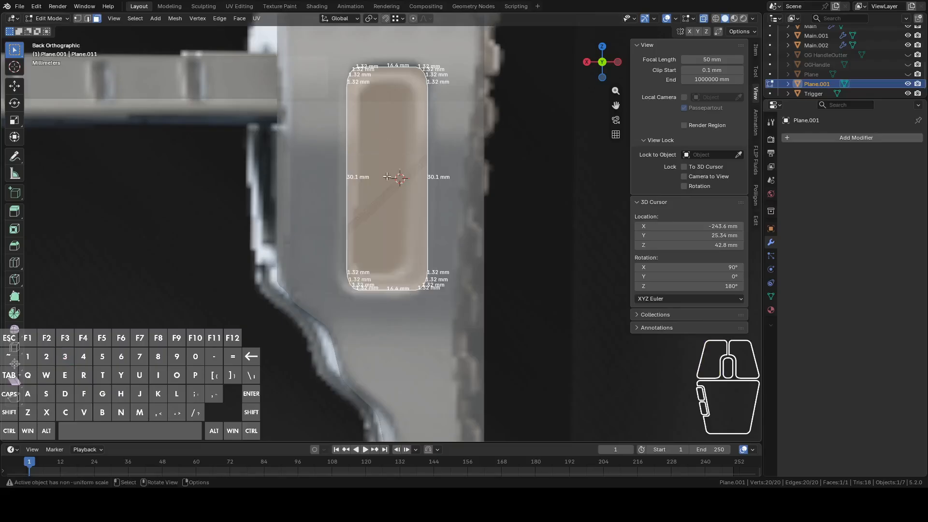
pyautogui.press('x')
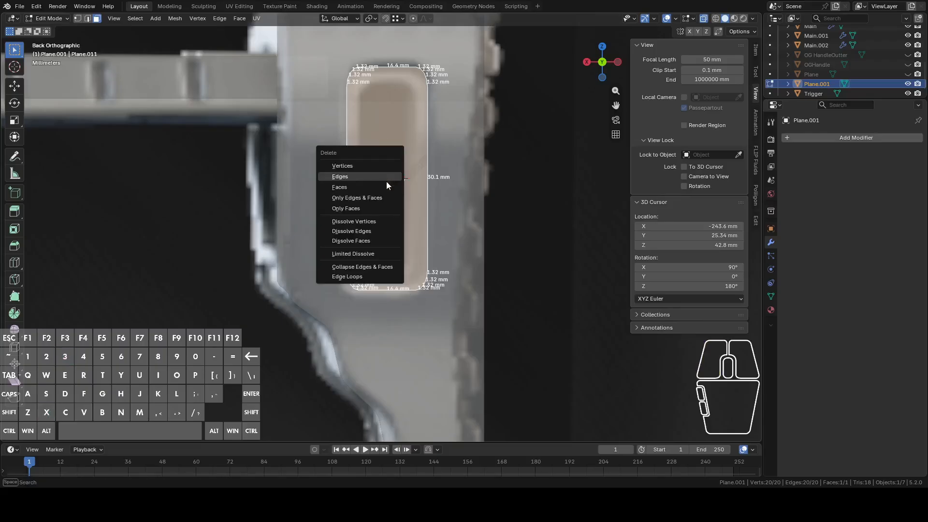
pyautogui.click(350, 207)
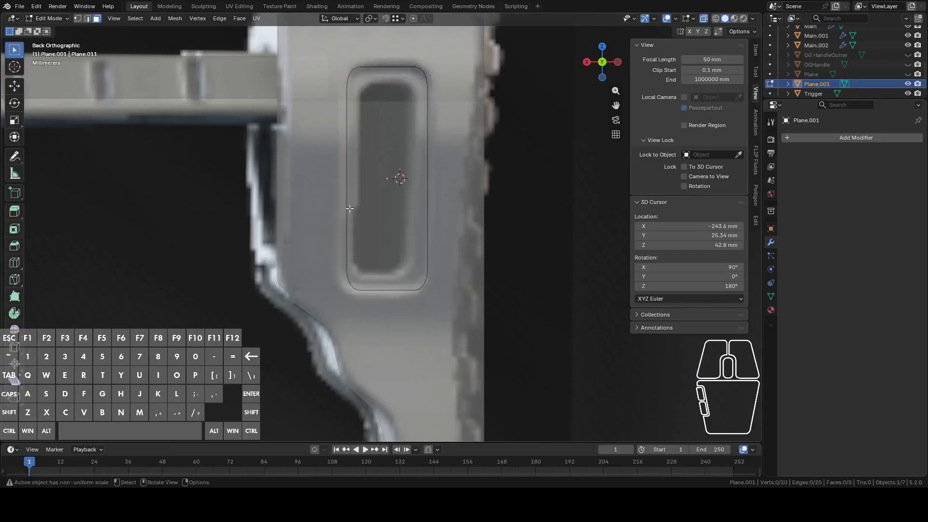
# Duplicate the rounded outline in place and scale the copy around its median point to about 0.78, close to the slot's inner rim
pyautogui.press('1')
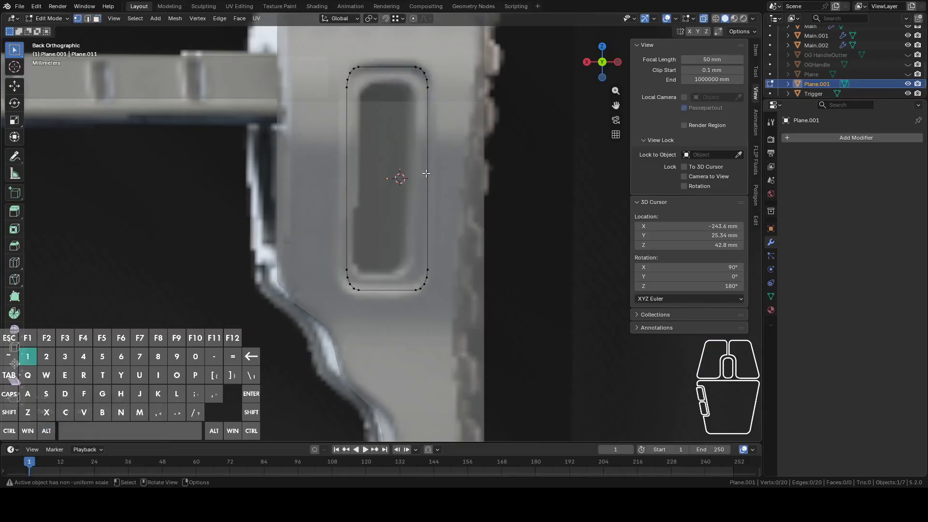
pyautogui.keyDown('alt'); pyautogui.click(430, 99); pyautogui.keyUp('alt')
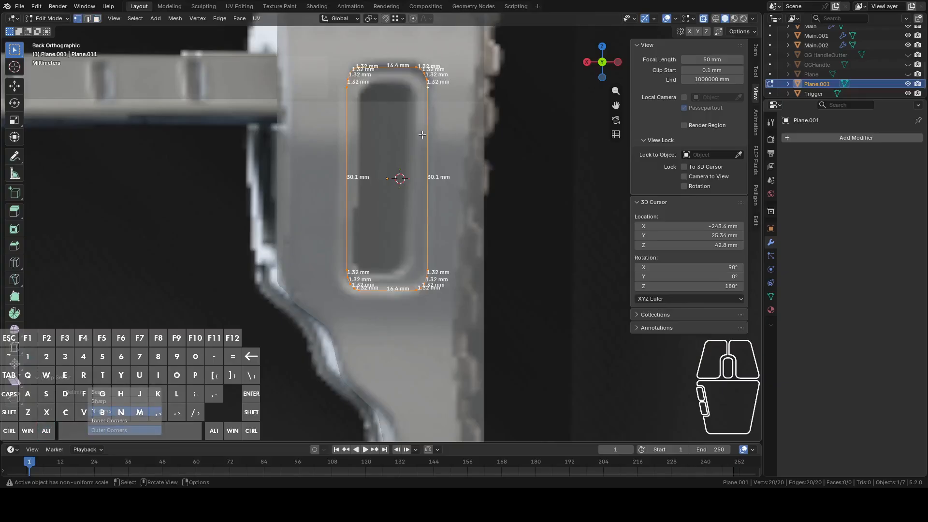
pyautogui.hotkey('shift', 'd')
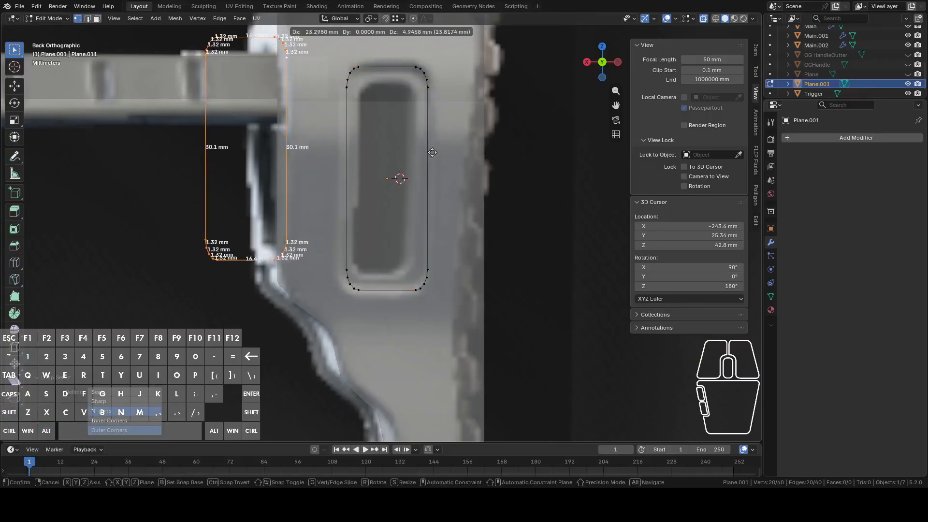
pyautogui.rightClick(524, 172)
pyautogui.click(371, 19)
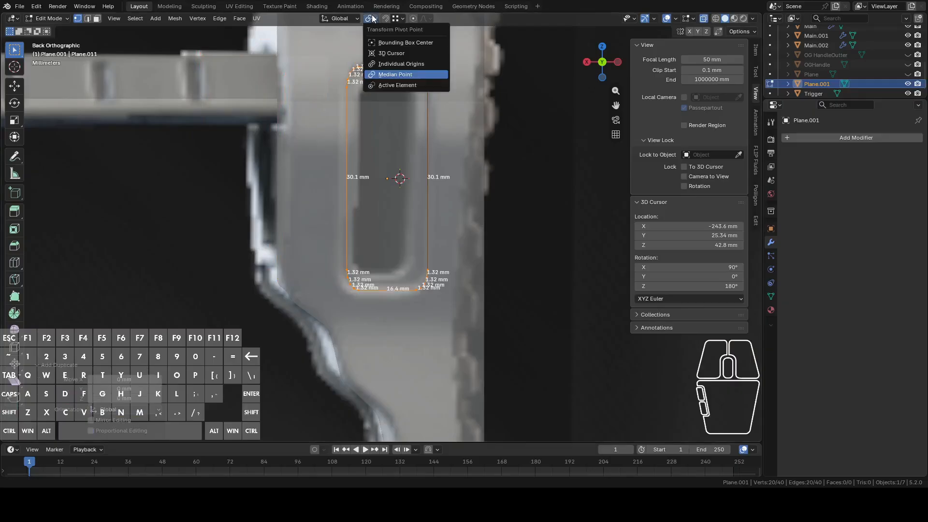
pyautogui.click(387, 76)
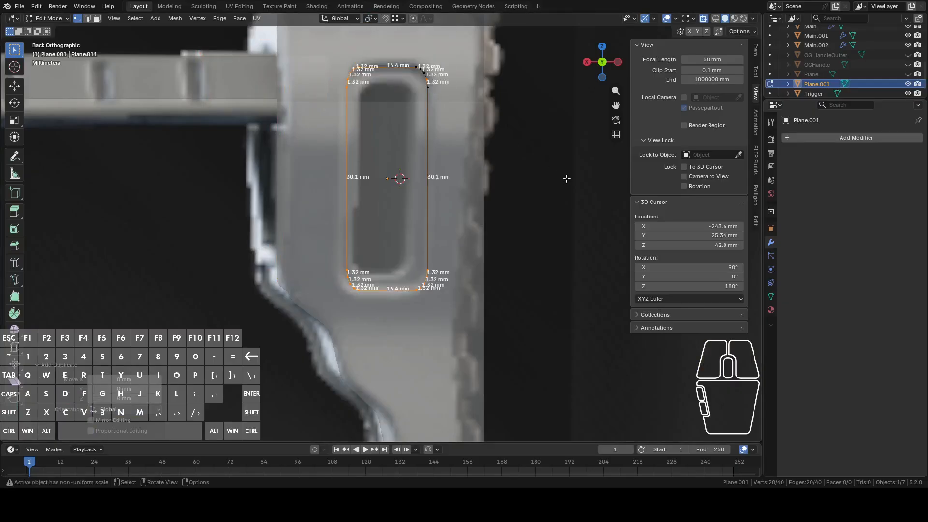
pyautogui.press('s')
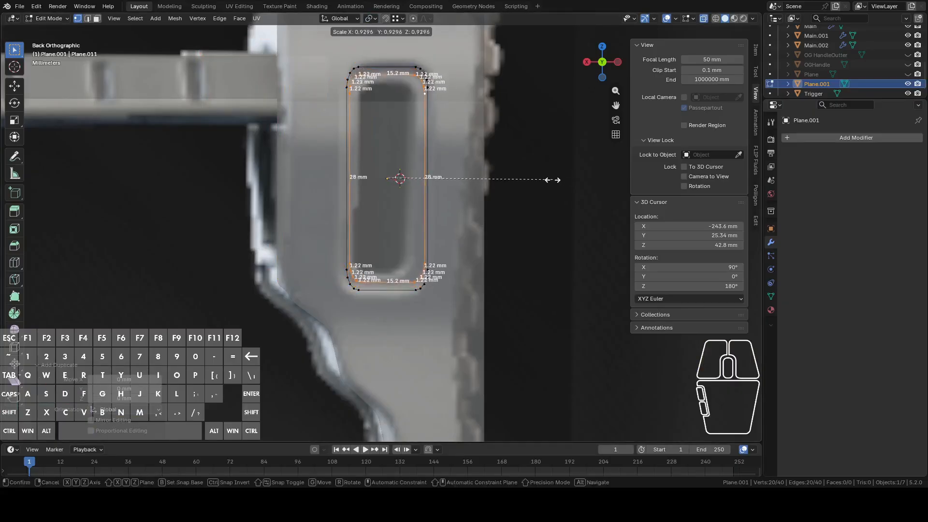
pyautogui.click(526, 182)
# Stretch the inner outline along Z, moving its lower end down and its upper end up, to straight sides of about 25.5 mm
pyautogui.moveTo(350, 231); pyautogui.dragTo(425, 278)
pyautogui.press('g')
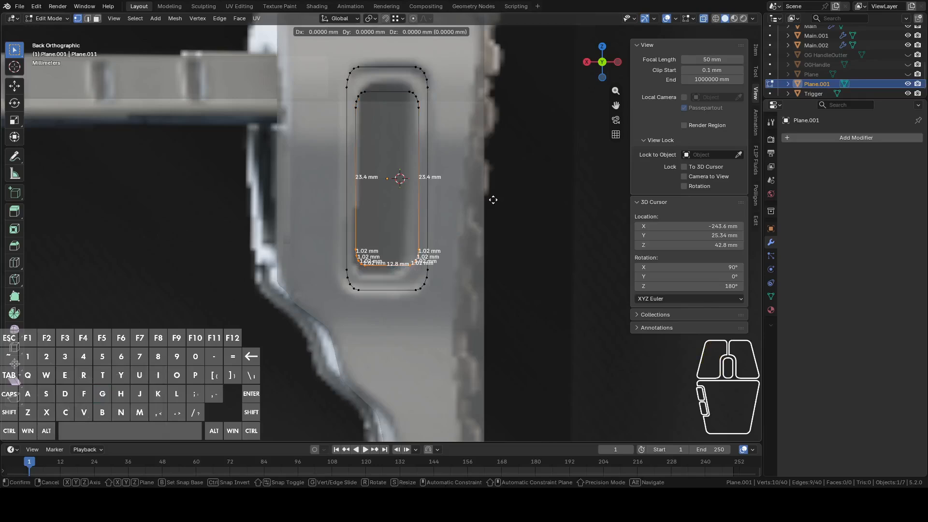
pyautogui.press('z')
pyautogui.click(490, 207)
pyautogui.moveTo(358, 81); pyautogui.dragTo(426, 135)
pyautogui.press('g')
pyautogui.press('z')
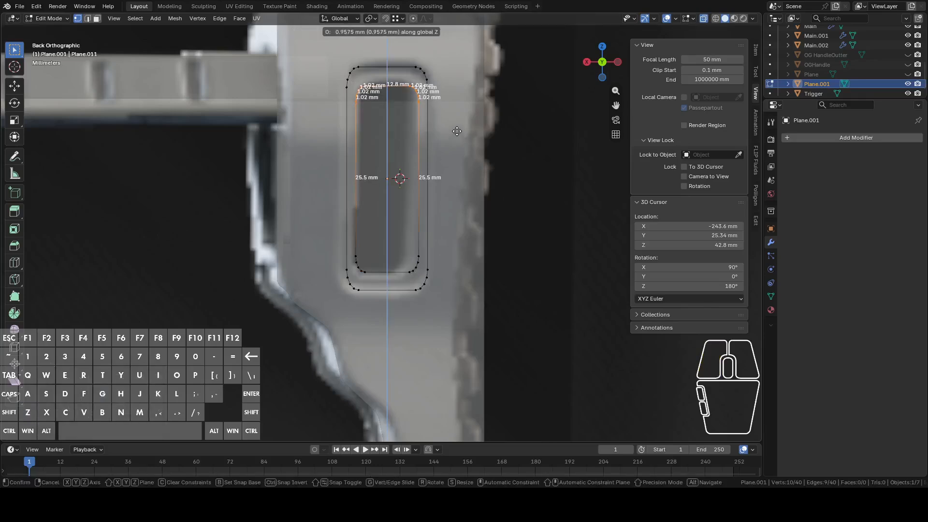
pyautogui.click(458, 140)
# Add a circle to the slot outline mesh with a radius value of 20 and 100 vertices
pyautogui.scroll(-3, 456, 144)
pyautogui.scroll(2, 430, 172)
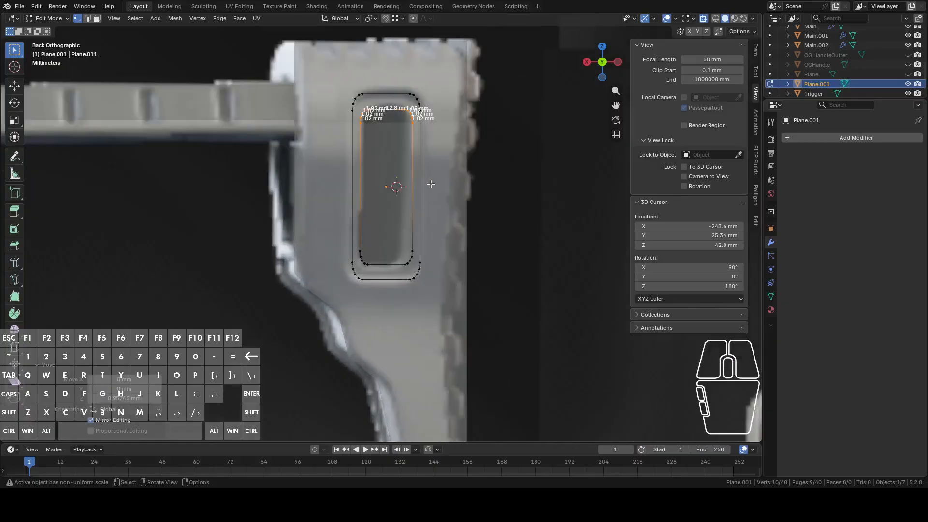
pyautogui.scroll(-4, 450, 191)
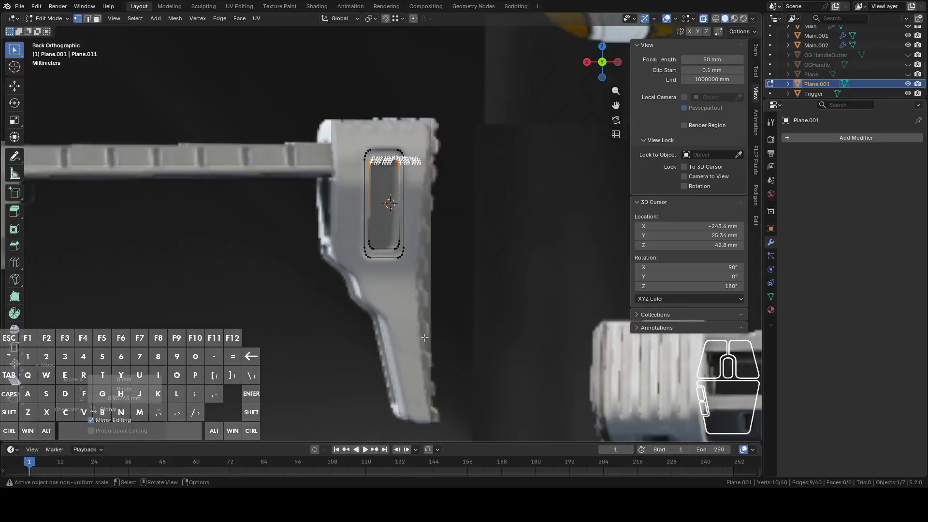
pyautogui.press('shift')
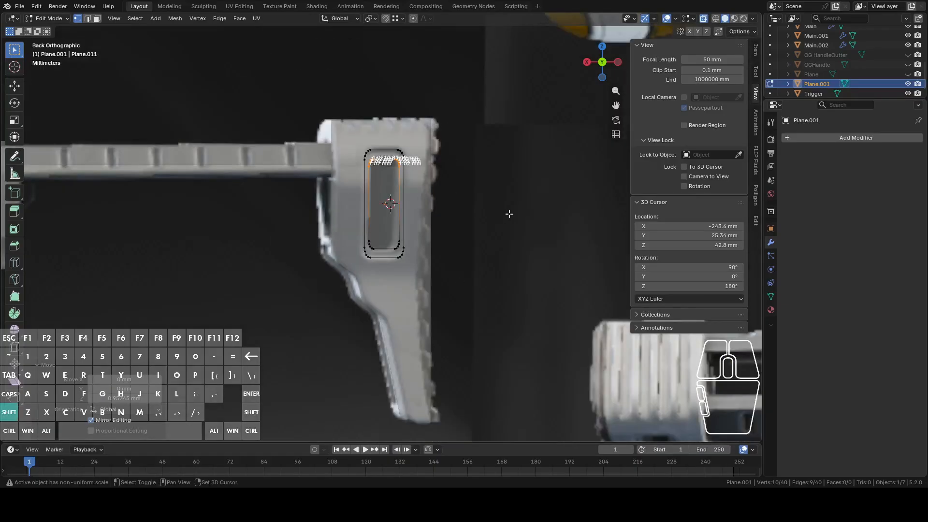
pyautogui.hotkey('shift', 'a')
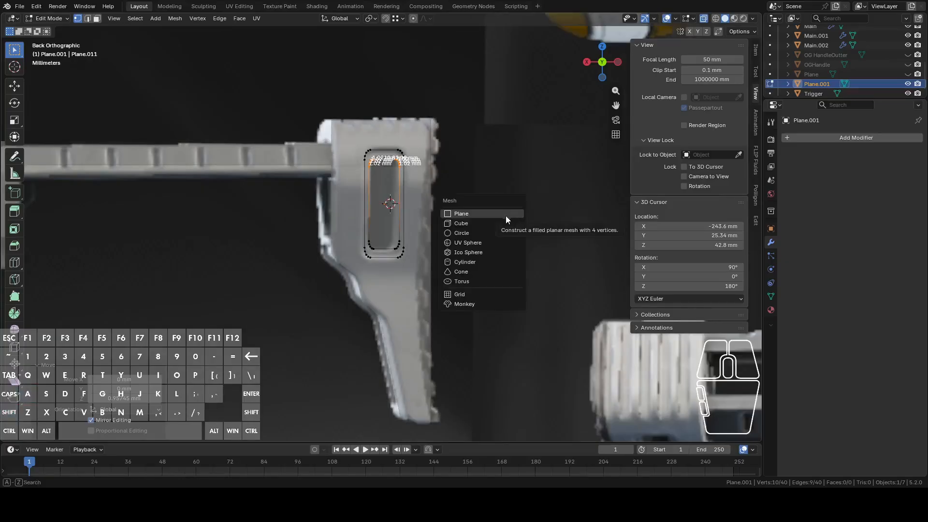
pyautogui.click(486, 230)
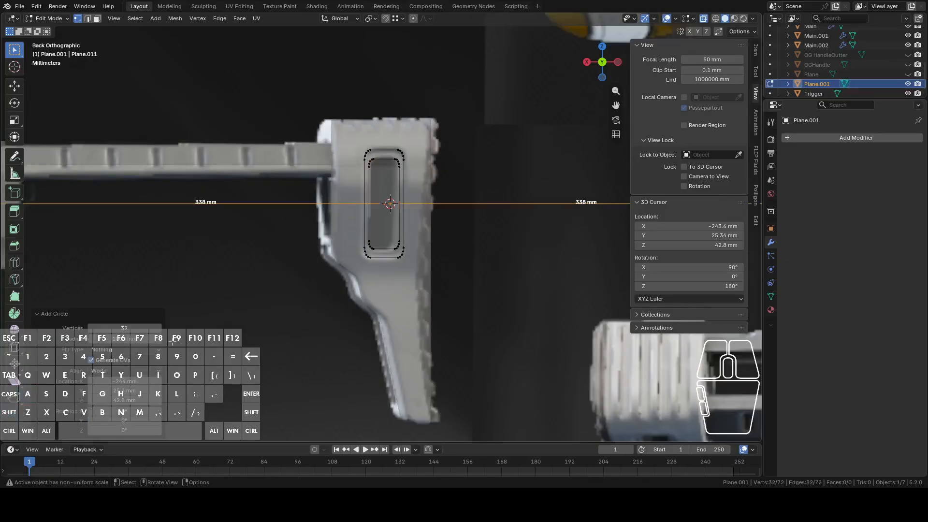
pyautogui.click(122, 344)
pyautogui.write('20')
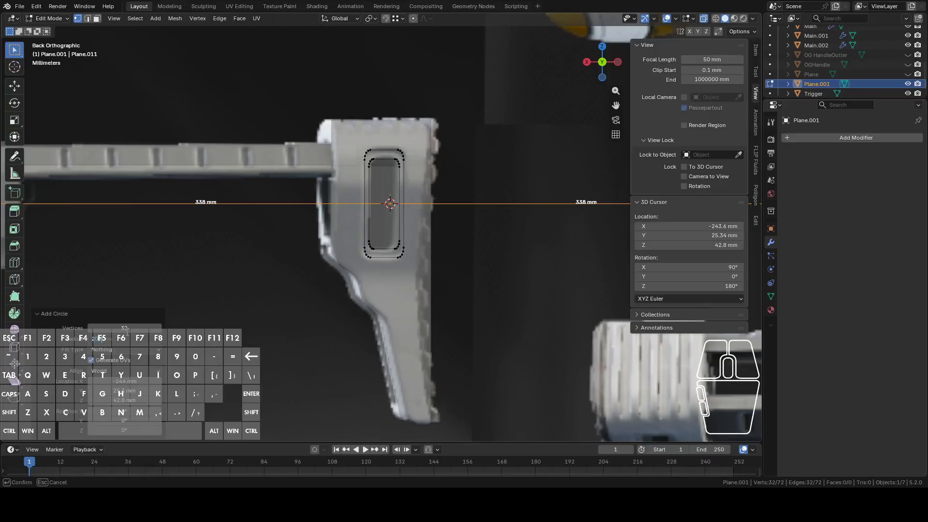
pyautogui.press('Return')
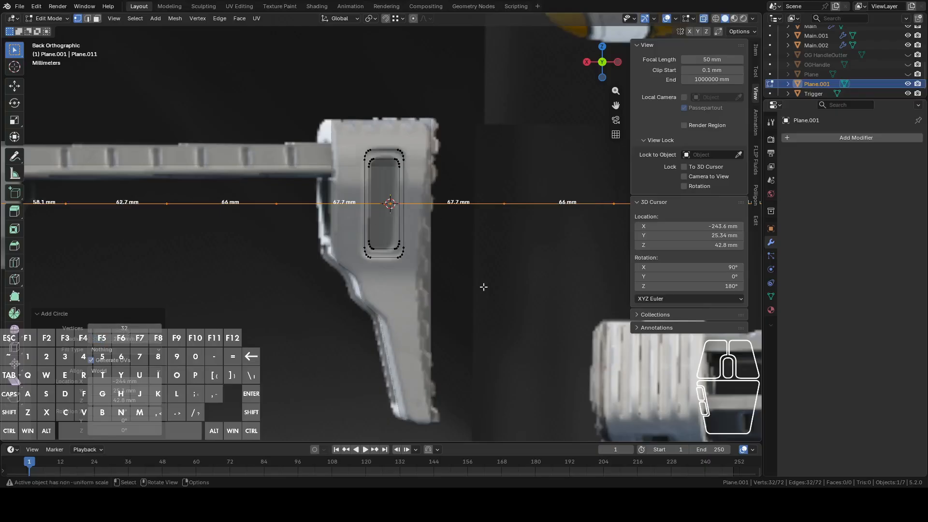
pyautogui.click(114, 328)
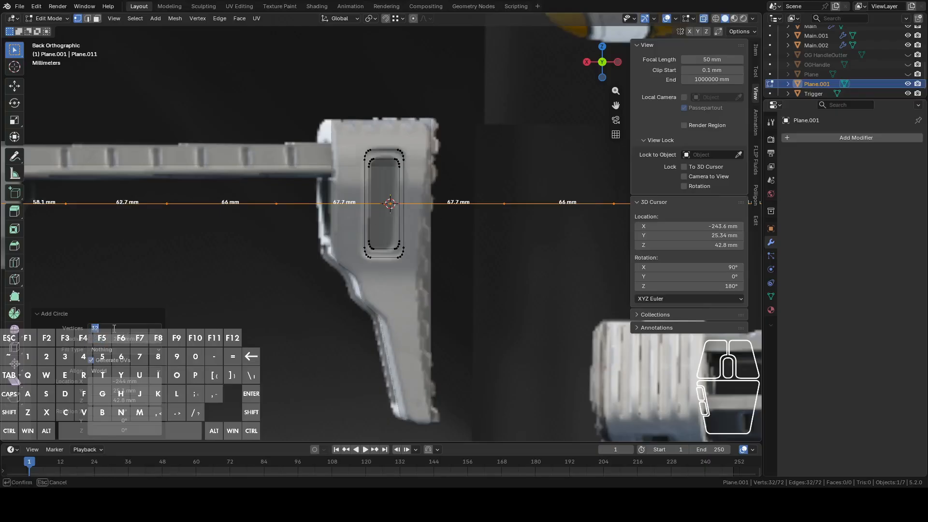
pyautogui.press('Return')
# Rotate the new circle by -90° about the global X axis so it faces the back view
pyautogui.press('r')
pyautogui.press('x')
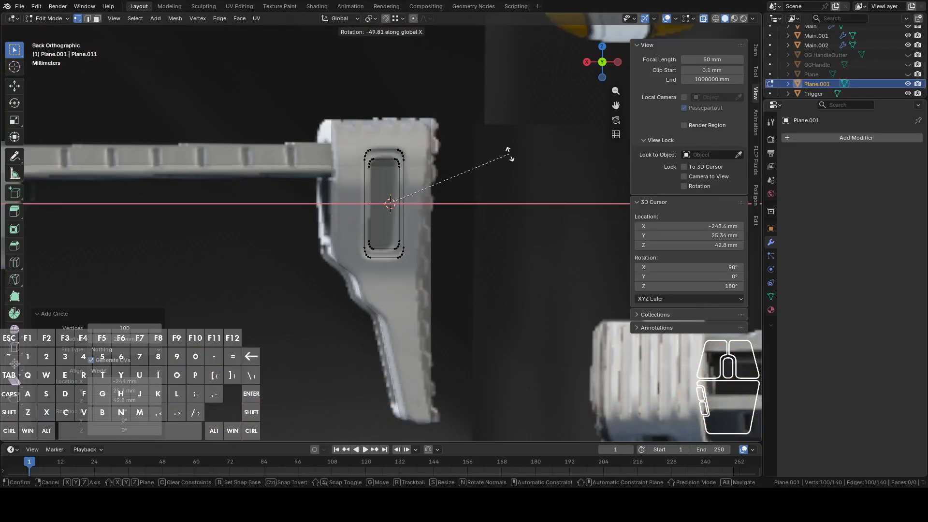
pyautogui.write('-90')
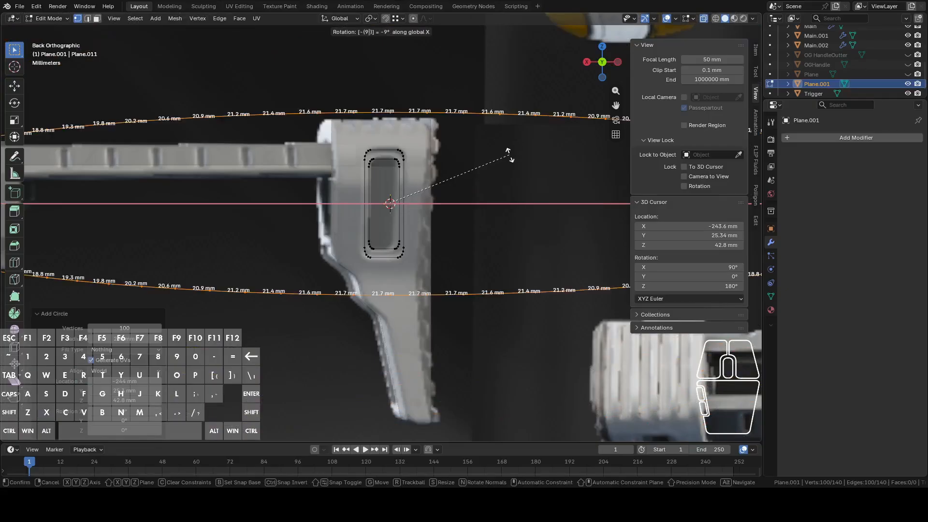
pyautogui.press('Return')
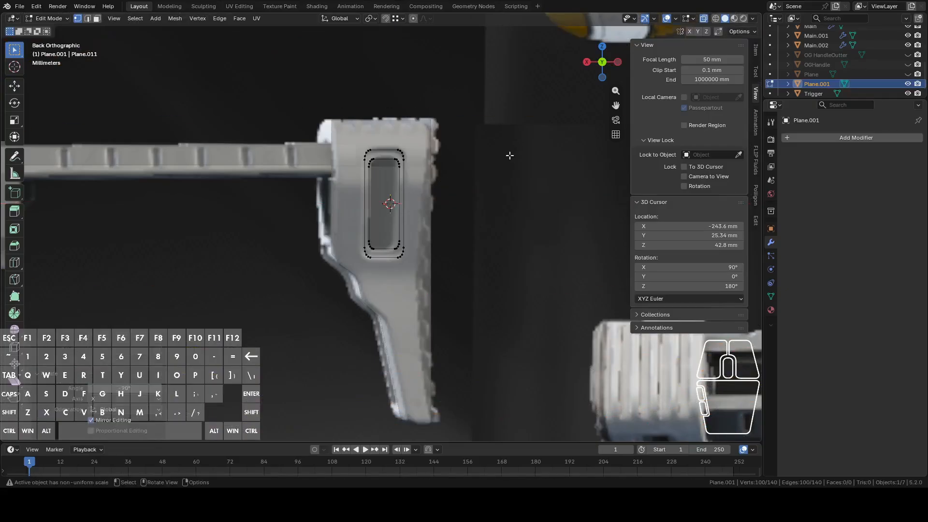
# Scale the circle uniformly to about 0.53 and narrow it along X to about 0.45, forming a tall ellipse
pyautogui.press('4')
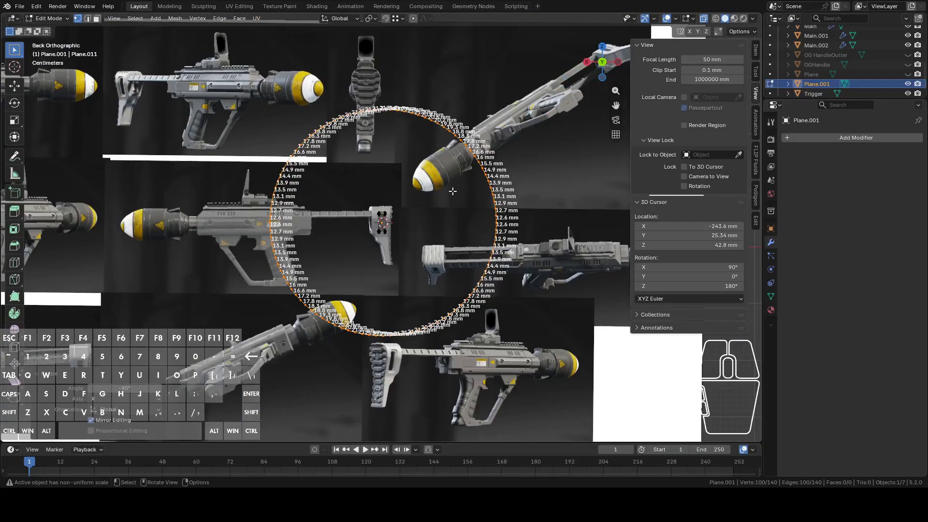
pyautogui.scroll(6, 453, 190)
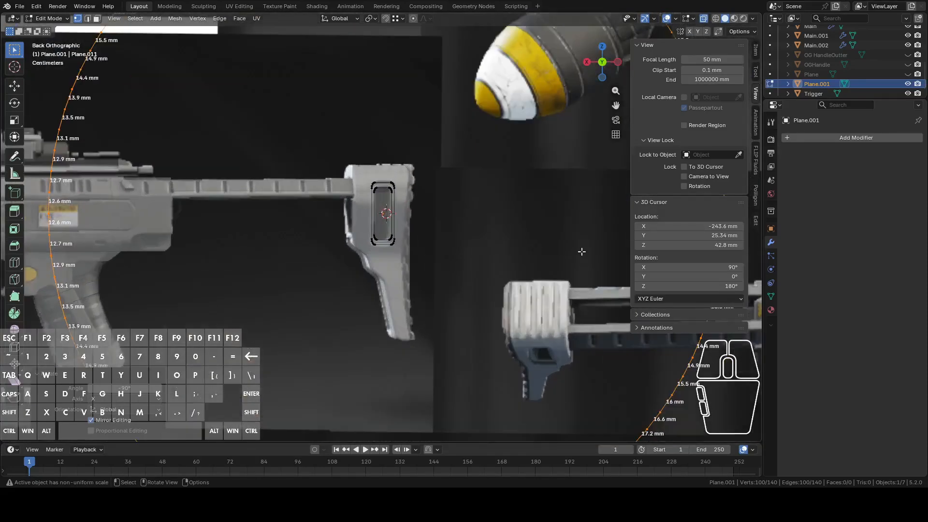
pyautogui.press('s')
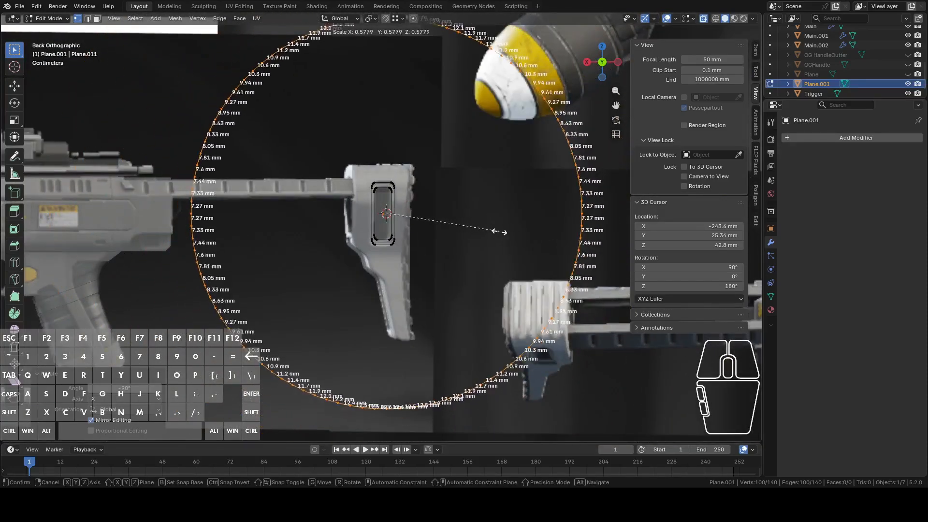
pyautogui.click(490, 229)
pyautogui.press('s')
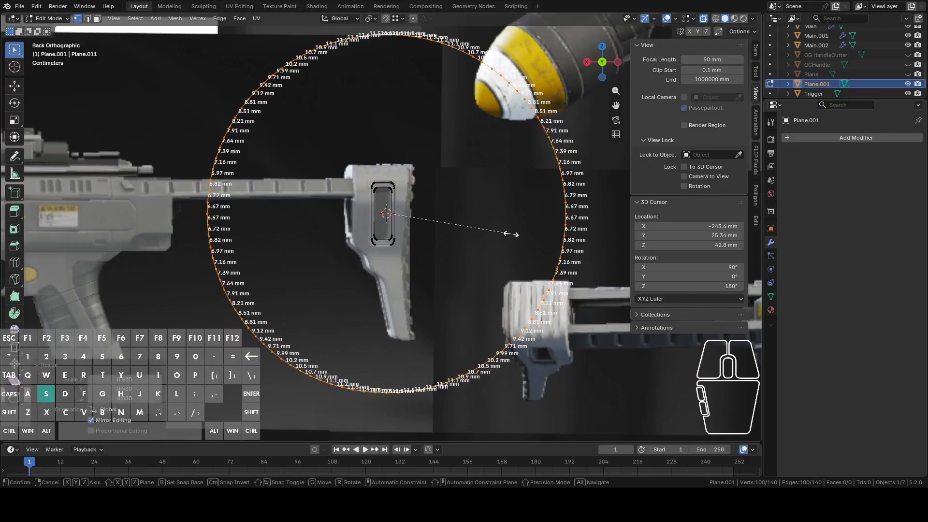
pyautogui.press('x')
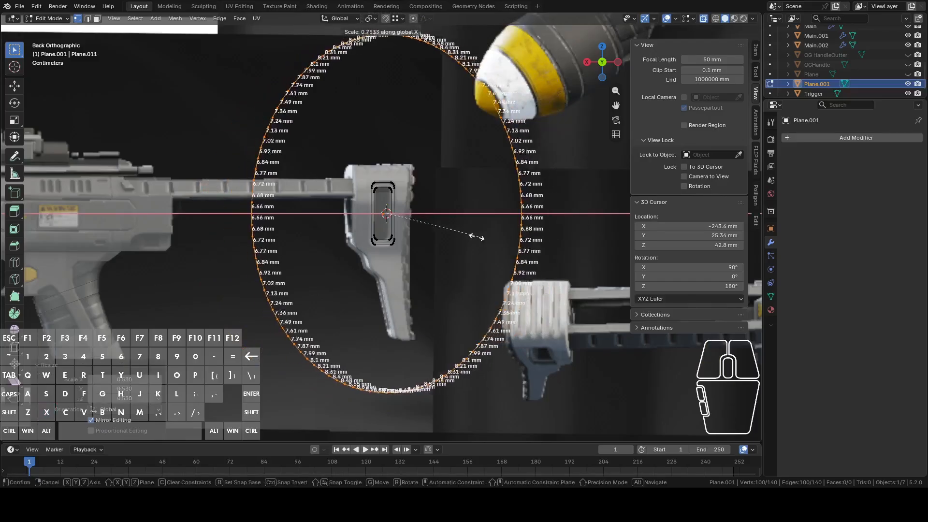
pyautogui.click(439, 237)
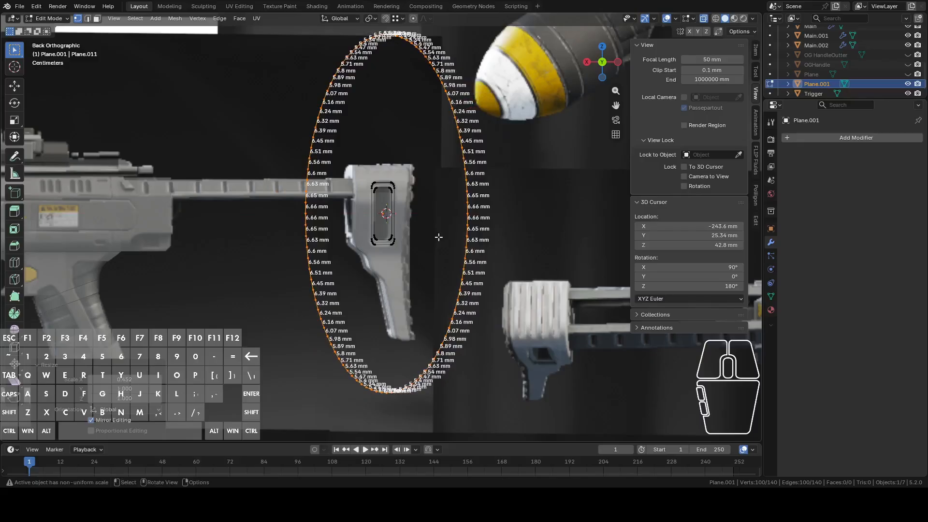
# Move the ellipse about 60 mm along negative X and about 20 mm down so its near side follows the stock's rear edge
pyautogui.press('g')
pyautogui.press('y')
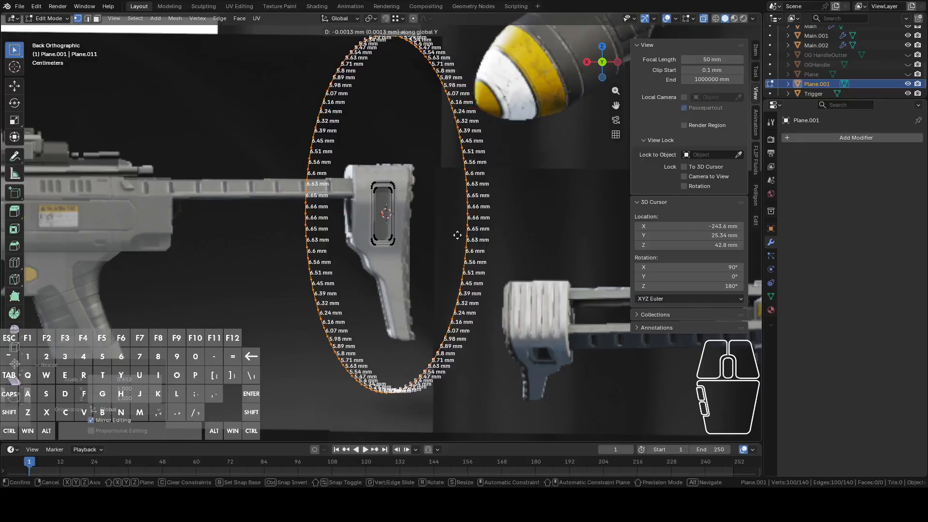
pyautogui.press('x')
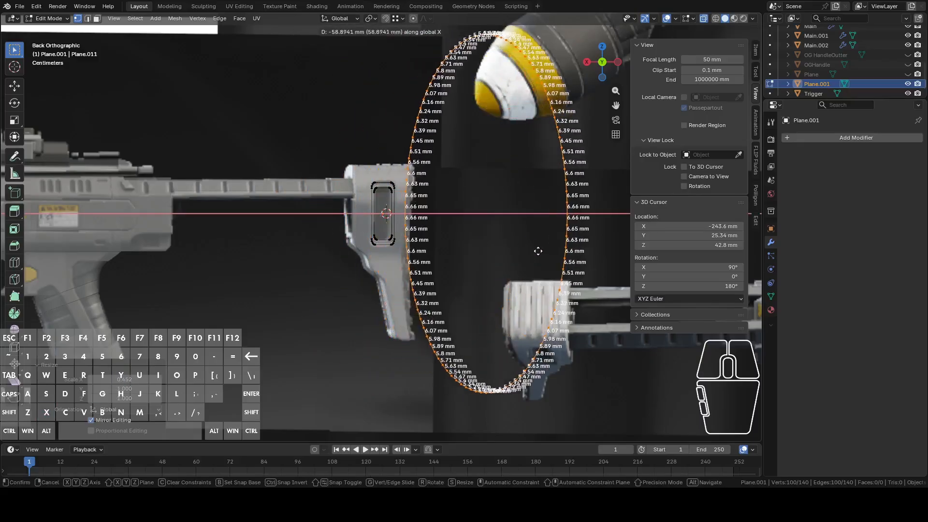
pyautogui.click(539, 252)
pyautogui.scroll(3, 528, 241)
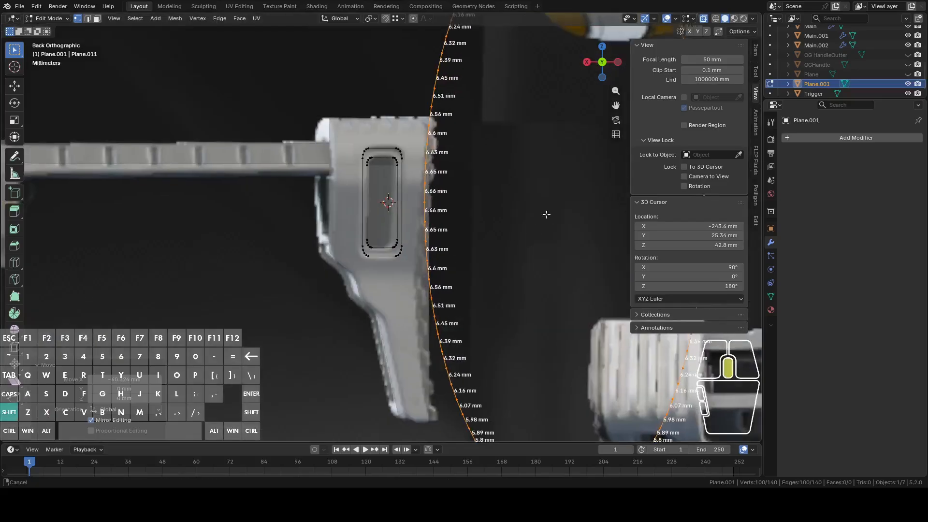
pyautogui.keyDown('shift'); pyautogui.moveTo(554, 218); pyautogui.dragTo(519, 187, button='middle'); pyautogui.keyUp('shift')
pyautogui.press('g')
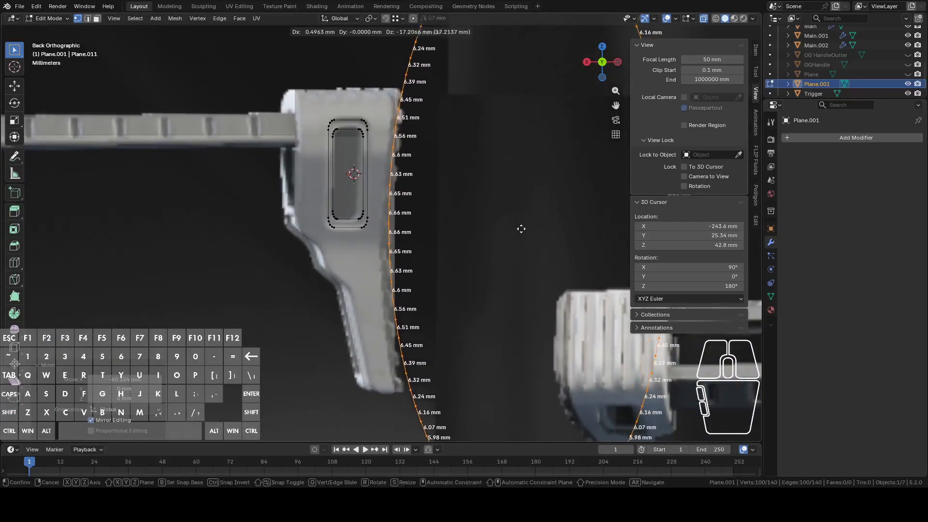
pyautogui.click(521, 234)
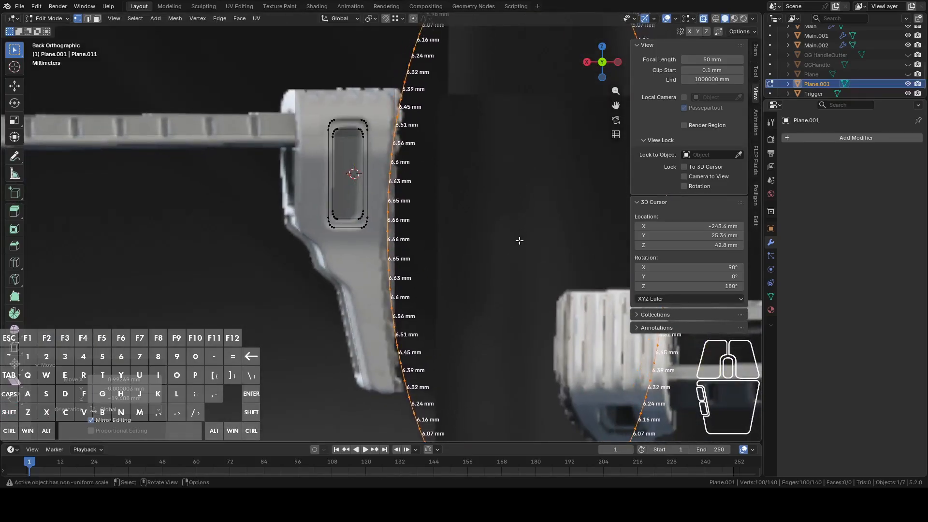
# Scale and move the large circle in Plane.001 so its arc follows the stock's curved rear edge in the reference image
pyautogui.press('s')
pyautogui.click(537, 246)
pyautogui.press('g')
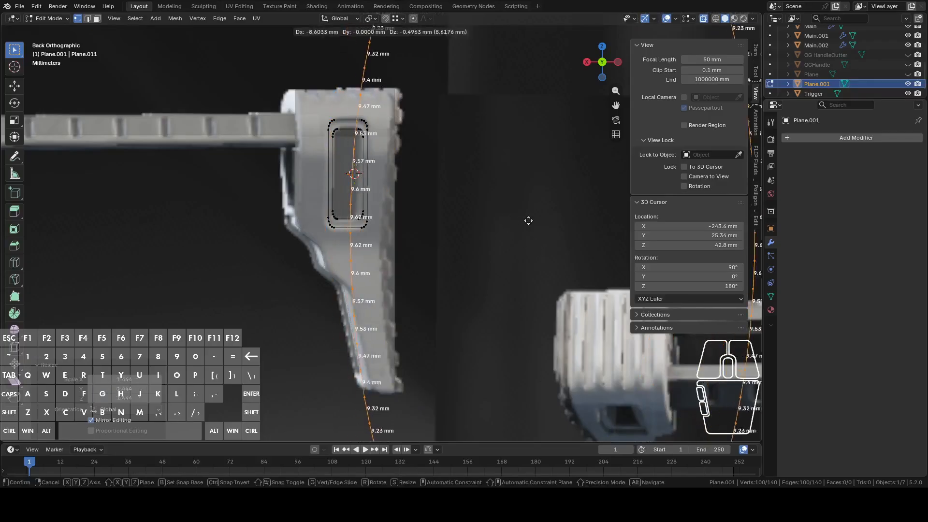
pyautogui.click(563, 237)
pyautogui.press('s')
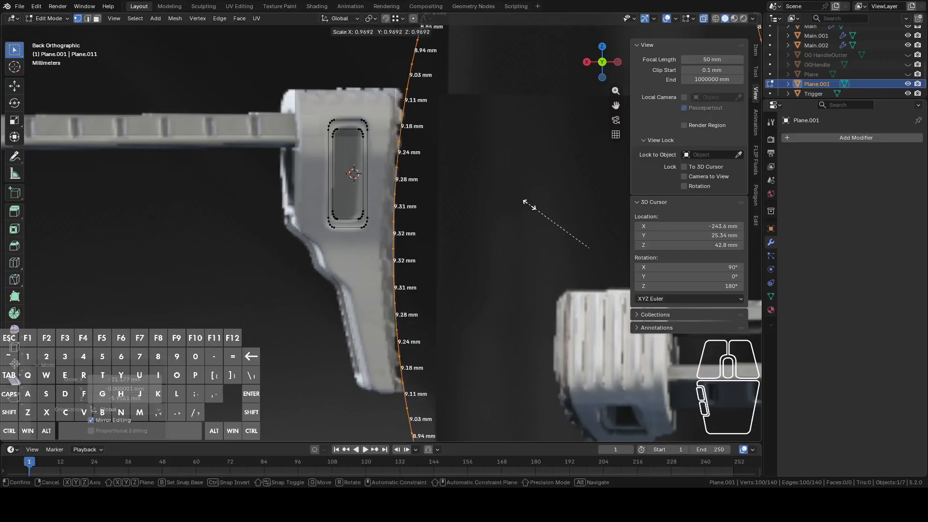
pyautogui.click(523, 208)
pyautogui.press('g')
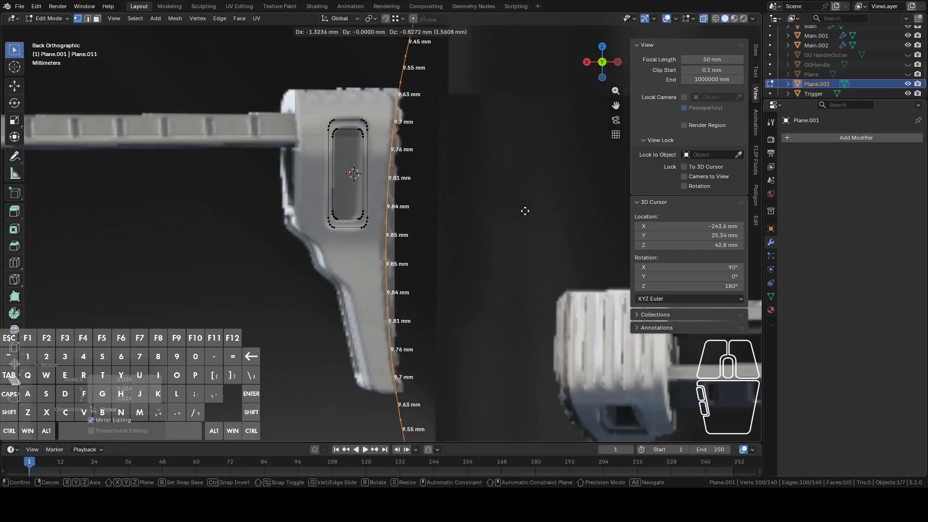
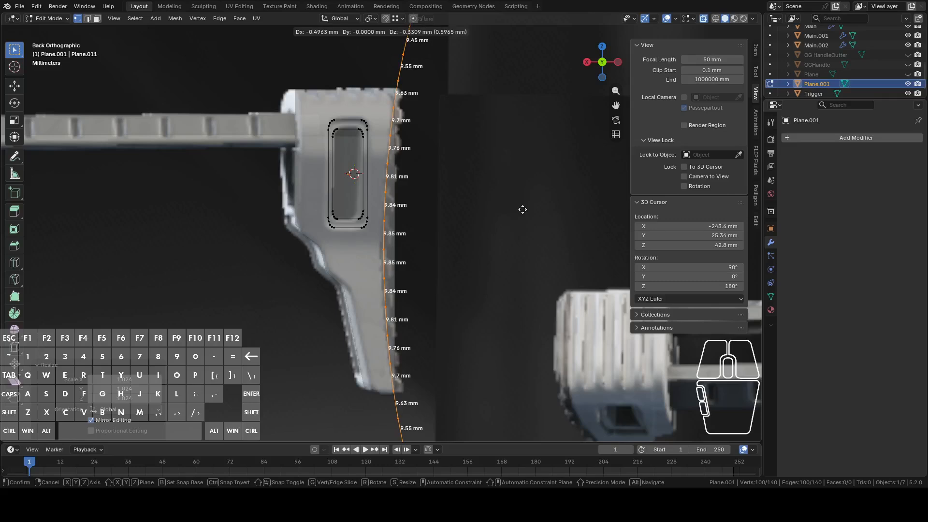
pyautogui.press('shift')
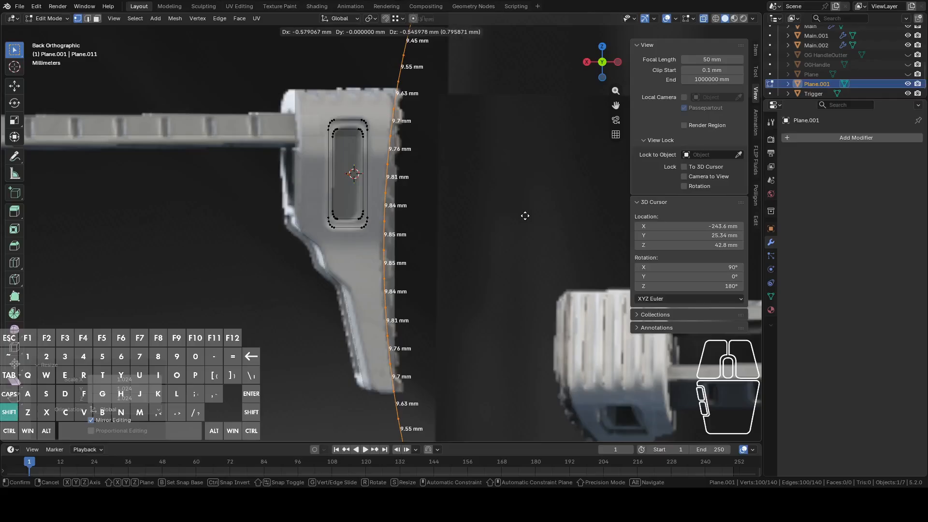
pyautogui.click(524, 215)
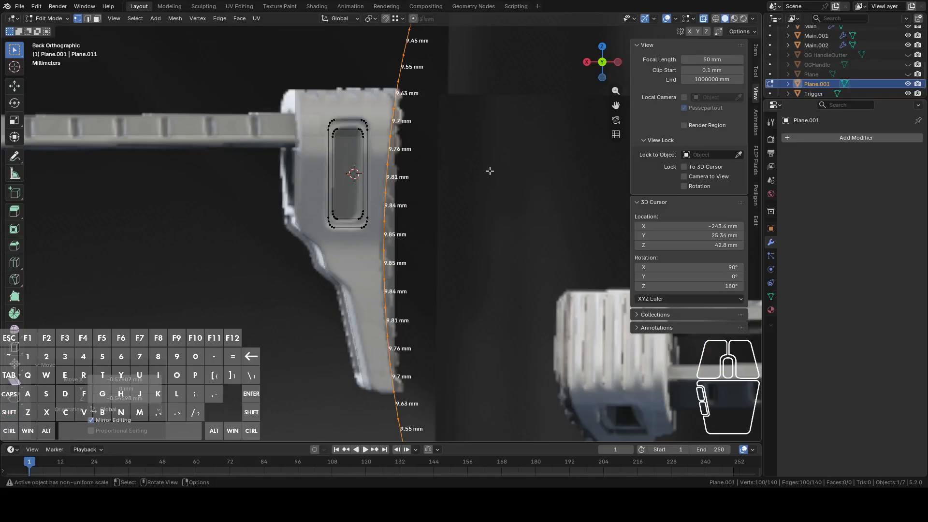
pyautogui.scroll(-3, 490, 171)
pyautogui.press('Tab')
# Move the Plane.001 cutter outlines along the Y axis, clear of the stock body's side face
pyautogui.moveTo(405, 182); pyautogui.dragTo(443, 197, button='middle')
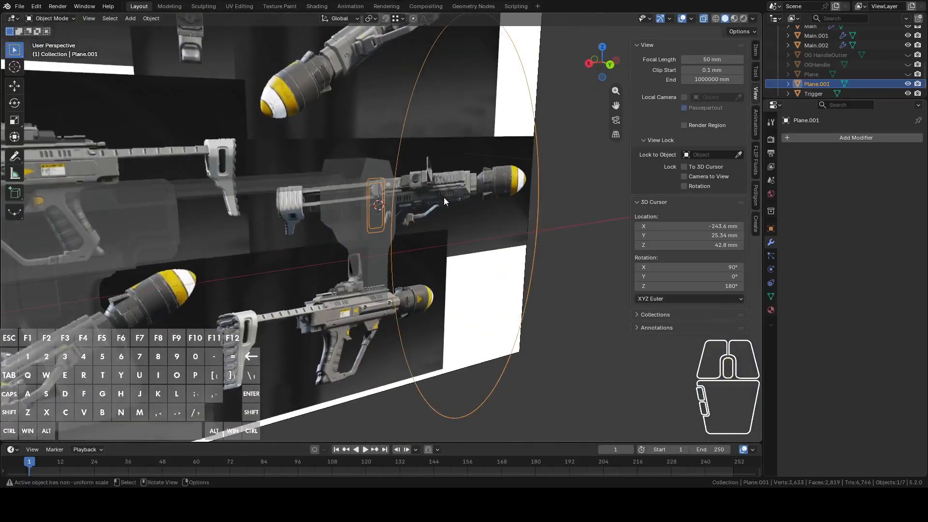
pyautogui.click(358, 169)
pyautogui.moveTo(360, 168); pyautogui.dragTo(500, 226, button='middle')
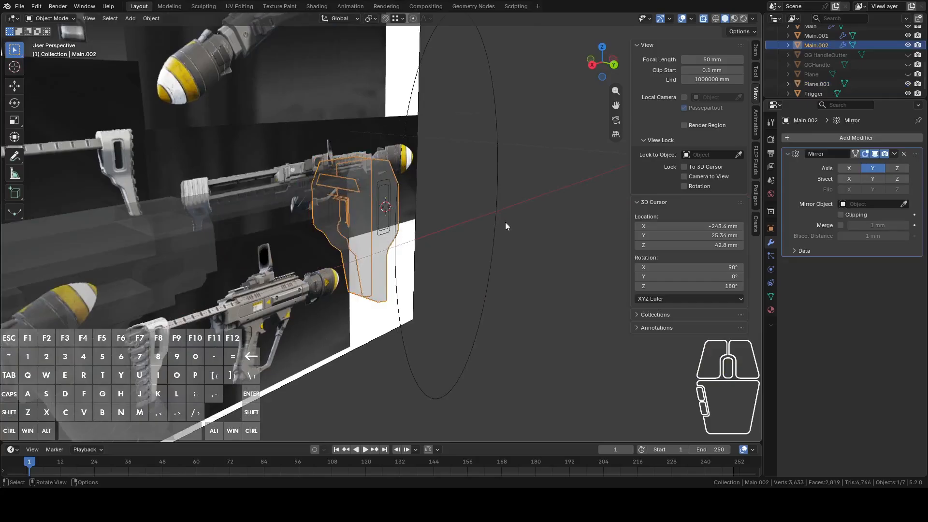
pyautogui.moveTo(396, 193); pyautogui.dragTo(437, 215, button='middle')
pyautogui.click(438, 212)
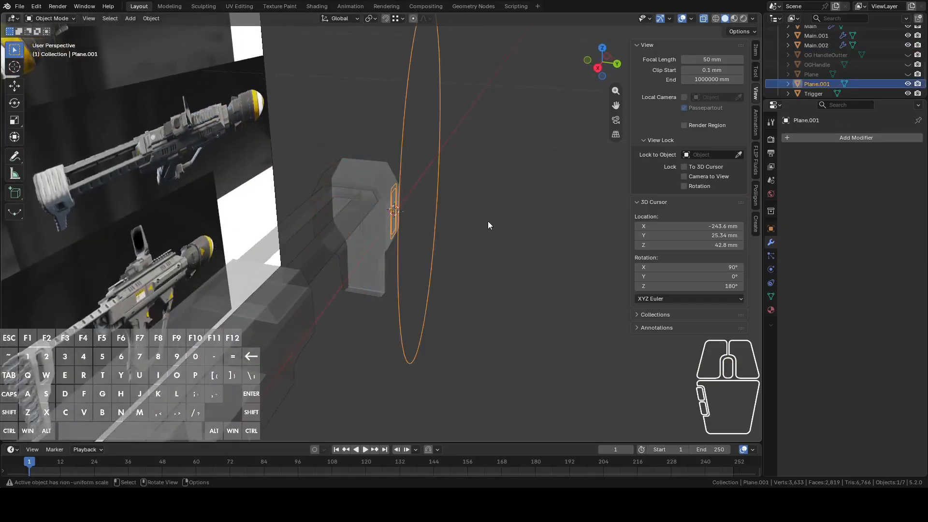
pyautogui.press('g')
pyautogui.press('y')
pyautogui.click(509, 222)
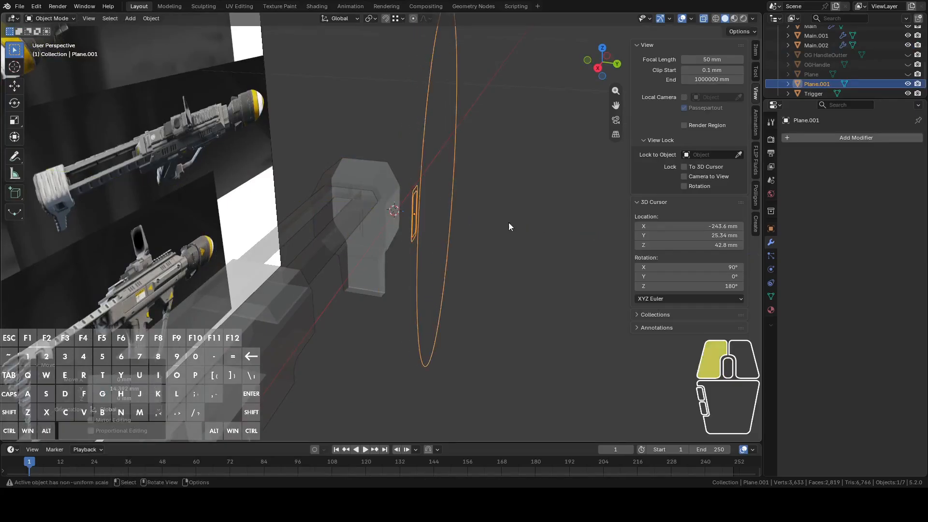
# Knife-project the Plane.001 circle and slot outlines onto the Main.002 stock mesh from the back view, with Cut Through enabled
pyautogui.click(382, 170)
pyautogui.moveTo(514, 189); pyautogui.dragTo(495, 188, button='middle')
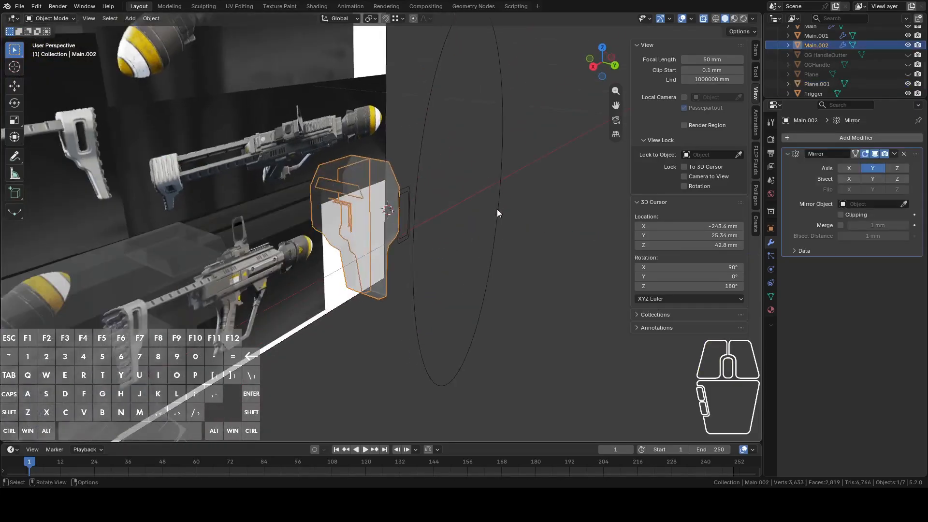
pyautogui.press('Tab')
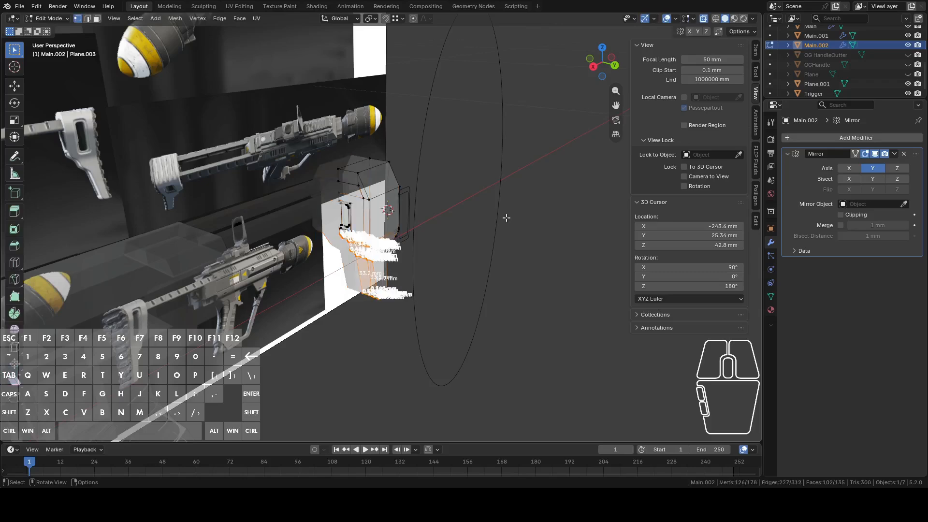
pyautogui.keyDown('ctrl'); pyautogui.click(502, 213); pyautogui.keyUp('ctrl')
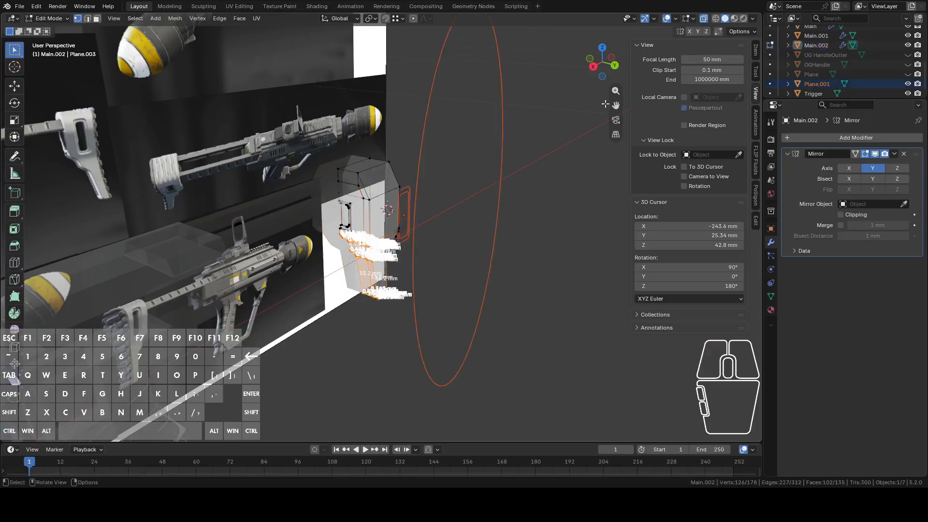
pyautogui.click(615, 66)
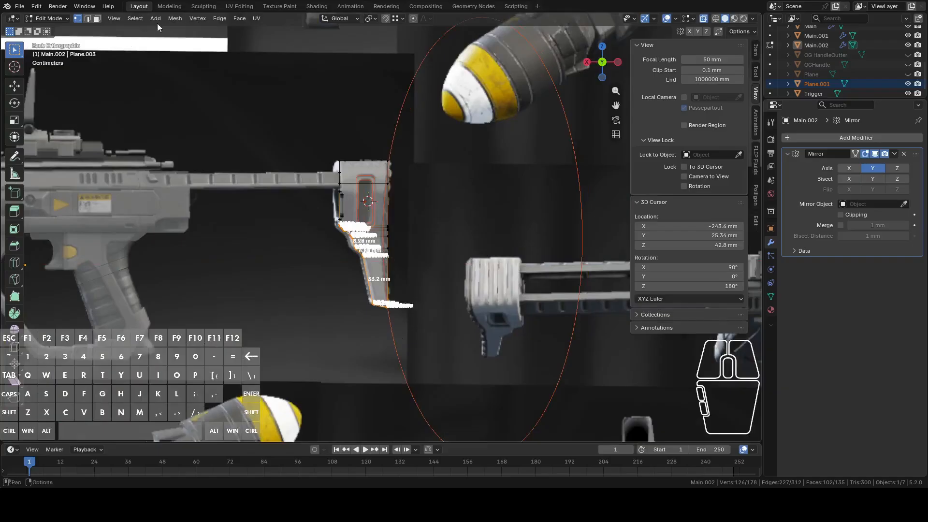
pyautogui.click(173, 18)
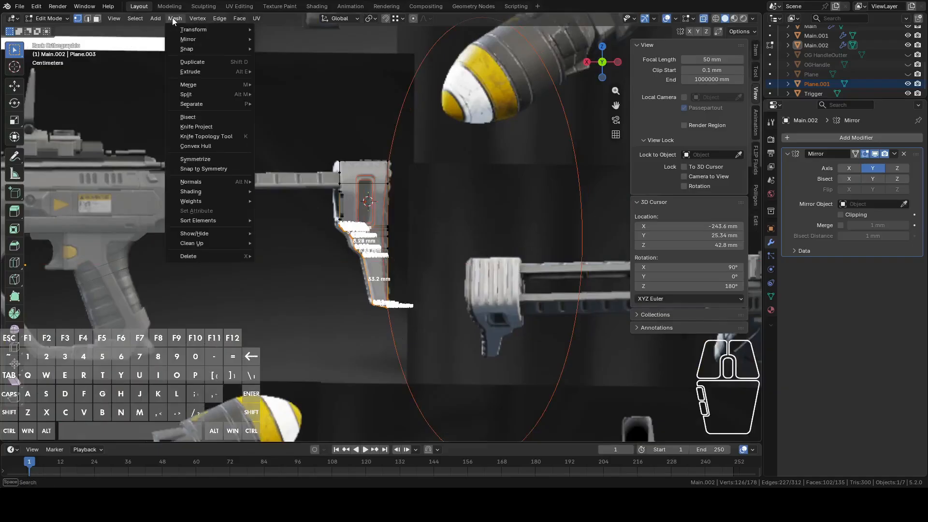
pyautogui.click(198, 127)
pyautogui.click(124, 431)
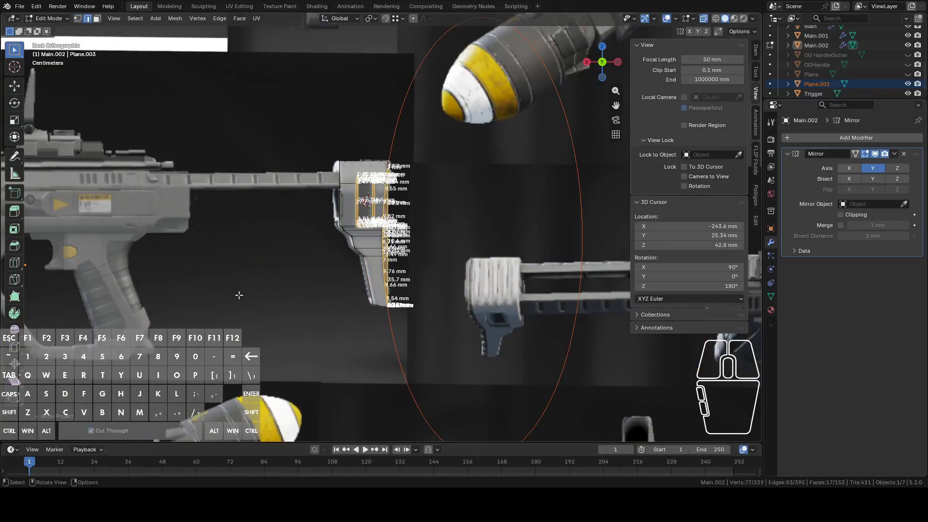
# Examine the projected cut lines around the slot and along the rear edge of the stock
pyautogui.scroll(6, 266, 262)
pyautogui.scroll(-4, 315, 218)
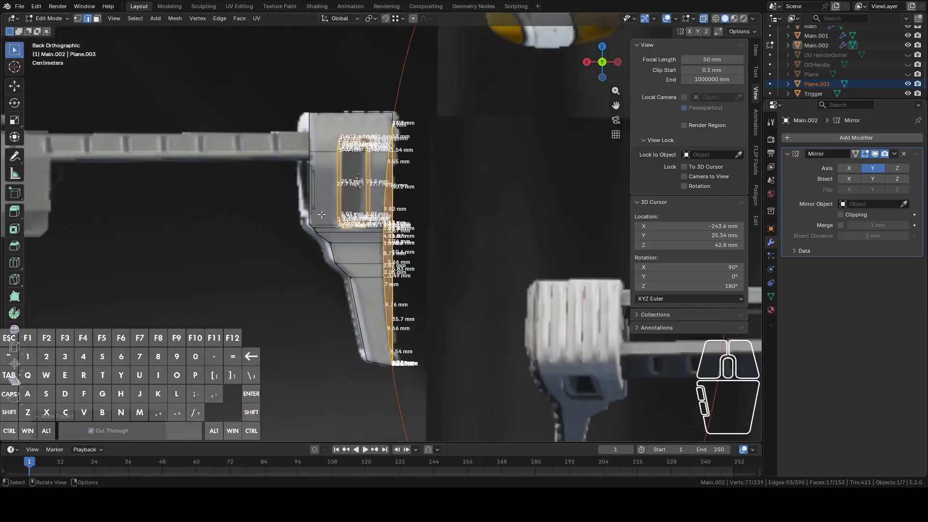
pyautogui.scroll(4, 314, 218)
pyautogui.scroll(-3, 455, 276)
pyautogui.scroll(3, 452, 268)
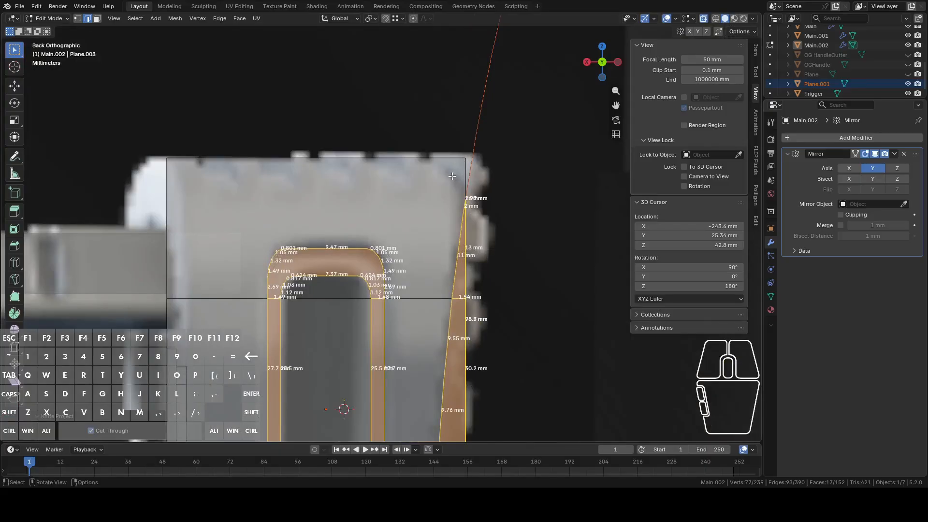
pyautogui.scroll(-4, 472, 216)
pyautogui.keyDown('shift'); pyautogui.moveTo(472, 216); pyautogui.dragTo(437, 162, button='middle'); pyautogui.keyUp('shift')
pyautogui.scroll(4, 419, 223)
pyautogui.scroll(-5, 419, 224)
pyautogui.scroll(3, 420, 221)
# Rename the Plane.001 cutter object as ButtCutter and hide it
pyautogui.press('Tab')
pyautogui.moveTo(420, 248); pyautogui.dragTo(481, 222, button='middle')
pyautogui.click(551, 185)
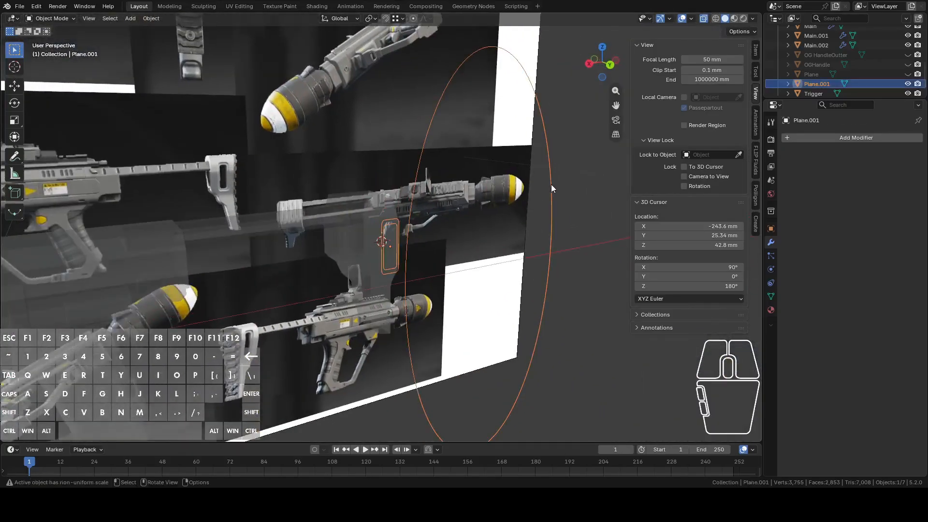
pyautogui.doubleClick(816, 83)
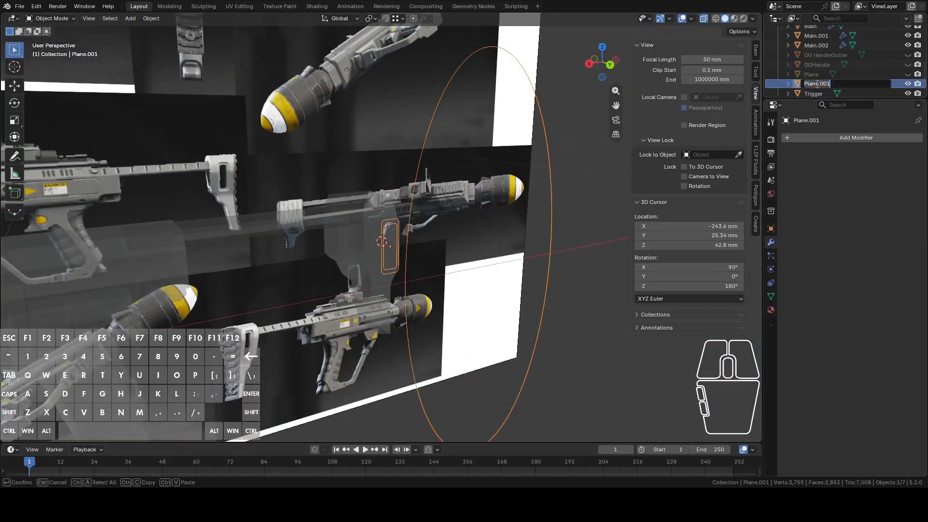
pyautogui.write('ButtCutter')
pyautogui.press('Return')
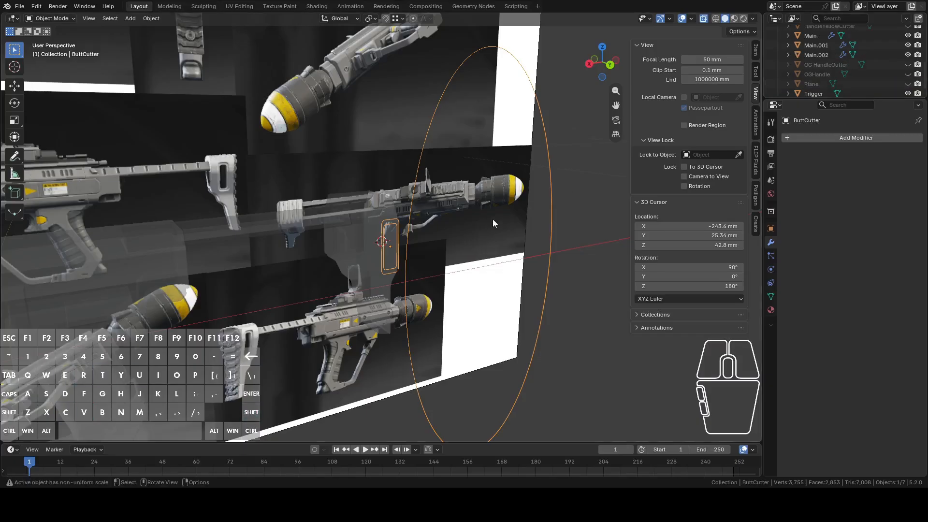
pyautogui.press('h')
# Delete the Main.002 vertices lying behind the projected arc, from the stock's top rear corner to its rounded bottom corner
pyautogui.scroll(2, 477, 242)
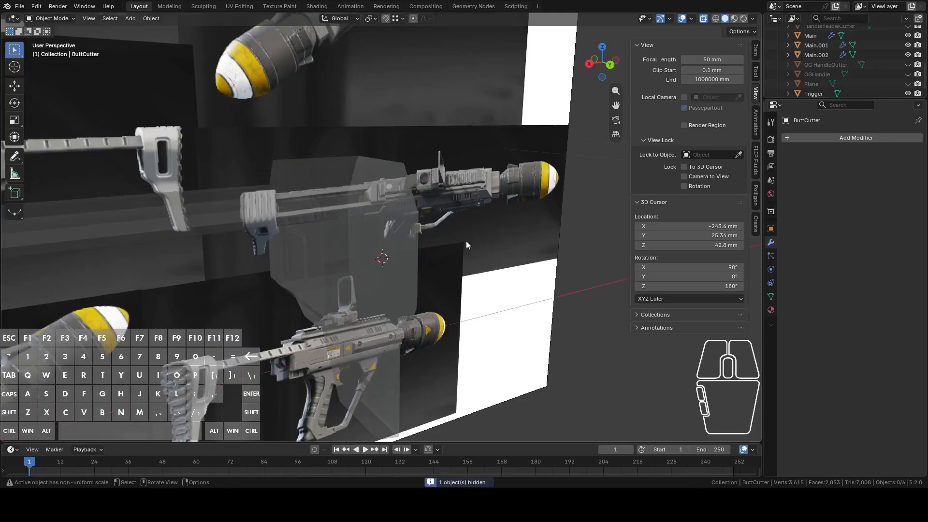
pyautogui.click(419, 251)
pyautogui.press('Tab')
pyautogui.press('ctrl+KP_1')
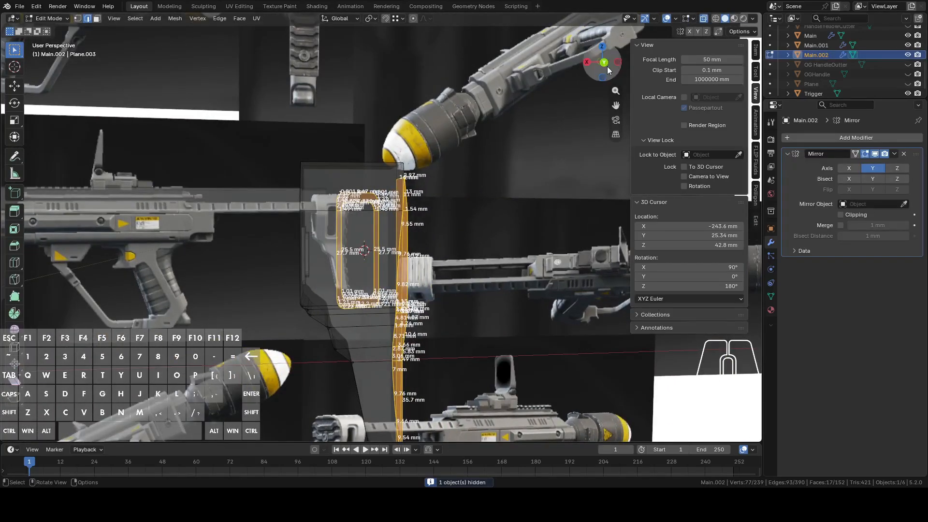
pyautogui.scroll(2, 597, 113)
pyautogui.scroll(3, 499, 290)
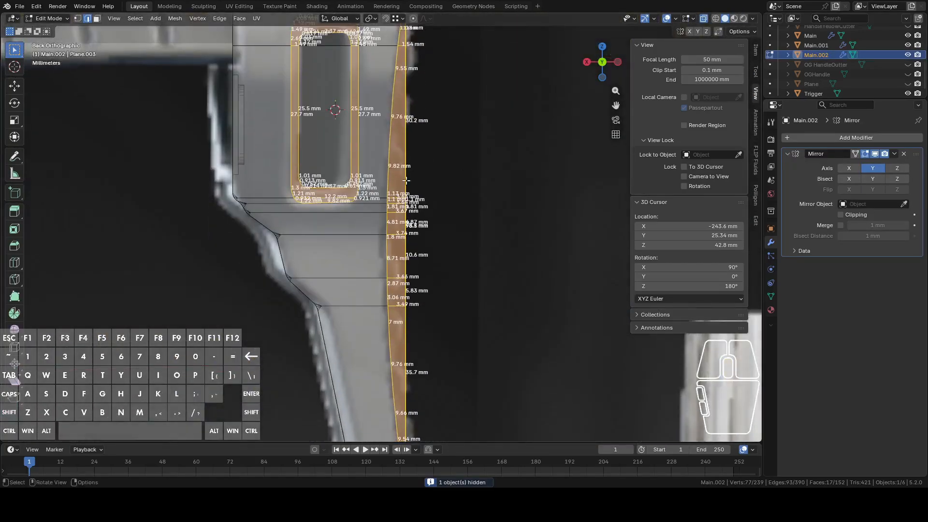
pyautogui.click(414, 198)
pyautogui.press('c')
pyautogui.moveTo(410, 218)
pyautogui.mouseDown()
pyautogui.moveTo(408, 210)
pyautogui.moveTo(405, 312)
pyautogui.mouseUp()
pyautogui.moveTo(472, 342)
pyautogui.keyDown('shift'); pyautogui.mouseDown(button='middle')
pyautogui.moveTo(470, 182)
pyautogui.moveTo(478, 145)
pyautogui.mouseUp(button='middle'); pyautogui.keyUp('shift')
pyautogui.keyDown('shift'); pyautogui.moveTo(497, 46); pyautogui.dragTo(468, 369, button='middle'); pyautogui.keyUp('shift')
pyautogui.press('c')
pyautogui.click(390, 196)
pyautogui.press('Escape')
pyautogui.scroll(6, 429, 170)
pyautogui.scroll(-6, 454, 243)
pyautogui.keyDown('shift'); pyautogui.moveTo(412, 136); pyautogui.dragTo(414, 116, button='middle'); pyautogui.keyUp('shift')
pyautogui.scroll(12, 386, 187)
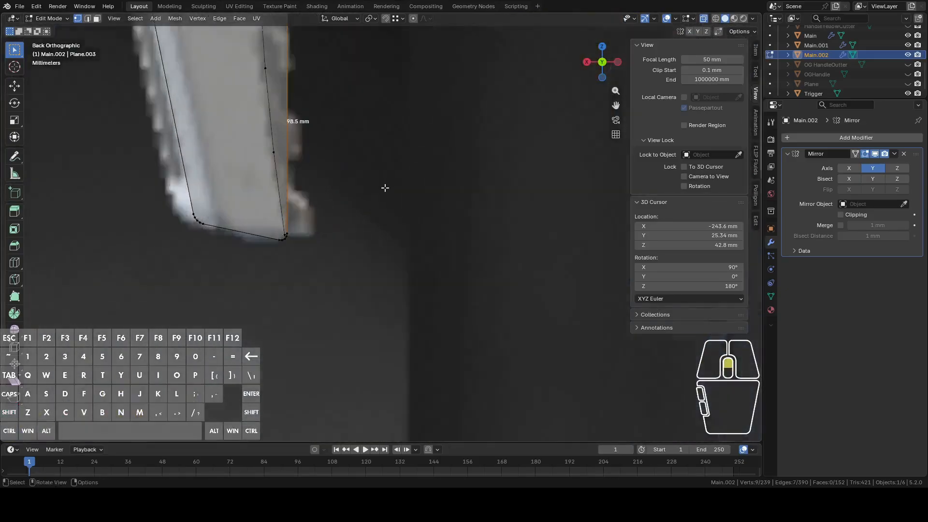
pyautogui.keyDown('shift'); pyautogui.moveTo(327, 189); pyautogui.dragTo(539, 207, button='middle'); pyautogui.keyUp('shift')
pyautogui.scroll(4, 539, 208)
pyautogui.press('c')
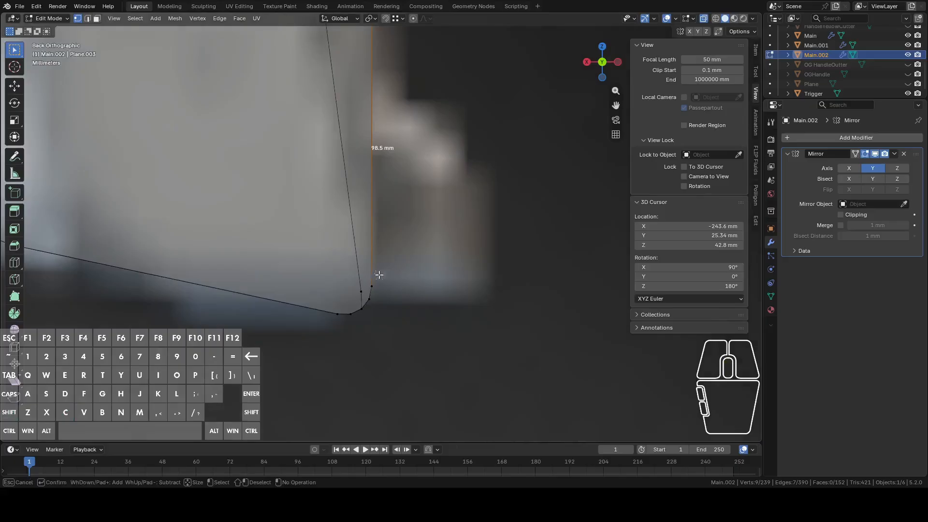
pyautogui.moveTo(373, 287); pyautogui.dragTo(371, 294)
pyautogui.press('Escape')
pyautogui.scroll(-3, 508, 264)
pyautogui.rightClick(506, 264)
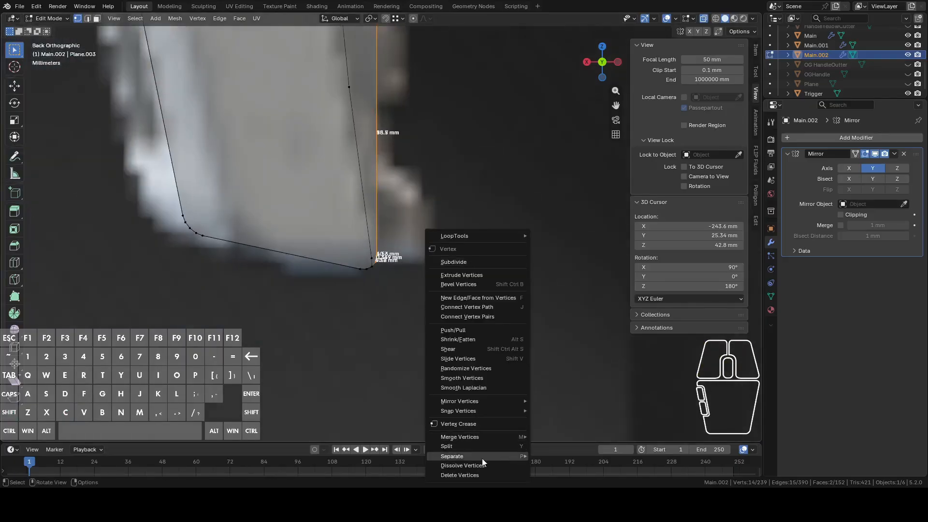
pyautogui.click(476, 474)
# Turn off X-ray display and reopen the Main.002 stock mesh for editing with its rear side in view
pyautogui.scroll(-4, 474, 276)
pyautogui.keyDown('shift'); pyautogui.moveTo(464, 198); pyautogui.dragTo(500, 422, button='middle'); pyautogui.keyUp('shift')
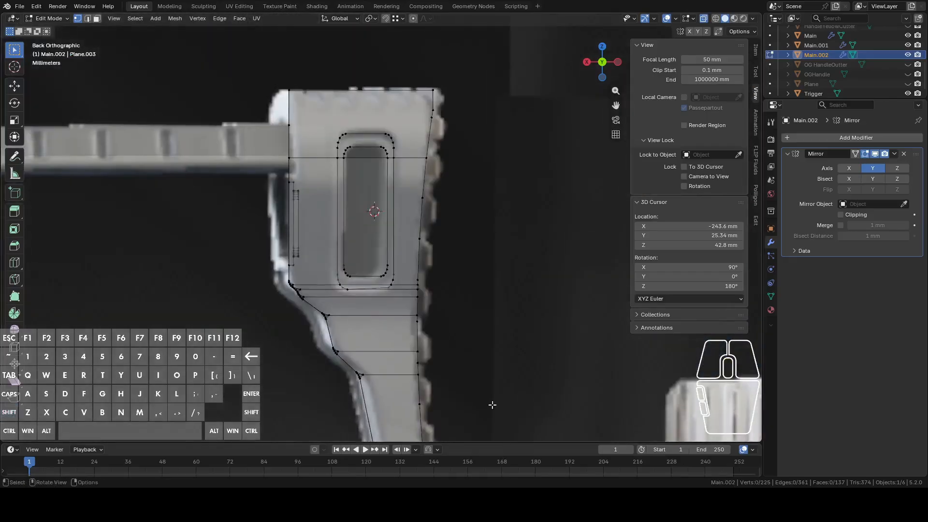
pyautogui.scroll(-4, 500, 421)
pyautogui.press('Tab')
pyautogui.moveTo(470, 321); pyautogui.dragTo(713, 50, button='middle')
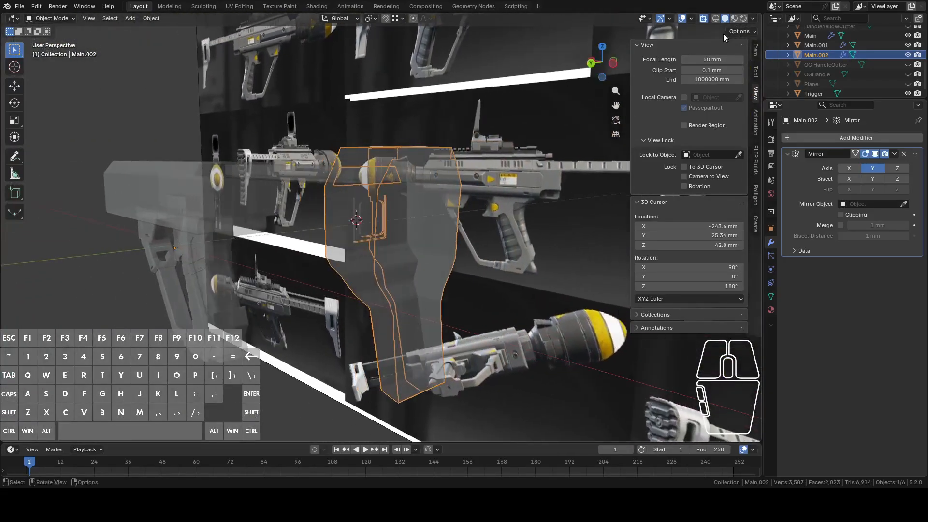
pyautogui.click(703, 18)
pyautogui.scroll(5, 562, 170)
pyautogui.press('Tab')
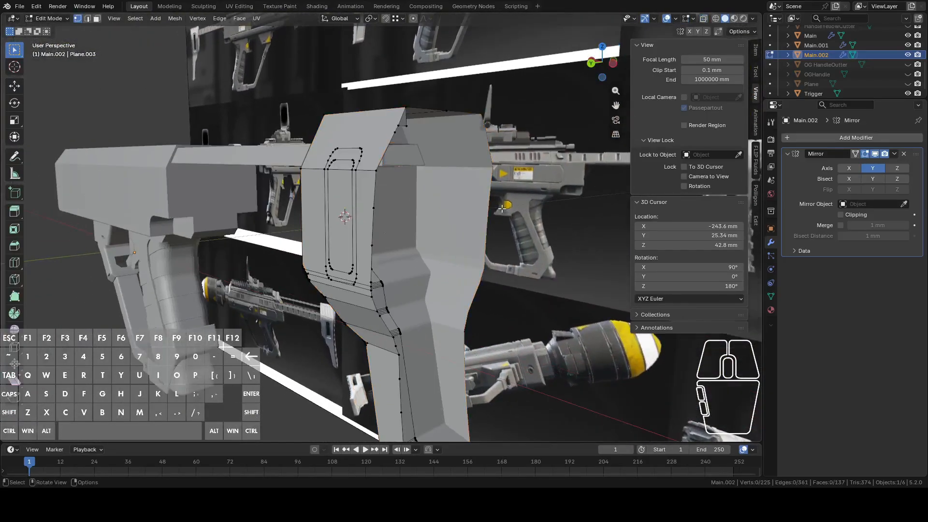
# Delete the leftover vertex near the top of the stock's open rear side
pyautogui.keyDown('alt'); pyautogui.click(387, 160); pyautogui.keyUp('alt')
pyautogui.moveTo(387, 161); pyautogui.dragTo(395, 185, button='middle')
pyautogui.moveTo(463, 190); pyautogui.dragTo(486, 207, button='middle')
pyautogui.scroll(4, 463, 174)
pyautogui.click(415, 76)
pyautogui.moveTo(416, 76); pyautogui.dragTo(532, 130, button='middle')
pyautogui.rightClick(543, 135)
pyautogui.click(516, 210)
# Circle-select the vertices along the stock's open rear edge, from just below the top corner down to the angled transition
pyautogui.moveTo(516, 207); pyautogui.dragTo(413, 145, button='middle')
pyautogui.press('c')
pyautogui.click(413, 148)
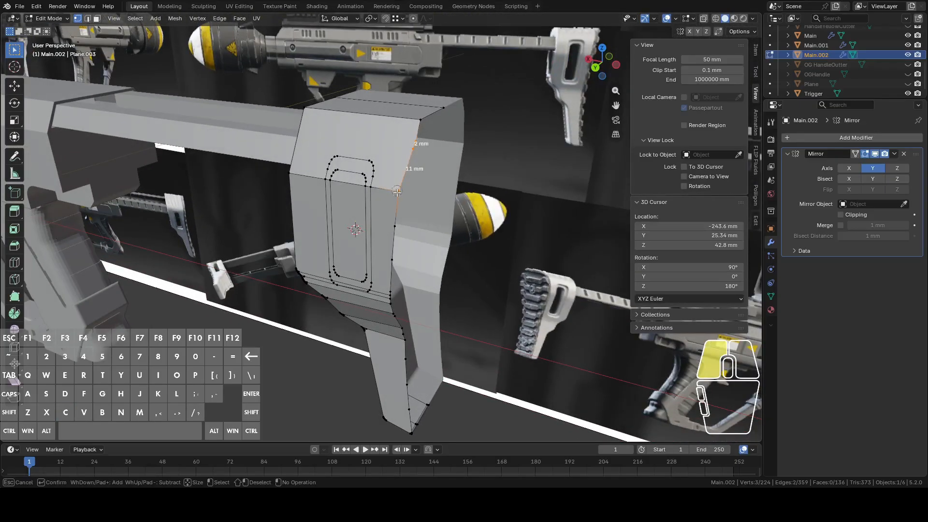
pyautogui.moveTo(391, 240); pyautogui.dragTo(391, 278)
pyautogui.keyDown('shift'); pyautogui.moveTo(391, 278); pyautogui.dragTo(390, 162, button='middle'); pyautogui.keyUp('shift')
pyautogui.moveTo(390, 162); pyautogui.dragTo(405, 242)
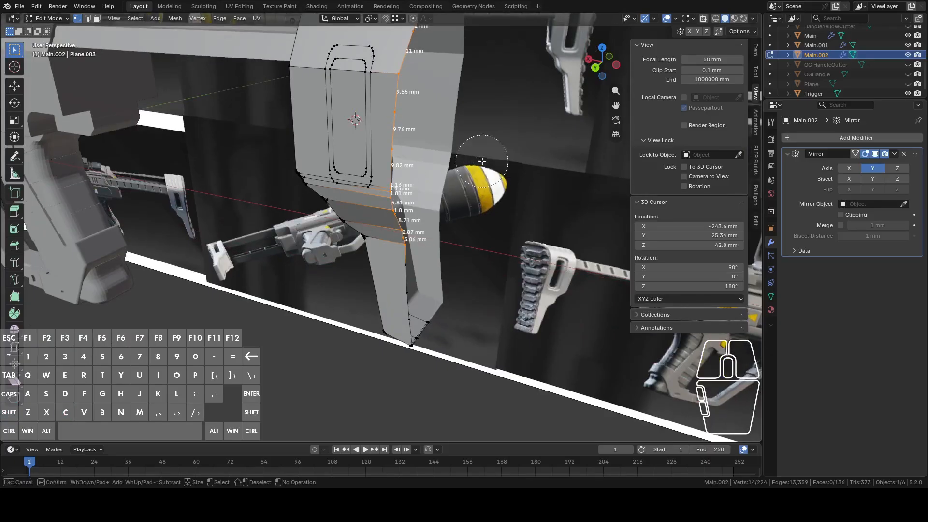
pyautogui.rightClick(423, 224)
# Extend the vertex selection along the rear edge of the narrow lower leg, down to the stock's bottom corner
pyautogui.moveTo(453, 226)
pyautogui.mouseDown(button='middle')
pyautogui.moveTo(472, 205)
pyautogui.moveTo(484, 150)
pyautogui.mouseUp(button='middle')
pyautogui.press('c')
pyautogui.moveTo(451, 216); pyautogui.dragTo(420, 227)
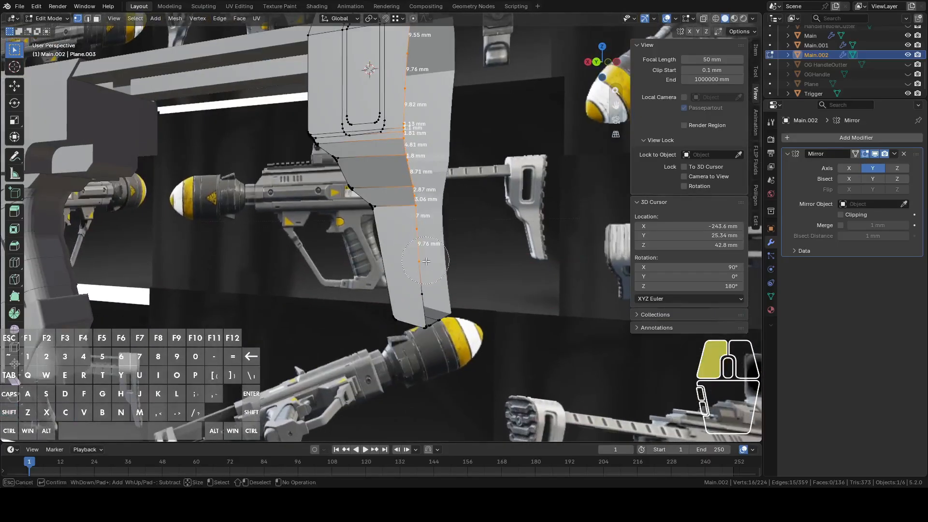
pyautogui.moveTo(425, 273); pyautogui.dragTo(426, 271)
pyautogui.rightClick(474, 260)
pyautogui.moveTo(477, 259)
pyautogui.mouseDown(button='middle')
pyautogui.moveTo(500, 228)
pyautogui.moveTo(474, 192)
pyautogui.moveTo(406, 214)
pyautogui.mouseUp(button='middle')
pyautogui.scroll(4, 474, 193)
pyautogui.press('c')
pyautogui.click(406, 214)
pyautogui.rightClick(409, 219)
pyautogui.scroll(-7, 448, 144)
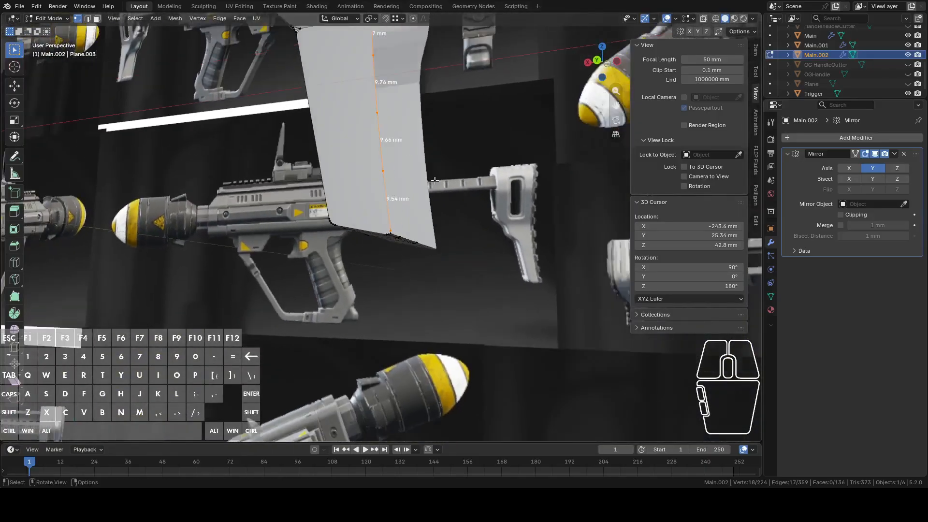
pyautogui.moveTo(448, 144); pyautogui.dragTo(493, 246, button='middle')
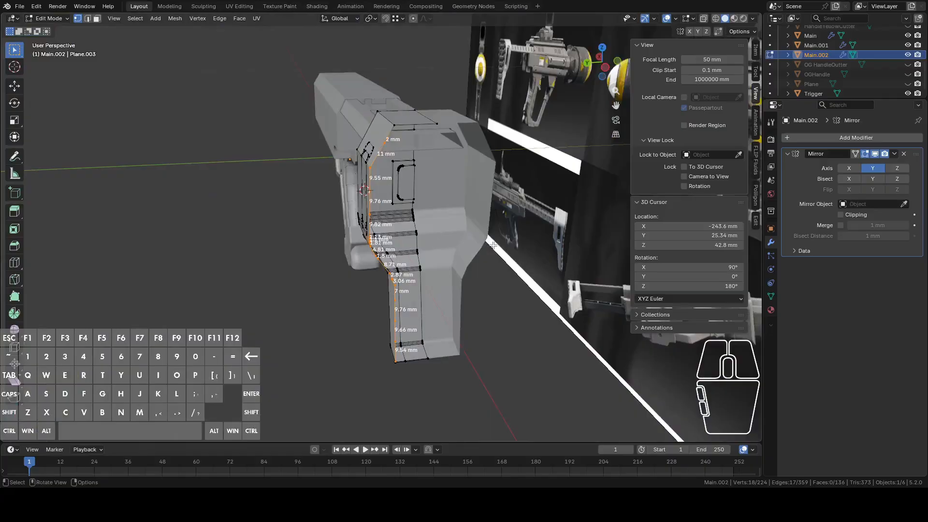
# Extrude the selected rear edge vertices and move them inward along global Y by about 14.9 mm
pyautogui.press('e')
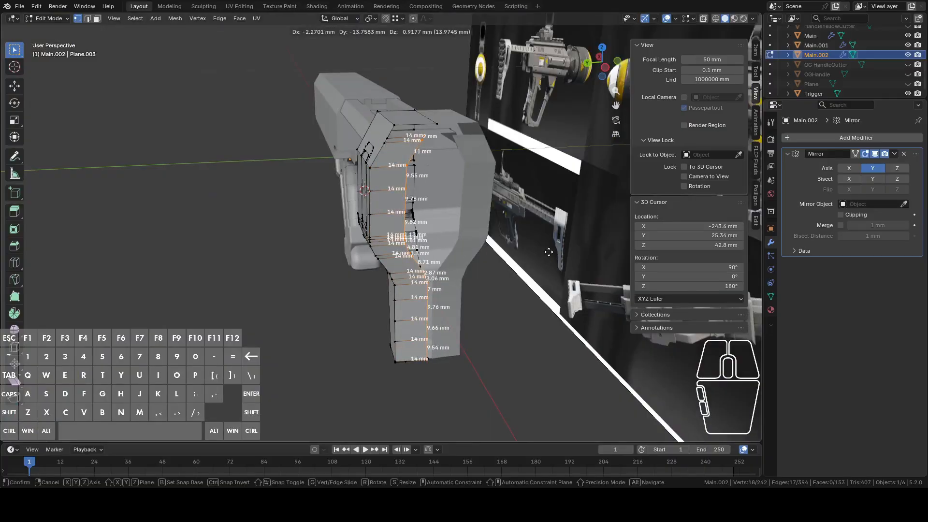
pyautogui.click(549, 252)
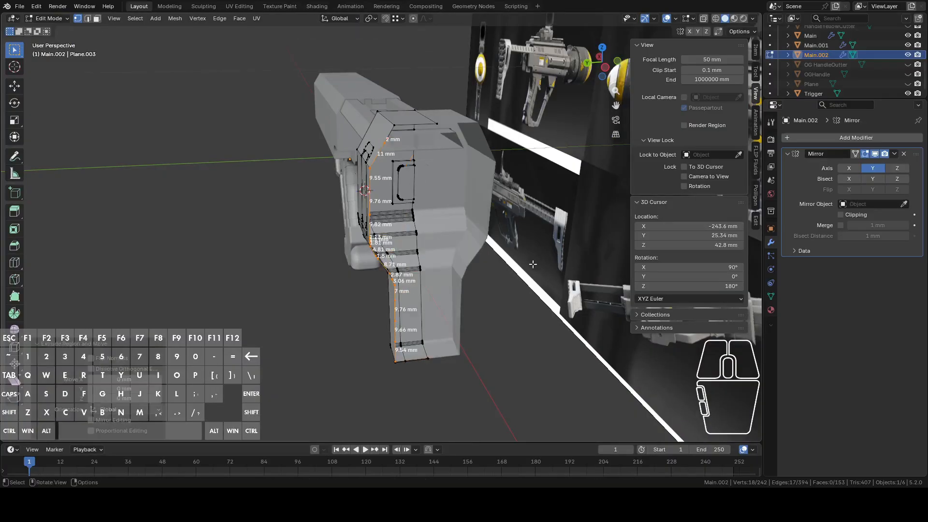
pyautogui.press('g')
pyautogui.press('y')
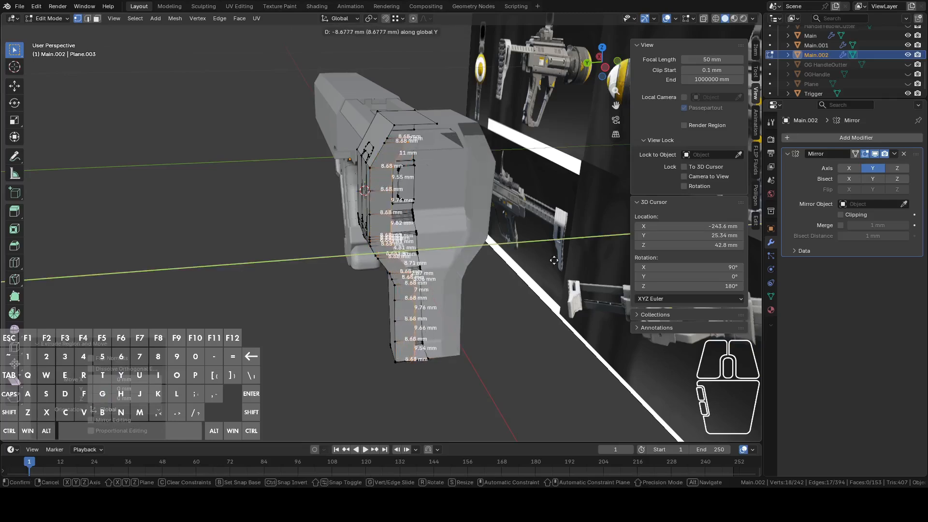
pyautogui.click(556, 263)
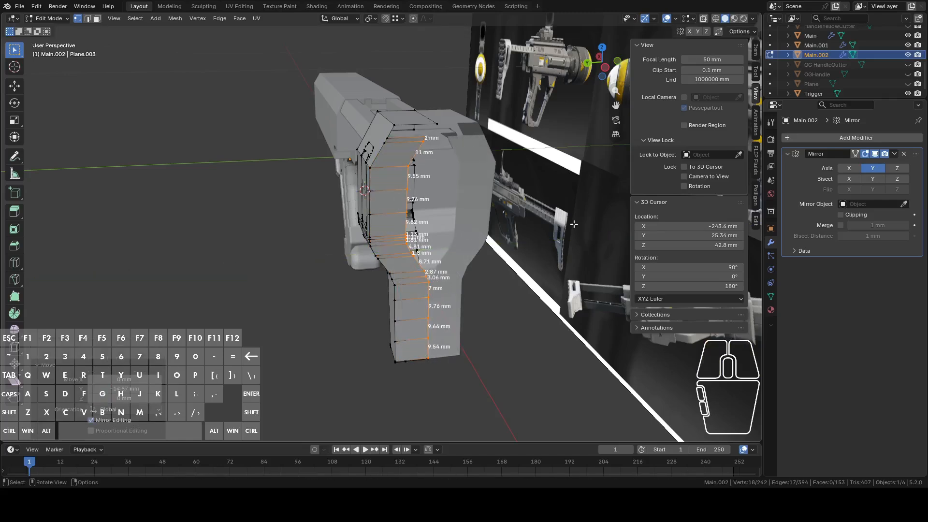
# Flatten the extruded edge by scaling it to 0 along global Y
pyautogui.press('s')
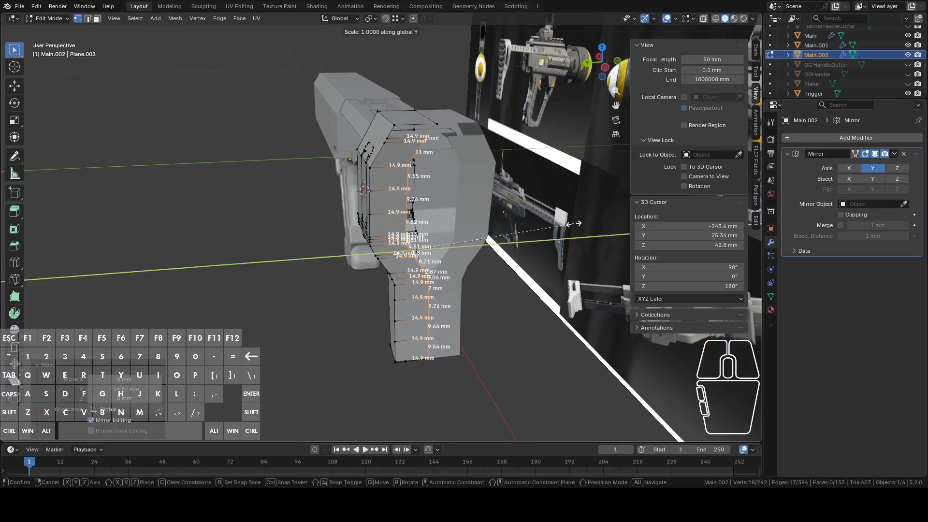
pyautogui.press('y')
pyautogui.press('0')
pyautogui.press('Return')
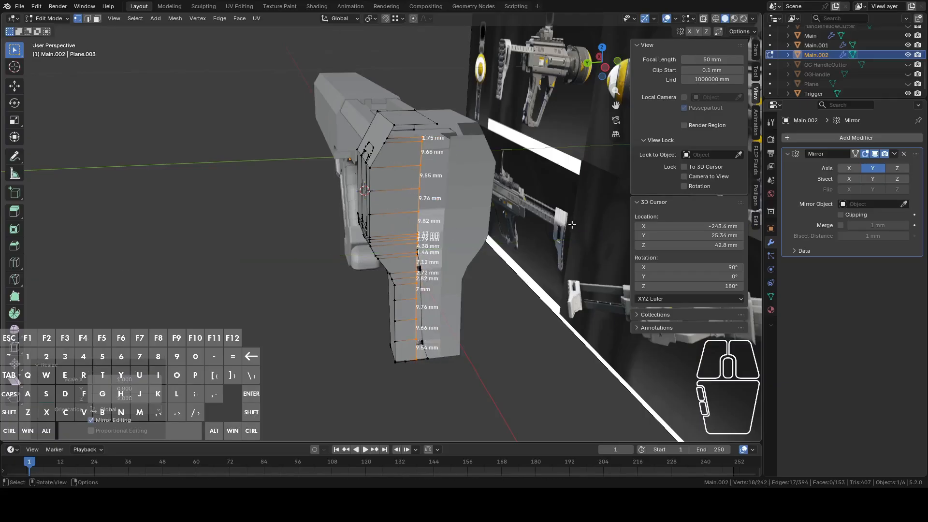
# Enable snapping and move the flattened edge about 5.5 mm along global Y to align with the stock's centre-line vertex
pyautogui.moveTo(539, 218); pyautogui.dragTo(476, 272, button='middle')
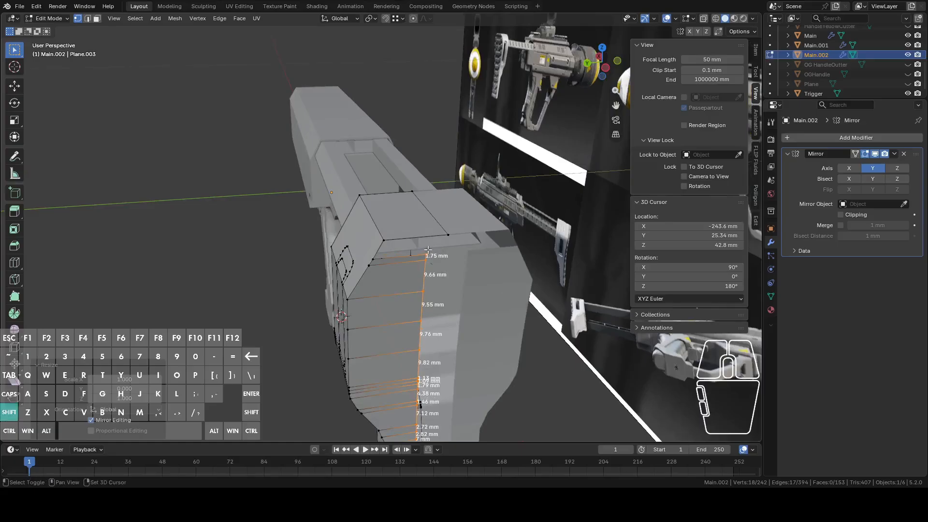
pyautogui.click(385, 19)
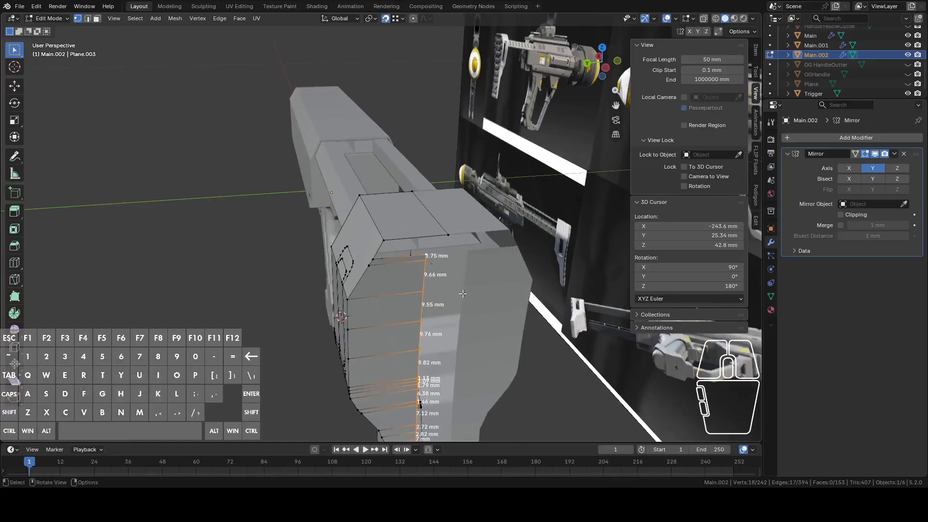
pyautogui.press('g')
pyautogui.press('y')
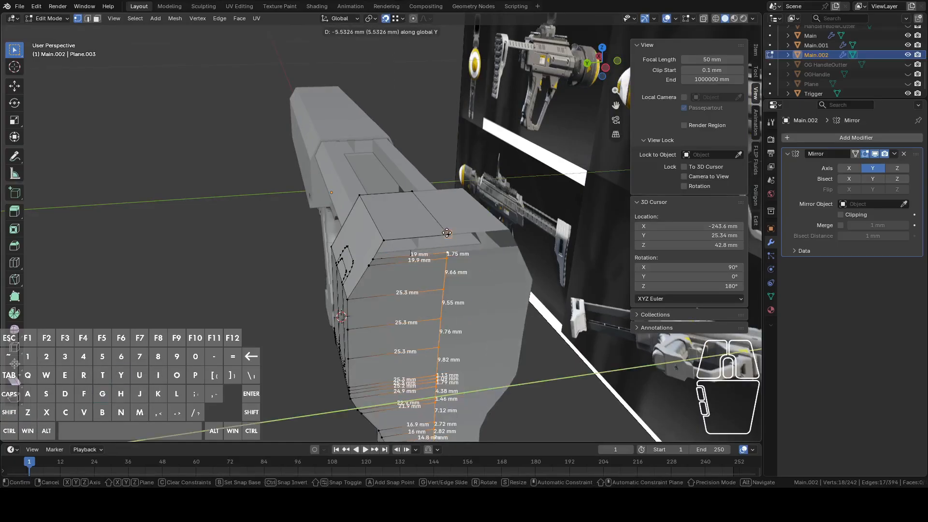
pyautogui.click(447, 233)
# Fill a face between the extruded strip's top edge and the stock's upper rear edge
pyautogui.moveTo(447, 233); pyautogui.dragTo(454, 205, button='middle')
pyautogui.scroll(2, 455, 228)
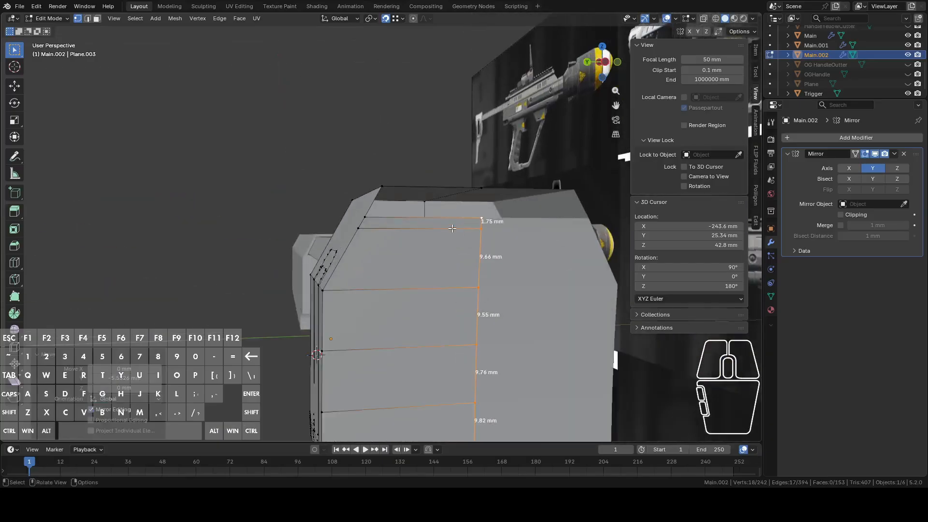
pyautogui.press('2')
pyautogui.click(448, 217)
pyautogui.keyDown('shift'); pyautogui.click(453, 189); pyautogui.keyUp('shift')
pyautogui.press('f')
# Close the narrow gap below the extruded strip with a single face bounded by the stock's bottom rear edges
pyautogui.scroll(-7, 468, 253)
pyautogui.keyDown('shift'); pyautogui.moveTo(464, 328); pyautogui.dragTo(396, 295, button='middle'); pyautogui.keyUp('shift')
pyautogui.scroll(5, 464, 260)
pyautogui.click(478, 203)
pyautogui.scroll(3, 476, 300)
pyautogui.keyDown('shift'); pyautogui.click(476, 304); pyautogui.keyUp('shift')
pyautogui.press('f')
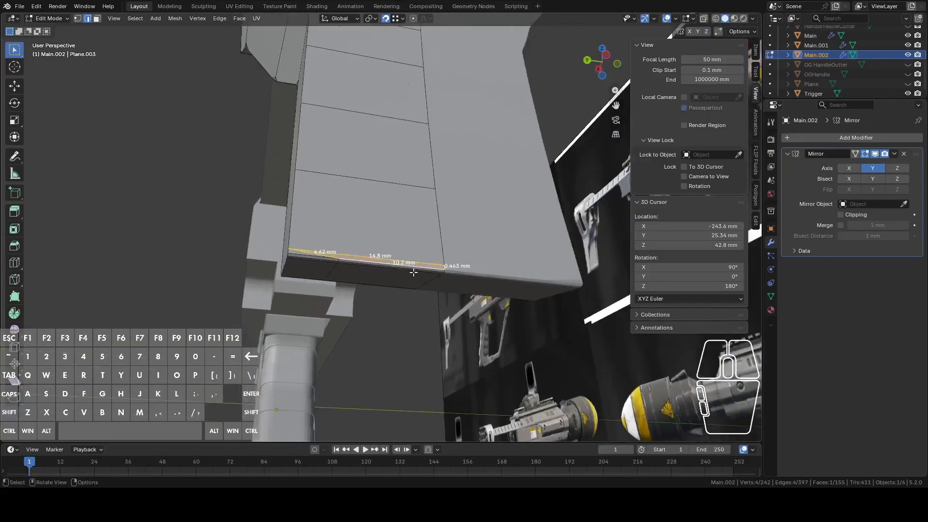
pyautogui.scroll(4, 385, 295)
pyautogui.hotkey('ctrl', 'z')
pyautogui.scroll(-4, 385, 294)
pyautogui.keyDown('shift'); pyautogui.click(307, 285); pyautogui.keyUp('shift')
pyautogui.press('f')
# Select the stock's top rear corner edge on the Main.002 mesh in edge select mode
pyautogui.moveTo(307, 286); pyautogui.dragTo(514, 236, button='middle')
pyautogui.press('Tab')
pyautogui.click(599, 67)
pyautogui.keyDown('shift'); pyautogui.moveTo(478, 191); pyautogui.dragTo(375, 300, button='middle'); pyautogui.keyUp('shift')
pyautogui.scroll(4, 445, 295)
pyautogui.press('Tab')
pyautogui.press('2')
pyautogui.click(378, 327)
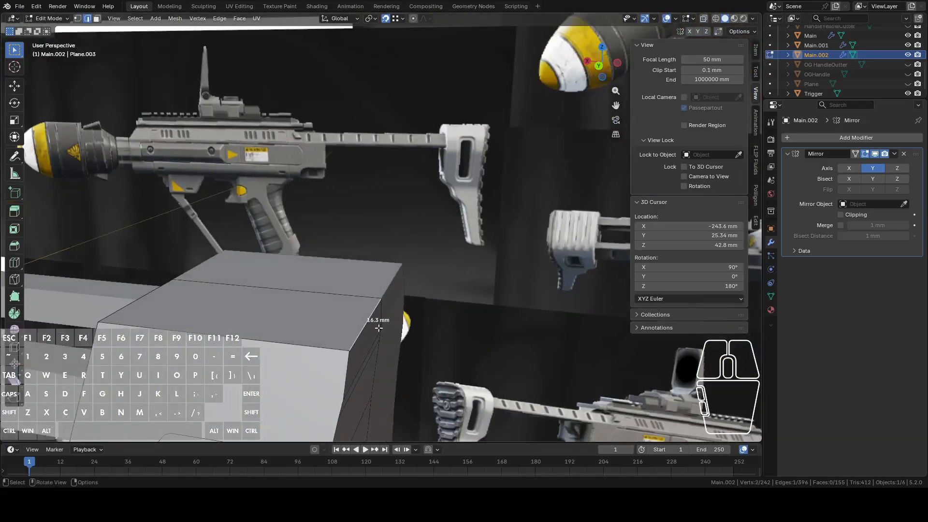
# Try to bevel the top rear corner edge with a width of 2.69 mm and 4 segments, working in back view
pyautogui.click(599, 65)
pyautogui.scroll(5, 466, 284)
pyautogui.rightClick(506, 214)
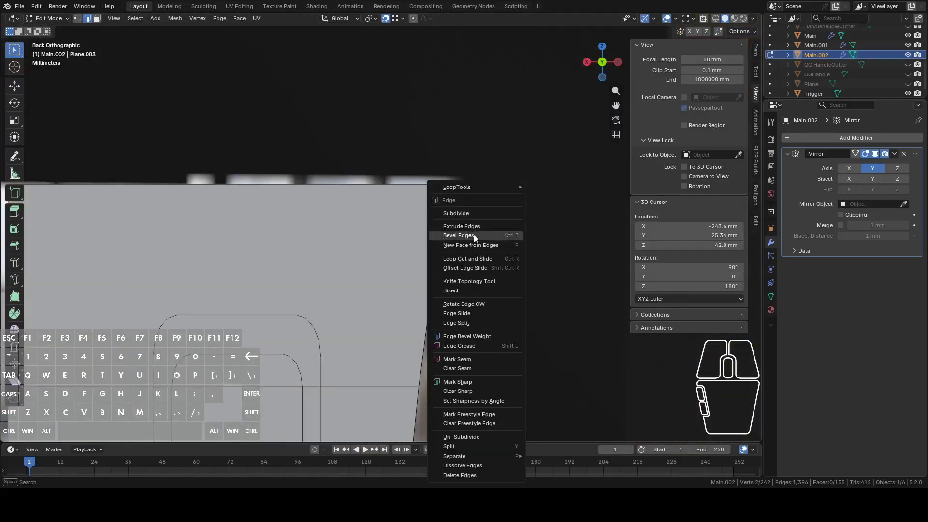
pyautogui.click(454, 236)
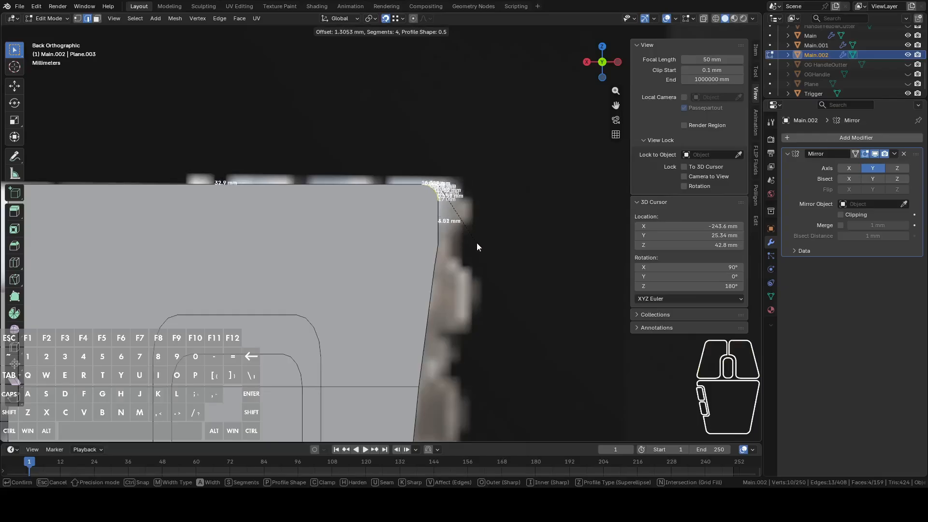
pyautogui.scroll(3, 476, 247)
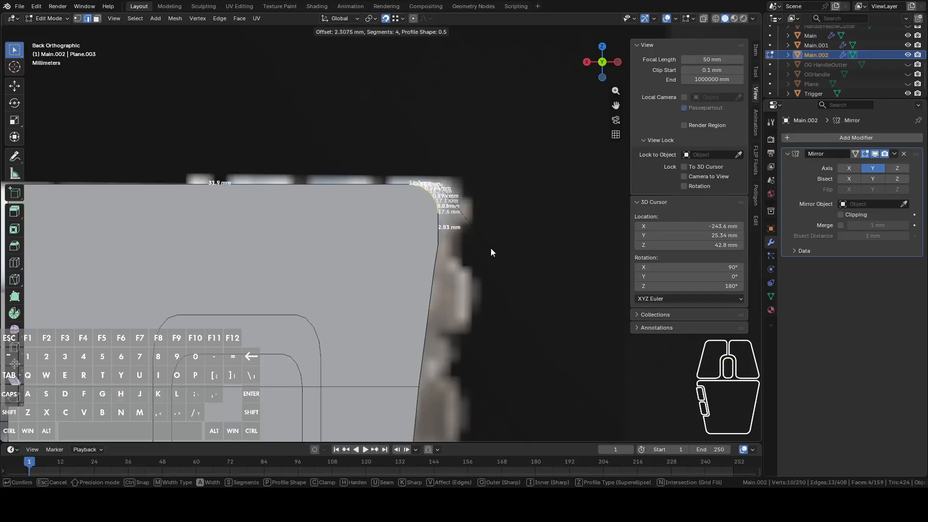
pyautogui.click(499, 248)
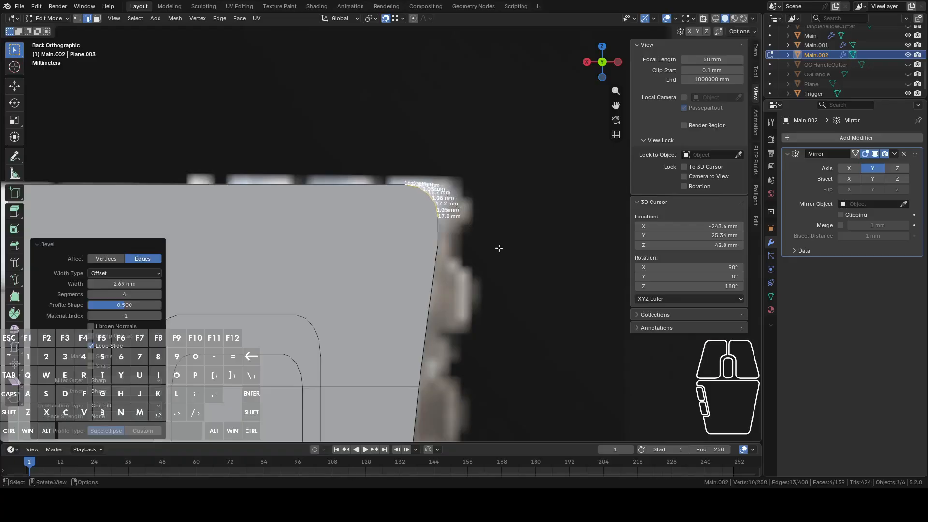
# Undo the last bevel and, with X-ray on, bevel the top rear corner edge about 4.1 mm with 6 segments
pyautogui.click(704, 20)
pyautogui.hotkey('ctrl', 'z')
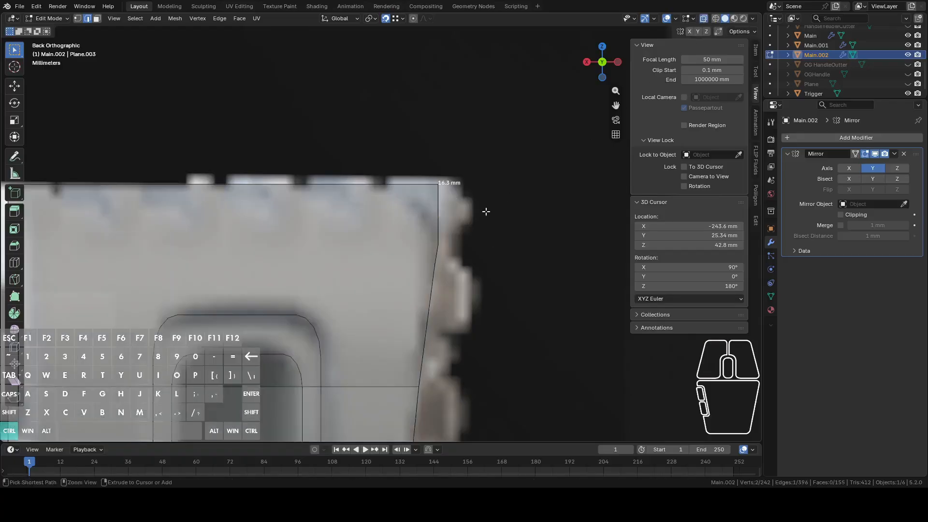
pyautogui.rightClick(486, 211)
pyautogui.click(486, 211)
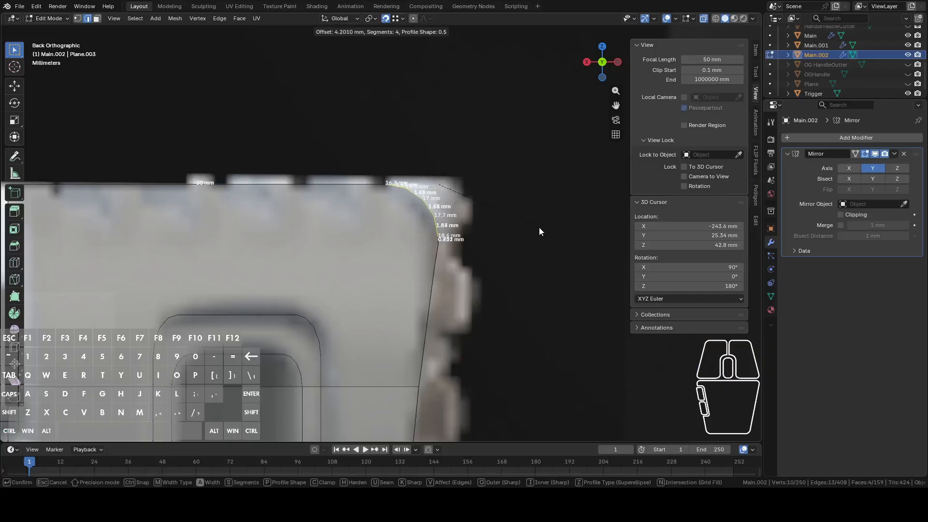
pyautogui.scroll(2, 539, 230)
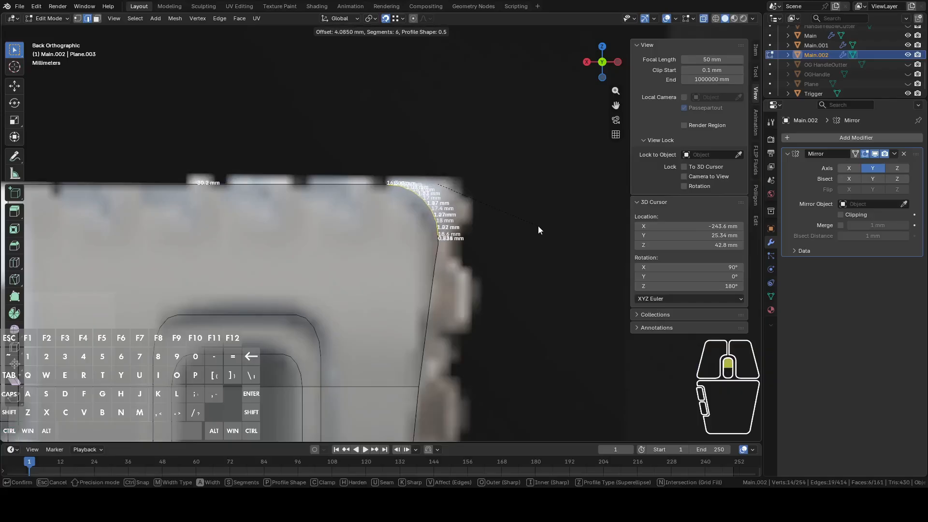
pyautogui.click(538, 225)
# Compare the rounded rear corner with the reference in back view and examine the reference's ribbed butt pad
pyautogui.scroll(-2, 531, 234)
pyautogui.moveTo(444, 258); pyautogui.dragTo(427, 275, button='middle')
pyautogui.press('Tab')
pyautogui.press('Tab')
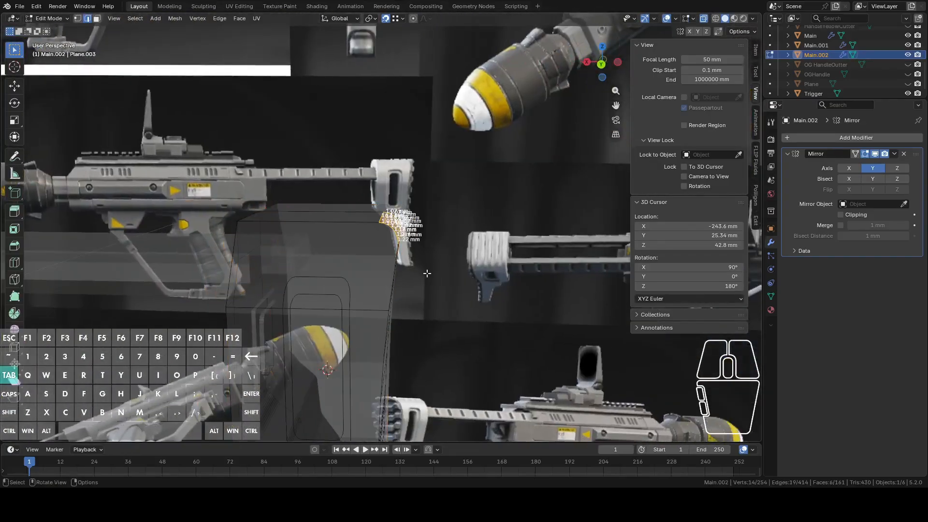
pyautogui.click(601, 64)
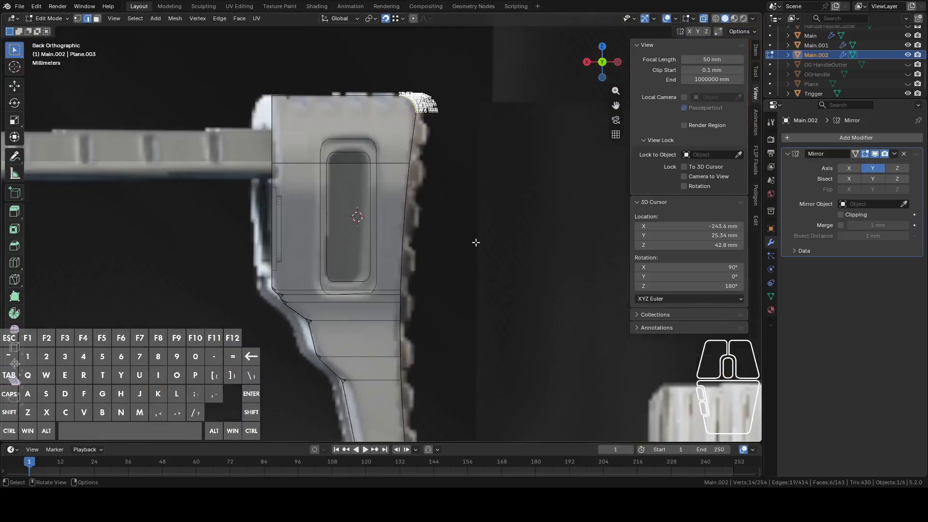
pyautogui.scroll(-3, 475, 242)
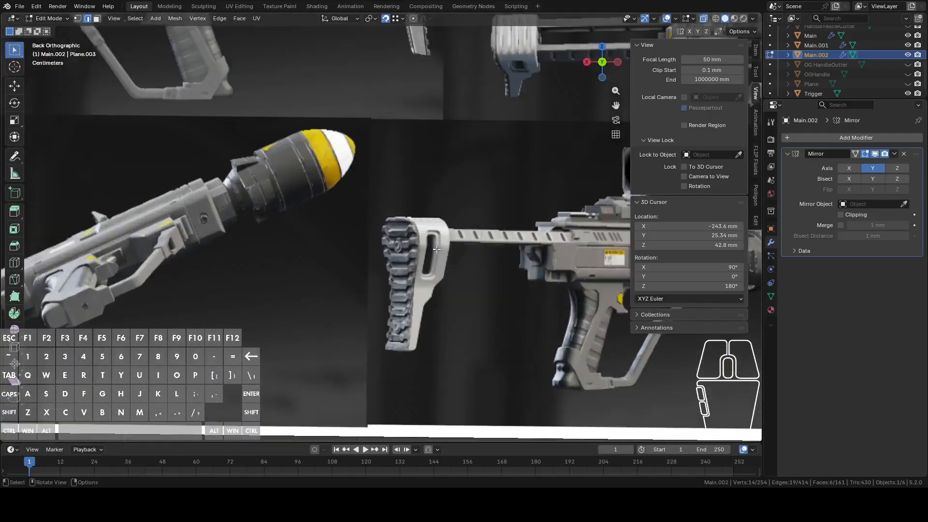
pyautogui.scroll(4, 436, 249)
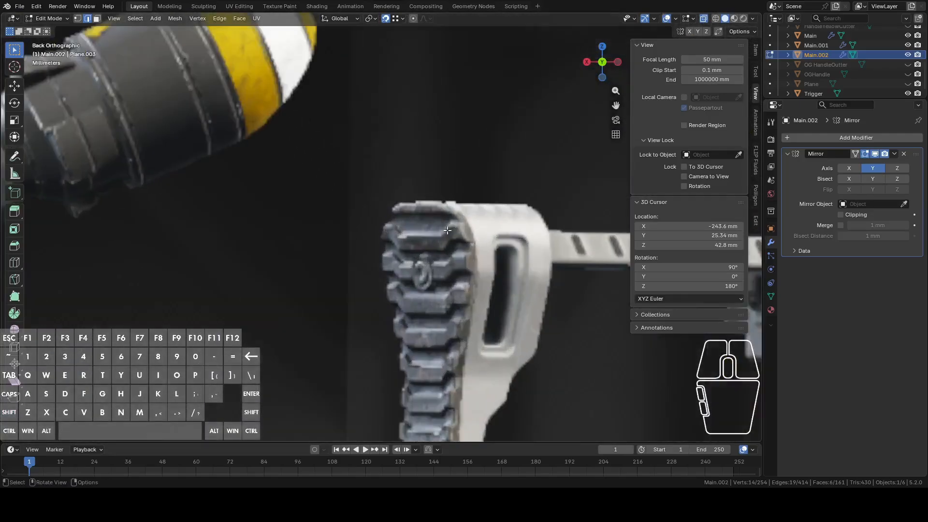
pyautogui.scroll(-3, 418, 270)
pyautogui.keyDown('shift'); pyautogui.moveTo(419, 270); pyautogui.dragTo(415, 222, button='middle'); pyautogui.keyUp('shift')
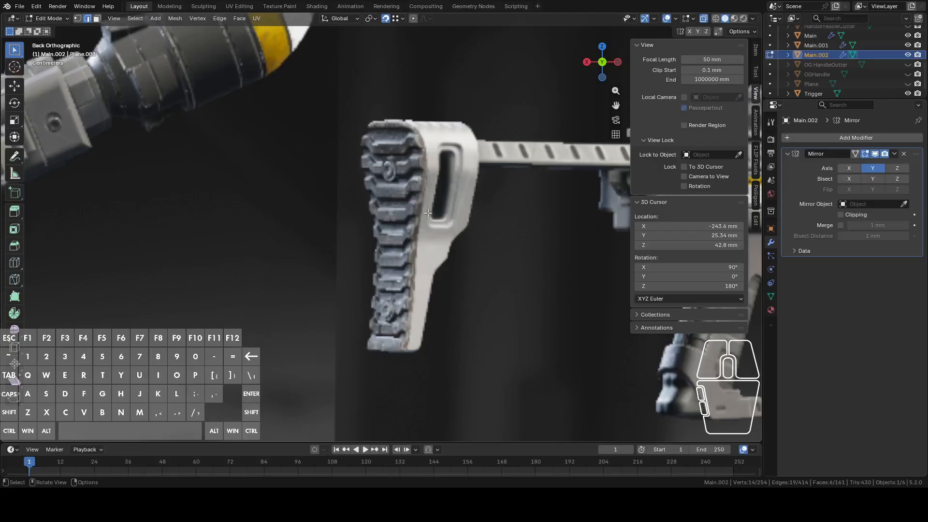
pyautogui.keyDown('shift'); pyautogui.moveTo(477, 108); pyautogui.dragTo(519, 198, button='middle'); pyautogui.keyUp('shift')
pyautogui.scroll(2, 415, 223)
# Recalculate the normals of the entire stock mesh to face outside and turn off X-ray display
pyautogui.press('Tab')
pyautogui.press('Tab')
pyautogui.press('a')
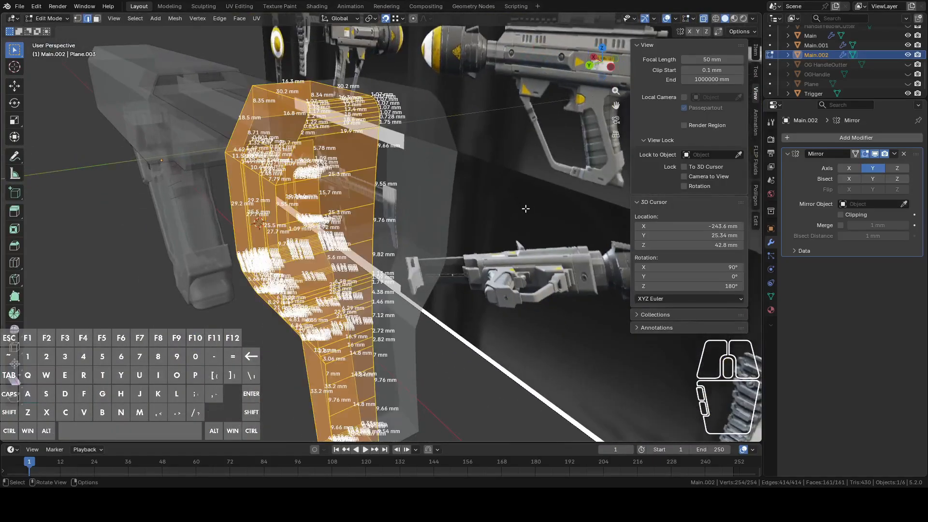
pyautogui.hotkey('shift', 'n')
pyautogui.moveTo(403, 215); pyautogui.dragTo(368, 179, button='middle')
pyautogui.click(369, 179)
pyautogui.scroll(6, 369, 178)
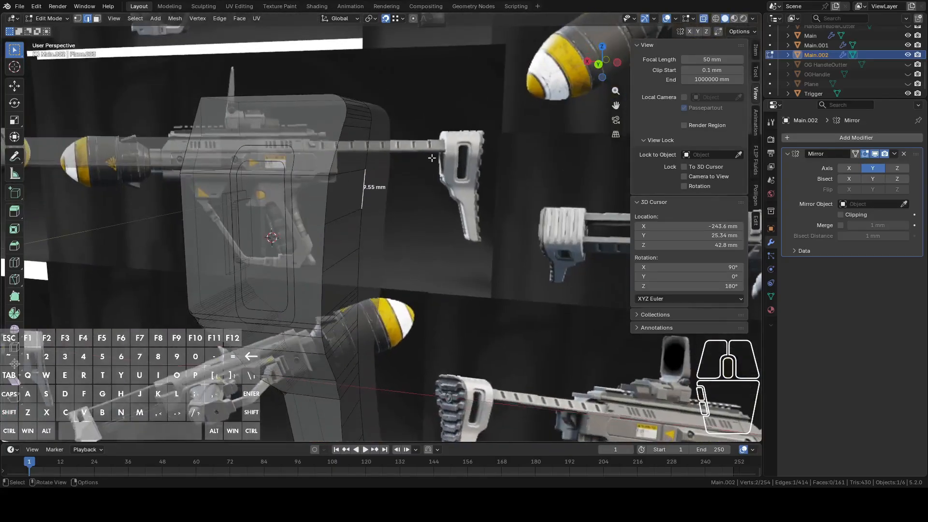
pyautogui.click(705, 21)
pyautogui.moveTo(444, 189); pyautogui.dragTo(429, 206, button='middle')
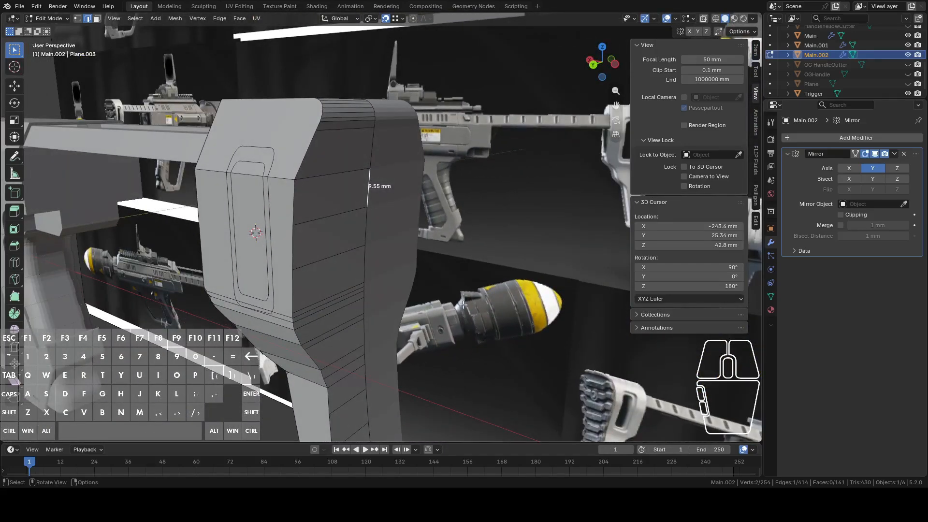
pyautogui.moveTo(461, 300); pyautogui.dragTo(493, 250, button='middle')
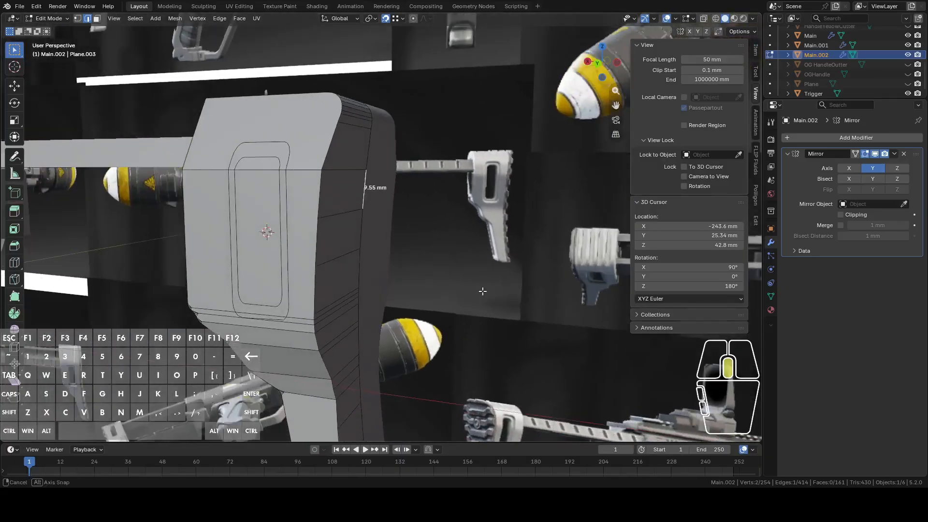
pyautogui.click(599, 64)
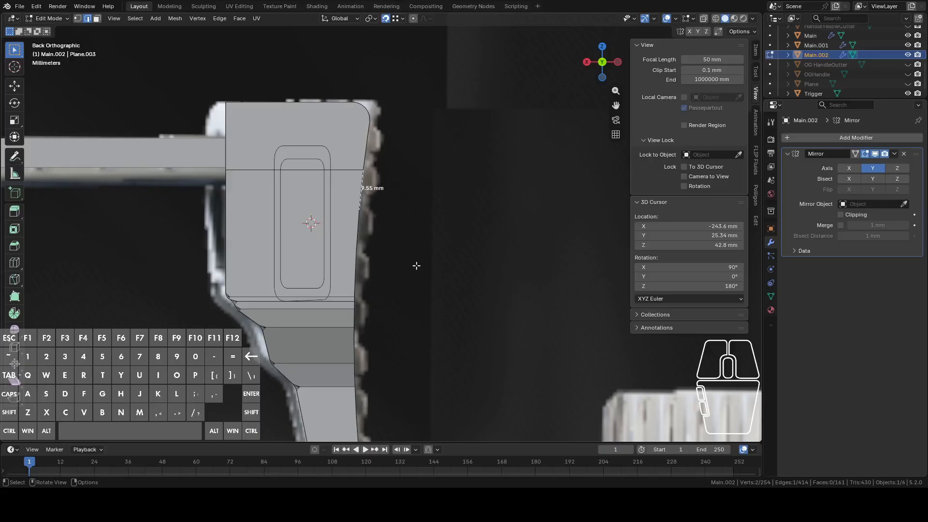
pyautogui.moveTo(430, 262); pyautogui.dragTo(468, 206, button='middle')
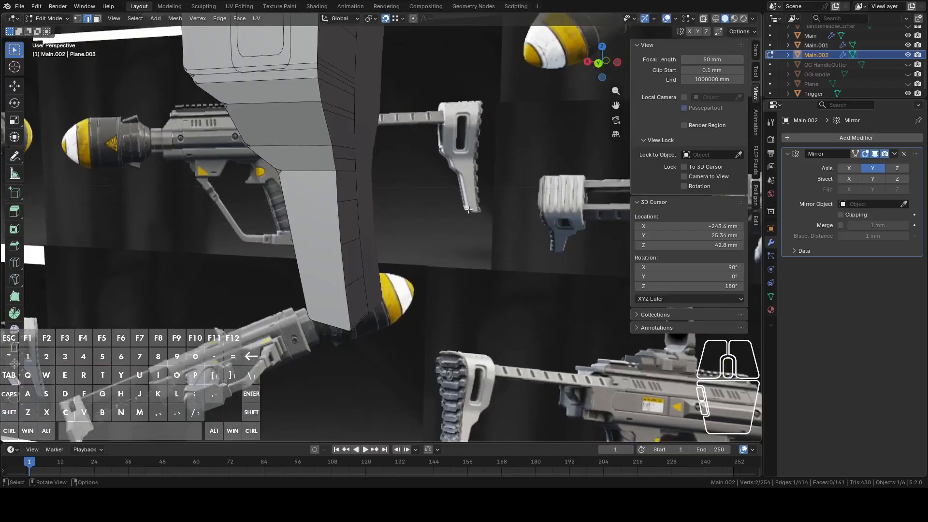
# Examine the stock's rear profile in back view and the ribbed butt pad in the reference images
pyautogui.click(605, 65)
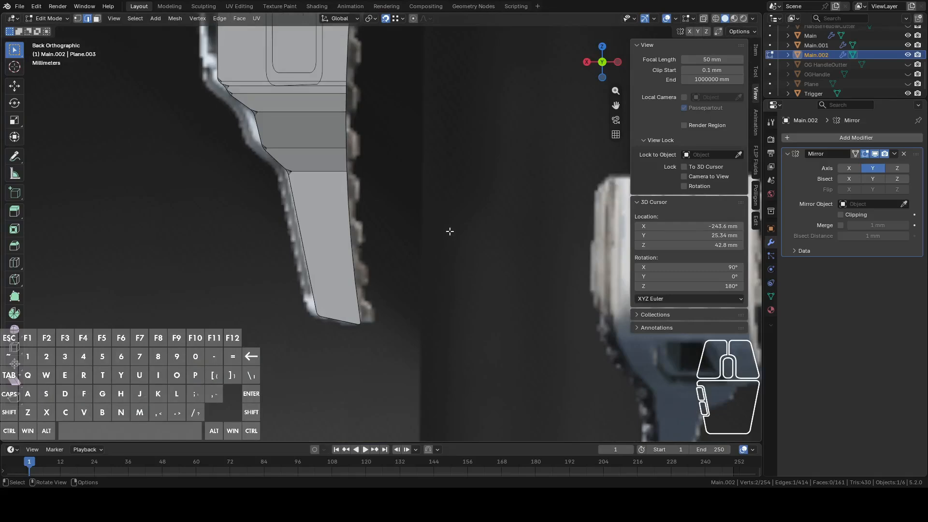
pyautogui.keyDown('shift'); pyautogui.scroll(5, 450, 234); pyautogui.keyUp('shift')
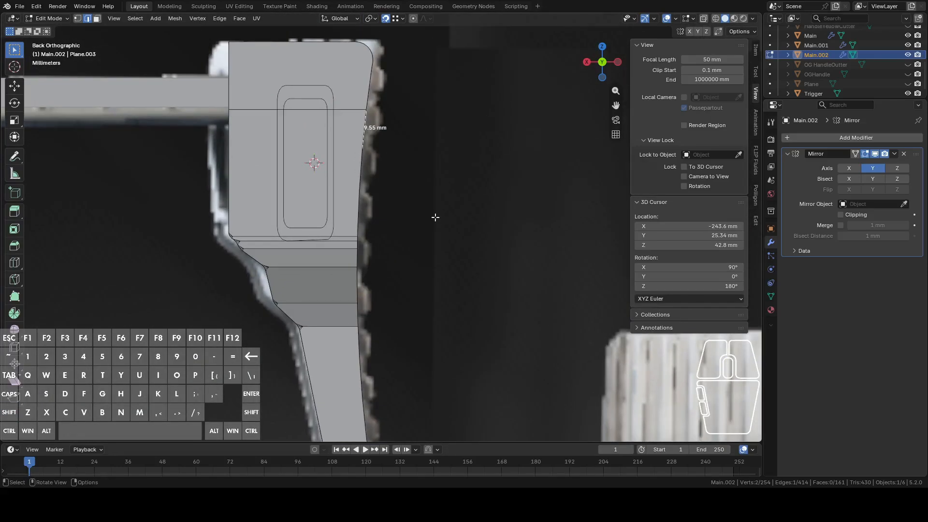
pyautogui.scroll(-5, 435, 217)
pyautogui.scroll(4, 452, 230)
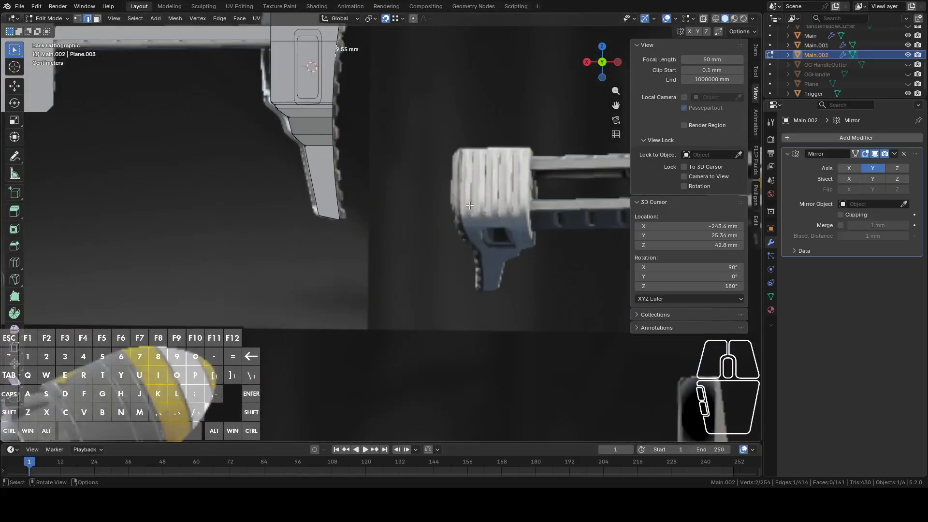
pyautogui.moveTo(437, 133); pyautogui.dragTo(425, 265, button='middle')
pyautogui.press('3')
pyautogui.scroll(2, 383, 266)
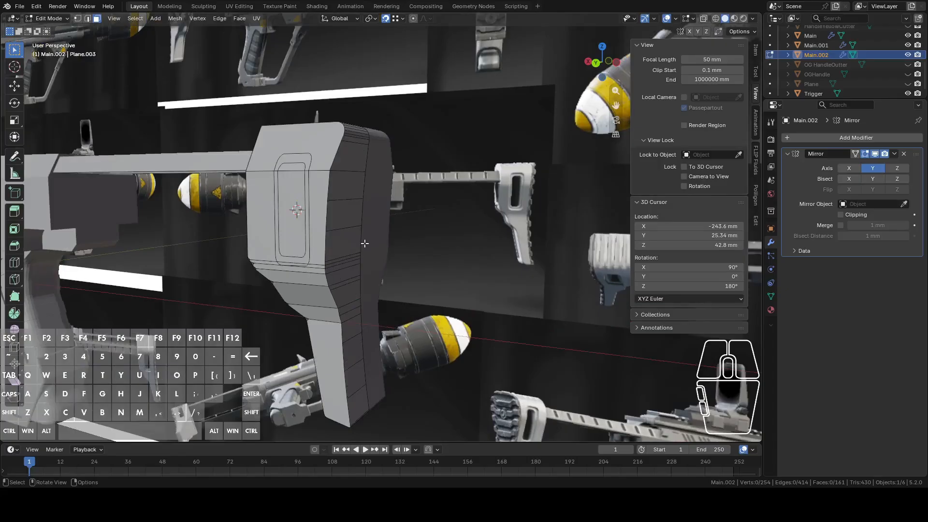
pyautogui.moveTo(365, 243); pyautogui.dragTo(452, 243, button='middle')
# Duplicate one face of the stock's rear side and move the copy about 9.1 mm backward along the X axis
pyautogui.click(347, 221)
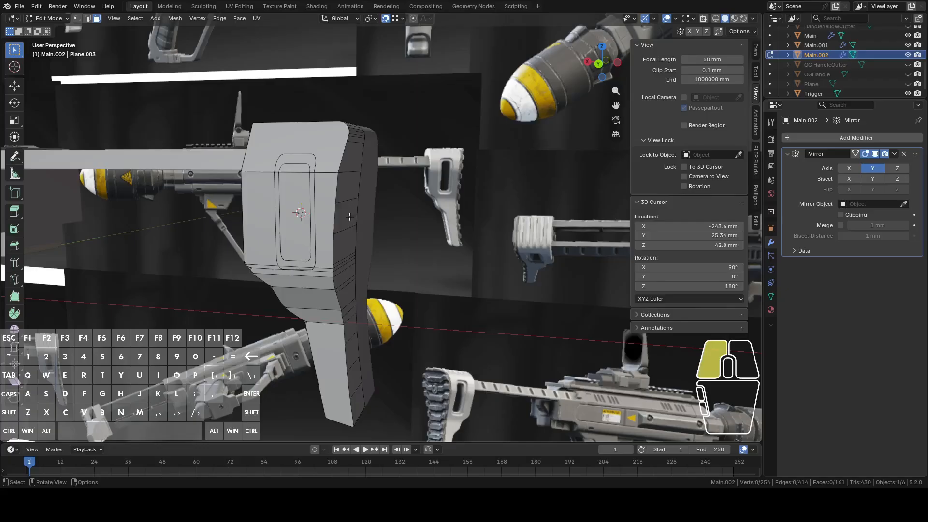
pyautogui.scroll(2, 344, 215)
pyautogui.click(603, 64)
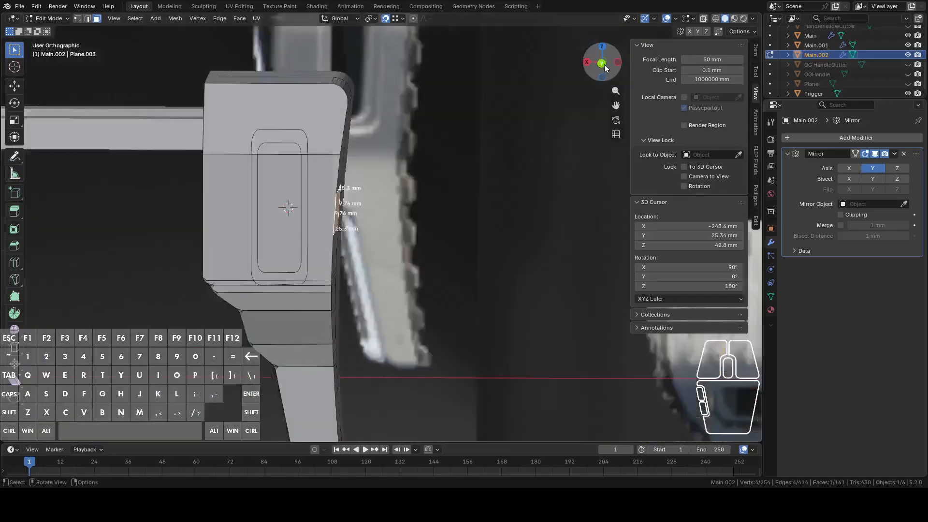
pyautogui.scroll(1, 508, 209)
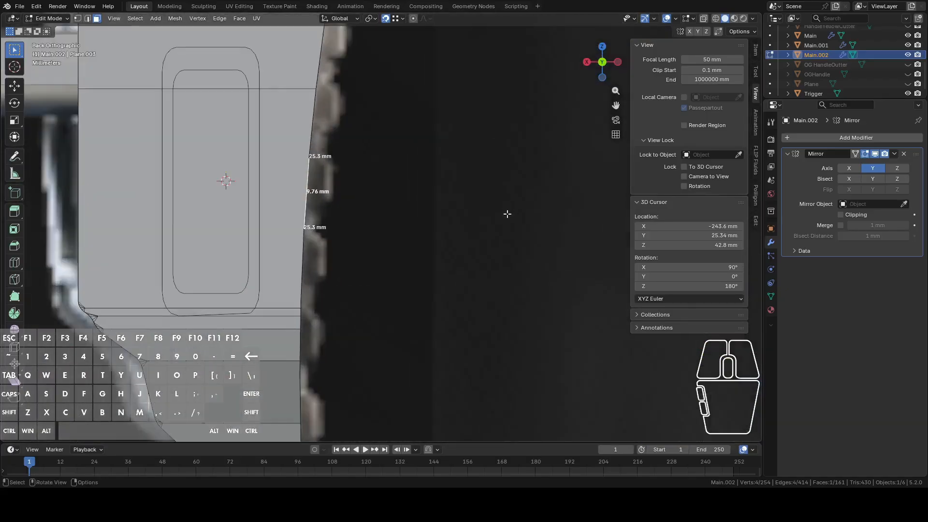
pyautogui.scroll(-2, 503, 219)
pyautogui.moveTo(495, 233); pyautogui.dragTo(457, 251, button='middle')
pyautogui.hotkey('shift', 'd')
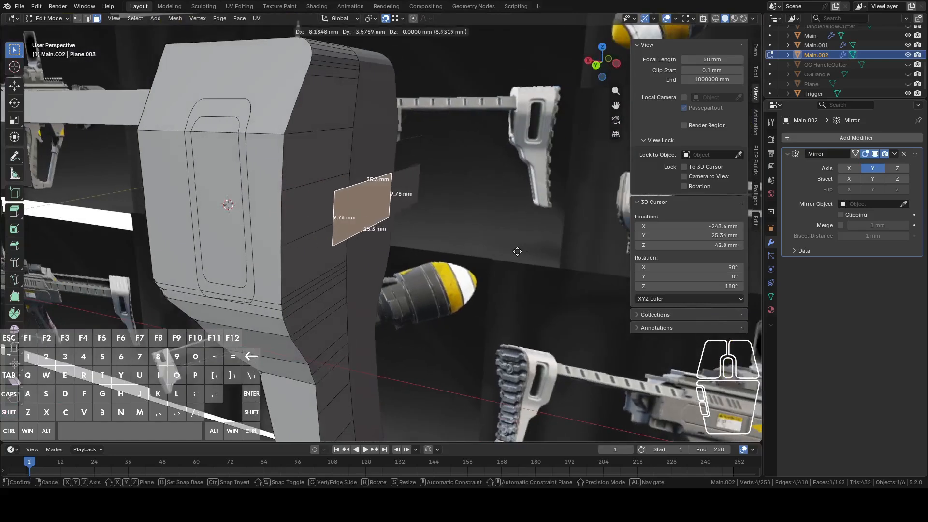
pyautogui.rightClick(514, 244)
pyautogui.click(596, 65)
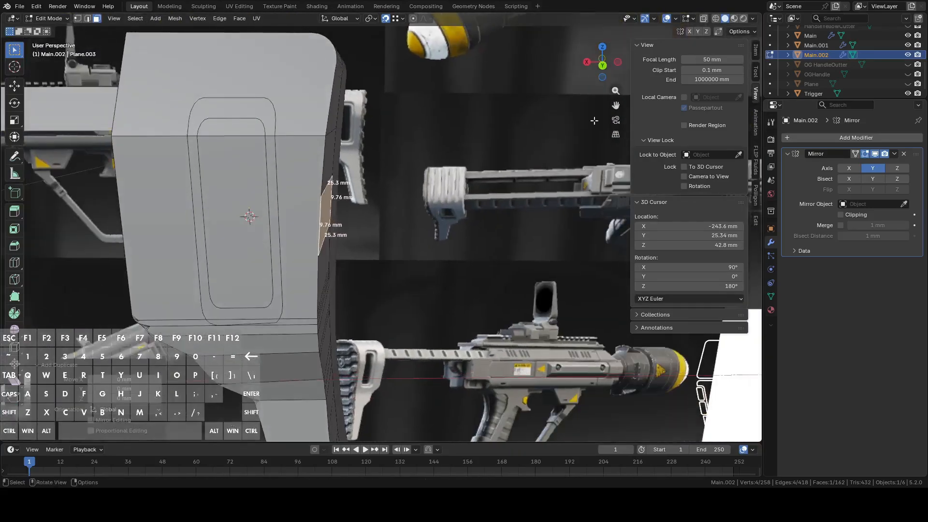
pyautogui.press('g')
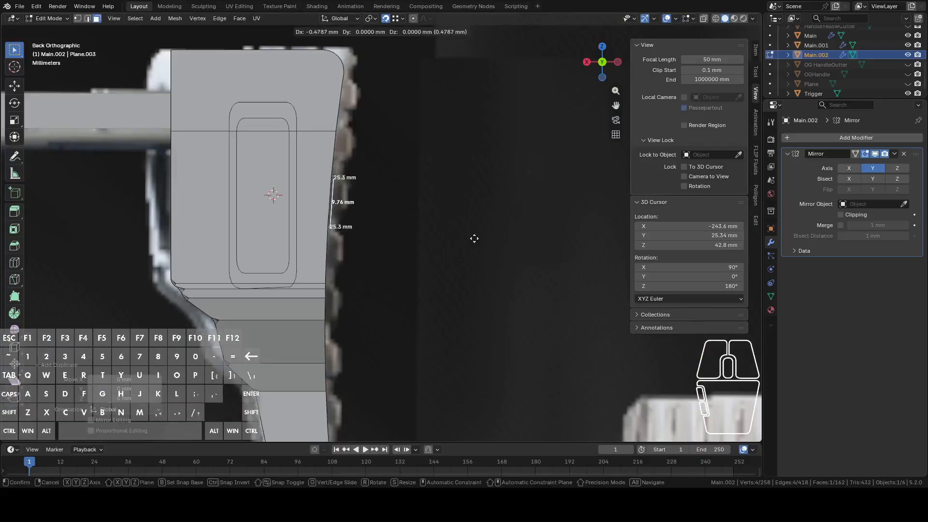
pyautogui.press('x')
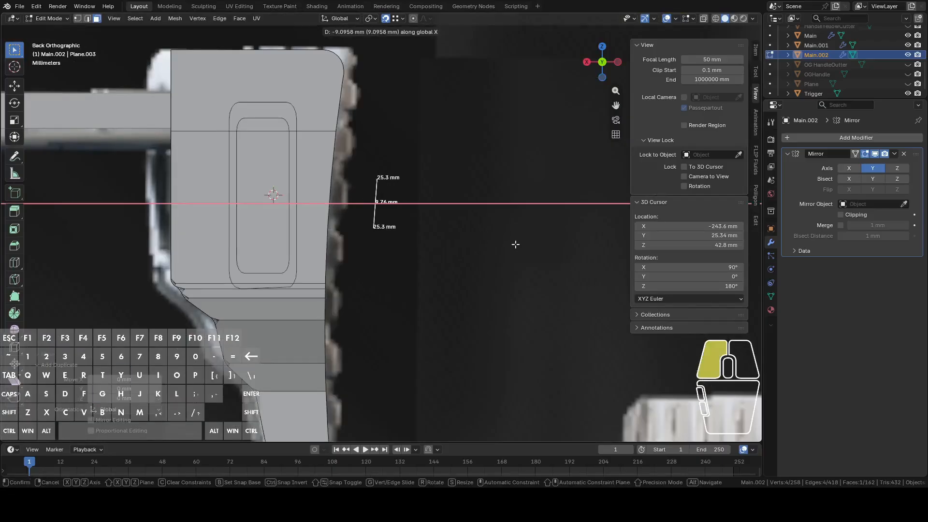
pyautogui.click(514, 245)
# Flatten the duplicated face vertically by scaling it to 0 along the X axis
pyautogui.scroll(3, 504, 248)
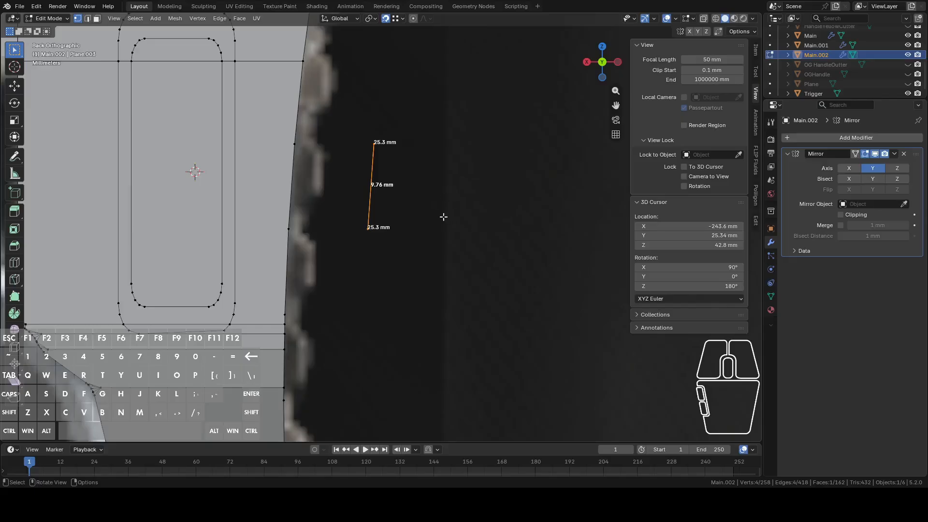
pyautogui.press('s')
pyautogui.press('x')
pyautogui.press('0')
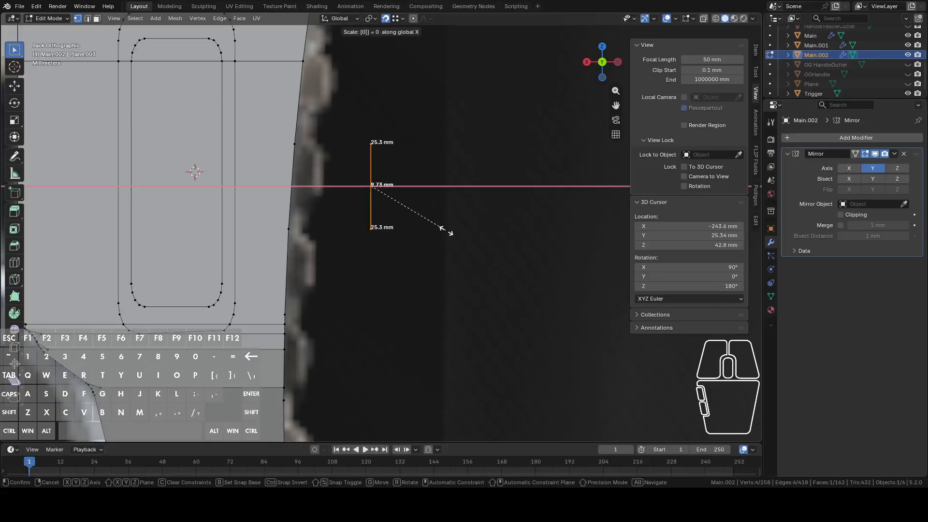
pyautogui.click(448, 237)
# Reduce the duplicated face's height along Z to about 4.95 mm and reposition it behind the stock
pyautogui.press('s')
pyautogui.press('z')
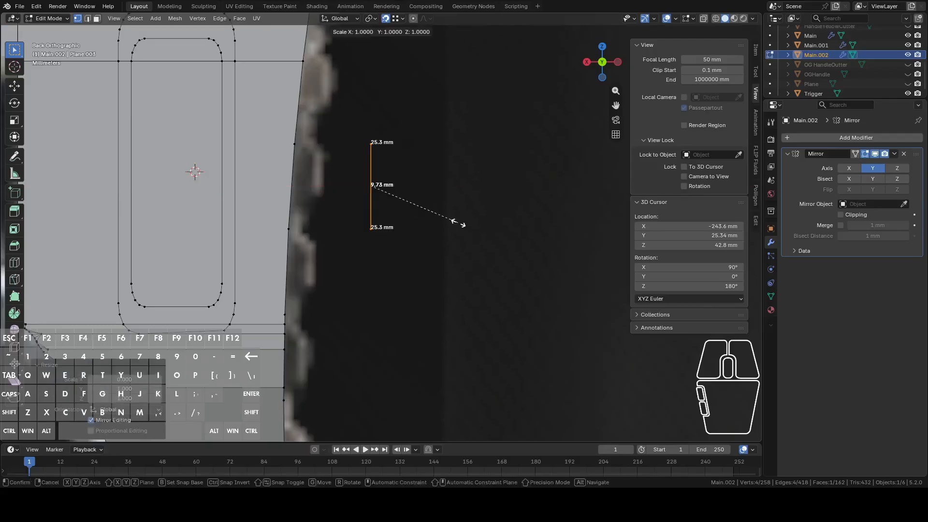
pyautogui.click(415, 222)
pyautogui.press('g')
pyautogui.click(409, 226)
pyautogui.press('s')
pyautogui.press('z')
pyautogui.click(426, 231)
# Move the outer vertical edge of the duplicated strip along the Y axis
pyautogui.moveTo(427, 231); pyautogui.dragTo(330, 256, button='middle')
pyautogui.press('2')
pyautogui.click(285, 220)
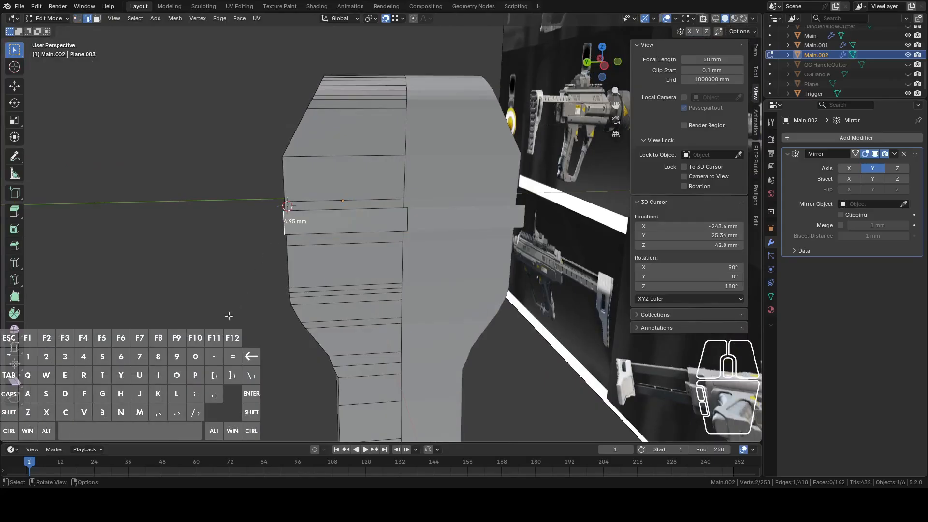
pyautogui.press('g')
pyautogui.press('y')
pyautogui.click(214, 333)
# Compare the strip behind the stock with the reference ribs and inspect the stock's side from several angles, briefly using X-ray display
pyautogui.moveTo(197, 335); pyautogui.dragTo(336, 276, button='middle')
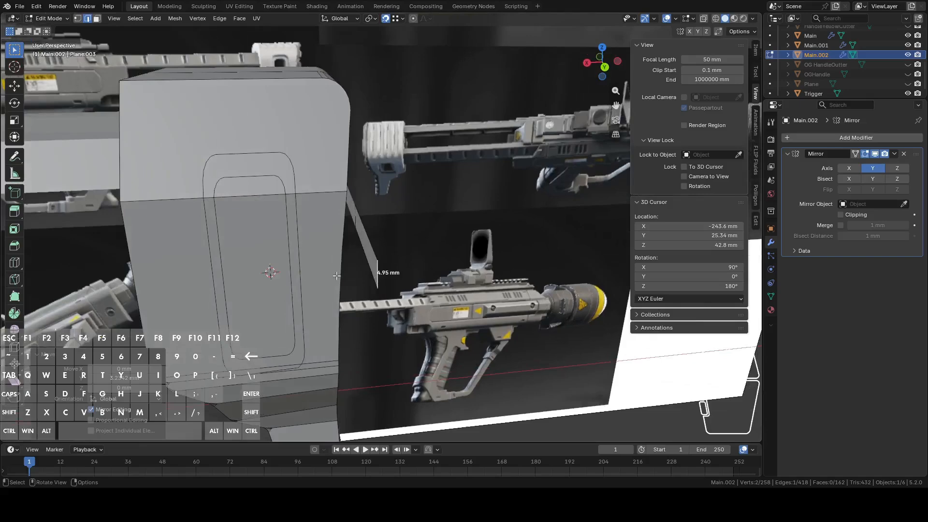
pyautogui.click(605, 68)
pyautogui.moveTo(450, 167)
pyautogui.mouseDown(button='middle')
pyautogui.moveTo(512, 182)
pyautogui.moveTo(438, 172)
pyautogui.mouseUp(button='middle')
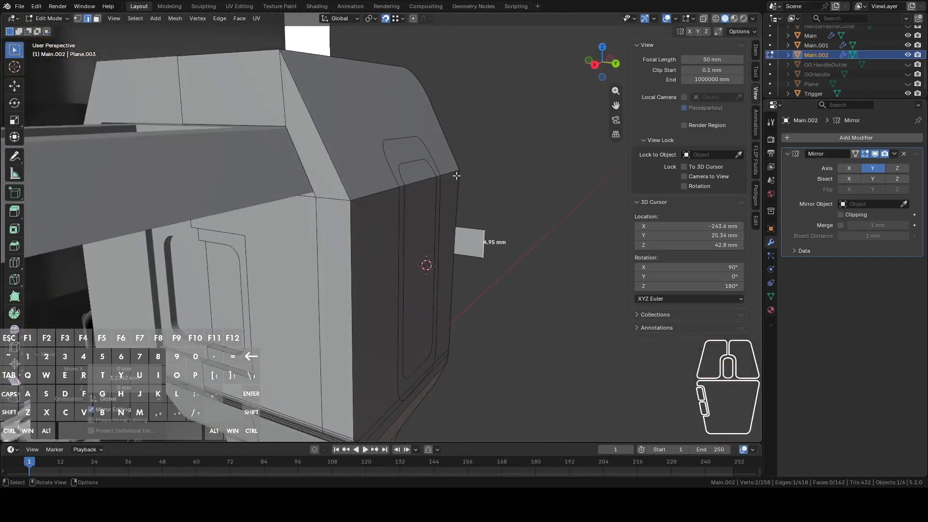
pyautogui.scroll(-4, 437, 182)
pyautogui.press('l')
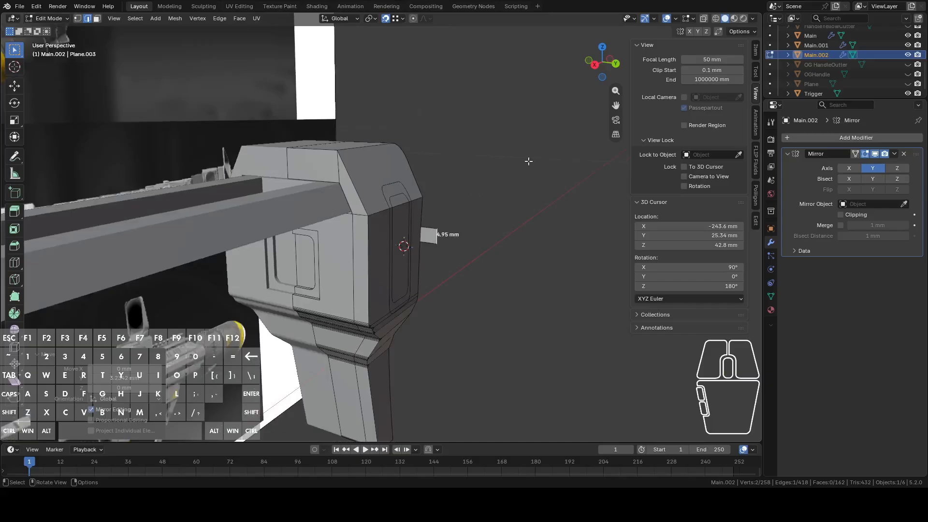
pyautogui.click(612, 66)
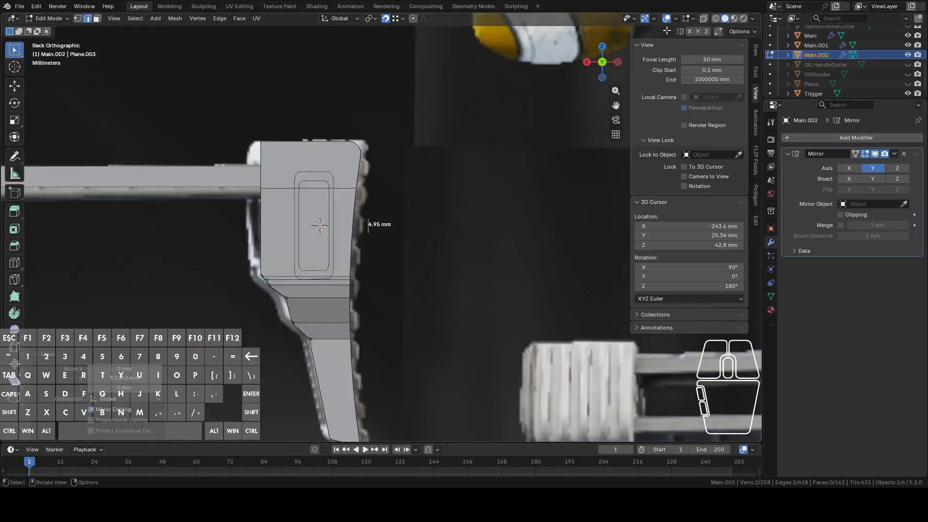
pyautogui.click(704, 19)
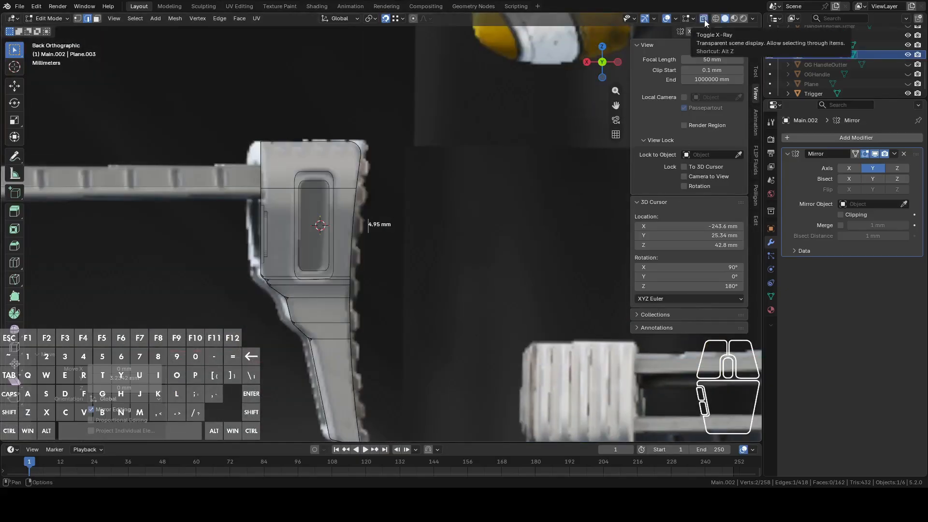
pyautogui.click(704, 19)
pyautogui.moveTo(513, 203); pyautogui.dragTo(564, 171, button='middle')
pyautogui.scroll(2, 564, 171)
pyautogui.scroll(2, 446, 192)
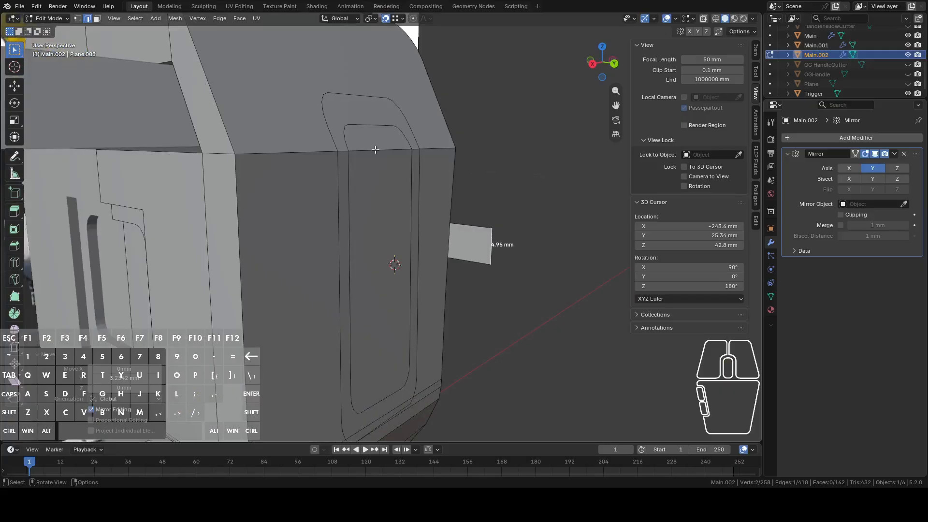
pyautogui.scroll(-3, 375, 149)
pyautogui.moveTo(420, 247); pyautogui.dragTo(338, 202, button='middle')
pyautogui.scroll(2, 404, 247)
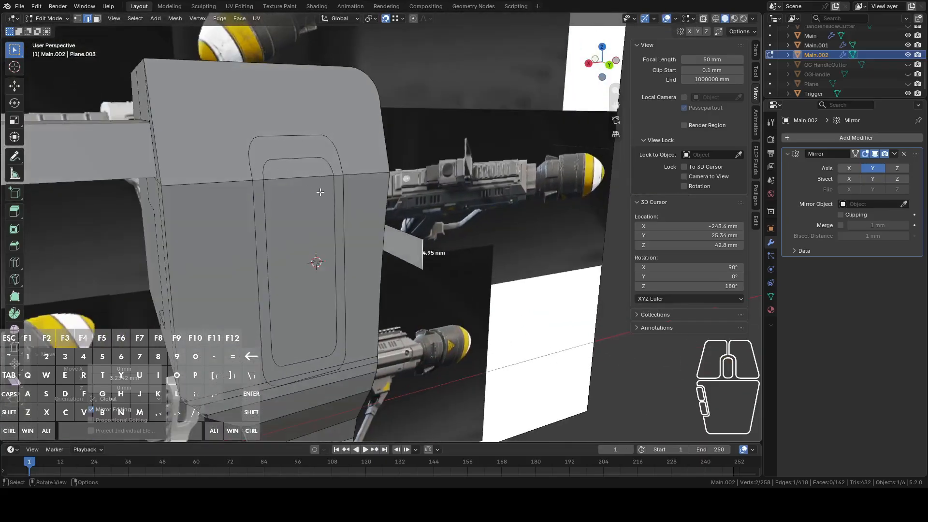
# Select the vertices of both rounded slot outlines on the stock's side with circle select and delete them
pyautogui.scroll(5, 320, 196)
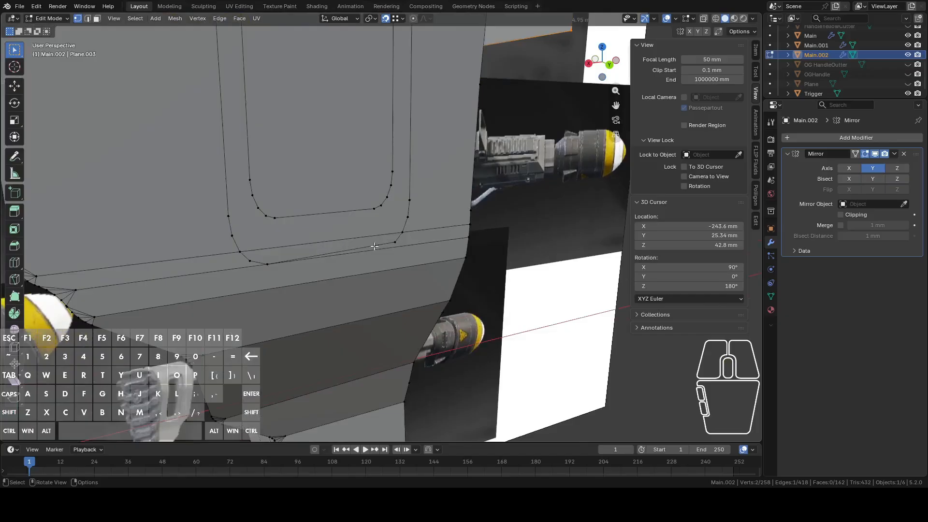
pyautogui.keyDown('shift'); pyautogui.click(396, 241); pyautogui.keyUp('shift')
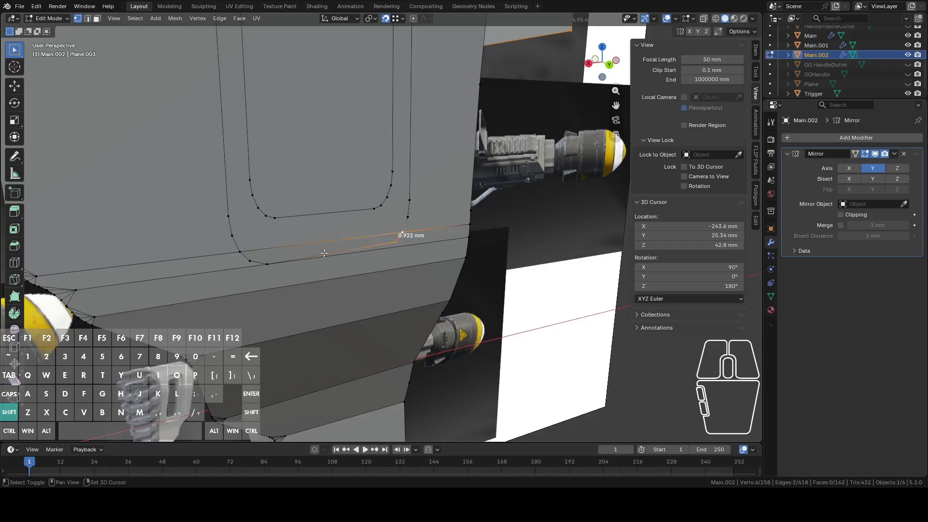
pyautogui.hotkey('ctrl', 'z')
pyautogui.keyDown('shift'); pyautogui.click(247, 262); pyautogui.keyUp('shift')
pyautogui.keyDown('shift'); pyautogui.click(232, 236); pyautogui.keyUp('shift')
pyautogui.press('c')
pyautogui.moveTo(271, 213); pyautogui.dragTo(381, 185)
pyautogui.click(404, 200)
pyautogui.rightClick(405, 198)
pyautogui.scroll(-5, 405, 193)
pyautogui.scroll(-2, 404, 194)
pyautogui.keyDown('shift'); pyautogui.moveTo(375, 141); pyautogui.dragTo(384, 211, button='middle'); pyautogui.keyUp('shift')
pyautogui.scroll(6, 383, 211)
pyautogui.press('c')
pyautogui.moveTo(308, 63); pyautogui.dragTo(299, 87)
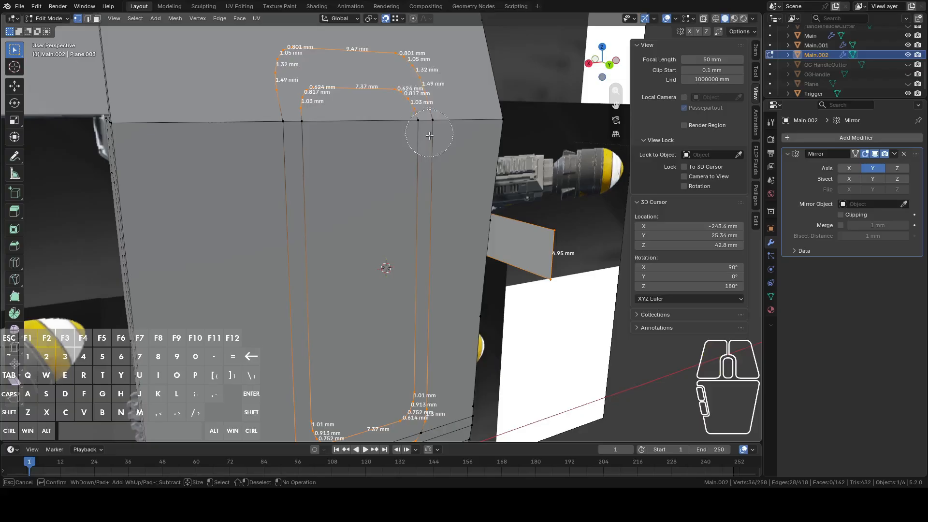
pyautogui.rightClick(415, 85)
pyautogui.rightClick(403, 164)
pyautogui.click(401, 372)
# Dissolve the leftover slot vertices along the upper horizontal crease of the stock's side
pyautogui.moveTo(382, 329); pyautogui.dragTo(385, 207, button='middle')
pyautogui.keyDown('shift'); pyautogui.click(381, 206); pyautogui.keyUp('shift')
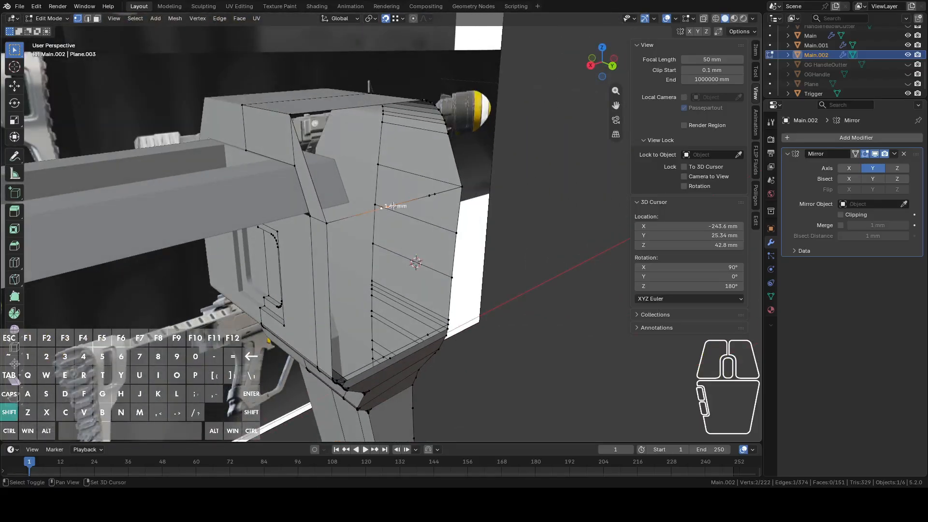
pyautogui.rightClick(438, 210)
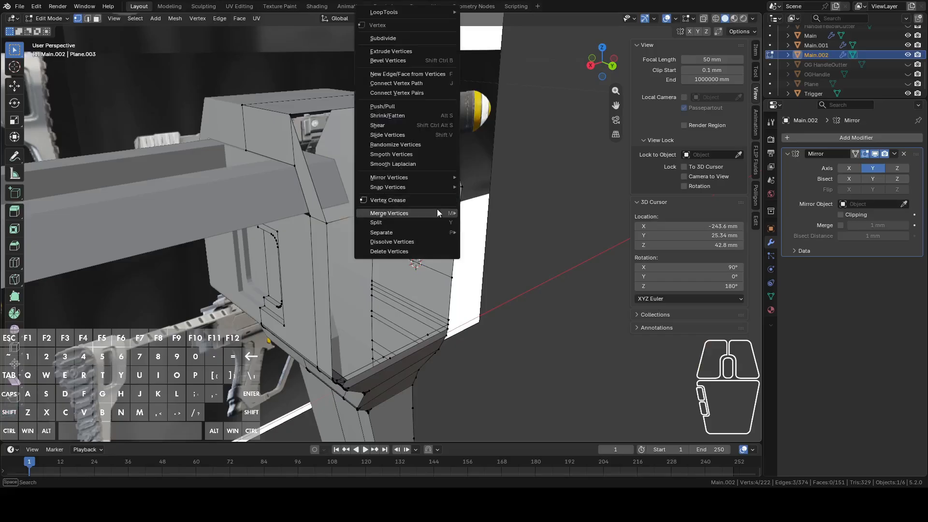
pyautogui.click(411, 241)
# Dissolve the remaining stray vertices along the lower edge of the open side
pyautogui.scroll(4, 417, 221)
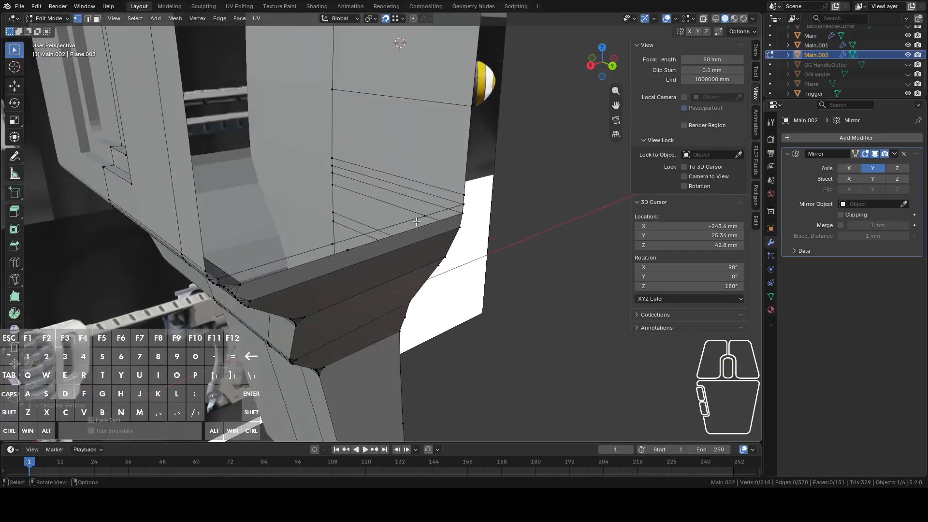
pyautogui.keyDown('alt'); pyautogui.click(333, 241); pyautogui.keyUp('alt')
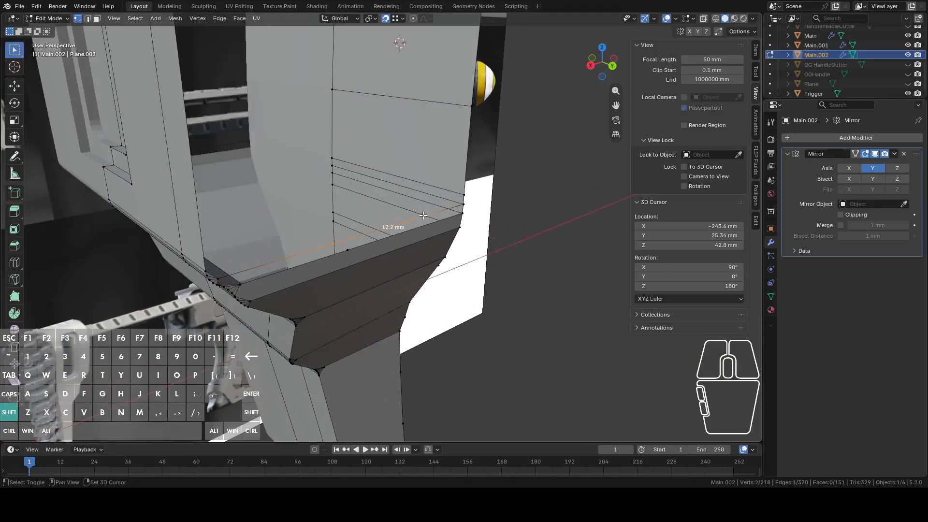
pyautogui.rightClick(422, 216)
pyautogui.click(389, 242)
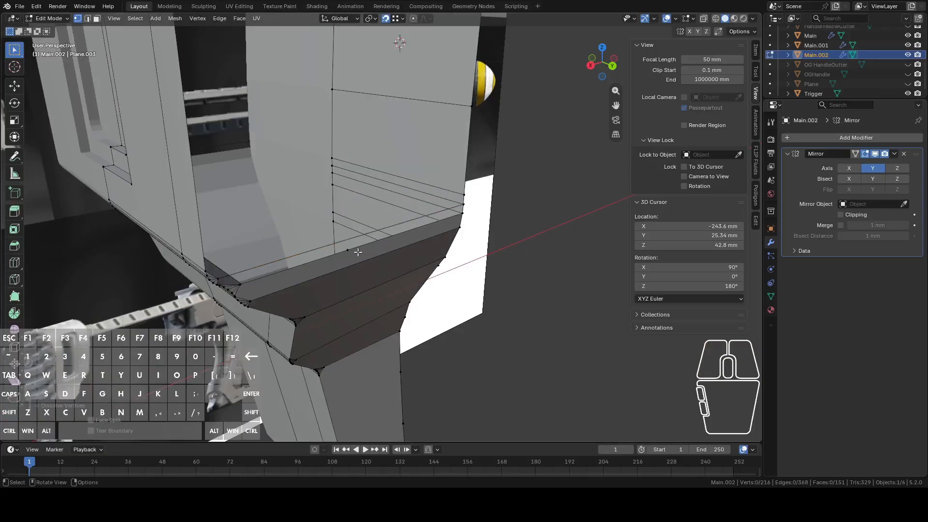
pyautogui.click(352, 251)
pyautogui.rightClick(352, 251)
pyautogui.click(352, 251)
# Fill the small gap at the lower front corner of the open side with a face from its bordering edges
pyautogui.scroll(5, 360, 240)
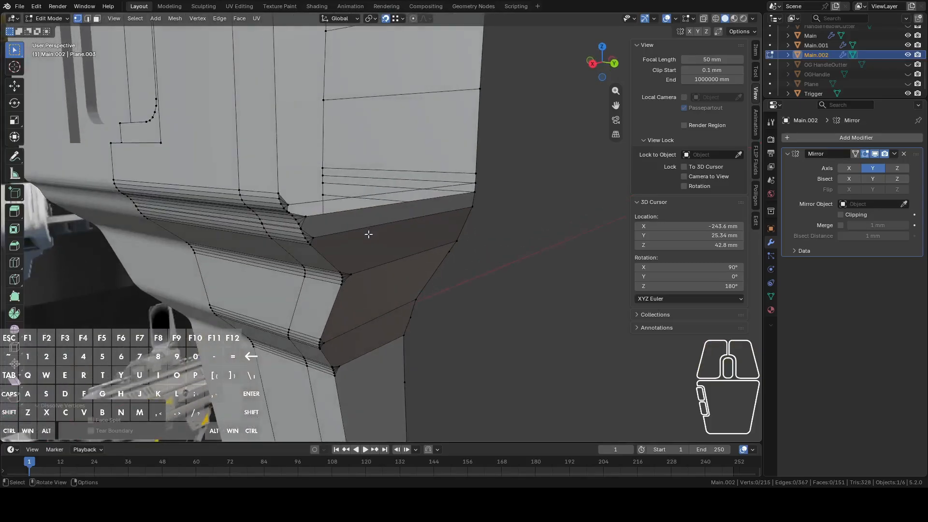
pyautogui.press('2')
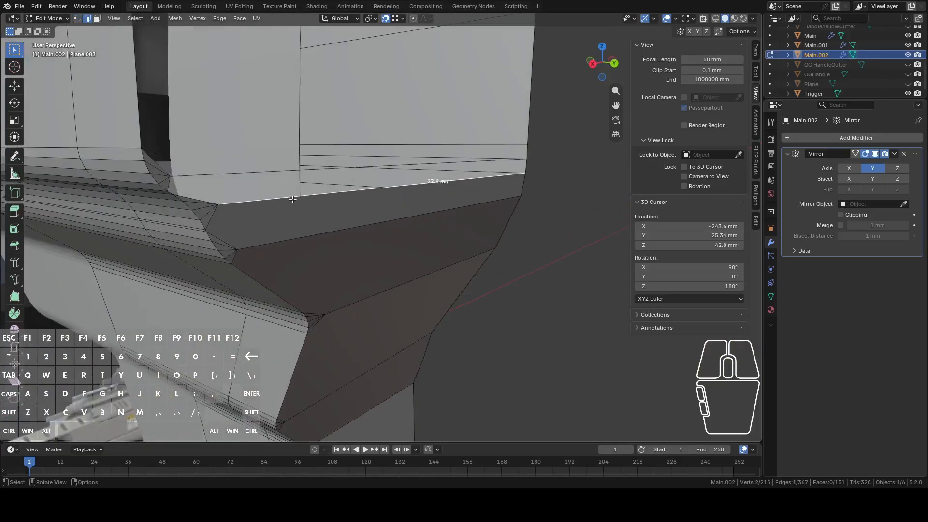
pyautogui.moveTo(292, 199); pyautogui.dragTo(307, 191, button='middle')
pyautogui.keyDown('shift'); pyautogui.click(291, 150); pyautogui.keyUp('shift')
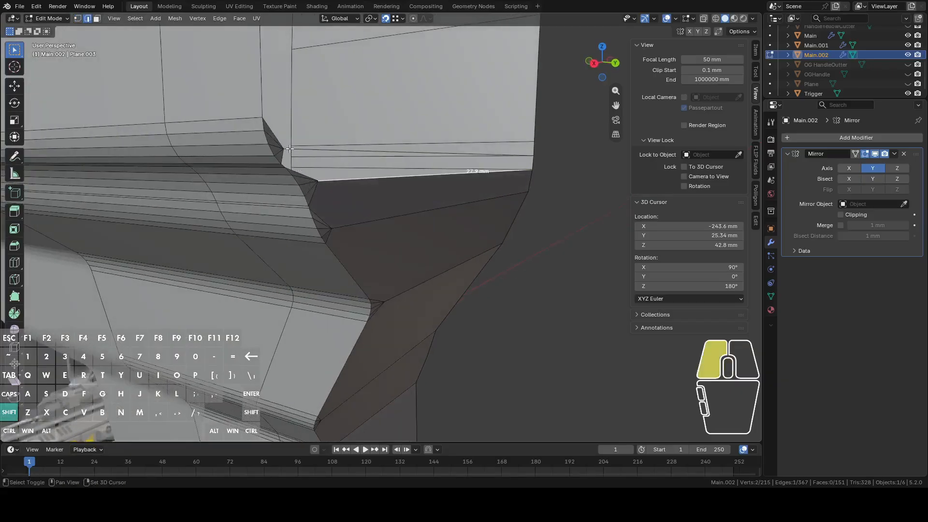
pyautogui.keyDown('shift'); pyautogui.click(284, 156); pyautogui.keyUp('shift')
pyautogui.moveTo(293, 170)
pyautogui.mouseDown(button='middle')
pyautogui.moveTo(319, 186)
pyautogui.moveTo(285, 179)
pyautogui.moveTo(292, 188)
pyautogui.mouseUp(button='middle')
pyautogui.press('f')
# Fill the stock's open side with two faces from its boundary edges, one below and one above the bend line
pyautogui.keyDown('shift'); pyautogui.moveTo(251, 151); pyautogui.dragTo(378, 185, button='middle'); pyautogui.keyUp('shift')
pyautogui.keyDown('alt'); pyautogui.click(240, 142); pyautogui.keyUp('alt')
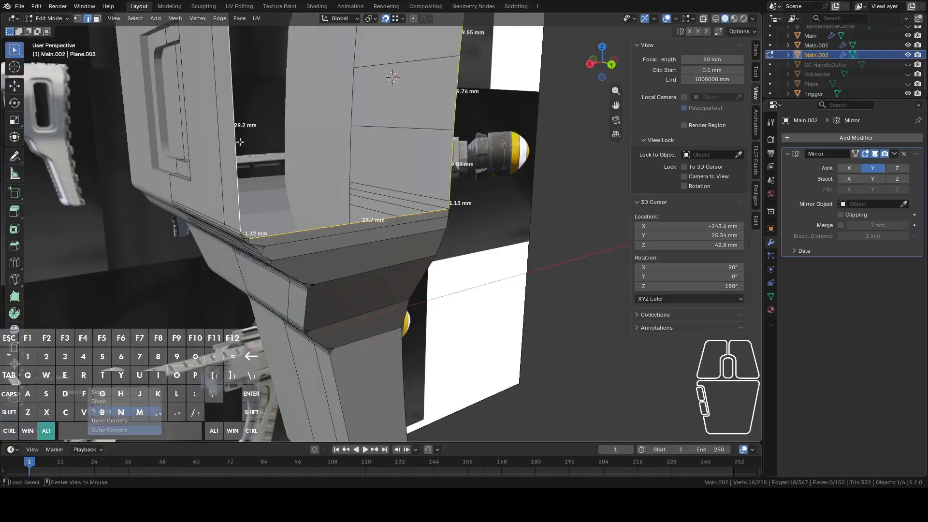
pyautogui.moveTo(240, 142); pyautogui.dragTo(379, 284, button='middle')
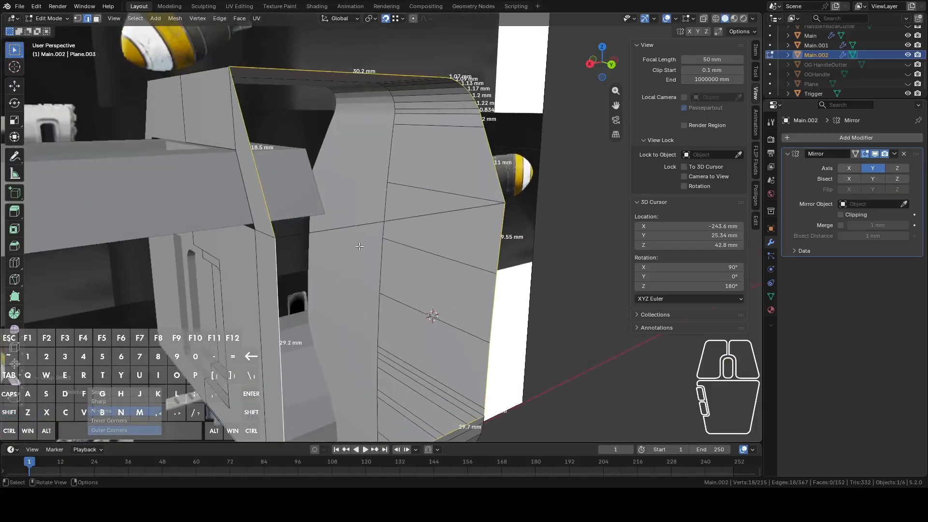
pyautogui.moveTo(248, 83)
pyautogui.keyDown('ctrl'); pyautogui.mouseDown()
pyautogui.moveTo(369, 73)
pyautogui.moveTo(484, 136)
pyautogui.moveTo(488, 149)
pyautogui.mouseUp(); pyautogui.keyUp('ctrl')
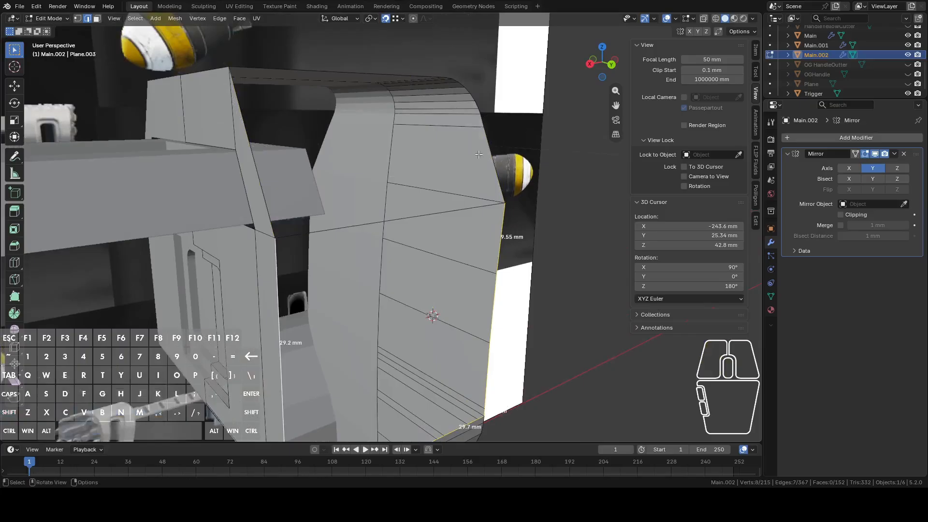
pyautogui.press('f')
pyautogui.keyDown('alt'); pyautogui.click(247, 139); pyautogui.keyUp('alt')
pyautogui.press('f')
# Bevel the shared edge between the two new side faces with a 4.39 mm width and 6 segments
pyautogui.moveTo(247, 140); pyautogui.dragTo(389, 200, button='middle')
pyautogui.click(389, 212)
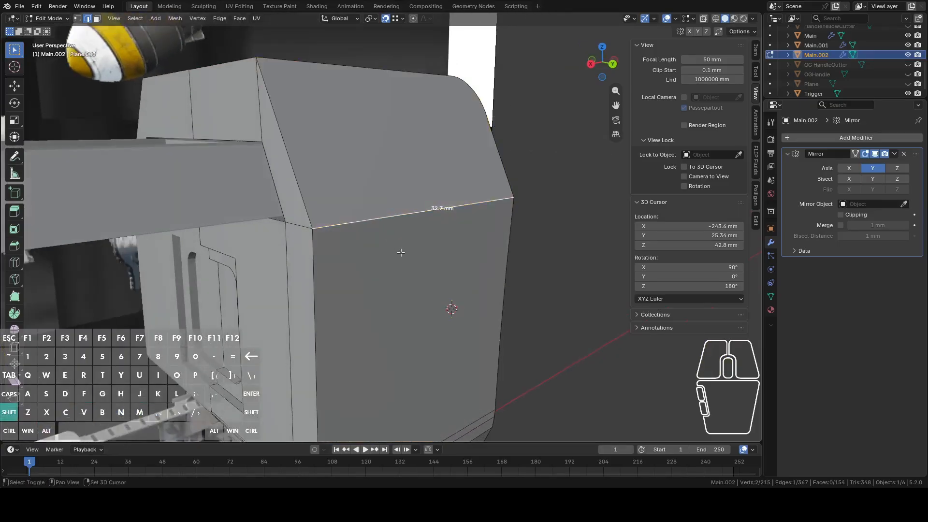
pyautogui.keyDown('shift'); pyautogui.moveTo(398, 253); pyautogui.dragTo(400, 185, button='middle'); pyautogui.keyUp('shift')
pyautogui.moveTo(500, 263); pyautogui.dragTo(421, 160, button='middle')
pyautogui.scroll(-4, 421, 159)
pyautogui.keyDown('shift'); pyautogui.moveTo(331, 103); pyautogui.dragTo(338, 246, button='middle'); pyautogui.keyUp('shift')
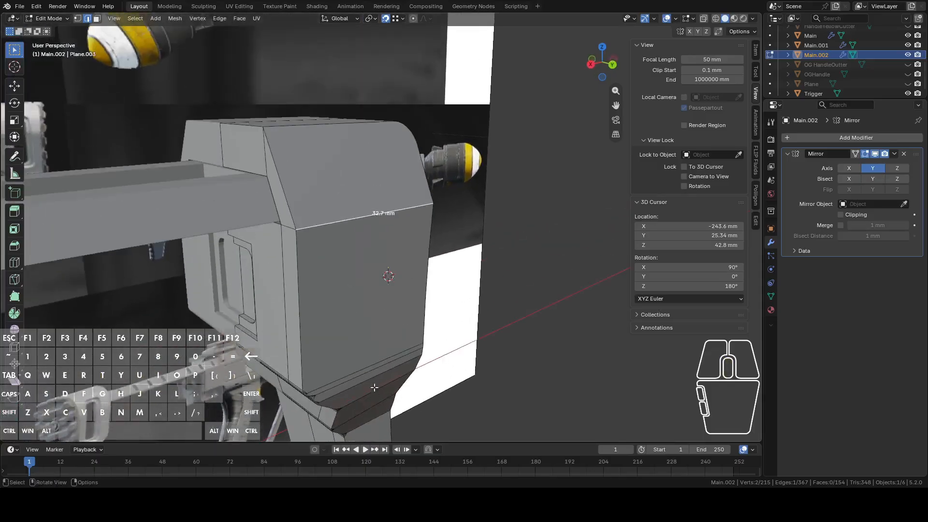
pyautogui.moveTo(373, 382); pyautogui.dragTo(476, 232, button='middle')
pyautogui.scroll(2, 493, 234)
pyautogui.scroll(-1, 551, 190)
pyautogui.hotkey('ctrl', 'e')
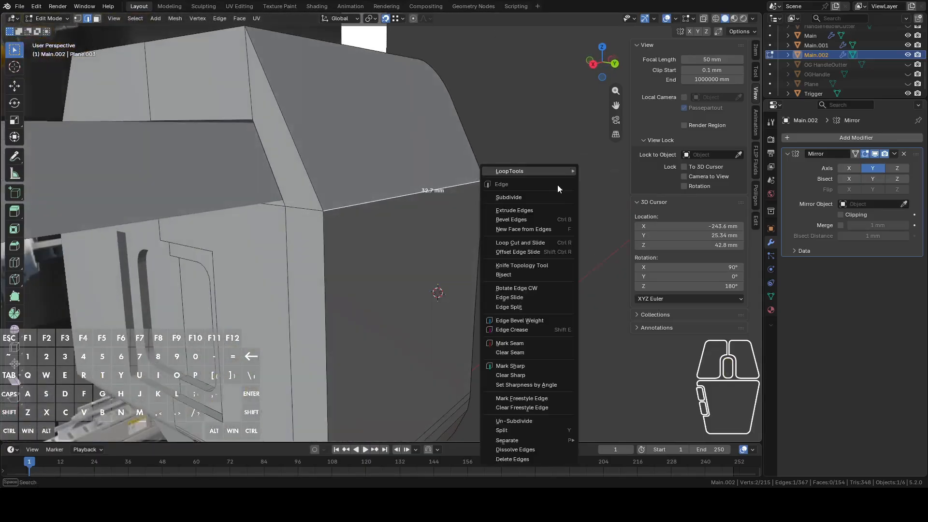
pyautogui.click(510, 220)
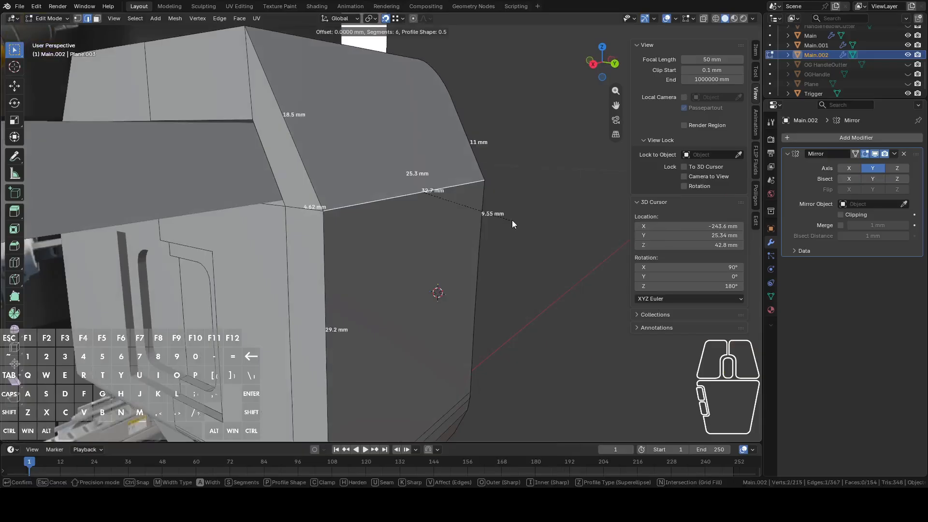
pyautogui.click(549, 231)
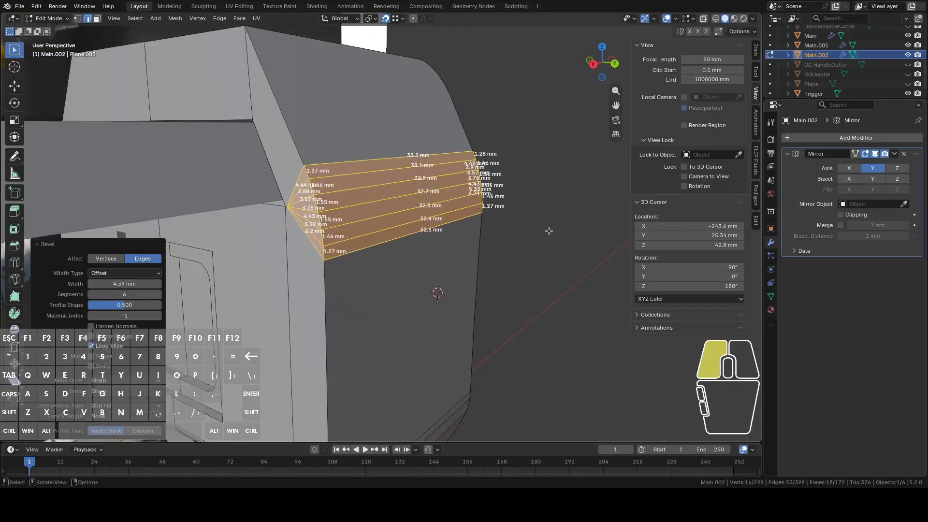
# Leave mesh editing, unhide the ButtCutter object and select it
pyautogui.scroll(-2, 532, 234)
pyautogui.press('Tab')
pyautogui.moveTo(532, 234); pyautogui.dragTo(483, 242, button='middle')
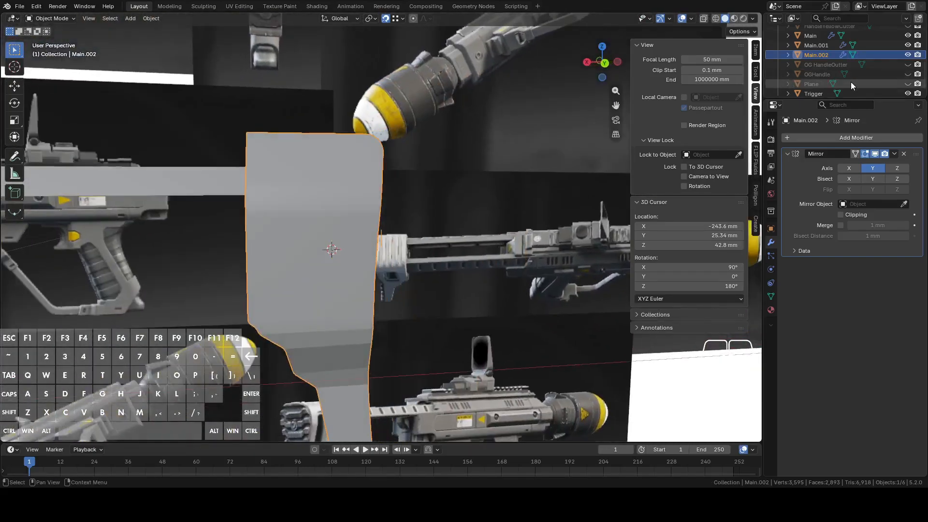
pyautogui.scroll(-1, 851, 72)
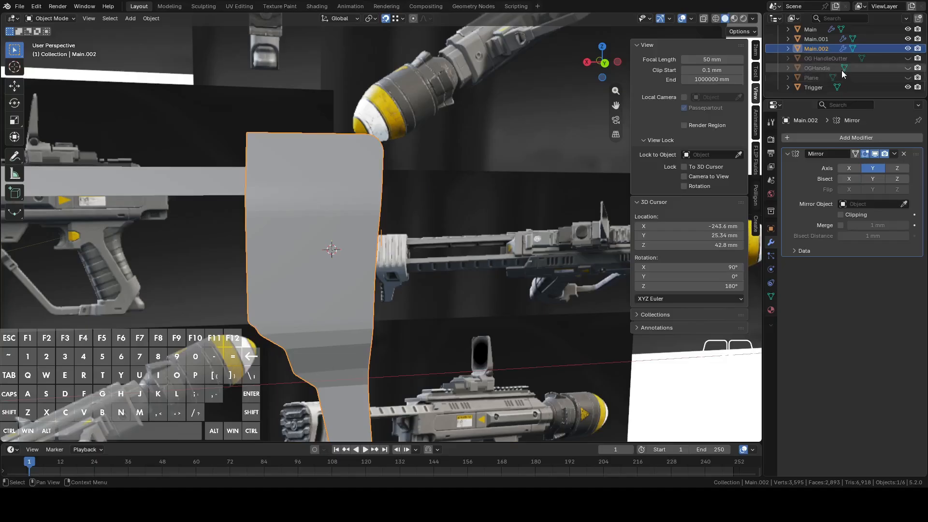
pyautogui.scroll(6, 838, 72)
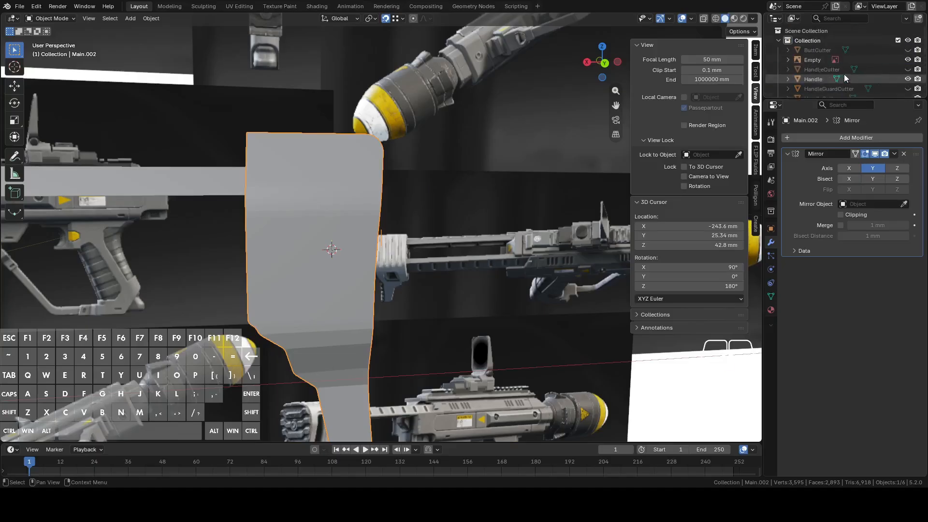
pyautogui.click(908, 51)
pyautogui.moveTo(532, 159); pyautogui.dragTo(500, 245, button='middle')
pyautogui.click(503, 243)
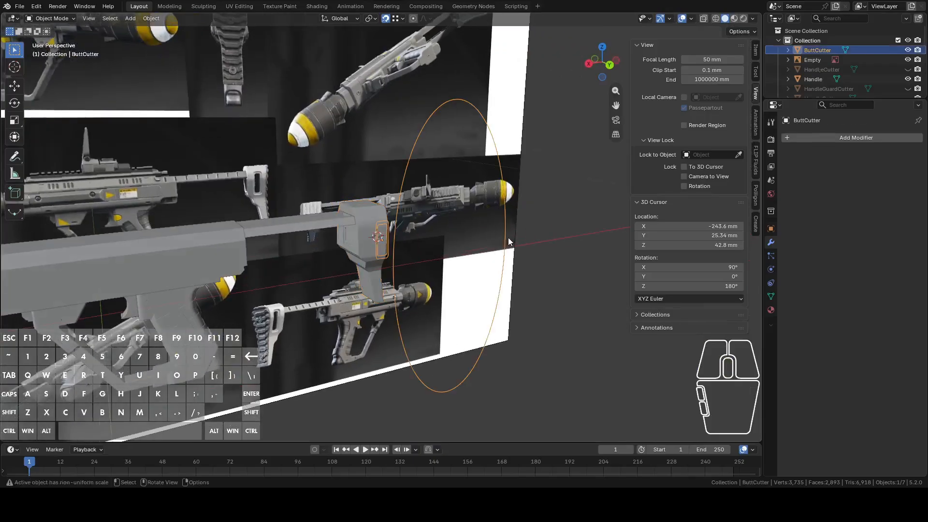
# Separate the two rounded slot outlines from ButtCutter into their own object
pyautogui.press('Tab')
pyautogui.scroll(4, 509, 237)
pyautogui.press('Tab')
pyautogui.press('Tab')
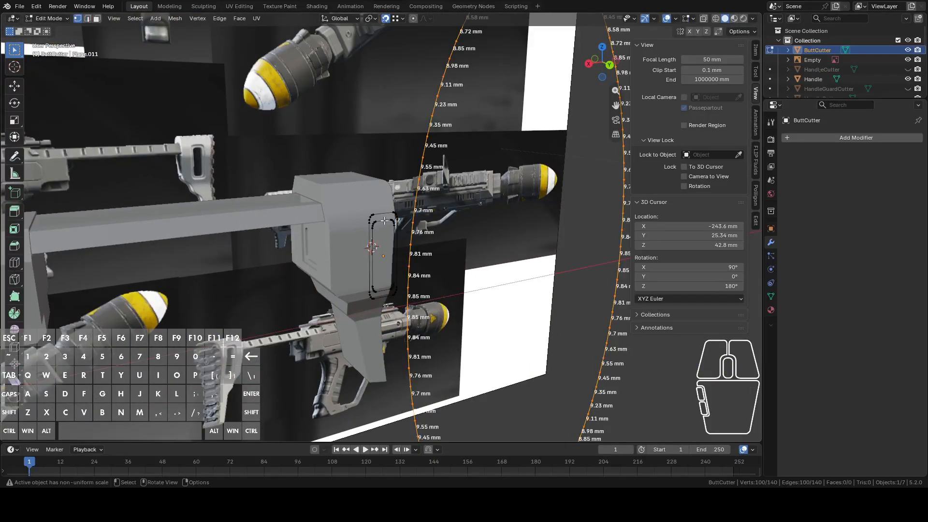
pyautogui.keyDown('alt'); pyautogui.keyDown('shift'); pyautogui.click(386, 220); pyautogui.keyUp('shift'); pyautogui.keyUp('alt')
pyautogui.scroll(2, 418, 234)
pyautogui.press('p')
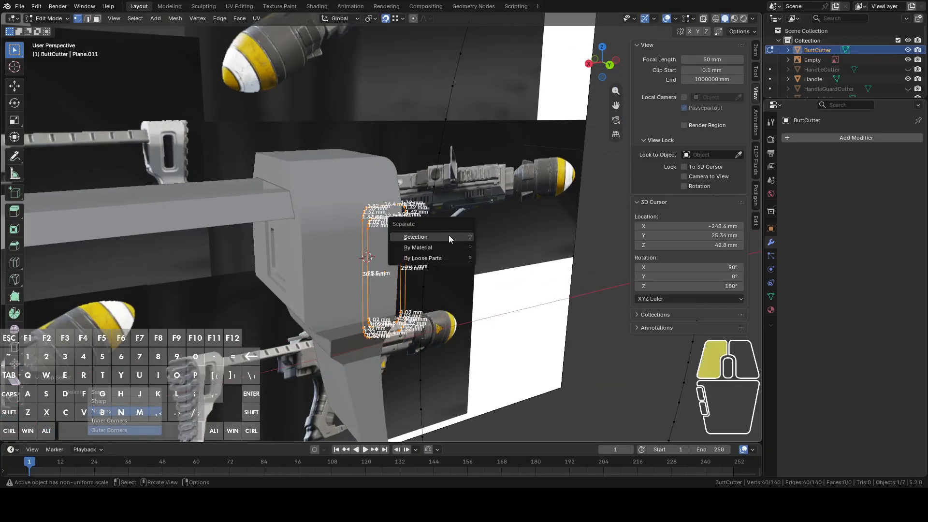
pyautogui.click(449, 235)
pyautogui.press('Tab')
# Knife-project the separated slot outlines onto the stock's side mesh from the back orthographic view
pyautogui.click(381, 216)
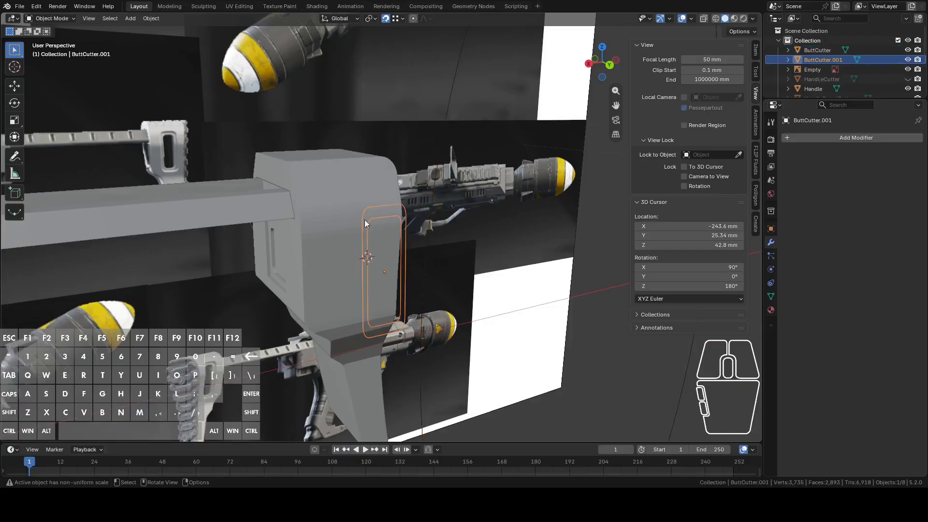
pyautogui.click(347, 216)
pyautogui.press('Tab')
pyautogui.moveTo(402, 255); pyautogui.dragTo(431, 276, button='middle')
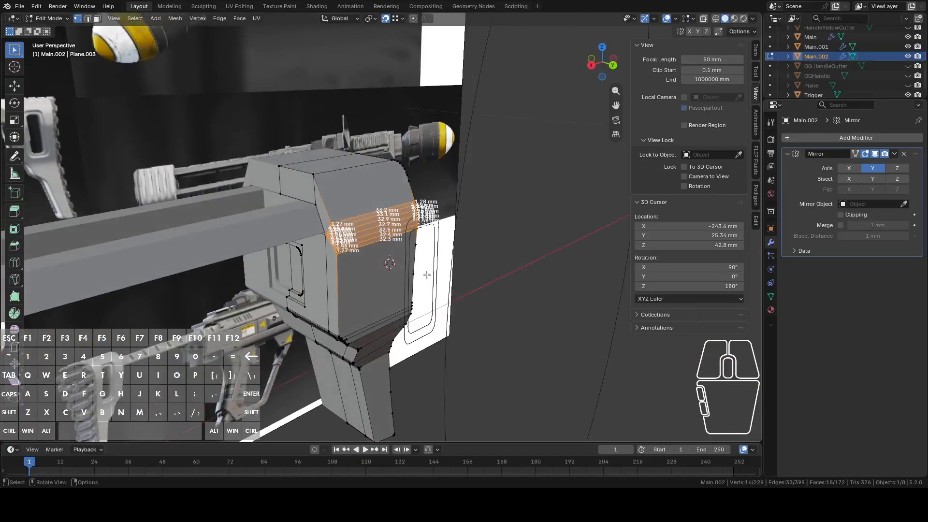
pyautogui.click(612, 66)
pyautogui.click(173, 19)
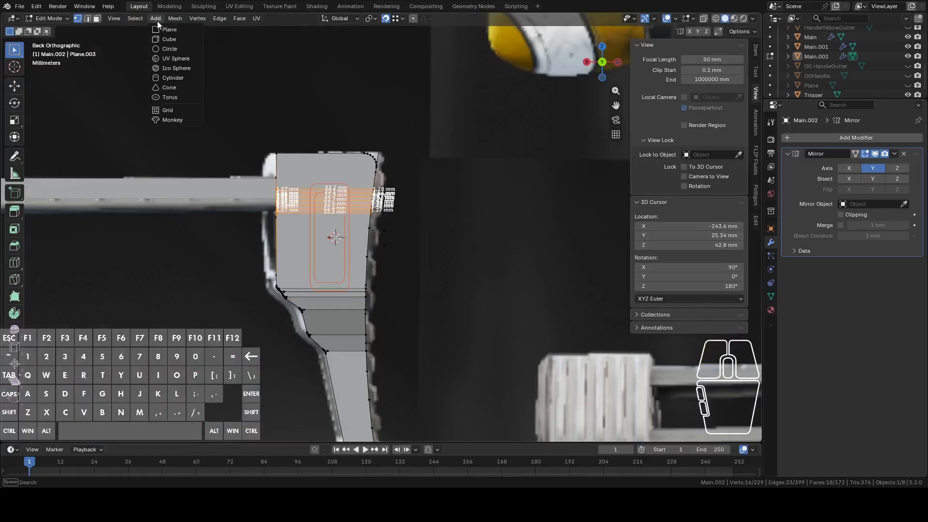
pyautogui.click(207, 127)
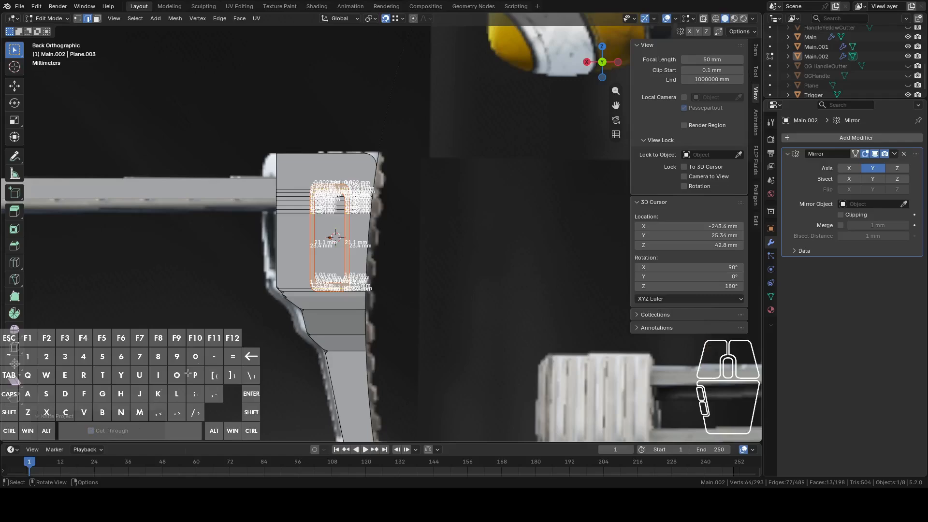
# Inspect the projected cut on the stock's side and hide the slot outline object
pyautogui.scroll(3, 400, 259)
pyautogui.moveTo(399, 260); pyautogui.dragTo(395, 212, button='middle')
pyautogui.scroll(5, 323, 281)
pyautogui.moveTo(321, 227); pyautogui.dragTo(360, 246, button='middle')
pyautogui.click(365, 248)
pyautogui.press('Tab')
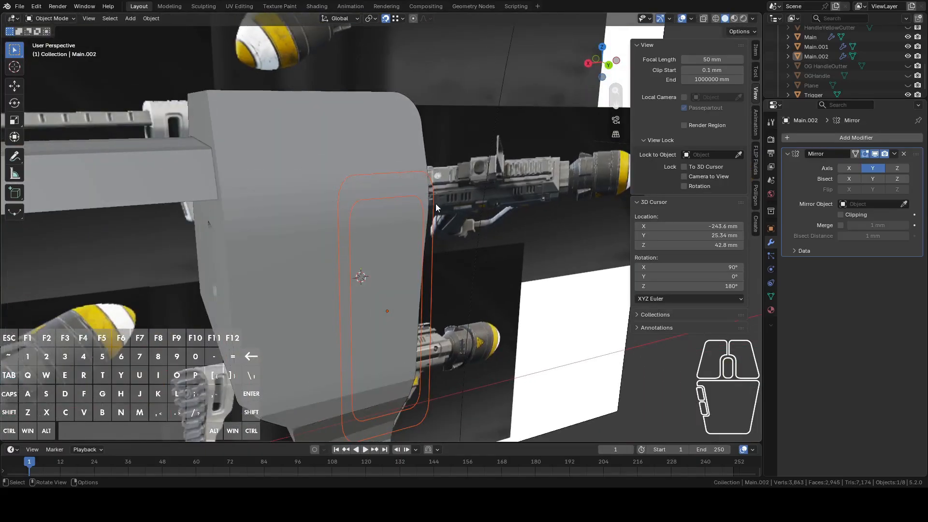
pyautogui.click(434, 205)
pyautogui.press('h')
# Select all faces inside the outer rounded slot outline on the stock's side using circle select
pyautogui.click(366, 240)
pyautogui.press('Tab')
pyautogui.moveTo(366, 240); pyautogui.dragTo(366, 241, button='middle')
pyautogui.press('3')
pyautogui.scroll(4, 366, 241)
pyautogui.press('c')
pyautogui.moveTo(328, 214)
pyautogui.mouseDown()
pyautogui.moveTo(311, 192)
pyautogui.moveTo(303, 131)
pyautogui.moveTo(248, 169)
pyautogui.moveTo(261, 233)
pyautogui.mouseUp()
pyautogui.moveTo(359, 199); pyautogui.dragTo(399, 147)
pyautogui.rightClick(400, 147)
pyautogui.scroll(-3, 382, 179)
pyautogui.keyDown('shift'); pyautogui.moveTo(353, 334); pyautogui.dragTo(391, 181, button='middle'); pyautogui.keyUp('shift')
pyautogui.scroll(2, 391, 180)
pyautogui.scroll(3, 391, 180)
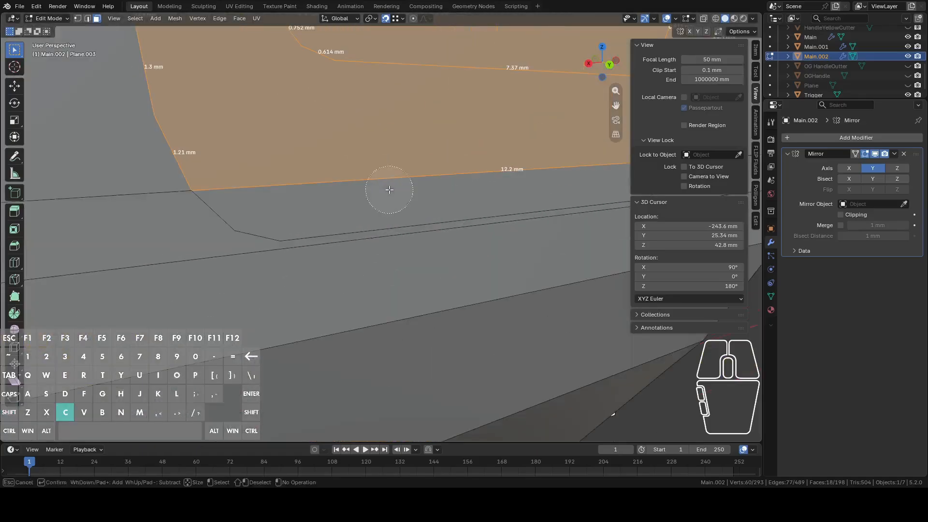
pyautogui.keyDown('shift'); pyautogui.click(420, 166); pyautogui.keyUp('shift')
# Extrude the selected slot faces and move them inward along global Y to recess them about 1.3 mm
pyautogui.scroll(-3, 421, 166)
pyautogui.scroll(2, 371, 214)
pyautogui.moveTo(371, 214); pyautogui.dragTo(403, 230, button='middle')
pyautogui.keyDown('shift'); pyautogui.moveTo(474, 162); pyautogui.dragTo(444, 246, button='middle'); pyautogui.keyUp('shift')
pyautogui.scroll(-2, 443, 246)
pyautogui.press('e')
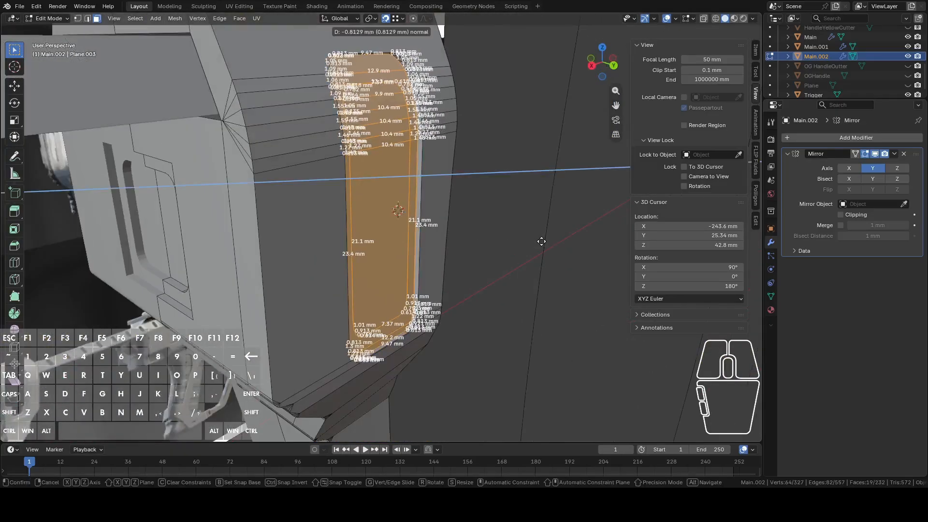
pyautogui.click(542, 241)
pyautogui.press('g')
pyautogui.press('y')
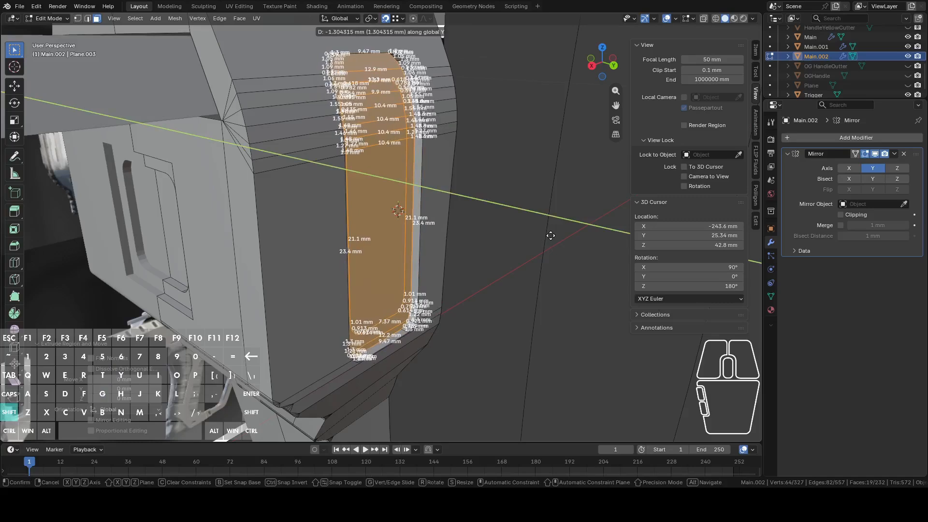
pyautogui.click(551, 234)
# Compare the recessed slot with the stock's opening in the reference images, using the back view with X-ray on
pyautogui.click(607, 68)
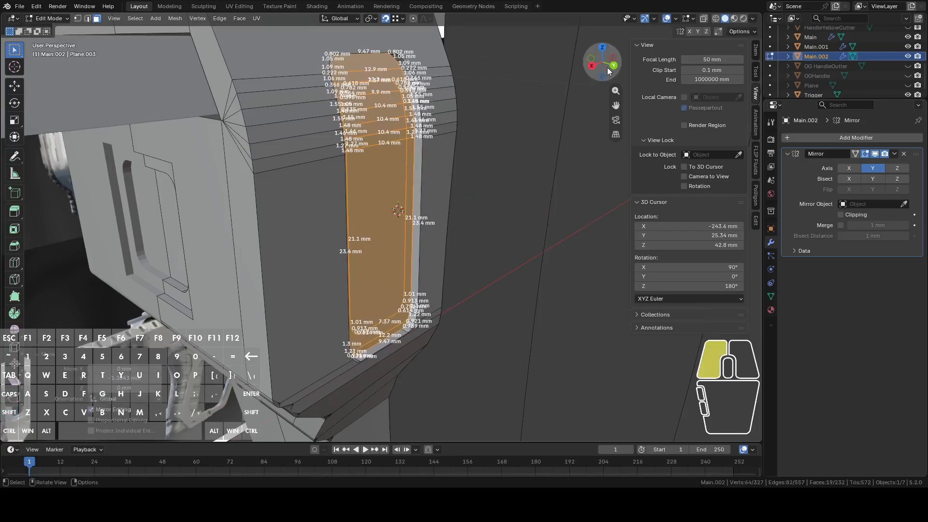
pyautogui.click(615, 66)
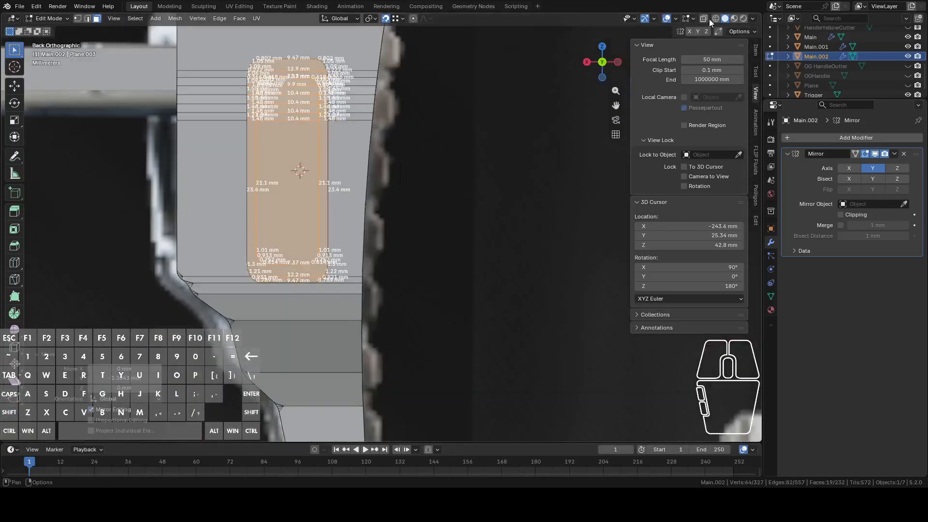
pyautogui.scroll(-8, 463, 151)
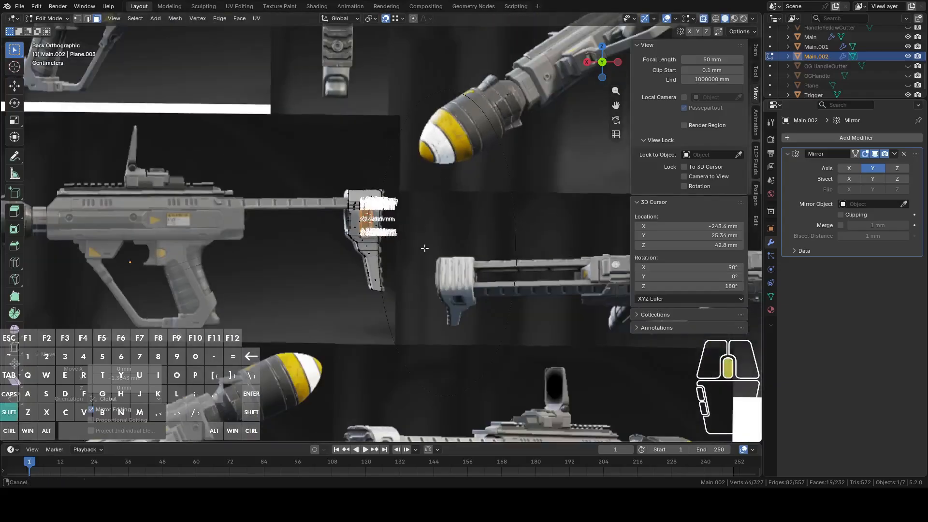
pyautogui.scroll(6, 425, 249)
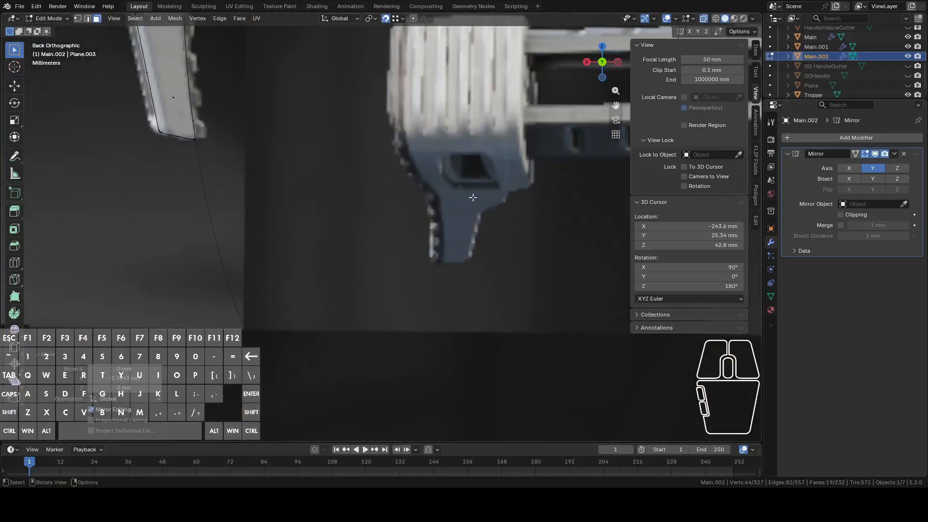
pyautogui.scroll(-6, 473, 152)
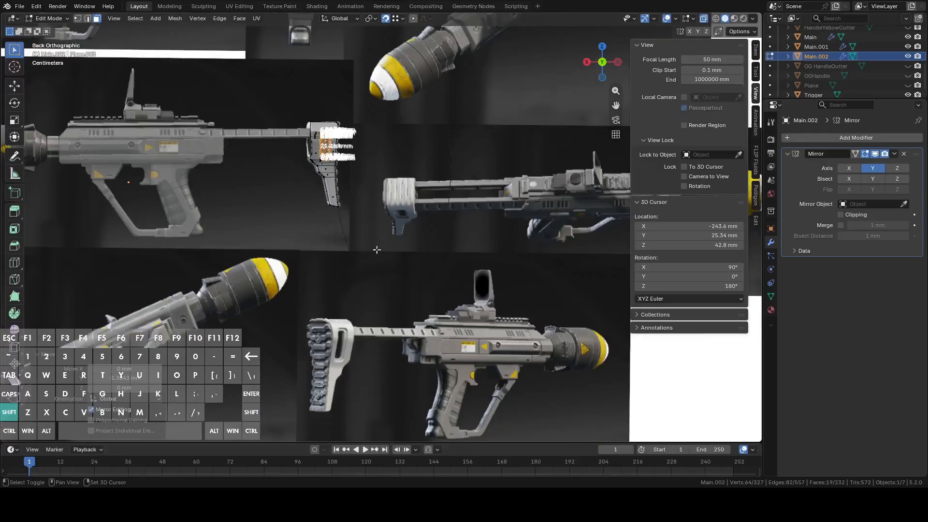
pyautogui.scroll(3, 261, 154)
pyautogui.keyDown('shift'); pyautogui.moveTo(261, 154); pyautogui.dragTo(416, 157, button='middle'); pyautogui.keyUp('shift')
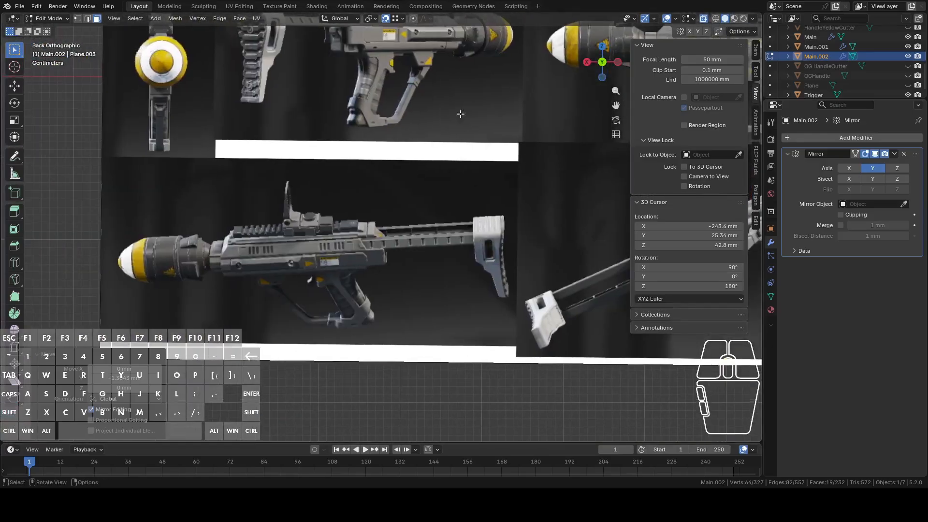
pyautogui.keyDown('shift'); pyautogui.moveTo(465, 135); pyautogui.dragTo(503, 297, button='middle'); pyautogui.keyUp('shift')
pyautogui.scroll(2, 440, 317)
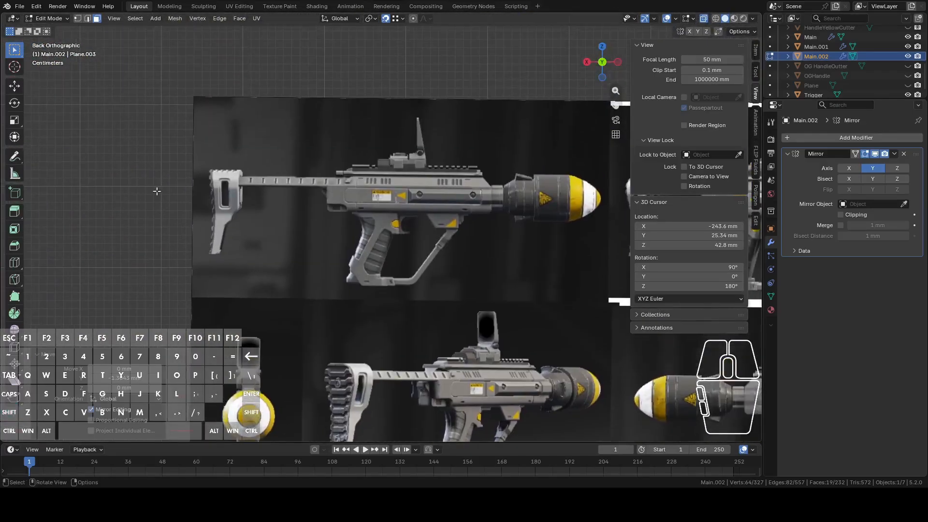
pyautogui.keyDown('shift'); pyautogui.moveTo(271, 244); pyautogui.dragTo(383, 265, button='middle'); pyautogui.keyUp('shift')
pyautogui.scroll(5, 350, 306)
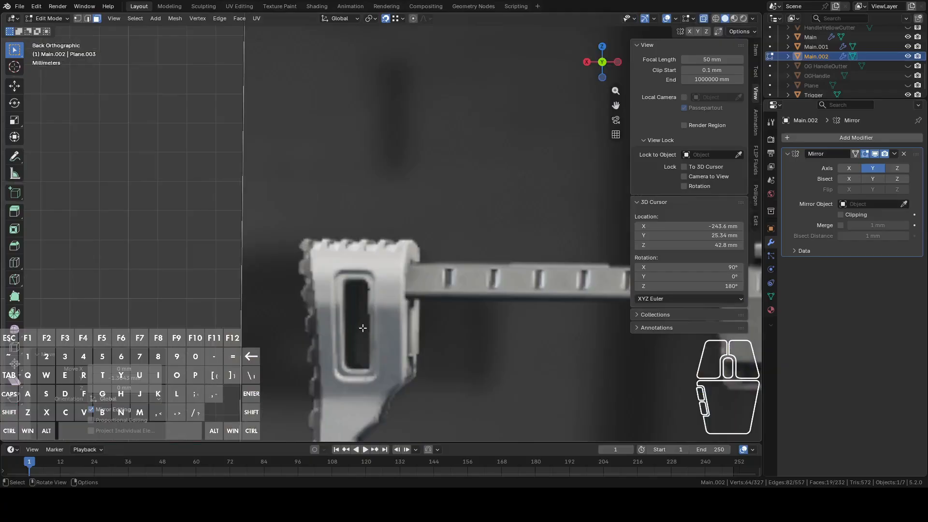
pyautogui.scroll(-3, 414, 310)
pyautogui.press('KP_Decimal')
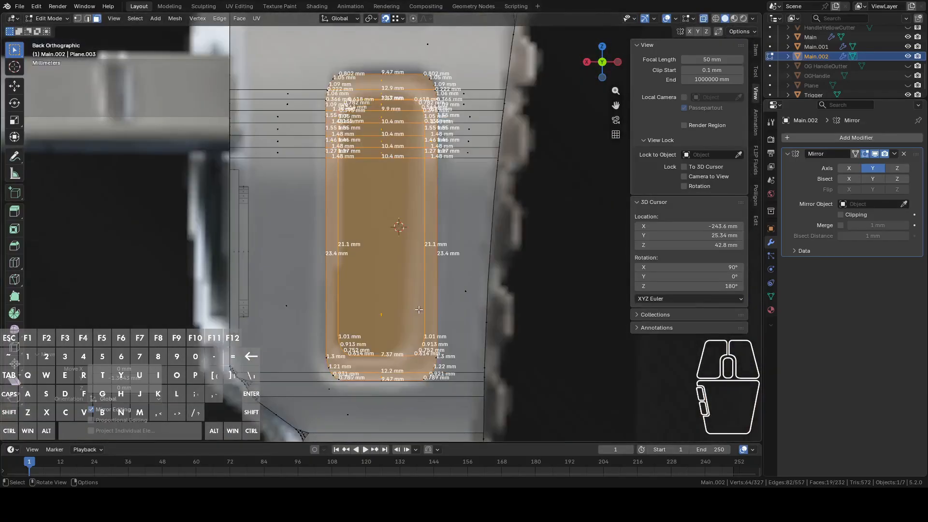
# Move the slot's recessed faces about 0.2 mm further inward along global Y
pyautogui.moveTo(411, 269); pyautogui.dragTo(484, 166, button='middle')
pyautogui.scroll(2, 483, 238)
pyautogui.keyDown('shift'); pyautogui.moveTo(501, 237); pyautogui.dragTo(459, 223, button='middle'); pyautogui.keyUp('shift')
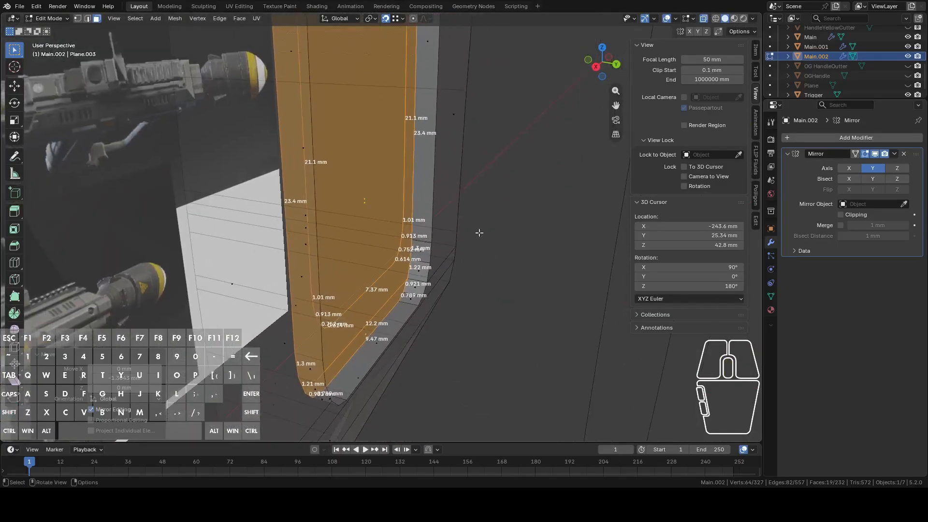
pyautogui.press('g')
pyautogui.press('y')
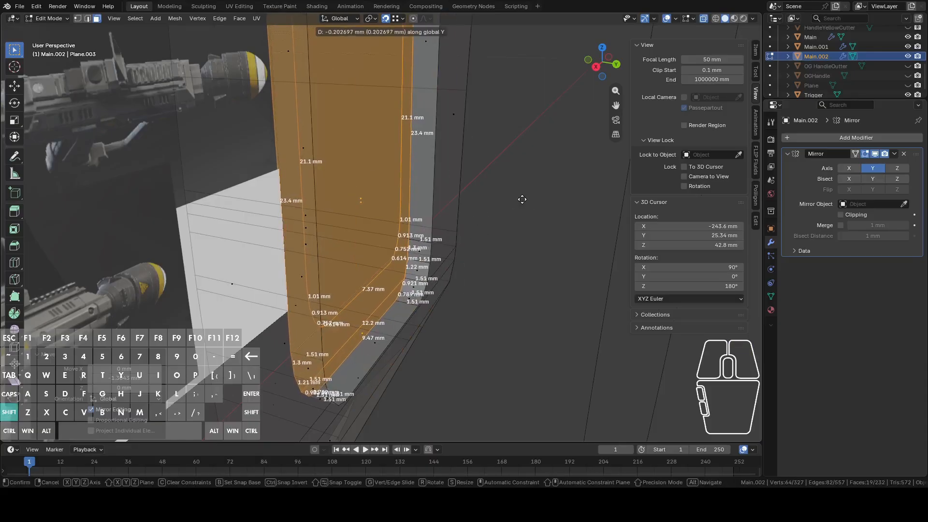
pyautogui.click(525, 200)
pyautogui.moveTo(524, 200); pyautogui.dragTo(474, 251, button='middle')
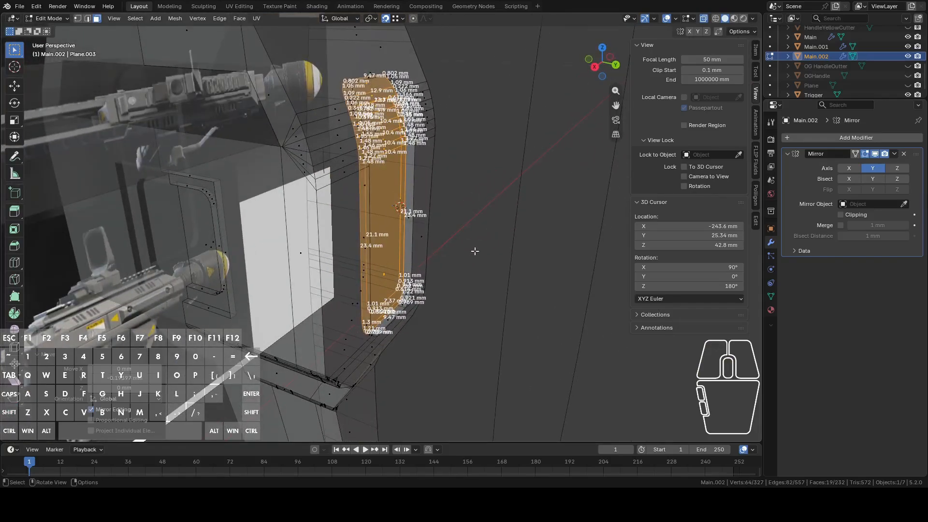
pyautogui.scroll(5, 497, 290)
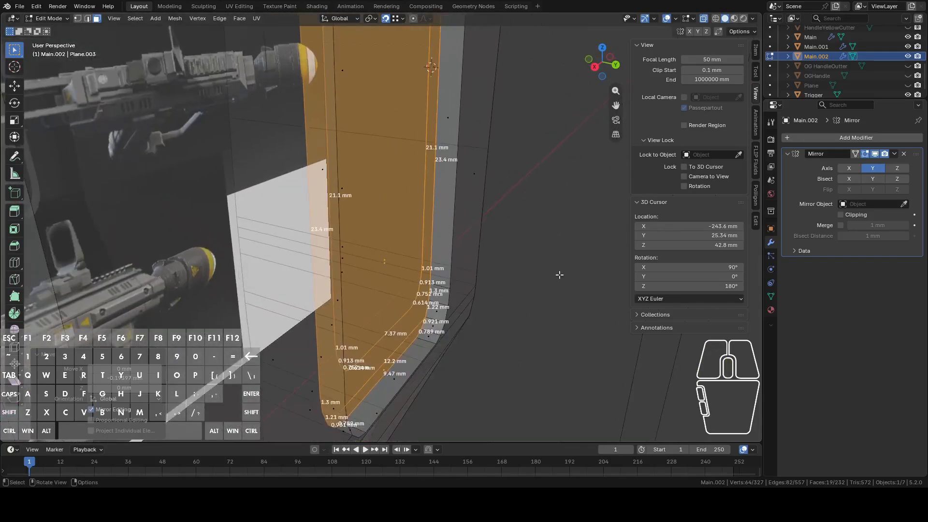
# Push the slot's recessed faces deeper into the stock along global Y, deselect them and turn X-ray off
pyautogui.press('g')
pyautogui.press('y')
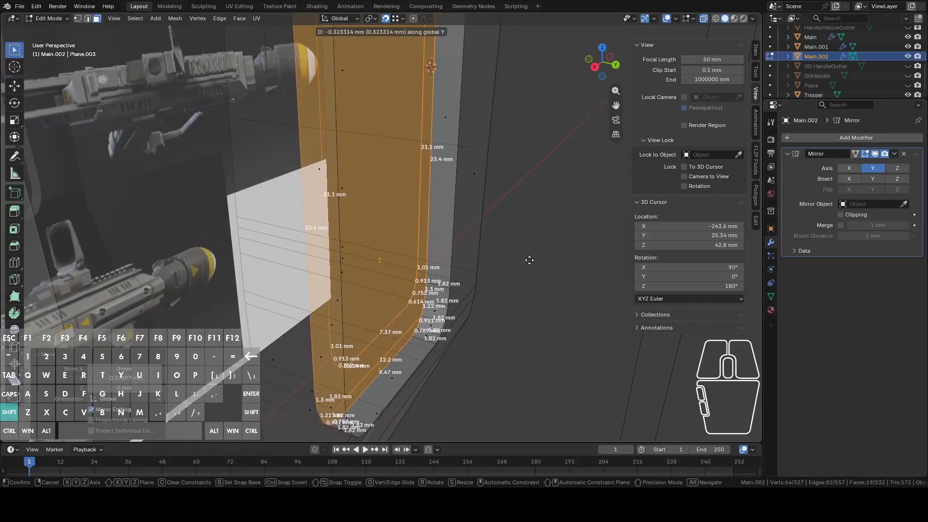
pyautogui.click(503, 236)
pyautogui.moveTo(503, 235); pyautogui.dragTo(433, 301, button='middle')
pyautogui.scroll(5, 416, 256)
pyautogui.press('1')
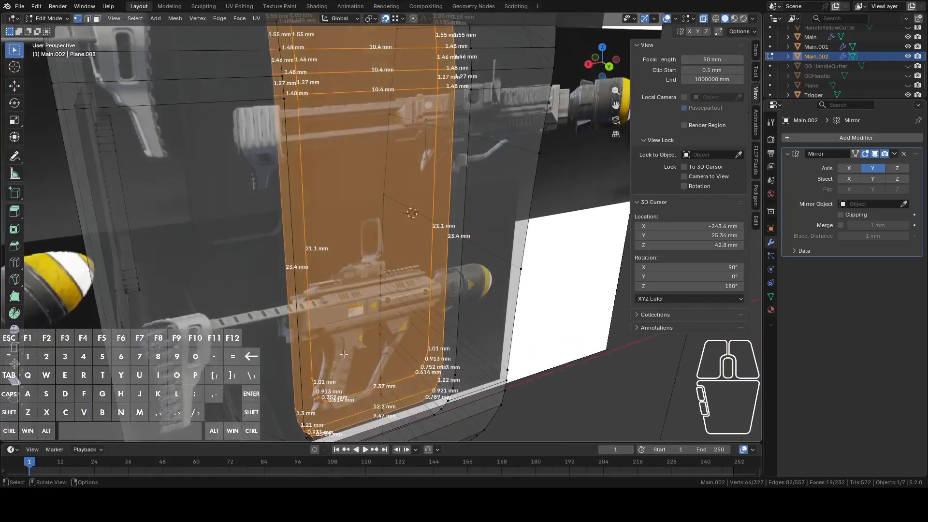
pyautogui.click(363, 220)
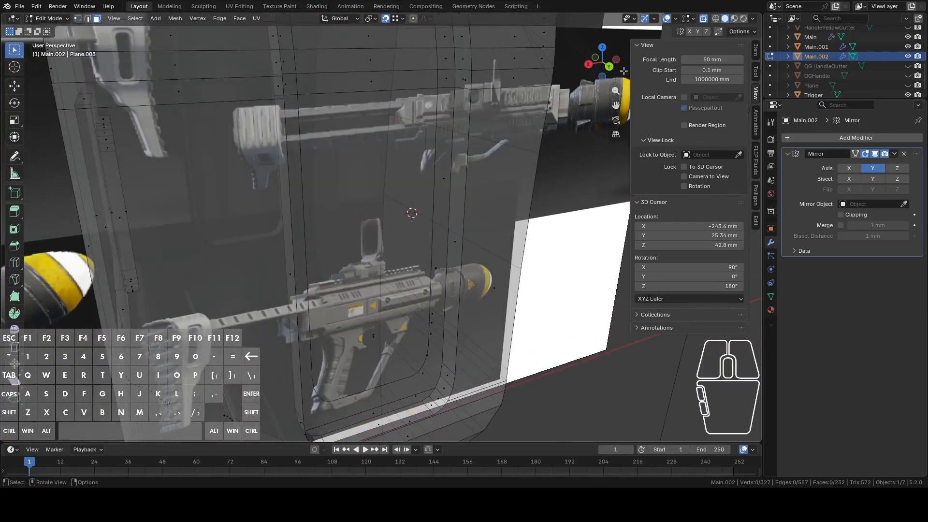
pyautogui.click(704, 18)
# Select the five horizontal edges crossing the inner slot using circle select and delete the faces attached to them
pyautogui.keyDown('shift'); pyautogui.moveTo(423, 182); pyautogui.dragTo(410, 188, button='middle'); pyautogui.keyUp('shift')
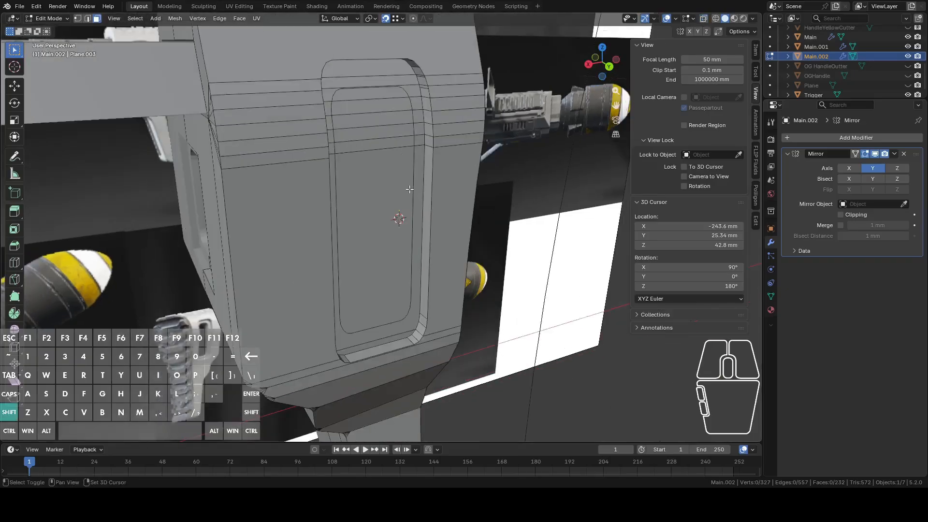
pyautogui.keyDown('shift'); pyautogui.moveTo(364, 134); pyautogui.dragTo(370, 198, button='middle'); pyautogui.keyUp('shift')
pyautogui.scroll(1, 371, 201)
pyautogui.press('c')
pyautogui.moveTo(378, 218); pyautogui.dragTo(372, 184)
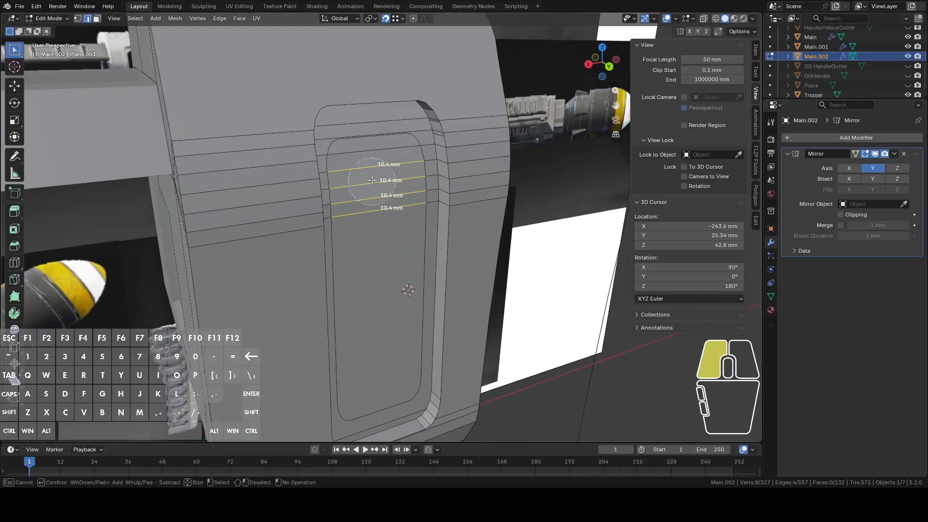
pyautogui.moveTo(374, 226); pyautogui.dragTo(375, 228)
pyautogui.press('Escape')
pyautogui.press('x')
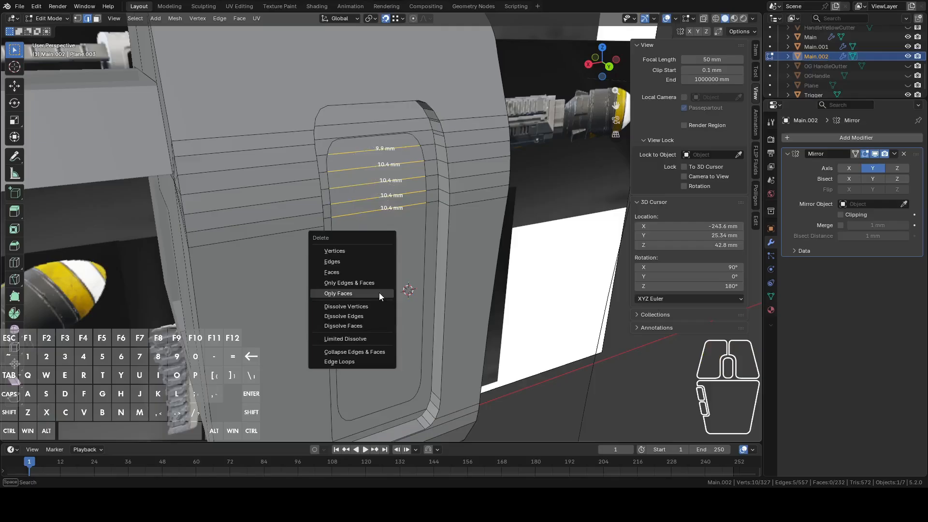
pyautogui.click(338, 272)
pyautogui.moveTo(370, 264); pyautogui.dragTo(413, 233, button='middle')
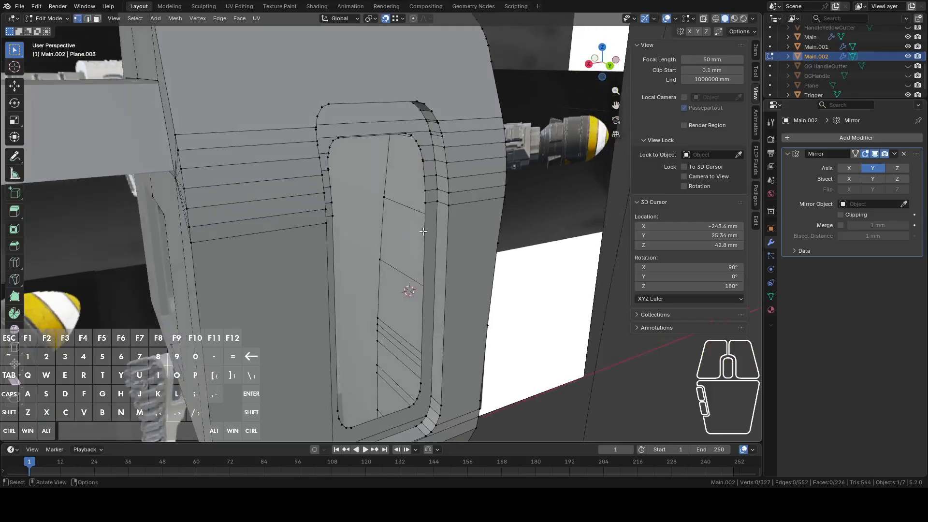
# Select the complete boundary edge loop around the inner slot opening
pyautogui.keyDown('alt'); pyautogui.click(425, 231); pyautogui.keyUp('alt')
pyautogui.keyDown('alt'); pyautogui.keyDown('shift'); pyautogui.click(426, 193); pyautogui.keyUp('shift'); pyautogui.keyUp('alt')
pyautogui.moveTo(426, 192); pyautogui.dragTo(338, 178, button='middle')
pyautogui.keyDown('alt'); pyautogui.keyDown('shift'); pyautogui.click(329, 168); pyautogui.keyUp('shift'); pyautogui.keyUp('alt')
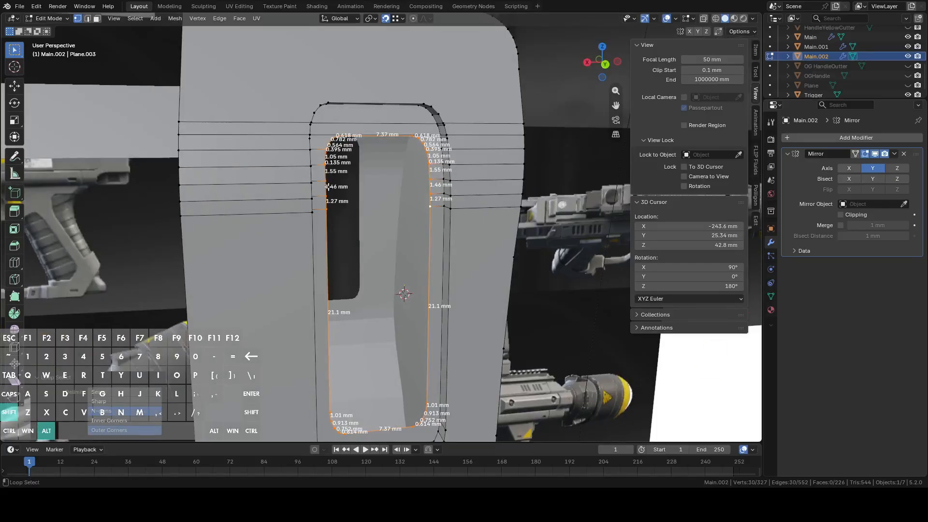
pyautogui.moveTo(331, 196); pyautogui.dragTo(445, 246, button='middle')
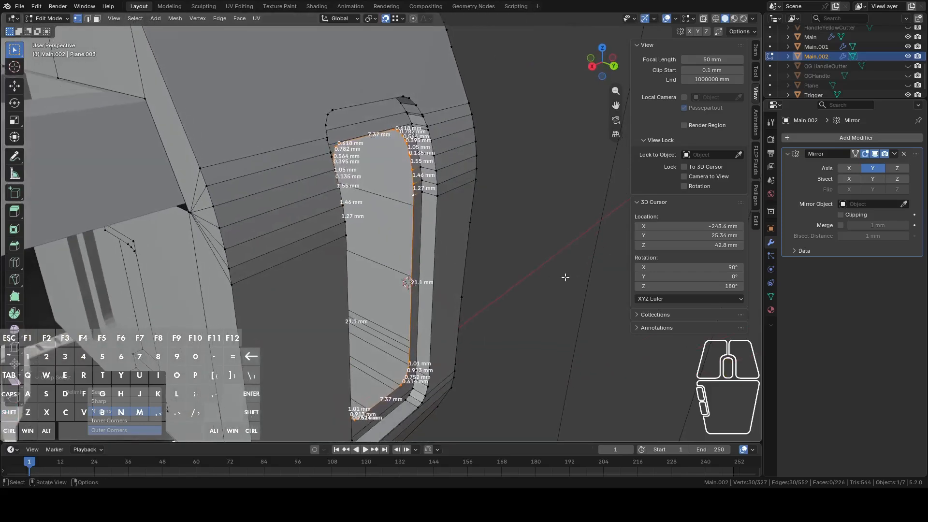
# Extrude the opening's edge loop inward along global Y and flatten it by scaling Y to 0
pyautogui.press('e')
pyautogui.rightClick(526, 252)
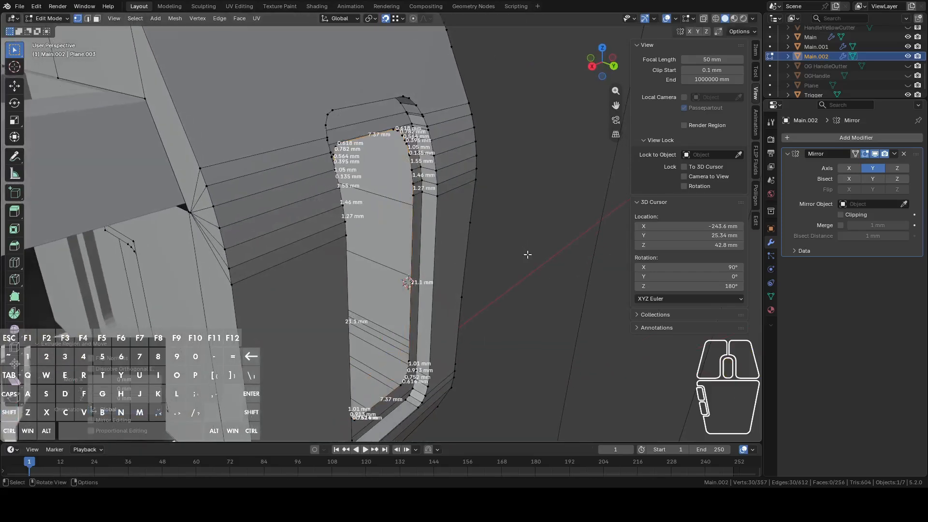
pyautogui.press('g')
pyautogui.press('y')
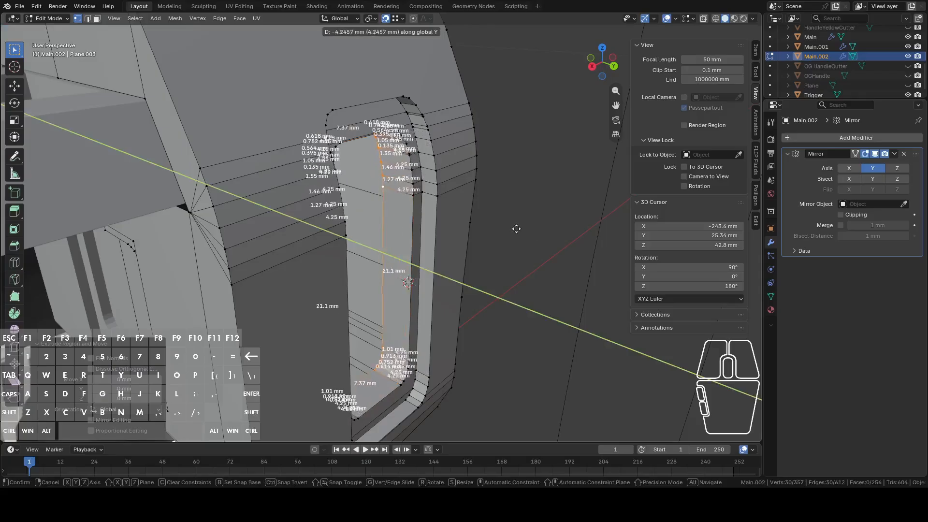
pyautogui.click(511, 225)
pyautogui.press('s')
pyautogui.press('y')
pyautogui.press('0')
pyautogui.click(521, 240)
# Move the flattened inner loop along global Y to adjust the slot's depth, and check the result from behind
pyautogui.moveTo(521, 240); pyautogui.dragTo(344, 245, button='middle')
pyautogui.scroll(-4, 368, 241)
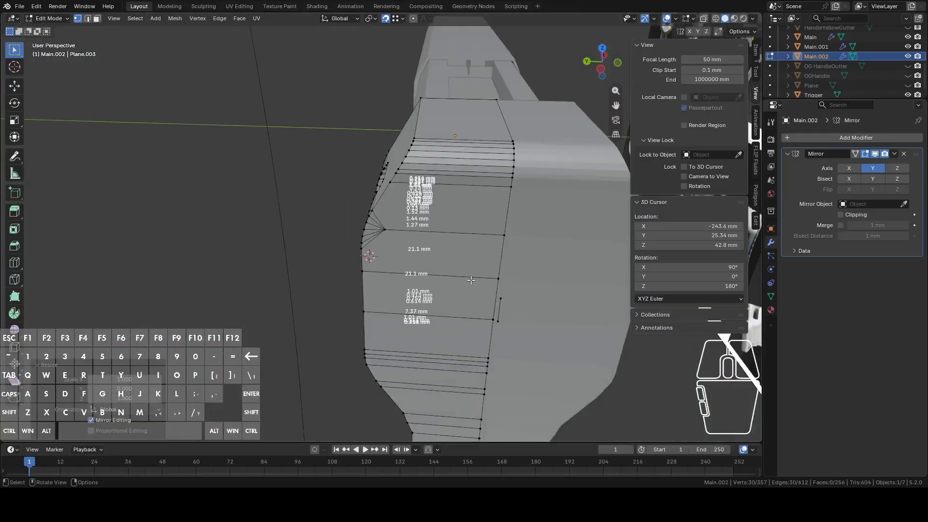
pyautogui.press('g')
pyautogui.press('y')
pyautogui.click(504, 277)
pyautogui.moveTo(504, 277); pyautogui.dragTo(422, 284, button='middle')
pyautogui.press('Tab')
pyautogui.press('Tab')
# Select both end vertices of the loose vertical edge behind the stock and switch to the back view
pyautogui.click(525, 255)
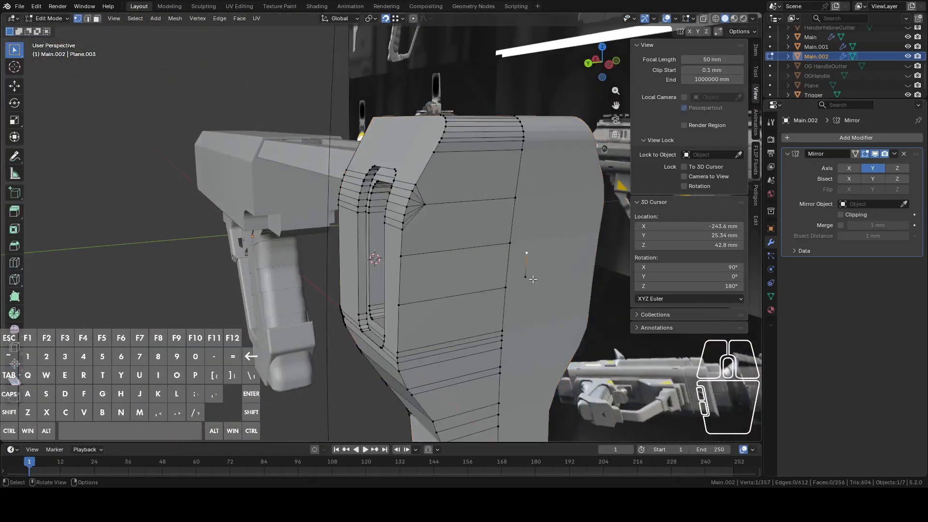
pyautogui.moveTo(533, 281); pyautogui.dragTo(586, 278, button='middle')
pyautogui.keyDown('shift'); pyautogui.click(500, 241); pyautogui.keyUp('shift')
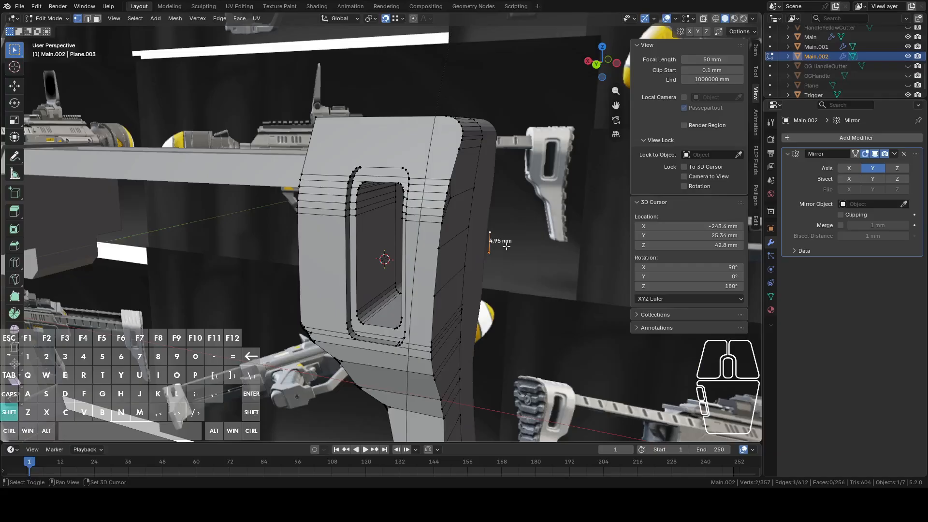
pyautogui.moveTo(505, 237); pyautogui.dragTo(596, 150, button='middle')
pyautogui.click(605, 73)
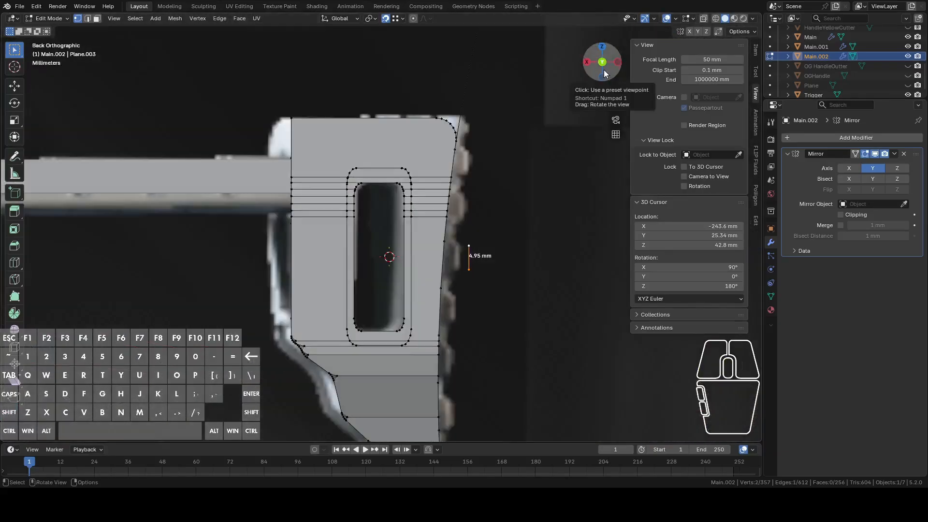
# Examine the ridges along the stock's rear edge in the reference image against the loose edge's size
pyautogui.scroll(5, 500, 252)
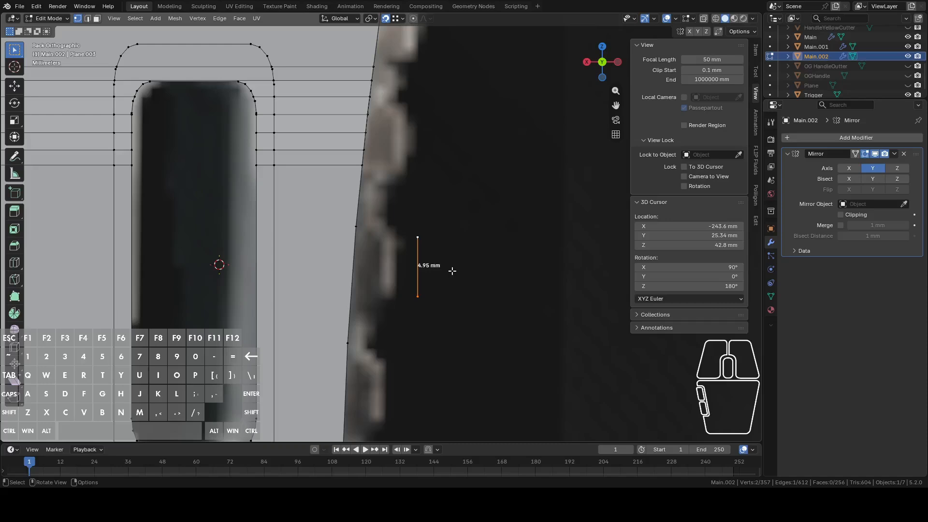
pyautogui.scroll(-5, 452, 270)
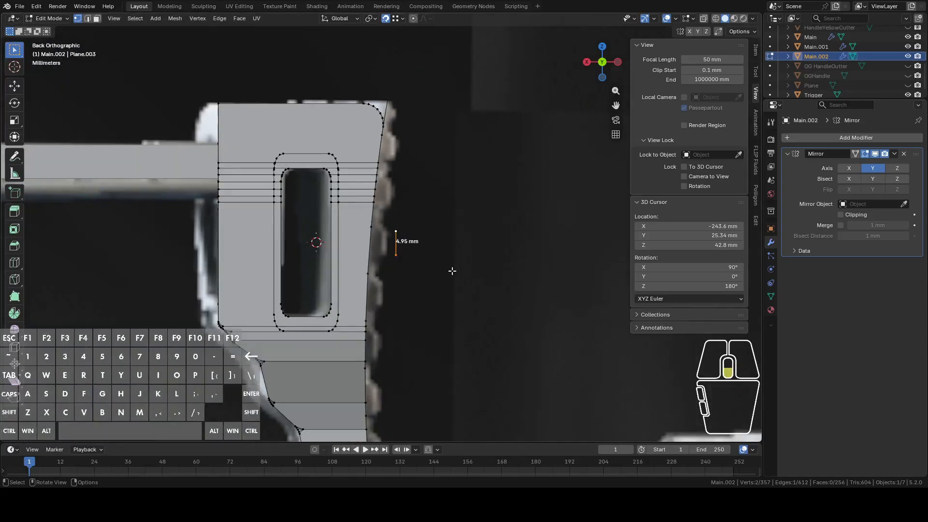
pyautogui.scroll(-3, 452, 271)
pyautogui.keyDown('shift'); pyautogui.moveTo(439, 332); pyautogui.dragTo(421, 259, button='middle'); pyautogui.keyUp('shift')
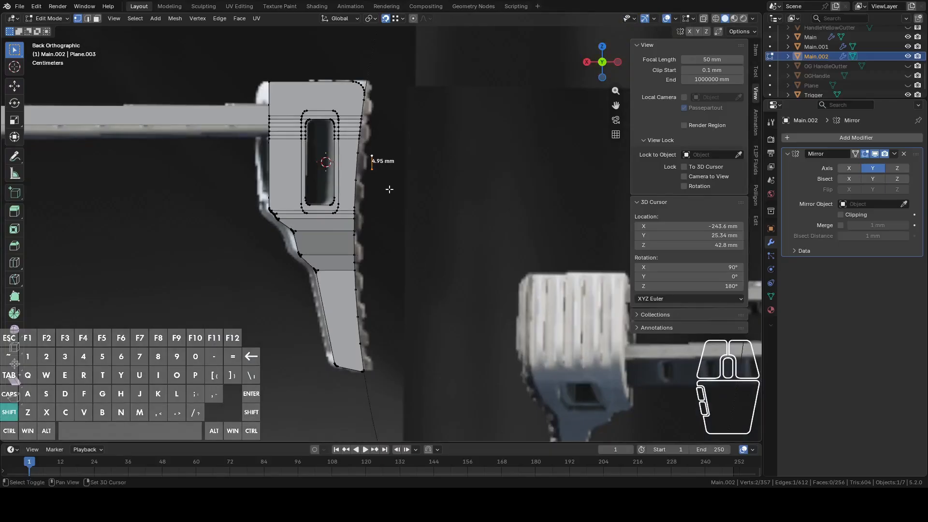
pyautogui.keyDown('shift'); pyautogui.moveTo(391, 190); pyautogui.dragTo(393, 276, button='middle'); pyautogui.keyUp('shift')
pyautogui.scroll(4, 389, 274)
pyautogui.moveTo(361, 381); pyautogui.dragTo(508, 388, button='middle')
pyautogui.moveTo(374, 286); pyautogui.dragTo(329, 230, button='middle')
pyautogui.scroll(3, 445, 265)
# Extrude the loose vertical edge along global Y into a strip about 30.4 mm long across the stock's rear
pyautogui.press('e')
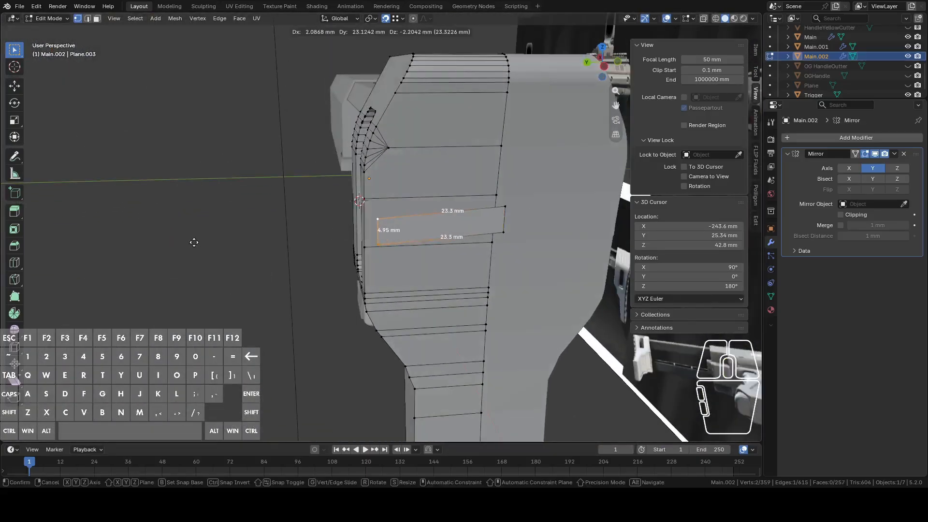
pyautogui.rightClick(191, 248)
pyautogui.press('g')
pyautogui.press('y')
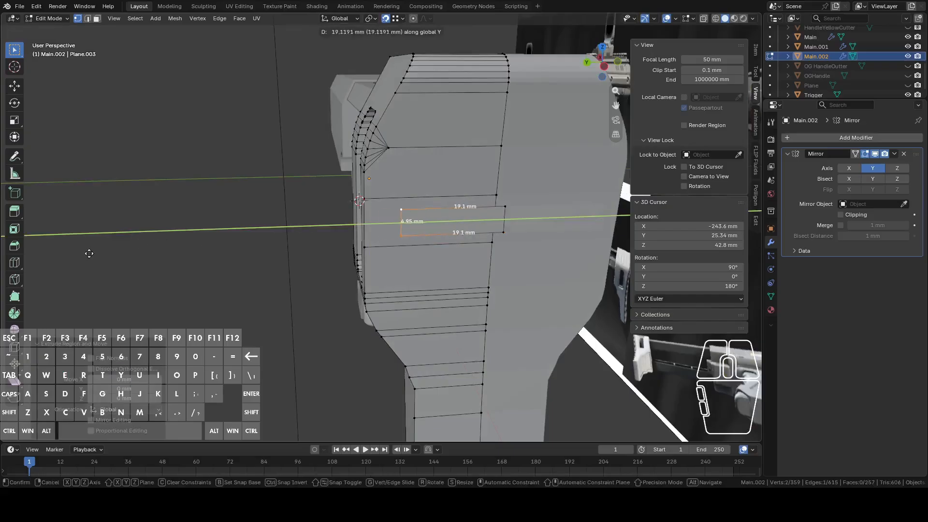
pyautogui.click(32, 259)
pyautogui.moveTo(114, 257); pyautogui.dragTo(262, 257, button='middle')
pyautogui.hotkey('alt', 'h')
# Try to duplicate the strip's end edge about 10.3 mm upward along global Z in the back view
pyautogui.moveTo(323, 268); pyautogui.dragTo(417, 296, button='middle')
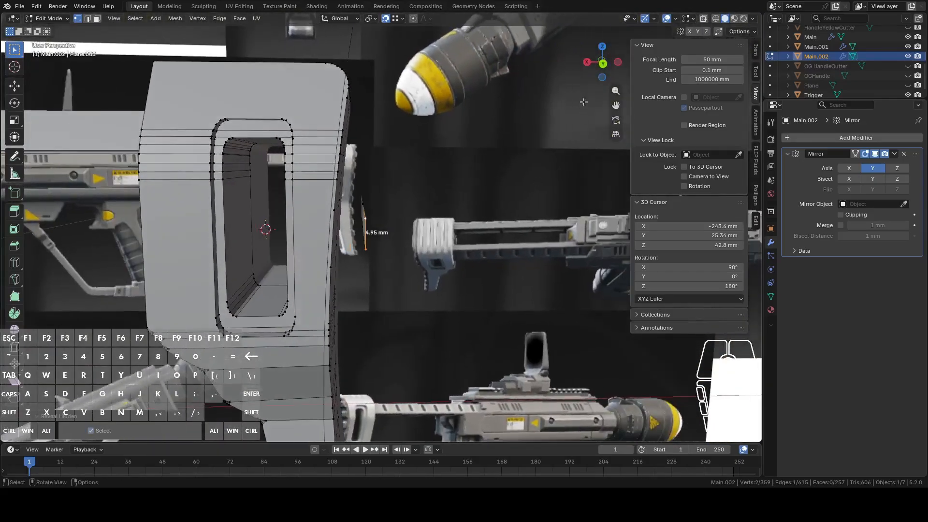
pyautogui.click(602, 64)
pyautogui.scroll(2, 502, 173)
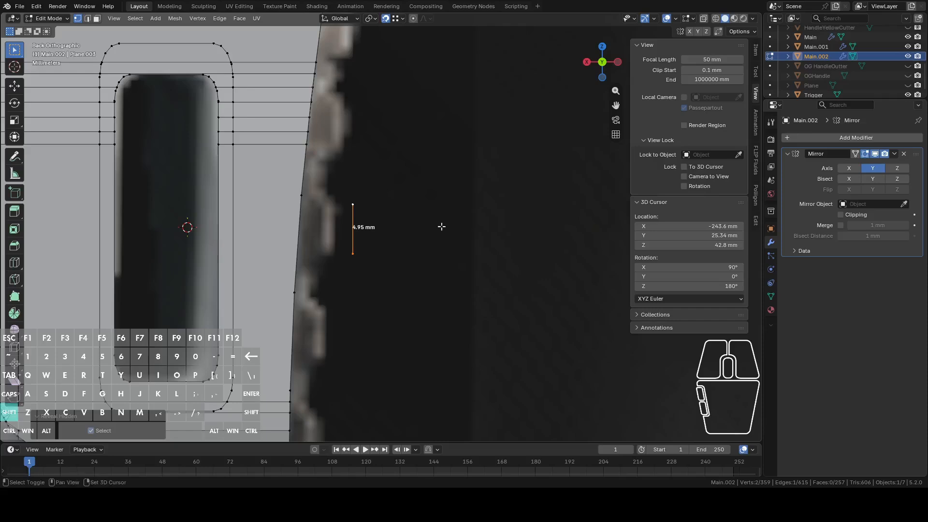
pyautogui.hotkey('shift', 'd')
pyautogui.press('z')
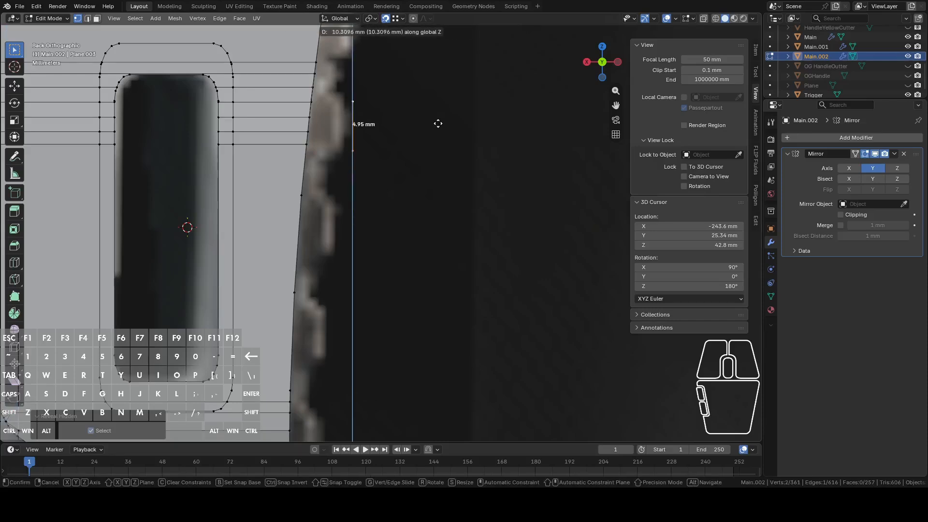
pyautogui.click(437, 123)
pyautogui.moveTo(438, 123); pyautogui.dragTo(363, 182, button='middle')
pyautogui.hotkey('ctrl', 'z')
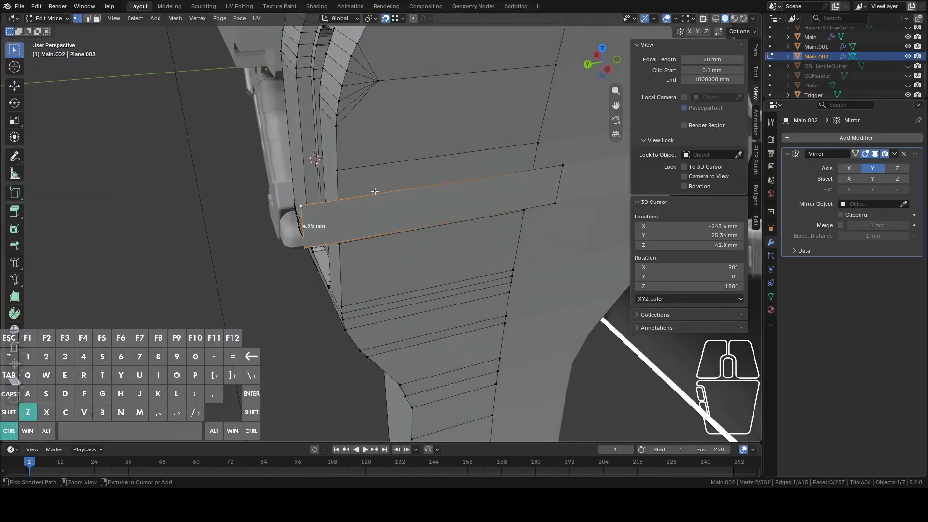
# Select the strip's face and duplicate it about 8.8 mm upward along global Z
pyautogui.press('3')
pyautogui.click(426, 220)
pyautogui.moveTo(426, 220); pyautogui.dragTo(520, 247, button='middle')
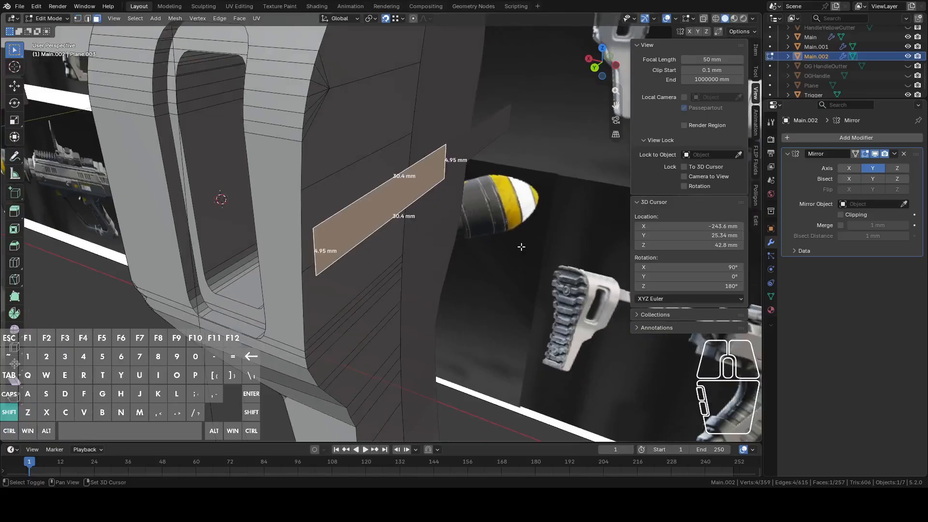
pyautogui.hotkey('shift', 'd')
pyautogui.press('z')
pyautogui.click(510, 177)
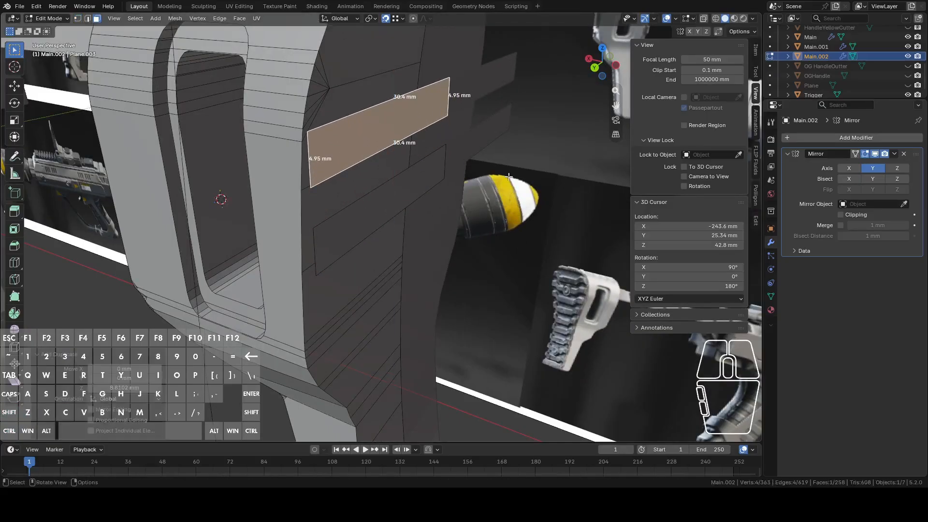
# Connect the facing corners of the two strips with an edge at each end
pyautogui.press('1')
pyautogui.click(310, 188)
pyautogui.keyDown('shift'); pyautogui.click(314, 227); pyautogui.keyUp('shift')
pyautogui.press('f')
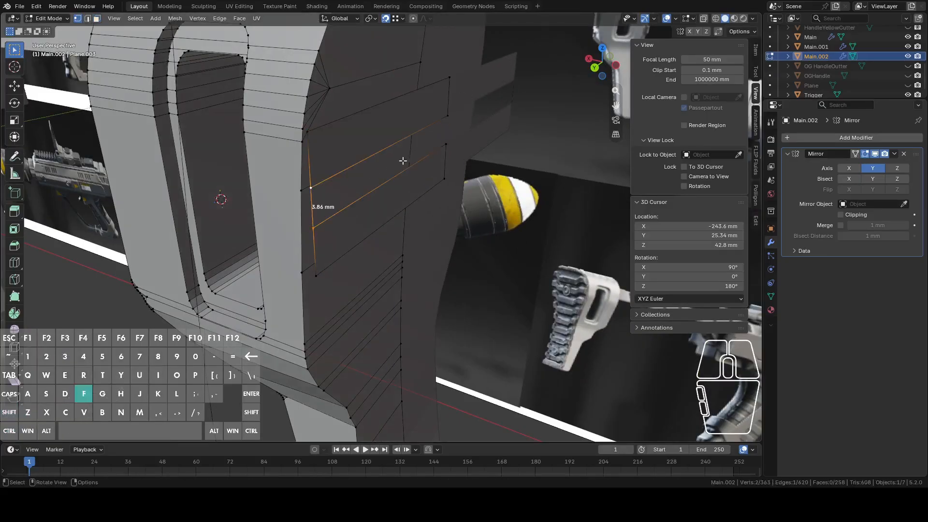
pyautogui.click(442, 127)
pyautogui.keyDown('shift'); pyautogui.click(445, 146); pyautogui.keyUp('shift')
pyautogui.moveTo(444, 164); pyautogui.dragTo(464, 150, button='middle')
# Move the upper strip's face about 1.14 mm up along global Z, making the gap between the strips 5 mm
pyautogui.press('3')
pyautogui.click(354, 141)
pyautogui.click(601, 64)
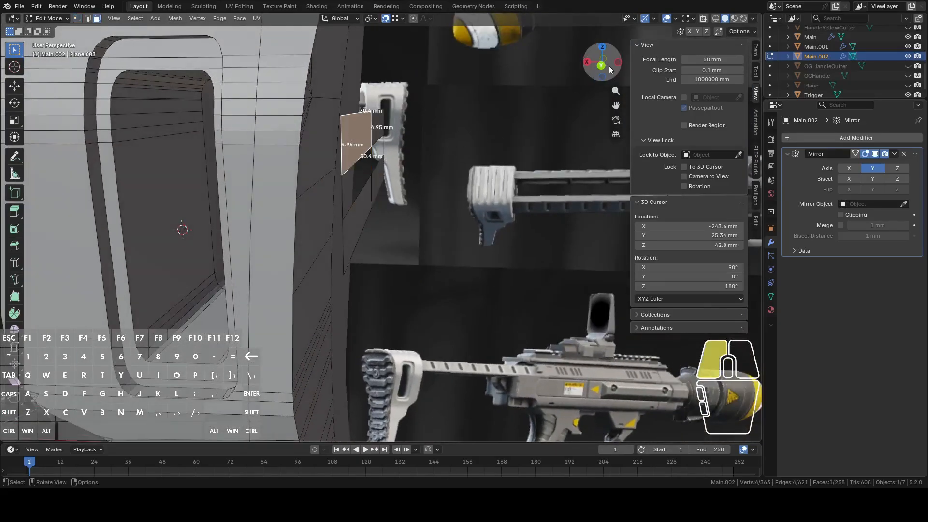
pyautogui.scroll(3, 481, 134)
pyautogui.press('g')
pyautogui.press('z')
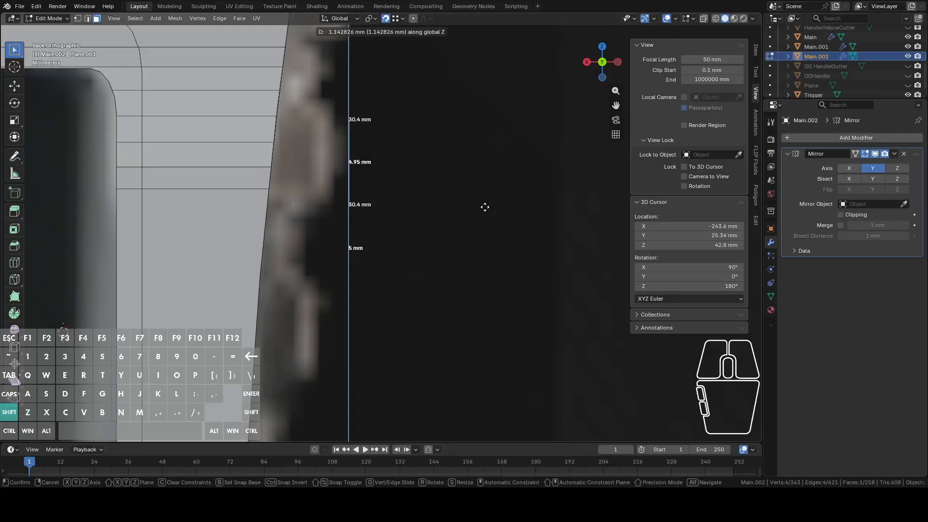
pyautogui.click(485, 207)
# Select both strips with X-ray on and move them about 4.1 mm along global X, away from the stock
pyautogui.scroll(-4, 479, 216)
pyautogui.press('1')
pyautogui.moveTo(358, 163); pyautogui.dragTo(439, 353)
pyautogui.scroll(-3, 442, 349)
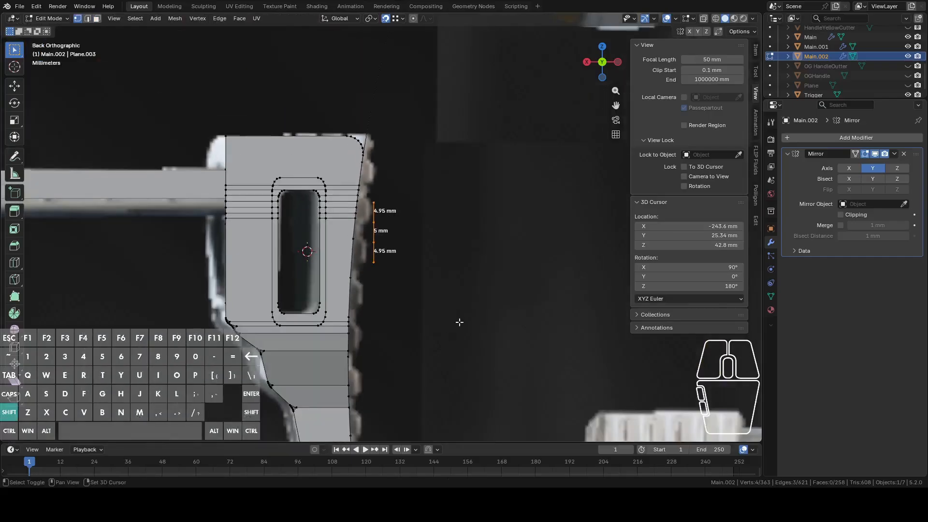
pyautogui.scroll(3, 377, 230)
pyautogui.moveTo(365, 163); pyautogui.dragTo(418, 320)
pyautogui.keyDown('shift'); pyautogui.moveTo(418, 320); pyautogui.dragTo(411, 288, button='middle'); pyautogui.keyUp('shift')
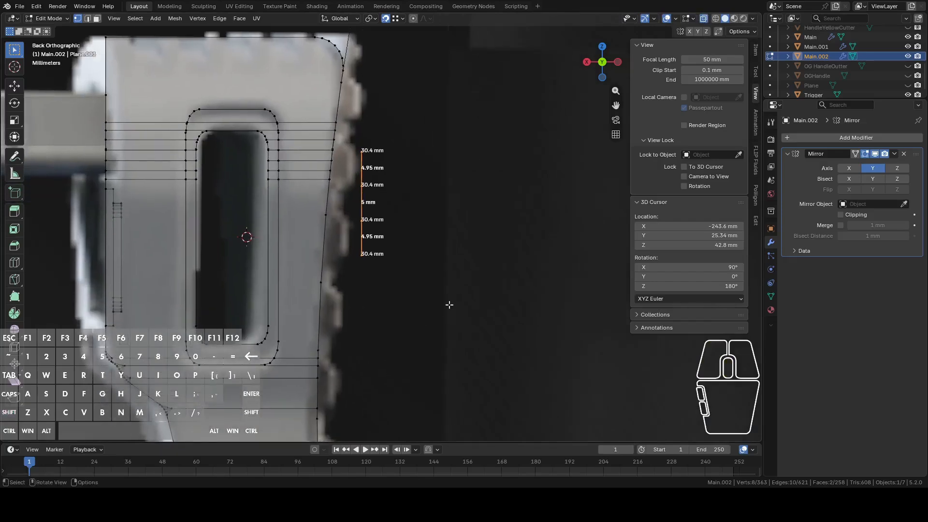
pyautogui.press('g')
pyautogui.press('y')
pyautogui.press('x')
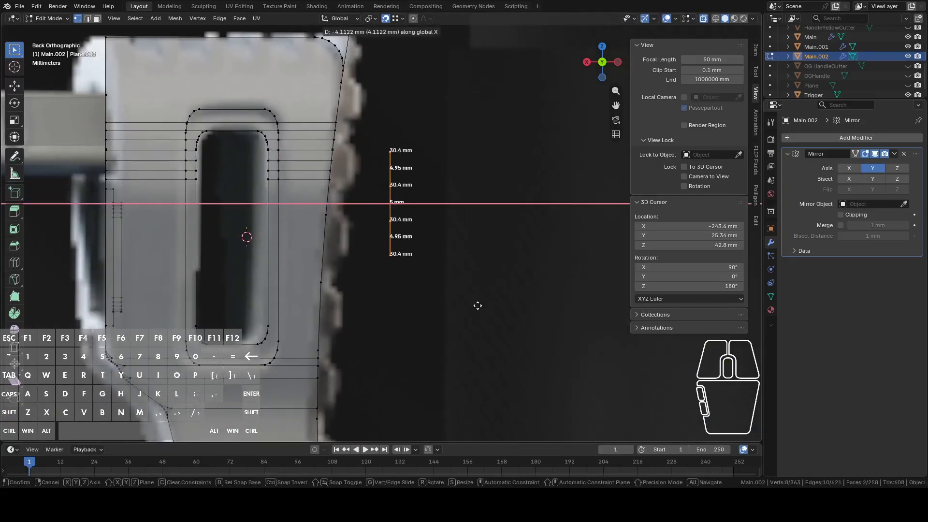
pyautogui.click(477, 305)
# Separate the selected strips from the stock into their own object and open that object in Edit Mode
pyautogui.press('p')
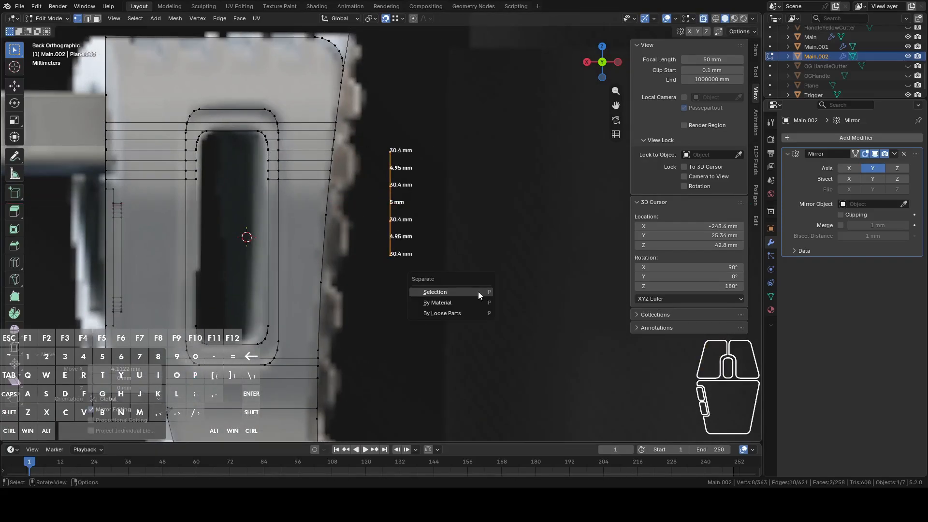
pyautogui.click(478, 291)
pyautogui.keyDown('shift'); pyautogui.moveTo(426, 221); pyautogui.dragTo(430, 280, button='middle'); pyautogui.keyUp('shift')
pyautogui.press('Tab')
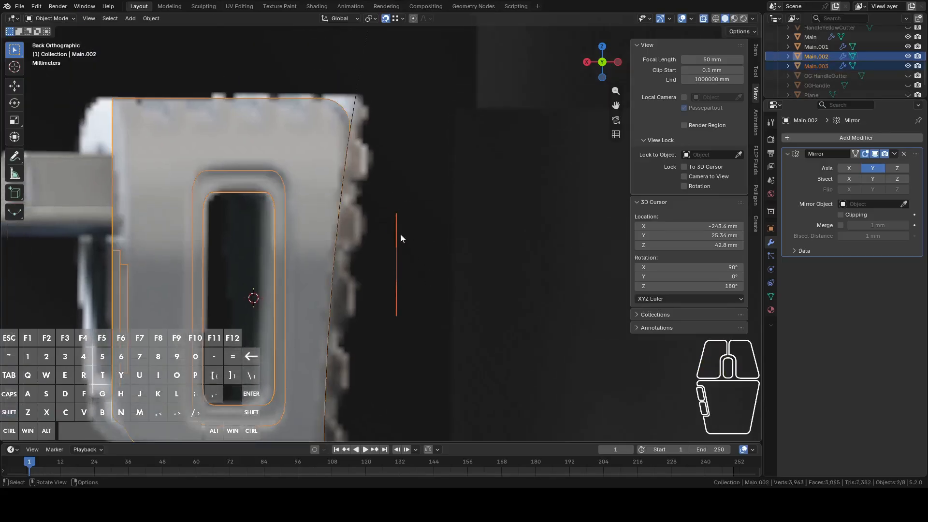
pyautogui.click(396, 230)
pyautogui.press('Tab')
# Duplicate the upper strip with its gap edges 9.953 mm up along global Z
pyautogui.moveTo(377, 198); pyautogui.dragTo(435, 300)
pyautogui.moveTo(450, 298); pyautogui.dragTo(419, 304, button='middle')
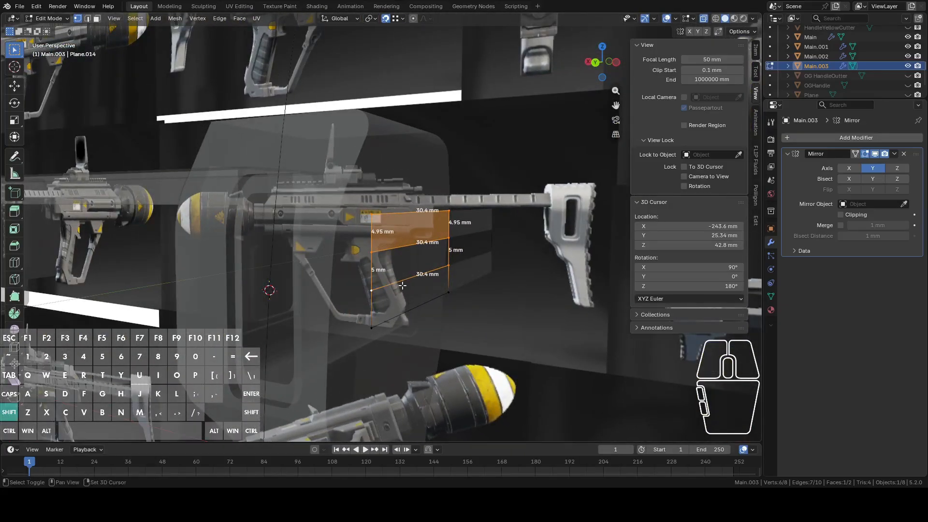
pyautogui.press('e')
pyautogui.press('z')
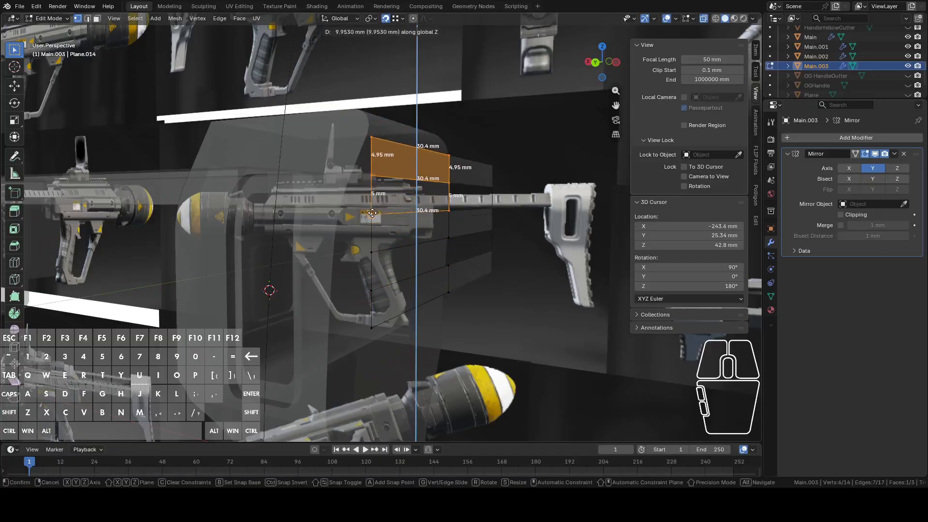
pyautogui.click(375, 214)
# Turn on Auto Merge and duplicate the top strip with its gap edges upward again, snapping it to the column's upper end along Z
pyautogui.moveTo(394, 220); pyautogui.dragTo(448, 225, button='middle')
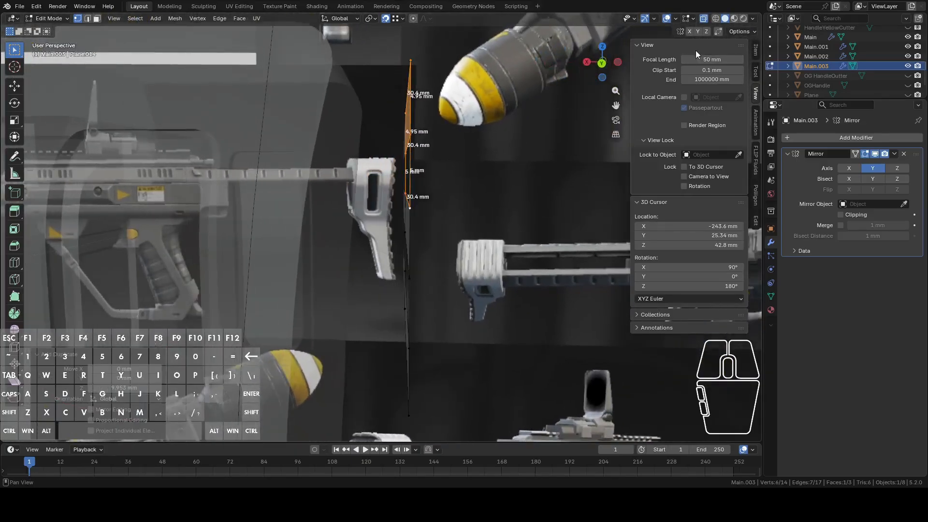
pyautogui.click(719, 32)
pyautogui.moveTo(468, 225); pyautogui.dragTo(450, 247, button='middle')
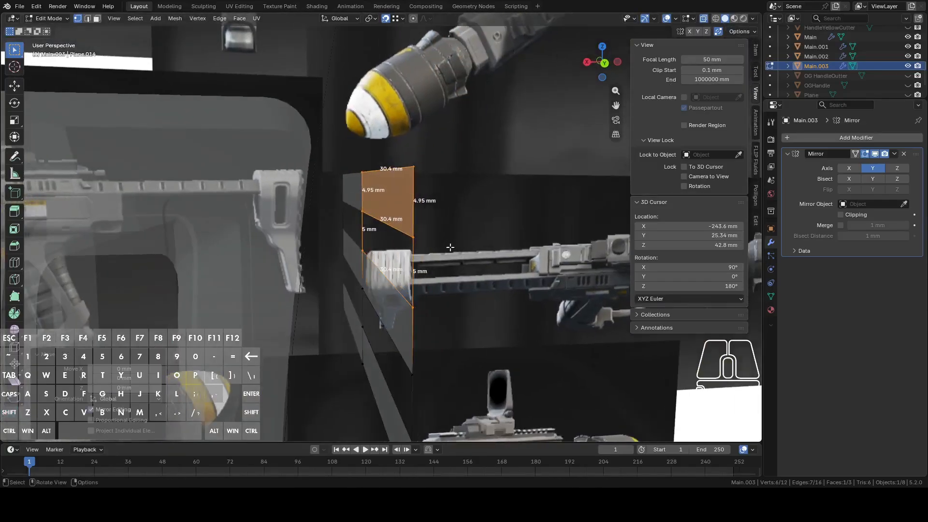
pyautogui.hotkey('shift', 'd')
pyautogui.press('z')
pyautogui.click(462, 109)
pyautogui.press('g')
pyautogui.rightClick(431, 128)
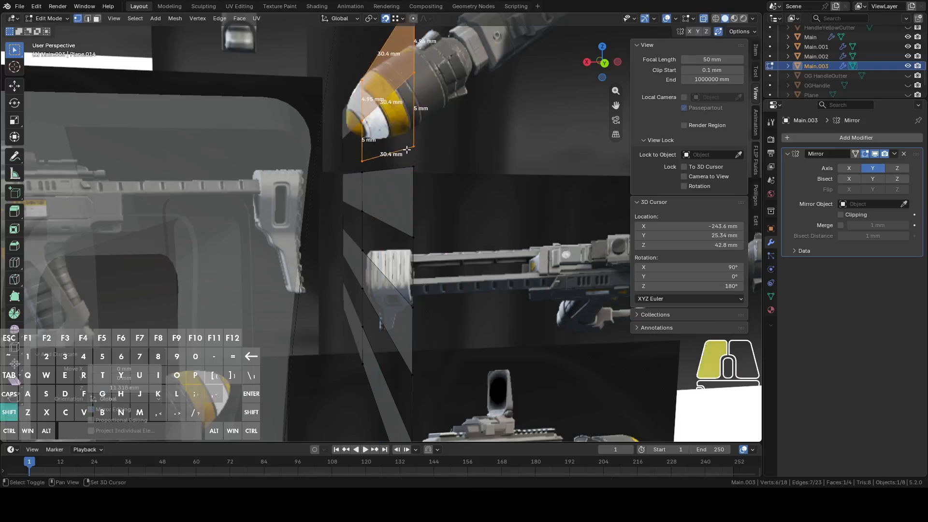
pyautogui.press('g')
pyautogui.click(421, 171)
# Compare the strip column with the ridged rear pad in the reference images from the back view
pyautogui.moveTo(420, 171); pyautogui.dragTo(491, 156, button='middle')
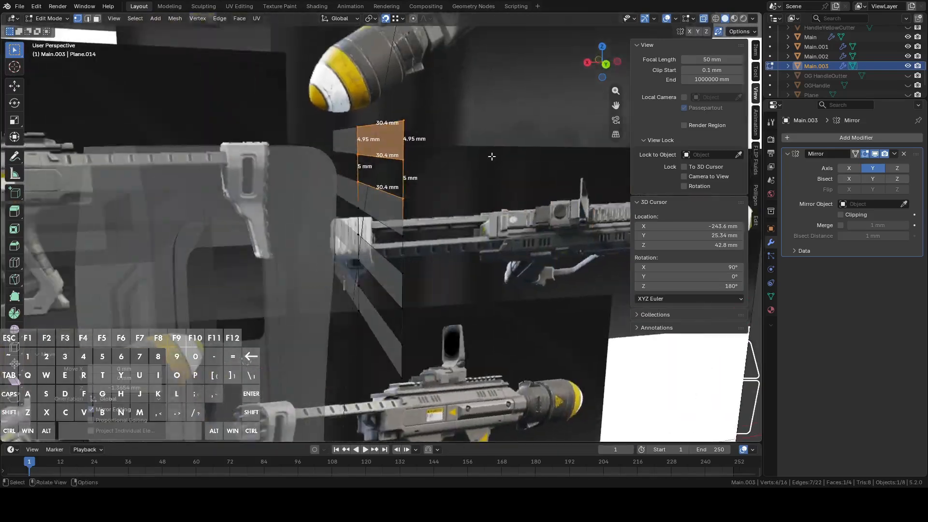
pyautogui.click(606, 65)
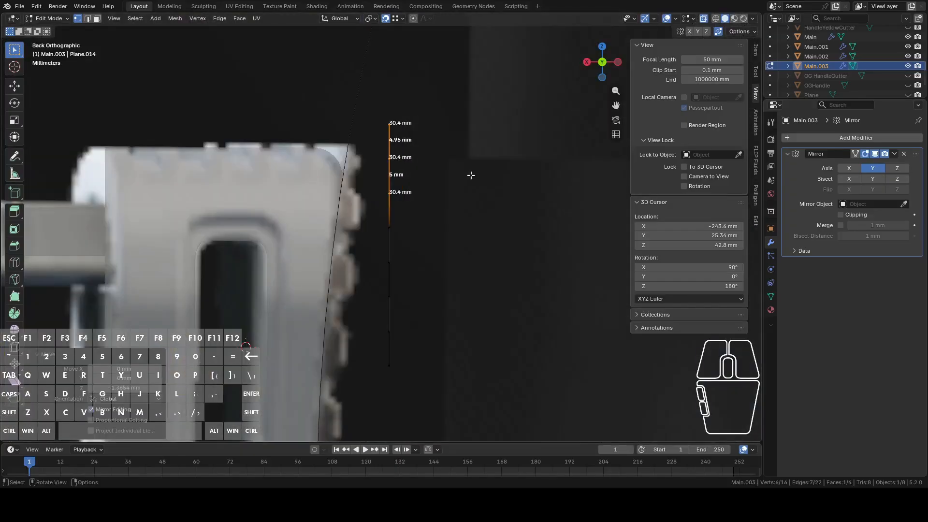
pyautogui.scroll(-10, 472, 171)
pyautogui.scroll(-3, 400, 238)
pyautogui.scroll(12, 384, 248)
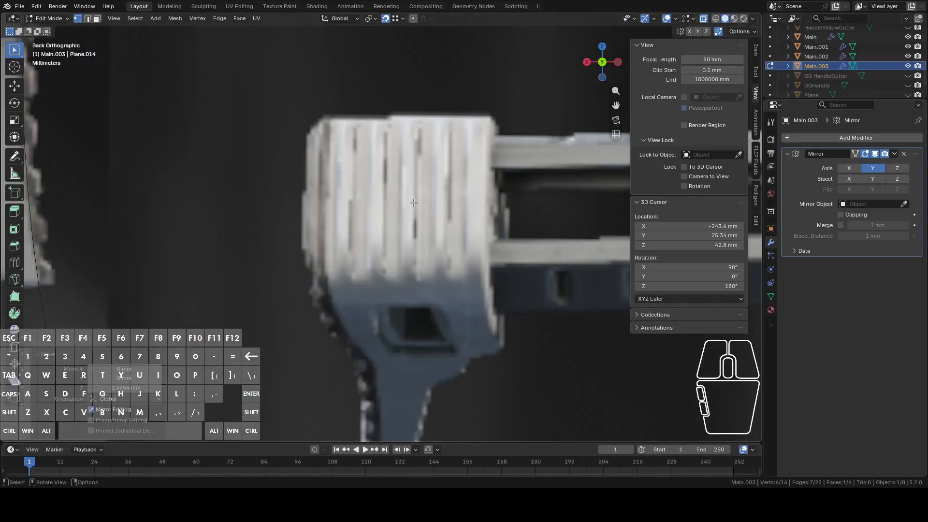
pyautogui.scroll(-5, 369, 273)
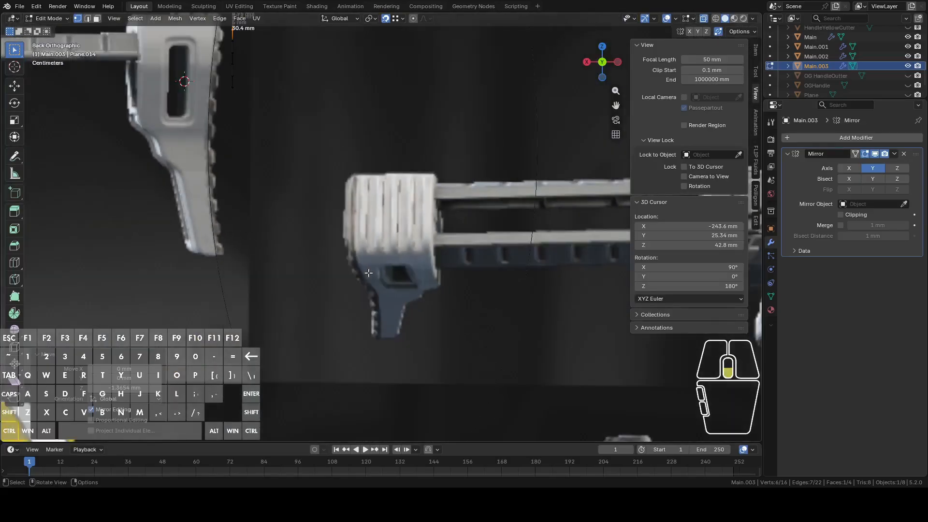
pyautogui.keyDown('shift'); pyautogui.moveTo(311, 174); pyautogui.dragTo(341, 242, button='middle'); pyautogui.keyUp('shift')
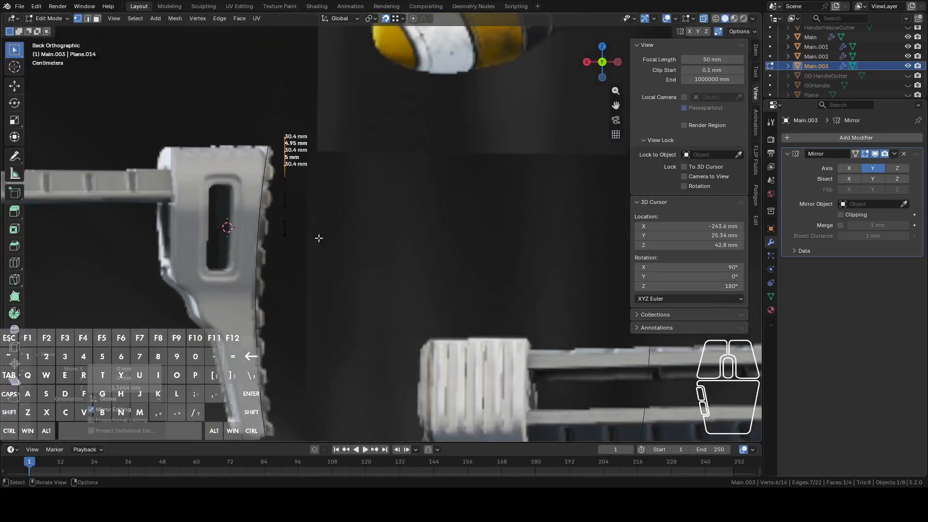
pyautogui.scroll(3, 338, 244)
pyautogui.scroll(-5, 285, 287)
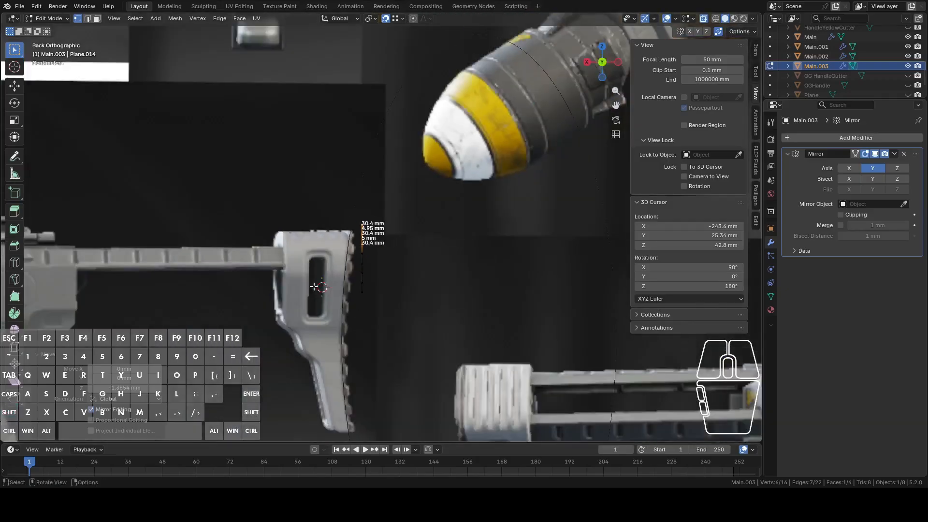
pyautogui.scroll(6, 315, 286)
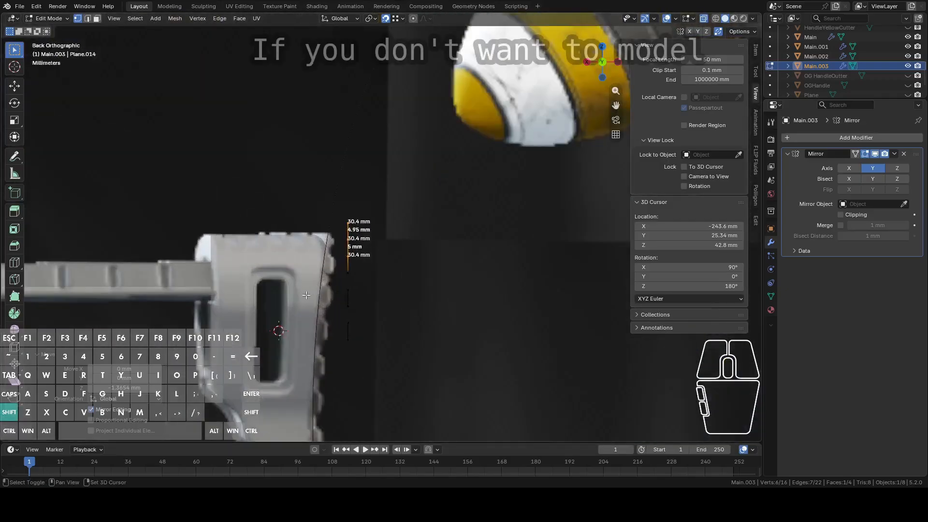
pyautogui.scroll(1, 382, 277)
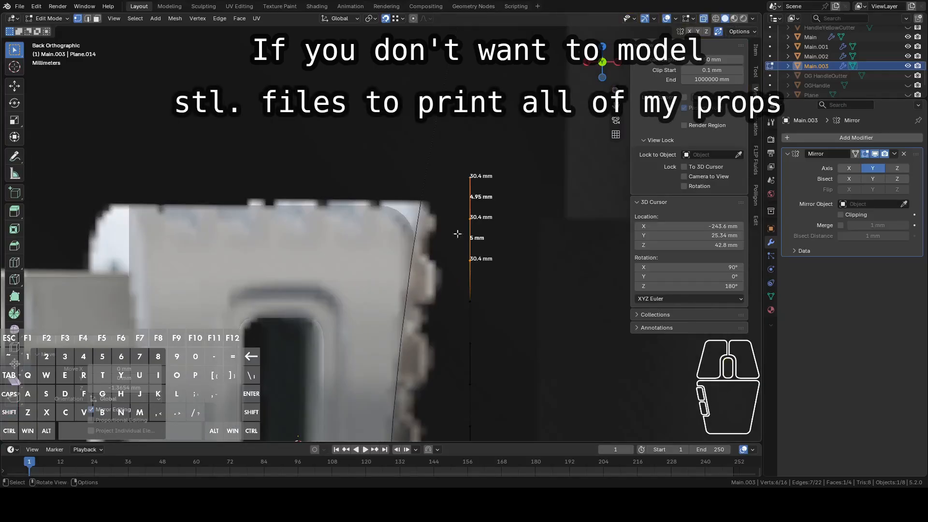
pyautogui.scroll(2, 474, 213)
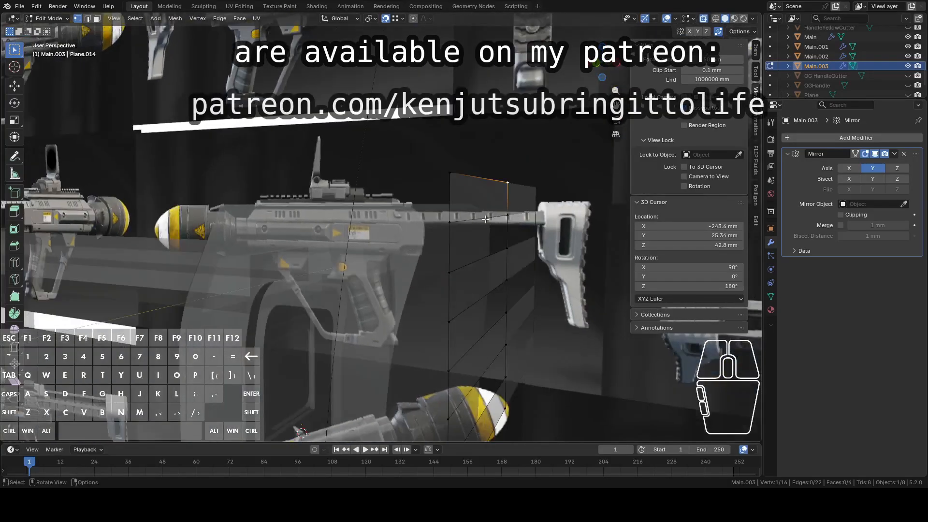
pyautogui.click(491, 194)
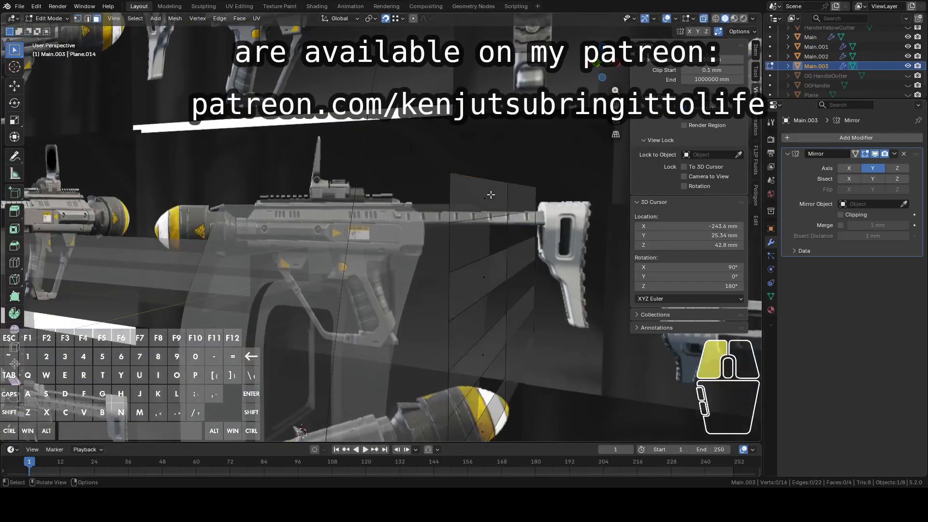
pyautogui.click(486, 197)
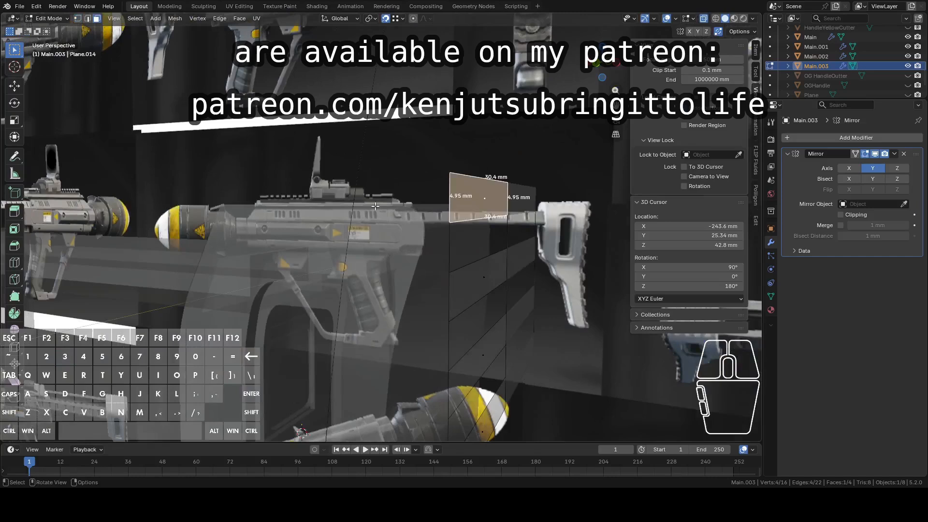
pyautogui.moveTo(390, 206); pyautogui.dragTo(339, 209, button='middle')
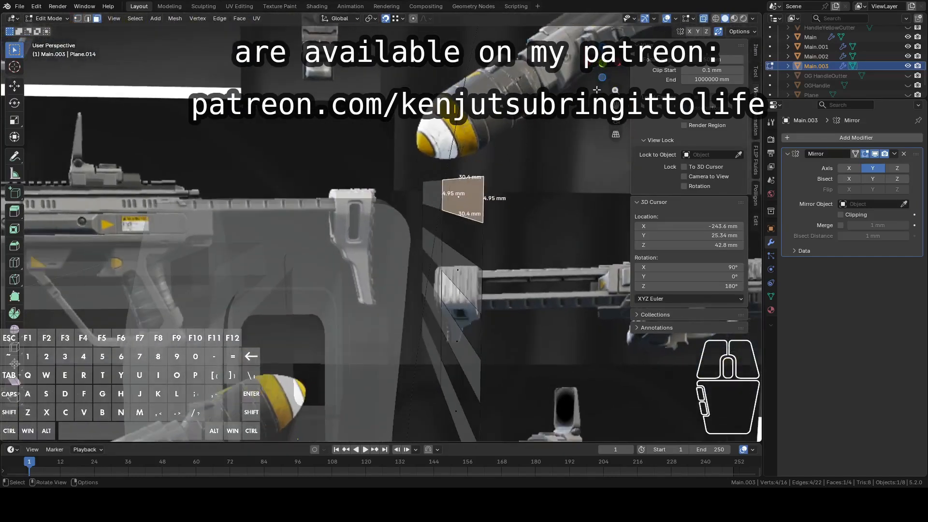
pyautogui.click(602, 68)
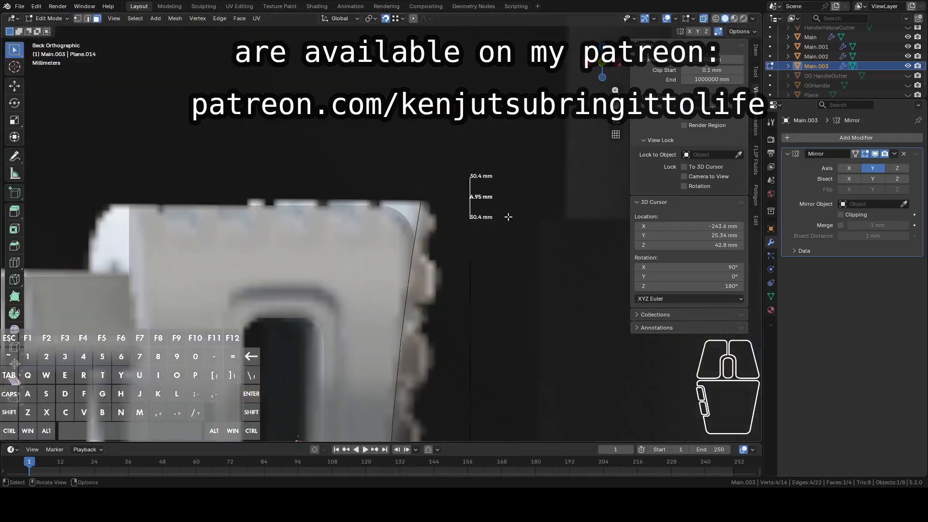
pyautogui.scroll(-3, 450, 393)
pyautogui.keyDown('shift'); pyautogui.moveTo(454, 372); pyautogui.dragTo(435, 323, button='middle'); pyautogui.keyUp('shift')
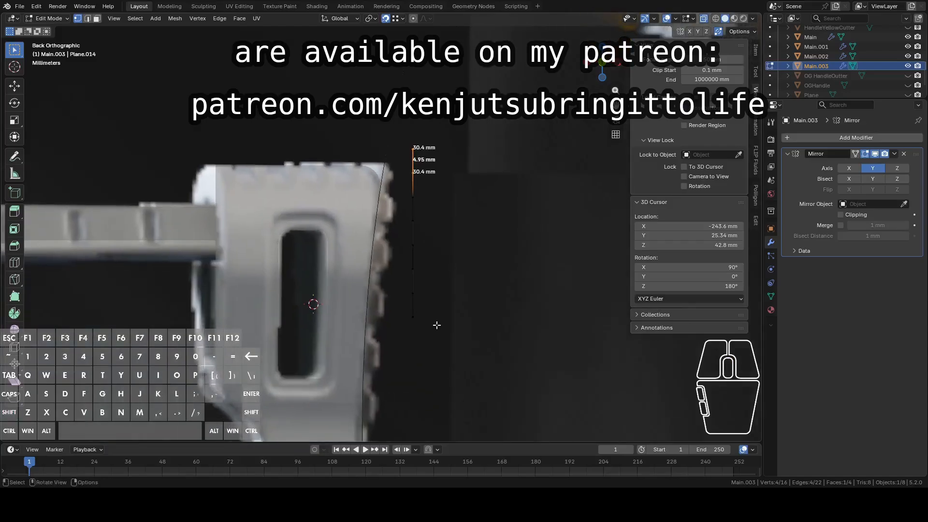
# Duplicate the bottom strip with its gap edges 9.953 mm down along global Z
pyautogui.scroll(2, 434, 331)
pyautogui.moveTo(420, 416); pyautogui.dragTo(461, 295)
pyautogui.scroll(-2, 464, 305)
pyautogui.moveTo(464, 304); pyautogui.dragTo(428, 237, button='middle')
pyautogui.scroll(3, 440, 262)
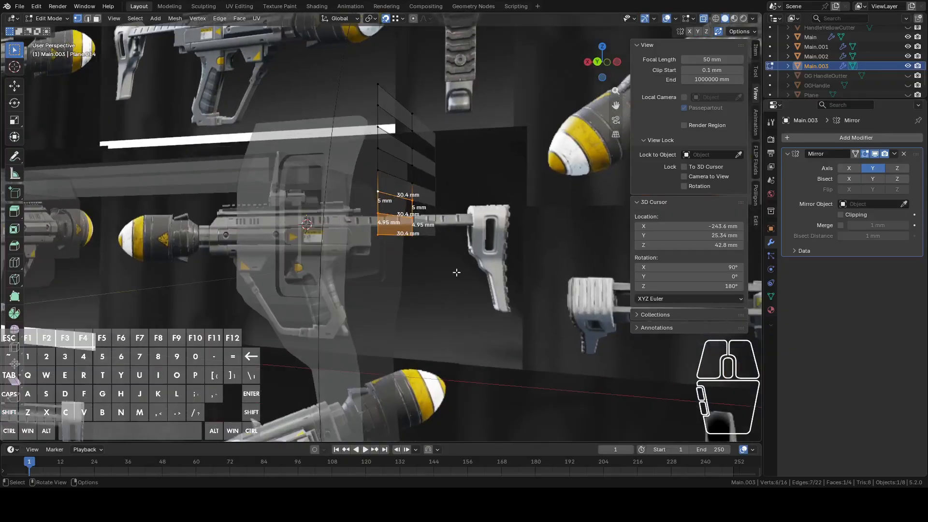
pyautogui.hotkey('shift', 'd')
pyautogui.press('z')
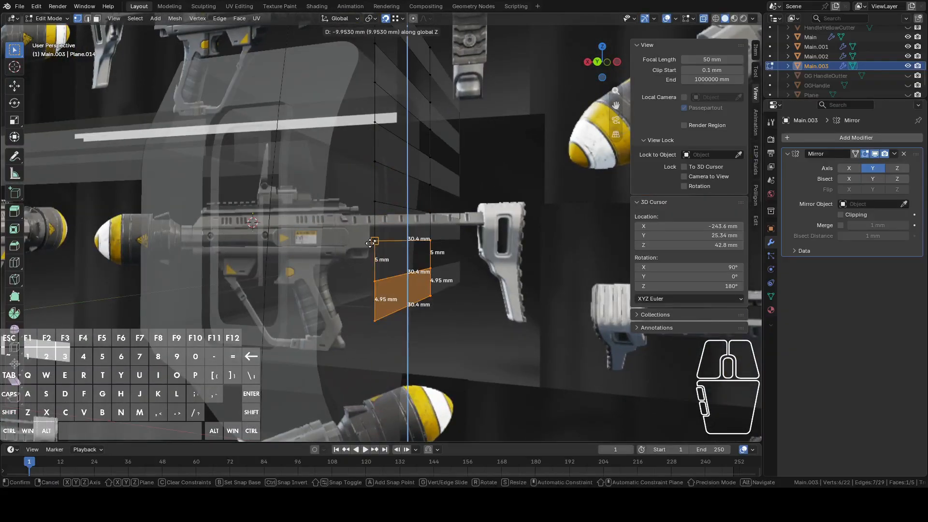
pyautogui.click(370, 243)
# Duplicate the new lowest strip with its gap edges downward once more and snap it to the column's lower end along Z
pyautogui.keyDown('shift'); pyautogui.moveTo(467, 342); pyautogui.dragTo(464, 265, button='middle'); pyautogui.keyUp('shift')
pyautogui.scroll(-2, 465, 265)
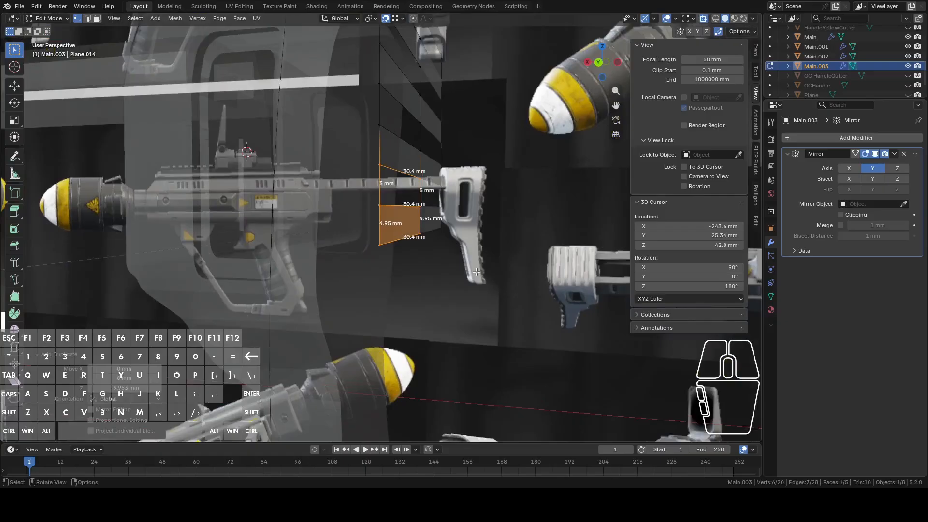
pyautogui.hotkey('shift', 'd')
pyautogui.press('z')
pyautogui.click(369, 286)
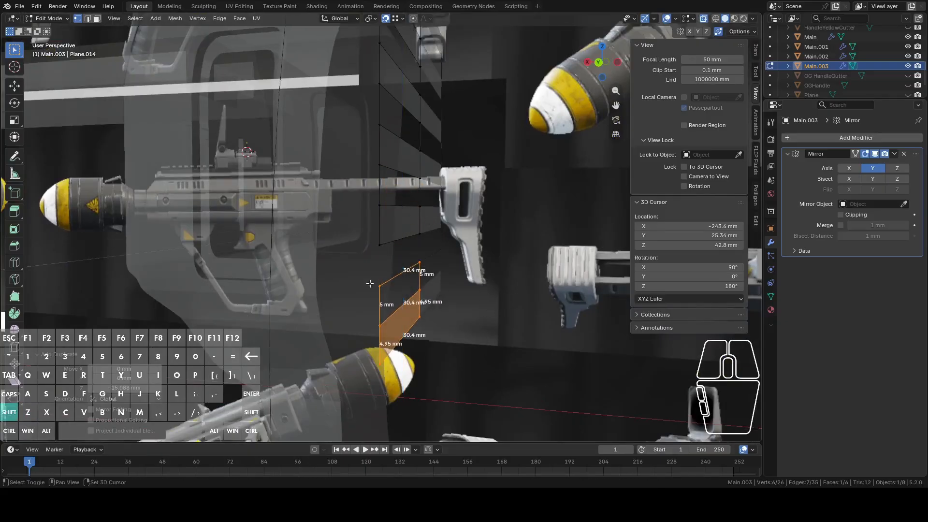
pyautogui.press('g')
pyautogui.press('z')
pyautogui.click(378, 246)
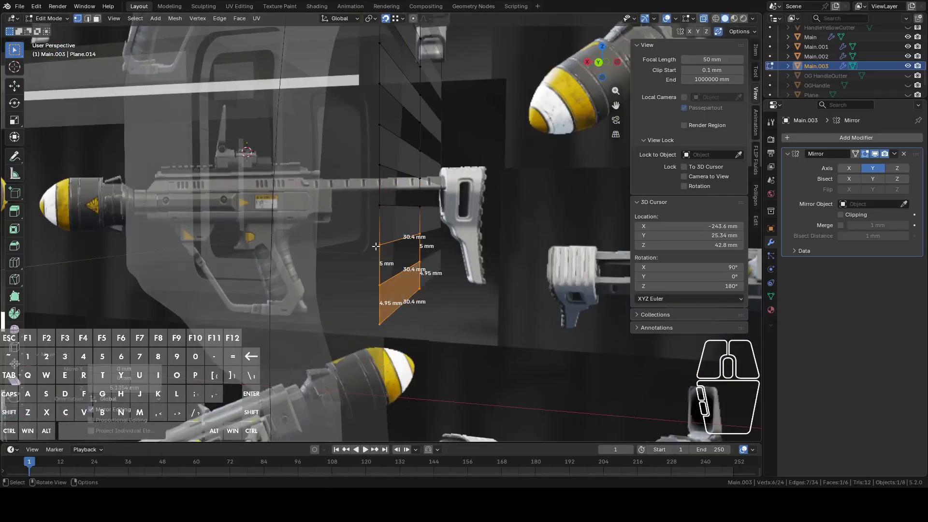
# Select the whole strip column except its topmost edge and duplicate it about 59.3 mm down along global Z
pyautogui.scroll(-2, 417, 315)
pyautogui.keyDown('shift'); pyautogui.moveTo(417, 315); pyautogui.dragTo(450, 228, button='middle'); pyautogui.keyUp('shift')
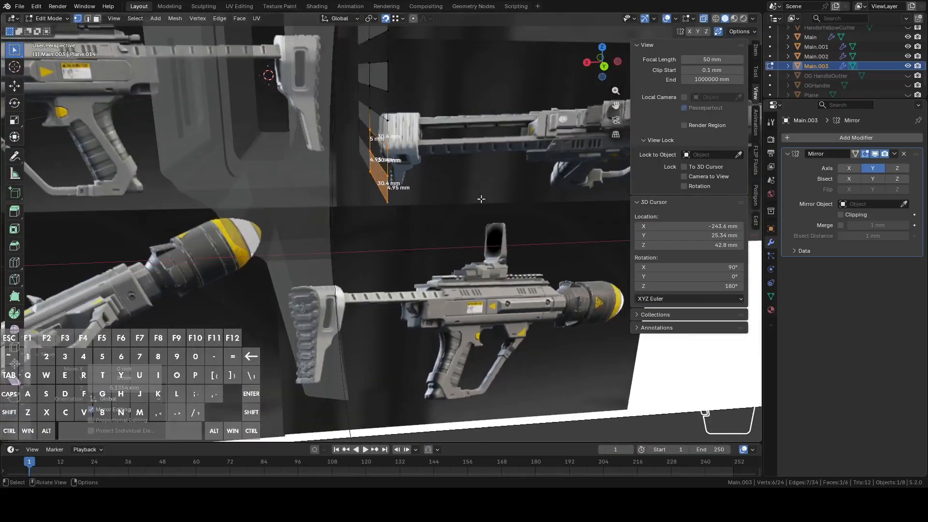
pyautogui.moveTo(585, 72); pyautogui.dragTo(455, 277, button='middle')
pyautogui.press('a')
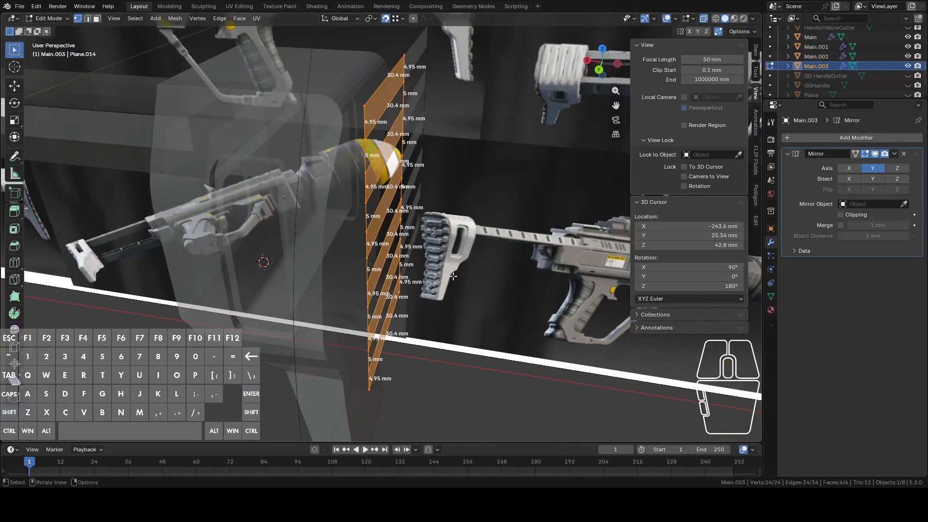
pyautogui.press('c')
pyautogui.keyDown('shift'); pyautogui.moveTo(363, 96); pyautogui.dragTo(406, 43); pyautogui.keyUp('shift')
pyautogui.rightClick(409, 37)
pyautogui.scroll(-2, 492, 189)
pyautogui.moveTo(450, 292); pyautogui.dragTo(462, 208, button='middle')
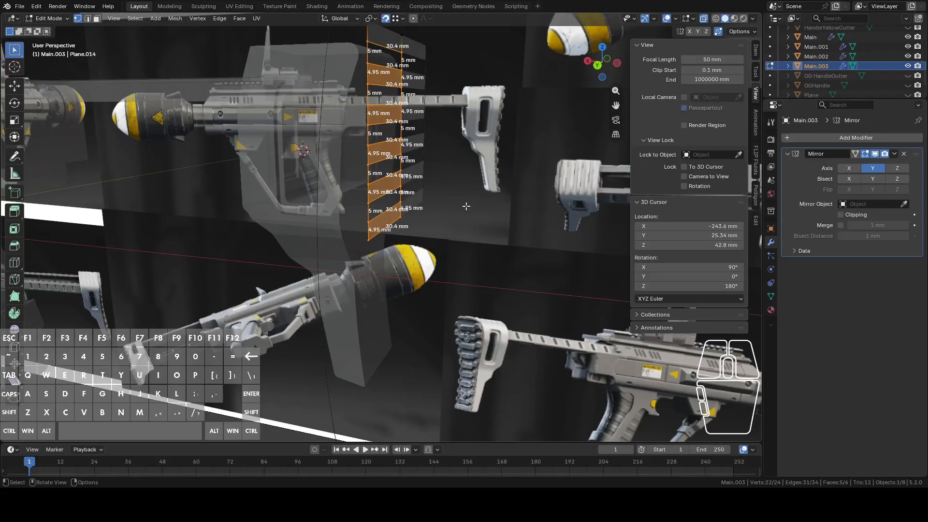
pyautogui.hotkey('shift', 'd')
pyautogui.press('z')
pyautogui.click(501, 400)
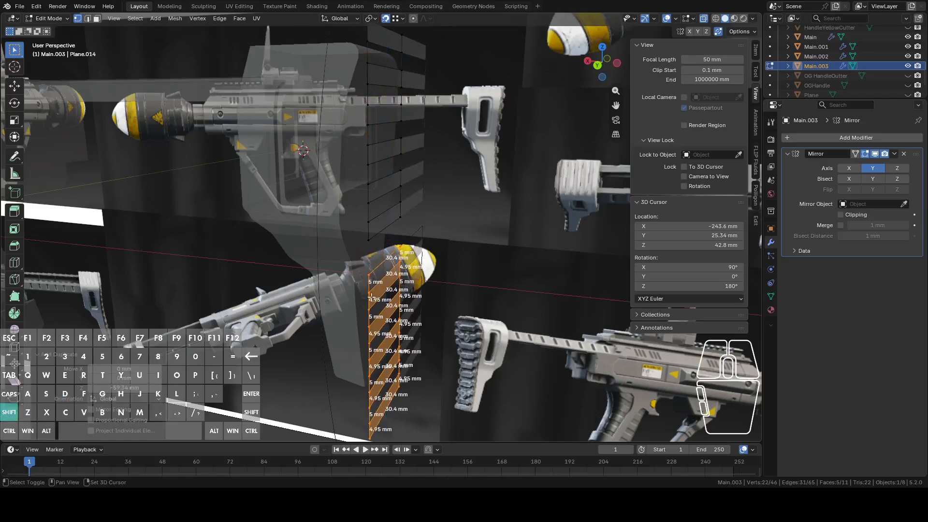
# Move the duplicated strips about 9.57 mm up along global Z, snapping them to the original column's lower end
pyautogui.keyDown('shift'); pyautogui.click(366, 274); pyautogui.keyUp('shift')
pyautogui.moveTo(369, 272); pyautogui.dragTo(362, 264, button='middle')
pyautogui.press('g')
pyautogui.press('z')
pyautogui.click(365, 234)
# Compare the extended strip column with the stock's pad in the references, leaving Edit Mode for the overview
pyautogui.moveTo(422, 284); pyautogui.dragTo(490, 239, button='middle')
pyautogui.click(604, 57)
pyautogui.scroll(-3, 531, 231)
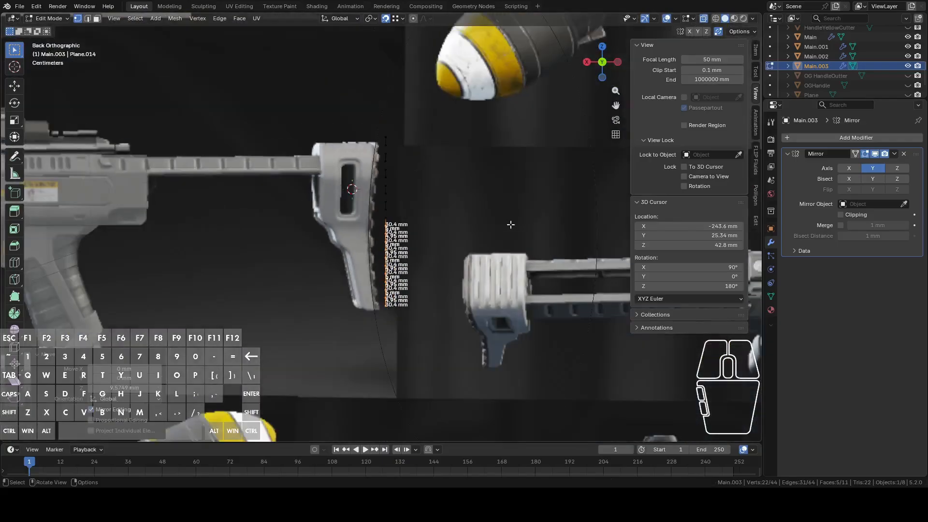
pyautogui.scroll(1, 482, 293)
pyautogui.scroll(5, 482, 294)
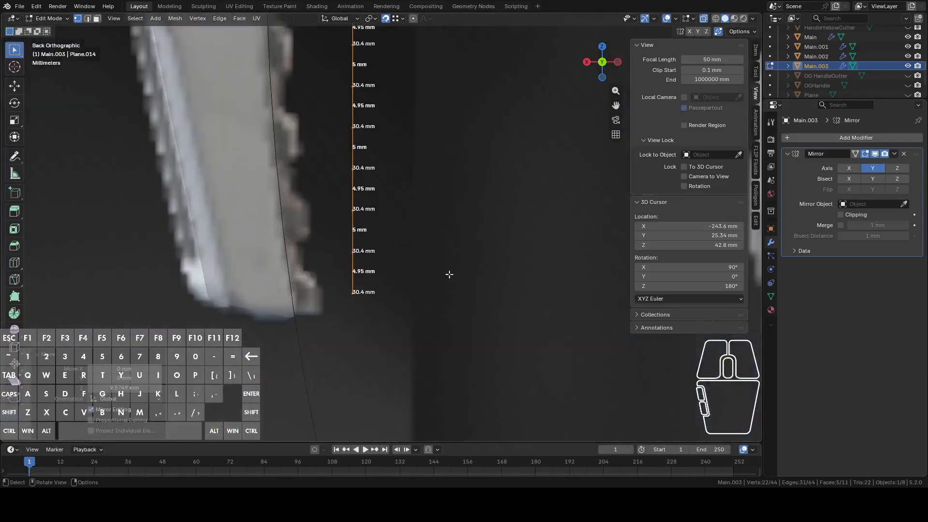
pyautogui.moveTo(388, 299); pyautogui.dragTo(347, 288, button='middle')
pyautogui.press('Tab')
pyautogui.keyDown('shift'); pyautogui.moveTo(359, 170); pyautogui.dragTo(358, 340, button='middle'); pyautogui.keyUp('shift')
pyautogui.moveTo(611, 61); pyautogui.dragTo(601, 77)
pyautogui.click(590, 64)
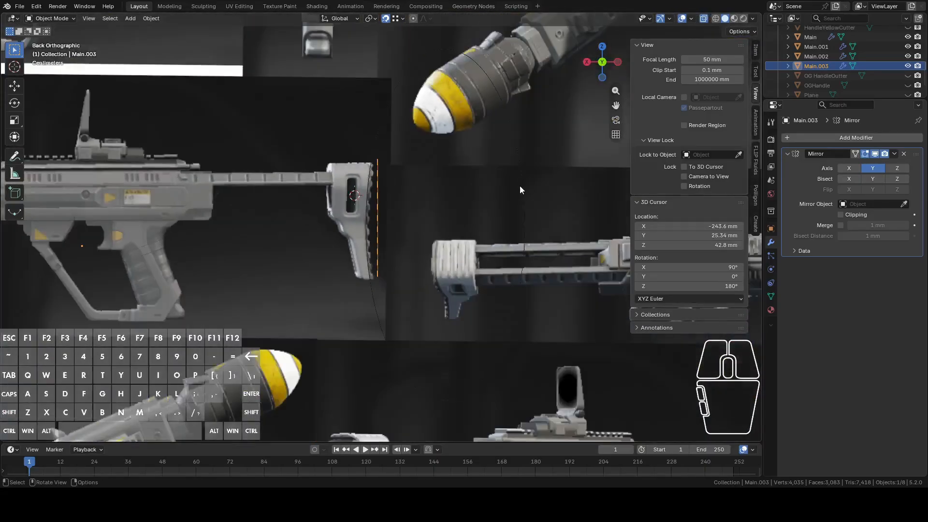
pyautogui.scroll(6, 493, 257)
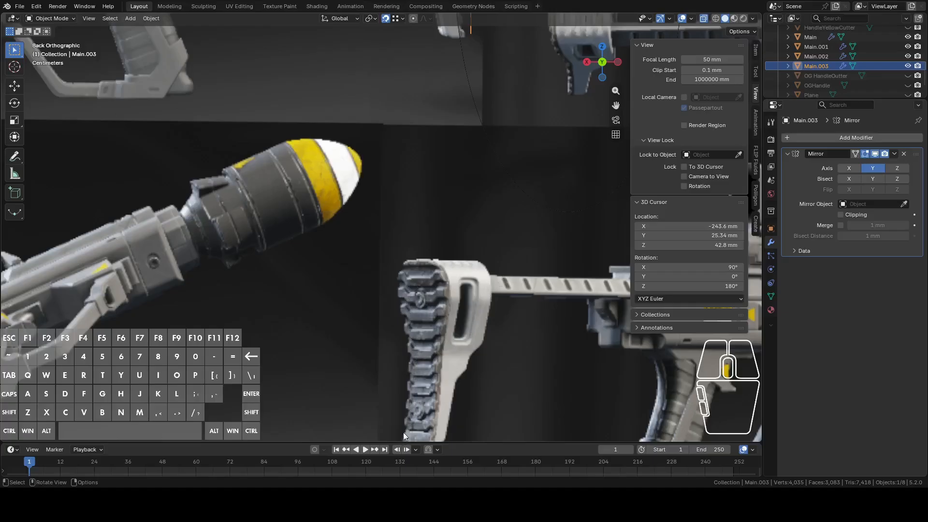
pyautogui.scroll(-5, 408, 231)
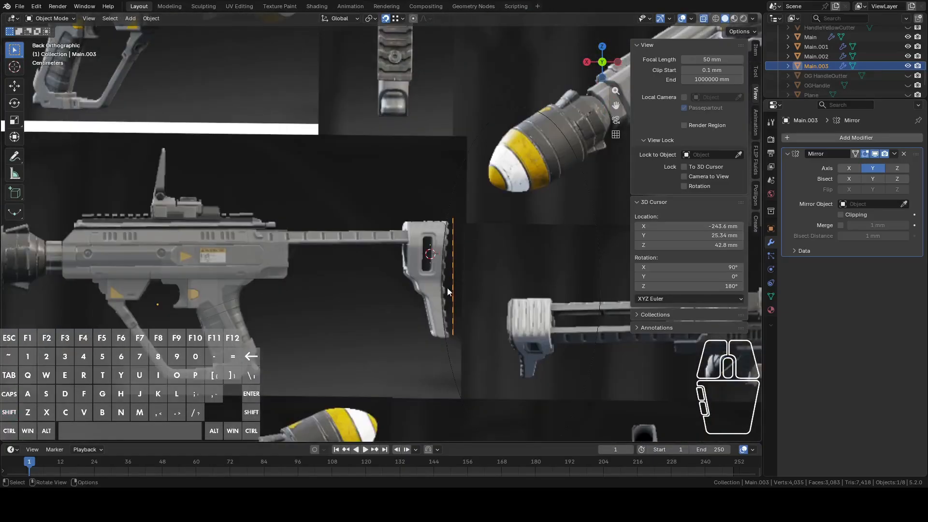
# Open the stock in Edit Mode and add the strip column to the selection as the cutting outline
pyautogui.moveTo(448, 292); pyautogui.dragTo(353, 288, button='middle')
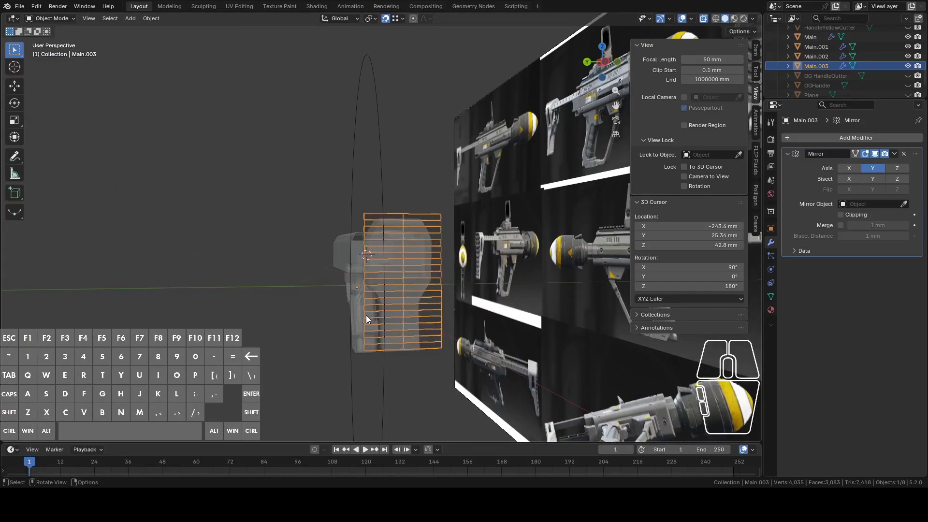
pyautogui.scroll(3, 367, 315)
pyautogui.keyDown('shift'); pyautogui.moveTo(383, 319); pyautogui.dragTo(388, 206, button='middle'); pyautogui.keyUp('shift')
pyautogui.click(399, 205)
pyautogui.click(395, 195)
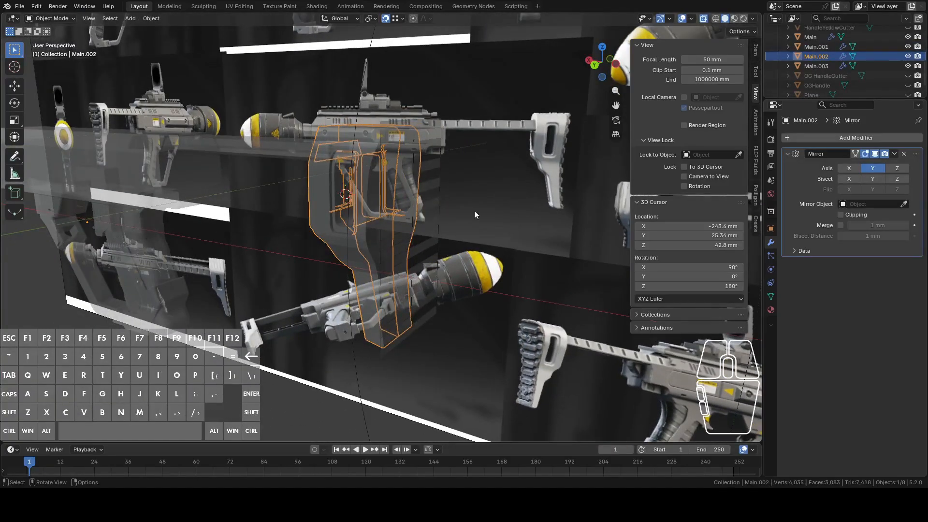
pyautogui.press('Tab')
pyautogui.keyDown('shift'); pyautogui.moveTo(490, 177); pyautogui.dragTo(481, 221, button='middle'); pyautogui.keyUp('shift')
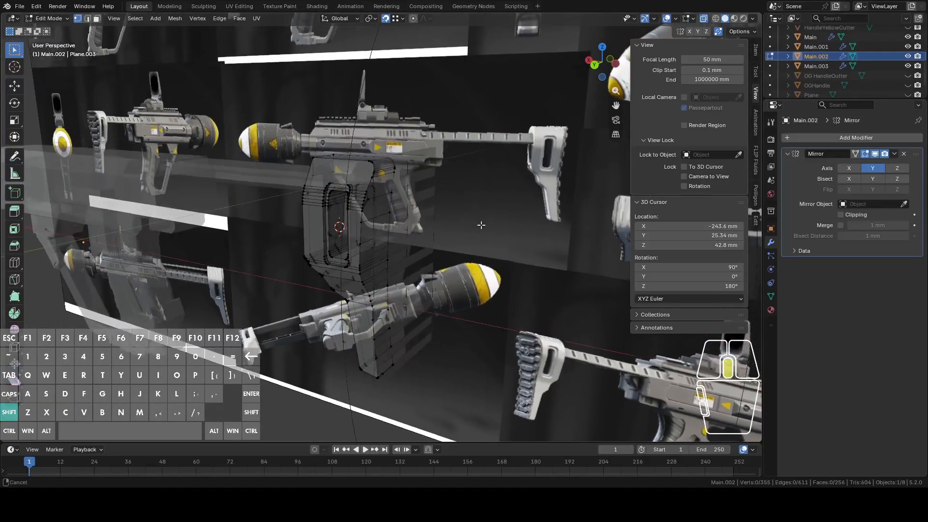
pyautogui.keyDown('ctrl'); pyautogui.click(432, 195); pyautogui.keyUp('ctrl')
pyautogui.moveTo(432, 195); pyautogui.dragTo(466, 206, button='middle')
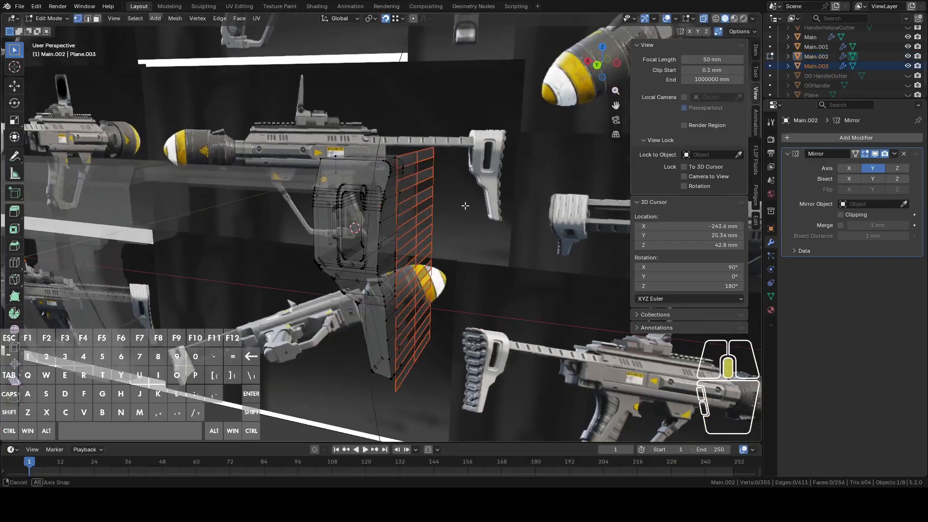
# Knife-project the strip column's outlines onto the stock in the left orthographic view
pyautogui.click(616, 63)
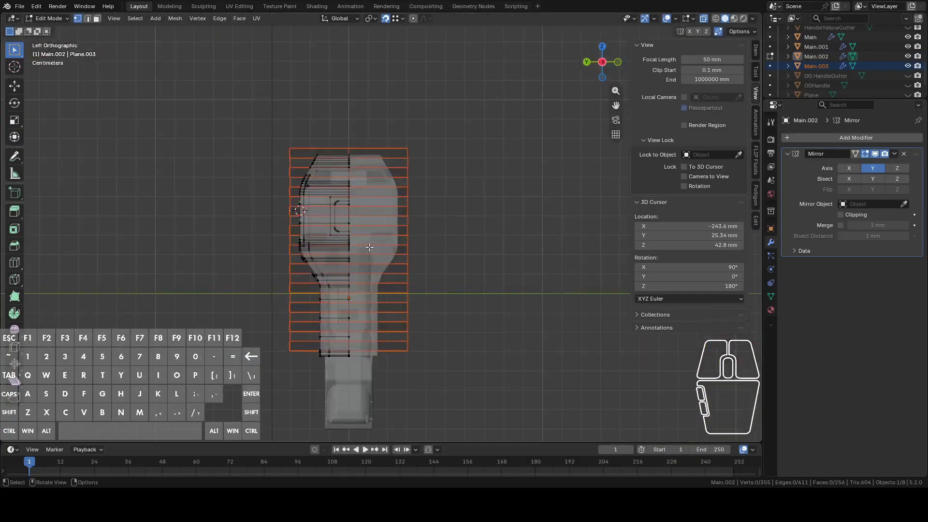
pyautogui.scroll(2, 368, 239)
pyautogui.keyDown('shift'); pyautogui.moveTo(336, 258); pyautogui.dragTo(410, 205, button='middle'); pyautogui.keyUp('shift')
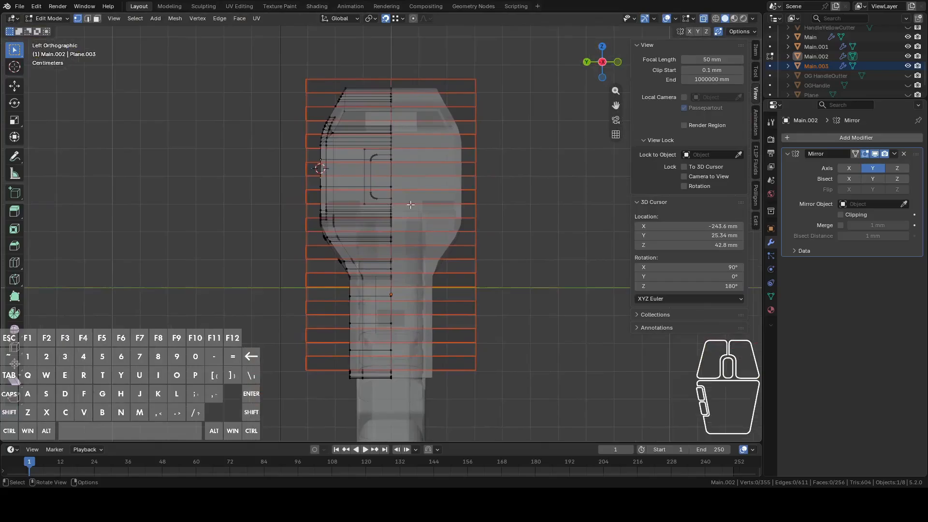
pyautogui.click(175, 19)
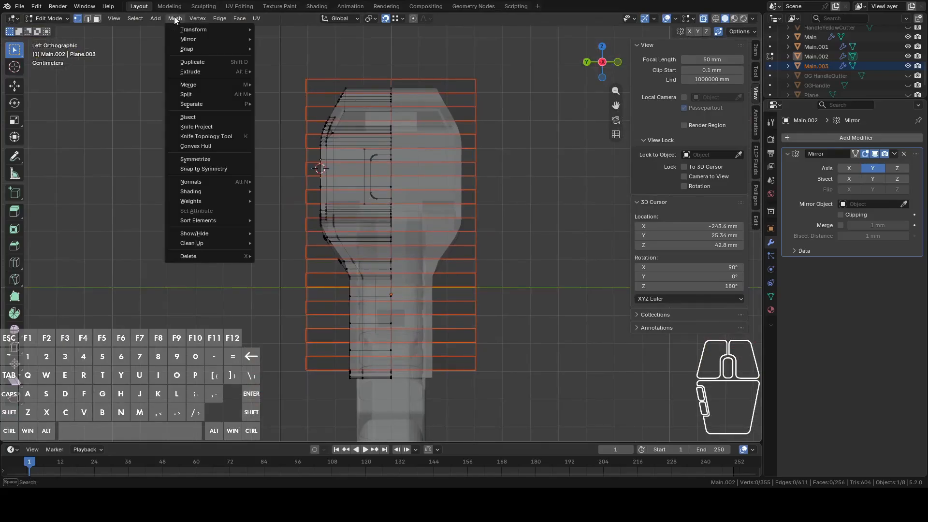
pyautogui.click(202, 128)
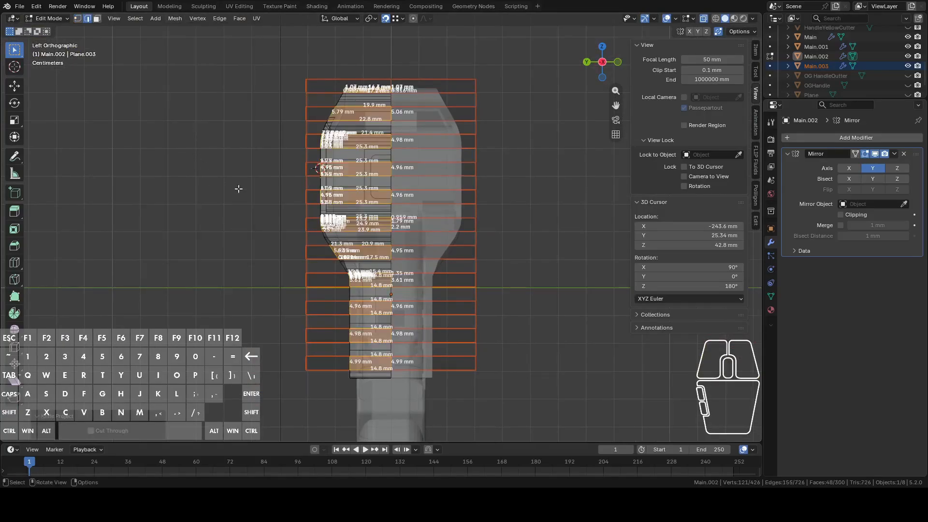
# Deselect the projected faces on the stock's side and front in the back view, keeping the rear pad faces selected
pyautogui.moveTo(242, 189); pyautogui.dragTo(303, 220, button='middle')
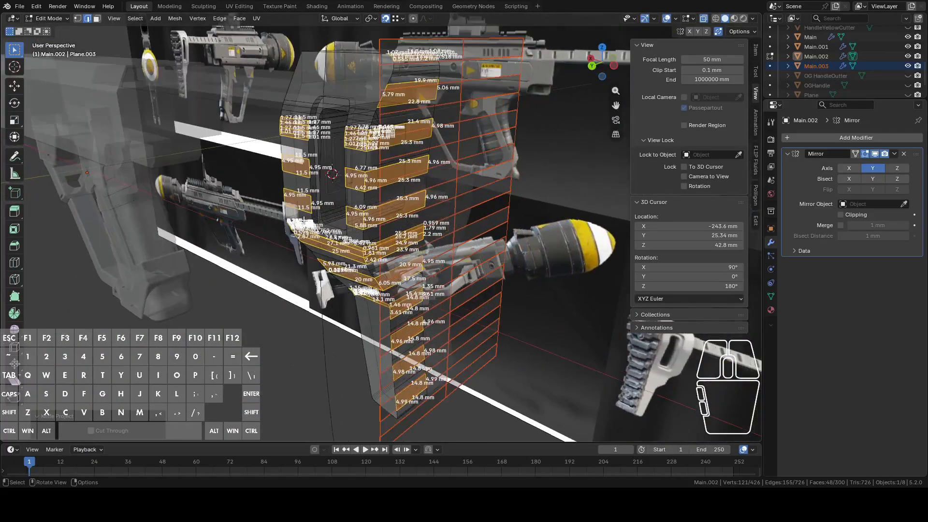
pyautogui.click(614, 66)
pyautogui.scroll(8, 352, 298)
pyautogui.scroll(-12, 432, 256)
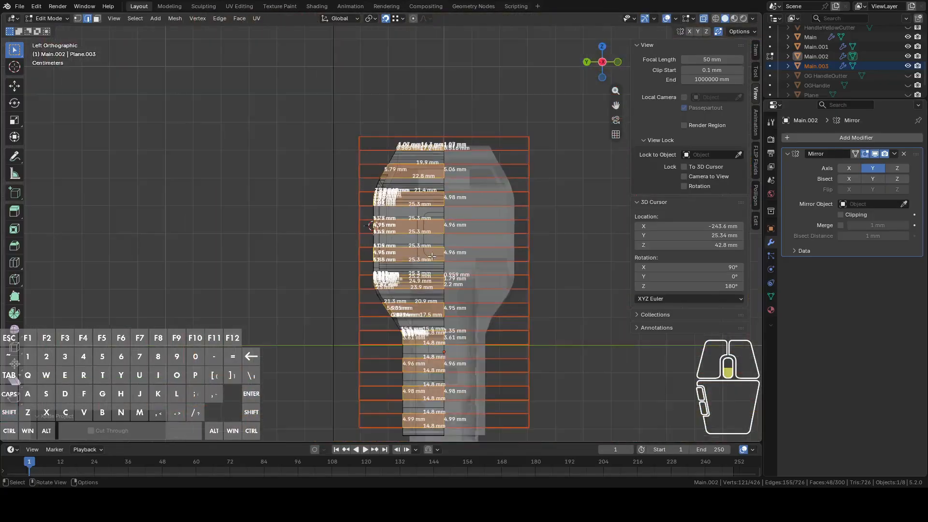
pyautogui.moveTo(432, 256); pyautogui.dragTo(613, 69, button='middle')
pyautogui.click(600, 64)
pyautogui.keyDown('shift'); pyautogui.moveTo(454, 249); pyautogui.dragTo(444, 220, button='middle'); pyautogui.keyUp('shift')
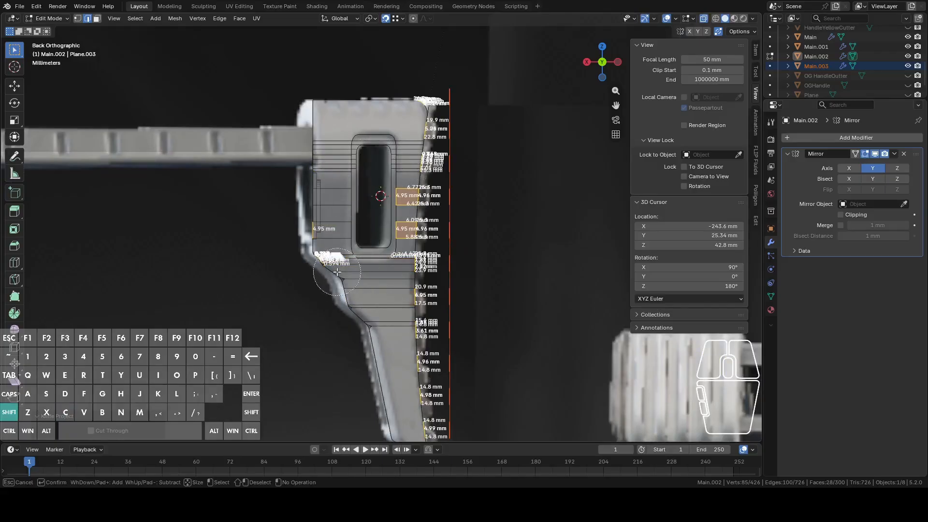
pyautogui.keyDown('shift'); pyautogui.moveTo(337, 272); pyautogui.dragTo(324, 237); pyautogui.keyUp('shift')
pyautogui.keyDown('shift'); pyautogui.moveTo(382, 236); pyautogui.dragTo(337, 130, button='middle'); pyautogui.keyUp('shift')
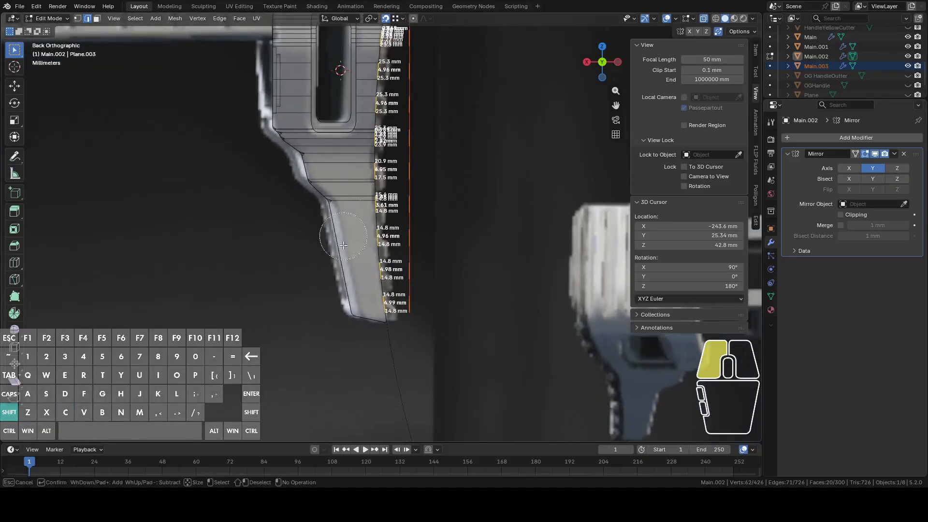
# Extrude the selected rear pad faces and move them about 2.81 mm in negative global X
pyautogui.moveTo(348, 342)
pyautogui.mouseDown(button='middle')
pyautogui.moveTo(498, 286)
pyautogui.moveTo(504, 269)
pyautogui.mouseUp(button='middle')
pyautogui.press('e')
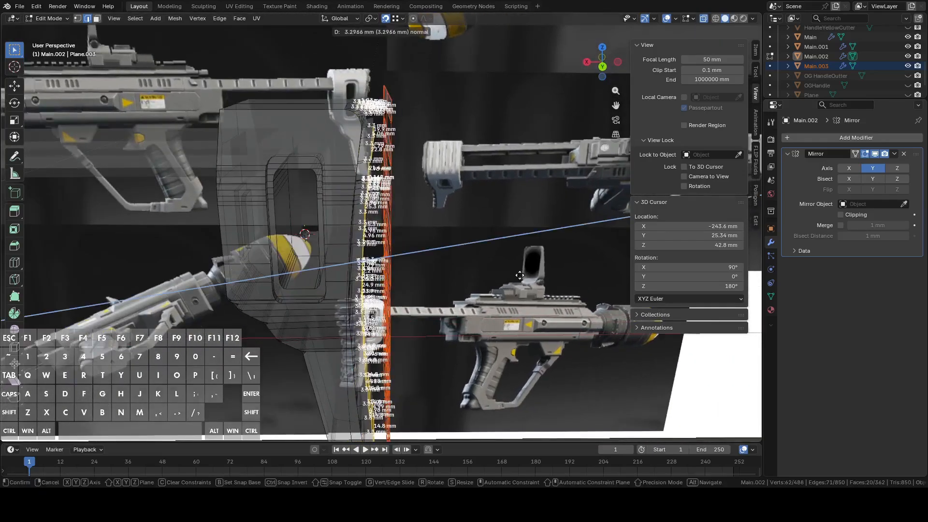
pyautogui.rightClick(477, 285)
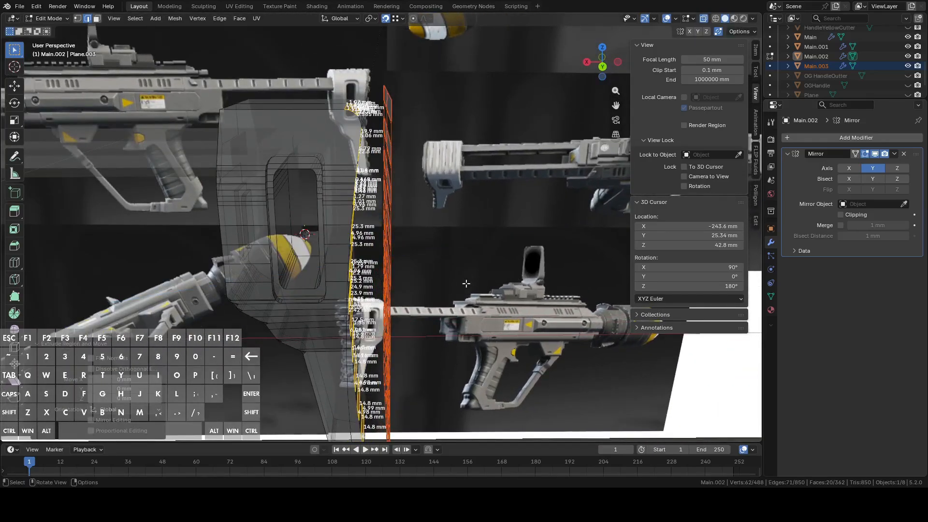
pyautogui.press('g')
pyautogui.press('x')
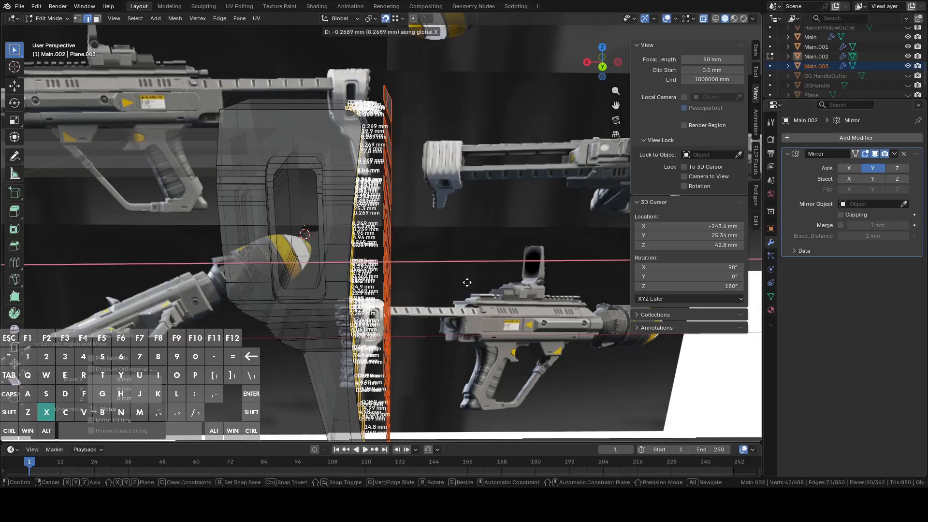
pyautogui.click(476, 283)
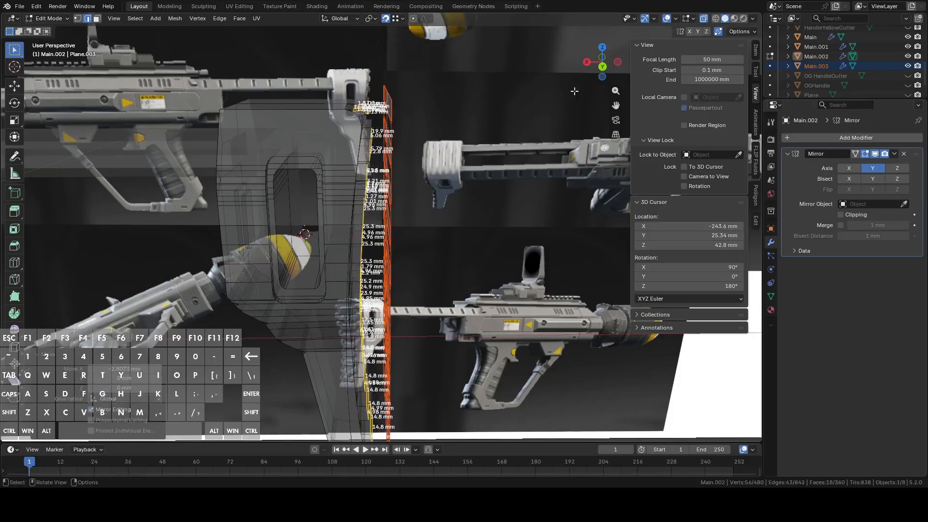
# Move the extruded ridges another 0.53 mm or so in negative global X to match the reference's back view
pyautogui.click(602, 67)
pyautogui.scroll(2, 552, 132)
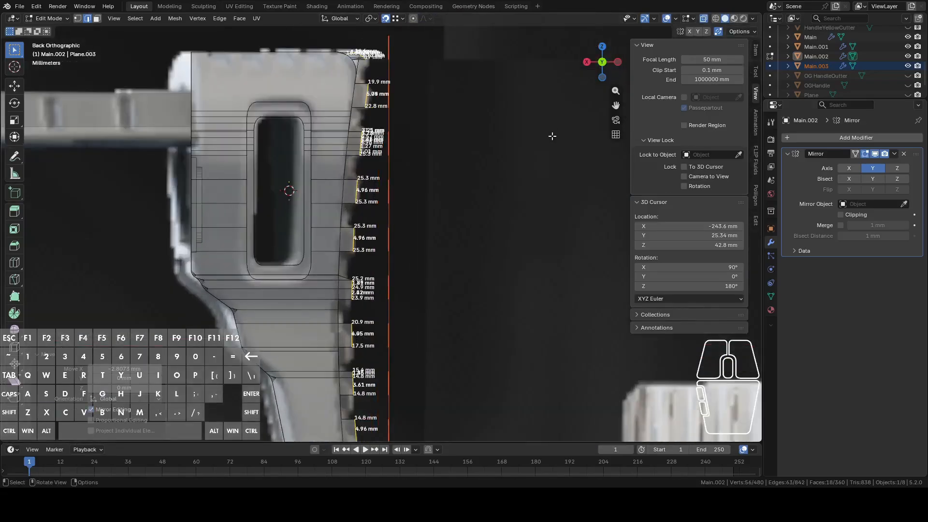
pyautogui.keyDown('shift'); pyautogui.moveTo(536, 161); pyautogui.dragTo(563, 218, button='middle'); pyautogui.keyUp('shift')
pyautogui.scroll(4, 524, 263)
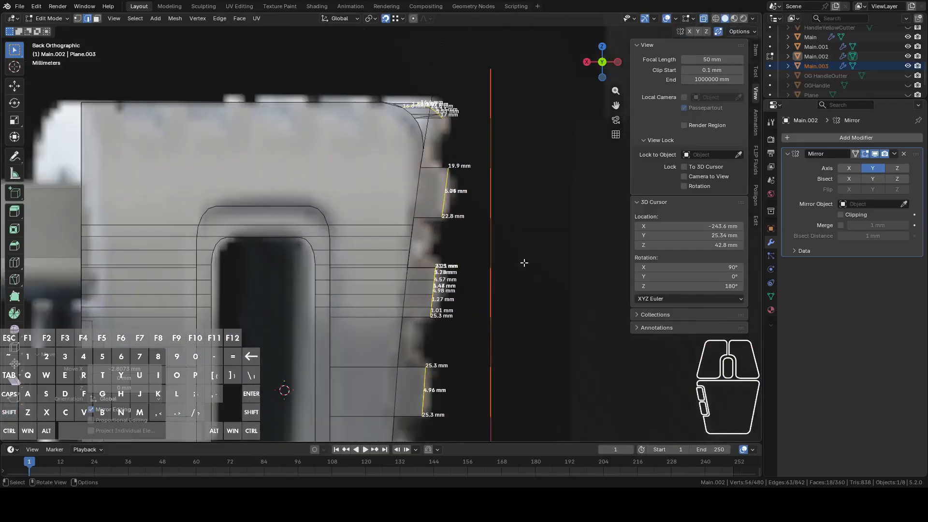
pyautogui.press('g')
pyautogui.press('x')
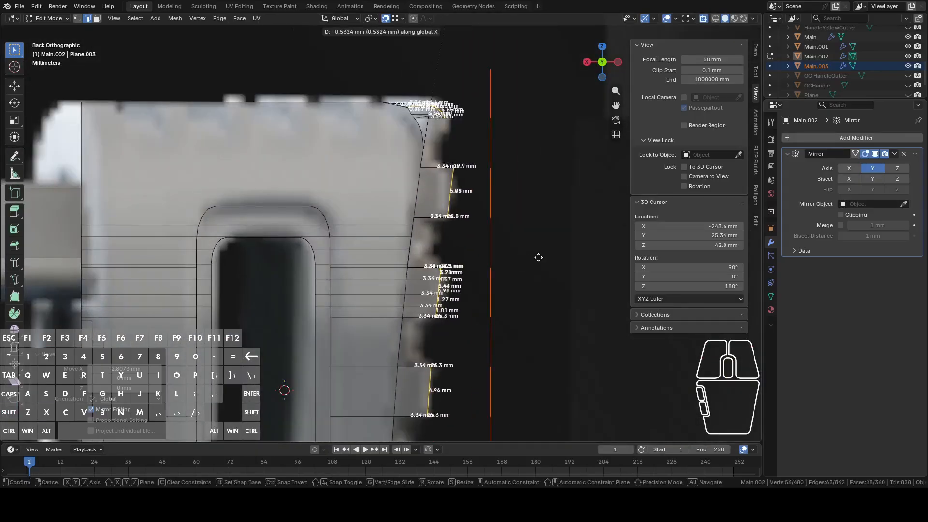
pyautogui.click(535, 259)
# Leave Edit Mode, rename the strip column object to ShoulderPadCutter and hide it
pyautogui.scroll(-6, 529, 260)
pyautogui.keyDown('shift'); pyautogui.moveTo(529, 260); pyautogui.dragTo(456, 191, button='middle'); pyautogui.keyUp('shift')
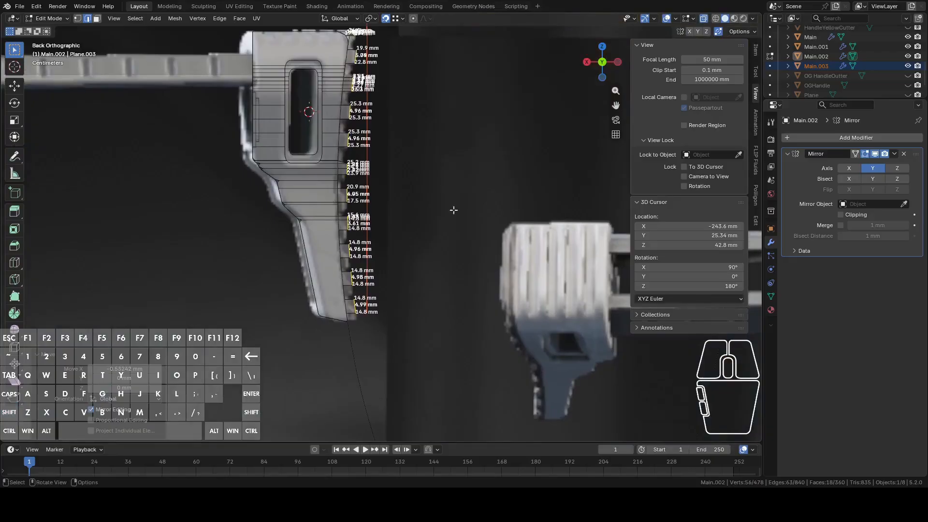
pyautogui.moveTo(439, 232); pyautogui.dragTo(391, 205, button='middle')
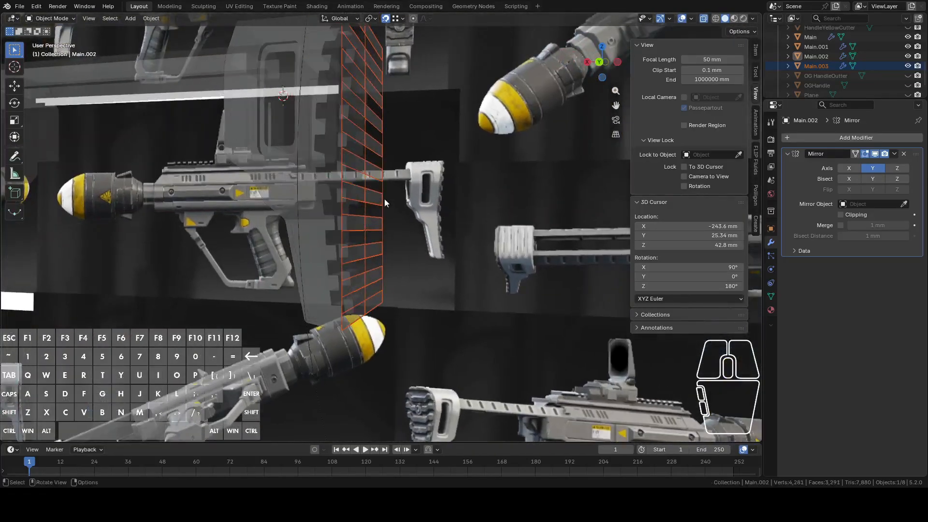
pyautogui.press('Tab')
pyautogui.click(380, 169)
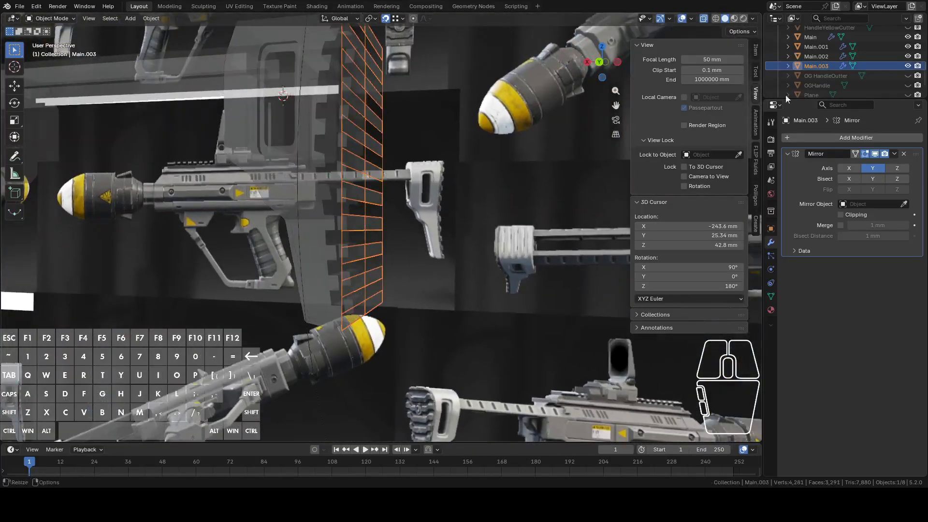
pyautogui.doubleClick(827, 65)
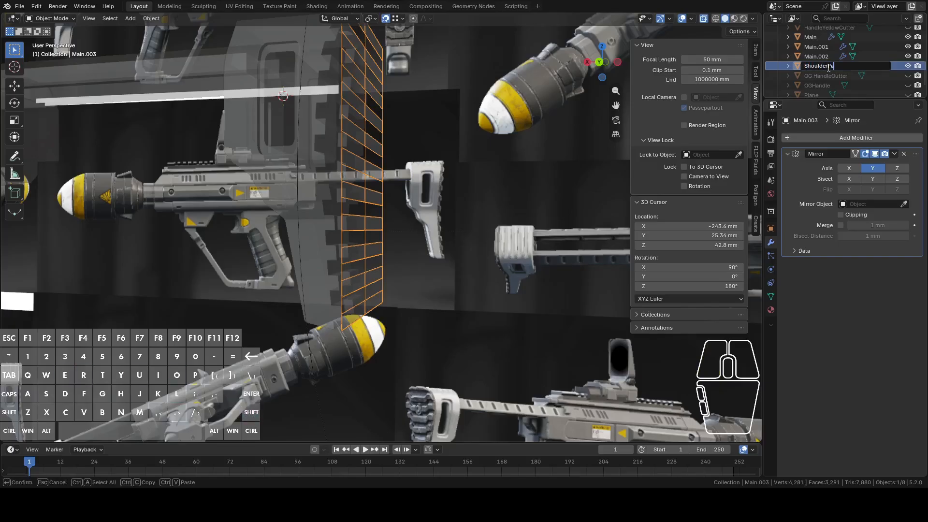
pyautogui.write('ShoulderPadCutter')
pyautogui.press('Return')
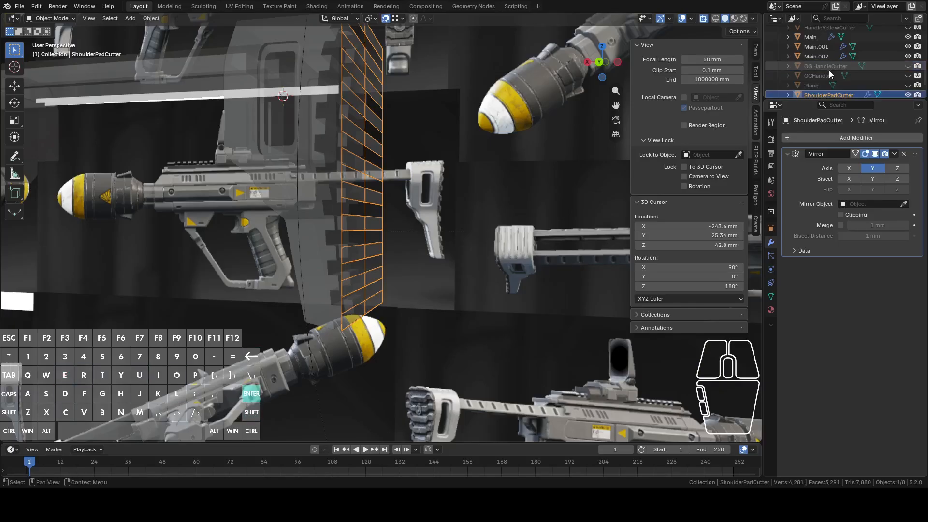
pyautogui.press('h')
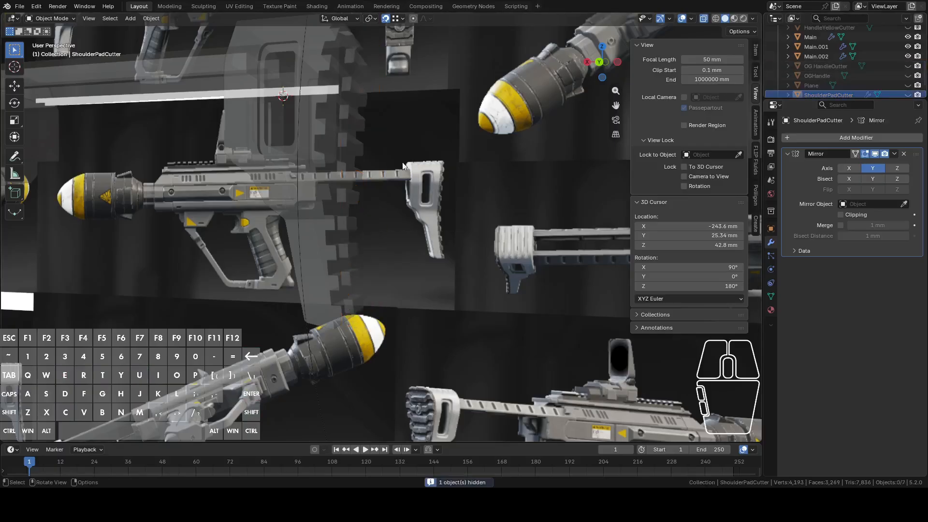
# Select the stock and turn off X-ray to inspect its ridges as solid surfaces
pyautogui.click(316, 121)
pyautogui.moveTo(378, 158)
pyautogui.mouseDown(button='middle')
pyautogui.moveTo(364, 227)
pyautogui.moveTo(551, 137)
pyautogui.moveTo(600, 145)
pyautogui.moveTo(512, 150)
pyautogui.moveTo(528, 149)
pyautogui.moveTo(553, 193)
pyautogui.moveTo(525, 225)
pyautogui.moveTo(520, 203)
pyautogui.moveTo(555, 209)
pyautogui.moveTo(544, 223)
pyautogui.moveTo(508, 213)
pyautogui.moveTo(546, 219)
pyautogui.moveTo(530, 200)
pyautogui.mouseUp(button='middle')
pyautogui.press('Tab')
pyautogui.click(704, 19)
pyautogui.press('Tab')
# Undo the hiding and renaming of the strip column
pyautogui.hotkey('ctrl', 'z')
pyautogui.hotkey('ctrl', 'z')
pyautogui.hotkey('ctrl', 'z')
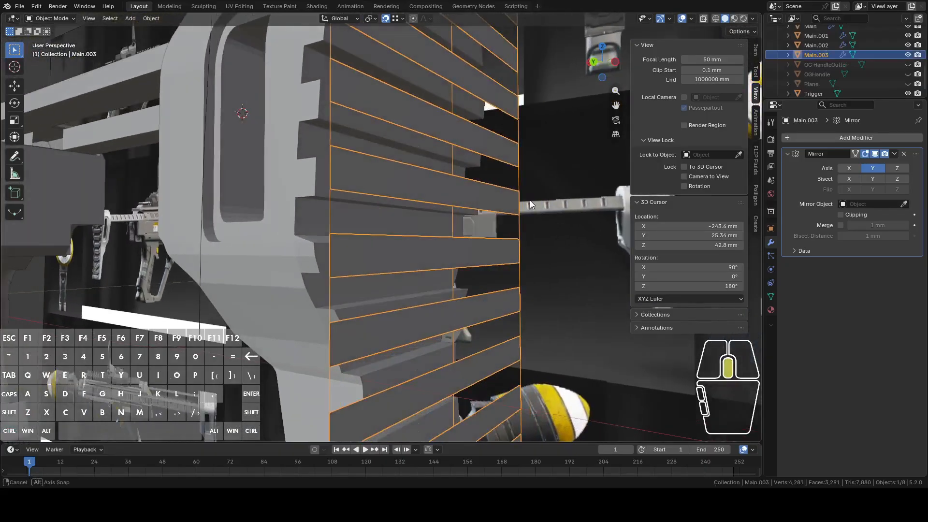
# Try to extrude the slanted ridge's inner upper edge about 3.33 mm along global X, snapping it to the ridge's outer corner
pyautogui.click(592, 61)
pyautogui.scroll(3, 522, 175)
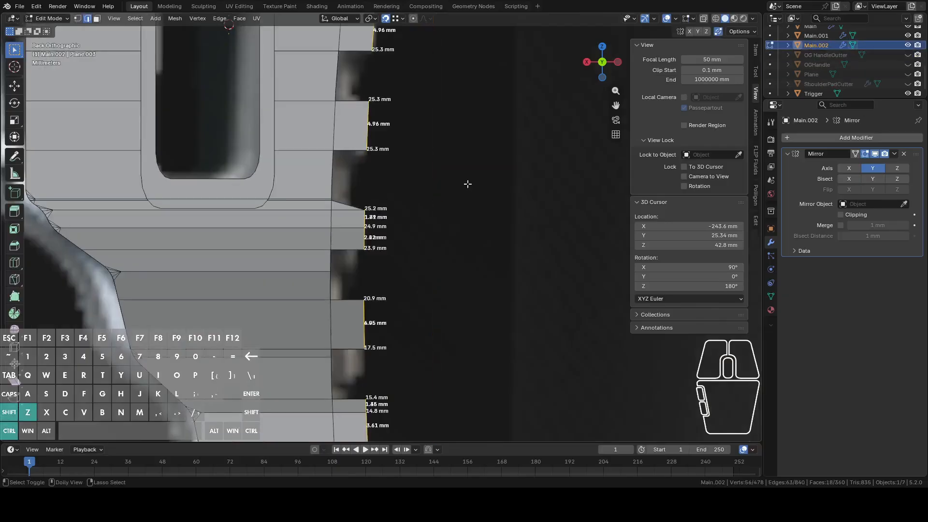
pyautogui.moveTo(466, 182); pyautogui.dragTo(443, 195, button='middle')
pyautogui.click(222, 234)
pyautogui.moveTo(222, 235); pyautogui.dragTo(279, 229, button='middle')
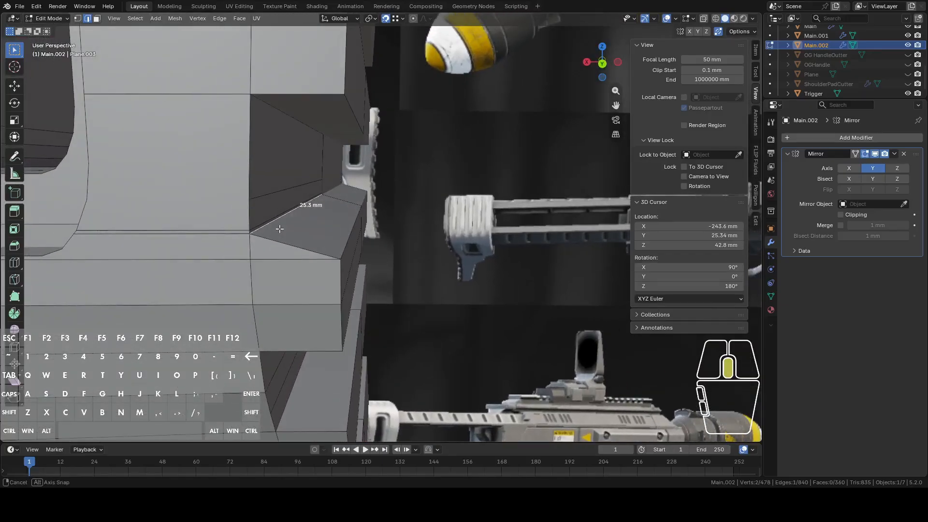
pyautogui.press('e')
pyautogui.rightClick(325, 234)
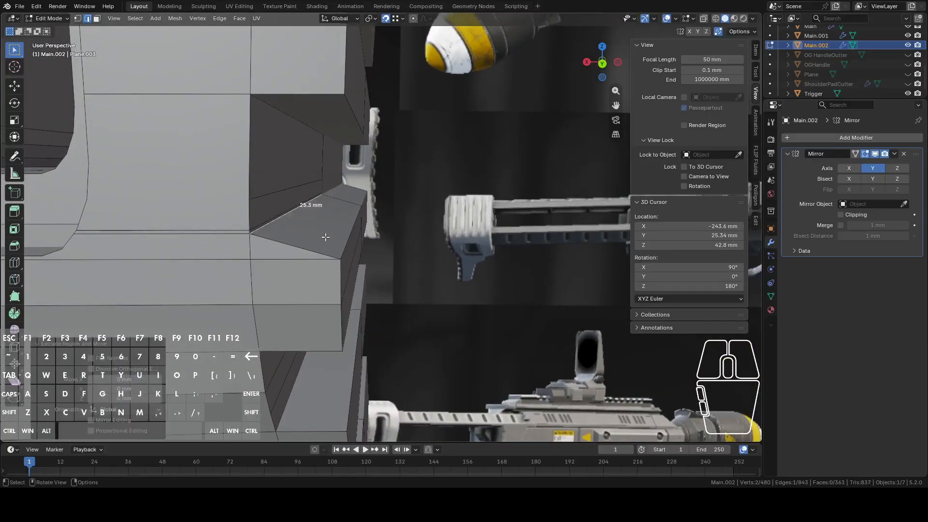
pyautogui.press('g')
pyautogui.press('y')
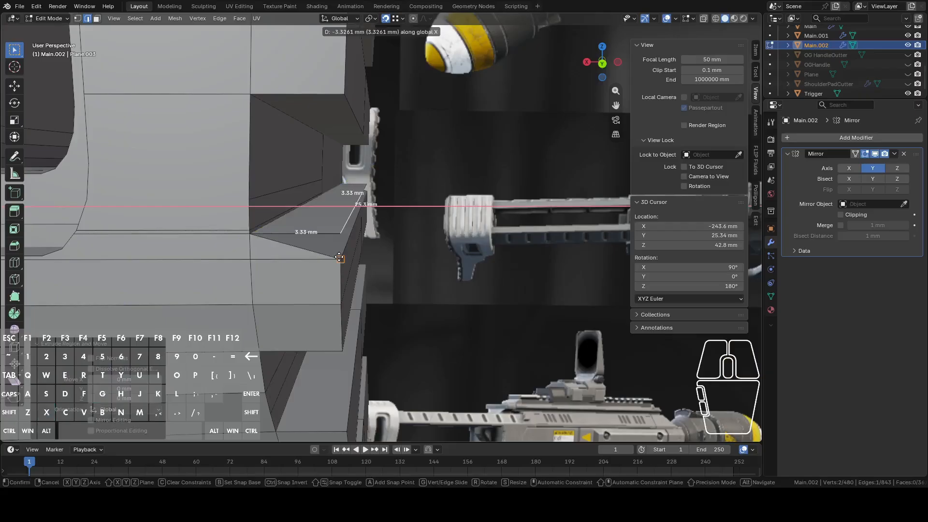
pyautogui.click(339, 257)
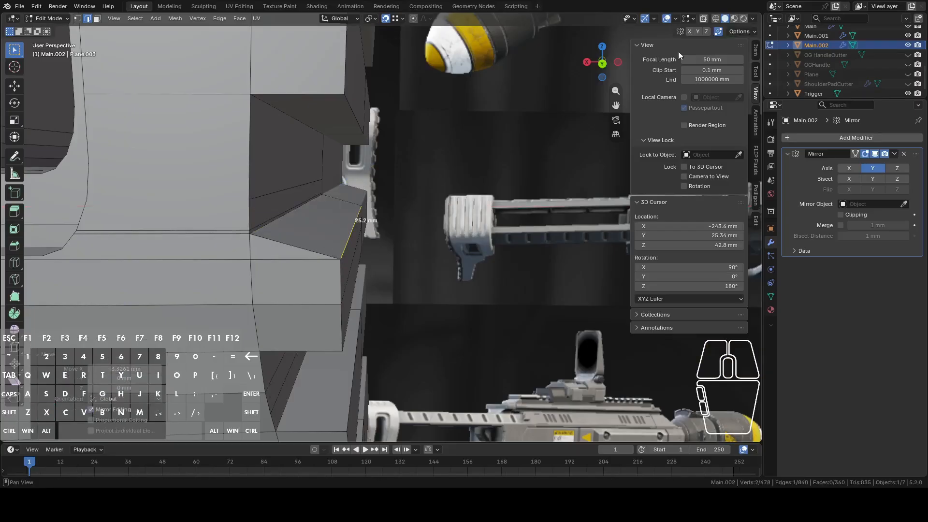
# Switch off Auto Merge and extrude the slanted ridge's inner upper edge along global X to its outer corner
pyautogui.click(719, 32)
pyautogui.press('g')
pyautogui.press('x')
pyautogui.rightClick(318, 236)
pyautogui.press('e')
pyautogui.rightClick(323, 232)
pyautogui.press('g')
pyautogui.press('y')
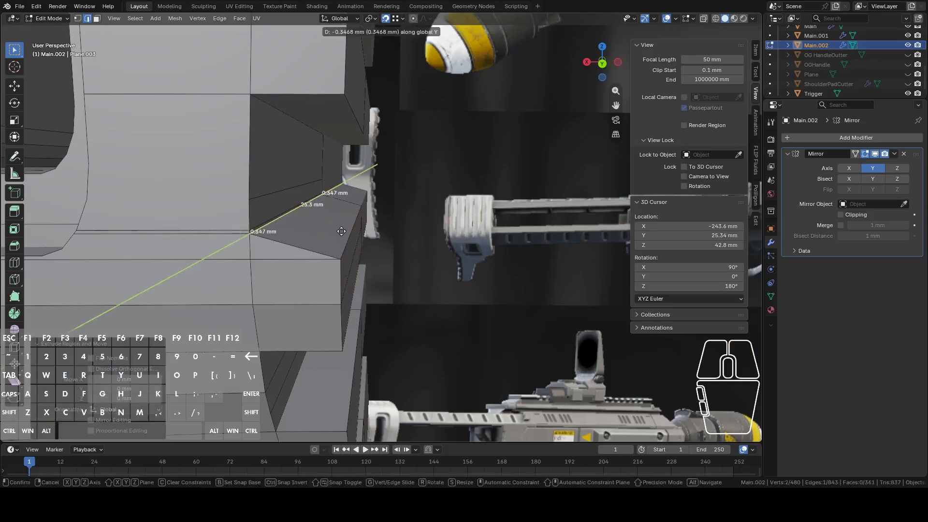
pyautogui.press('x')
pyautogui.click(346, 258)
# Delete the ridge's old slanted edge and fill the open rear and side with new faces
pyautogui.moveTo(318, 247); pyautogui.dragTo(300, 228, button='middle')
pyautogui.press('x')
pyautogui.click(312, 235)
pyautogui.click(291, 207)
pyautogui.keyDown('shift'); pyautogui.click(308, 228); pyautogui.keyUp('shift')
pyautogui.press('f')
pyautogui.click(252, 319)
pyautogui.press('f')
# Compare the stock's lower rear end with the reference and examine the two side faces beneath the lowest ridge
pyautogui.moveTo(248, 301); pyautogui.dragTo(465, 178, button='middle')
pyautogui.press('Tab')
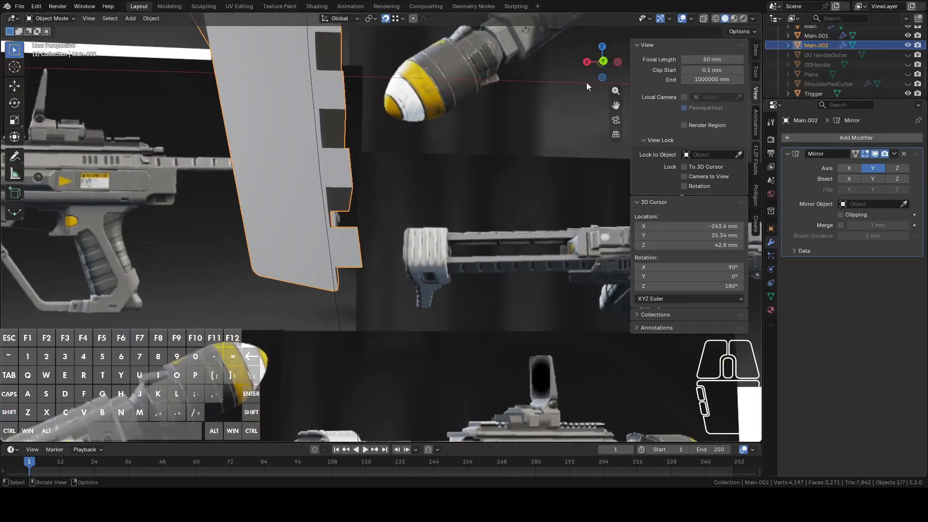
pyautogui.click(603, 62)
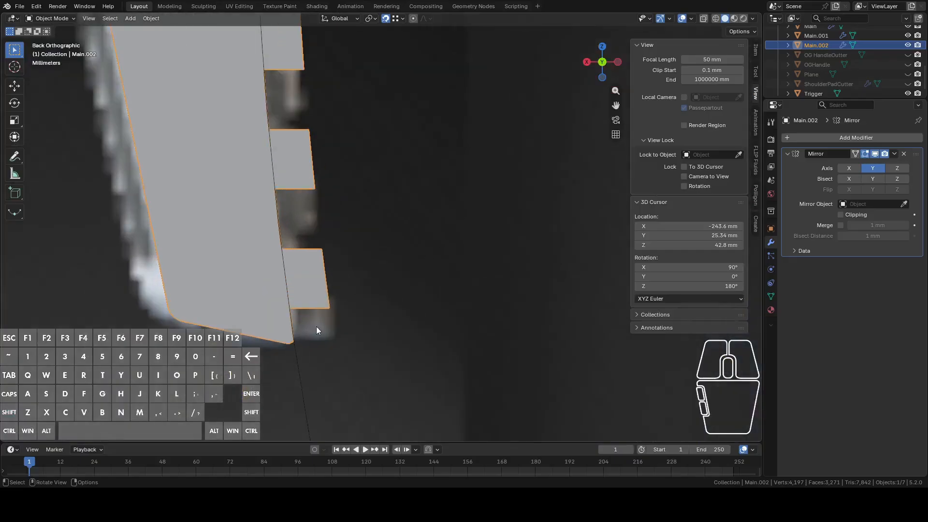
pyautogui.press('Tab')
pyautogui.keyDown('shift'); pyautogui.moveTo(324, 345); pyautogui.dragTo(399, 215, button='middle'); pyautogui.keyUp('shift')
pyautogui.press('3')
pyautogui.click(224, 252)
pyautogui.moveTo(224, 252); pyautogui.dragTo(303, 219, button='middle')
pyautogui.keyDown('shift'); pyautogui.click(290, 219); pyautogui.keyUp('shift')
pyautogui.press('2')
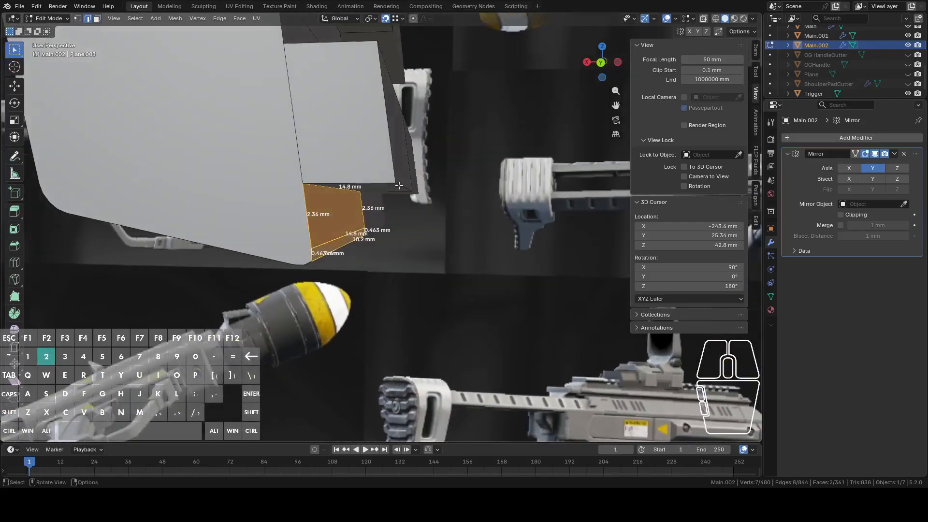
# Create a custom transform orientation from the lowest ridge's slanted rear edge
pyautogui.click(415, 194)
pyautogui.click(601, 62)
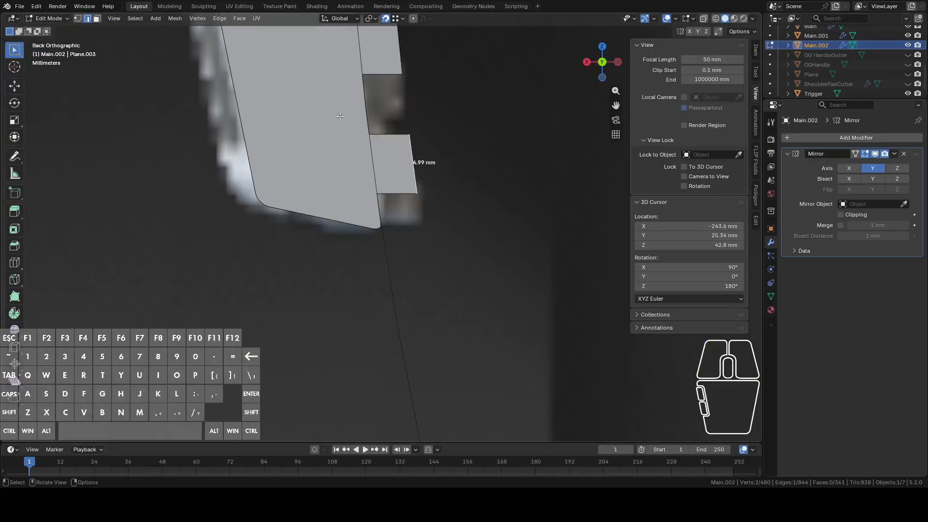
pyautogui.click(358, 18)
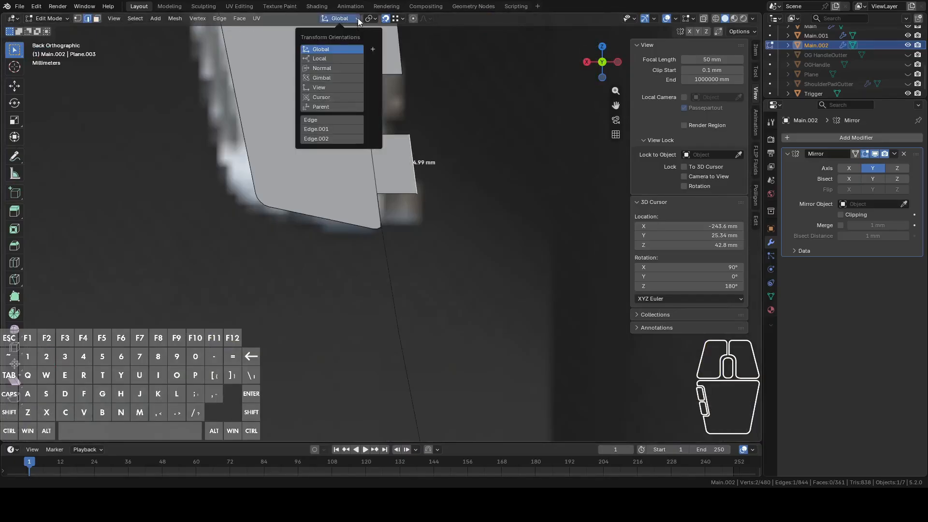
pyautogui.click(374, 50)
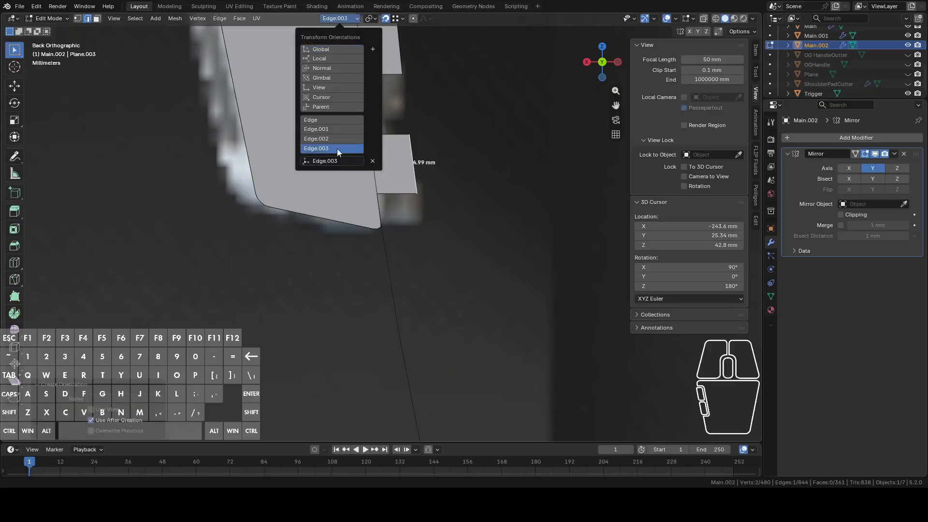
# Extrude the lowest ridge's lower rear edge about 2.26 mm downward along the Edge.003 Y axis
pyautogui.moveTo(532, 140); pyautogui.dragTo(358, 214, button='middle')
pyautogui.press('2')
pyautogui.click(237, 212)
pyautogui.moveTo(237, 212); pyautogui.dragTo(282, 199, button='middle')
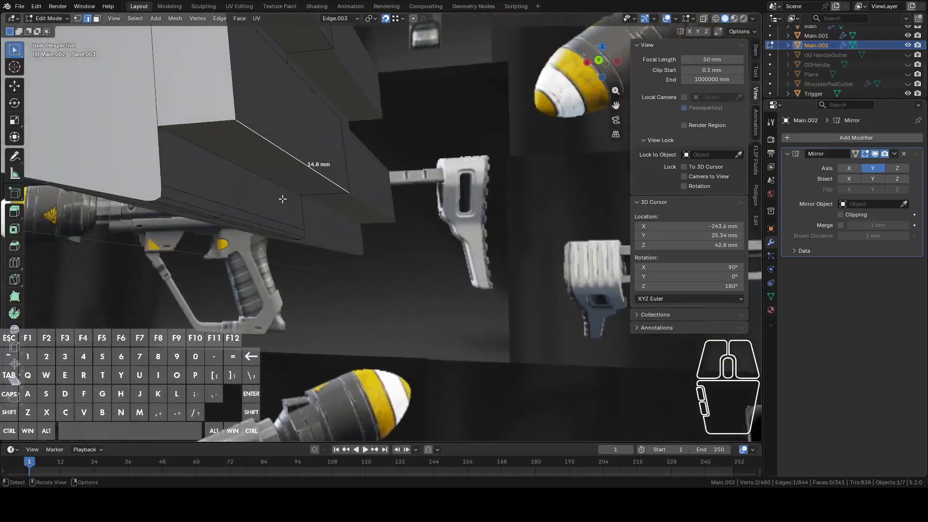
pyautogui.click(600, 60)
pyautogui.press('g')
pyautogui.press('z')
pyautogui.press('y')
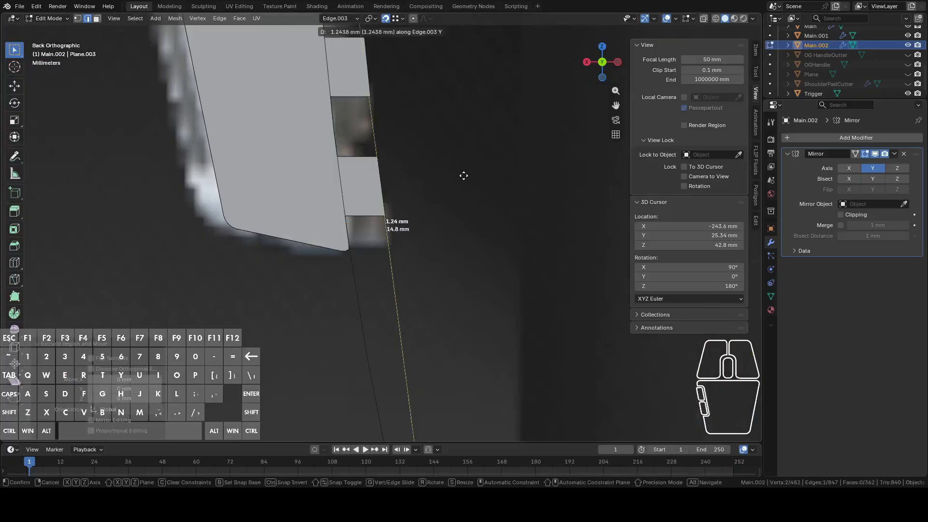
pyautogui.click(466, 184)
# Slide the extruded edge along Edge.003 Y to fit the reference's ridge bottom beside the pad's lower corner
pyautogui.scroll(3, 465, 186)
pyautogui.keyDown('shift'); pyautogui.moveTo(467, 193); pyautogui.dragTo(468, 158, button='middle'); pyautogui.keyUp('shift')
pyautogui.press('g')
pyautogui.press('y')
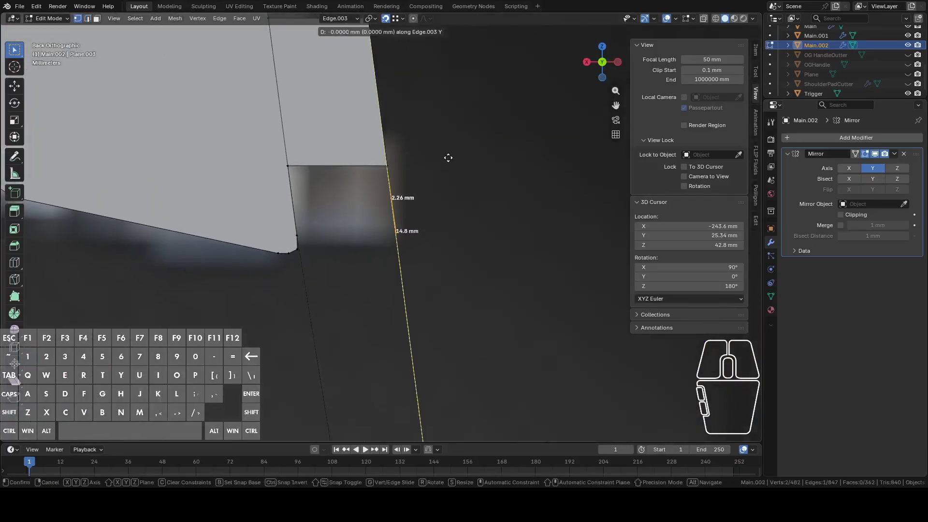
pyautogui.click(448, 171)
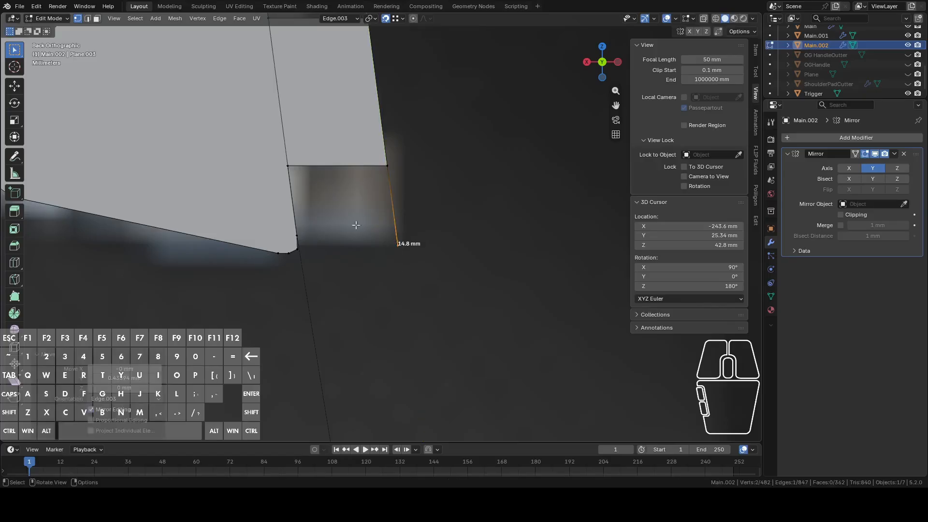
pyautogui.press('g')
pyautogui.press('y')
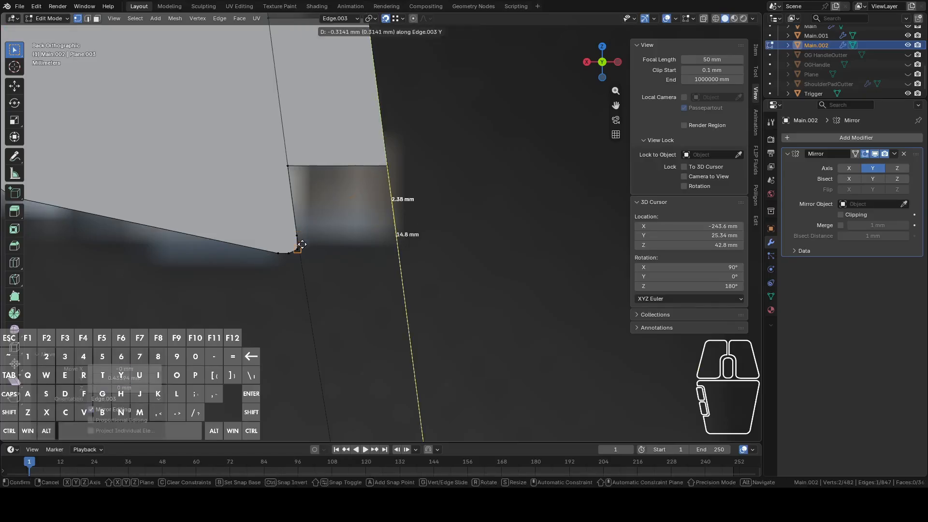
pyautogui.click(302, 245)
pyautogui.press('g')
pyautogui.press('y')
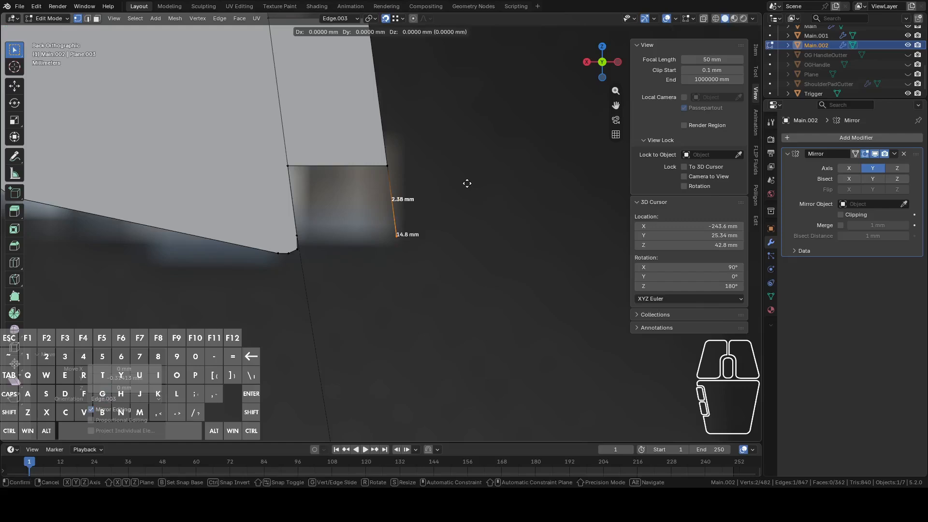
pyautogui.click(467, 193)
# Delete the lowest ridge's underside face and the two narrow pad faces next to it
pyautogui.moveTo(454, 210); pyautogui.dragTo(419, 182, button='middle')
pyautogui.press('3')
pyautogui.click(411, 160)
pyautogui.scroll(3, 411, 160)
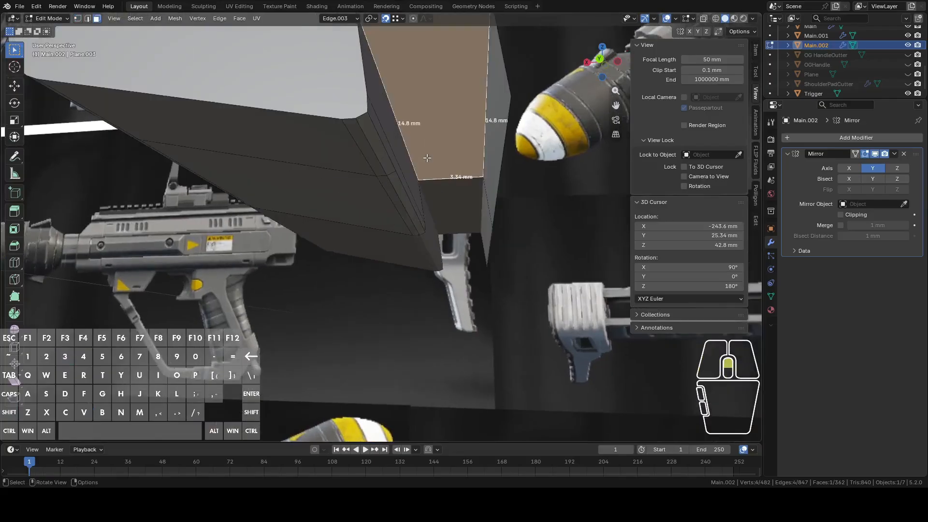
pyautogui.press('3')
pyautogui.moveTo(413, 146); pyautogui.dragTo(385, 179, button='middle')
pyautogui.keyDown('shift'); pyautogui.click(384, 180); pyautogui.keyUp('shift')
pyautogui.keyDown('shift'); pyautogui.click(363, 188); pyautogui.keyUp('shift')
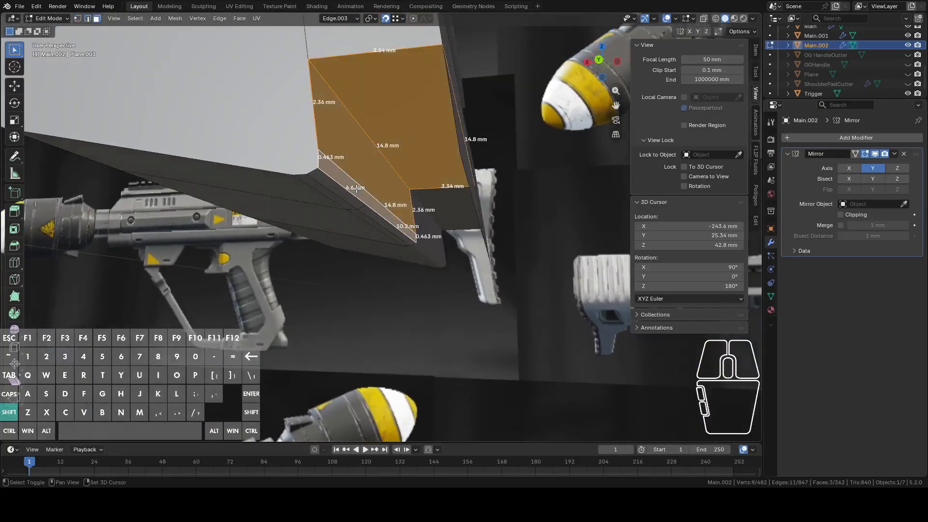
pyautogui.press('x')
pyautogui.click(381, 215)
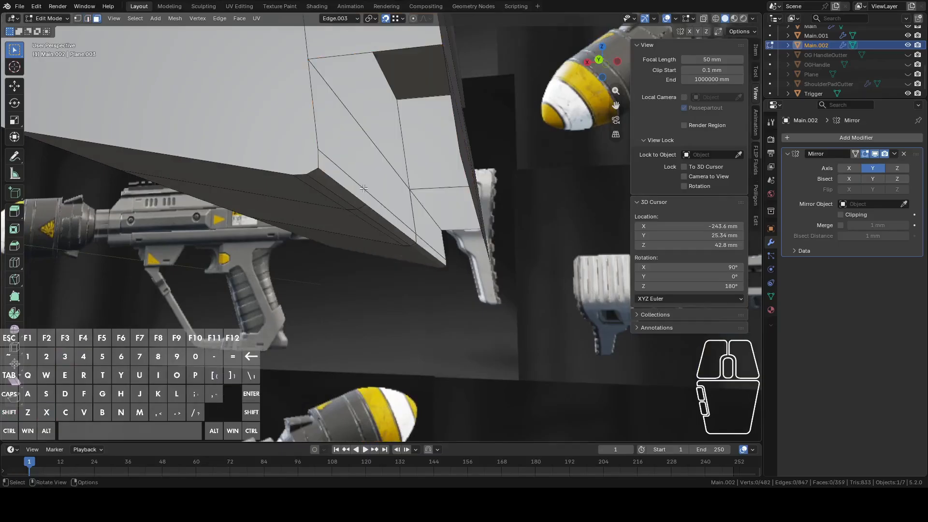
# Fill the open bottom and side of the extended lowest ridge with new faces
pyautogui.moveTo(388, 216); pyautogui.dragTo(374, 197, button='middle')
pyautogui.keyDown('shift'); pyautogui.click(382, 213); pyautogui.keyUp('shift')
pyautogui.press('f')
pyautogui.click(339, 159)
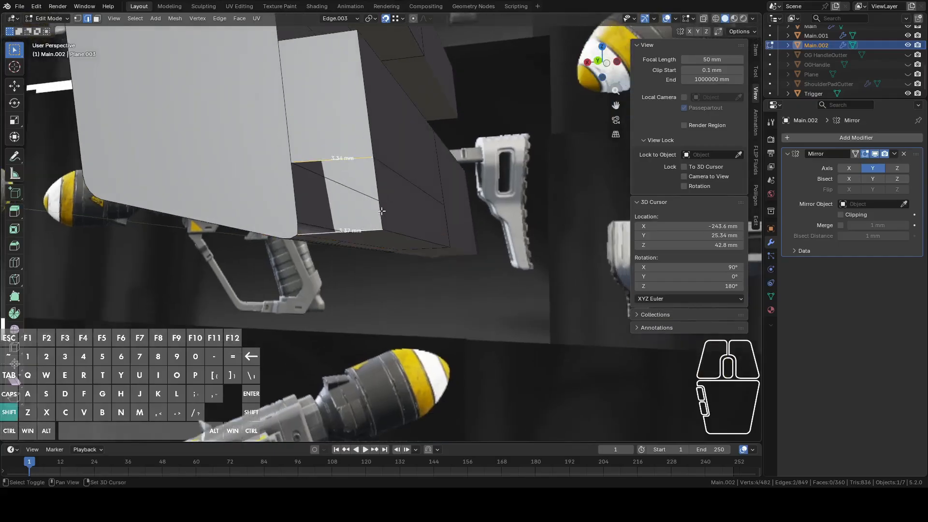
pyautogui.press('f')
pyautogui.press('Tab')
pyautogui.moveTo(287, 204); pyautogui.dragTo(429, 223, button='middle')
pyautogui.moveTo(417, 148); pyautogui.dragTo(487, 165, button='middle')
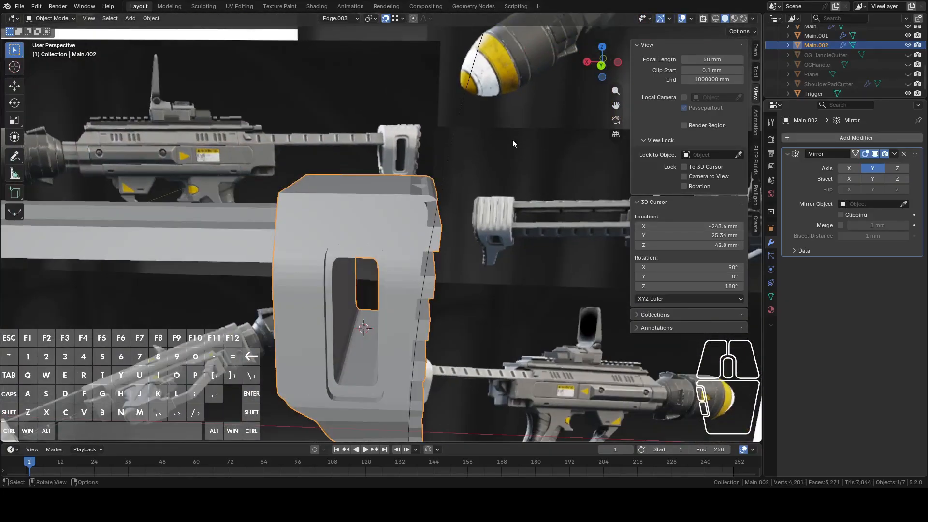
# Delete the stray inner vertex and its attached faces on the top surface at the stock's upper rear corner
pyautogui.scroll(4, 475, 183)
pyautogui.keyDown('shift'); pyautogui.moveTo(506, 129); pyautogui.dragTo(415, 206, button='middle'); pyautogui.keyUp('shift')
pyautogui.press('Tab')
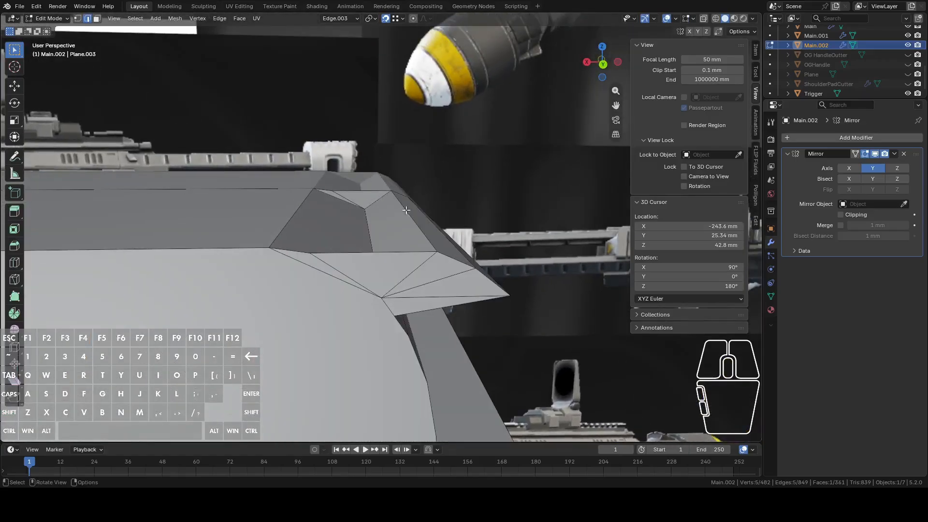
pyautogui.press('1')
pyautogui.click(368, 213)
pyautogui.press('x')
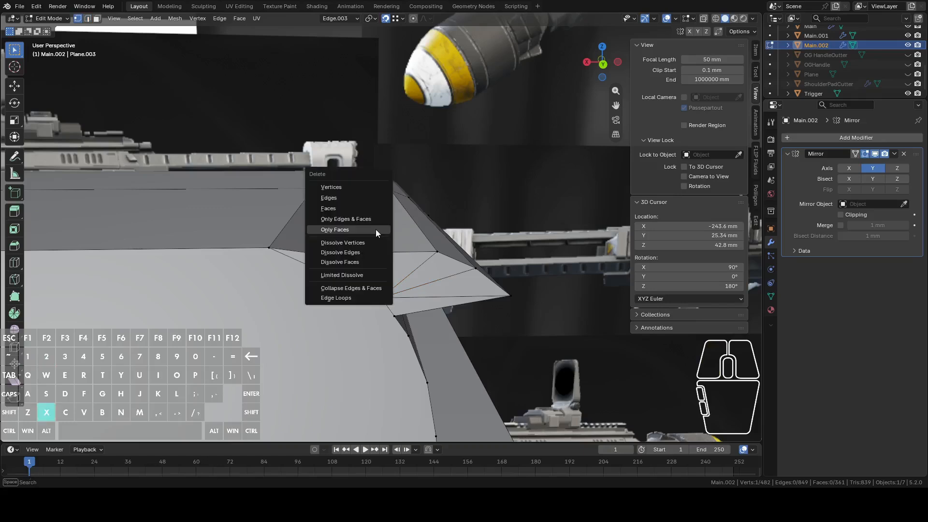
pyautogui.click(346, 200)
pyautogui.moveTo(356, 201)
pyautogui.mouseDown(button='middle')
pyautogui.moveTo(333, 203)
pyautogui.moveTo(358, 202)
pyautogui.mouseUp(button='middle')
pyautogui.scroll(-5, 359, 201)
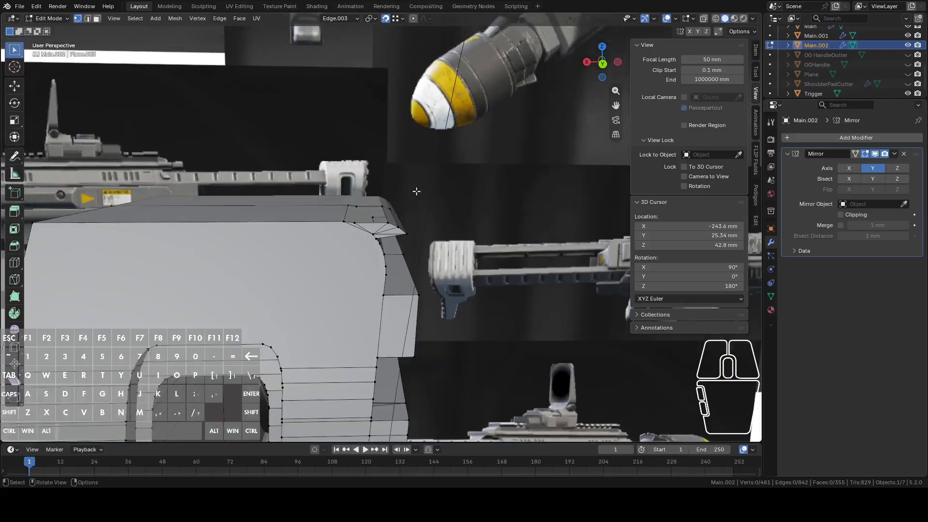
# Isolate the upper rear corner's curved row of vertices in the back view by hiding the surrounding geometry with X-ray on
pyautogui.click(599, 66)
pyautogui.scroll(5, 476, 213)
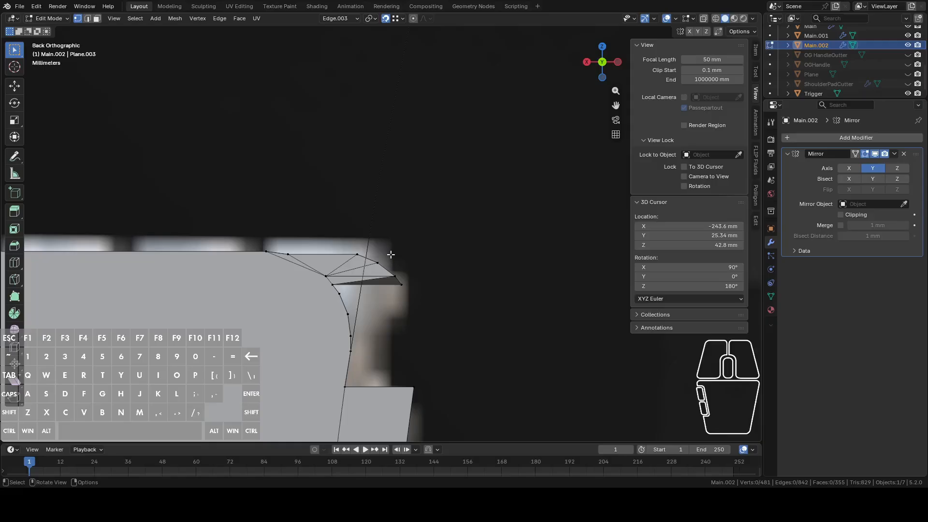
pyautogui.moveTo(346, 242); pyautogui.dragTo(365, 264)
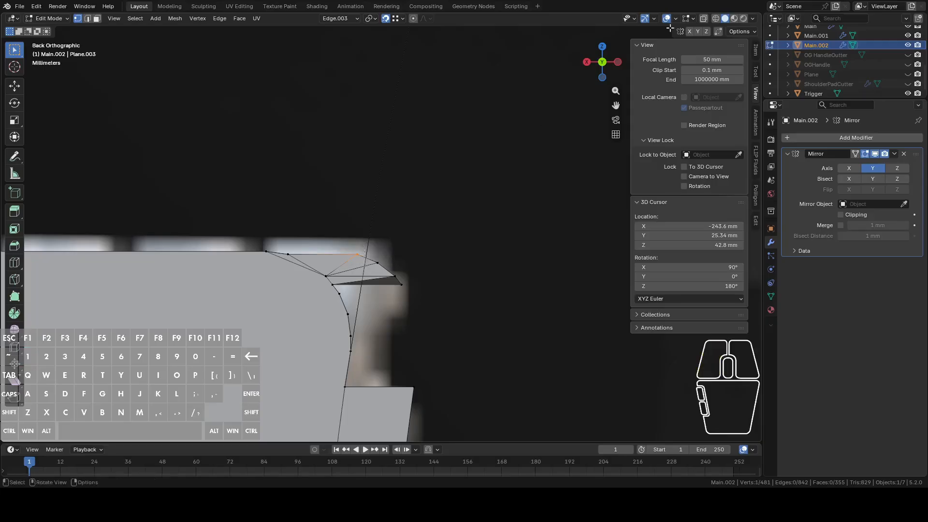
pyautogui.click(704, 19)
pyautogui.press('c')
pyautogui.scroll(-2, 251, 263)
pyautogui.moveTo(251, 264)
pyautogui.mouseDown()
pyautogui.moveTo(338, 290)
pyautogui.moveTo(288, 355)
pyautogui.moveTo(339, 370)
pyautogui.moveTo(406, 373)
pyautogui.mouseUp()
pyautogui.rightClick(406, 373)
pyautogui.press('h')
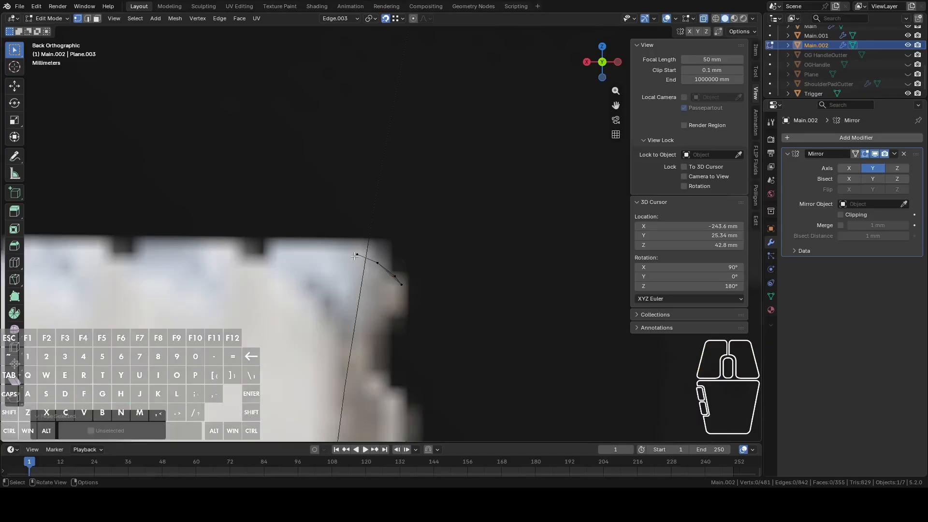
# Inspect the isolated corner vertices and bring back the hidden geometry with X-ray off
pyautogui.moveTo(365, 282); pyautogui.dragTo(365, 282)
pyautogui.moveTo(387, 255); pyautogui.dragTo(458, 179, button='middle')
pyautogui.click(603, 73)
pyautogui.moveTo(605, 62); pyautogui.dragTo(479, 186, button='middle')
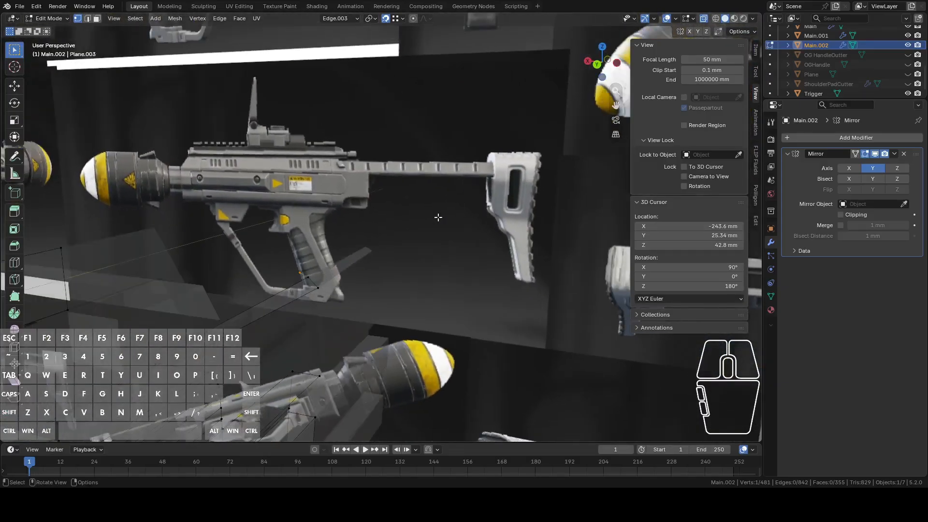
pyautogui.hotkey('ctrl', 'l')
pyautogui.keyDown('shift'); pyautogui.moveTo(438, 218); pyautogui.dragTo(545, 111, button='middle'); pyautogui.keyUp('shift')
pyautogui.click(320, 269)
pyautogui.moveTo(695, 16); pyautogui.dragTo(505, 154, button='middle')
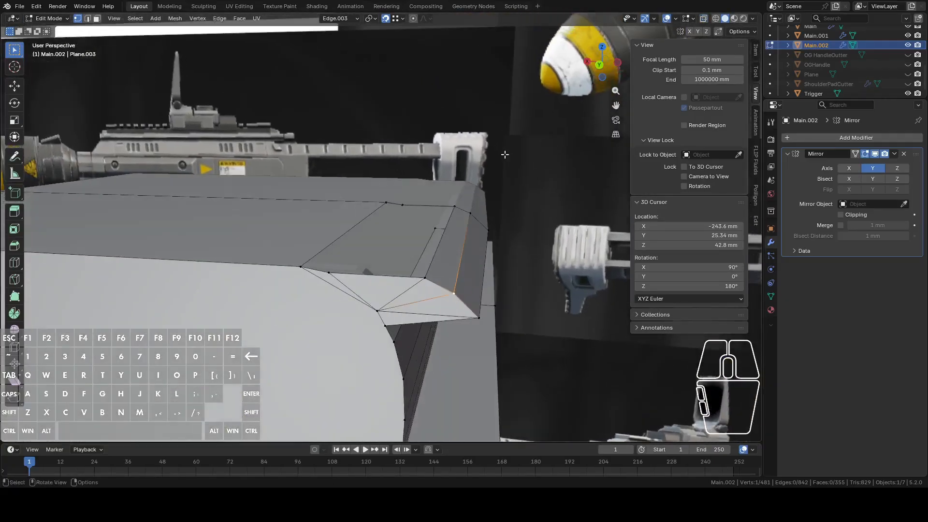
# Try to move the two vertices beside the top opening along Edge.003 Z, snapping to the neighbouring corner
pyautogui.keyDown('shift'); pyautogui.click(406, 202); pyautogui.keyUp('shift')
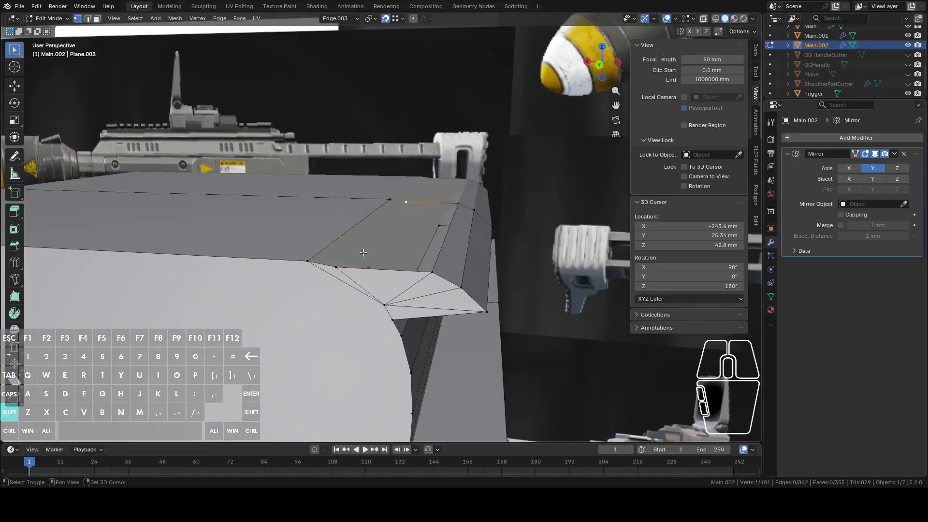
pyautogui.press('g')
pyautogui.press('z')
pyautogui.click(336, 266)
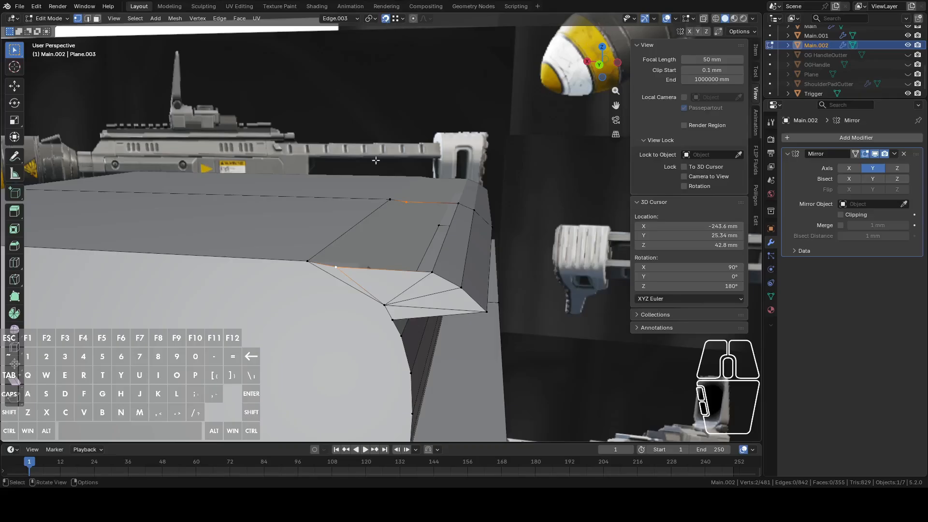
pyautogui.press('g')
pyautogui.press('z')
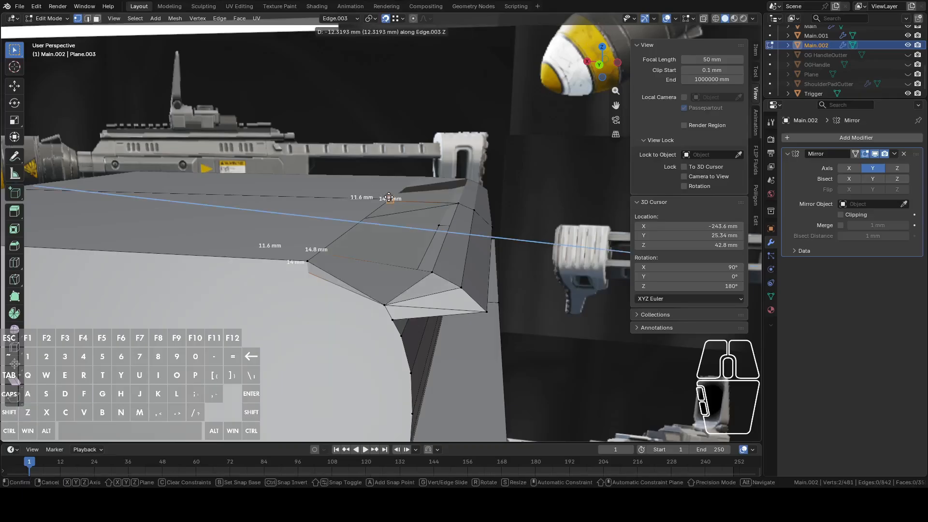
pyautogui.press('z')
pyautogui.click(388, 197)
# Switch the transform orientation to Global and raise the two vertices about 0.14 mm along local Z, snapping to the neighbouring corner
pyautogui.click(351, 19)
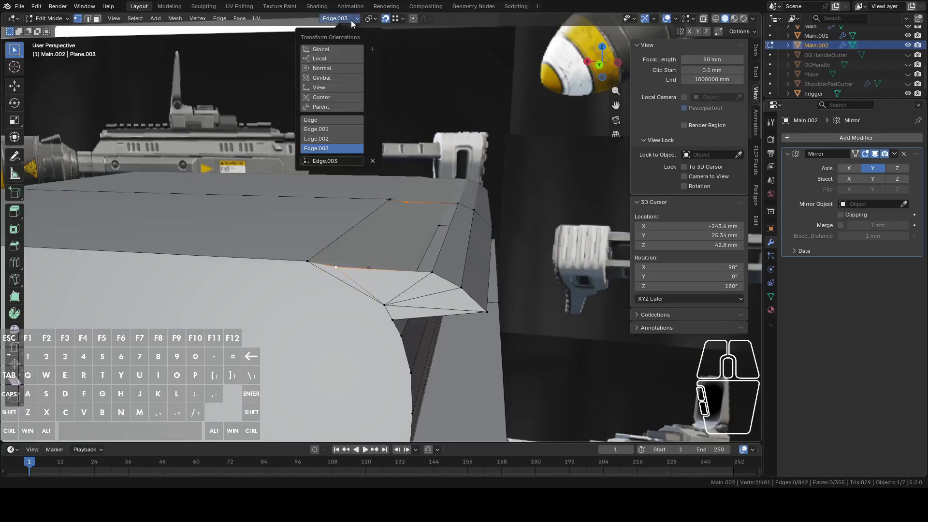
pyautogui.click(346, 45)
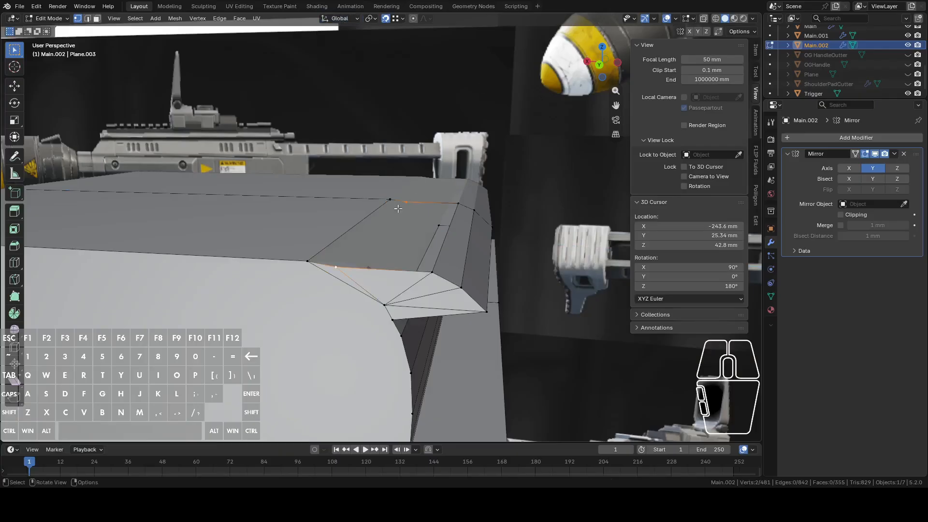
pyautogui.press('g')
pyautogui.press('z')
pyautogui.press('z')
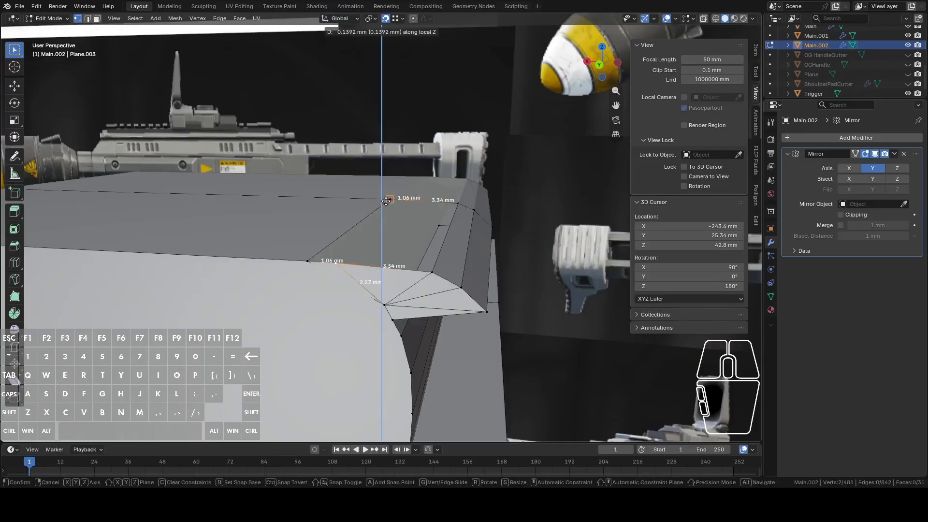
pyautogui.click(387, 201)
# Connect the two raised vertices across the top surface and fill the opening between the new edge and the rear edge
pyautogui.keyDown('shift'); pyautogui.moveTo(393, 199); pyautogui.dragTo(362, 204, button='middle'); pyautogui.keyUp('shift')
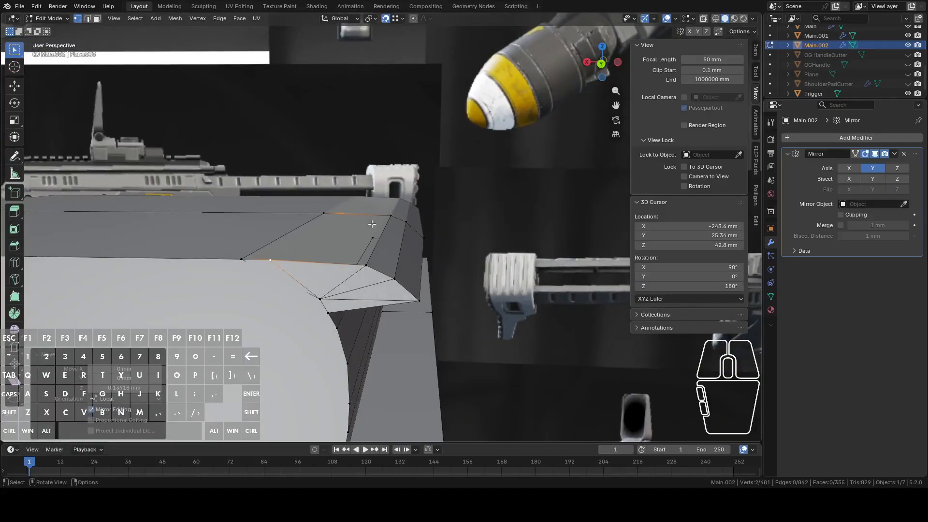
pyautogui.moveTo(310, 234); pyautogui.dragTo(319, 236, button='middle')
pyautogui.keyDown('shift'); pyautogui.click(319, 236); pyautogui.keyUp('shift')
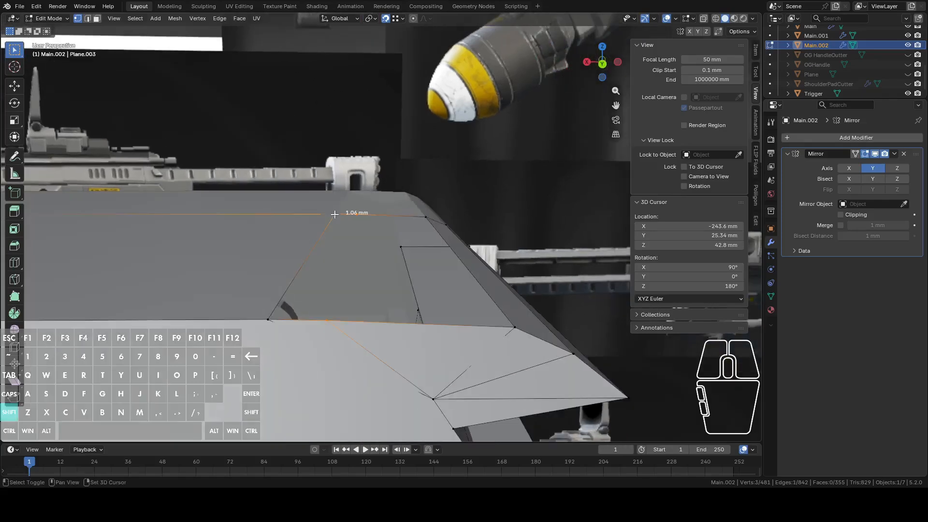
pyautogui.press('j')
pyautogui.press('2')
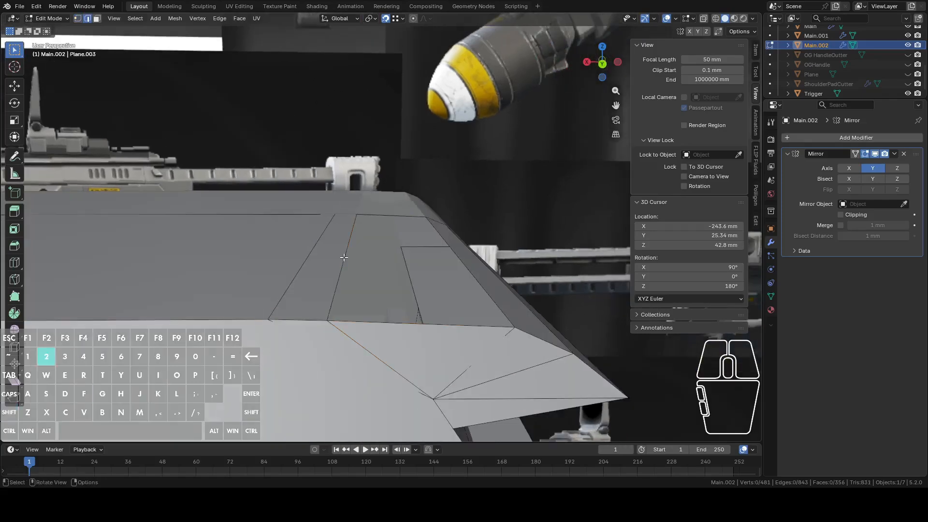
pyautogui.keyDown('shift'); pyautogui.click(428, 256); pyautogui.keyUp('shift')
pyautogui.moveTo(428, 255); pyautogui.dragTo(374, 259, button='middle')
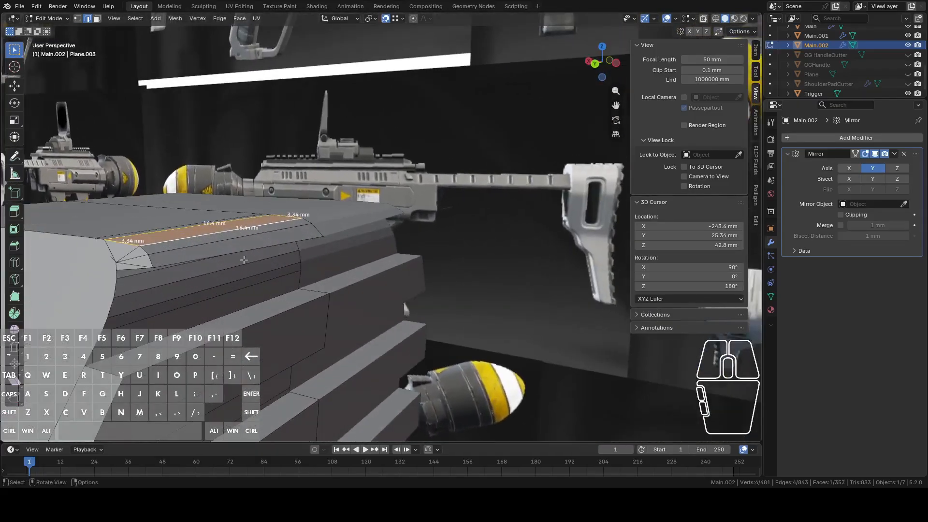
# Examine the upper rear corner's shared vertex with X-ray and check the extent of the large side face
pyautogui.click(117, 263)
pyautogui.moveTo(117, 263); pyautogui.dragTo(556, 90, button='middle')
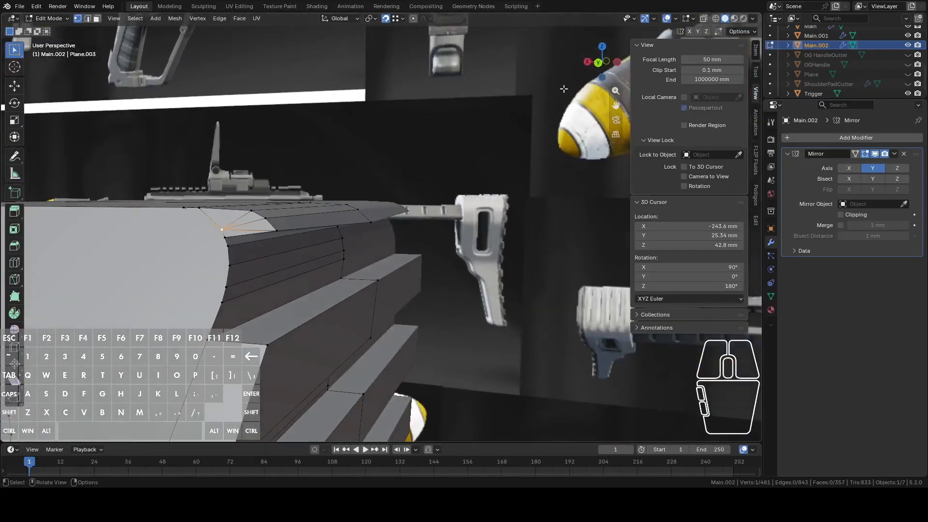
pyautogui.click(703, 18)
pyautogui.moveTo(425, 228); pyautogui.dragTo(412, 247, button='middle')
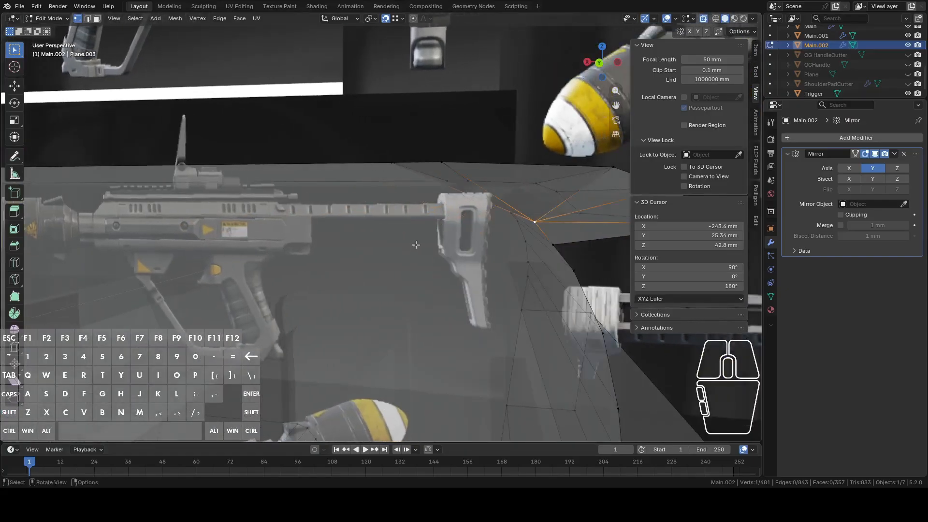
pyautogui.click(704, 19)
pyautogui.press('3')
pyautogui.click(436, 229)
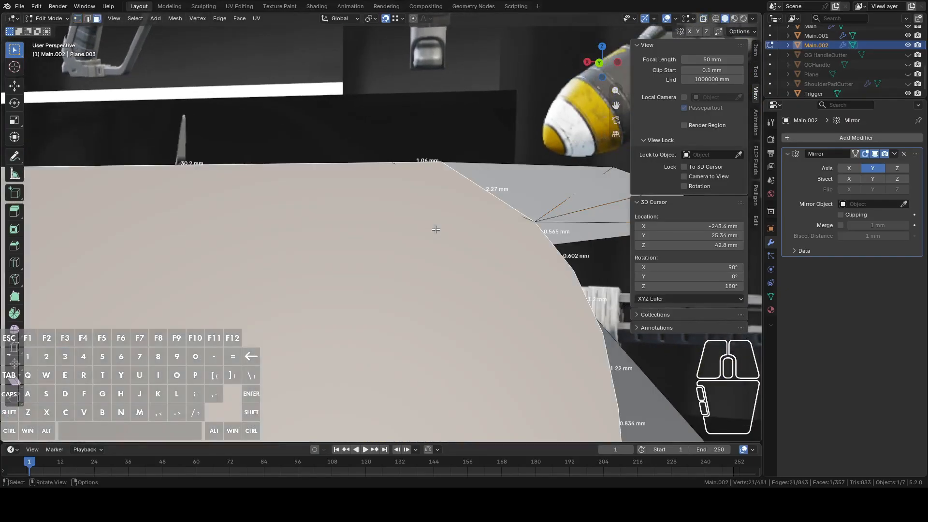
pyautogui.scroll(-4, 436, 229)
# Delete the leftover small side faces at the stock's upper rear corner
pyautogui.click(443, 213)
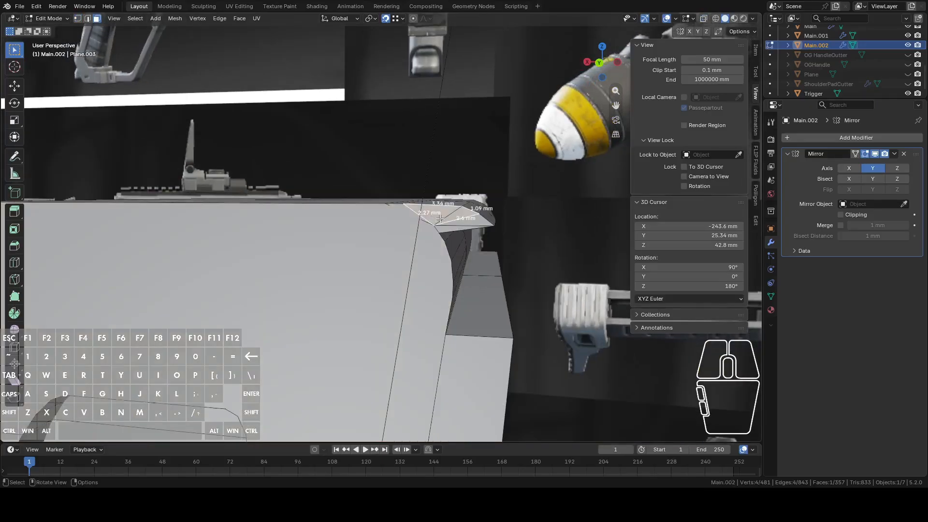
pyautogui.scroll(8, 443, 212)
pyautogui.scroll(-5, 445, 220)
pyautogui.scroll(-1, 447, 225)
pyautogui.scroll(1, 461, 239)
pyautogui.press('x')
pyautogui.click(416, 289)
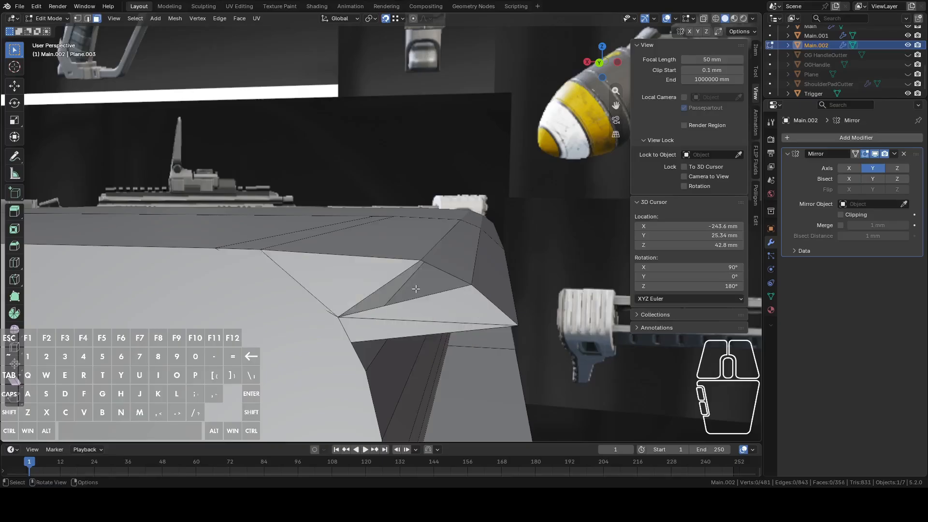
# Fill the small triangular gap at the upper corner and delete only the face of the larger triangle beside it
pyautogui.keyDown('shift'); pyautogui.click(464, 287); pyautogui.keyUp('shift')
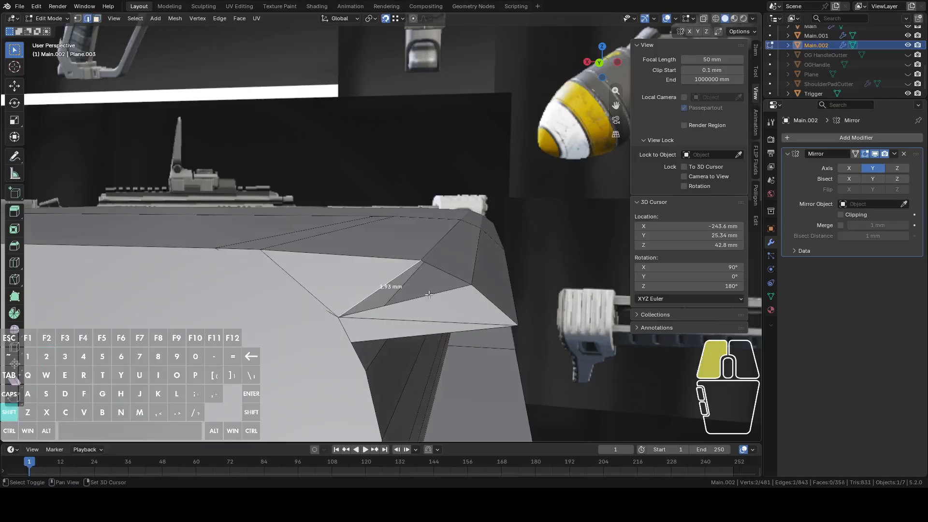
pyautogui.press('f')
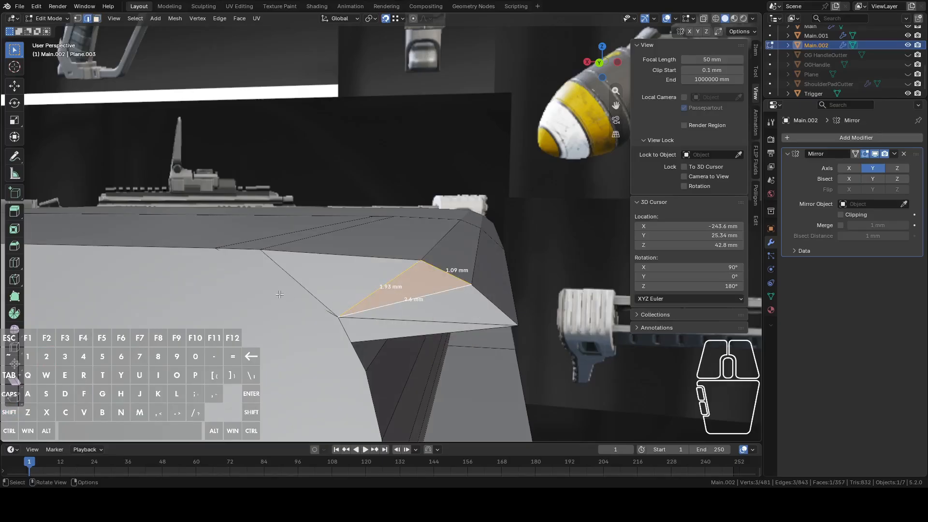
pyautogui.click(306, 284)
pyautogui.press('x')
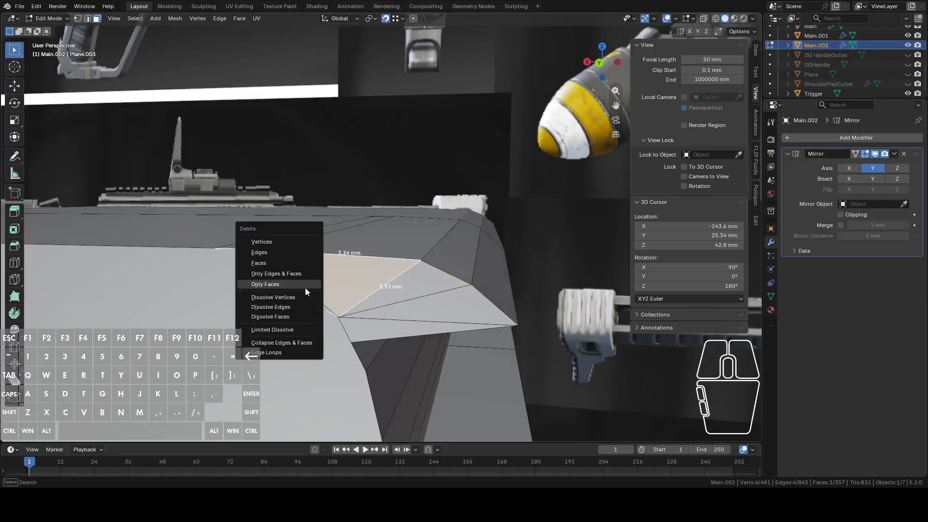
pyautogui.click(306, 288)
# Delete the large side face while keeping its boundary edges
pyautogui.press('2')
pyautogui.press('3')
pyautogui.click(263, 290)
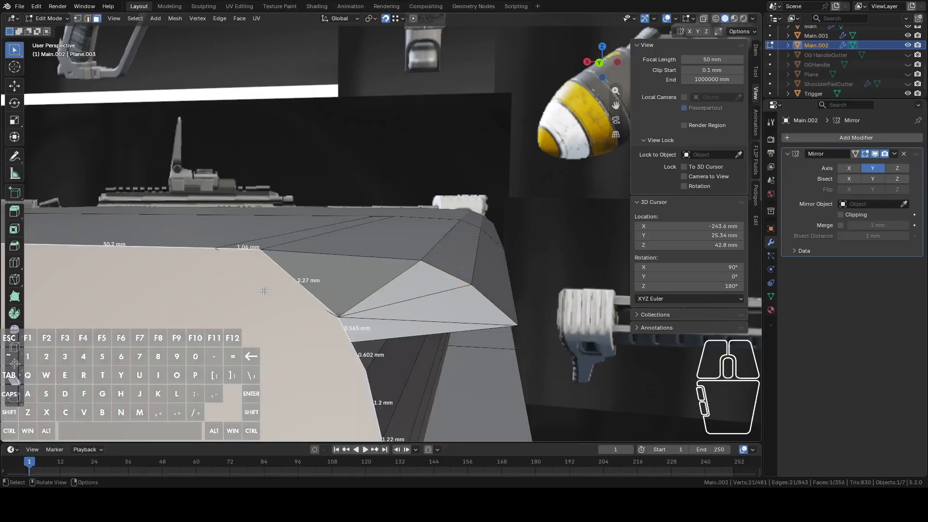
pyautogui.press('x')
pyautogui.click(274, 300)
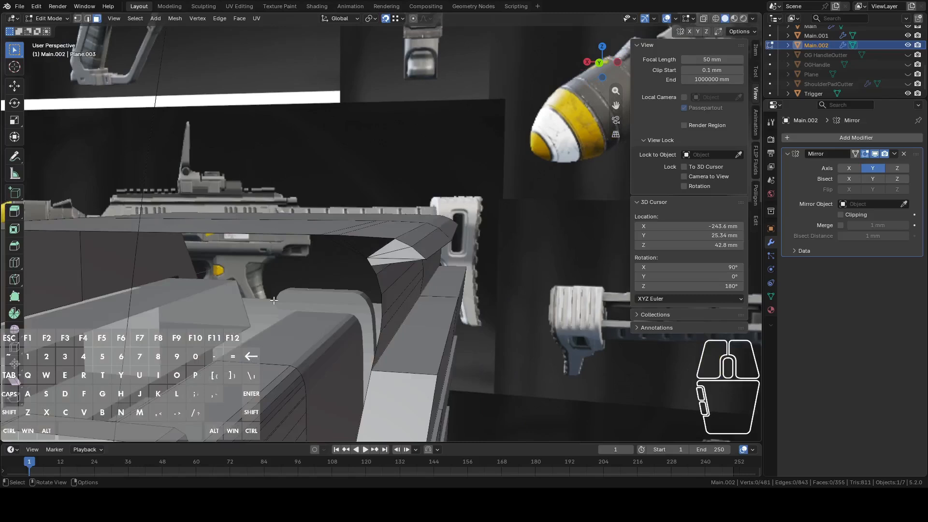
# Rebuild the triangular face between the 3.34 mm top edge and the inner corner vertex
pyautogui.press('1')
pyautogui.moveTo(300, 296); pyautogui.dragTo(338, 272, button='middle')
pyautogui.click(332, 258)
pyautogui.keyDown('shift'); pyautogui.click(357, 255); pyautogui.keyUp('shift')
pyautogui.press('f')
pyautogui.keyDown('shift'); pyautogui.click(358, 257); pyautogui.keyUp('shift')
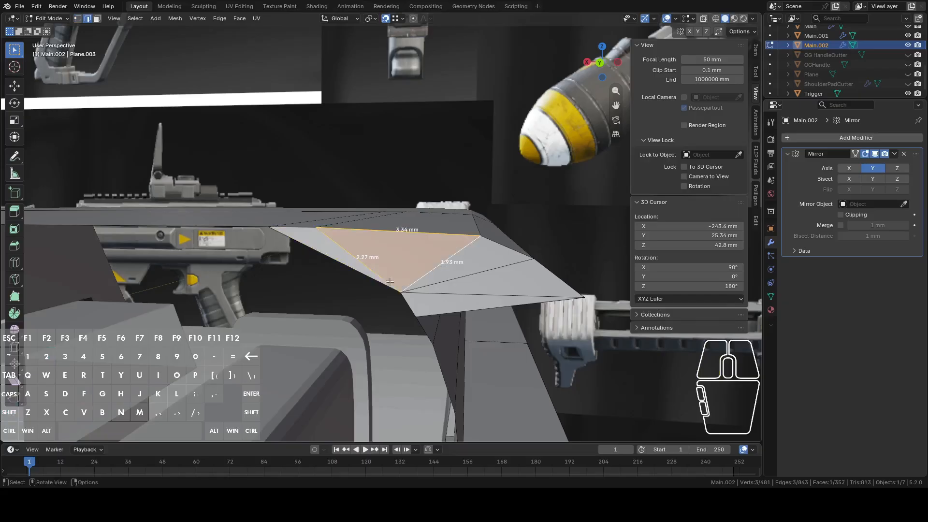
# Select the open boundary loop around the missing side and fill it with a single face
pyautogui.keyDown('alt'); pyautogui.click(366, 278); pyautogui.keyUp('alt')
pyautogui.scroll(-6, 366, 281)
pyautogui.scroll(2, 384, 293)
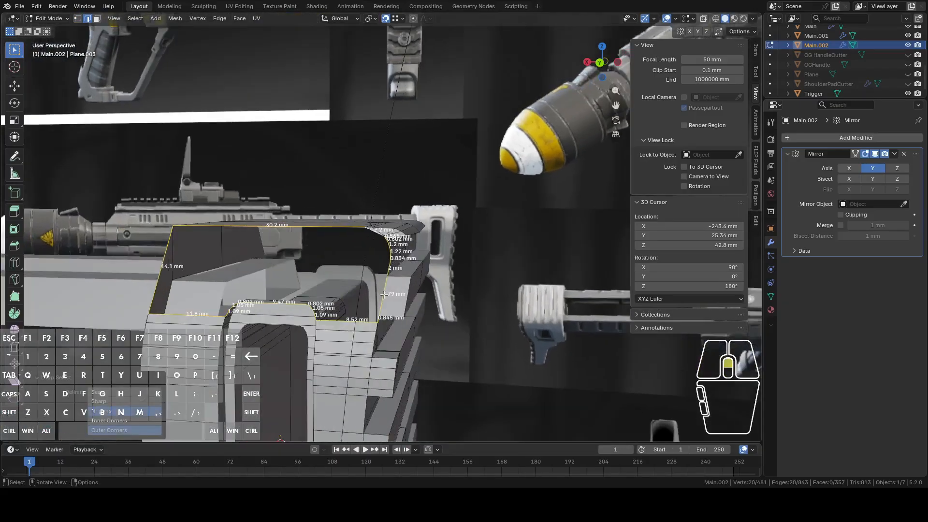
pyautogui.press('f')
# Examine the rebuilt corner faces in perspective and compare their outline with the reference image in the back view
pyautogui.moveTo(384, 295)
pyautogui.mouseDown(button='middle')
pyautogui.moveTo(426, 280)
pyautogui.moveTo(399, 296)
pyautogui.mouseUp(button='middle')
pyautogui.scroll(4, 413, 285)
pyautogui.scroll(-4, 412, 284)
pyautogui.click(357, 272)
pyautogui.moveTo(357, 272); pyautogui.dragTo(407, 260, button='middle')
pyautogui.click(602, 63)
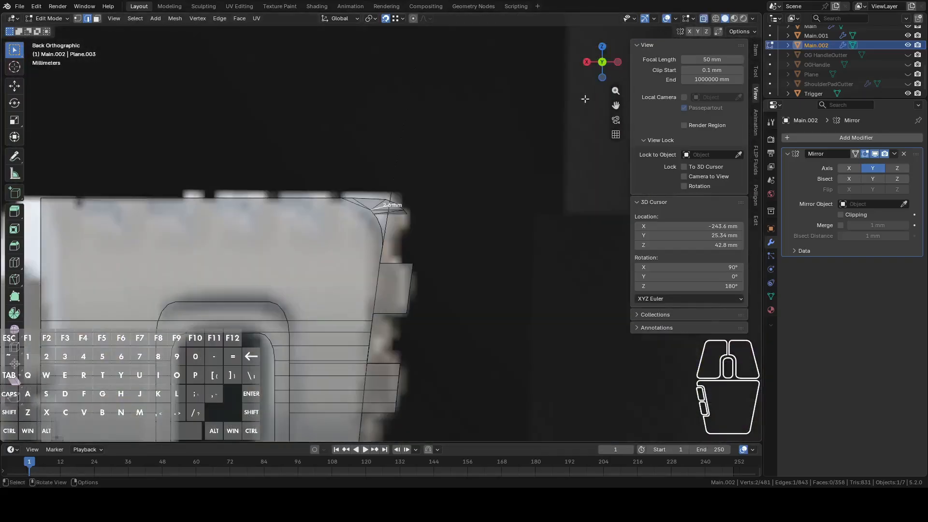
pyautogui.scroll(3, 479, 138)
pyautogui.moveTo(397, 153); pyautogui.dragTo(401, 208)
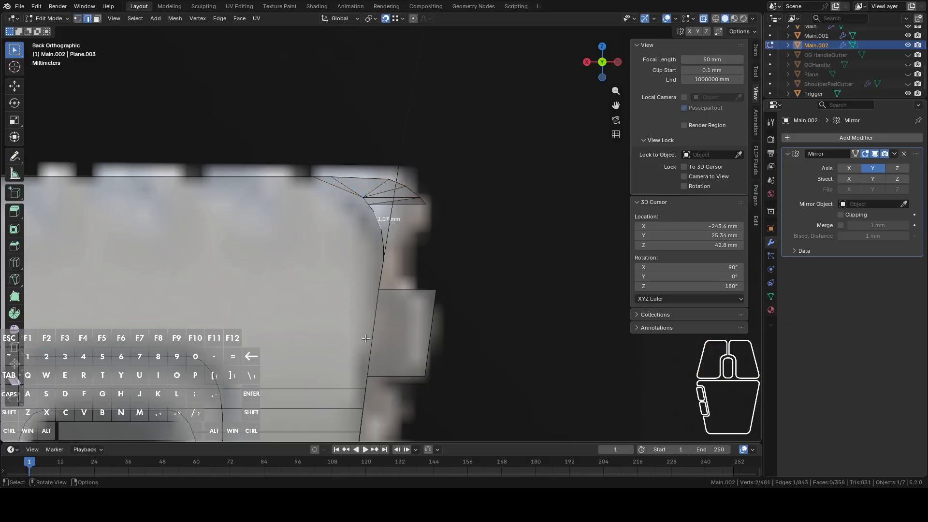
# Hide the ButtCutter object and reopen the Main.002 mesh for editing
pyautogui.press('Tab')
pyautogui.scroll(-10, 414, 230)
pyautogui.moveTo(414, 230); pyautogui.dragTo(400, 182, button='middle')
pyautogui.click(409, 167)
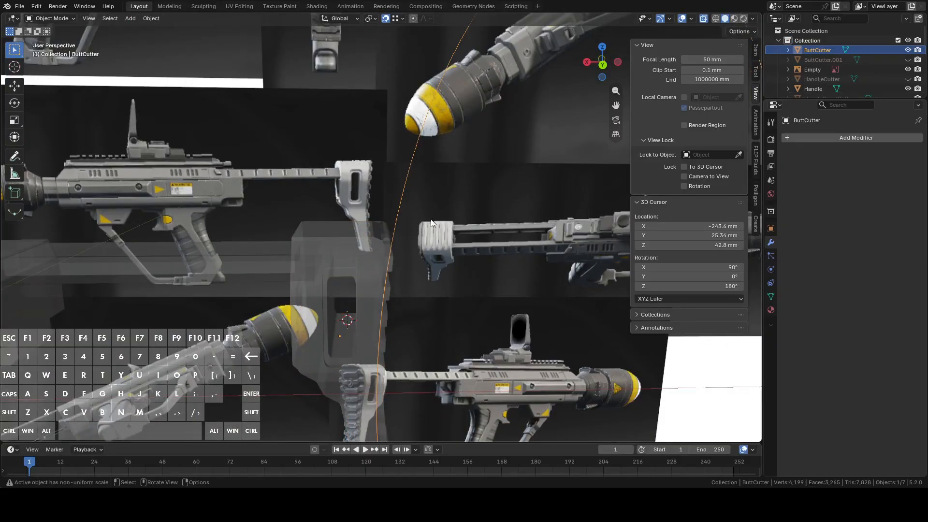
pyautogui.press('h')
pyautogui.scroll(2, 392, 241)
pyautogui.click(361, 238)
pyautogui.moveTo(361, 239); pyautogui.dragTo(450, 228, button='middle')
pyautogui.press('Tab')
pyautogui.press('k')
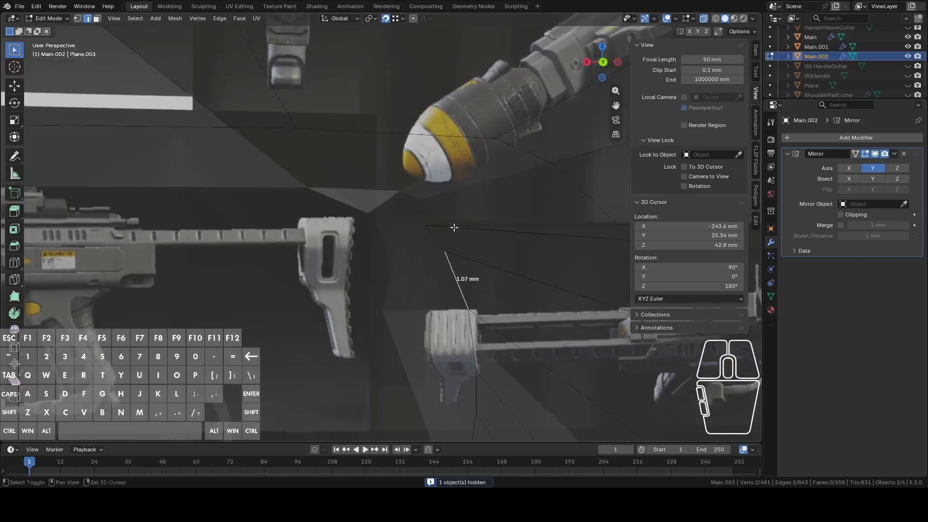
# Recalculate the normals of the whole mesh to face outward
pyautogui.scroll(5, 418, 228)
pyautogui.moveTo(418, 227); pyautogui.dragTo(464, 232, button='middle')
pyautogui.press('a')
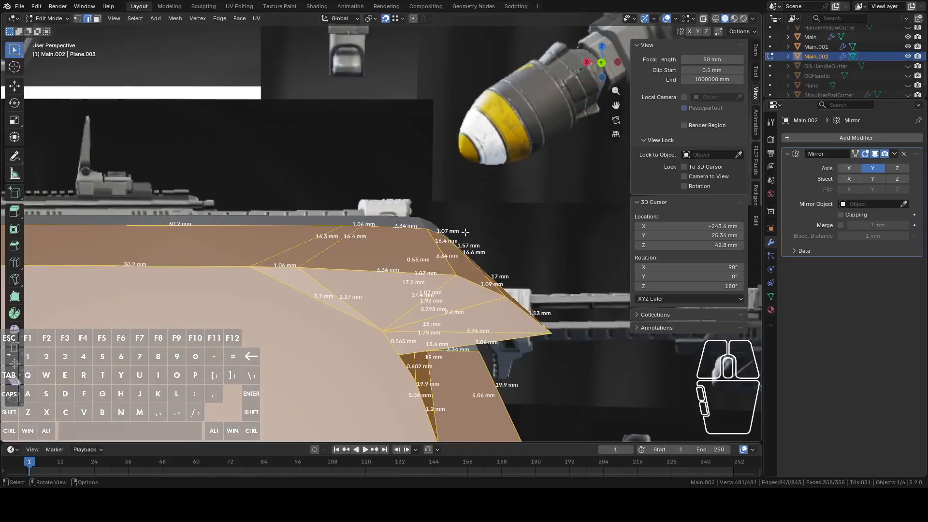
pyautogui.hotkey('shift', 'n')
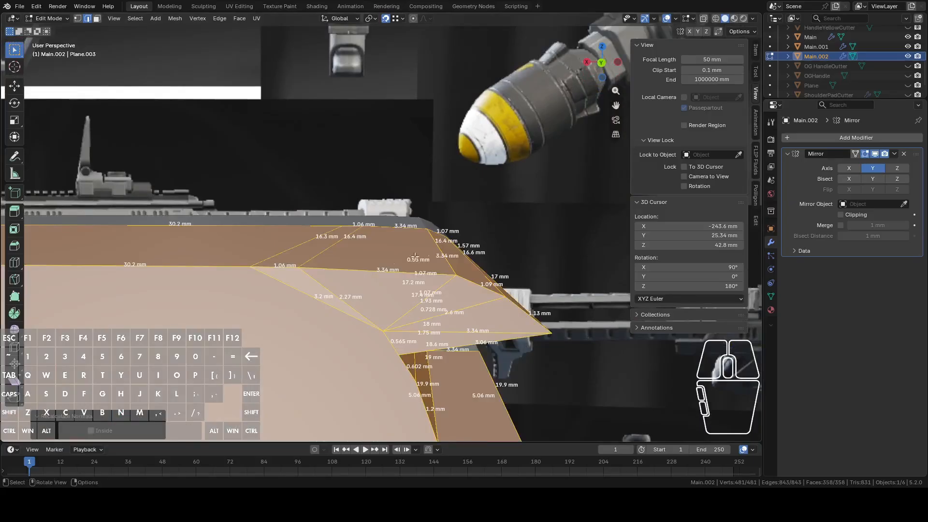
# Select the vertices along the top of the rounded upper corner with Circle Select in the back view
pyautogui.click(302, 261)
pyautogui.press('2')
pyautogui.moveTo(317, 257); pyautogui.dragTo(330, 258, button='middle')
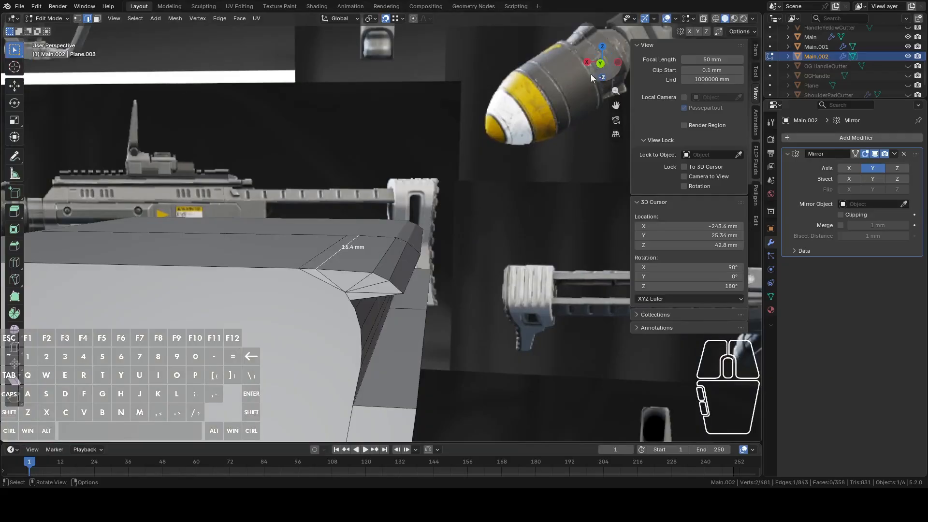
pyautogui.click(602, 64)
pyautogui.keyDown('shift'); pyautogui.moveTo(526, 149); pyautogui.dragTo(418, 237, button='middle'); pyautogui.keyUp('shift')
pyautogui.press('c')
pyautogui.moveTo(307, 276)
pyautogui.mouseDown()
pyautogui.moveTo(324, 256)
pyautogui.moveTo(353, 265)
pyautogui.moveTo(240, 219)
pyautogui.moveTo(199, 234)
pyautogui.mouseUp()
pyautogui.rightClick(200, 231)
pyautogui.scroll(-3, 200, 231)
pyautogui.scroll(3, 201, 231)
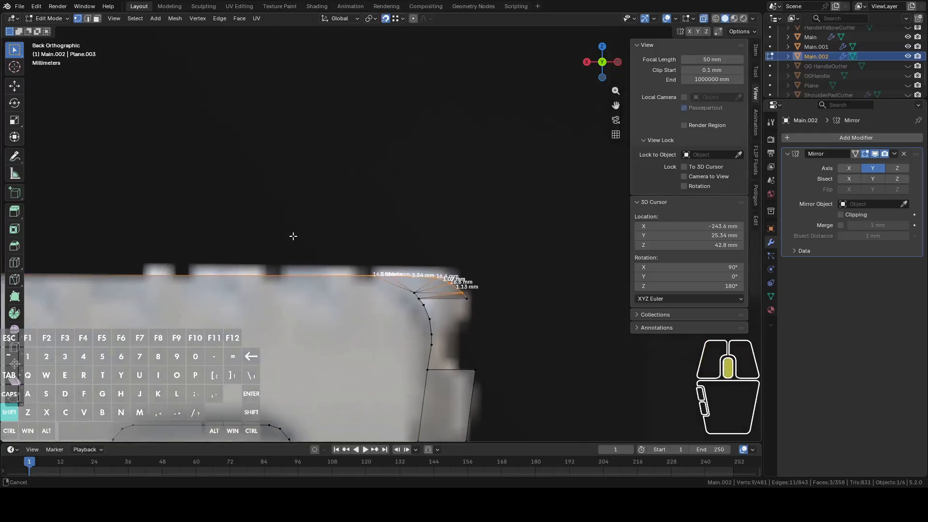
pyautogui.press('g')
pyautogui.press('z')
pyautogui.rightClick(481, 212)
pyautogui.press('g')
pyautogui.press('z')
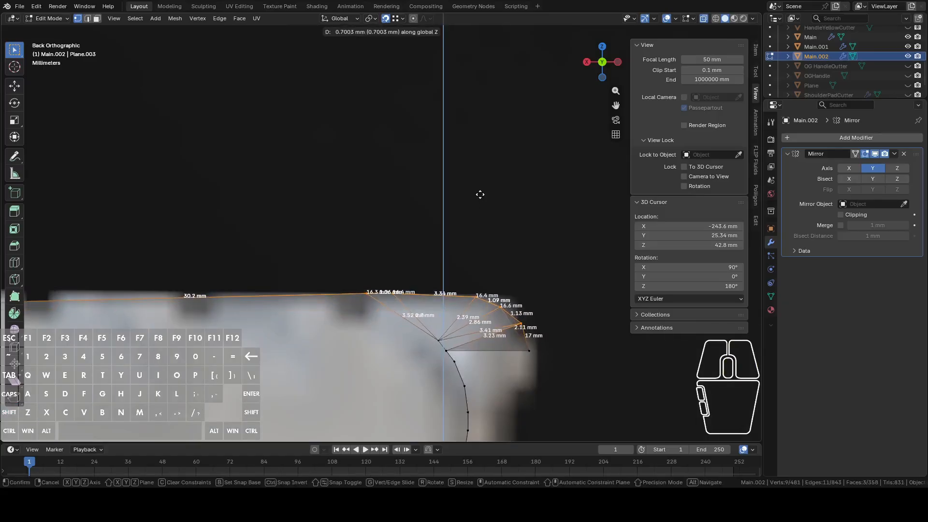
pyautogui.rightClick(480, 194)
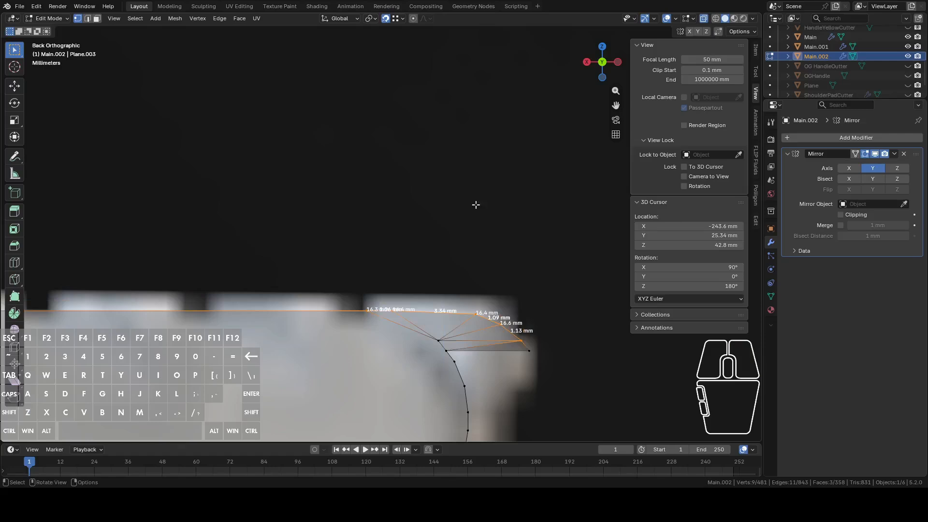
pyautogui.press('c')
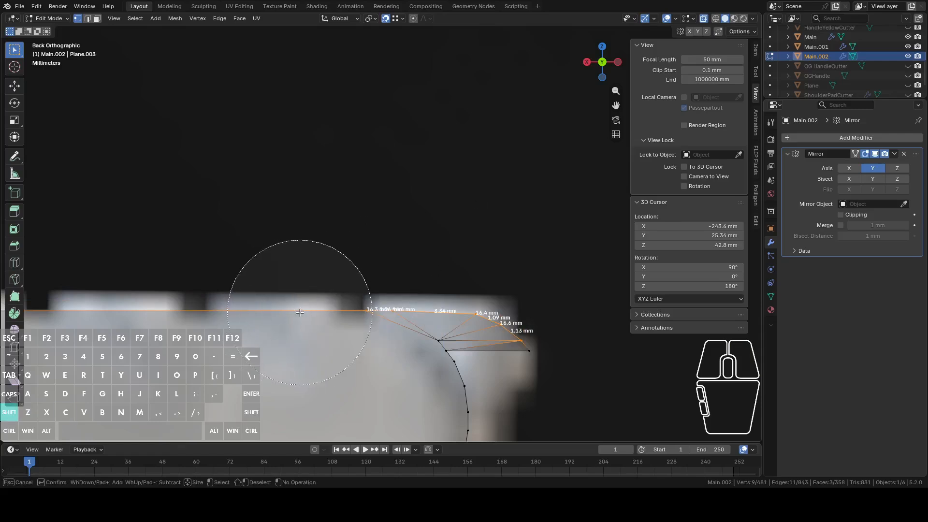
pyautogui.rightClick(353, 215)
pyautogui.scroll(-3, 355, 214)
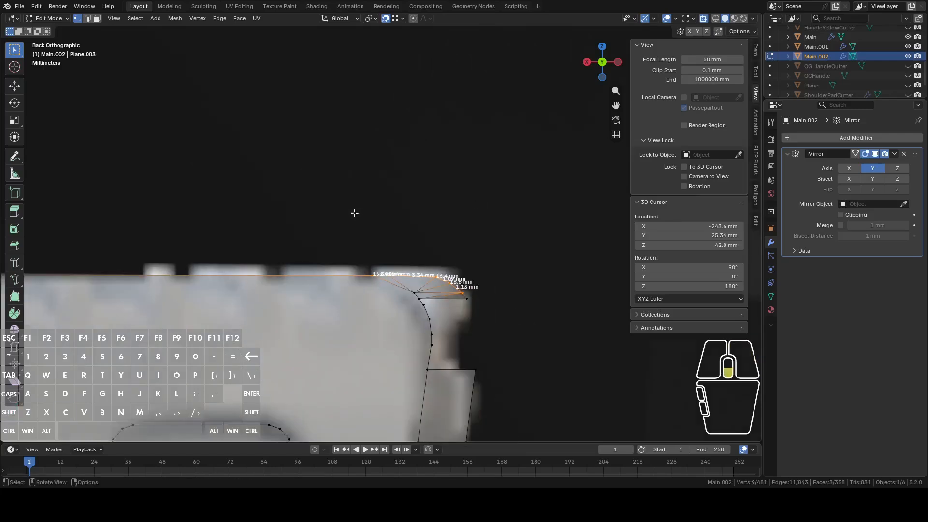
# Raise the selected corner vertices about 0.67 mm along Z to match the reference outline
pyautogui.press('g')
pyautogui.press('z')
pyautogui.click(421, 184)
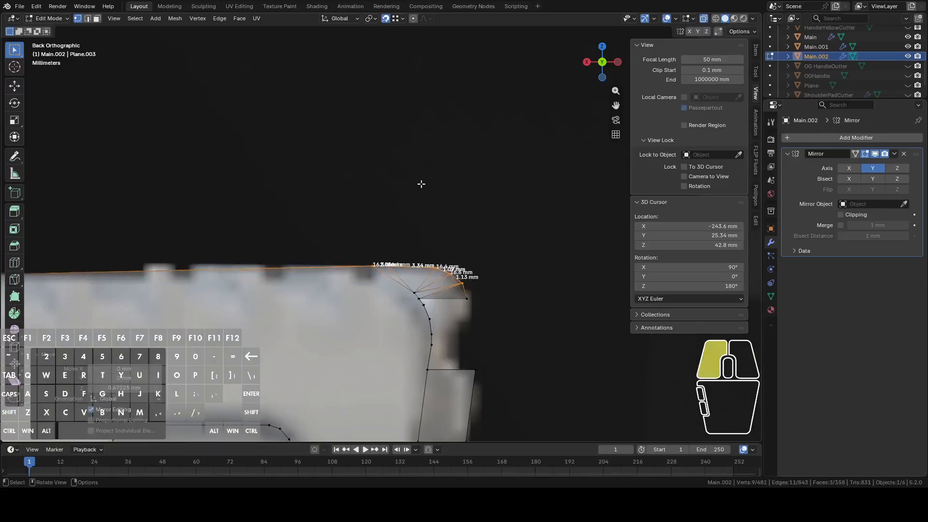
# Select the two long edges of the top face and subdivide them once
pyautogui.press('2')
pyautogui.click(317, 263)
pyautogui.moveTo(318, 263); pyautogui.dragTo(340, 282, button='middle')
pyautogui.rightClick(357, 307)
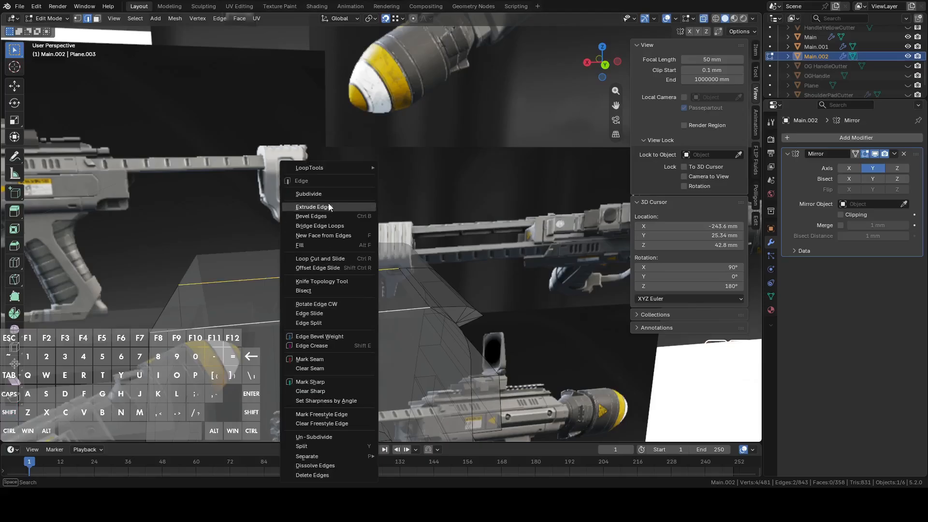
pyautogui.click(340, 215)
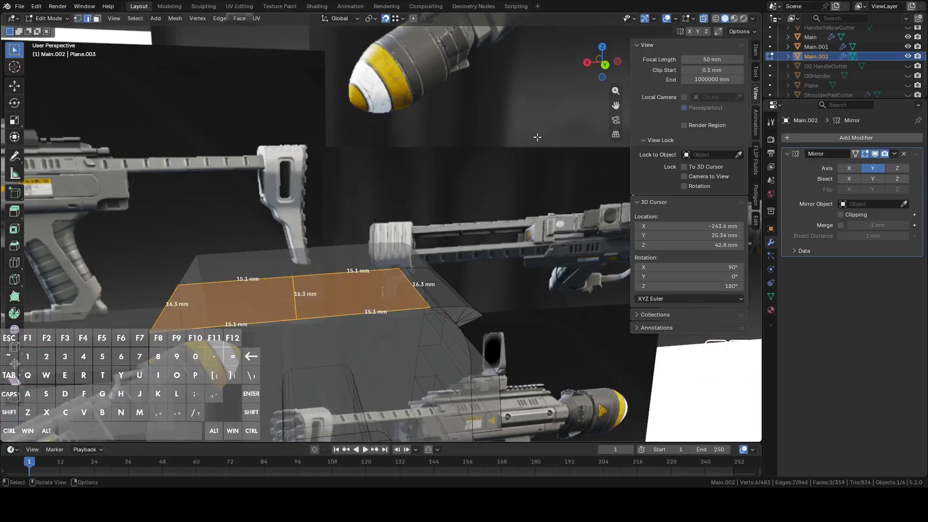
# Lower the new middle cross edge about 0.34 mm along Z, snapping it level with the far end vertex
pyautogui.click(291, 292)
pyautogui.moveTo(302, 294); pyautogui.dragTo(301, 281, button='middle')
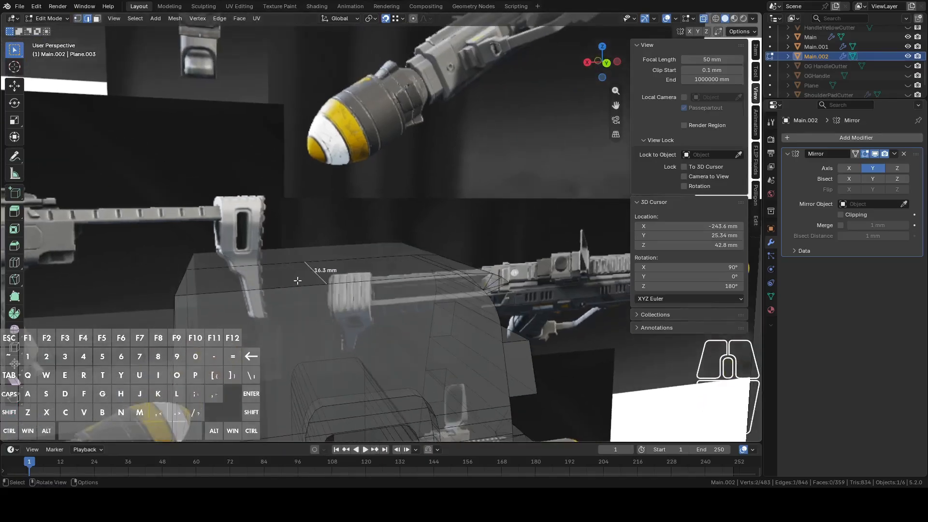
pyautogui.press('g')
pyautogui.press('z')
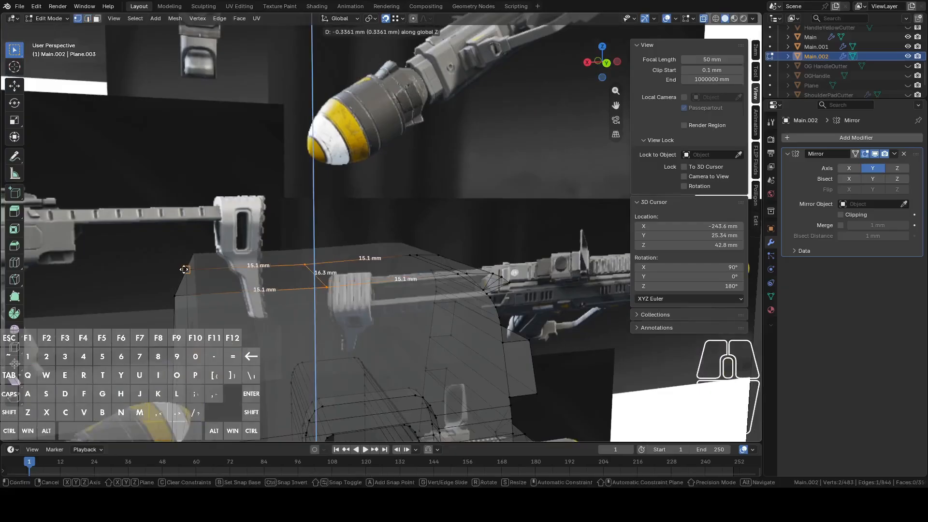
pyautogui.click(350, 219)
# Move the cross edge along X in the back view, snapping it directly below the first vertex of the raised corner
pyautogui.click(607, 64)
pyautogui.scroll(4, 425, 164)
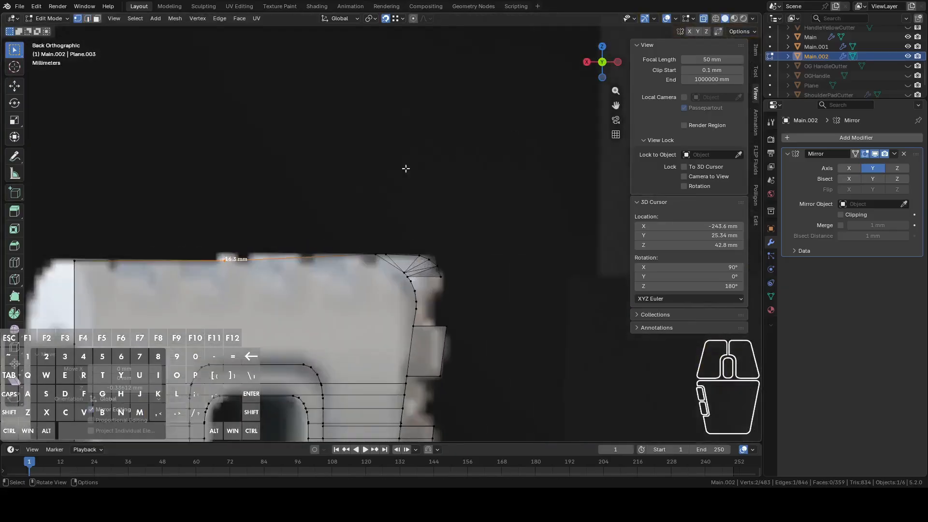
pyautogui.press('g')
pyautogui.press('y')
pyautogui.press('x')
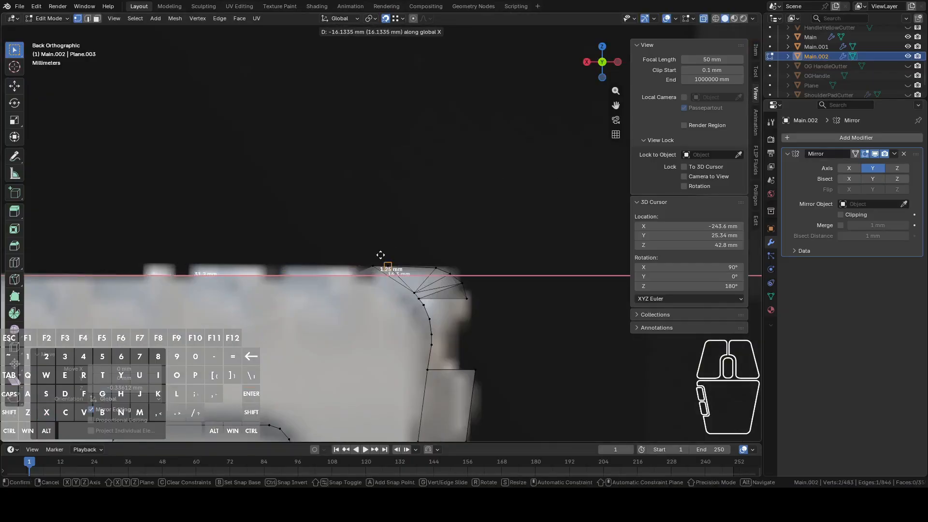
pyautogui.click(376, 257)
# Select both 30.2 mm edges of the flat top section and subdivide them once
pyautogui.scroll(5, 398, 240)
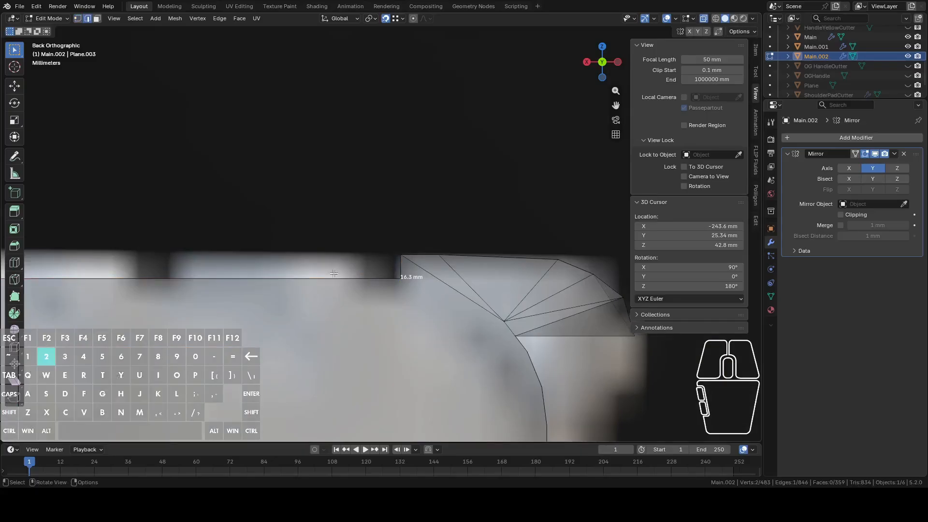
pyautogui.scroll(-3, 266, 259)
pyautogui.keyDown('shift'); pyautogui.click(264, 256); pyautogui.keyUp('shift')
pyautogui.keyDown('shift'); pyautogui.moveTo(236, 288); pyautogui.dragTo(381, 324, button='middle'); pyautogui.keyUp('shift')
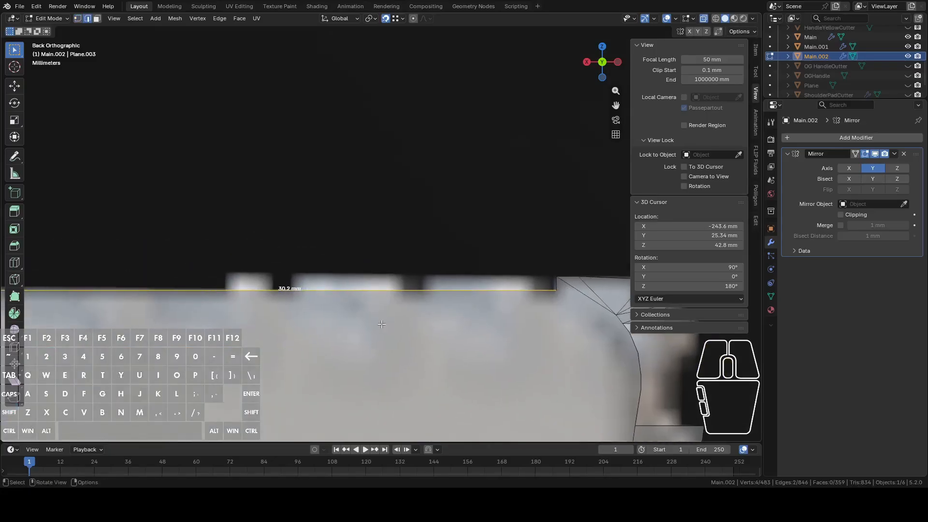
pyautogui.rightClick(434, 219)
pyautogui.click(404, 197)
pyautogui.scroll(-2, 311, 256)
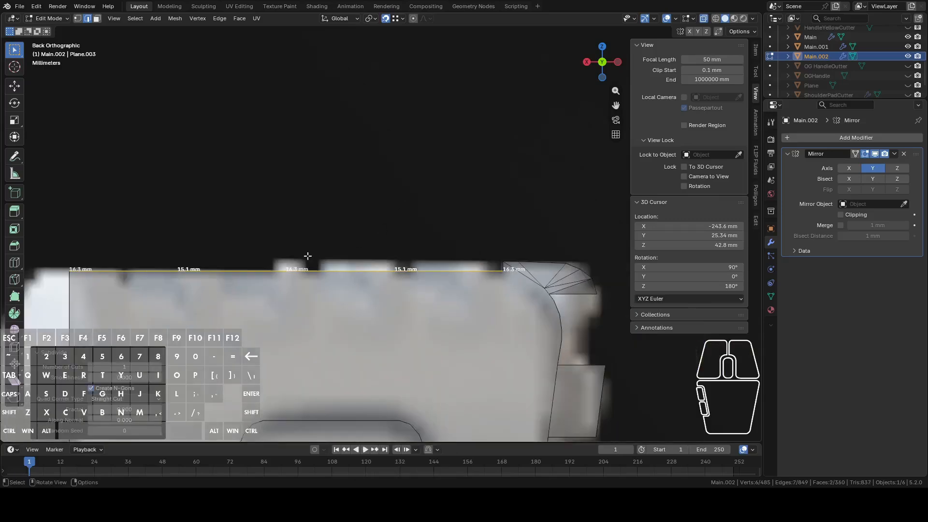
# Select the new midpoint vertices on the top and move them about 1.19 mm along X towards the small reference ridge
pyautogui.press('1')
pyautogui.moveTo(235, 240); pyautogui.dragTo(336, 311)
pyautogui.scroll(3, 317, 268)
pyautogui.keyDown('shift'); pyautogui.moveTo(301, 236); pyautogui.dragTo(396, 221, button='middle'); pyautogui.keyUp('shift')
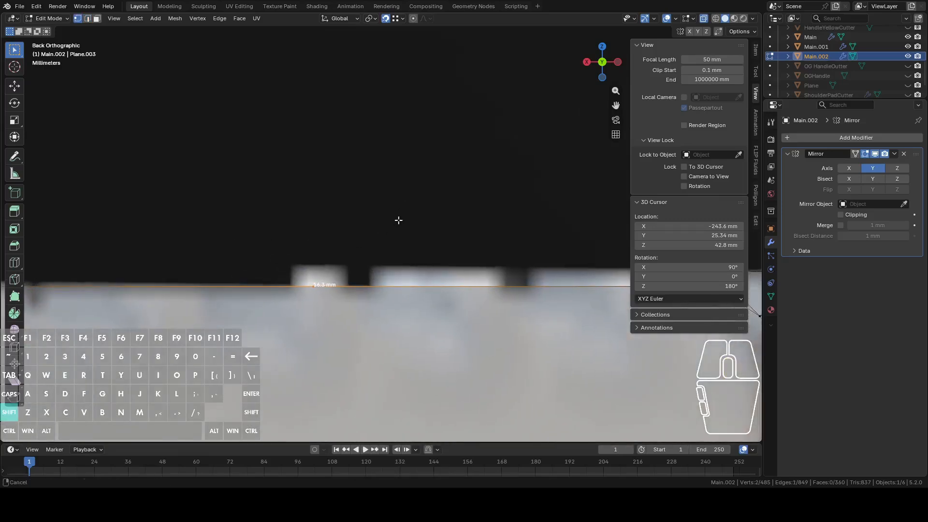
pyautogui.press('g')
pyautogui.press('x')
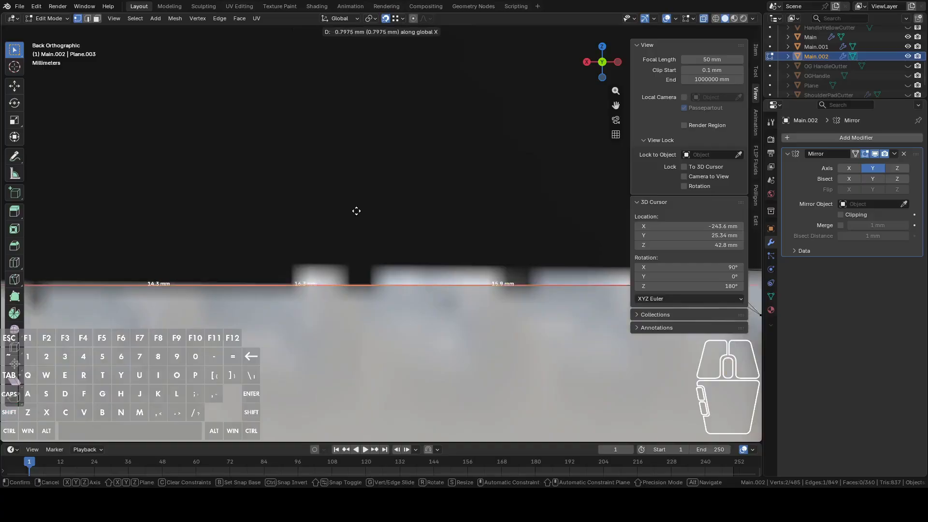
pyautogui.click(348, 211)
# Fine-tune the same vertices along X by about -0.17 mm to align them with the small ridge's edge
pyautogui.scroll(5, 335, 231)
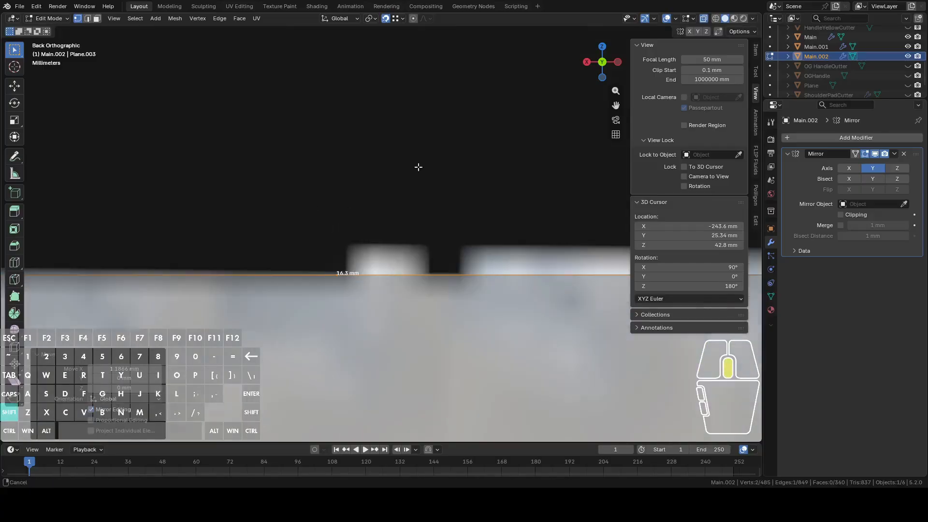
pyautogui.press('g')
pyautogui.press('x')
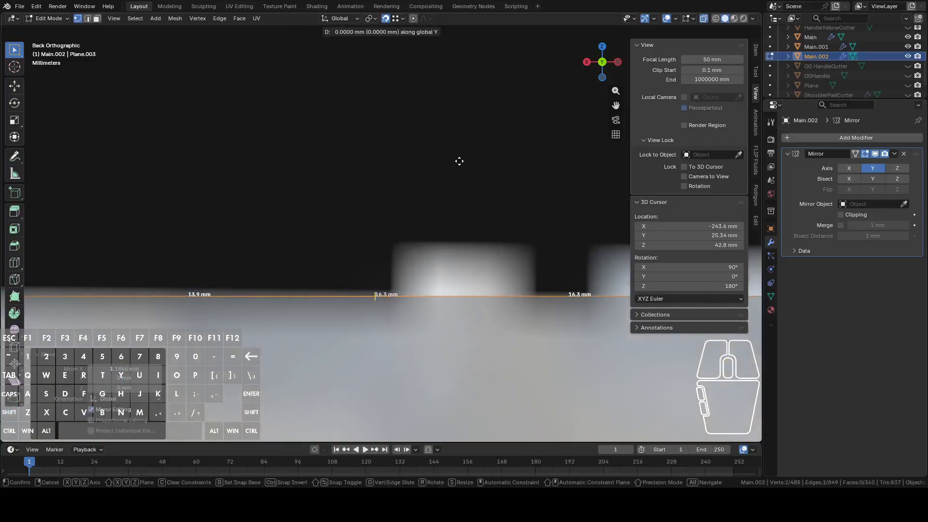
pyautogui.click(449, 165)
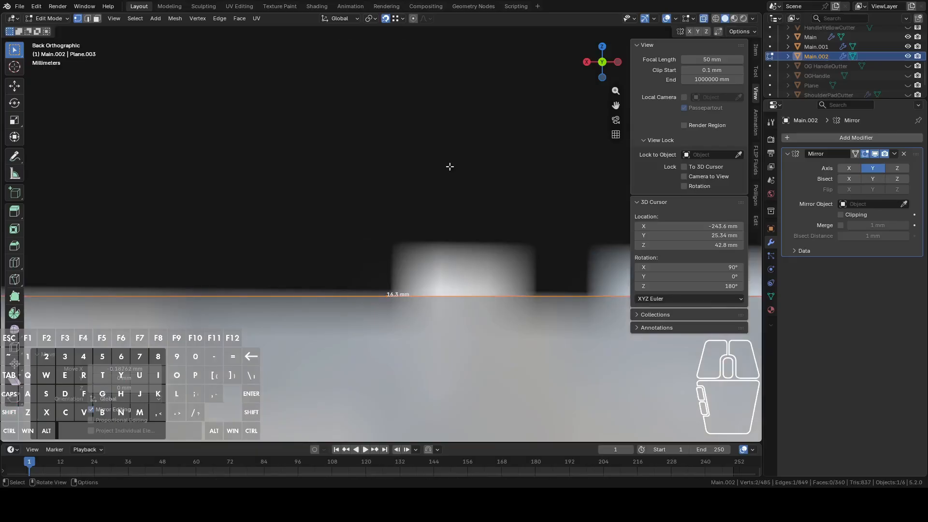
pyautogui.scroll(-7, 458, 169)
pyautogui.keyDown('shift'); pyautogui.moveTo(464, 182); pyautogui.dragTo(277, 199, button='middle'); pyautogui.keyUp('shift')
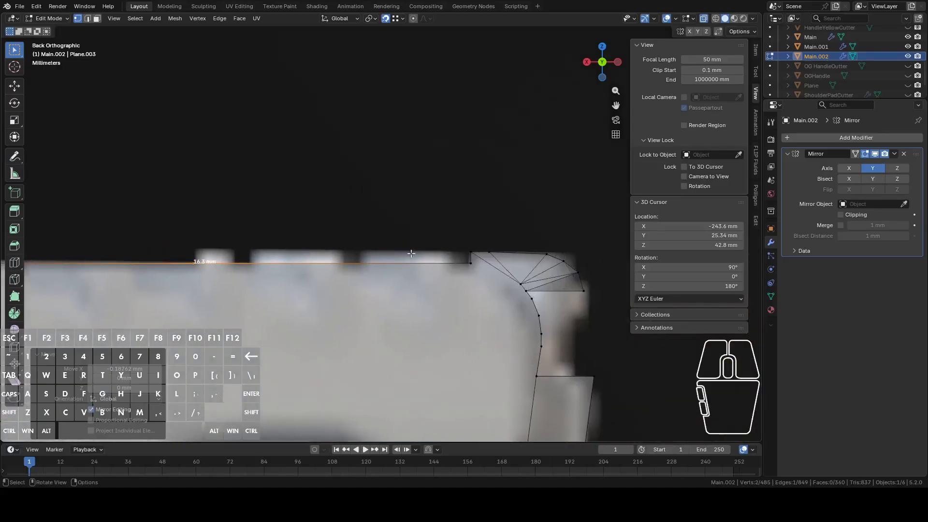
# Select both 16.1 mm top edges between the small reference ridge and the raised corner and subdivide them with five cuts
pyautogui.press('2')
pyautogui.moveTo(374, 242); pyautogui.dragTo(388, 292)
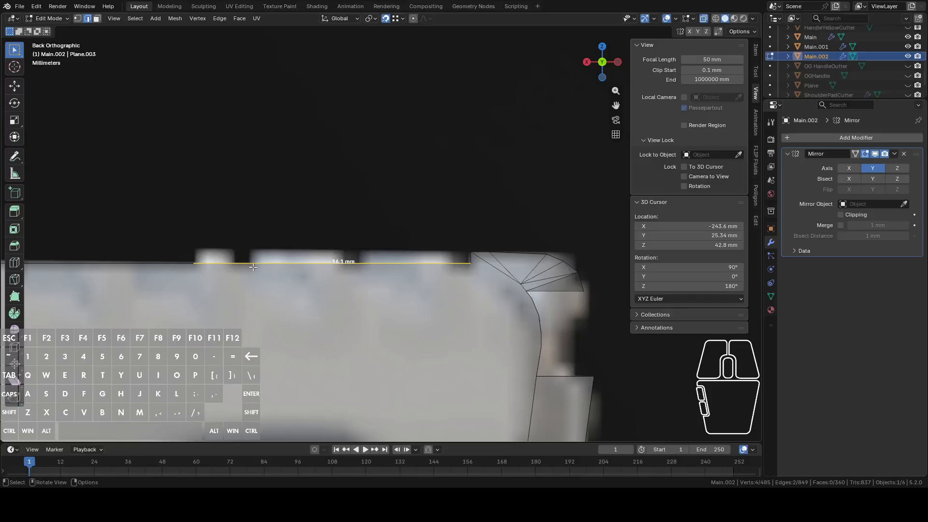
pyautogui.rightClick(401, 207)
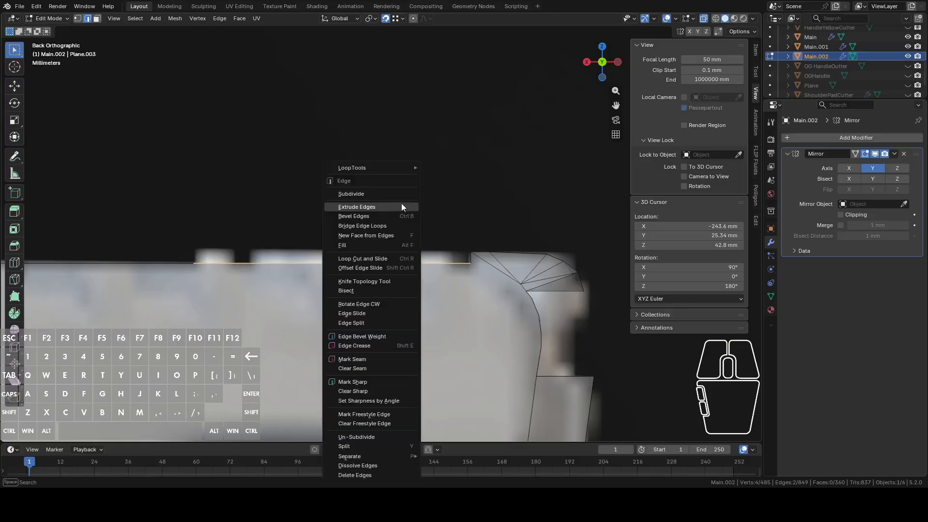
pyautogui.click(380, 194)
pyautogui.click(138, 366)
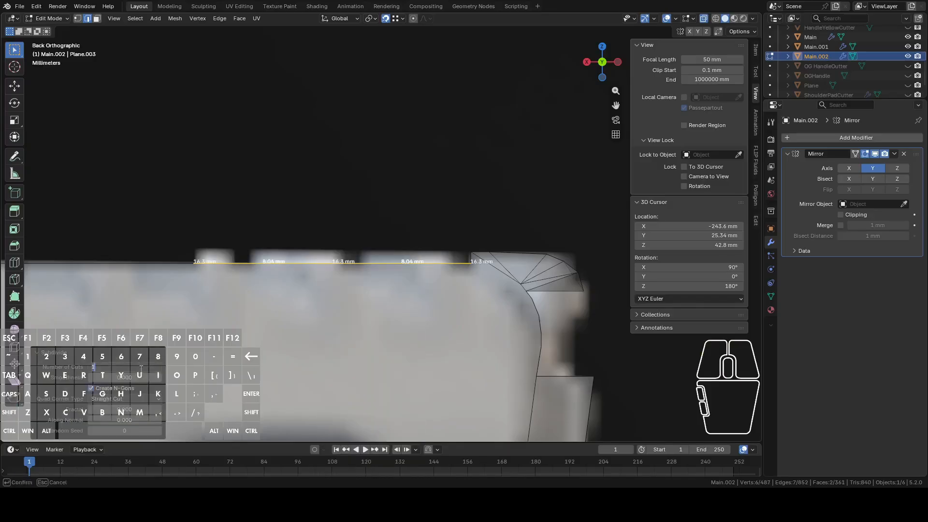
pyautogui.press('Return')
pyautogui.press('1')
pyautogui.click(267, 183)
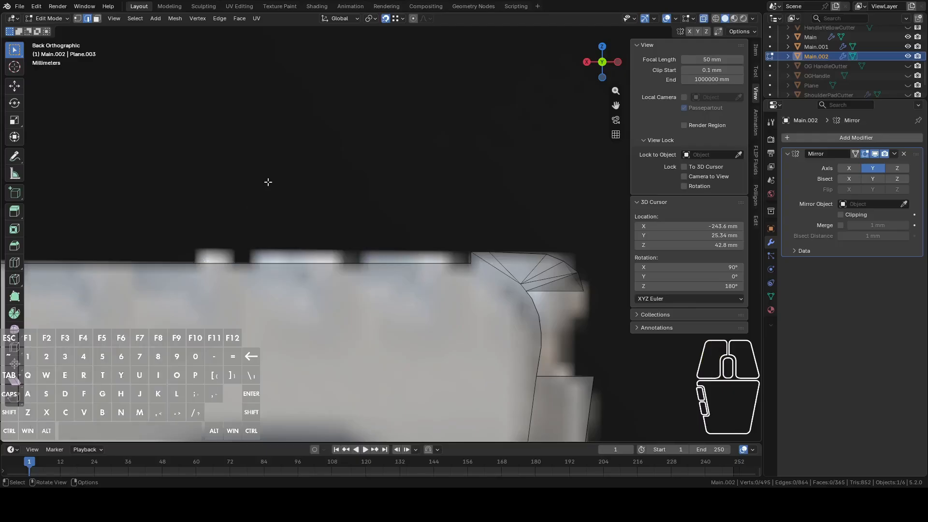
# Turn off the edge length overlay and move the first new vertex pair along X towards the small reference ridge's near edge
pyautogui.keyDown('shift'); pyautogui.moveTo(296, 203); pyautogui.dragTo(371, 193, button='middle'); pyautogui.keyUp('shift')
pyautogui.scroll(3, 350, 214)
pyautogui.moveTo(244, 242); pyautogui.dragTo(285, 314)
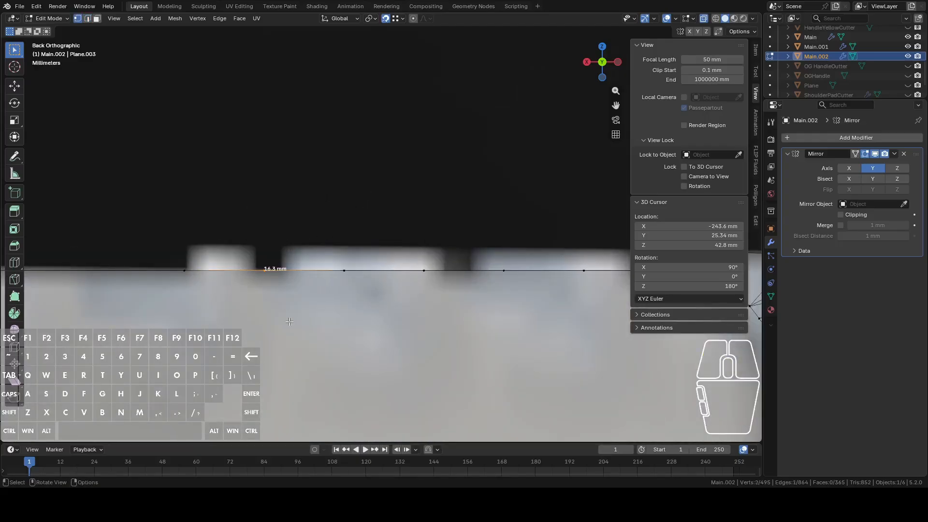
pyautogui.press('g')
pyautogui.press('y')
pyautogui.press('x')
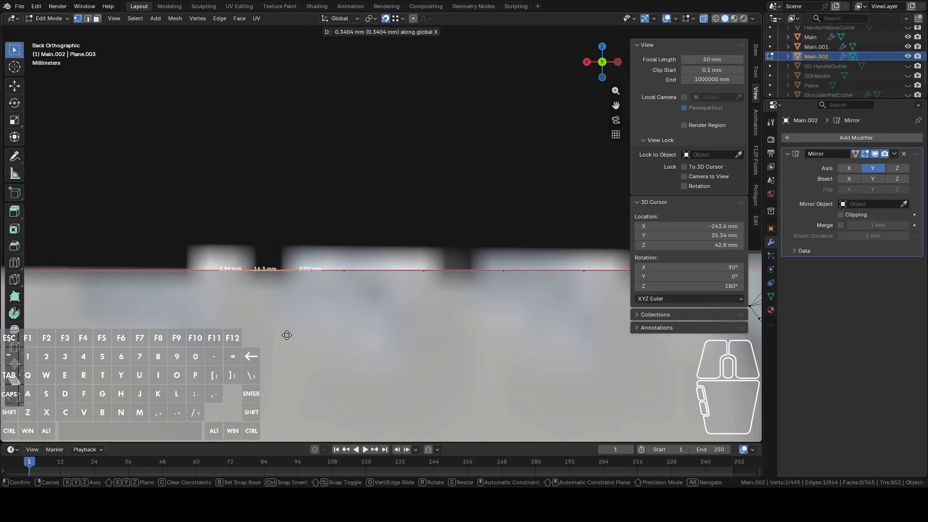
pyautogui.click(298, 335)
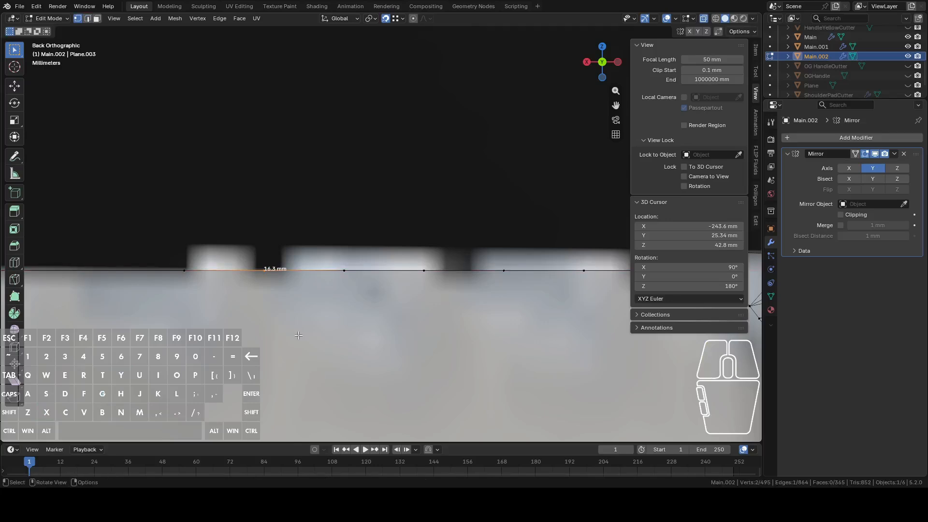
pyautogui.click(695, 18)
pyautogui.click(644, 151)
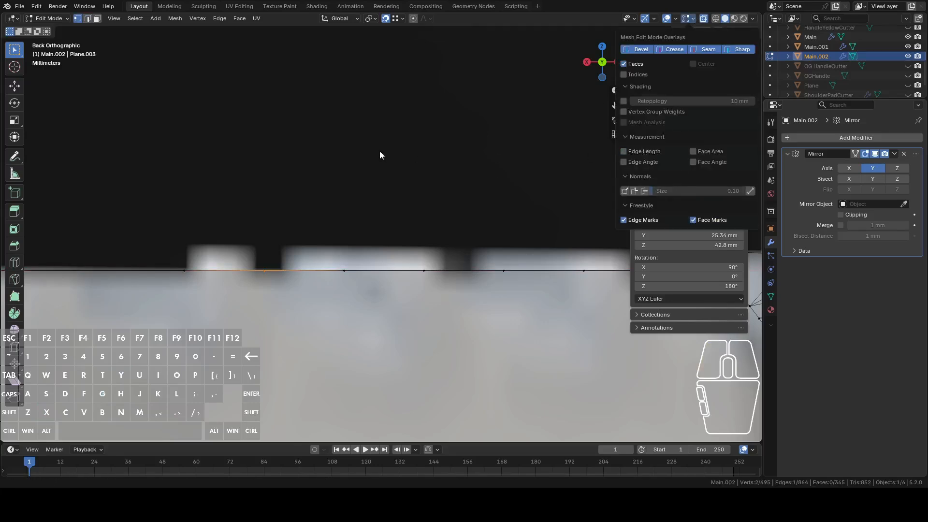
pyautogui.press('g')
pyautogui.press('y')
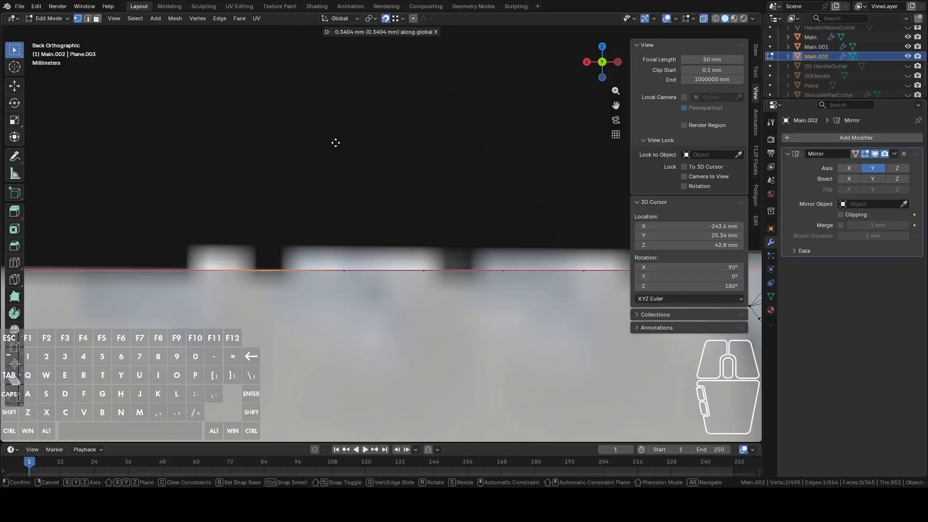
pyautogui.click(341, 146)
# Move the second new vertex pair about 2.1 mm along X to the start of the second reference ridge
pyautogui.moveTo(314, 222); pyautogui.dragTo(364, 306)
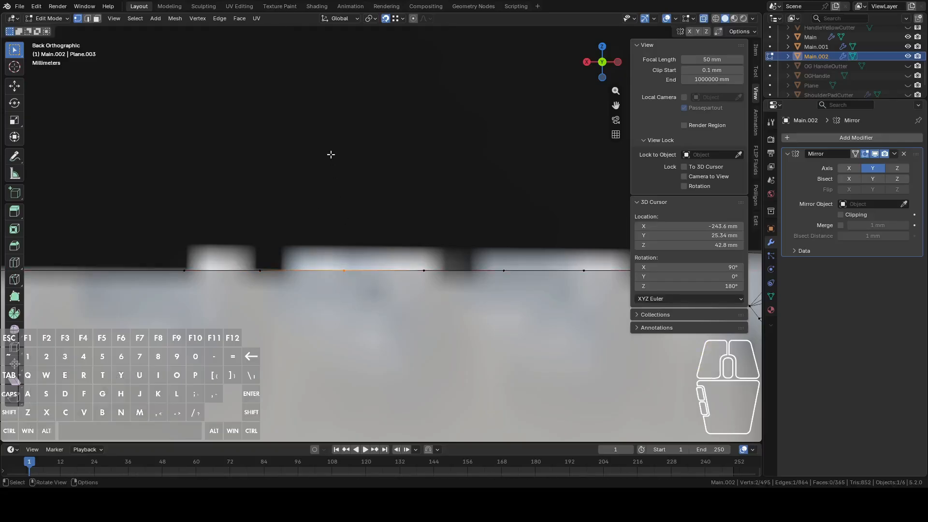
pyautogui.press('g')
pyautogui.press('x')
pyautogui.click(290, 155)
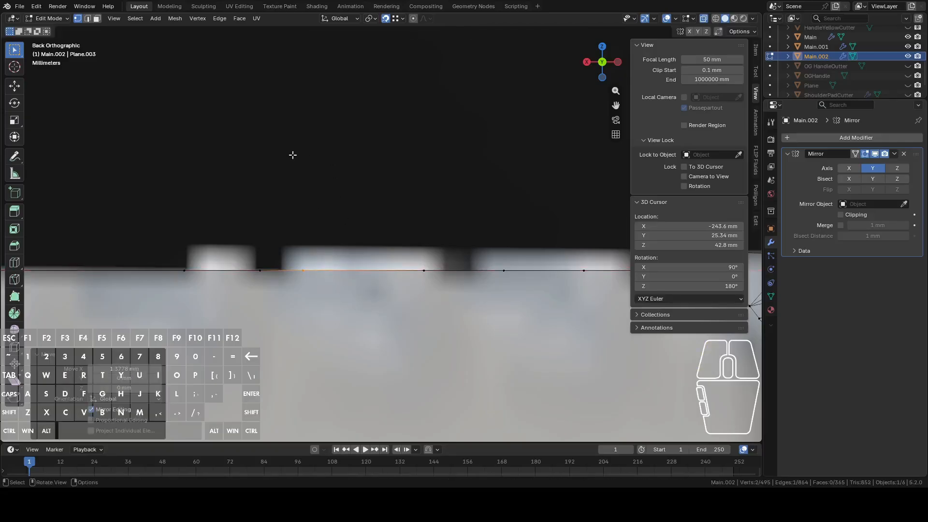
pyautogui.press('g')
pyautogui.press('x')
pyautogui.click(293, 154)
pyautogui.press('g')
pyautogui.press('x')
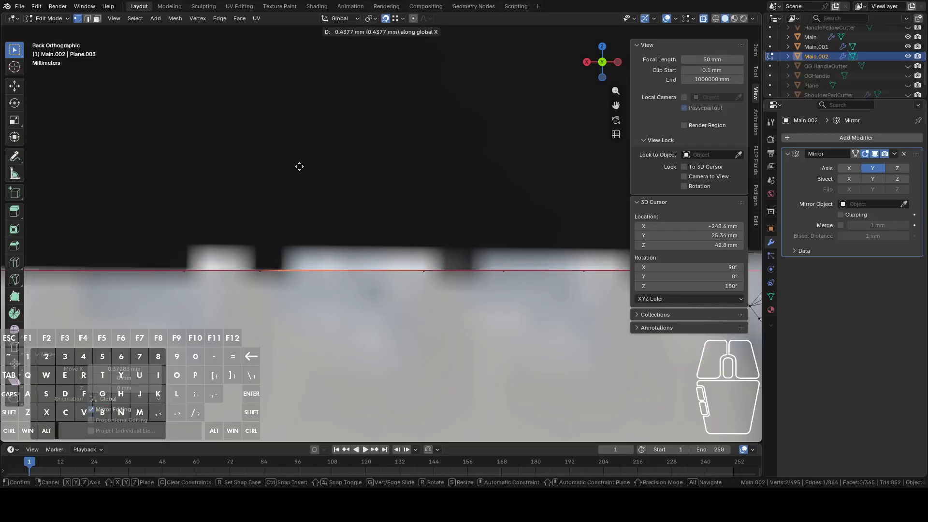
pyautogui.click(301, 166)
pyautogui.click(693, 18)
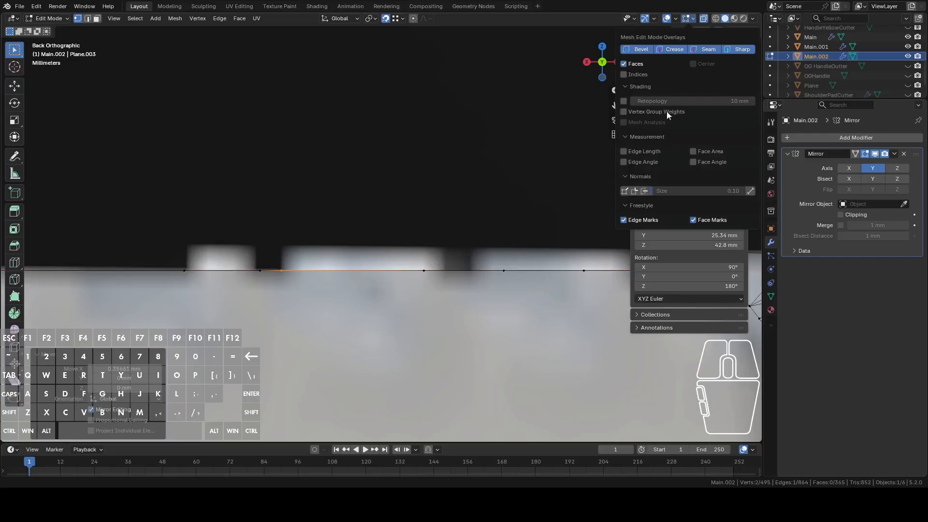
# Move the third new vertex pair along X to the far end of the second reference ridge
pyautogui.click(448, 310)
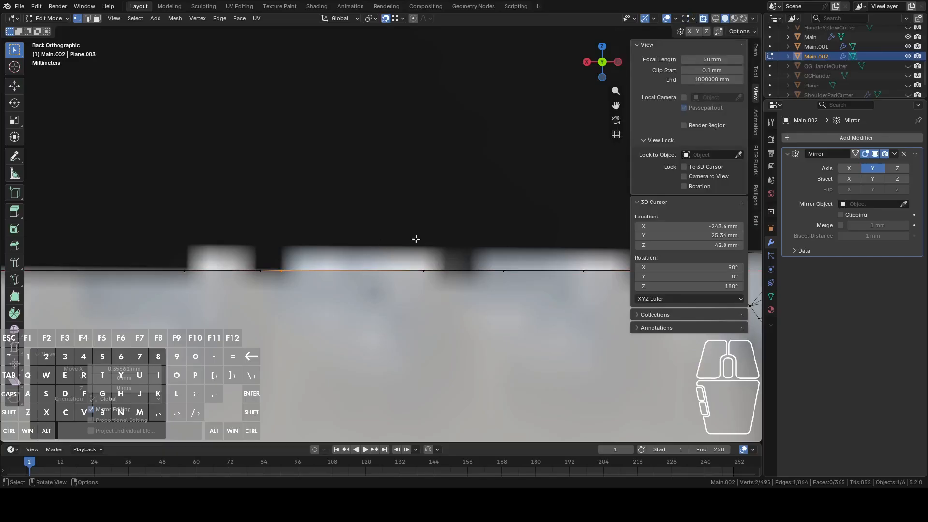
pyautogui.press('g')
pyautogui.press('x')
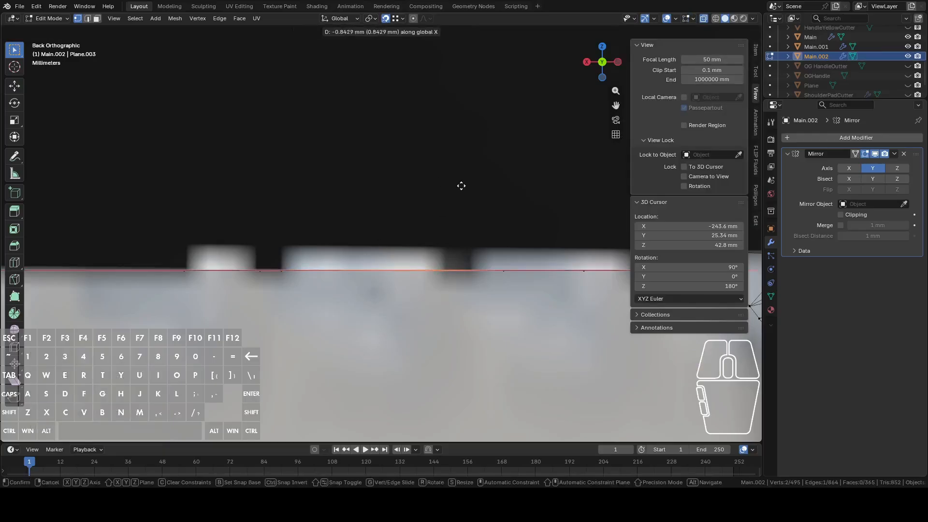
pyautogui.click(473, 235)
# Move the fourth new vertex pair along X to the start of the ridge nearest the raised corner
pyautogui.press('g')
pyautogui.press('x')
pyautogui.click(497, 198)
pyautogui.keyDown('shift'); pyautogui.moveTo(512, 190); pyautogui.dragTo(415, 190, button='middle'); pyautogui.keyUp('shift')
pyautogui.press('g')
pyautogui.press('x')
pyautogui.click(452, 187)
# Move the fifth new vertex pair along X to the end of the last ridge before the raised corner
pyautogui.click(429, 248)
pyautogui.press('g')
pyautogui.press('x')
pyautogui.click(488, 208)
pyautogui.press('g')
pyautogui.press('x')
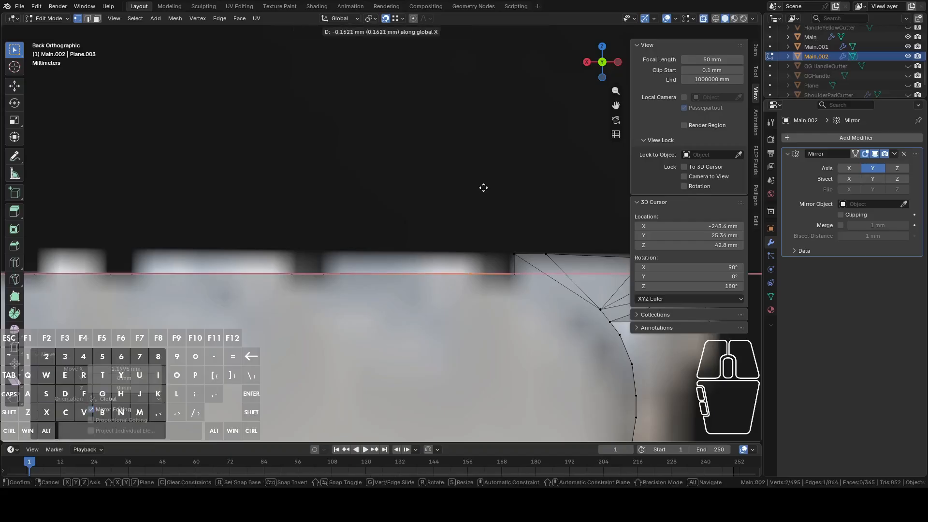
pyautogui.click(488, 188)
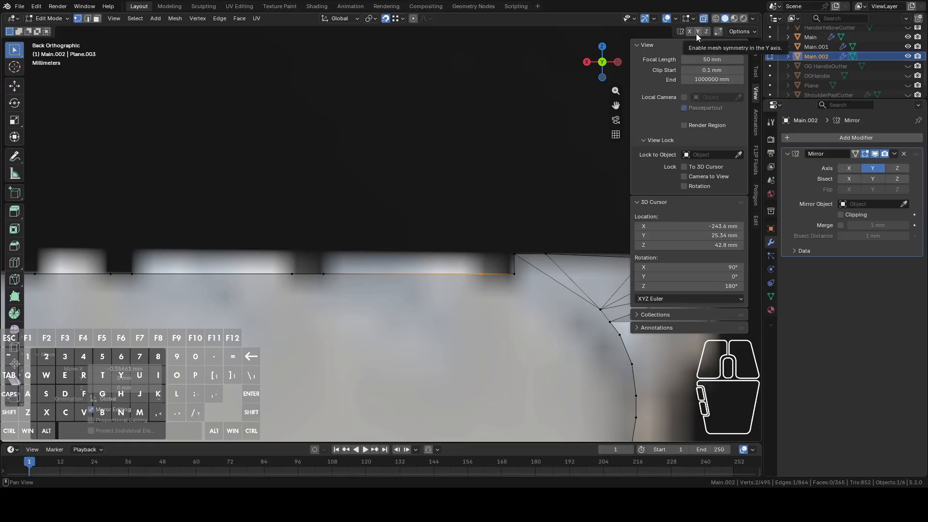
# Extrude the three top faces matching the reference ridges and raise them about 0.67 mm along Z, snapping level with the raised corner
pyautogui.moveTo(551, 97); pyautogui.dragTo(439, 220, button='middle')
pyautogui.press('3')
pyautogui.click(436, 237)
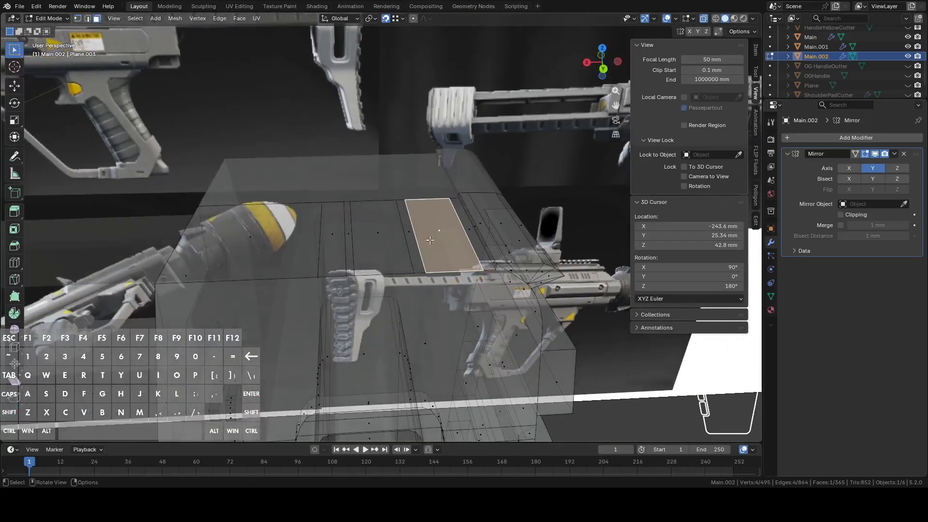
pyautogui.keyDown('shift'); pyautogui.click(382, 231); pyautogui.keyUp('shift')
pyautogui.keyDown('shift'); pyautogui.click(335, 233); pyautogui.keyUp('shift')
pyautogui.moveTo(420, 170); pyautogui.dragTo(586, 82, button='middle')
pyautogui.click(604, 62)
pyautogui.scroll(3, 478, 109)
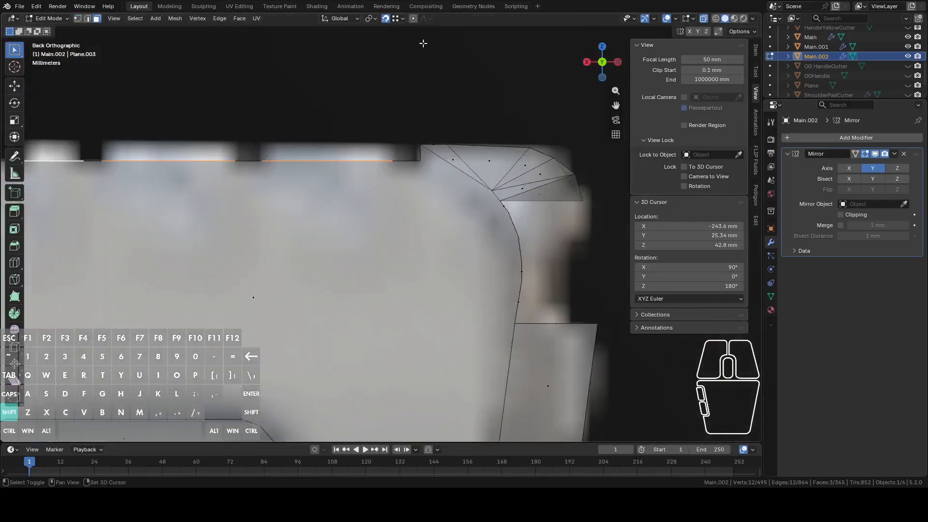
pyautogui.press('e')
pyautogui.rightClick(385, 114)
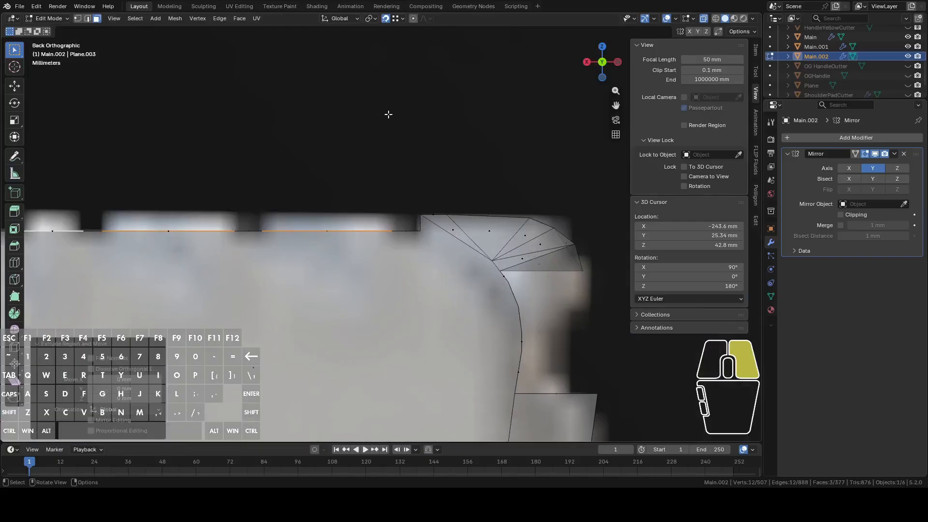
pyautogui.press('g')
pyautogui.press('z')
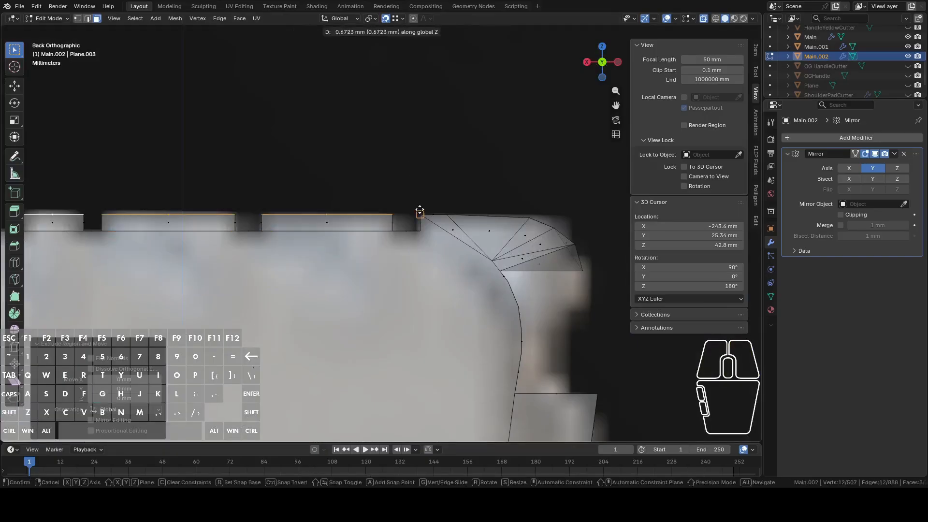
pyautogui.click(420, 210)
# Return to Object Mode, turn off X-ray and examine the new ridges and corner notch from the back view
pyautogui.scroll(-3, 420, 209)
pyautogui.moveTo(420, 209)
pyautogui.mouseDown(button='middle')
pyautogui.moveTo(408, 196)
pyautogui.moveTo(432, 217)
pyautogui.mouseUp(button='middle')
pyautogui.press('Tab')
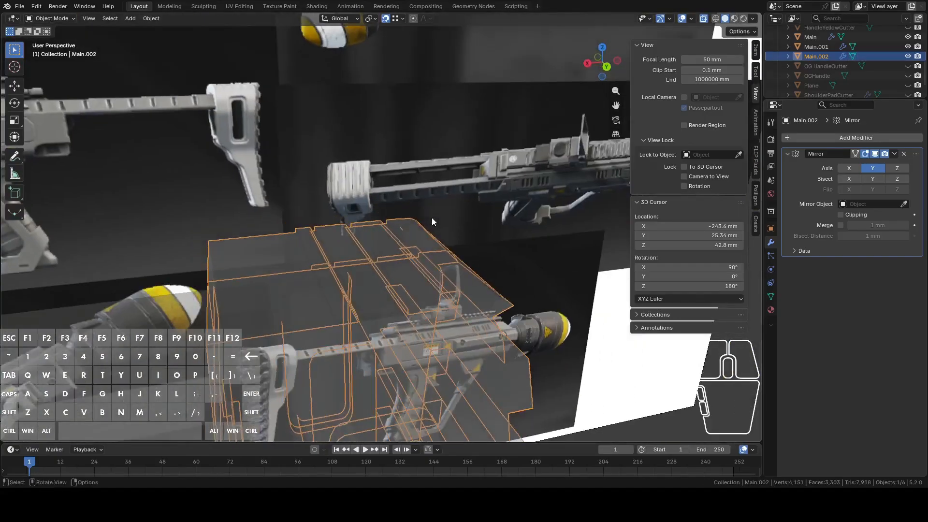
pyautogui.click(704, 19)
pyautogui.moveTo(509, 251); pyautogui.dragTo(425, 244, button='middle')
pyautogui.click(601, 63)
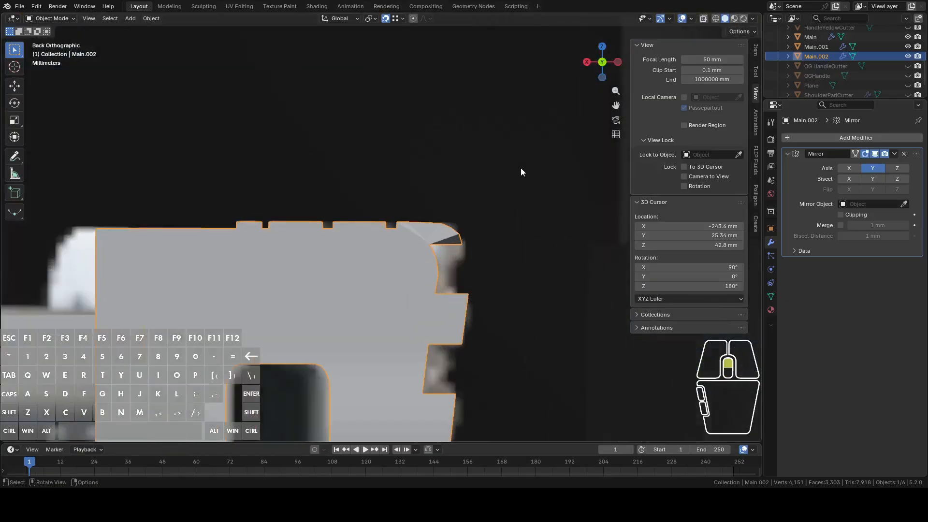
pyautogui.scroll(2, 494, 197)
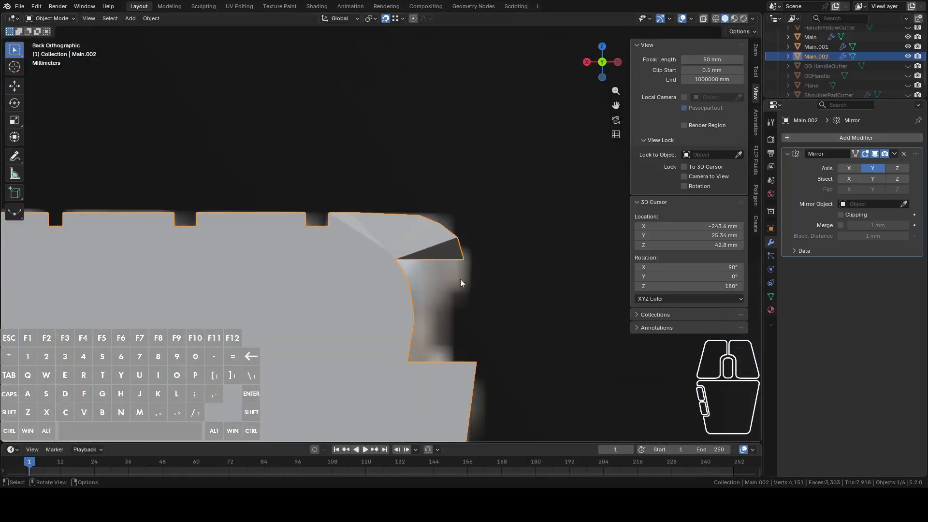
# In Edit Mode, extrude the curved notch wall's upper cross edge and move it -2.69 mm along X, snapped to the overhang's outer vertex
pyautogui.press('Tab')
pyautogui.keyDown('shift'); pyautogui.moveTo(436, 278); pyautogui.dragTo(373, 228, button='middle'); pyautogui.keyUp('shift')
pyautogui.click(310, 242)
pyautogui.moveTo(310, 242); pyautogui.dragTo(522, 240, button='middle')
pyautogui.press('e')
pyautogui.rightClick(560, 249)
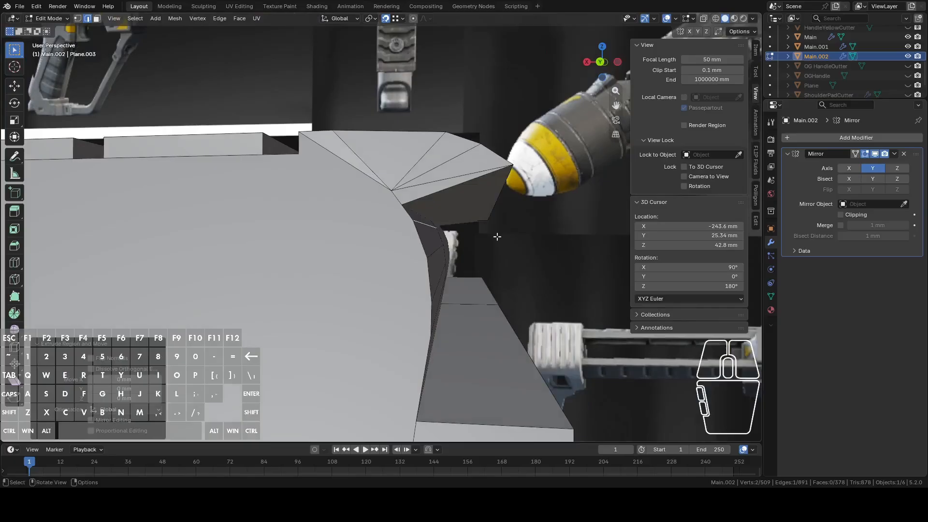
pyautogui.press('g')
pyautogui.press('y')
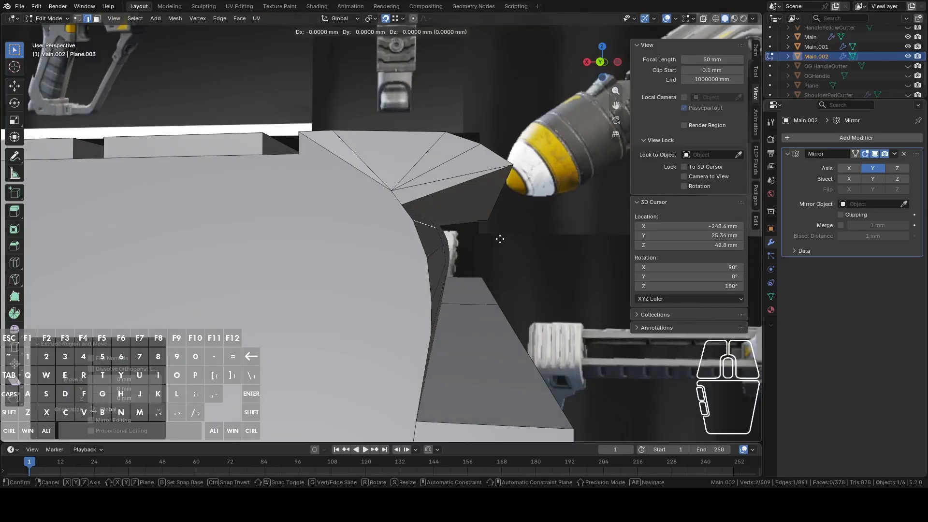
pyautogui.rightClick(501, 184)
pyautogui.press('g')
pyautogui.press('x')
pyautogui.click(512, 163)
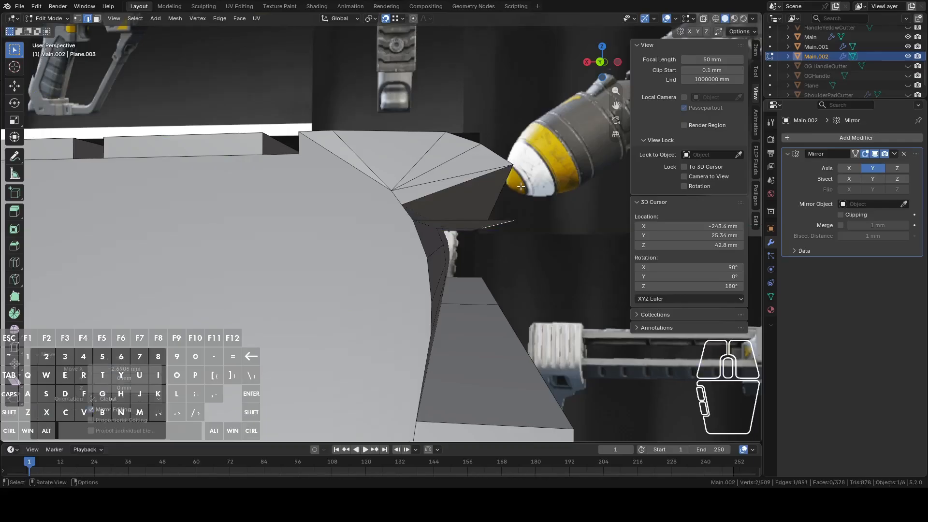
# Extrude the next cross edge of the curved notch wall and move it outward below the corner overhang
pyautogui.moveTo(511, 163); pyautogui.dragTo(516, 190, button='middle')
pyautogui.click(599, 62)
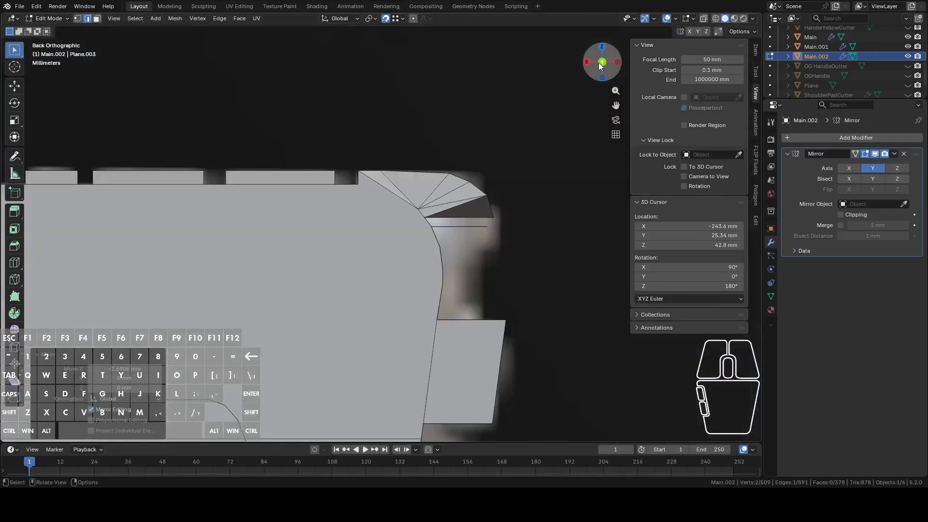
pyautogui.keyDown('shift'); pyautogui.moveTo(556, 143); pyautogui.dragTo(466, 146, button='middle'); pyautogui.keyUp('shift')
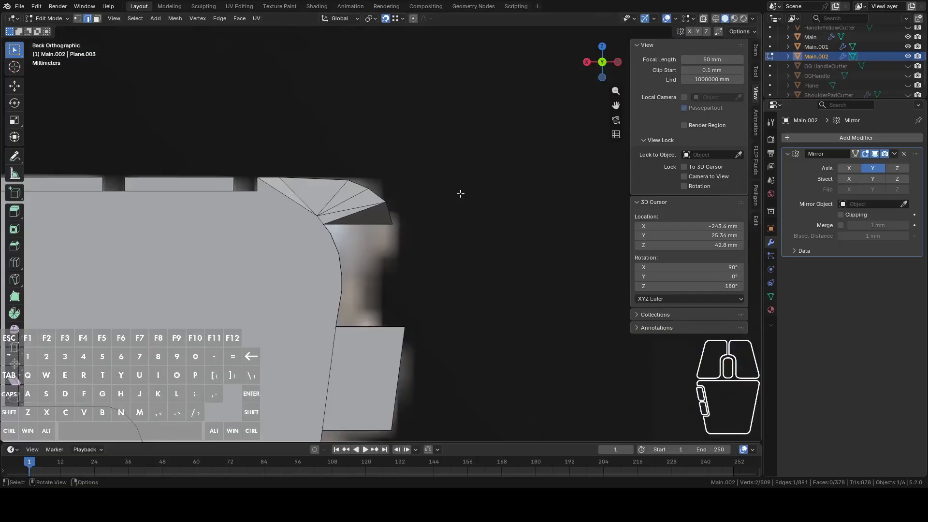
pyautogui.moveTo(460, 195); pyautogui.dragTo(445, 195, button='middle')
pyautogui.moveTo(320, 257); pyautogui.dragTo(478, 244, button='middle')
pyautogui.press('e')
pyautogui.rightClick(465, 240)
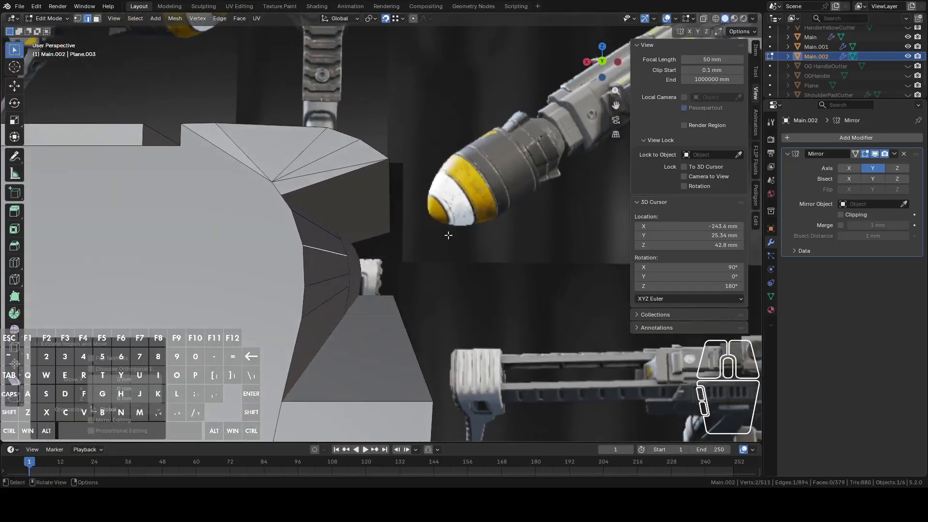
pyautogui.press('g')
pyautogui.moveTo(409, 244); pyautogui.dragTo(394, 213, button='middle')
pyautogui.click(403, 204)
# Delete the unwanted faces around the curved notch and the underside of the corner overhang
pyautogui.press('3')
pyautogui.click(331, 245)
pyautogui.moveTo(317, 243); pyautogui.dragTo(323, 267, button='middle')
pyautogui.keyDown('shift'); pyautogui.click(290, 229); pyautogui.keyUp('shift')
pyautogui.press('x')
pyautogui.click(324, 243)
pyautogui.click(332, 213)
pyautogui.press('x')
pyautogui.click(336, 215)
# Select the two open edges across the gap beneath the corner overhang and fill a face between them
pyautogui.press('2')
pyautogui.click(312, 279)
pyautogui.keyDown('shift'); pyautogui.click(246, 225); pyautogui.keyUp('shift')
pyautogui.press('f')
# Align the overhang's inner end vertex along Z and X with the outer corner vertex, using vertex snapping
pyautogui.moveTo(247, 225); pyautogui.dragTo(405, 232, button='middle')
pyautogui.press('1')
pyautogui.click(463, 222)
pyautogui.moveTo(267, 218); pyautogui.dragTo(266, 214, button='middle')
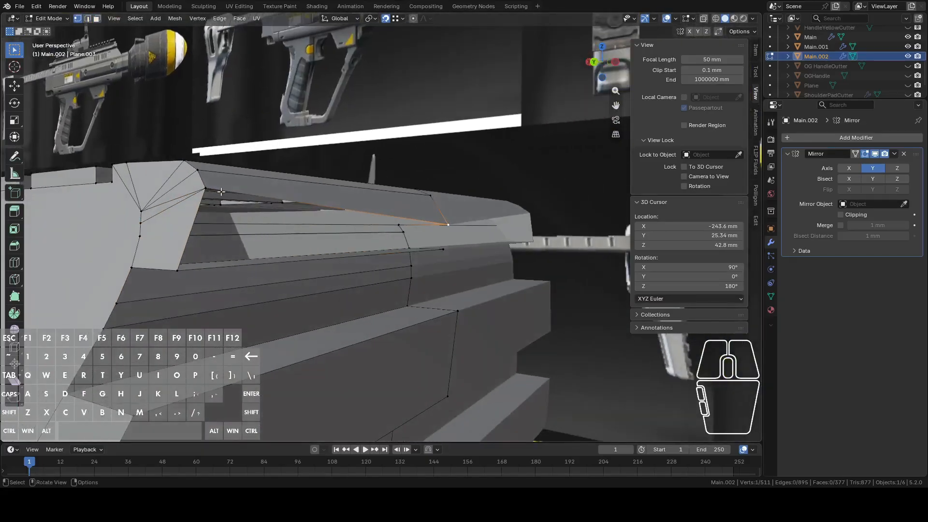
pyautogui.press('g')
pyautogui.press('z')
pyautogui.click(207, 192)
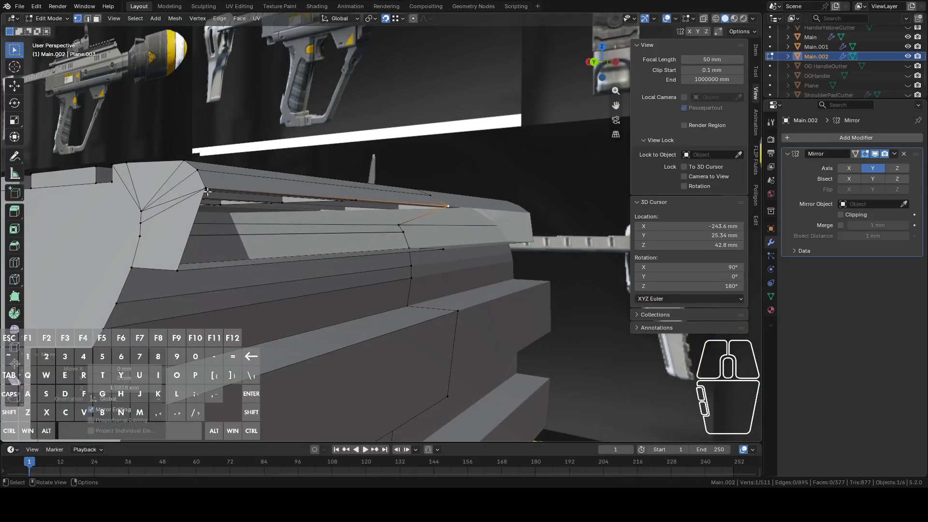
pyautogui.press('g')
pyautogui.press('y')
pyautogui.press('x')
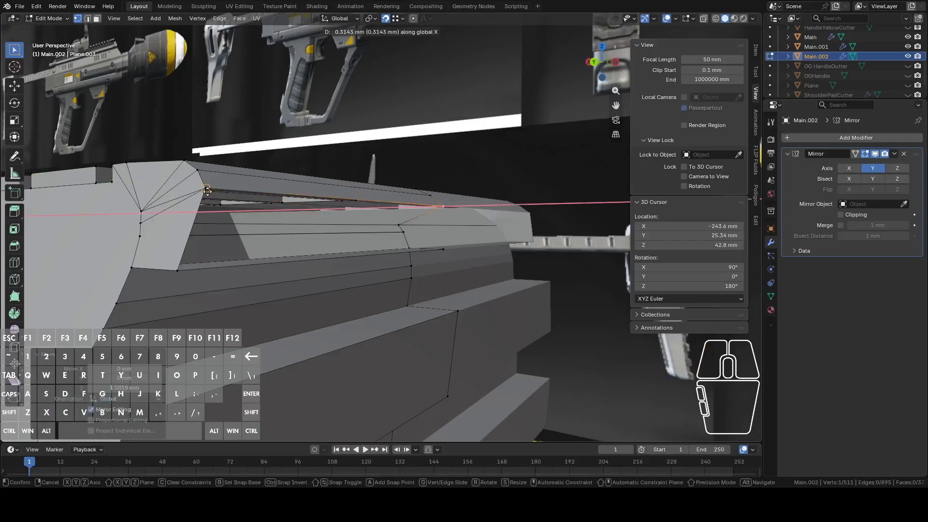
pyautogui.click(207, 191)
# Select the upper and lower edges of the opening in the overhang's outer side and fill it with a face
pyautogui.moveTo(280, 206); pyautogui.dragTo(310, 207, button='middle')
pyautogui.click(333, 260)
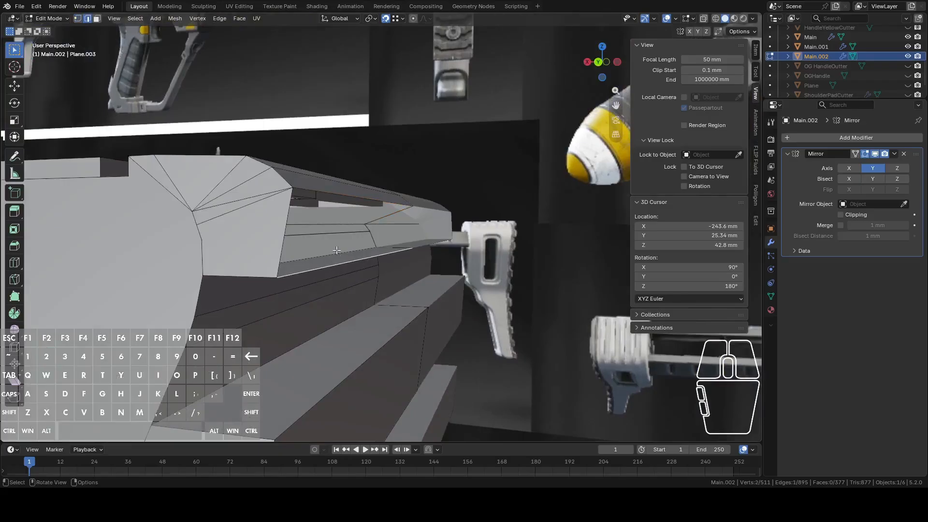
pyautogui.keyDown('shift'); pyautogui.click(333, 194); pyautogui.keyUp('shift')
pyautogui.press('f')
pyautogui.scroll(-3, 383, 206)
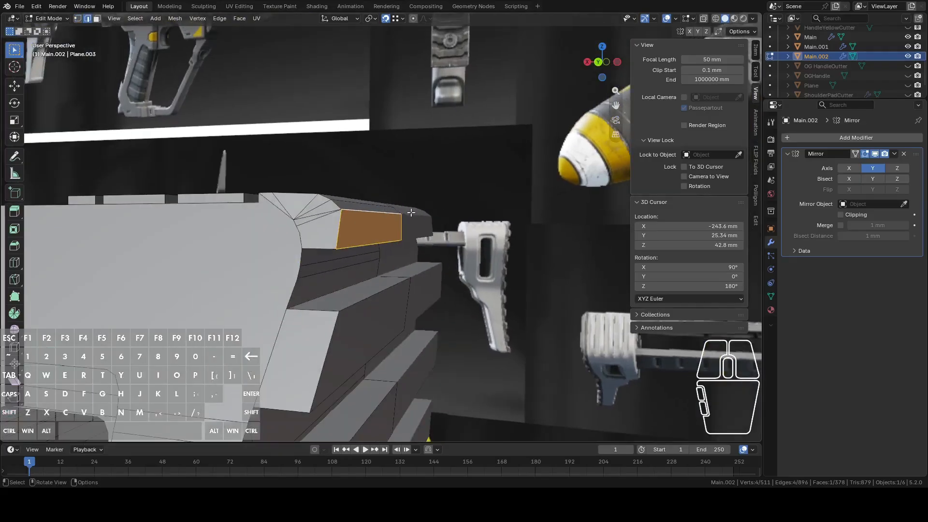
# Examine the stock's ridges from several sides and study the matching tread pattern on the reference image's shoulder pad
pyautogui.scroll(7, 387, 209)
pyautogui.moveTo(382, 218); pyautogui.dragTo(382, 196, button='middle')
pyautogui.press('Tab')
pyautogui.click(610, 67)
pyautogui.scroll(-3, 508, 140)
pyautogui.scroll(3, 466, 165)
pyautogui.scroll(-4, 522, 227)
pyautogui.moveTo(520, 216); pyautogui.dragTo(446, 311, button='middle')
pyautogui.scroll(4, 446, 311)
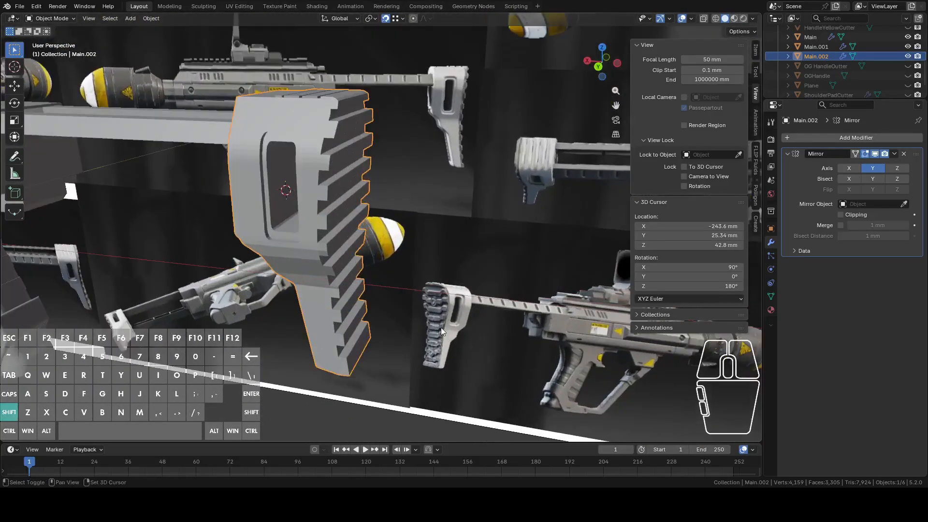
pyautogui.moveTo(417, 260); pyautogui.dragTo(384, 191, button='middle')
pyautogui.press('Tab')
pyautogui.moveTo(414, 243); pyautogui.dragTo(503, 272, button='middle')
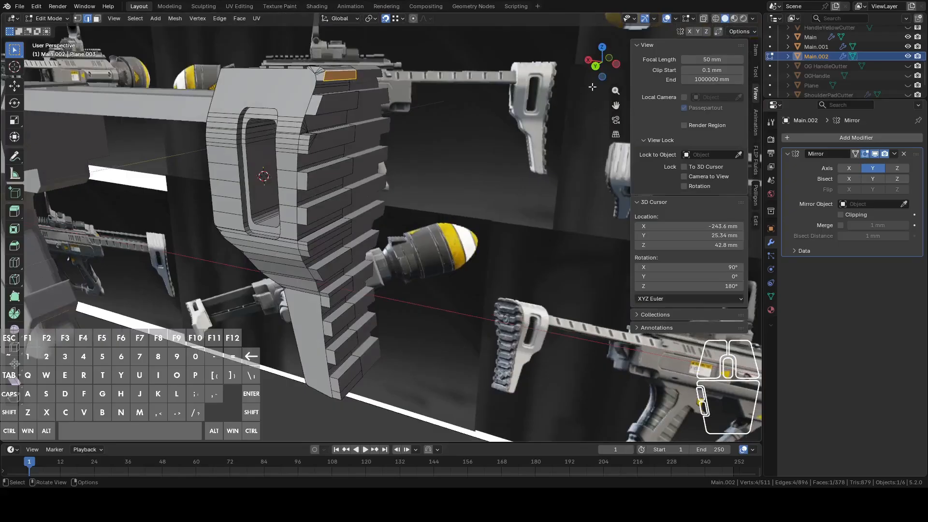
pyautogui.click(596, 66)
pyautogui.scroll(5, 441, 245)
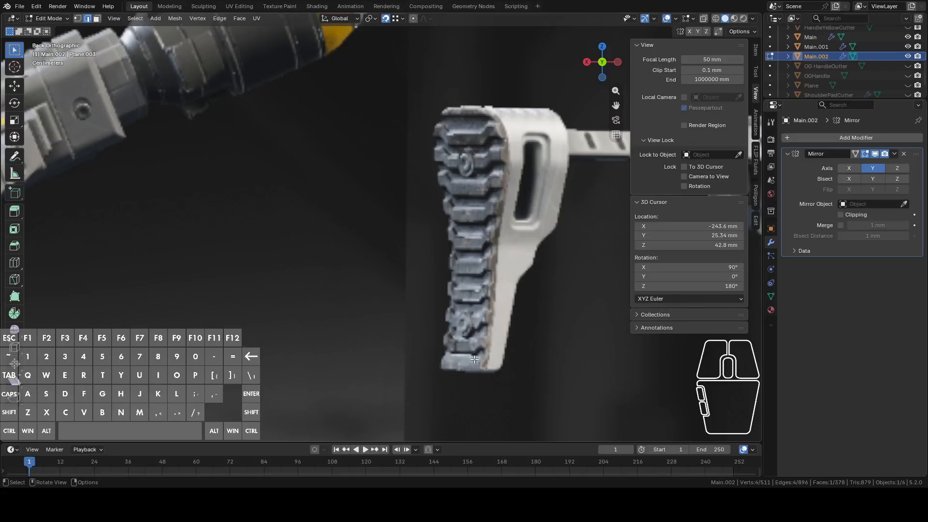
pyautogui.scroll(-5, 475, 357)
pyautogui.moveTo(475, 357); pyautogui.dragTo(404, 318, button='middle')
pyautogui.scroll(5, 402, 324)
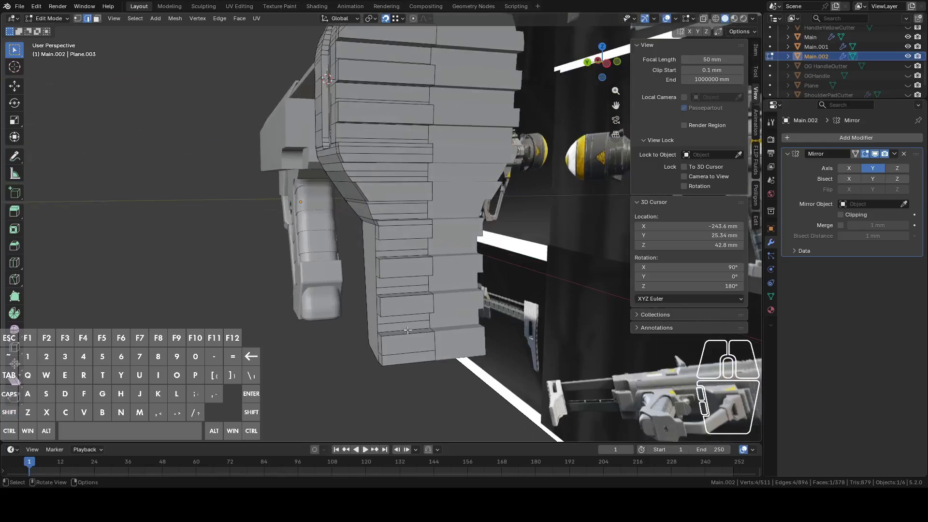
# Subdivide the bottom rear edge of the stock's lowest ridge with two cuts
pyautogui.click(408, 363)
pyautogui.moveTo(408, 363); pyautogui.dragTo(437, 378, button='middle')
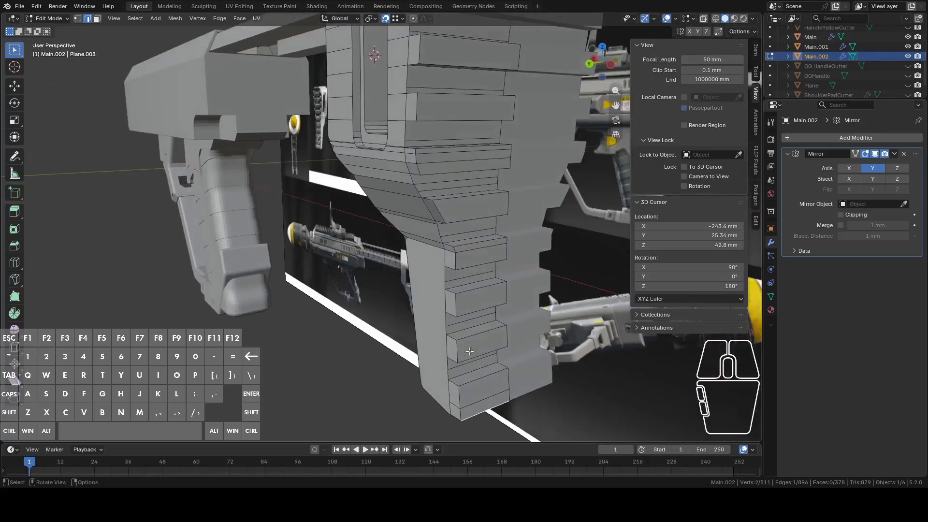
pyautogui.rightClick(464, 309)
pyautogui.click(424, 213)
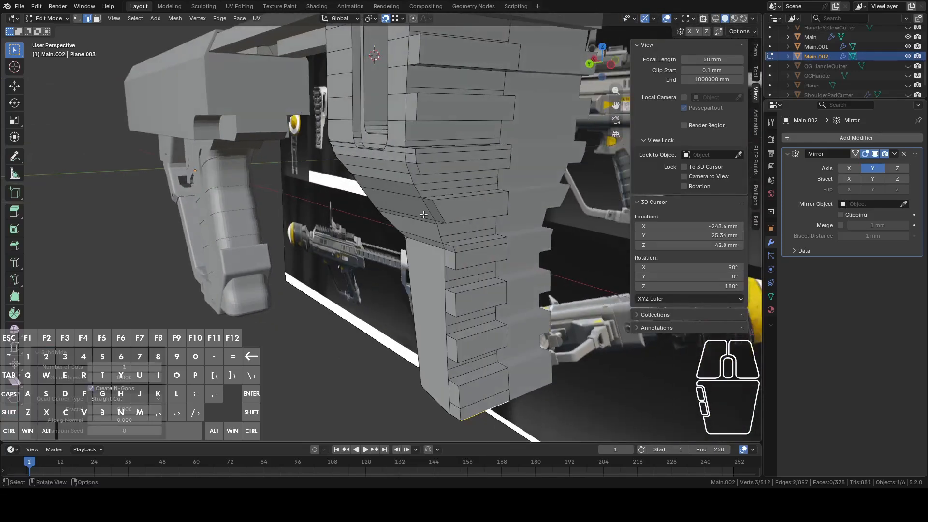
pyautogui.keyDown('shift'); pyautogui.moveTo(489, 301); pyautogui.dragTo(441, 277, button='middle'); pyautogui.keyUp('shift')
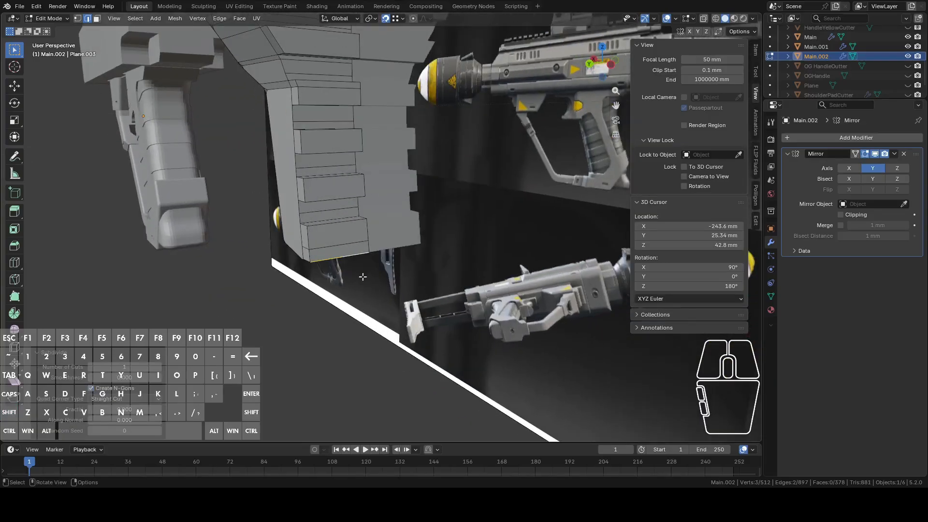
pyautogui.click(159, 367)
# Select the two new vertices on the bottom edge and scale the segment between them to about 0.54
pyautogui.scroll(3, 303, 328)
pyautogui.click(325, 277)
pyautogui.keyDown('shift'); pyautogui.click(298, 283); pyautogui.keyUp('shift')
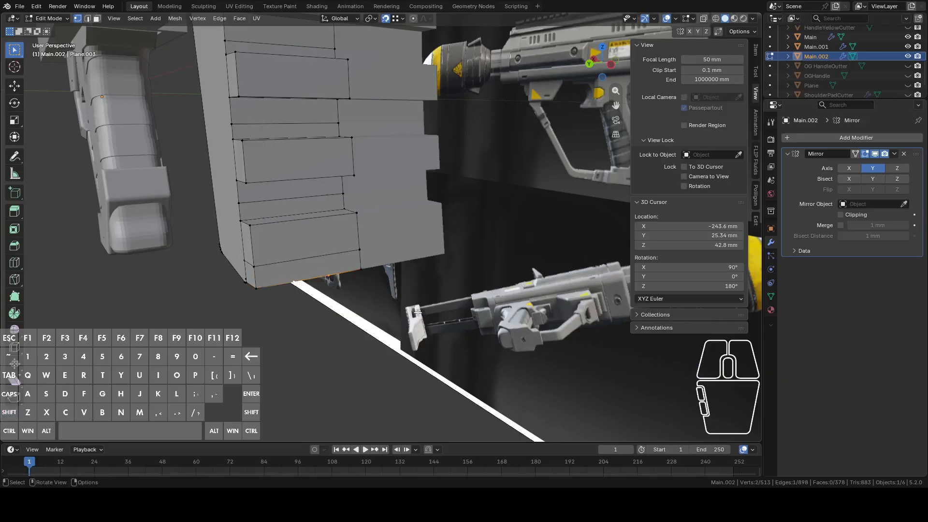
pyautogui.press('s')
pyautogui.click(370, 306)
# Duplicate the short middle segment and move the copy away from the ridges along X
pyautogui.moveTo(370, 306); pyautogui.dragTo(479, 325, button='middle')
pyautogui.hotkey('shift', 'd')
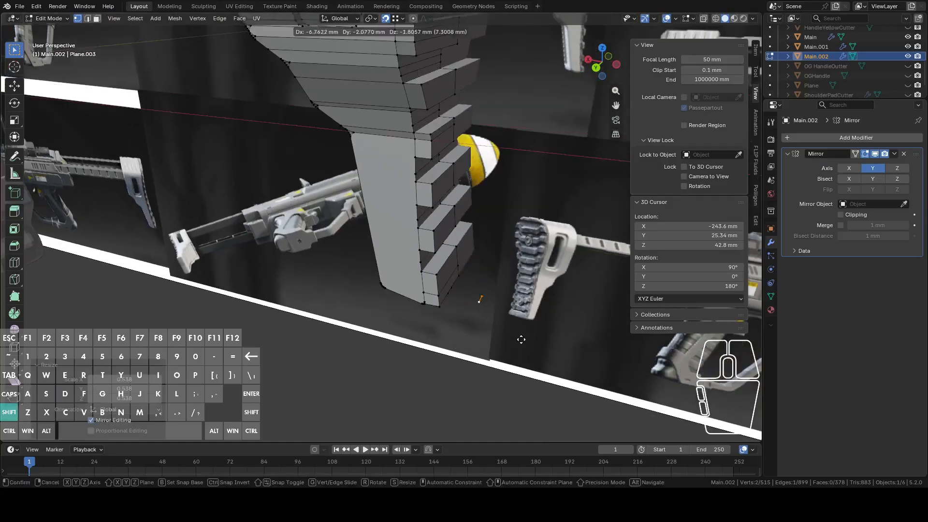
pyautogui.press('y')
pyautogui.press('x')
pyautogui.click(530, 344)
# Extrude the duplicated edge upward about 111 mm in left view into a strip reaching past the stock's top
pyautogui.moveTo(527, 344); pyautogui.dragTo(385, 303, button='middle')
pyautogui.click(383, 320)
pyautogui.keyDown('shift'); pyautogui.click(419, 309); pyautogui.keyUp('shift')
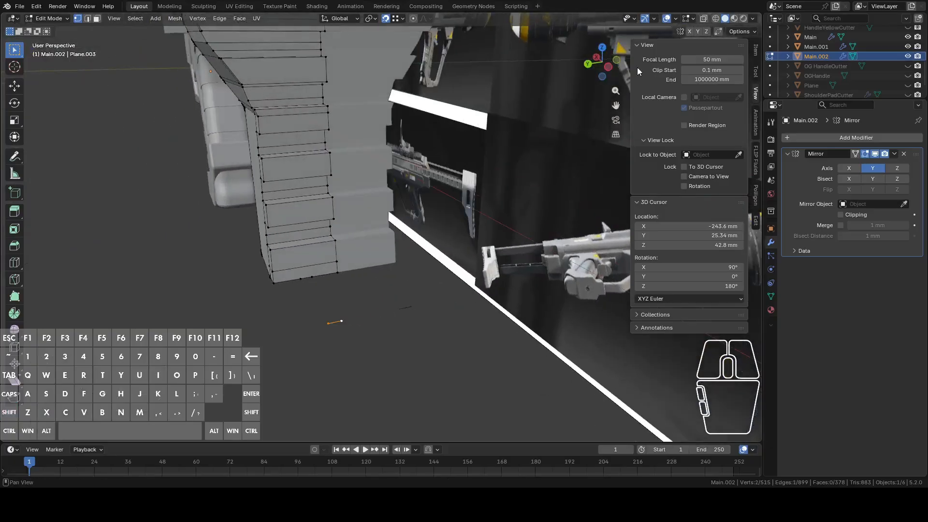
pyautogui.click(609, 64)
pyautogui.scroll(-1, 585, 115)
pyautogui.keyDown('shift'); pyautogui.moveTo(585, 114); pyautogui.dragTo(535, 348, button='middle'); pyautogui.keyUp('shift')
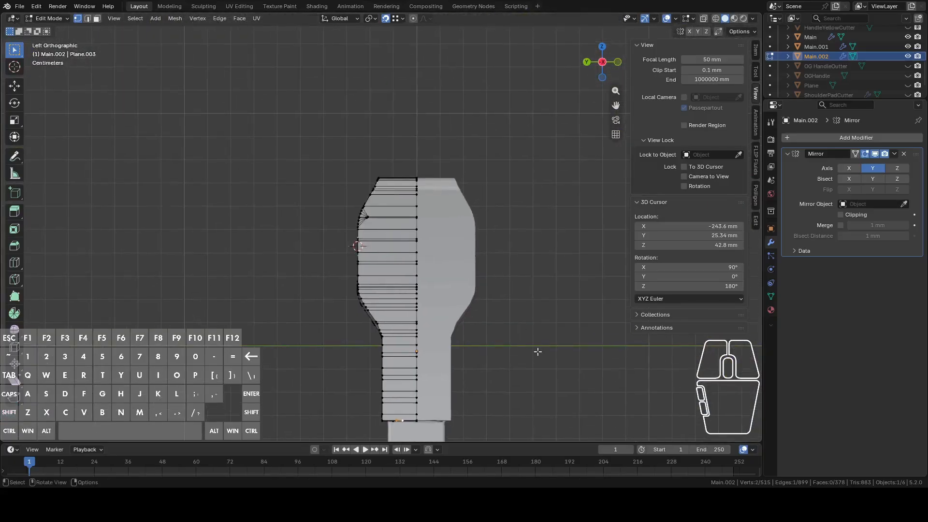
pyautogui.press('e')
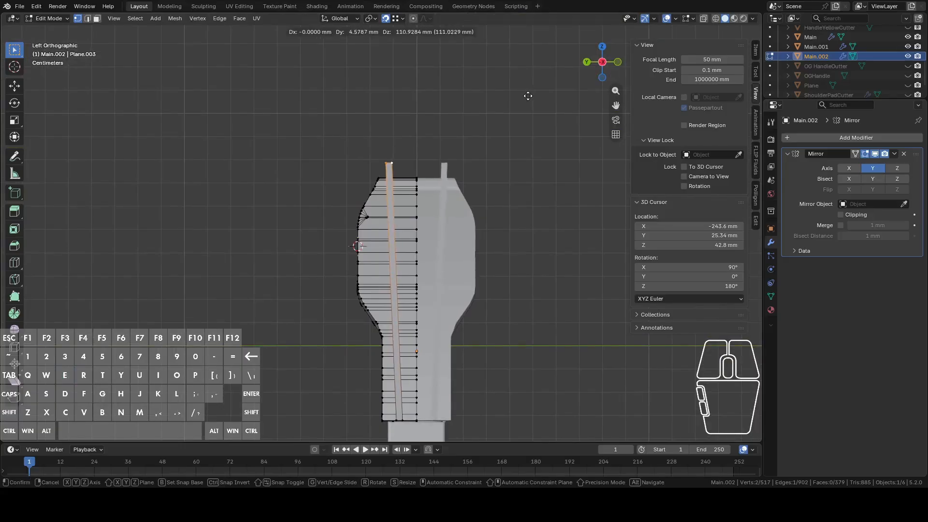
pyautogui.click(523, 96)
pyautogui.scroll(1, 533, 108)
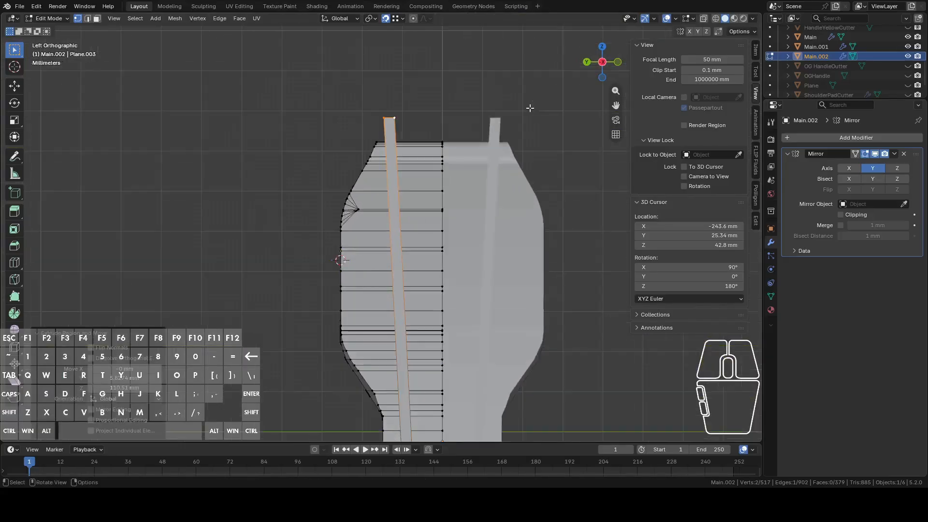
# Scale the strip's top edge to about 2.67 times its width and shift it slightly inward along Y
pyautogui.click(375, 18)
pyautogui.press('s')
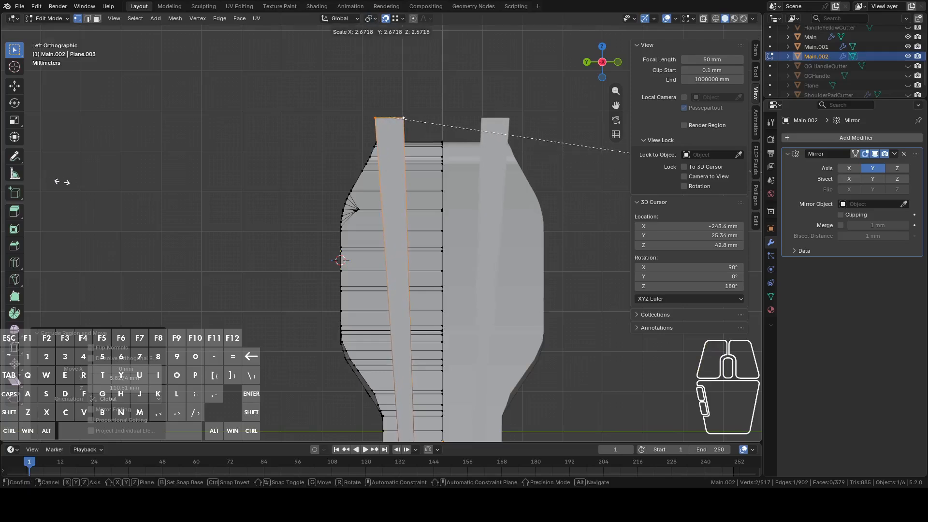
pyautogui.click(62, 182)
pyautogui.press('g')
pyautogui.press('y')
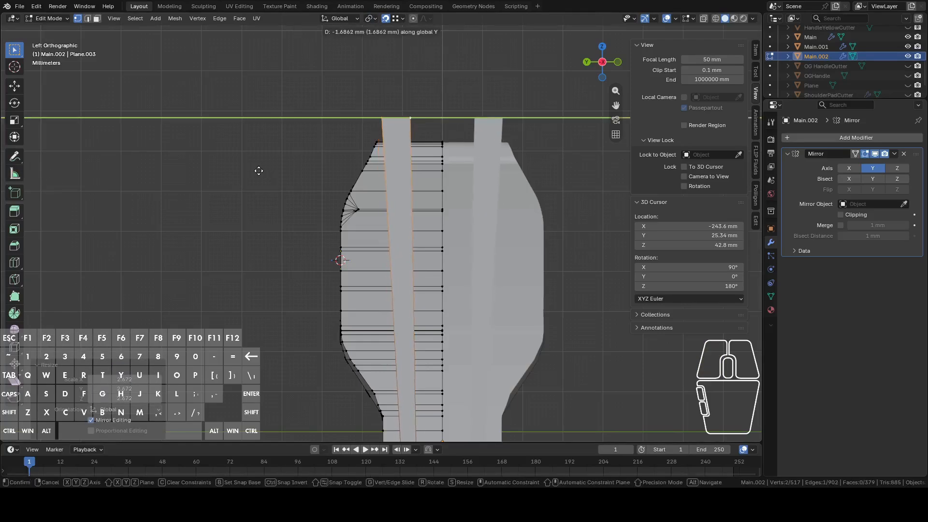
pyautogui.click(254, 172)
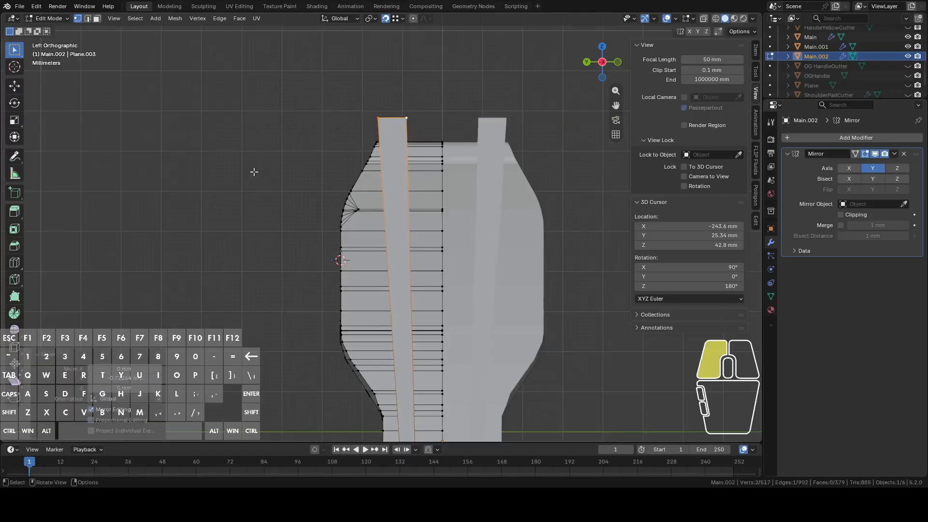
# Compare the tapered strip in back and left views with the tread pattern on the reference image's shoulder pad
pyautogui.scroll(-5, 357, 206)
pyautogui.click(586, 62)
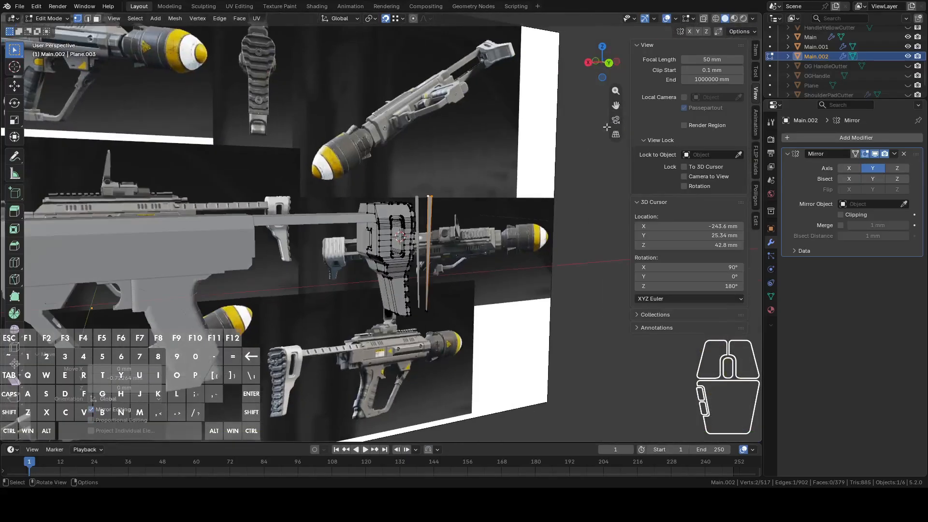
pyautogui.scroll(5, 571, 118)
pyautogui.scroll(-5, 571, 117)
pyautogui.scroll(5, 414, 182)
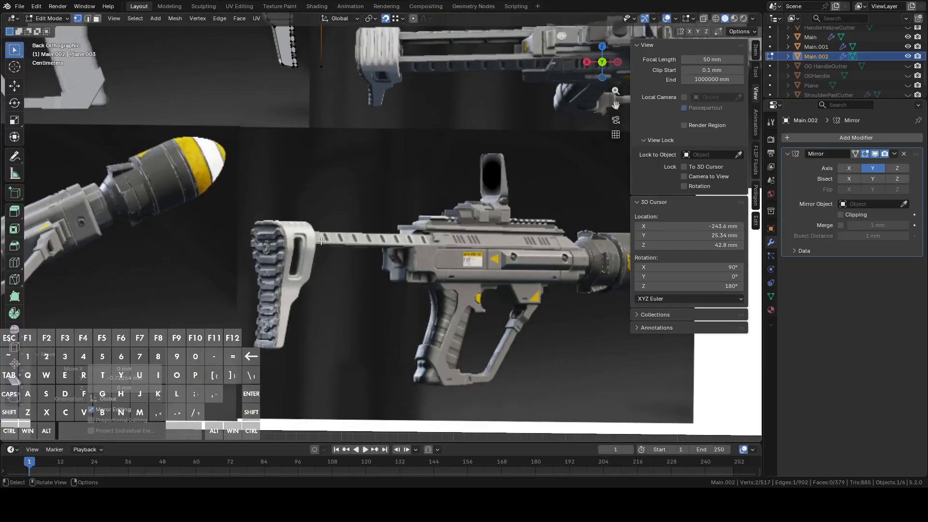
pyautogui.keyDown('shift'); pyautogui.moveTo(347, 132); pyautogui.dragTo(426, 263, button='middle'); pyautogui.keyUp('shift')
pyautogui.scroll(-3, 425, 263)
pyautogui.moveTo(454, 181); pyautogui.dragTo(342, 186, button='middle')
pyautogui.click(604, 60)
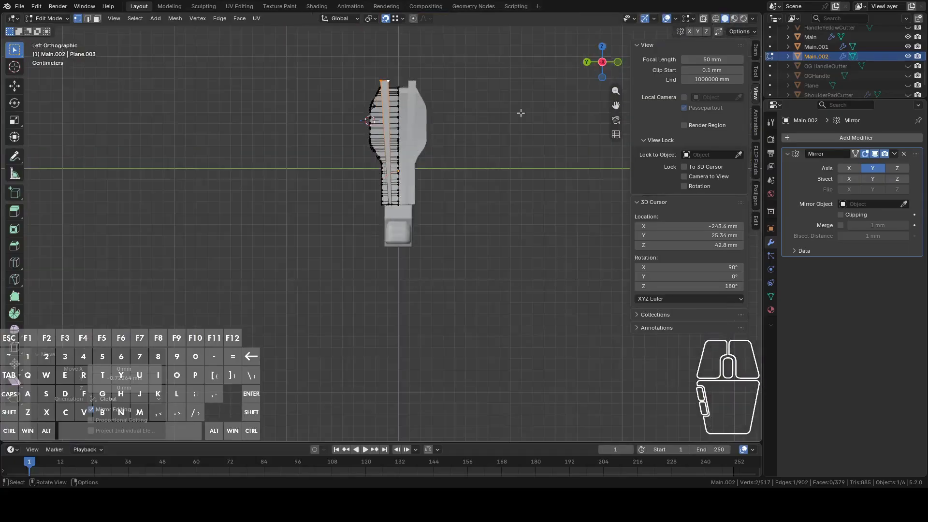
pyautogui.scroll(3, 493, 213)
pyautogui.scroll(1, 486, 231)
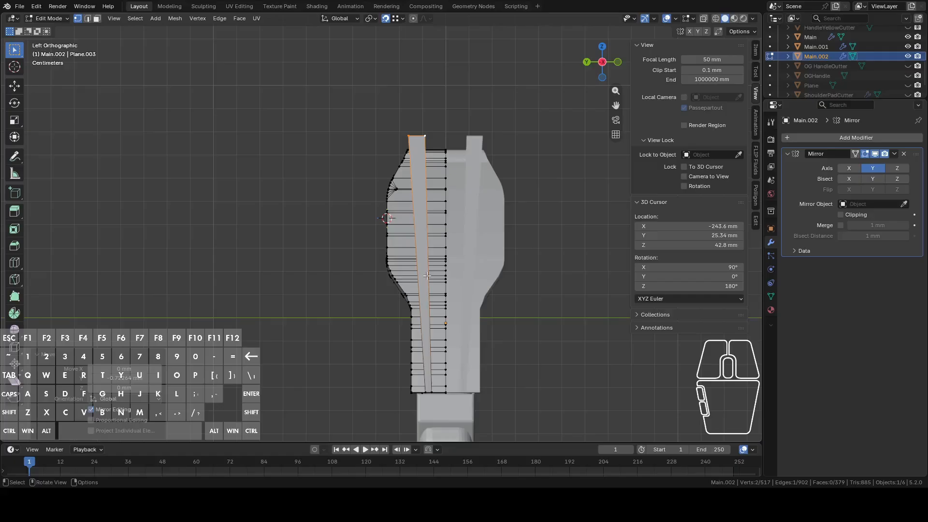
pyautogui.scroll(3, 426, 208)
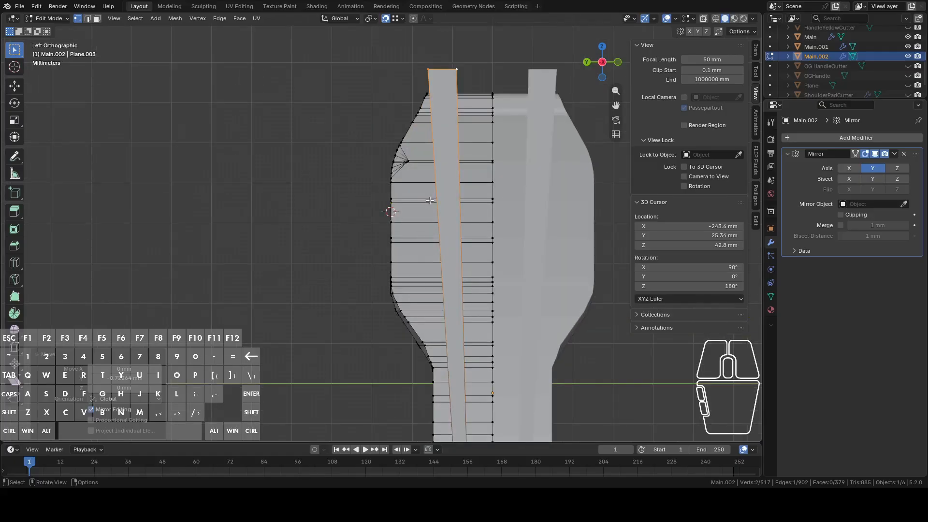
# Select the whole tapered strip and separate the selection into its own object
pyautogui.moveTo(431, 200); pyautogui.dragTo(508, 217, button='middle')
pyautogui.keyDown('alt'); pyautogui.click(431, 108); pyautogui.keyUp('alt')
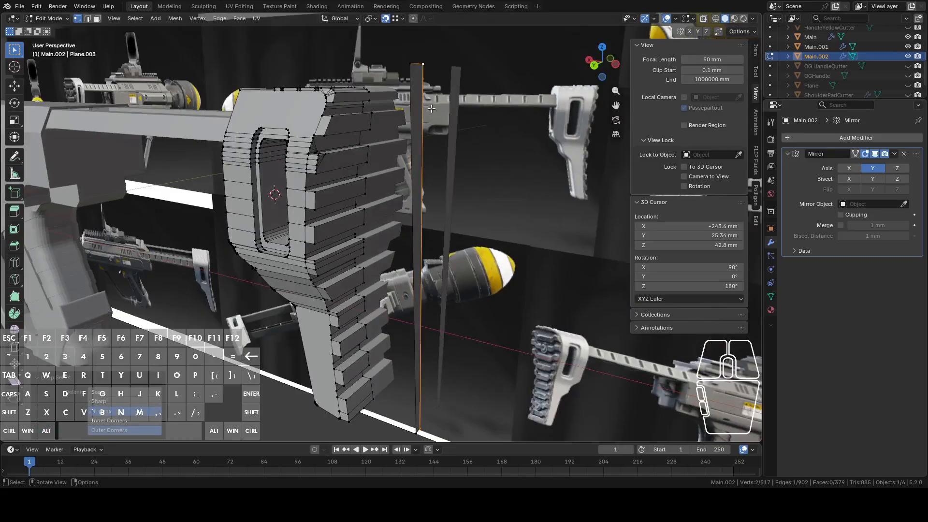
pyautogui.keyDown('alt'); pyautogui.keyDown('shift'); pyautogui.click(427, 68); pyautogui.keyUp('shift'); pyautogui.keyUp('alt')
pyautogui.moveTo(427, 68); pyautogui.dragTo(393, 114, button='middle')
pyautogui.moveTo(353, 83); pyautogui.dragTo(491, 368)
pyautogui.moveTo(491, 367); pyautogui.dragTo(446, 309, button='middle')
pyautogui.press('p')
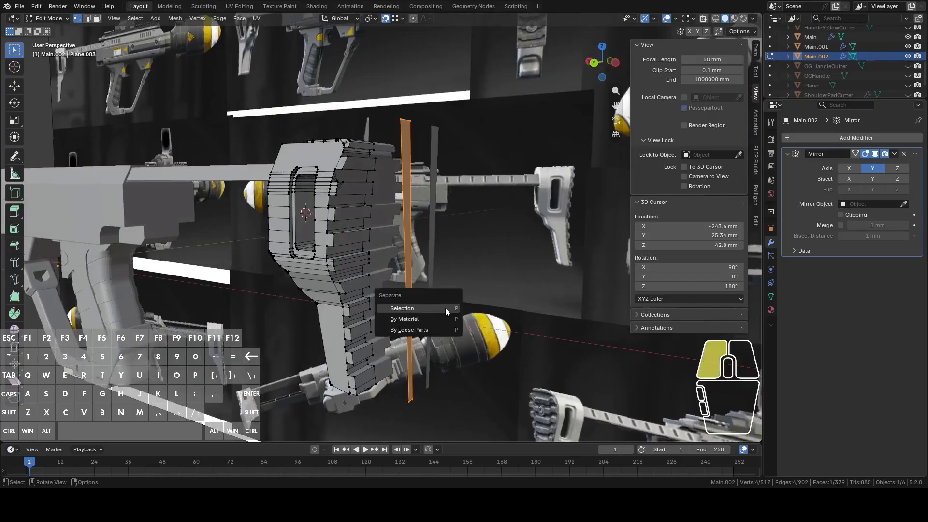
pyautogui.click(445, 308)
# Knife Project the separated strip's outline onto the Main.002 mesh from the left orthographic view
pyautogui.press('Tab')
pyautogui.click(384, 180)
pyautogui.press('Tab')
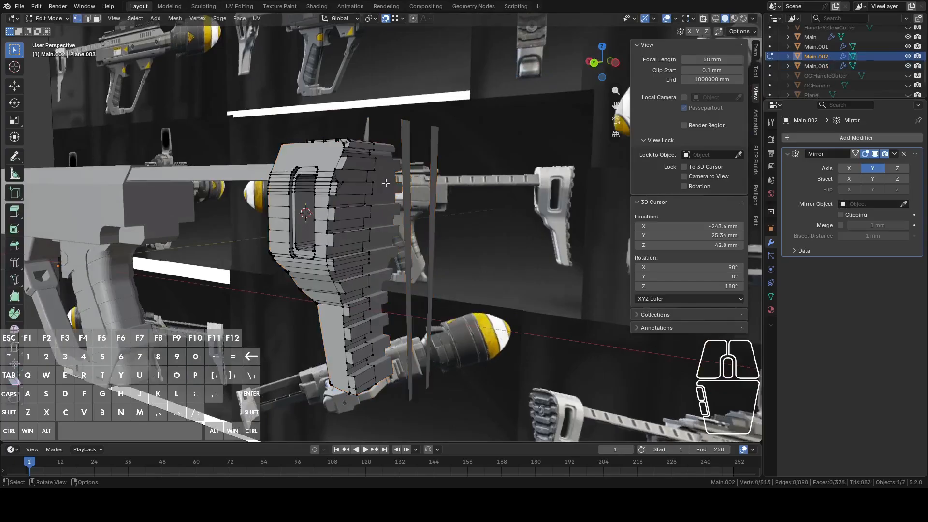
pyautogui.keyDown('ctrl'); pyautogui.click(407, 134); pyautogui.keyUp('ctrl')
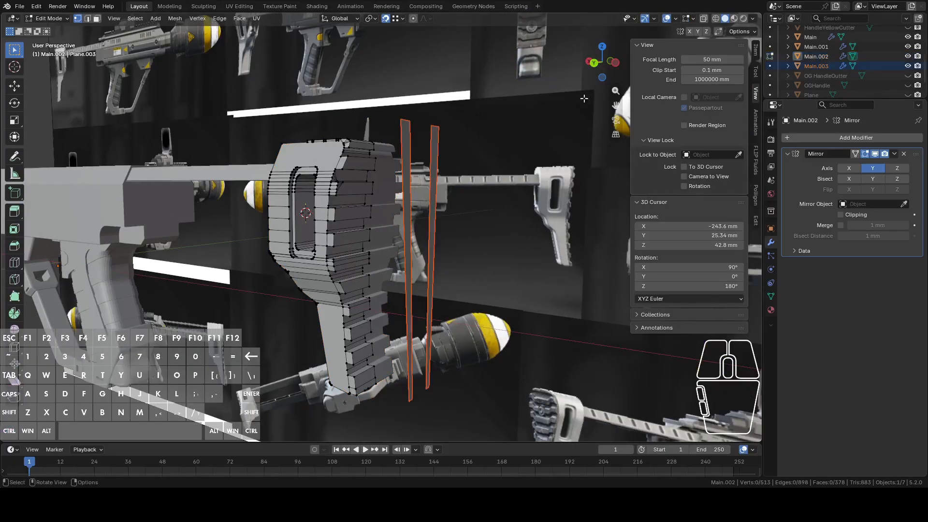
pyautogui.click(614, 63)
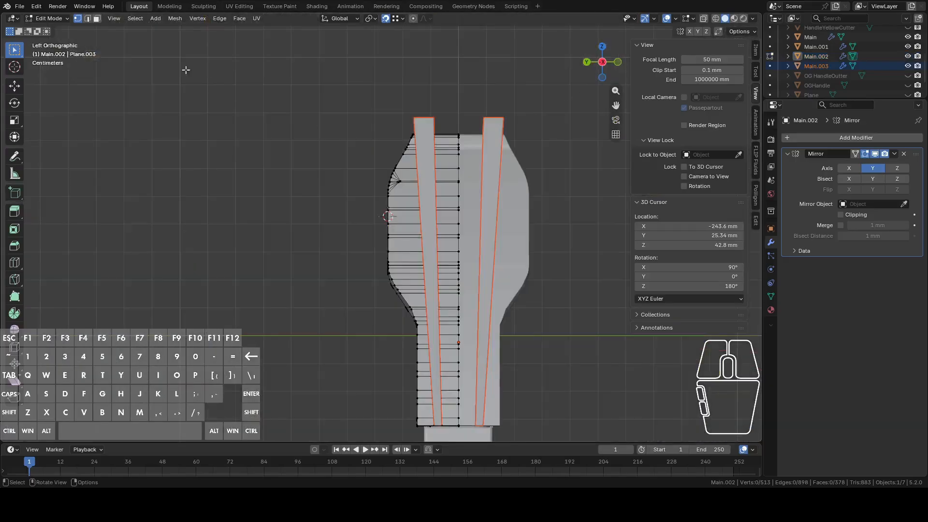
pyautogui.click(173, 18)
pyautogui.click(201, 128)
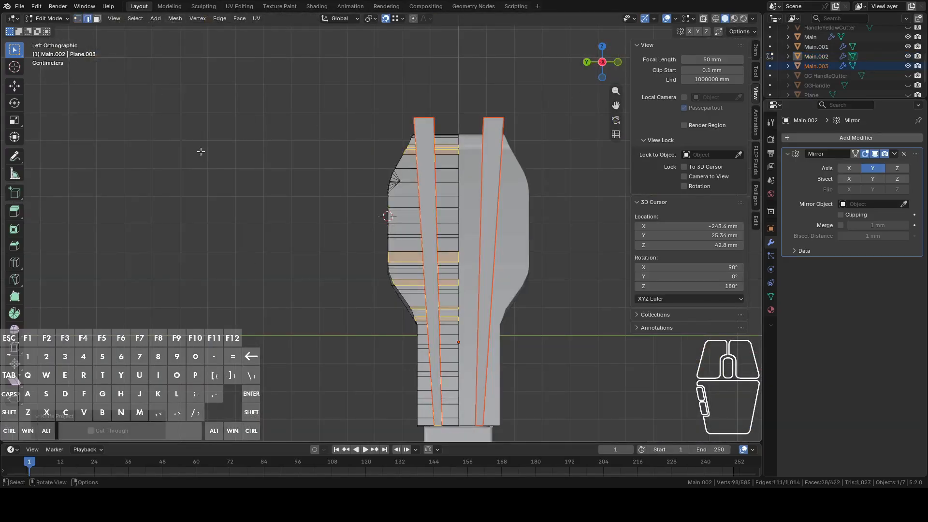
# Hide the strip object Main.003 and return to editing the Main.002 mesh
pyautogui.moveTo(319, 237); pyautogui.dragTo(369, 234, button='middle')
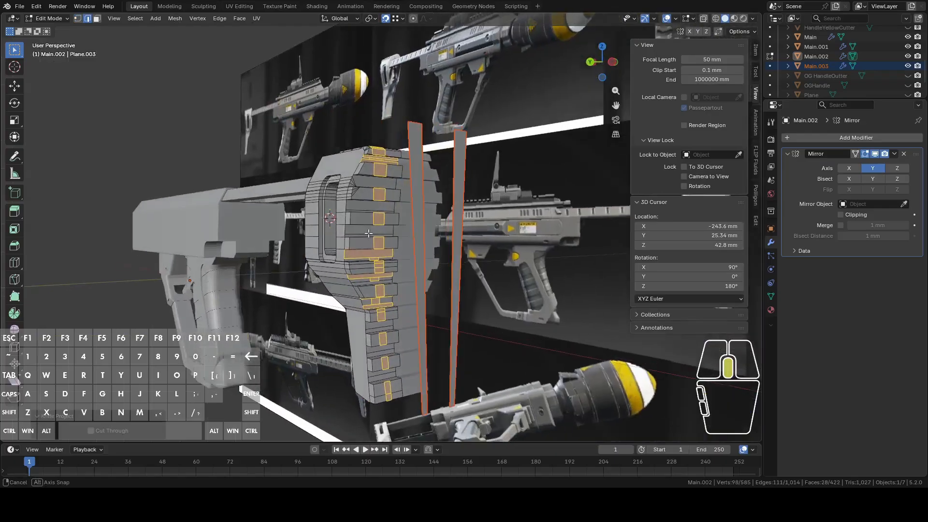
pyautogui.scroll(8, 369, 243)
pyautogui.moveTo(382, 194); pyautogui.dragTo(417, 184, button='middle')
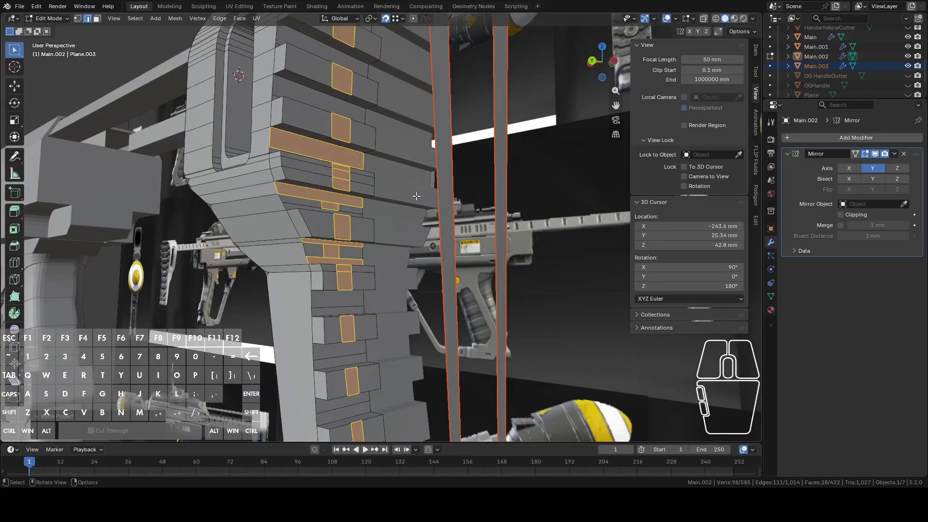
pyautogui.scroll(-4, 416, 196)
pyautogui.press('Tab')
pyautogui.click(420, 127)
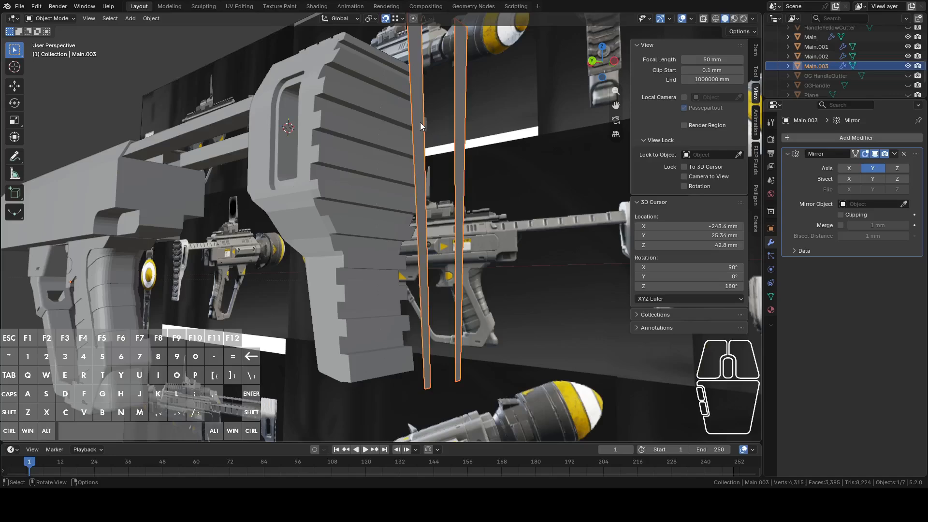
pyautogui.press('h')
pyautogui.click(387, 152)
pyautogui.press('Tab')
# Add the inner faces beside the cut on the lowest ridge to the projected face selection
pyautogui.moveTo(452, 342); pyautogui.dragTo(372, 282, button='middle')
pyautogui.scroll(3, 348, 208)
pyautogui.press('3')
pyautogui.keyDown('shift'); pyautogui.click(366, 277); pyautogui.keyUp('shift')
pyautogui.keyDown('shift'); pyautogui.click(365, 257); pyautogui.keyUp('shift')
pyautogui.moveTo(353, 301); pyautogui.dragTo(333, 319, button='middle')
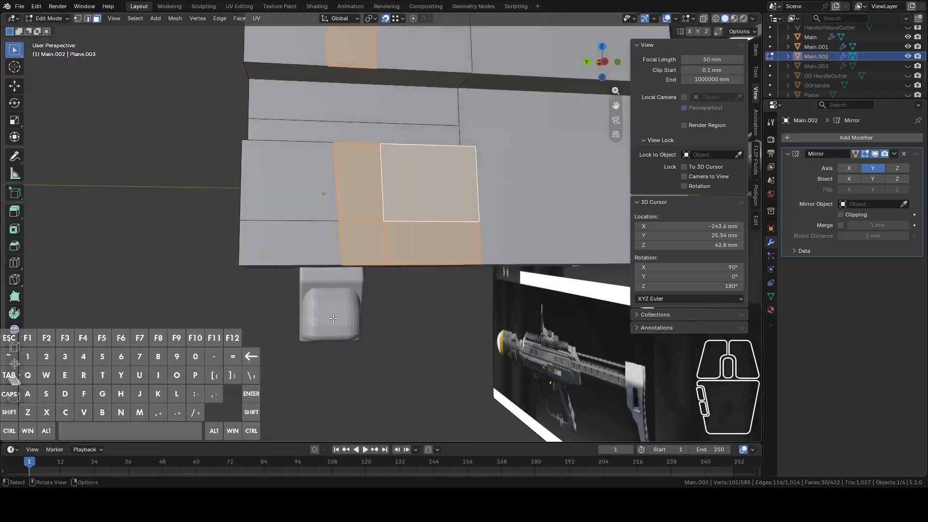
# Examine the projected cuts across the stock's lower ridges and check the stock's opposite side
pyautogui.keyDown('shift'); pyautogui.moveTo(361, 187); pyautogui.dragTo(440, 261, button='middle'); pyautogui.keyUp('shift')
pyautogui.click(399, 290)
pyautogui.moveTo(336, 228); pyautogui.dragTo(292, 260, button='middle')
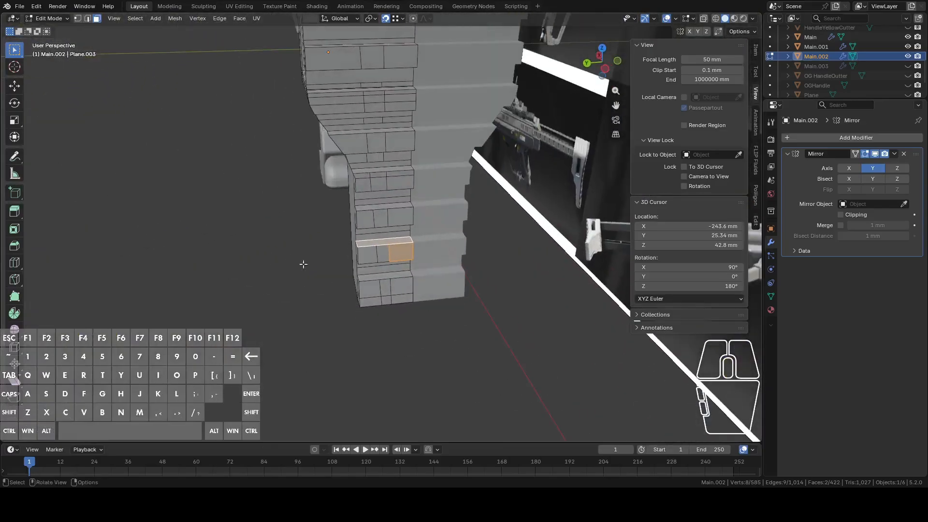
pyautogui.scroll(8, 291, 260)
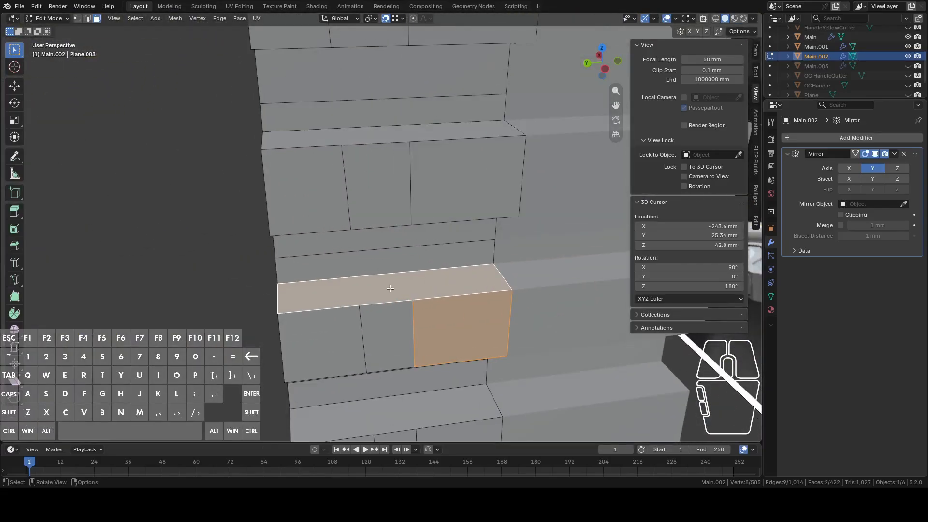
pyautogui.scroll(-6, 391, 289)
pyautogui.moveTo(391, 291); pyautogui.dragTo(420, 287, button='middle')
pyautogui.moveTo(391, 273); pyautogui.dragTo(570, 257, button='middle')
pyautogui.scroll(-2, 337, 291)
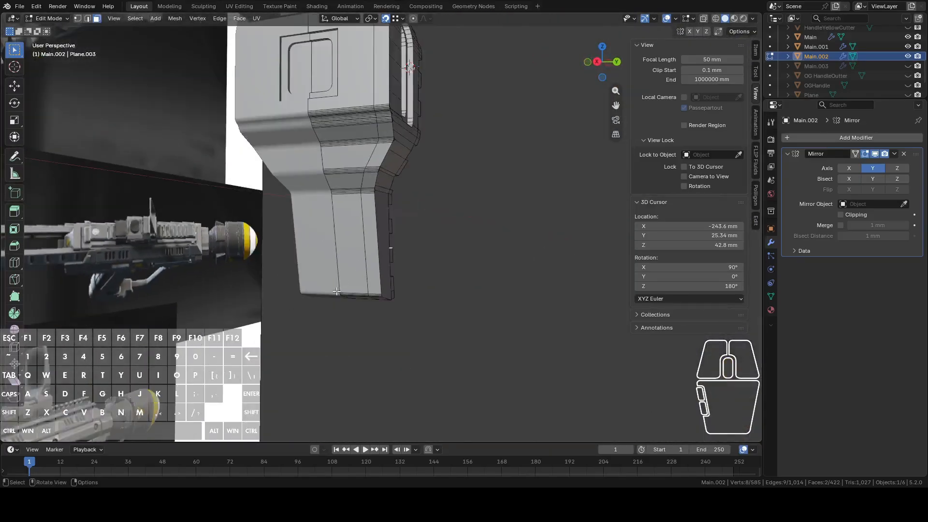
pyautogui.moveTo(383, 176); pyautogui.dragTo(258, 185, button='middle')
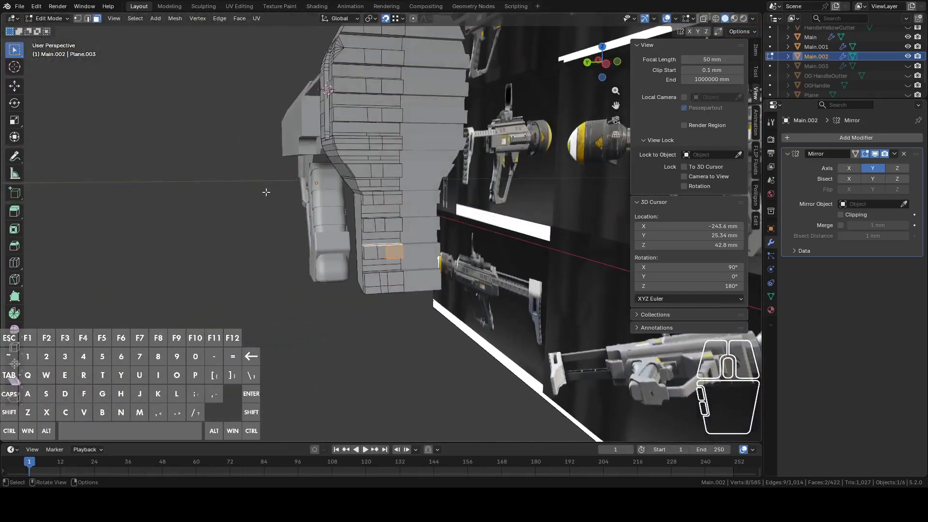
# Examine the projected cuts on the stock's lower ridges and compare them with the tread on the reference stock in the back view
pyautogui.scroll(4, 400, 259)
pyautogui.moveTo(400, 259); pyautogui.dragTo(466, 243, button='middle')
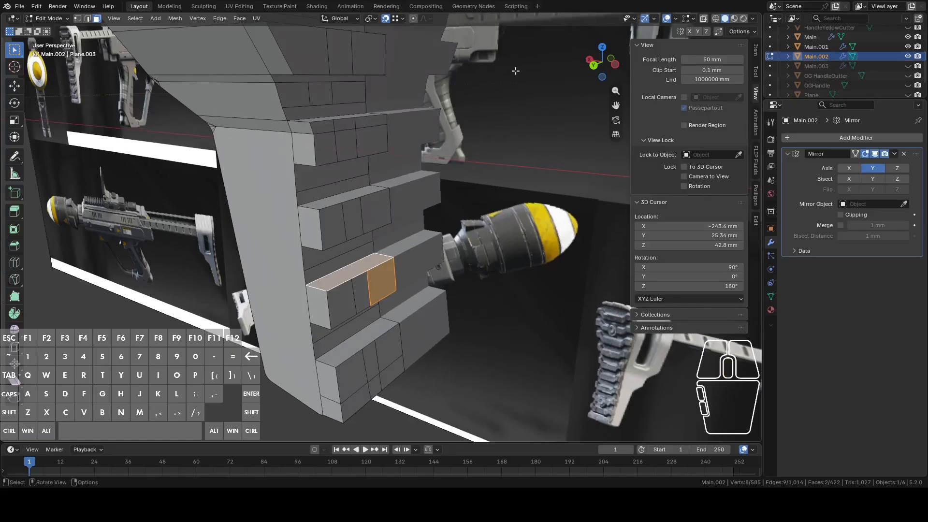
pyautogui.click(593, 66)
pyautogui.scroll(-11, 571, 125)
pyautogui.keyDown('shift'); pyautogui.moveTo(518, 286); pyautogui.dragTo(502, 107, button='middle'); pyautogui.keyUp('shift')
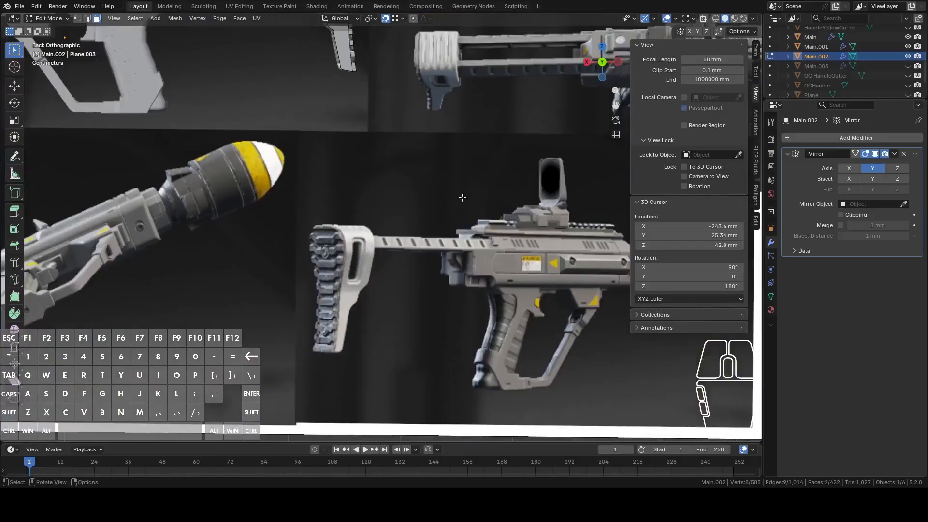
pyautogui.scroll(4, 397, 266)
pyautogui.keyDown('shift'); pyautogui.moveTo(393, 275); pyautogui.dragTo(487, 189, button='middle'); pyautogui.keyUp('shift')
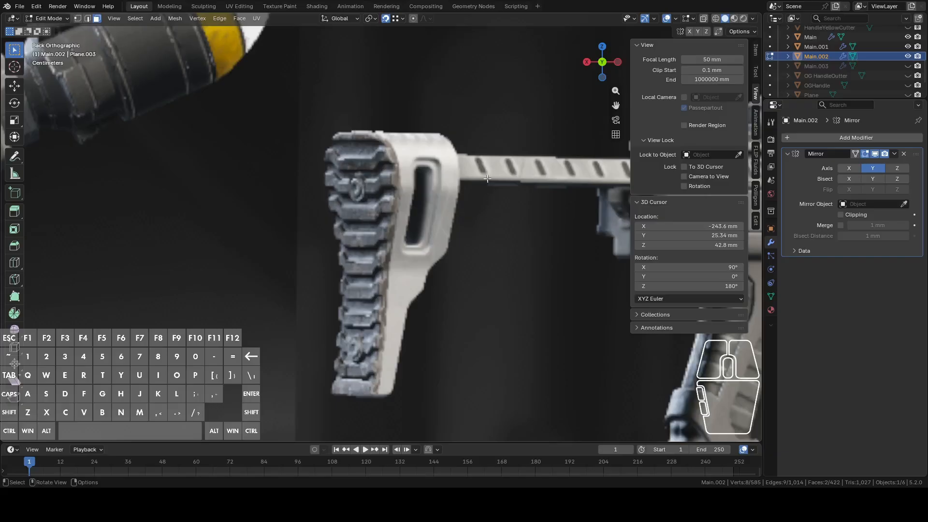
pyautogui.moveTo(468, 128); pyautogui.dragTo(424, 318, button='middle')
# Undo the last edits back to before the knife projection, restoring the hidden strip Main.003
pyautogui.hotkey('ctrl', 'z')
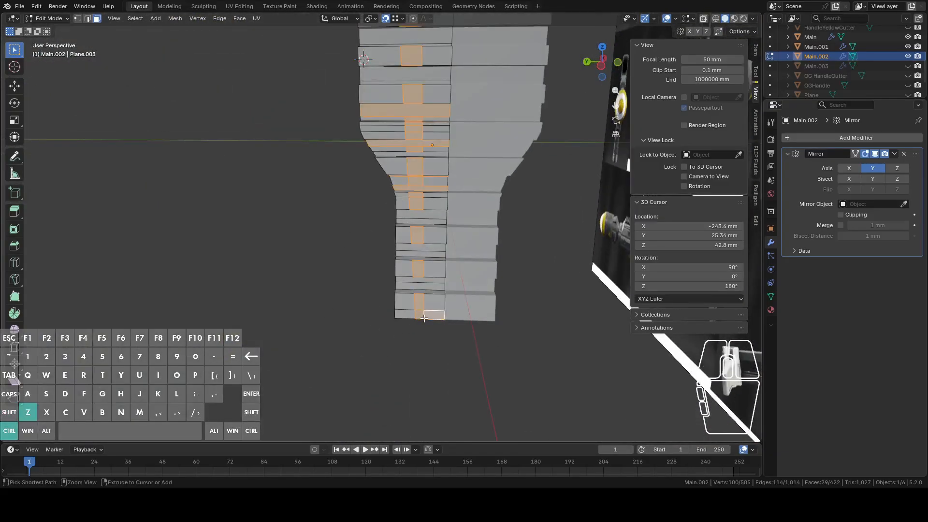
pyautogui.hotkey('ctrl', 'z')
pyautogui.hotkey('ctrl', 'z')
pyautogui.hotkey('ctrl', 'z')
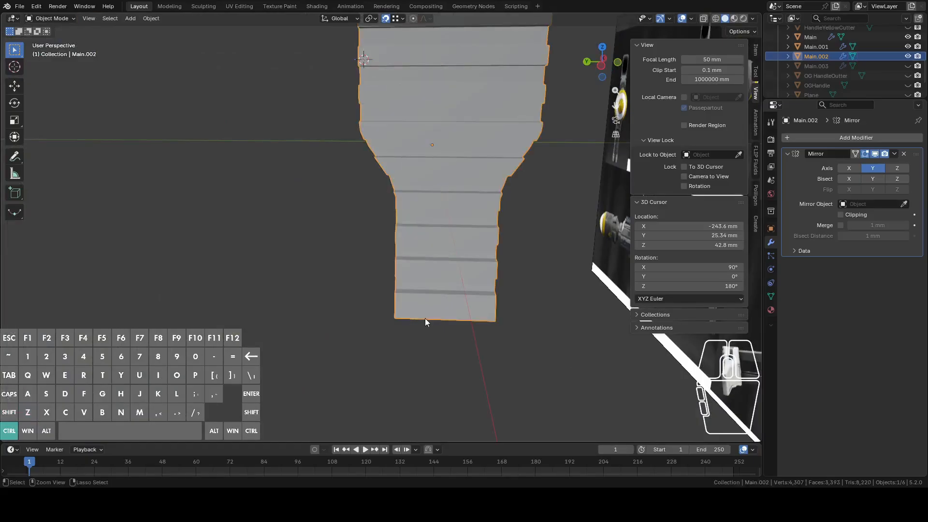
pyautogui.hotkey('ctrl', 'z')
pyautogui.hotkey('ctrl', 'z')
pyautogui.hotkey('ctrl', 'z')
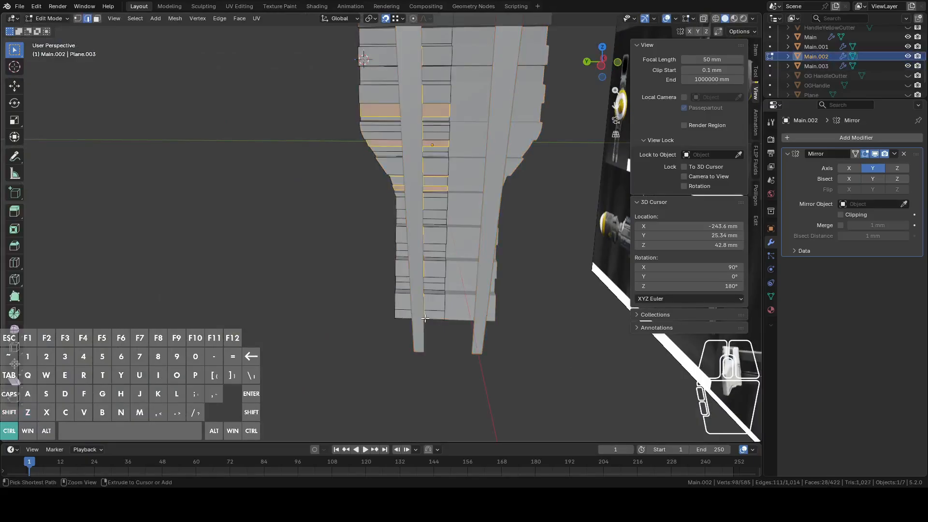
pyautogui.moveTo(425, 318); pyautogui.dragTo(543, 311, button='middle')
# Knife Project the strip Main.003 onto the Main.002 mesh from the left orthographic view with Cut Through enabled
pyautogui.keyDown('ctrl'); pyautogui.click(535, 296); pyautogui.keyUp('ctrl')
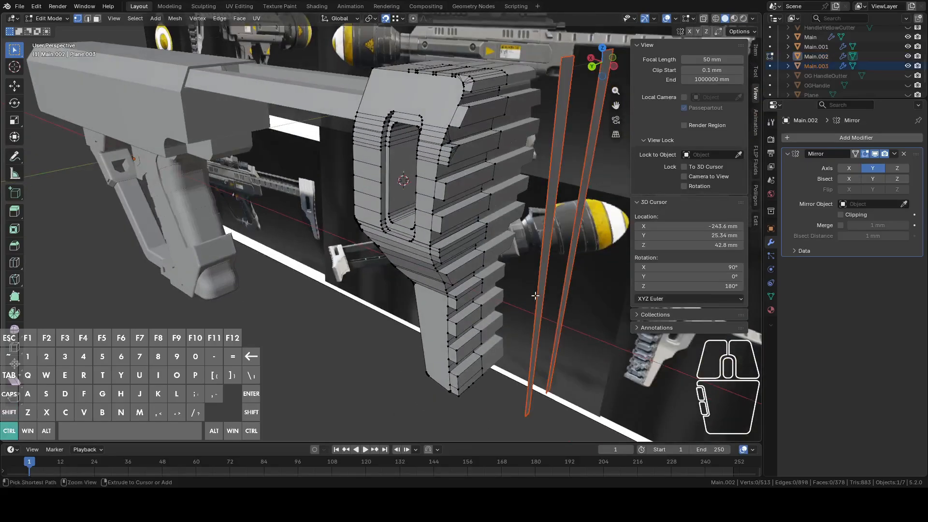
pyautogui.click(614, 67)
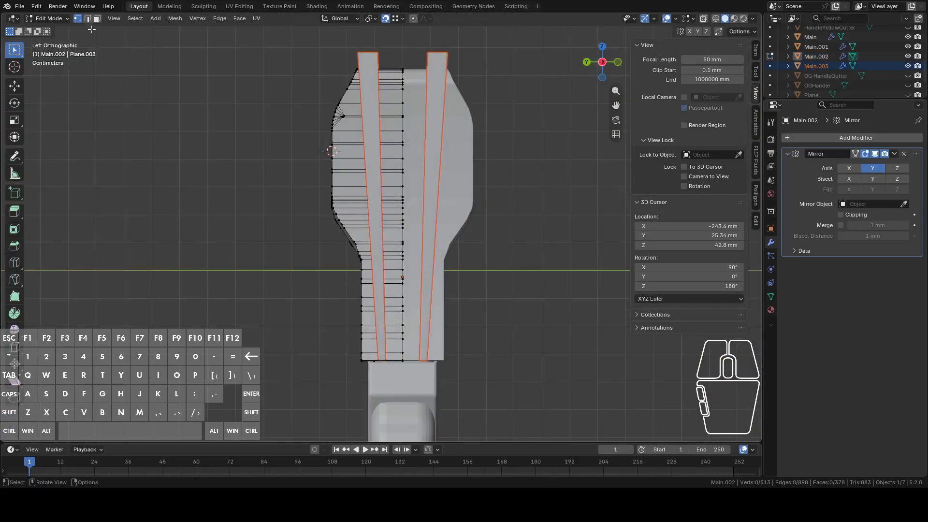
pyautogui.click(181, 18)
pyautogui.click(214, 126)
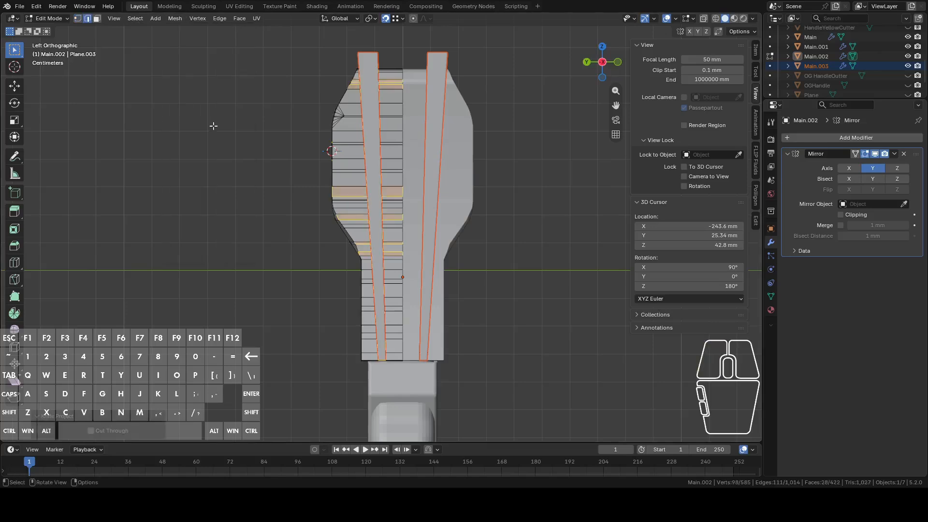
pyautogui.moveTo(265, 265); pyautogui.dragTo(311, 269, button='middle')
pyautogui.moveTo(385, 228); pyautogui.dragTo(414, 233, button='middle')
# Switch to face selection and deselect the projected faces on the stock's uppermost ridge and top surface
pyautogui.press('c')
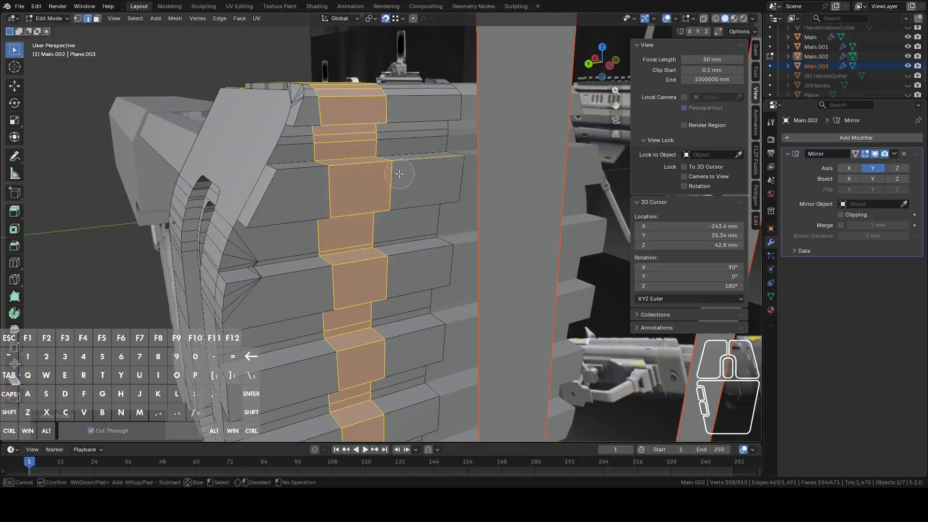
pyautogui.press('Escape')
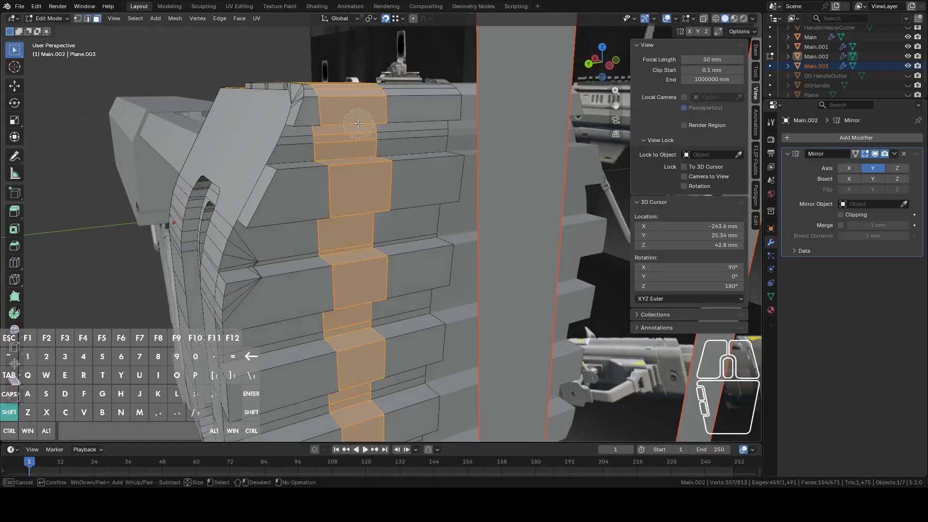
pyautogui.keyDown('shift'); pyautogui.moveTo(361, 127); pyautogui.dragTo(350, 132); pyautogui.keyUp('shift')
pyautogui.keyDown('shift'); pyautogui.moveTo(336, 91); pyautogui.dragTo(336, 86); pyautogui.keyUp('shift')
pyautogui.rightClick(336, 86)
pyautogui.moveTo(336, 86); pyautogui.dragTo(388, 149, button='middle')
pyautogui.press('c')
pyautogui.rightClick(340, 47)
pyautogui.rightClick(375, 105)
pyautogui.press('c')
pyautogui.keyDown('shift'); pyautogui.moveTo(409, 207); pyautogui.dragTo(353, 182); pyautogui.keyUp('shift')
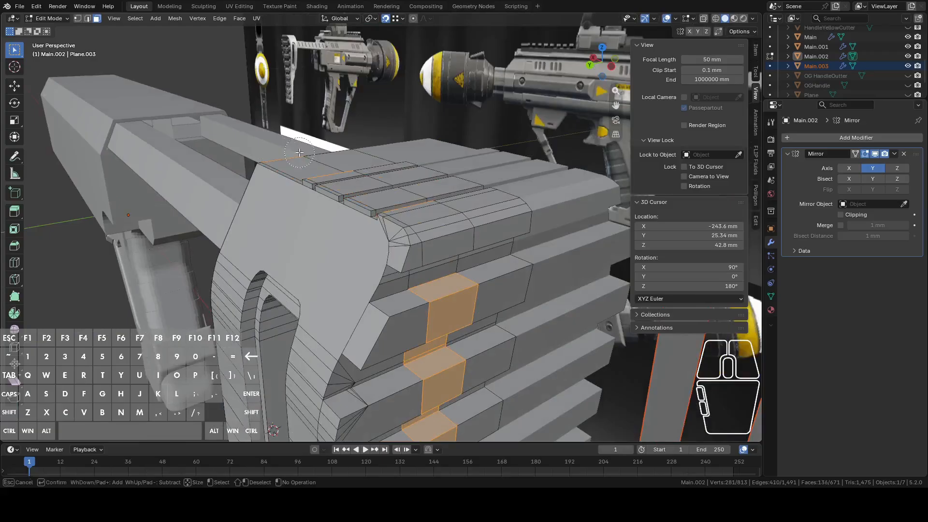
# With X-ray enabled, deselect the remaining projected faces on the stock's top and far side, keeping only the rear ridge strip selected
pyautogui.click(704, 18)
pyautogui.press('c')
pyautogui.keyDown('shift'); pyautogui.moveTo(406, 211); pyautogui.dragTo(280, 188); pyautogui.keyUp('shift')
pyautogui.moveTo(355, 317); pyautogui.dragTo(358, 183, button='middle')
pyautogui.press('c')
pyautogui.scroll(-7, 359, 182)
pyautogui.moveTo(357, 161)
pyautogui.keyDown('shift'); pyautogui.mouseDown()
pyautogui.moveTo(340, 327)
pyautogui.moveTo(361, 412)
pyautogui.mouseUp(); pyautogui.keyUp('shift')
pyautogui.press('Escape')
pyautogui.moveTo(381, 377); pyautogui.dragTo(321, 379, button='middle')
pyautogui.scroll(3, 387, 321)
pyautogui.moveTo(477, 218); pyautogui.dragTo(555, 177, button='middle')
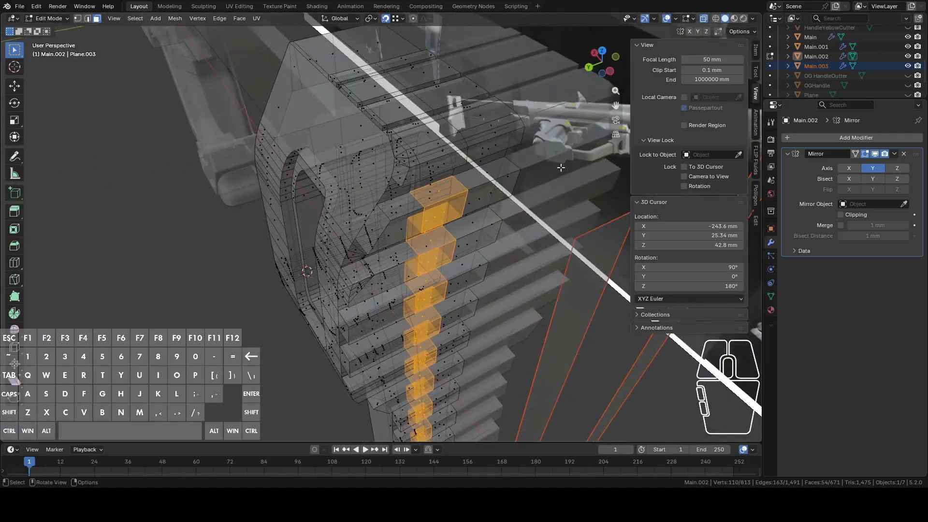
pyautogui.click(703, 19)
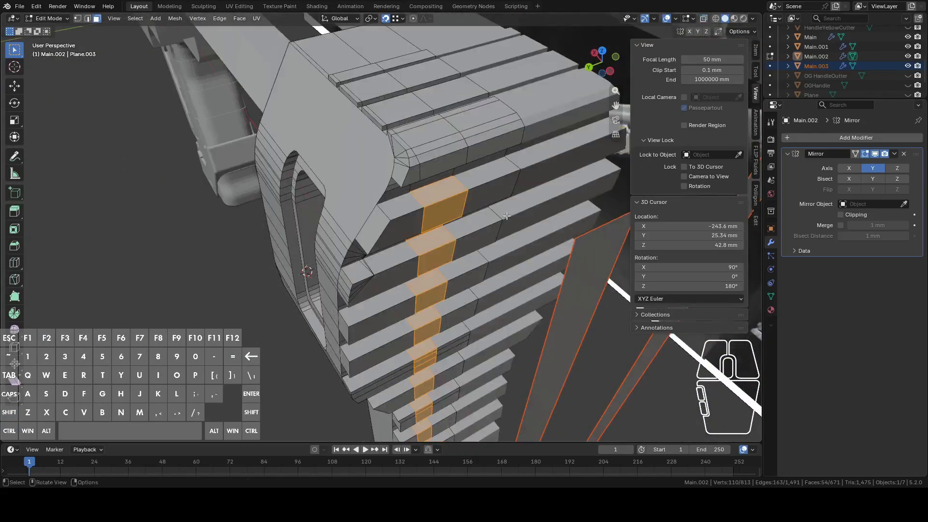
# Add the faces between the projected strip and the centre line to the selection, down all the rear ridges
pyautogui.press('c')
pyautogui.moveTo(497, 192); pyautogui.dragTo(498, 190)
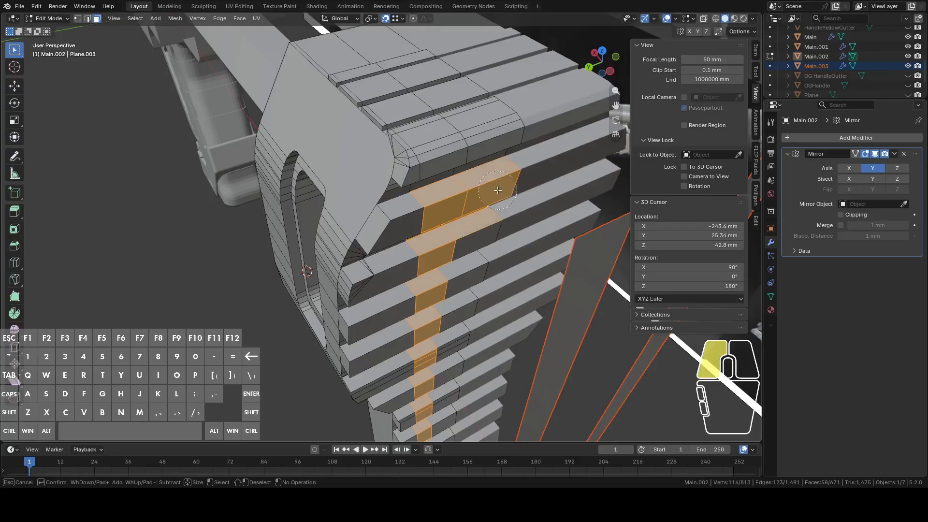
pyautogui.keyDown('shift'); pyautogui.moveTo(475, 375); pyautogui.dragTo(421, 179, button='middle'); pyautogui.keyUp('shift')
pyautogui.press('c')
pyautogui.moveTo(421, 179); pyautogui.dragTo(430, 311)
pyautogui.rightClick(429, 311)
pyautogui.moveTo(429, 332); pyautogui.dragTo(456, 296, button='middle')
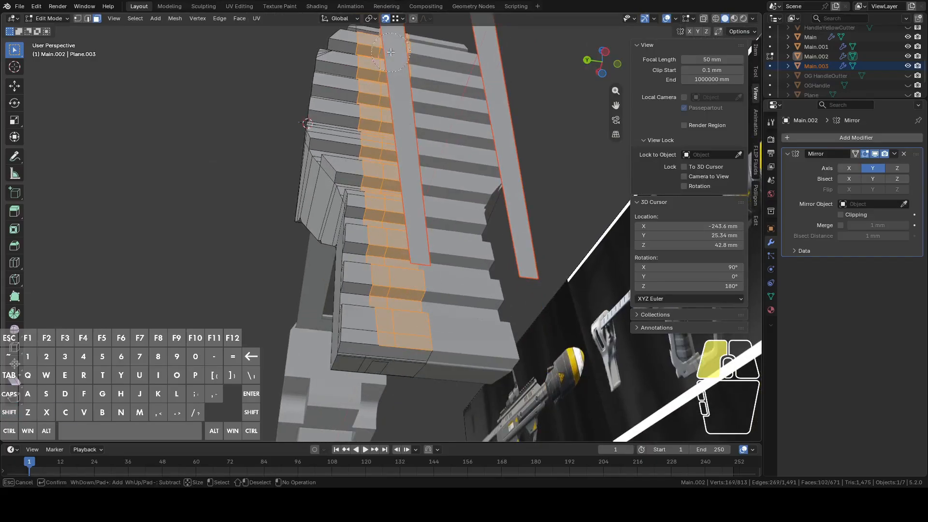
pyautogui.rightClick(393, 36)
# Deselect the strip and inner faces on the uppermost ridge of the stock
pyautogui.moveTo(393, 37)
pyautogui.mouseDown(button='middle')
pyautogui.moveTo(428, 307)
pyautogui.moveTo(357, 208)
pyautogui.mouseUp(button='middle')
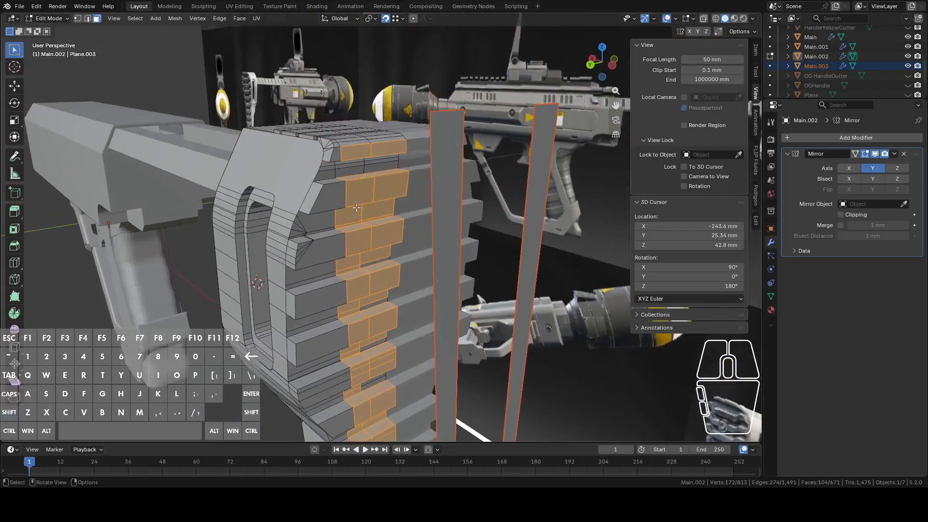
pyautogui.keyDown('shift'); pyautogui.click(369, 142); pyautogui.keyUp('shift')
pyautogui.rightClick(385, 145)
pyautogui.moveTo(388, 145); pyautogui.dragTo(380, 95, button='middle')
pyautogui.press('c')
pyautogui.keyDown('shift'); pyautogui.click(377, 172); pyautogui.keyUp('shift')
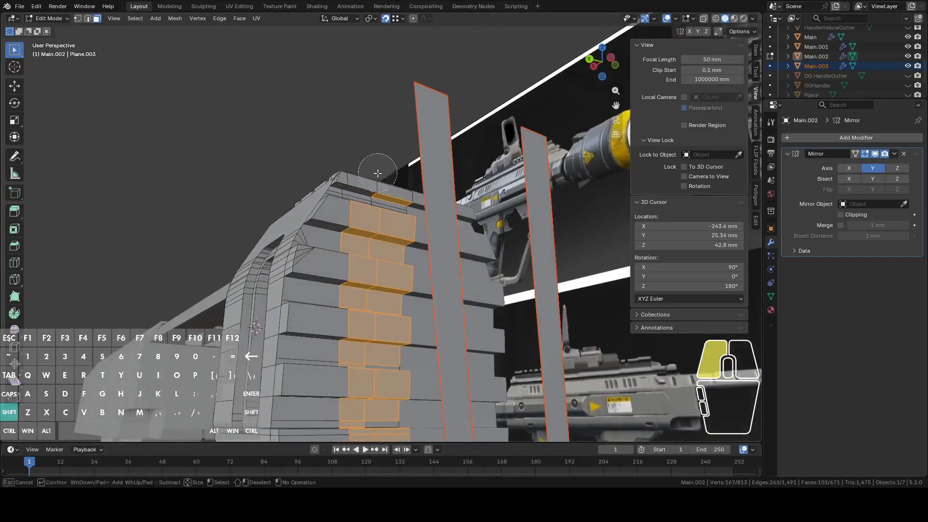
pyautogui.rightClick(376, 175)
# Add the missed inner faces between the lower ridges to the tread selection
pyautogui.moveTo(375, 175)
pyautogui.mouseDown(button='middle')
pyautogui.moveTo(392, 247)
pyautogui.moveTo(407, 136)
pyautogui.mouseUp(button='middle')
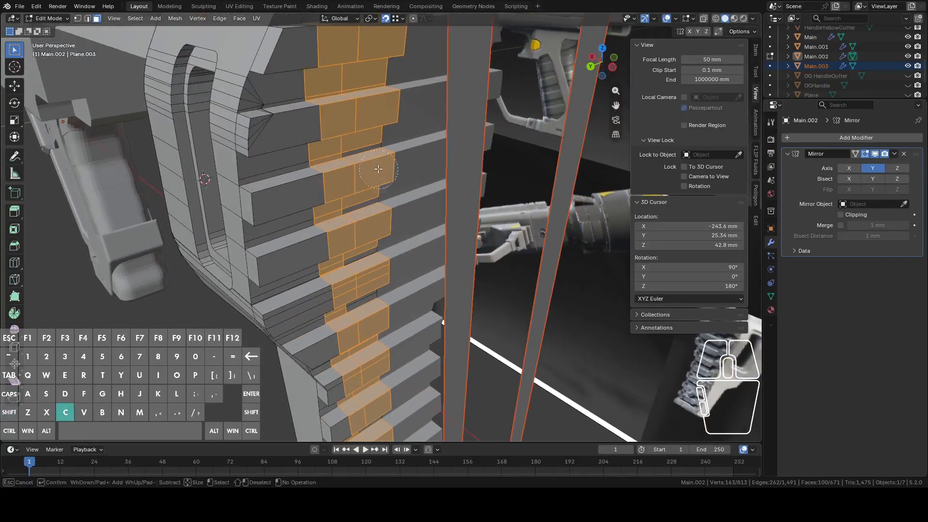
pyautogui.rightClick(380, 306)
pyautogui.moveTo(380, 306)
pyautogui.mouseDown(button='middle')
pyautogui.moveTo(421, 210)
pyautogui.moveTo(389, 250)
pyautogui.mouseUp(button='middle')
pyautogui.press('c')
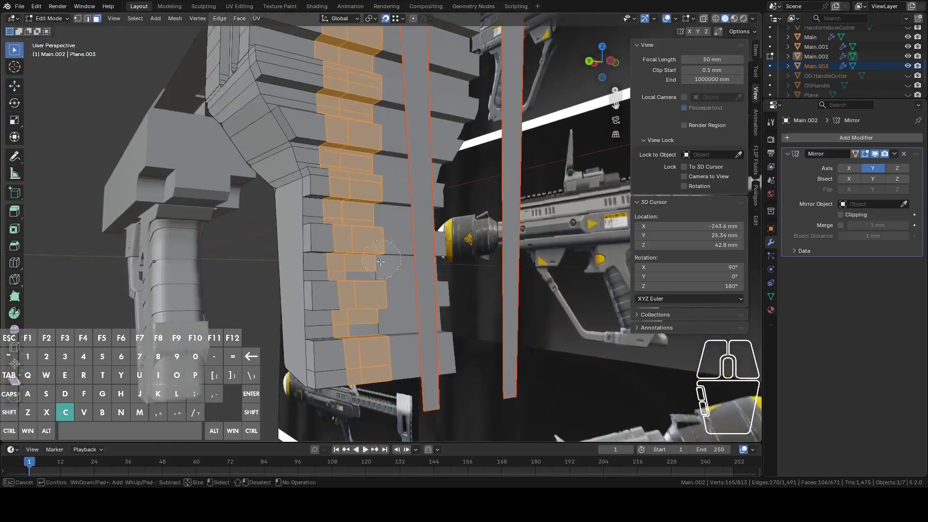
# Deselect the faces on the lowest ridge and in the recess directly above it
pyautogui.keyDown('shift'); pyautogui.moveTo(394, 342); pyautogui.dragTo(343, 317, button='middle'); pyautogui.keyUp('shift')
pyautogui.keyDown('shift'); pyautogui.click(361, 334); pyautogui.keyUp('shift')
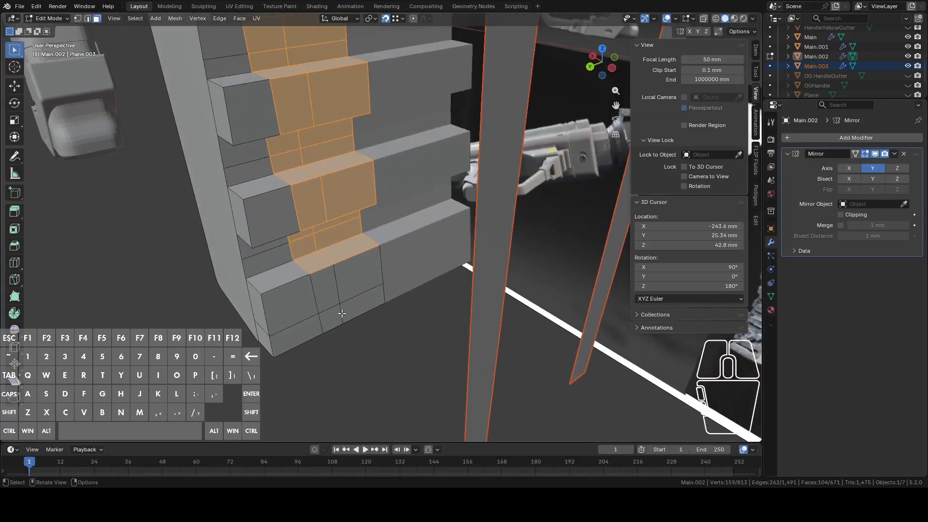
pyautogui.keyDown('shift'); pyautogui.moveTo(319, 282); pyautogui.dragTo(339, 274); pyautogui.keyUp('shift')
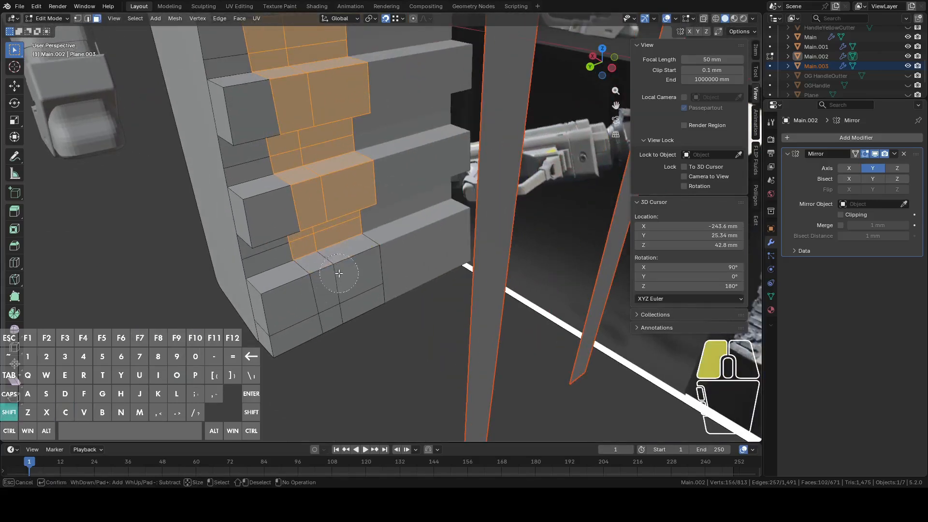
pyautogui.moveTo(347, 275); pyautogui.dragTo(382, 209, button='middle')
pyautogui.keyDown('shift'); pyautogui.moveTo(341, 270); pyautogui.dragTo(367, 282); pyautogui.keyUp('shift')
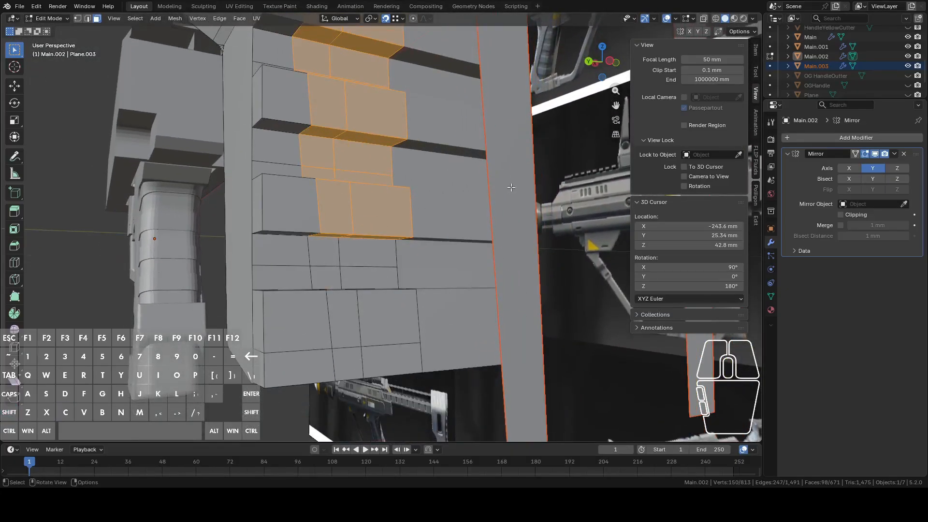
pyautogui.press('g')
pyautogui.press('z')
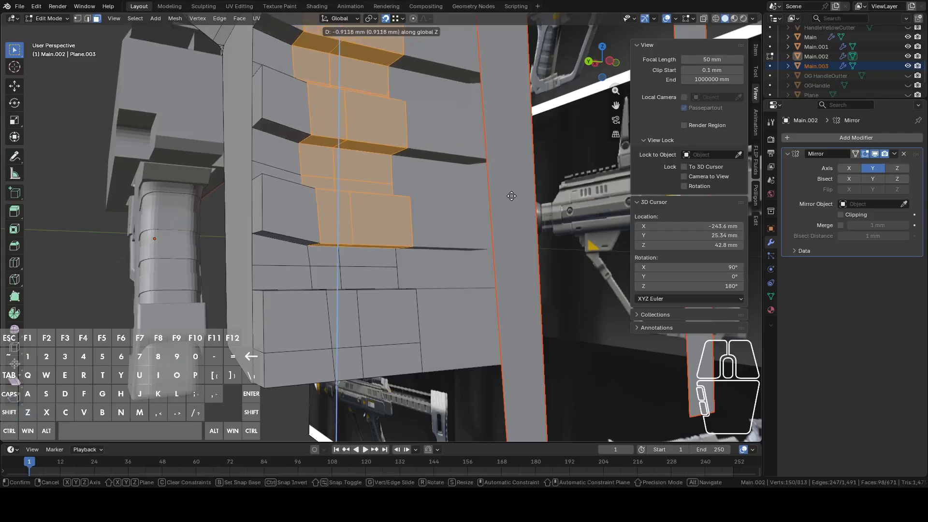
pyautogui.rightClick(502, 206)
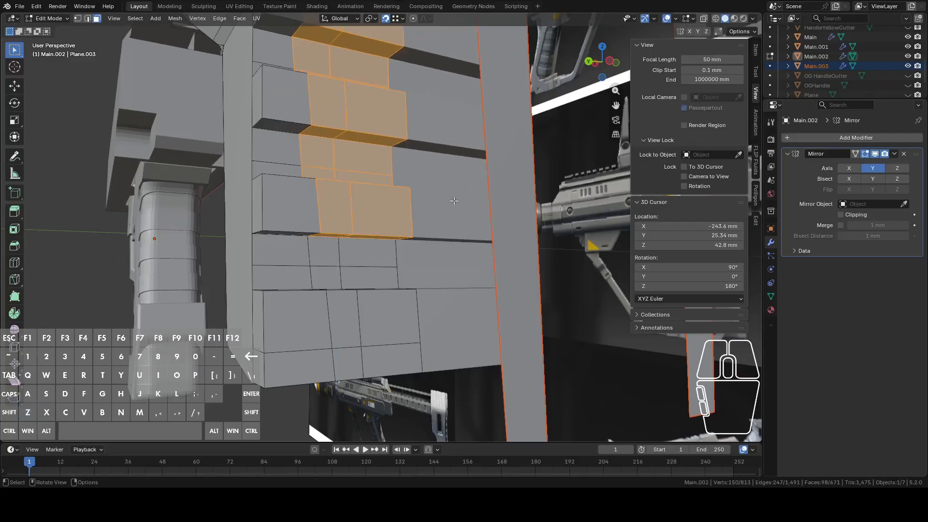
# Hide the strip object Main.003 in the left orthographic view and return to editing the Main.002 mesh
pyautogui.moveTo(454, 201); pyautogui.dragTo(424, 208, button='middle')
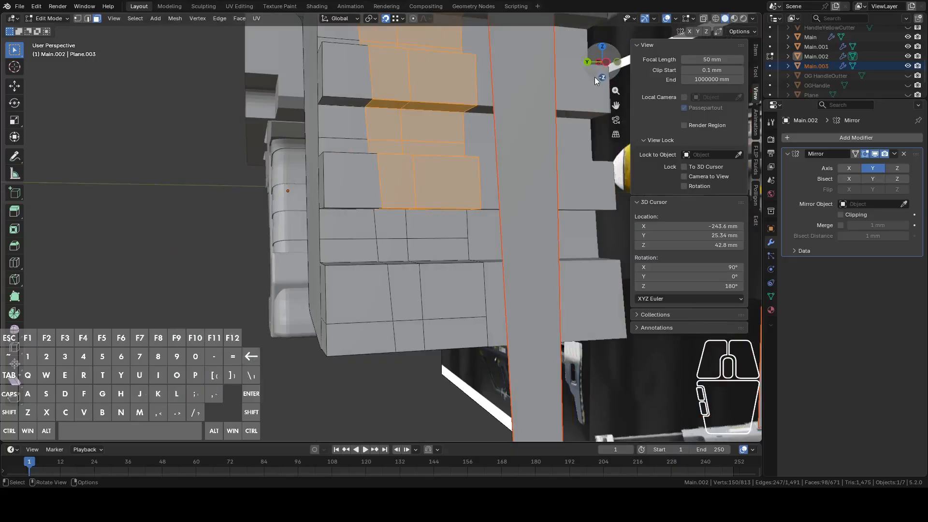
pyautogui.click(605, 62)
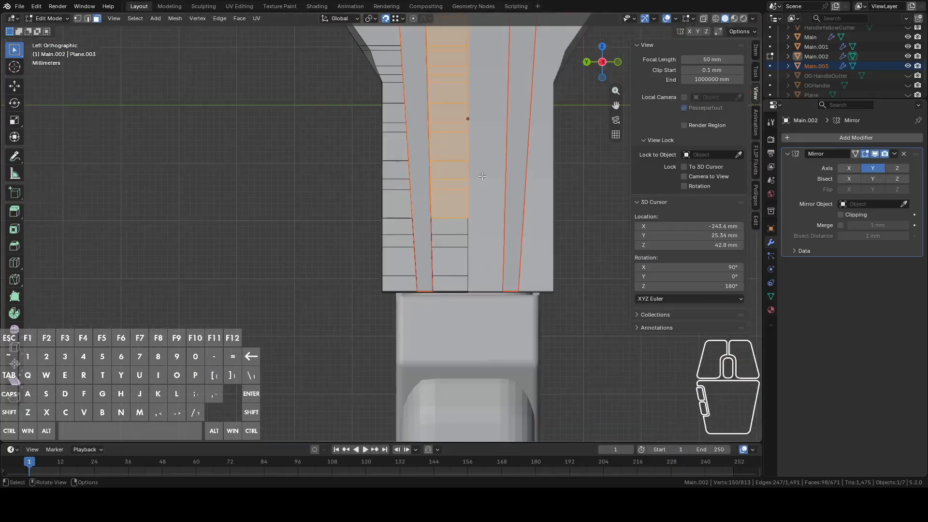
pyautogui.press('Tab')
pyautogui.press('h')
pyautogui.click(480, 164)
pyautogui.press('Tab')
pyautogui.scroll(3, 442, 308)
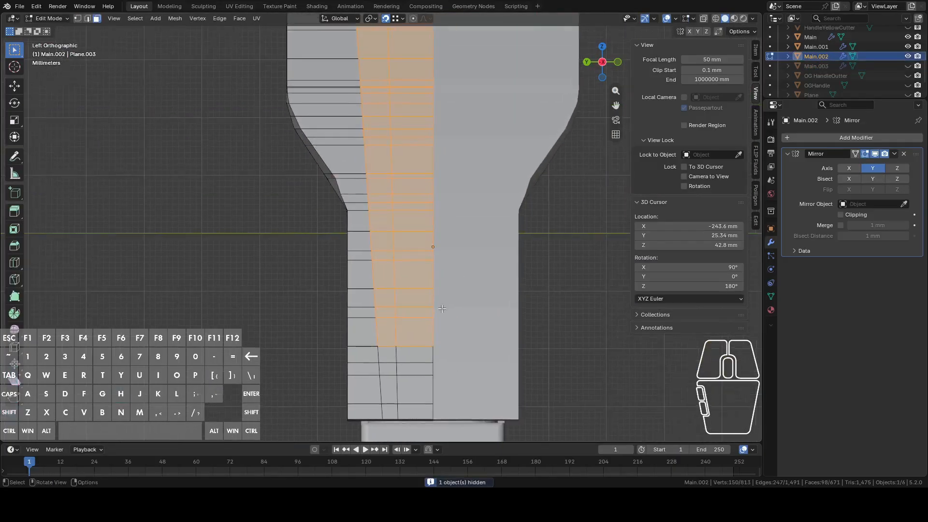
# With X-ray and vertex selection, deselect the vertices along the strip's outer edge, keeping the inner tread vertices selected
pyautogui.click(703, 19)
pyautogui.scroll(-2, 356, 315)
pyautogui.keyDown('shift'); pyautogui.moveTo(362, 320); pyautogui.dragTo(366, 311); pyautogui.keyUp('shift')
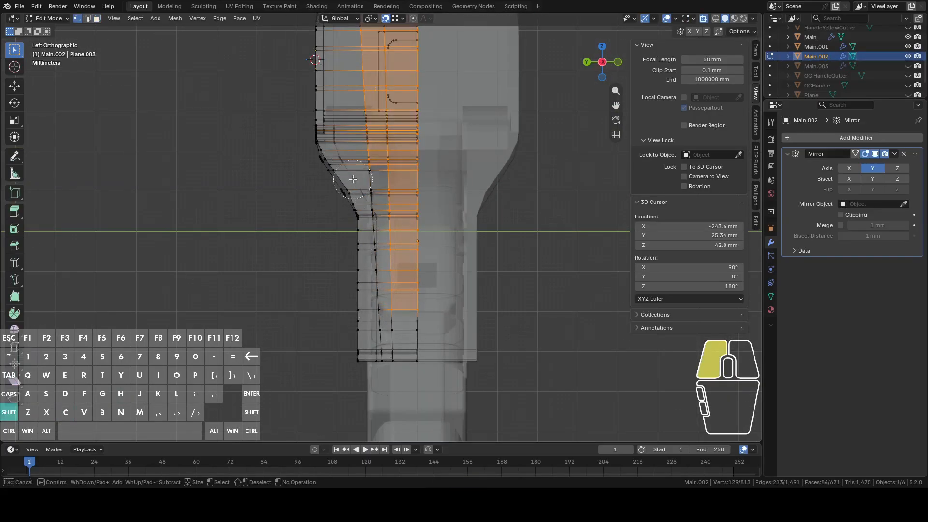
pyautogui.keyDown('shift'); pyautogui.moveTo(351, 138); pyautogui.dragTo(352, 93); pyautogui.keyUp('shift')
pyautogui.keyDown('shift'); pyautogui.moveTo(349, 92); pyautogui.dragTo(340, 180, button='middle'); pyautogui.keyUp('shift')
pyautogui.moveTo(341, 165)
pyautogui.keyDown('shift'); pyautogui.mouseDown()
pyautogui.moveTo(347, 138)
pyautogui.moveTo(336, 70)
pyautogui.mouseUp(); pyautogui.keyUp('shift')
pyautogui.rightClick(346, 206)
# Move the selected inner tread section down along the global Z axis to form slanted steps in the ridges
pyautogui.keyDown('shift'); pyautogui.moveTo(346, 207); pyautogui.dragTo(208, 116, button='middle'); pyautogui.keyUp('shift')
pyautogui.moveTo(208, 116); pyautogui.dragTo(339, 109, button='middle')
pyautogui.scroll(6, 421, 279)
pyautogui.press('g')
pyautogui.press('z')
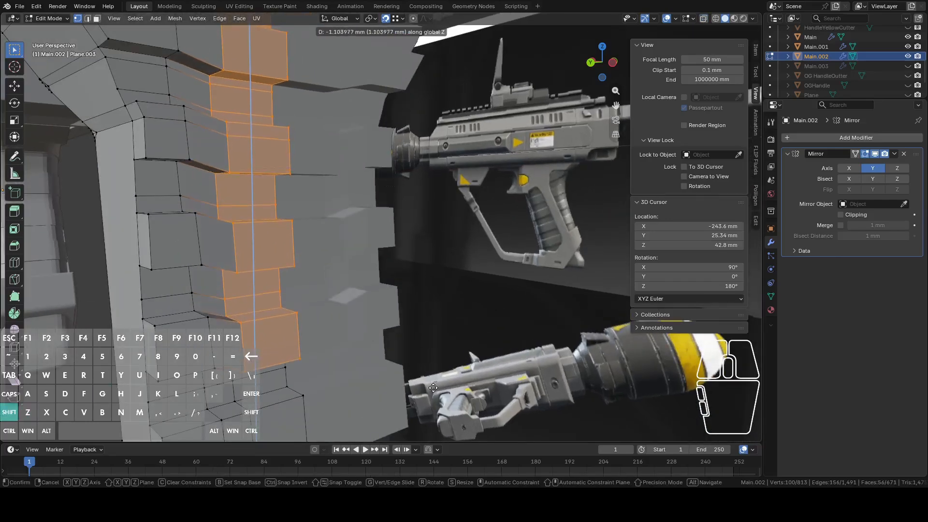
pyautogui.click(431, 39)
pyautogui.scroll(-7, 426, 44)
# Check the slanted ridges in Object Mode and nudge the inner tread section down about 0.08 mm along global Z
pyautogui.press('Tab')
pyautogui.moveTo(398, 79); pyautogui.dragTo(434, 205, button='middle')
pyautogui.scroll(3, 410, 226)
pyautogui.press('Tab')
pyautogui.press('g')
pyautogui.press('z')
pyautogui.press('shift')
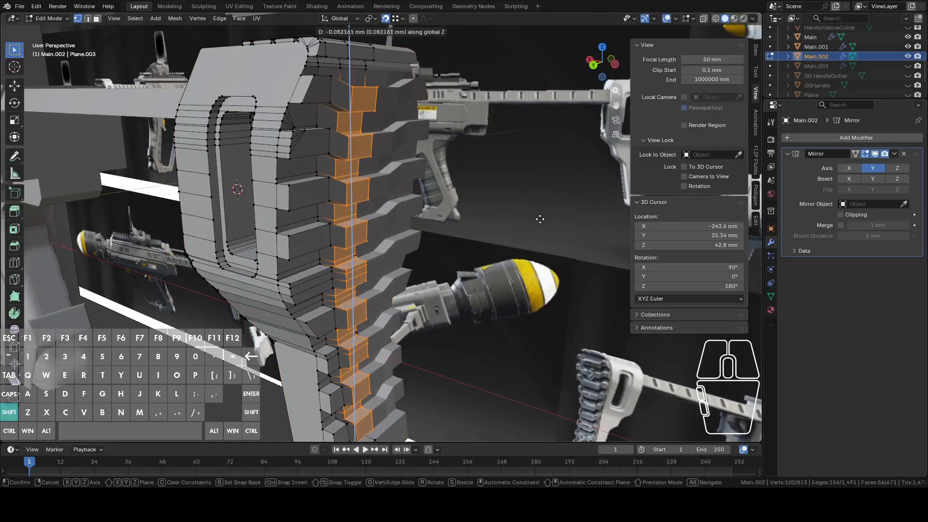
pyautogui.click(539, 219)
# Compare the stock's stepped tread with the reference in the back view, and inspect the selected tread section in Edit Mode
pyautogui.press('Tab')
pyautogui.moveTo(523, 217); pyautogui.dragTo(581, 111, button='middle')
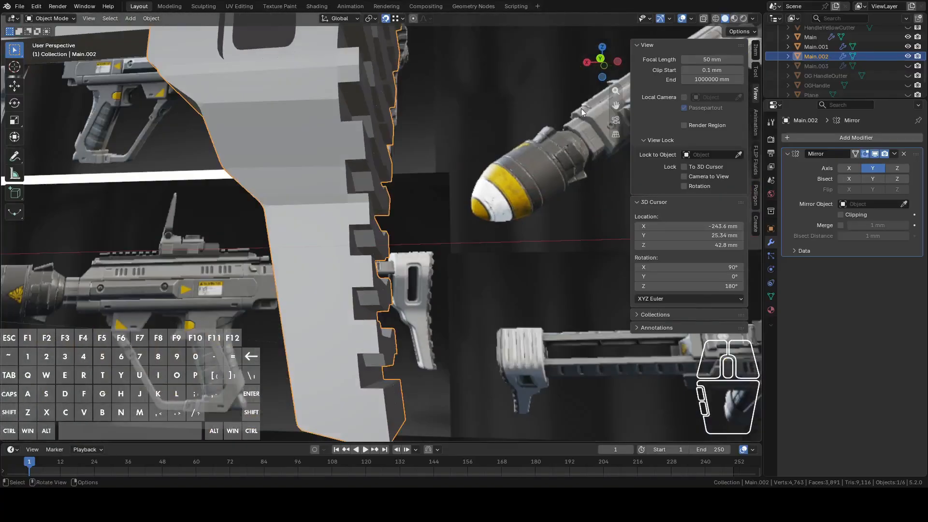
pyautogui.click(600, 60)
pyautogui.scroll(-5, 465, 213)
pyautogui.scroll(6, 466, 214)
pyautogui.scroll(1, 467, 217)
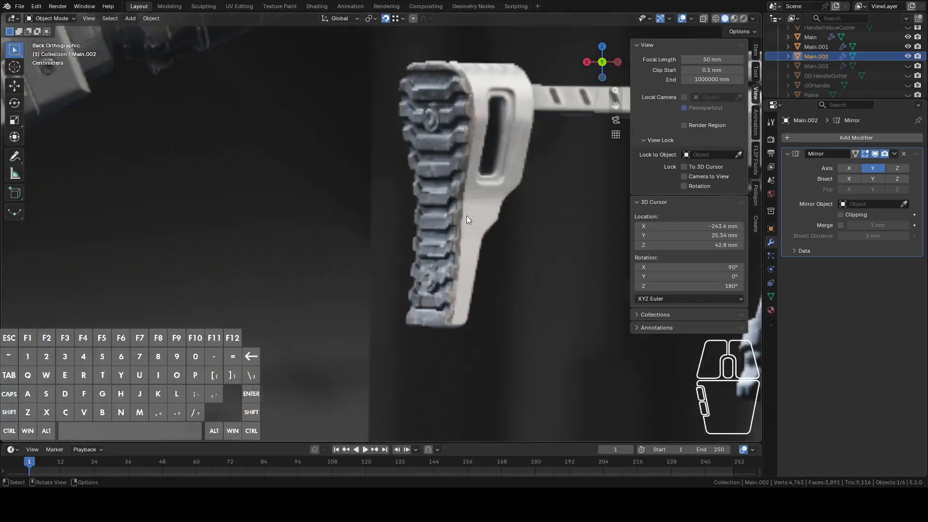
pyautogui.keyDown('shift'); pyautogui.moveTo(436, 151); pyautogui.dragTo(427, 273, button='middle'); pyautogui.keyUp('shift')
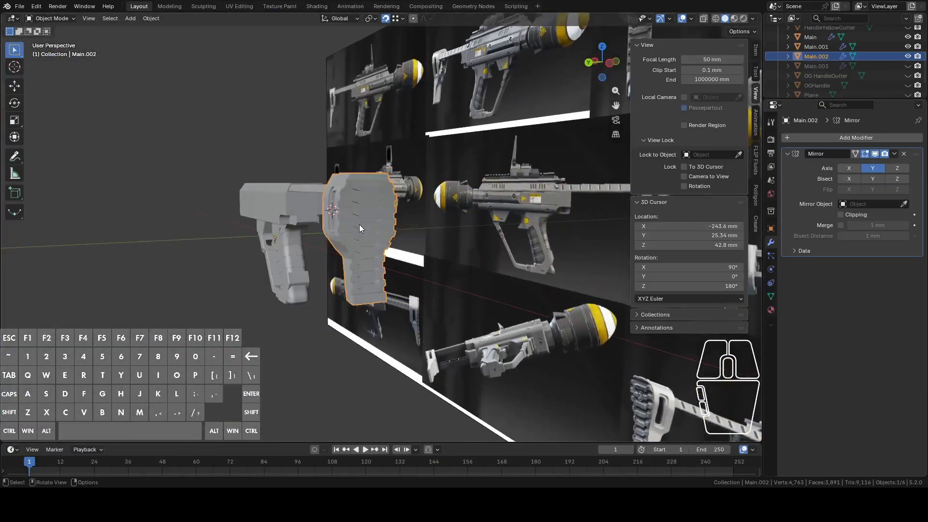
pyautogui.moveTo(359, 224); pyautogui.dragTo(419, 157, button='middle')
pyautogui.press('Tab')
pyautogui.moveTo(396, 219); pyautogui.dragTo(473, 139, button='middle')
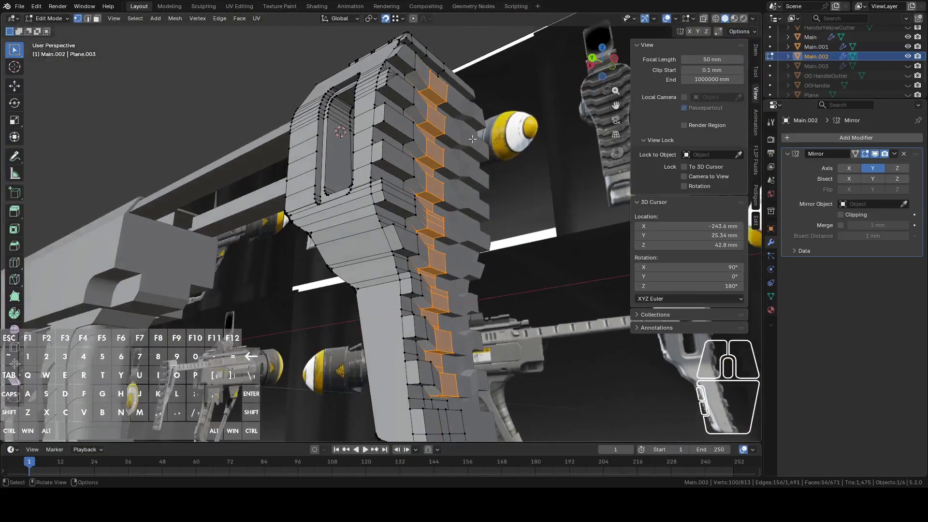
# Examine the stock's tread in Object Mode and the reference tread's small ring details in the front and back views
pyautogui.click(593, 59)
pyautogui.press('Tab')
pyautogui.keyDown('shift'); pyautogui.moveTo(561, 236); pyautogui.dragTo(492, 188, button='middle'); pyautogui.keyUp('shift')
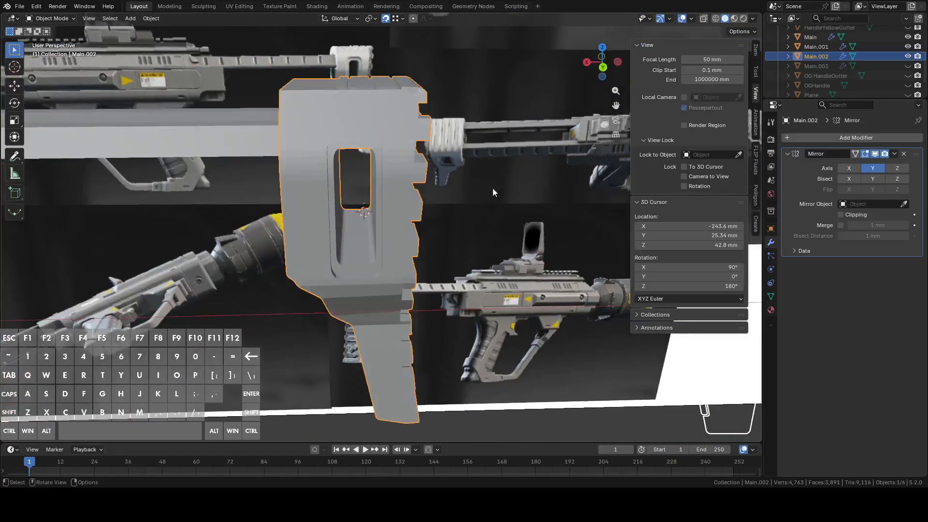
pyautogui.click(605, 62)
pyautogui.scroll(-5, 572, 117)
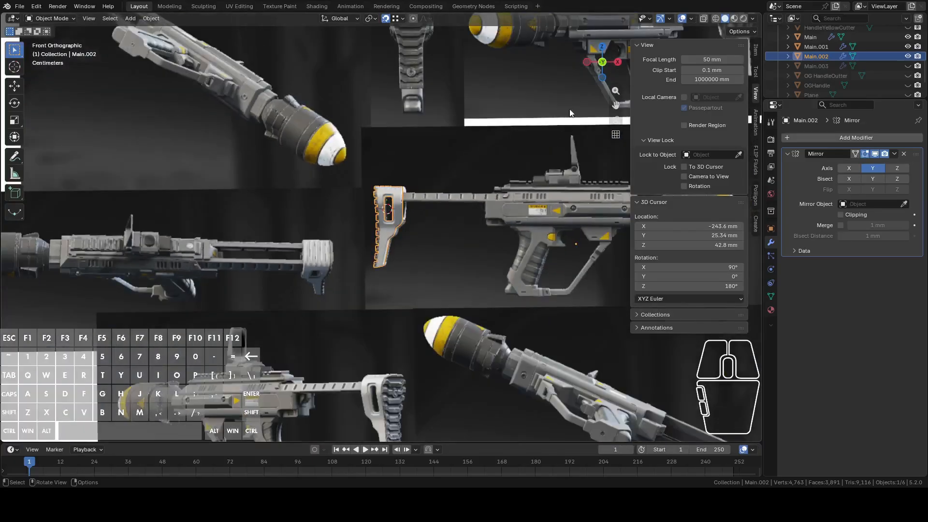
pyautogui.click(601, 64)
pyautogui.scroll(6, 443, 266)
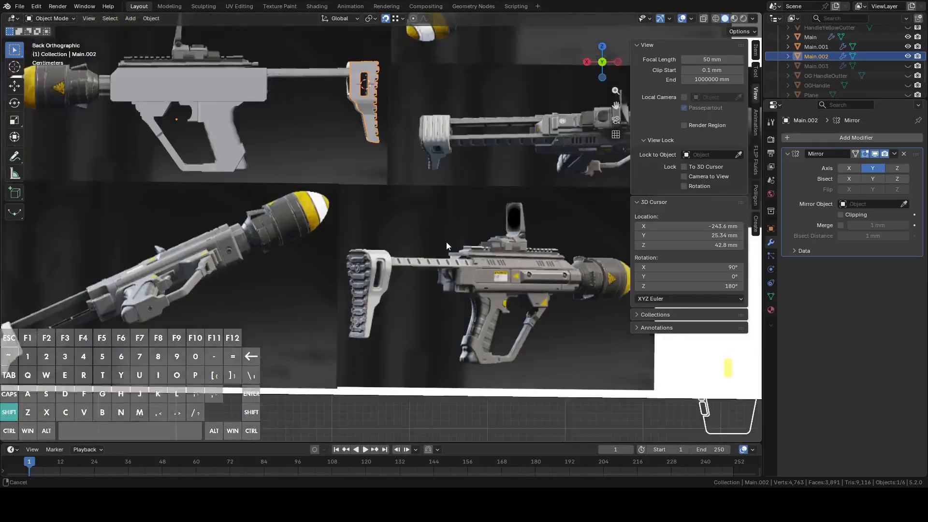
pyautogui.scroll(3, 432, 244)
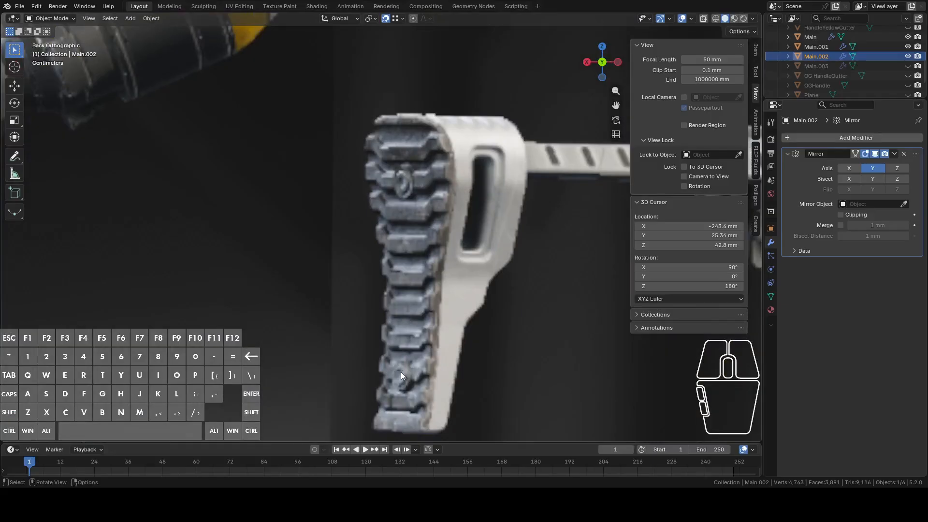
pyautogui.scroll(-5, 411, 346)
pyautogui.keyDown('shift'); pyautogui.moveTo(414, 340); pyautogui.dragTo(397, 251, button='middle'); pyautogui.keyUp('shift')
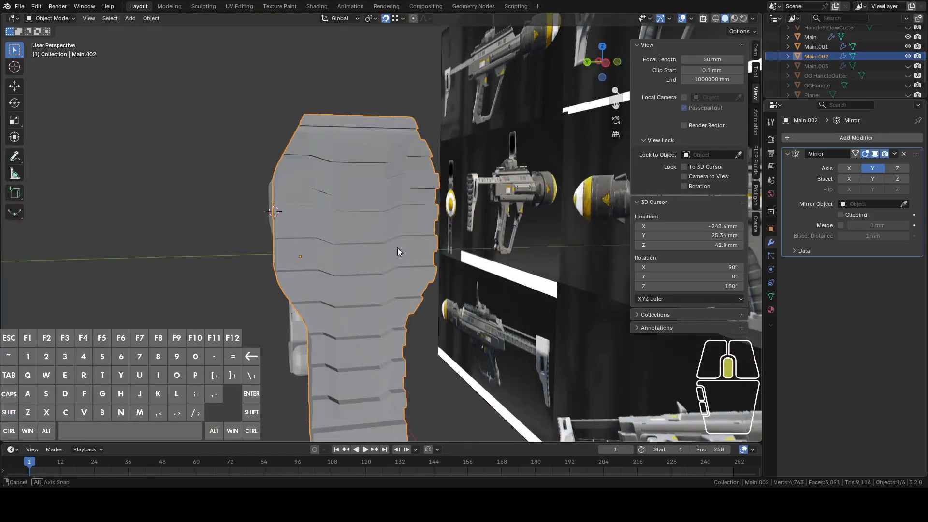
# Select the centre-line vertex on the upper tread ridge in Edit Mode and snap the 3D cursor to it
pyautogui.press('Tab')
pyautogui.moveTo(372, 219); pyautogui.dragTo(371, 215, button='middle')
pyautogui.click(342, 162)
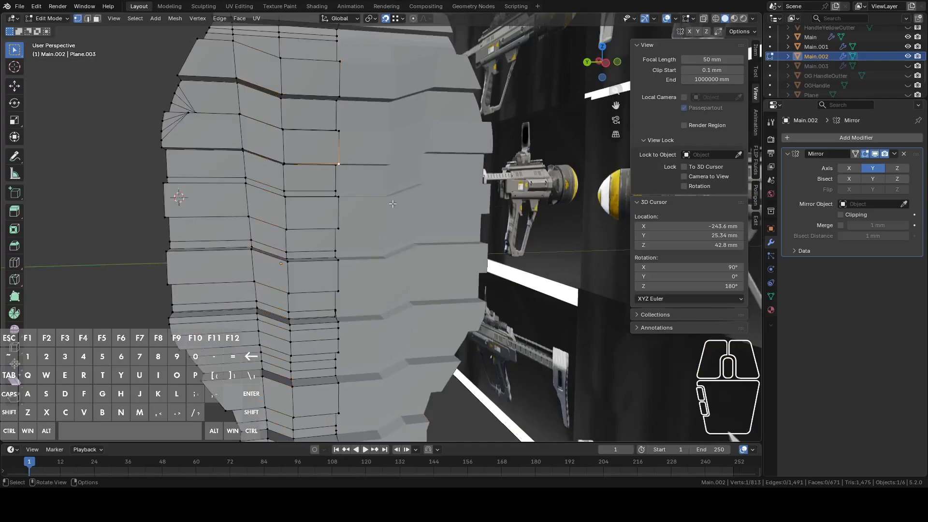
pyautogui.press('F3')
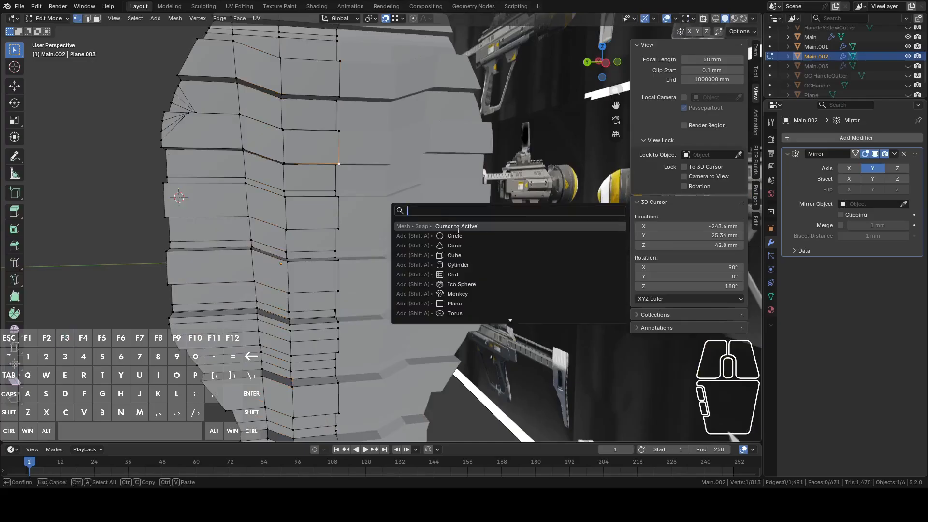
pyautogui.click(458, 227)
# Add a mesh circle at the 3D cursor with 32 vertices and a radius of 10 mm
pyautogui.hotkey('shift', 'a')
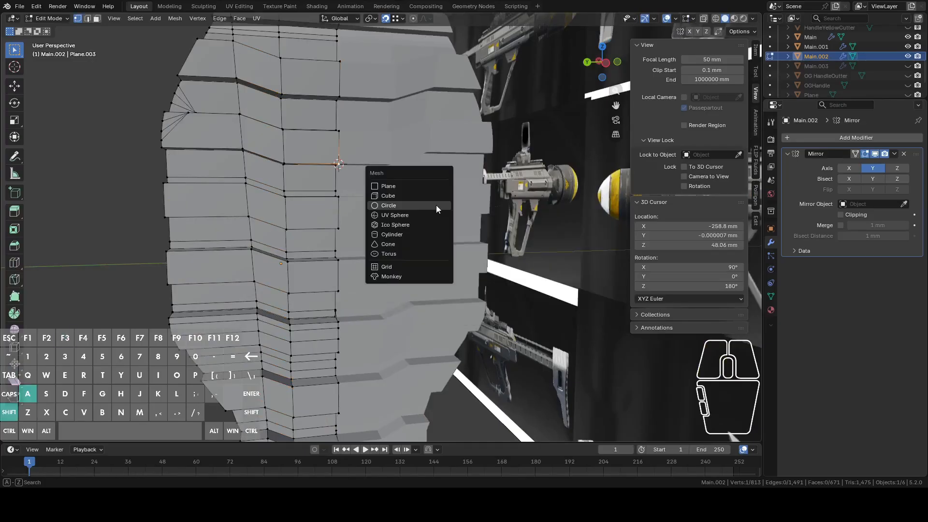
pyautogui.click(425, 201)
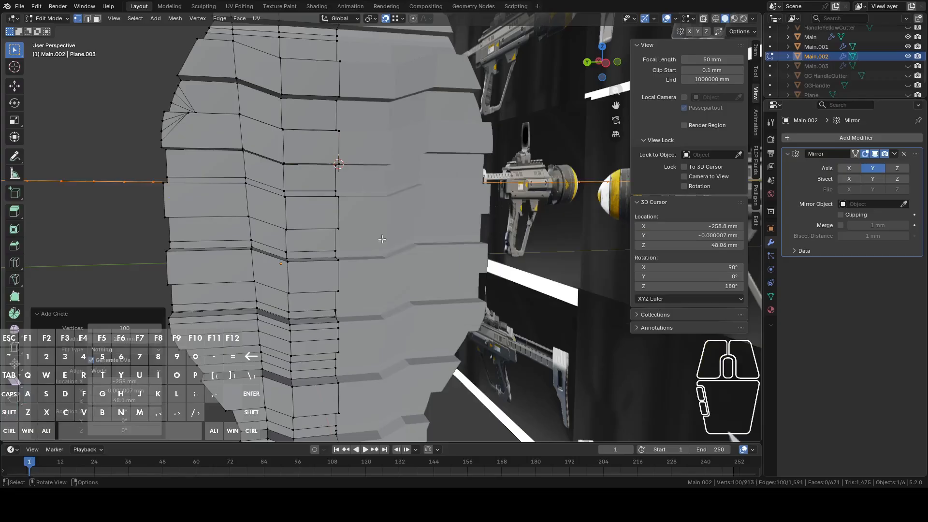
pyautogui.scroll(-5, 269, 253)
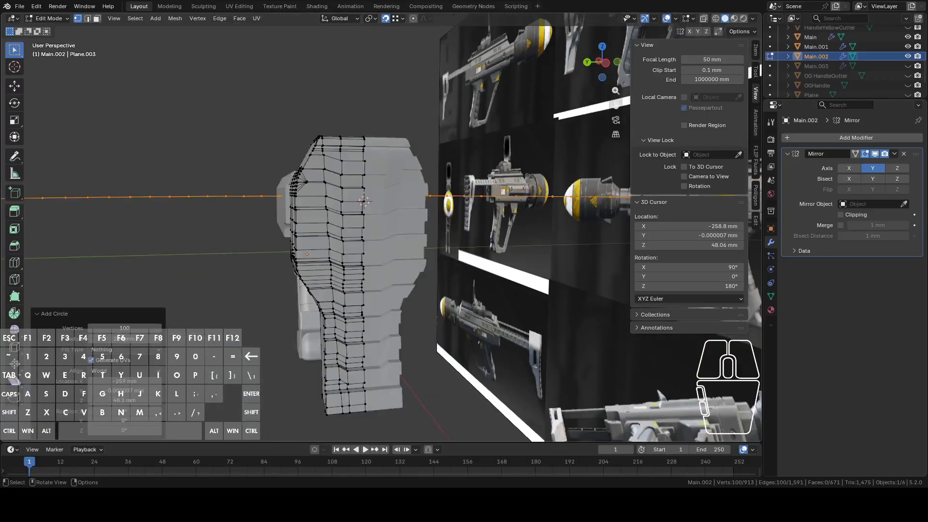
pyautogui.click(125, 328)
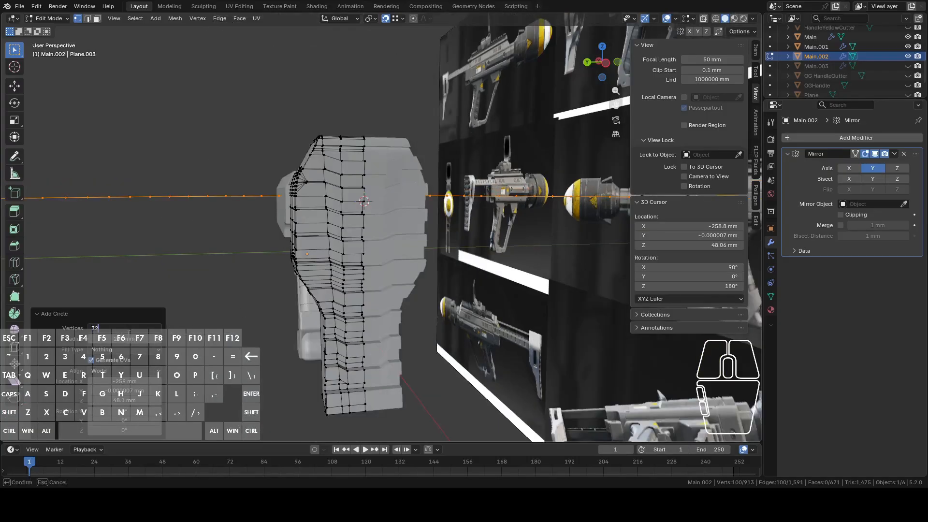
pyautogui.write('32')
pyautogui.press('Return')
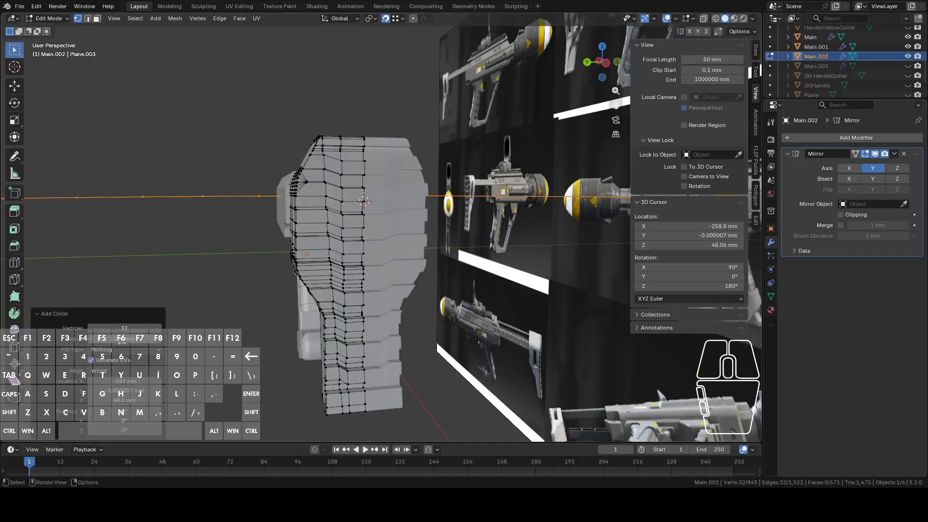
pyautogui.write('10')
pyautogui.press('Return')
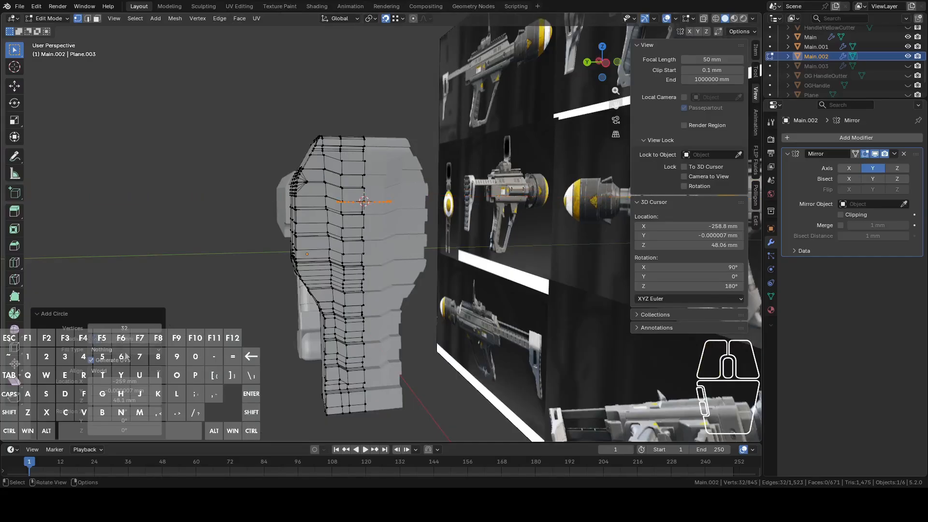
# Rotate the circle -90° about global Y and move it about 17 mm along negative X, clear of the tread
pyautogui.moveTo(406, 197); pyautogui.dragTo(485, 208, button='middle')
pyautogui.press('r')
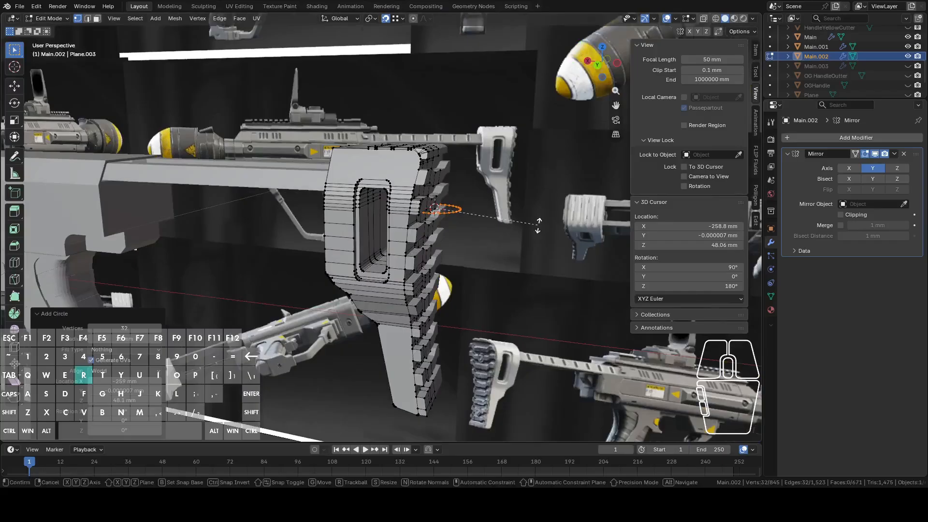
pyautogui.press('x')
pyautogui.press('y')
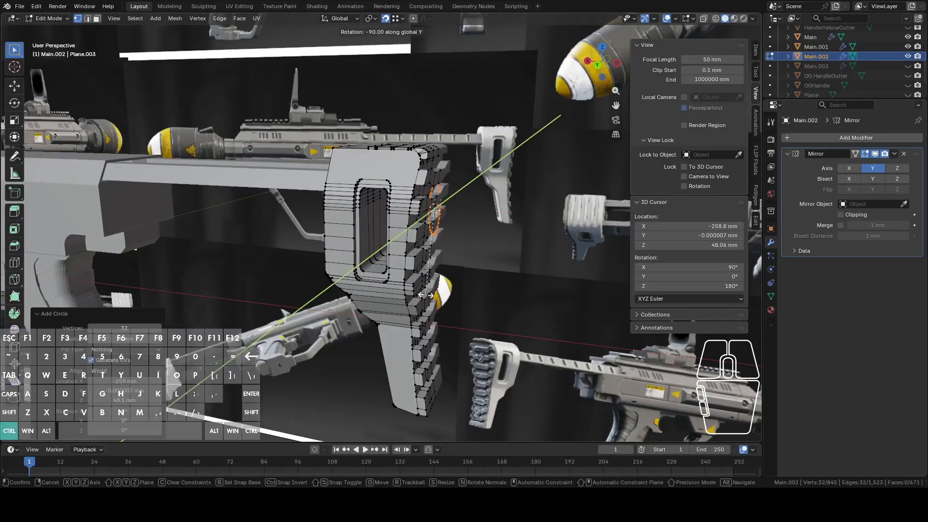
pyautogui.click(426, 295)
pyautogui.press('g')
pyautogui.press('y')
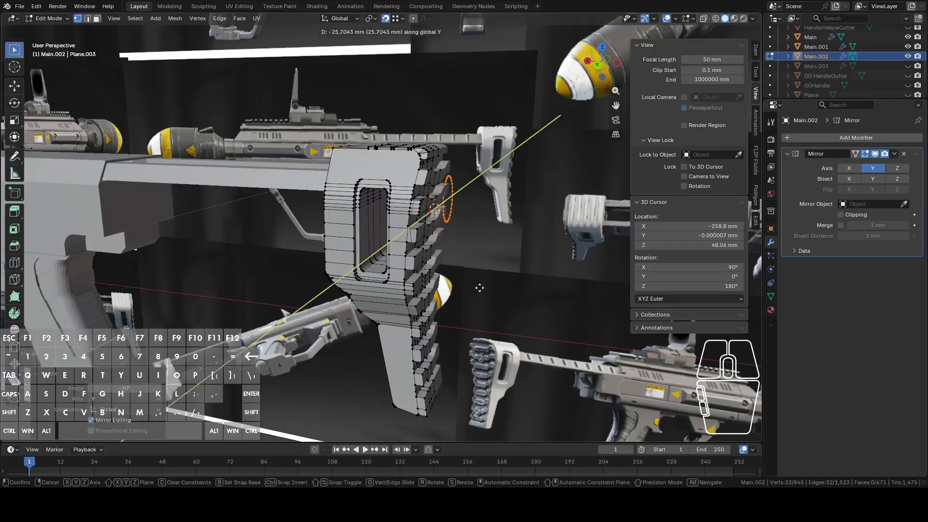
pyautogui.click(489, 289)
# Separate the circle from the stock mesh into its own object and select it in Object Mode
pyautogui.press('p')
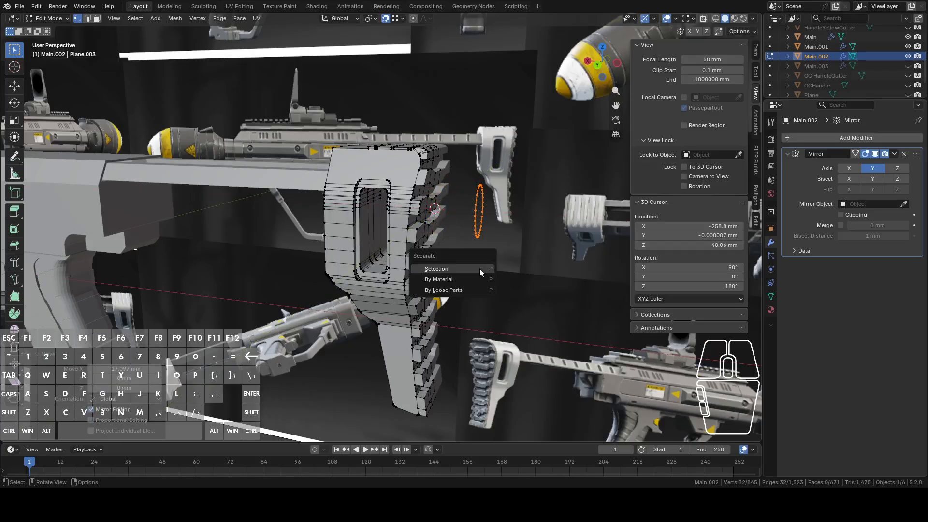
pyautogui.click(479, 268)
pyautogui.moveTo(479, 269); pyautogui.dragTo(452, 251, button='middle')
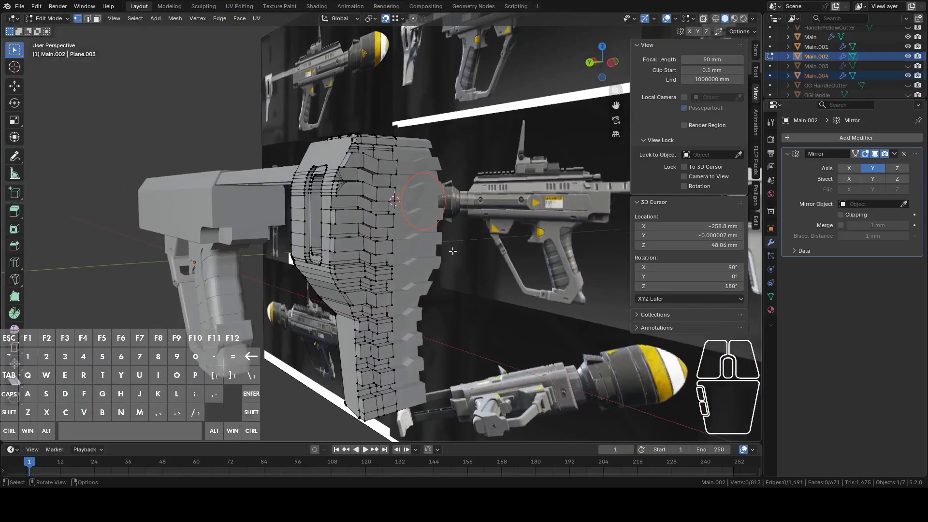
pyautogui.press('Tab')
pyautogui.click(444, 199)
pyautogui.moveTo(444, 199); pyautogui.dragTo(582, 143, button='middle')
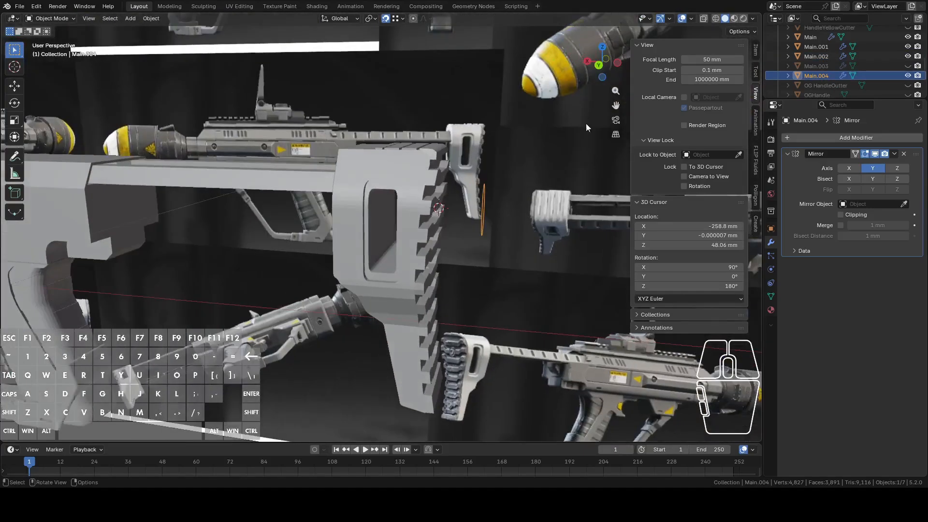
# Examine the ring on the reference tread in the back view and check the circle against the stock with X-ray
pyautogui.moveTo(602, 62); pyautogui.dragTo(475, 167)
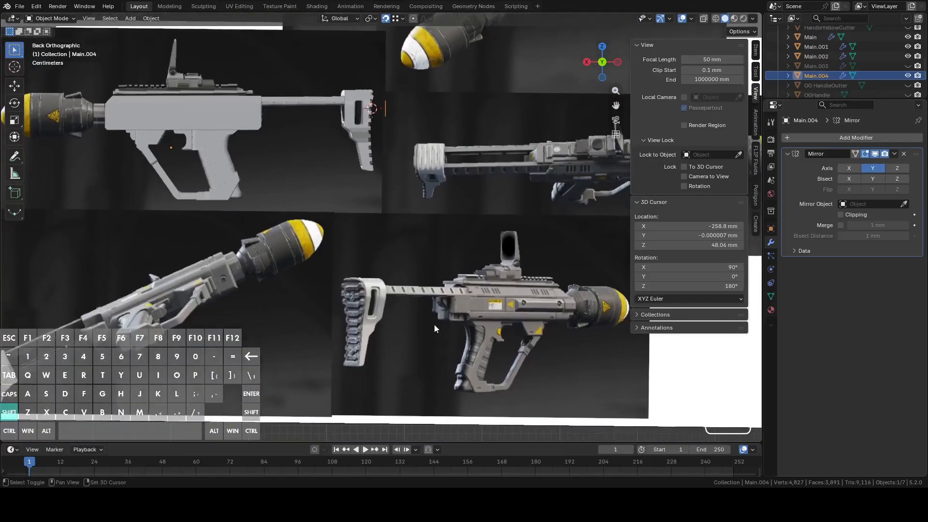
pyautogui.scroll(8, 486, 290)
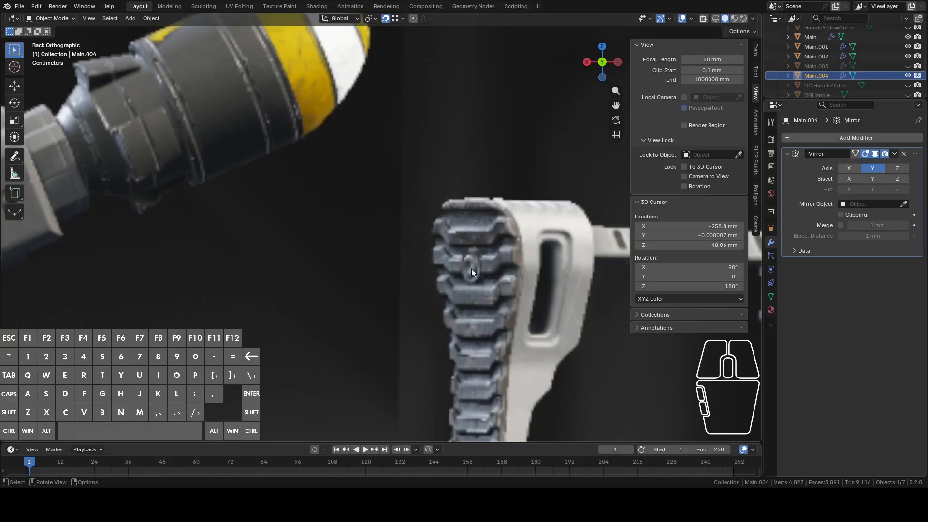
pyautogui.moveTo(483, 250); pyautogui.dragTo(532, 241, button='middle')
pyautogui.click(610, 63)
pyautogui.moveTo(598, 83); pyautogui.dragTo(668, 94, button='middle')
pyautogui.click(706, 22)
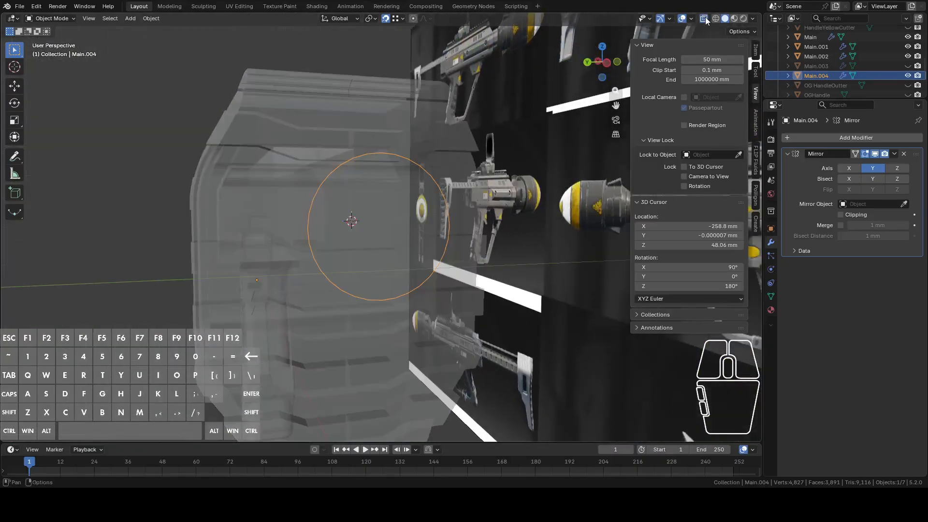
pyautogui.click(706, 21)
# Move the circle about 15.5 mm along global X back toward the stock's tread
pyautogui.moveTo(523, 132); pyautogui.dragTo(592, 142, button='middle')
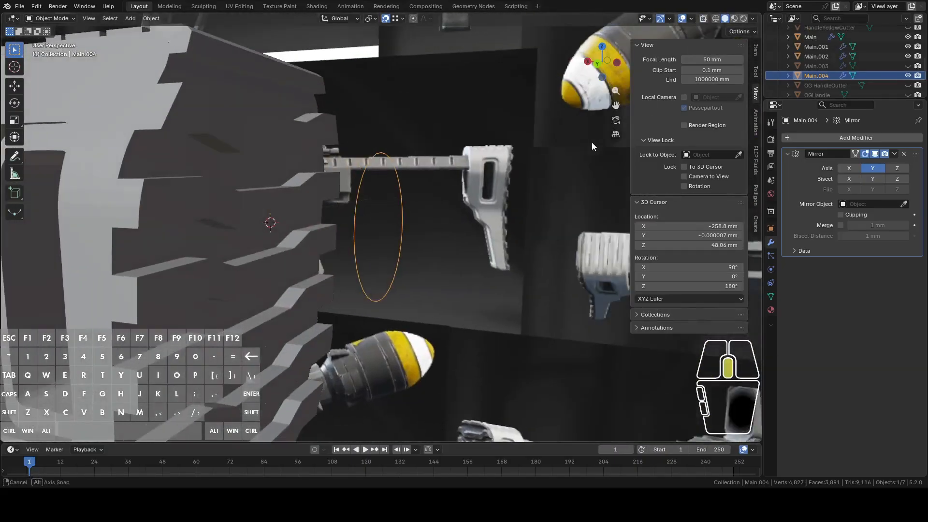
pyautogui.press('g')
pyautogui.press('y')
pyautogui.press('x')
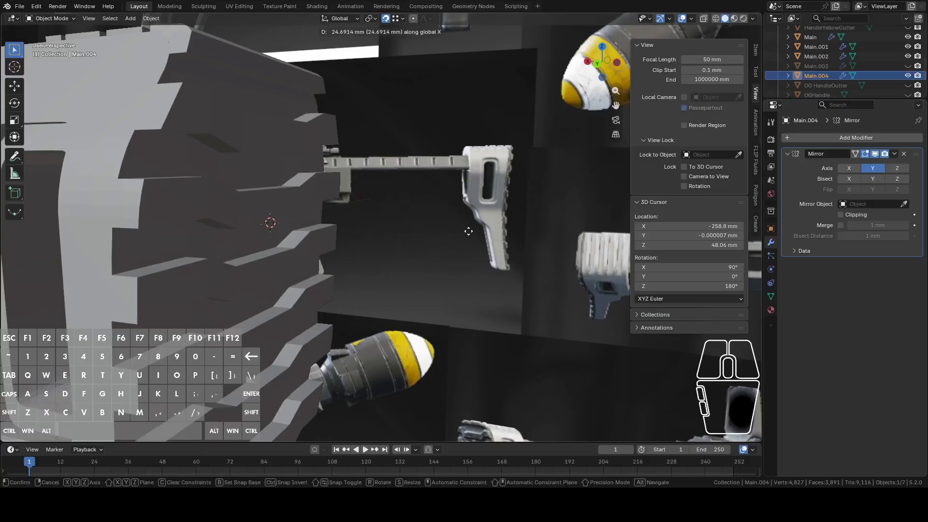
pyautogui.click(481, 231)
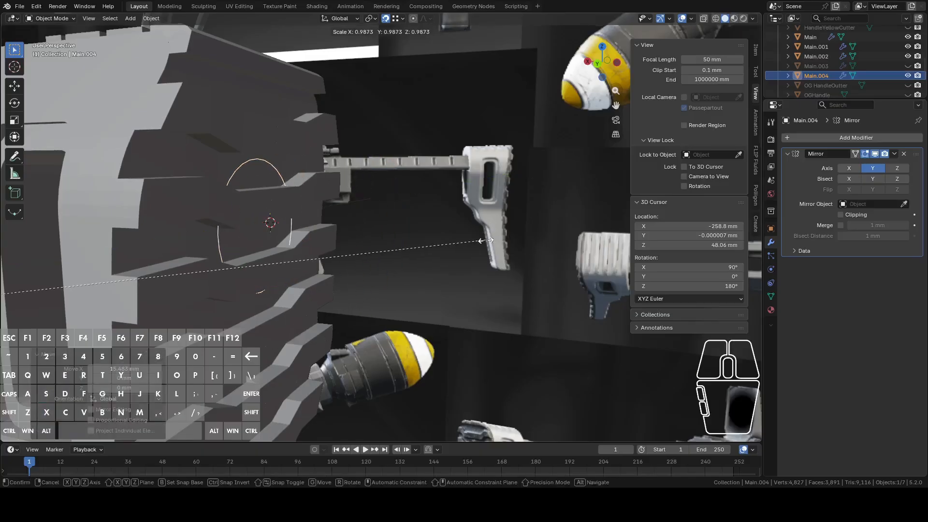
# Set the circle object's origin to its geometry
pyautogui.click(371, 19)
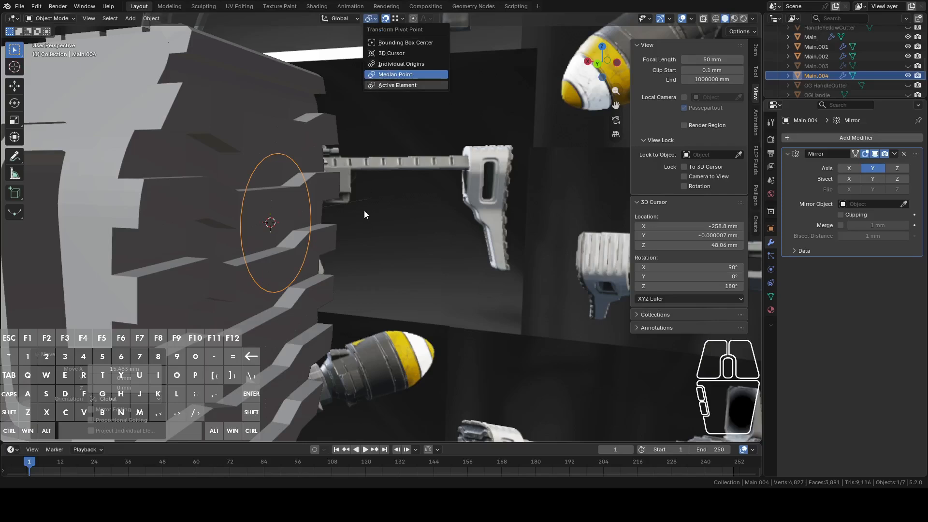
pyautogui.rightClick(355, 227)
pyautogui.moveTo(332, 263)
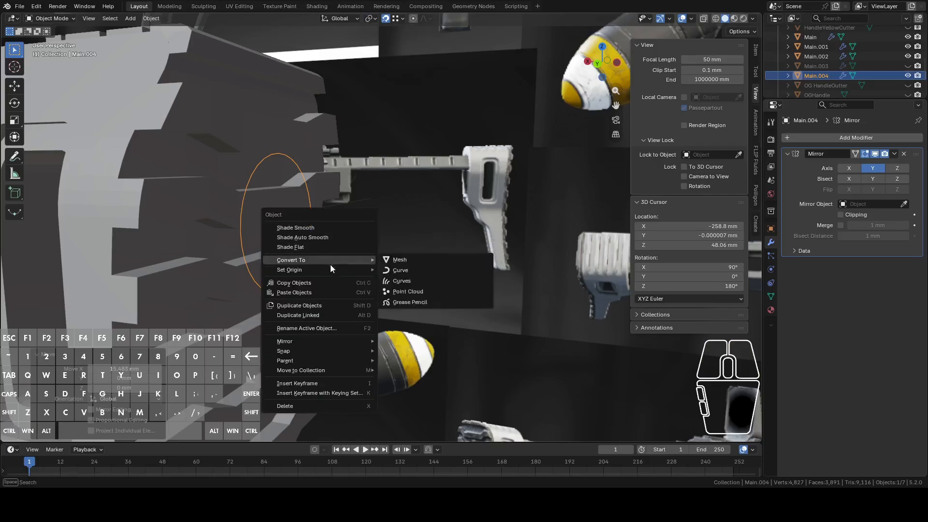
pyautogui.click(403, 279)
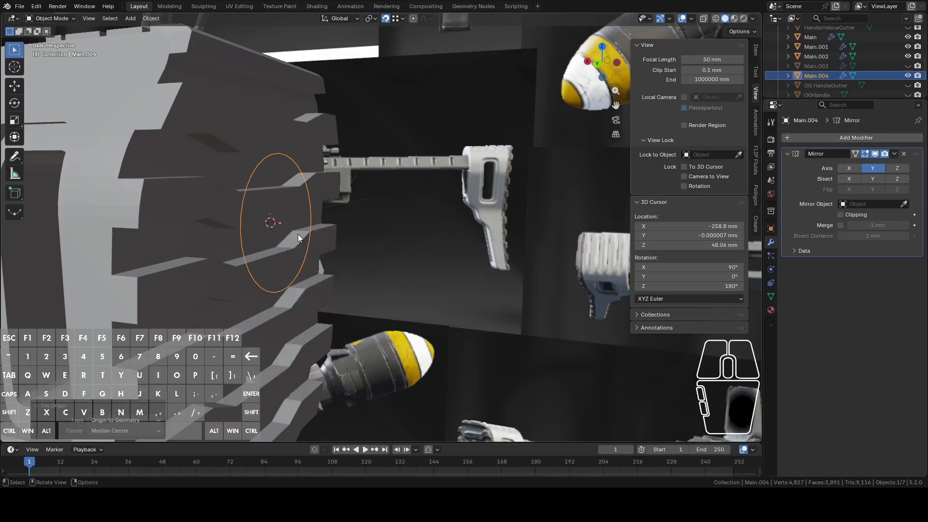
# Scale the circle to about 0.758 and raise it about 1.95 mm along global Z on the tread
pyautogui.moveTo(283, 223); pyautogui.dragTo(422, 264, button='middle')
pyautogui.press('s')
pyautogui.click(468, 251)
pyautogui.press('g')
pyautogui.press('z')
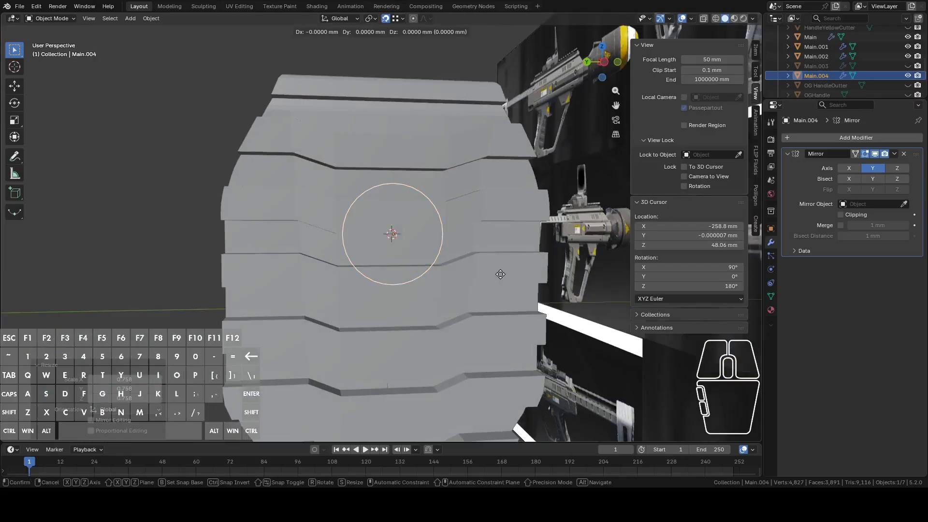
pyautogui.click(498, 260)
# Scale the circle down further by a factor of about 0.804
pyautogui.moveTo(498, 260); pyautogui.dragTo(544, 269, button='middle')
pyautogui.press('s')
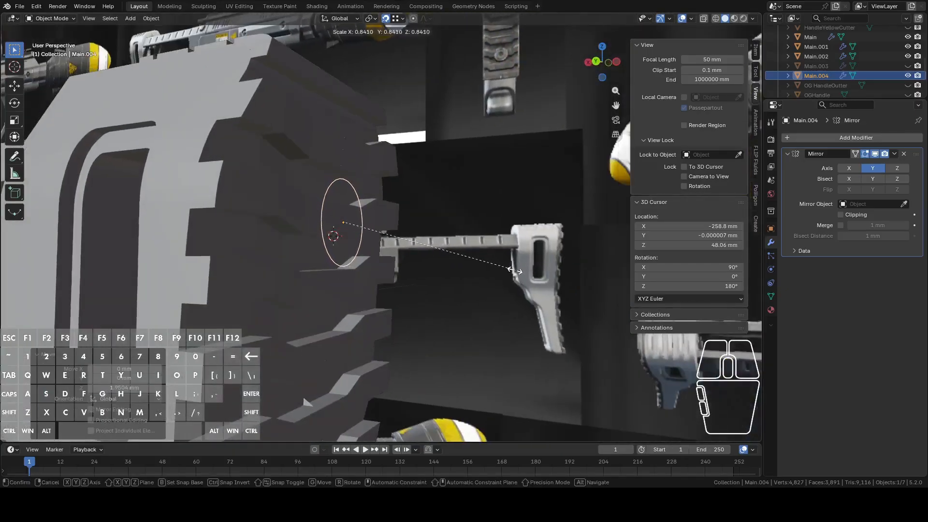
pyautogui.click(447, 252)
# Turn snapping off and nudge the circle up about 0.15 mm along global Z
pyautogui.moveTo(447, 252); pyautogui.dragTo(477, 272, button='middle')
pyautogui.press('g')
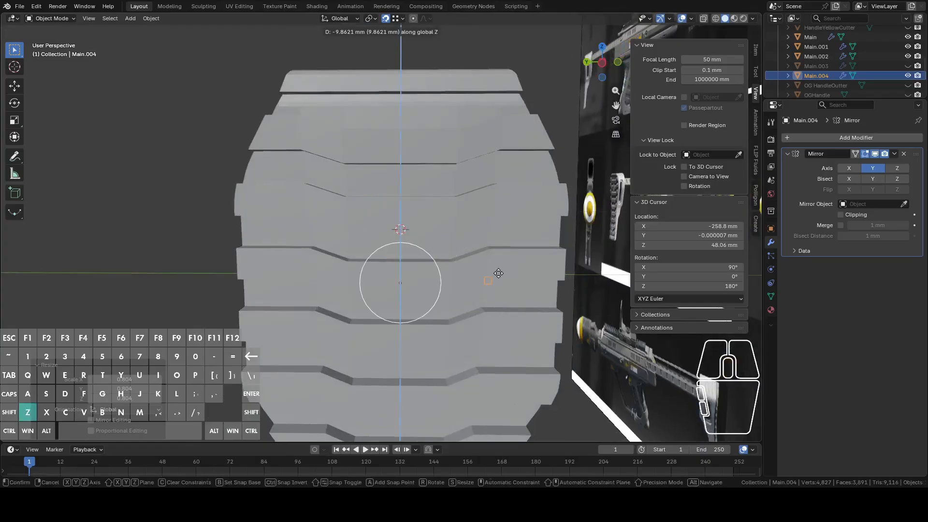
pyautogui.press('Escape')
pyautogui.click(385, 19)
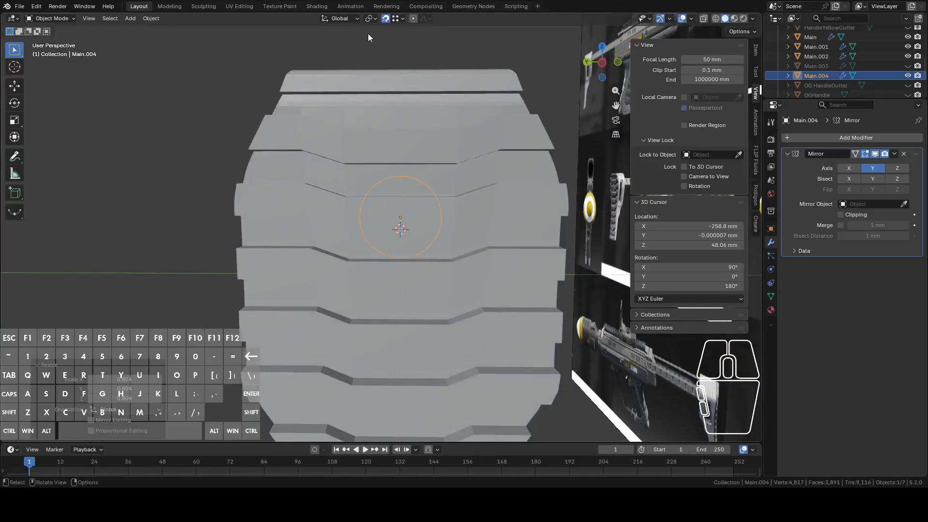
pyautogui.press('g')
pyautogui.press('z')
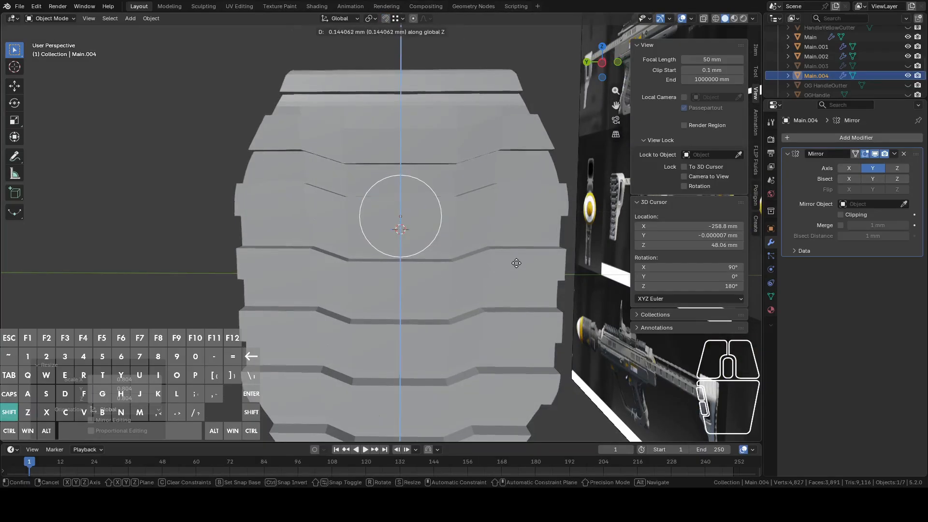
pyautogui.click(512, 265)
# Duplicate the whole circle in place in Edit Mode and scale the copy to about 0.705 as a second, inner circle
pyautogui.moveTo(511, 265); pyautogui.dragTo(512, 226, button='middle')
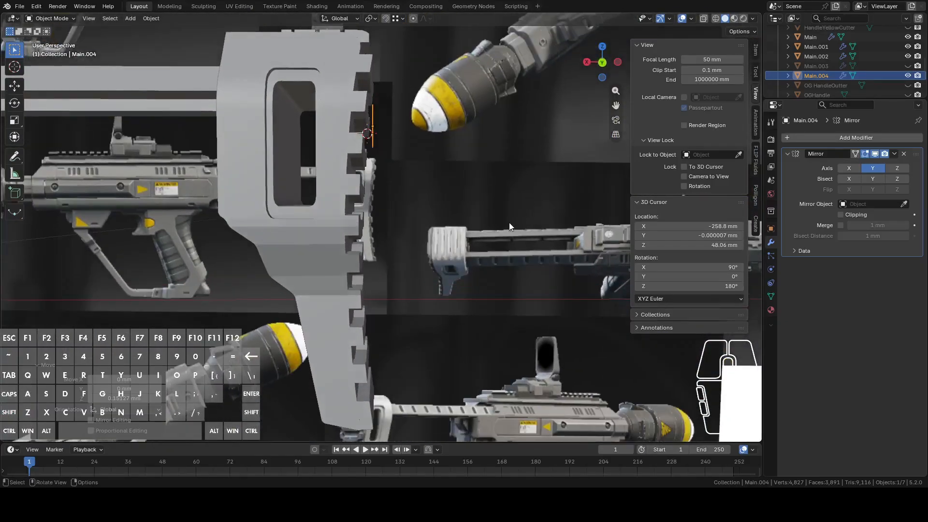
pyautogui.keyDown('shift'); pyautogui.moveTo(477, 175); pyautogui.dragTo(491, 213, button='middle'); pyautogui.keyUp('shift')
pyautogui.scroll(6, 434, 303)
pyautogui.press('Tab')
pyautogui.press('a')
pyautogui.moveTo(520, 241); pyautogui.dragTo(566, 266, button='middle')
pyautogui.hotkey('shift', 'd')
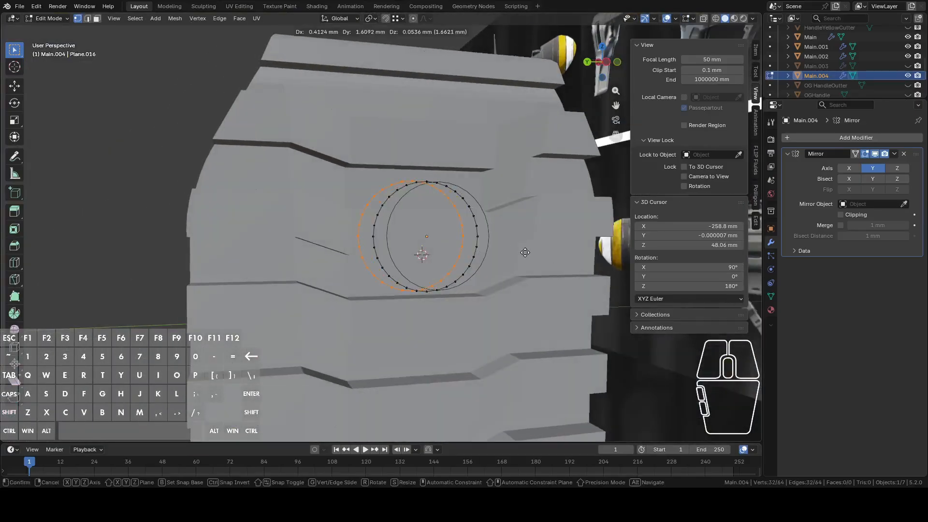
pyautogui.rightClick(538, 255)
pyautogui.press('s')
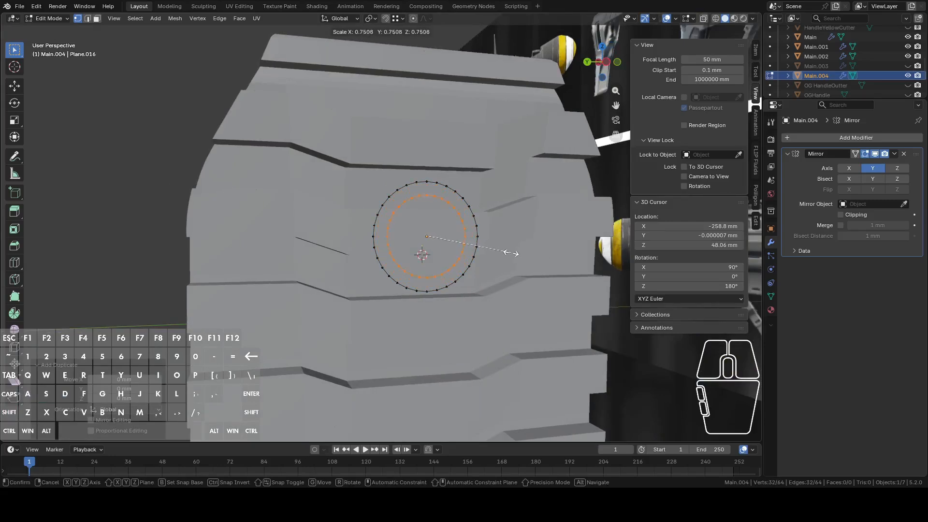
pyautogui.click(509, 252)
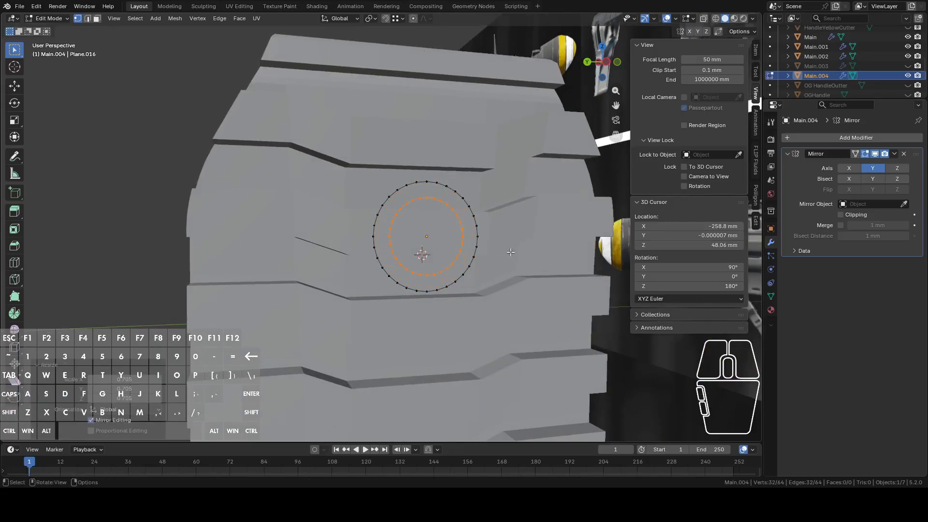
pyautogui.press('e')
pyautogui.rightClick(499, 248)
pyautogui.hotkey('ctrl', 'z')
# Duplicate the inner circle in place and scale the copy to about 0.37 as a small centre circle
pyautogui.hotkey('shift', 'd')
pyautogui.rightClick(515, 249)
pyautogui.press('s')
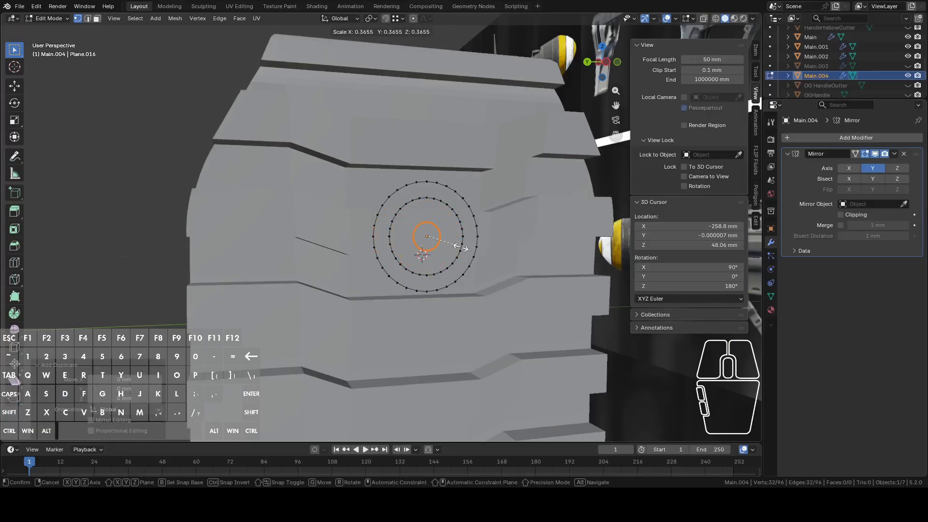
pyautogui.click(463, 248)
# Duplicate all three concentric circles and move the copy down along global Z to the lower part of the tread
pyautogui.moveTo(463, 248); pyautogui.dragTo(462, 118, button='middle')
pyautogui.press('a')
pyautogui.scroll(-6, 489, 259)
pyautogui.scroll(-2, 534, 279)
pyautogui.click(603, 63)
pyautogui.scroll(-2, 493, 222)
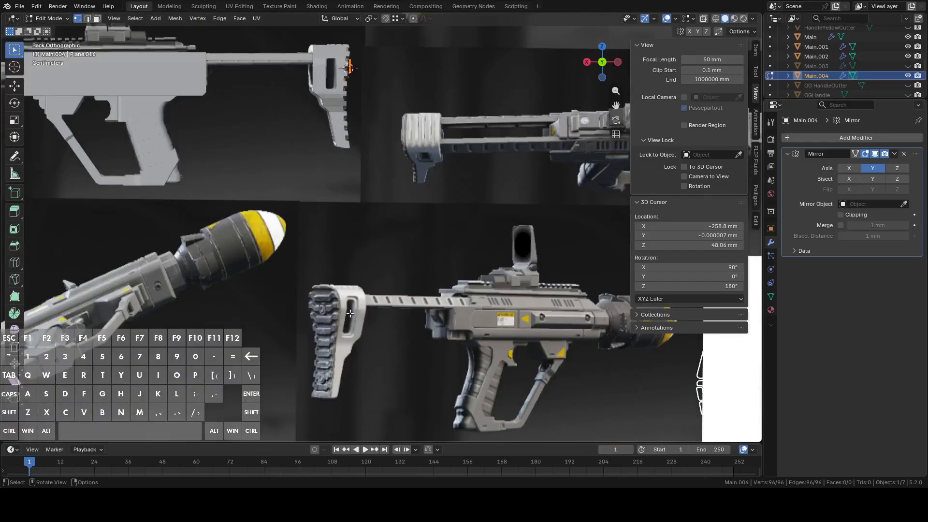
pyautogui.moveTo(392, 251); pyautogui.dragTo(441, 263, button='middle')
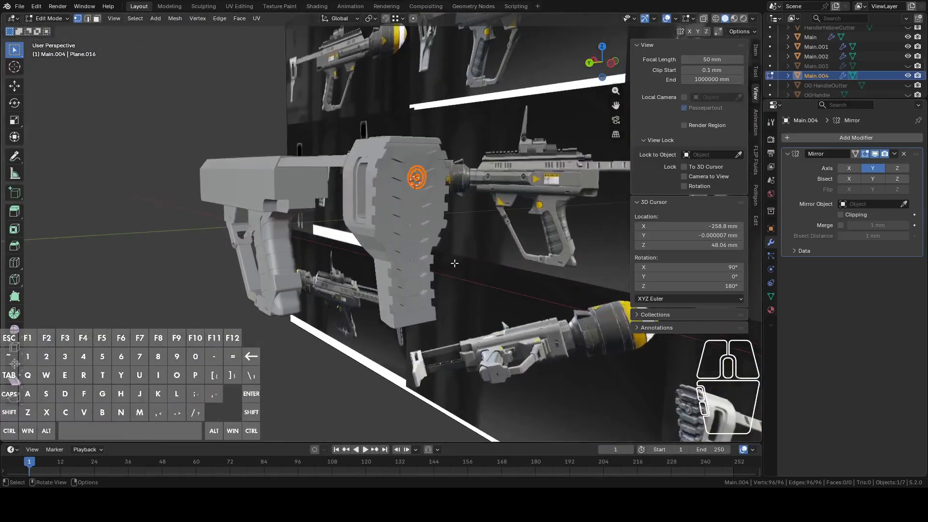
pyautogui.scroll(4, 445, 263)
pyautogui.moveTo(495, 245); pyautogui.dragTo(547, 225, button='middle')
pyautogui.hotkey('shift', 'd')
pyautogui.press('z')
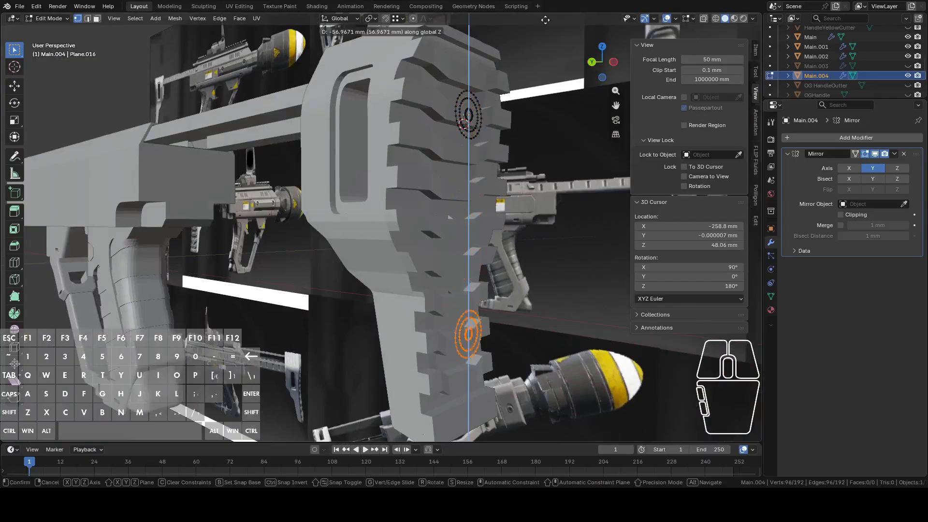
pyautogui.click(541, 75)
# Shift the duplicated lower circles along global Z near the bottom end of the tread
pyautogui.keyDown('shift'); pyautogui.moveTo(538, 193); pyautogui.dragTo(513, 93, button='middle'); pyautogui.keyUp('shift')
pyautogui.moveTo(540, 165); pyautogui.dragTo(501, 163, button='middle')
pyautogui.press('g')
pyautogui.press('z')
pyautogui.click(552, 171)
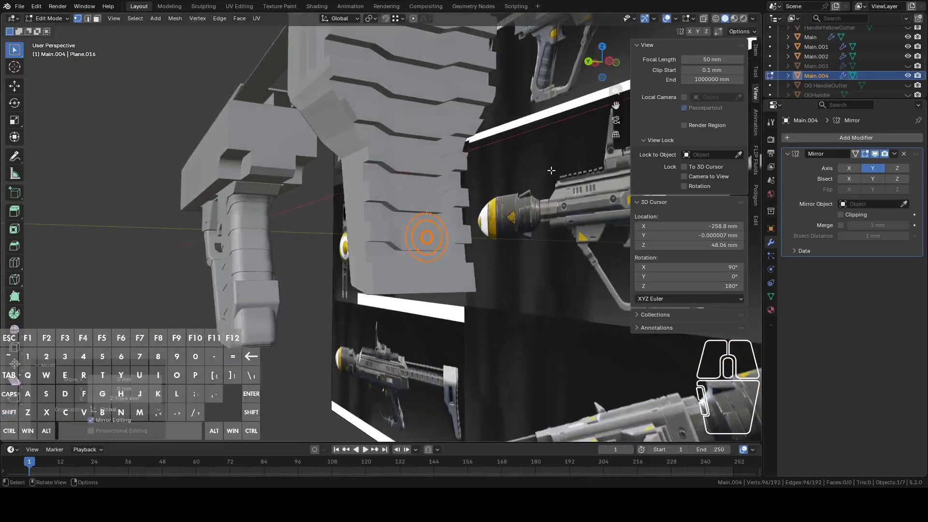
# Check the lower ring's position on the reference stock and raise the duplicated circles along global Z to match it
pyautogui.click(589, 62)
pyautogui.scroll(-8, 561, 100)
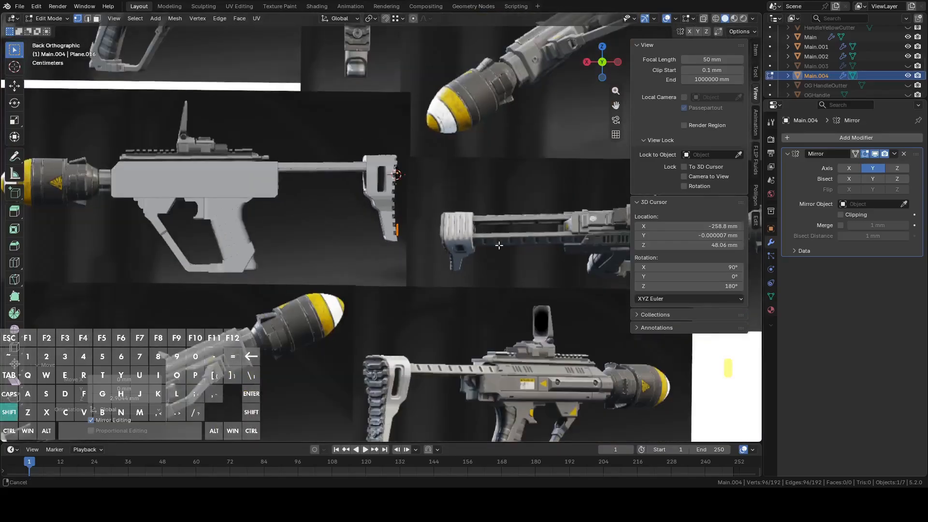
pyautogui.keyDown('shift'); pyautogui.moveTo(499, 245); pyautogui.dragTo(513, 117, button='middle'); pyautogui.keyUp('shift')
pyautogui.scroll(4, 513, 212)
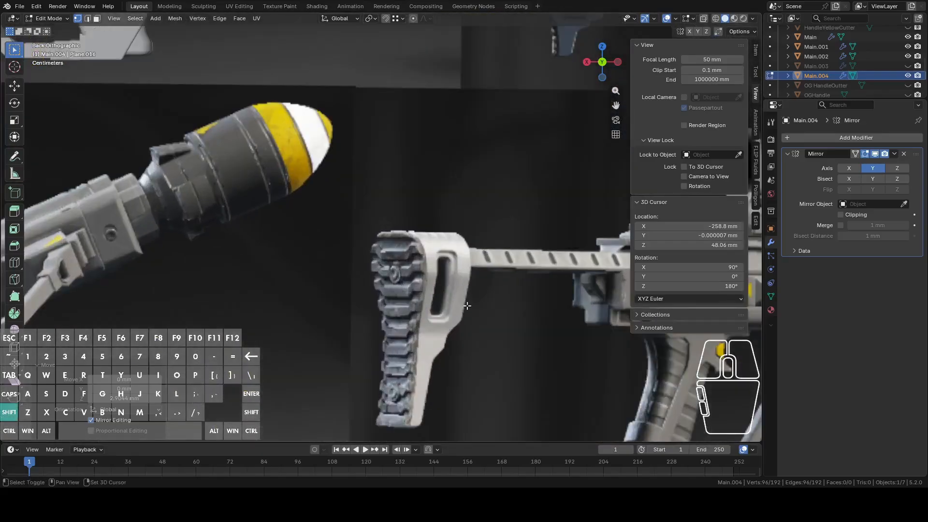
pyautogui.keyDown('shift'); pyautogui.moveTo(466, 311); pyautogui.dragTo(486, 266, button='middle'); pyautogui.keyUp('shift')
pyautogui.scroll(2, 488, 263)
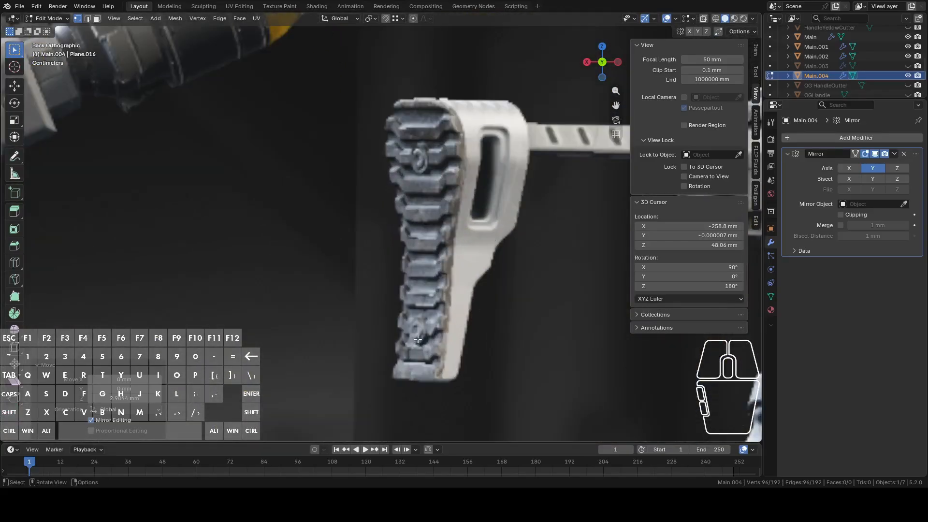
pyautogui.keyDown('shift'); pyautogui.moveTo(498, 121); pyautogui.dragTo(425, 378, button='middle'); pyautogui.keyUp('shift')
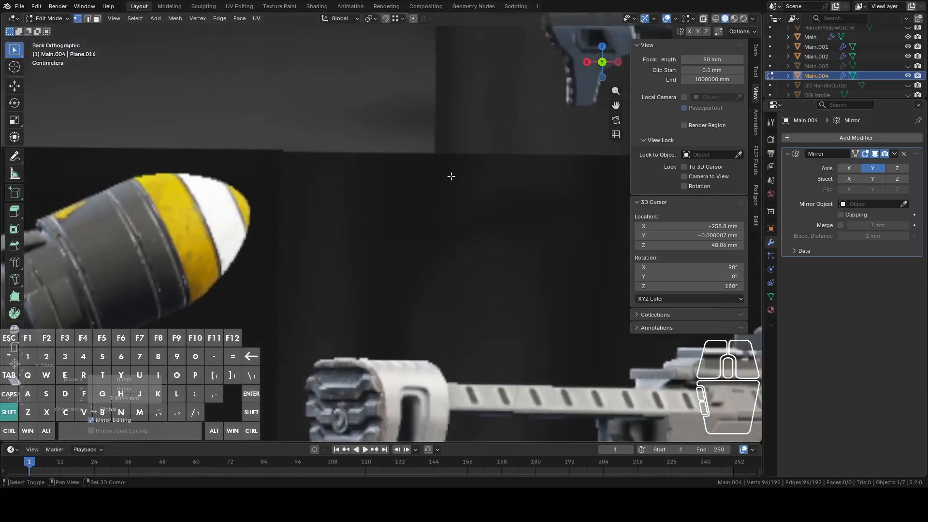
pyautogui.keyDown('shift'); pyautogui.moveTo(476, 80); pyautogui.dragTo(483, 255, button='middle'); pyautogui.keyUp('shift')
pyautogui.moveTo(492, 175); pyautogui.dragTo(563, 126, button='middle')
pyautogui.scroll(3, 453, 182)
pyautogui.press('g')
pyautogui.press('z')
pyautogui.click(503, 191)
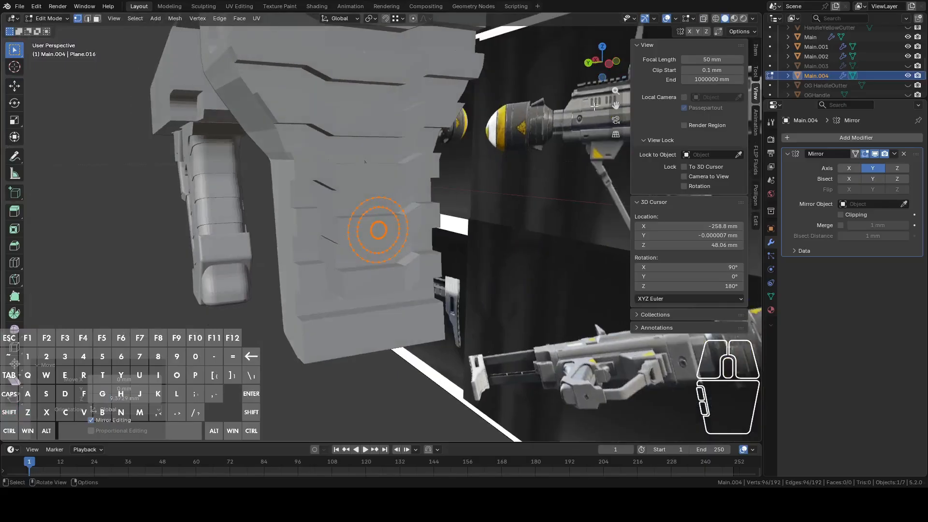
# Fine-tune the lower circles' height along global Z and leave Edit Mode
pyautogui.click(612, 67)
pyautogui.scroll(2, 562, 97)
pyautogui.press('g')
pyautogui.press('z')
pyautogui.click(567, 125)
pyautogui.moveTo(567, 125); pyautogui.dragTo(385, 133, button='middle')
pyautogui.press('g')
pyautogui.press('z')
pyautogui.click(595, 160)
pyautogui.press('Tab')
# Enter Edit Mode on the stock Main.002 and add the circle object Main.004 to the selection as the cutter
pyautogui.click(379, 131)
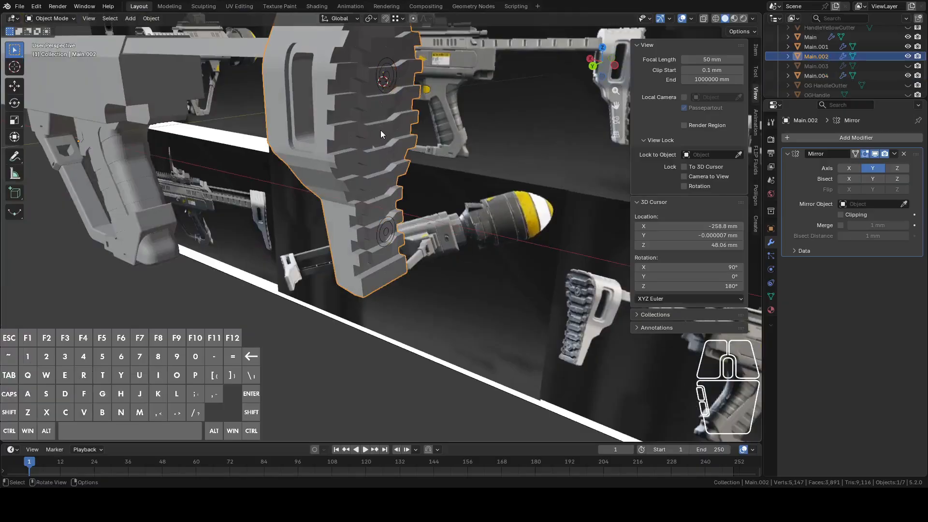
pyautogui.press('Tab')
pyautogui.moveTo(382, 130); pyautogui.dragTo(464, 203, button='middle')
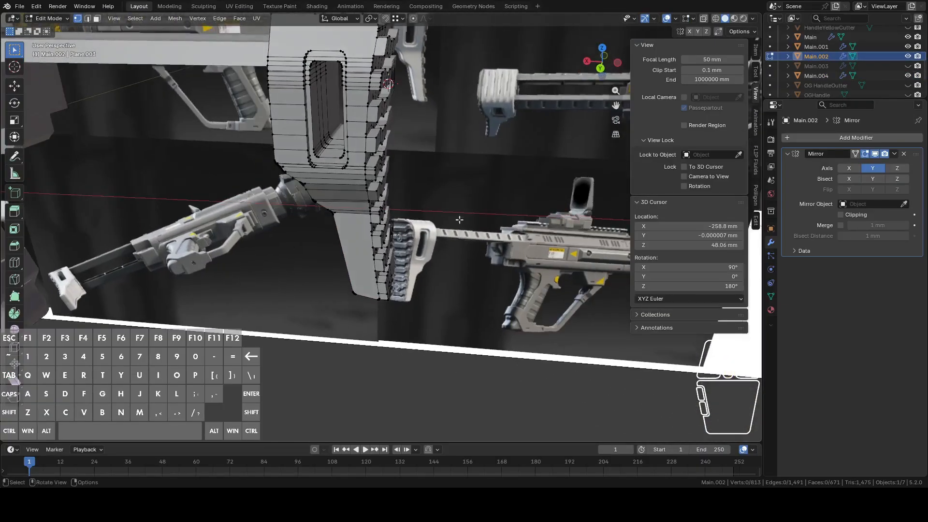
pyautogui.keyDown('ctrl'); pyautogui.click(394, 223); pyautogui.keyUp('ctrl')
pyautogui.keyDown('ctrl'); pyautogui.moveTo(394, 223); pyautogui.dragTo(470, 126, button='middle'); pyautogui.keyUp('ctrl')
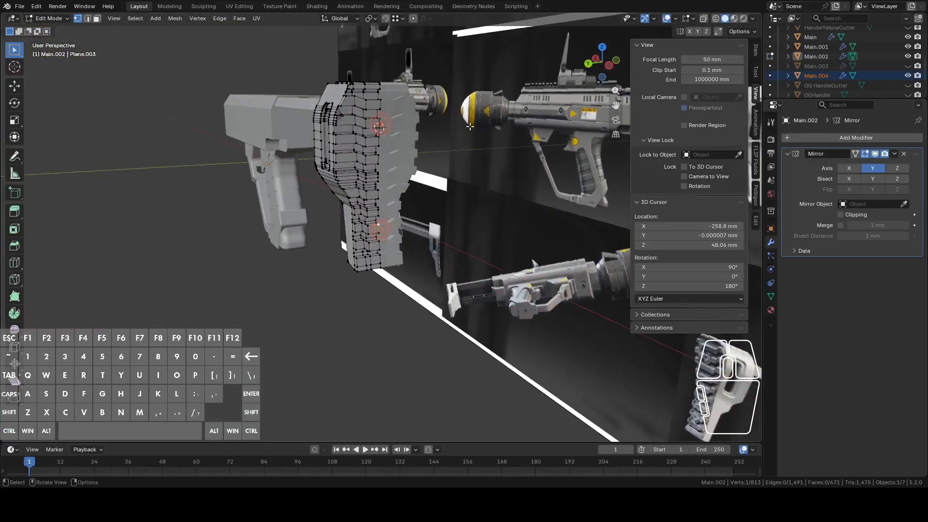
# Try cutting the circles into the stock's tread with Knife Project from the left orthographic view, inspect the cuts and undo them
pyautogui.click(617, 66)
pyautogui.click(175, 19)
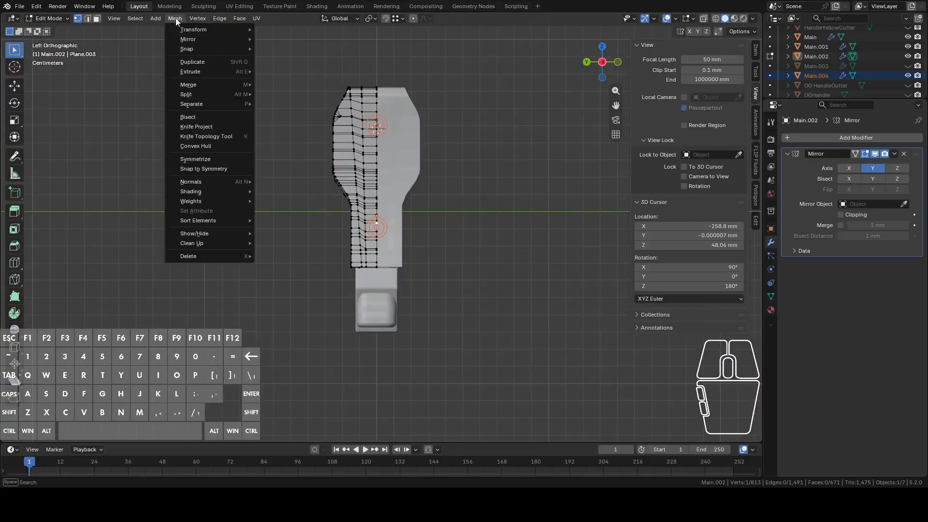
pyautogui.click(196, 126)
pyautogui.click(105, 437)
pyautogui.scroll(5, 426, 208)
pyautogui.moveTo(425, 208); pyautogui.dragTo(453, 227, button='middle')
pyautogui.scroll(4, 411, 227)
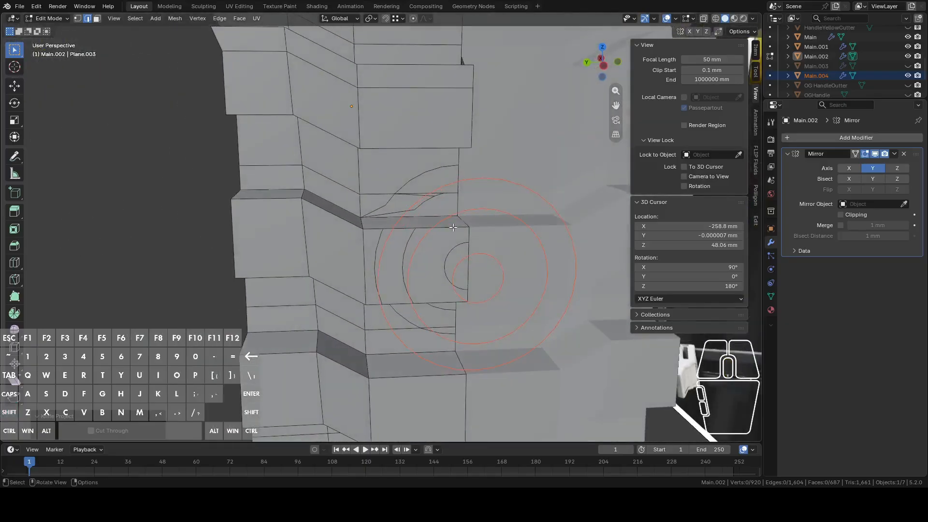
pyautogui.hotkey('ctrl', 'z')
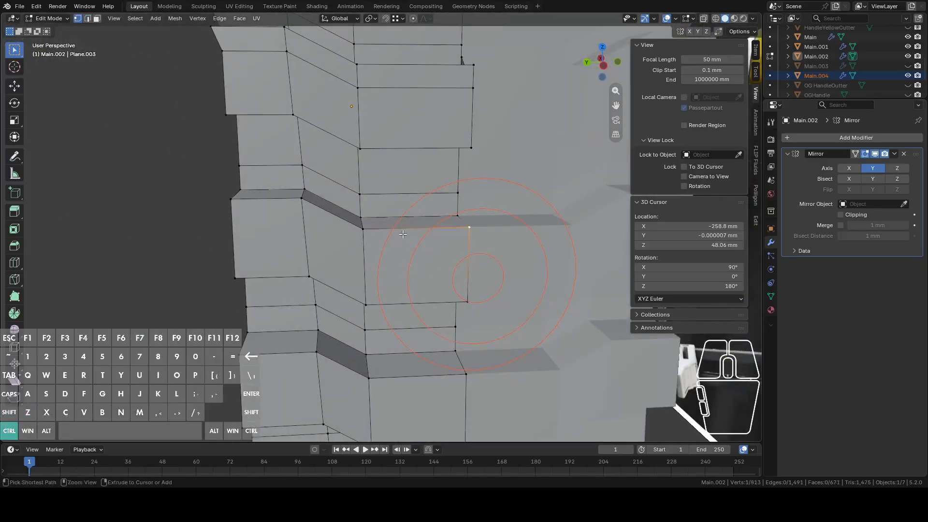
# Try Knife Project again from a close-up left orthographic view and undo it
pyautogui.click(604, 66)
pyautogui.click(176, 20)
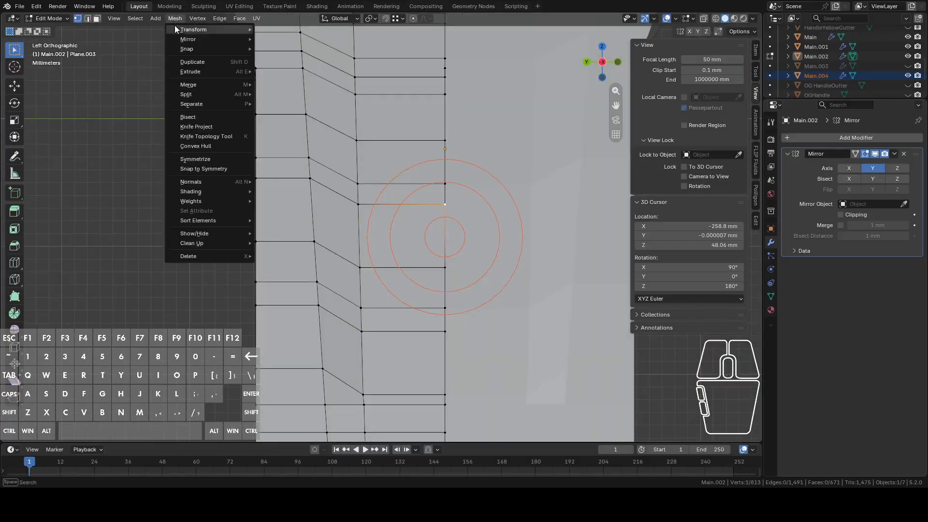
pyautogui.click(197, 126)
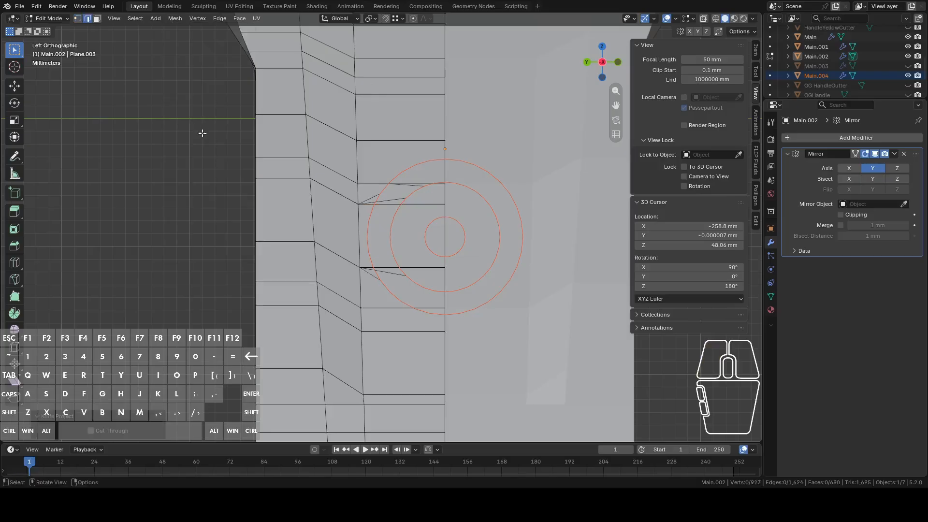
pyautogui.hotkey('ctrl', 'z')
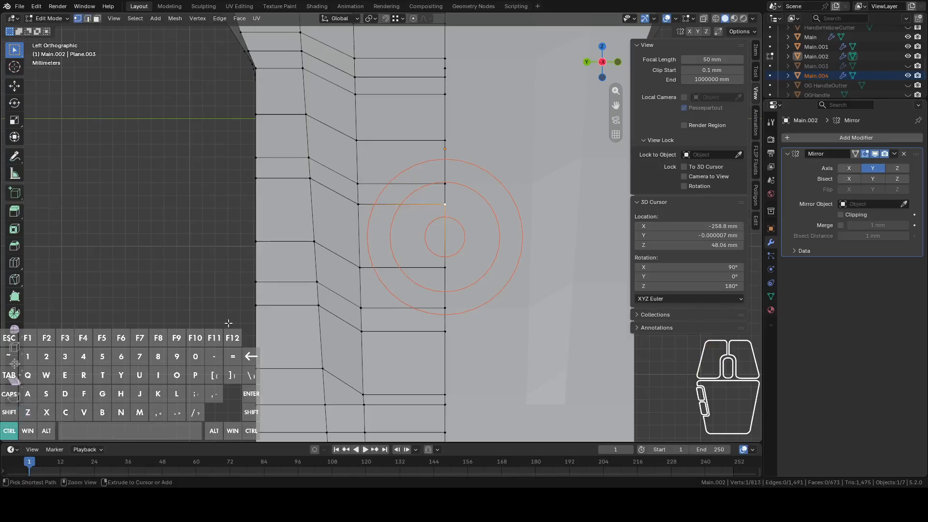
# Turn on X-ray display and clear the vertex selection on the stock
pyautogui.moveTo(435, 232); pyautogui.dragTo(502, 193, button='middle')
pyautogui.click(602, 65)
pyautogui.keyDown('shift'); pyautogui.moveTo(486, 128); pyautogui.dragTo(516, 209, button='middle'); pyautogui.keyUp('shift')
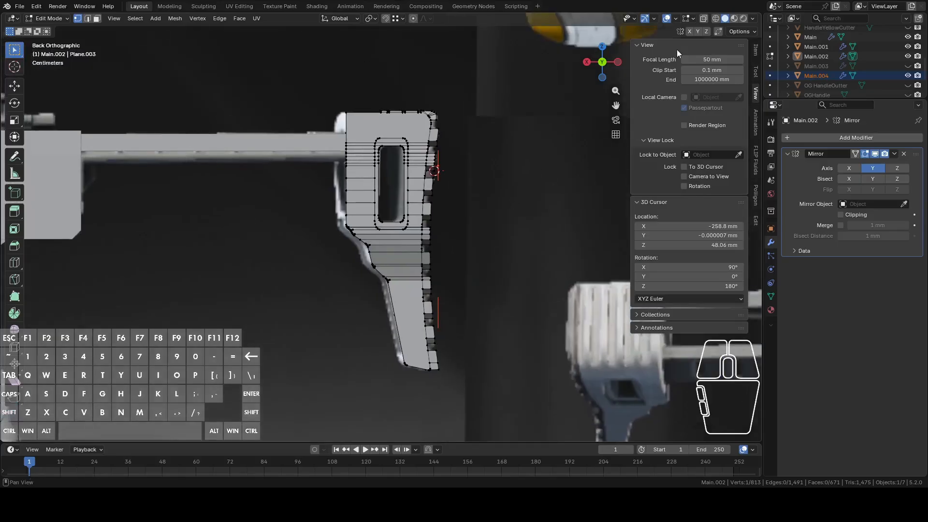
pyautogui.click(705, 19)
pyautogui.moveTo(252, 78); pyautogui.dragTo(413, 412)
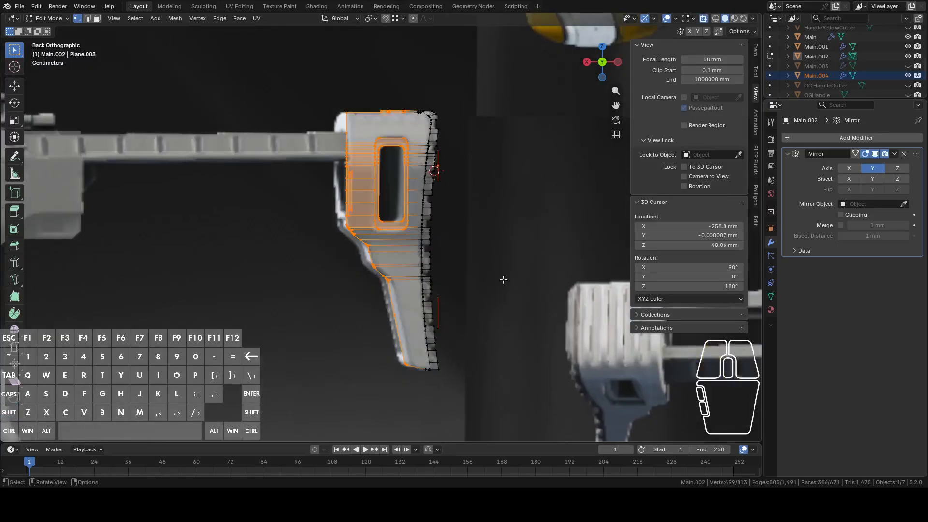
pyautogui.hotkey('alt', 'a')
# Knife Project the circles onto the stock from the left orthographic view with Cut Through enabled
pyautogui.moveTo(507, 275); pyautogui.dragTo(441, 267, button='middle')
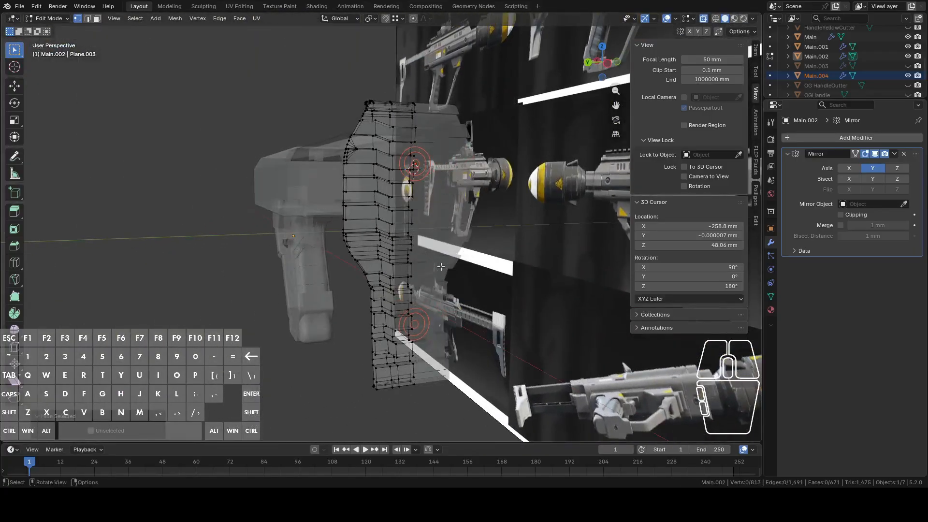
pyautogui.click(607, 63)
pyautogui.click(177, 17)
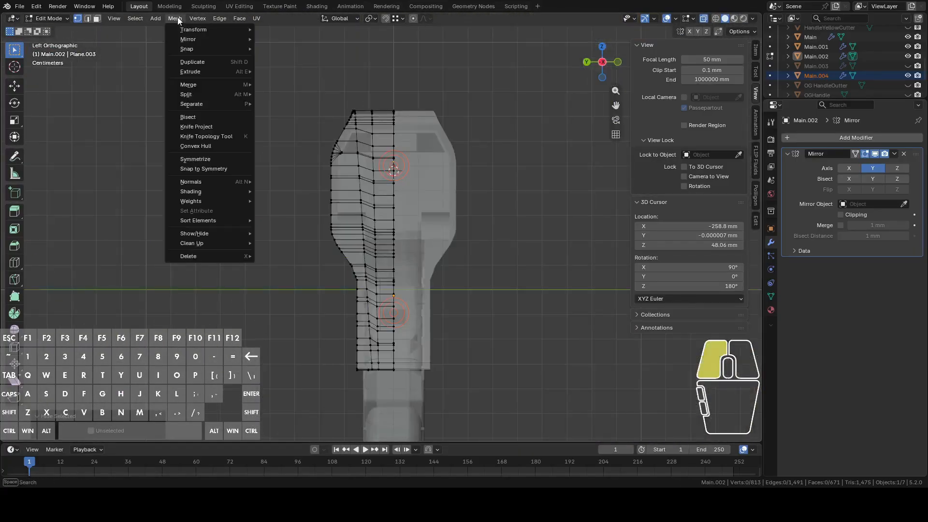
pyautogui.click(204, 128)
pyautogui.click(111, 431)
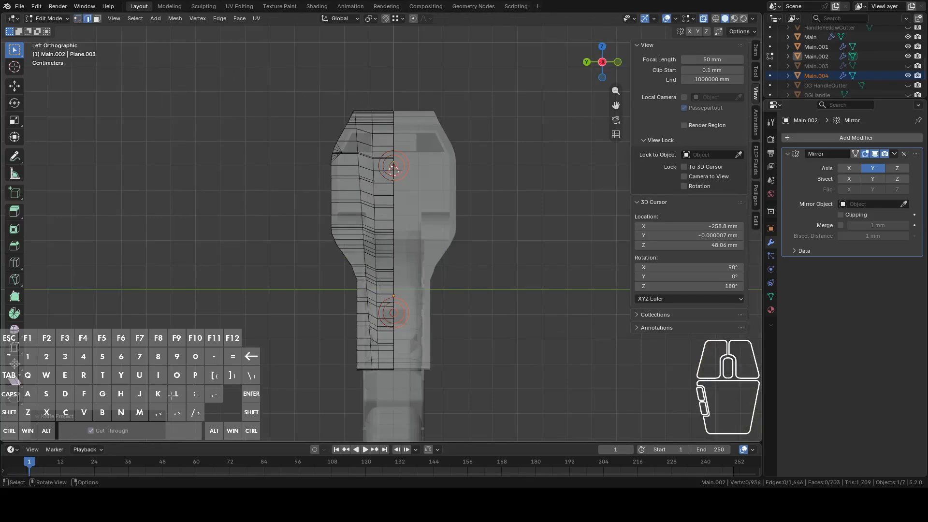
pyautogui.scroll(5, 338, 300)
pyautogui.moveTo(418, 158); pyautogui.dragTo(444, 250, button='middle')
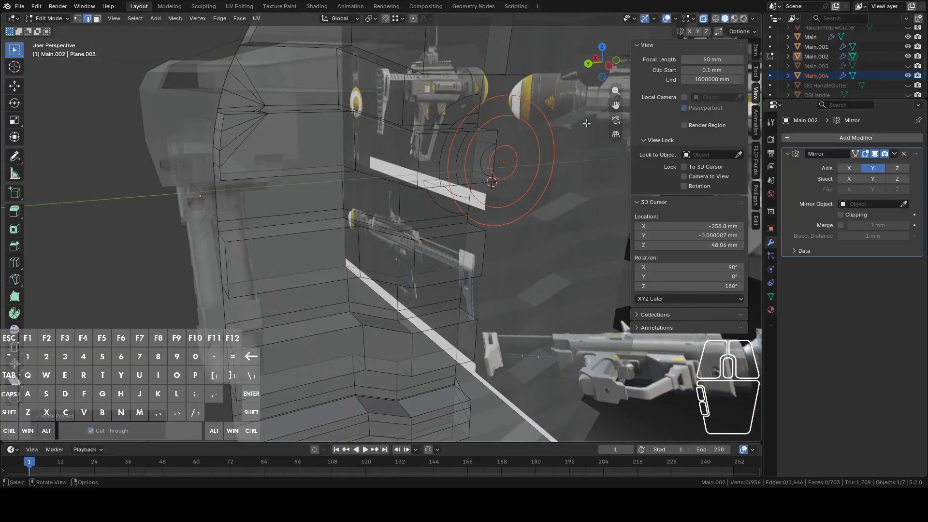
# Leave Edit Mode, select the circle object Main.004 and rename it ButtStockCircleCutter
pyautogui.press('Tab')
pyautogui.click(501, 153)
pyautogui.click(506, 146)
pyautogui.click(506, 146)
pyautogui.doubleClick(813, 56)
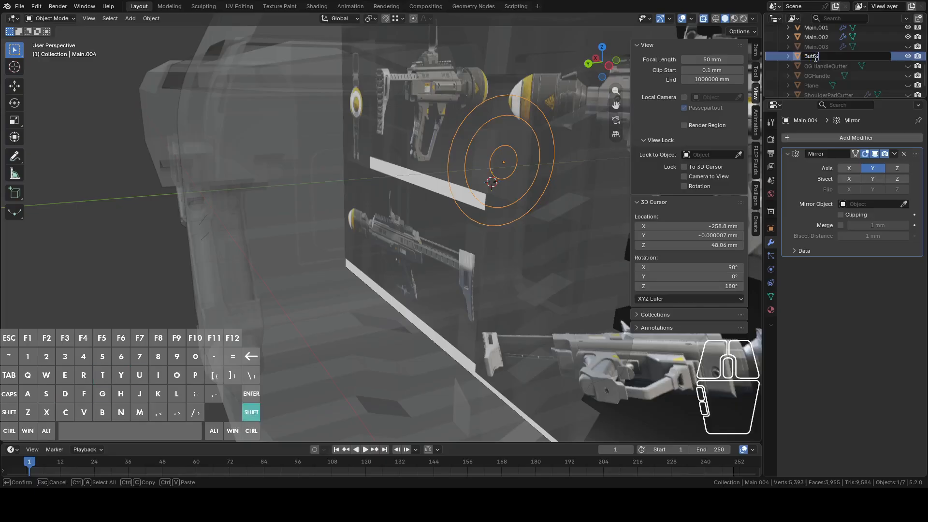
pyautogui.write('ButtStockCircleCutter')
pyautogui.press('Return')
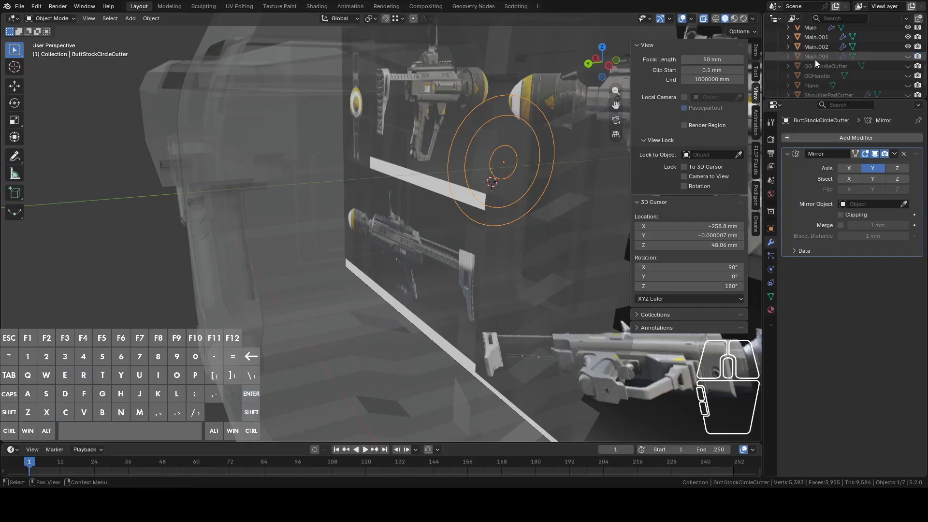
# Hide the circle cutter, return to Edit Mode on the stock Main.002 and turn X-ray display off
pyautogui.click(442, 237)
pyautogui.press('Tab')
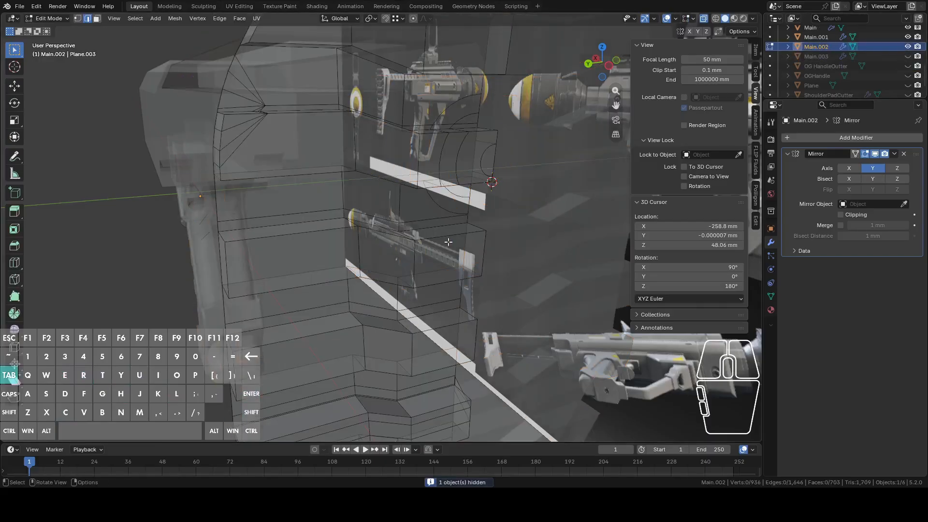
pyautogui.moveTo(454, 242); pyautogui.dragTo(460, 242, button='middle')
pyautogui.click(704, 19)
pyautogui.scroll(5, 520, 145)
pyautogui.moveTo(461, 194); pyautogui.dragTo(486, 211, button='middle')
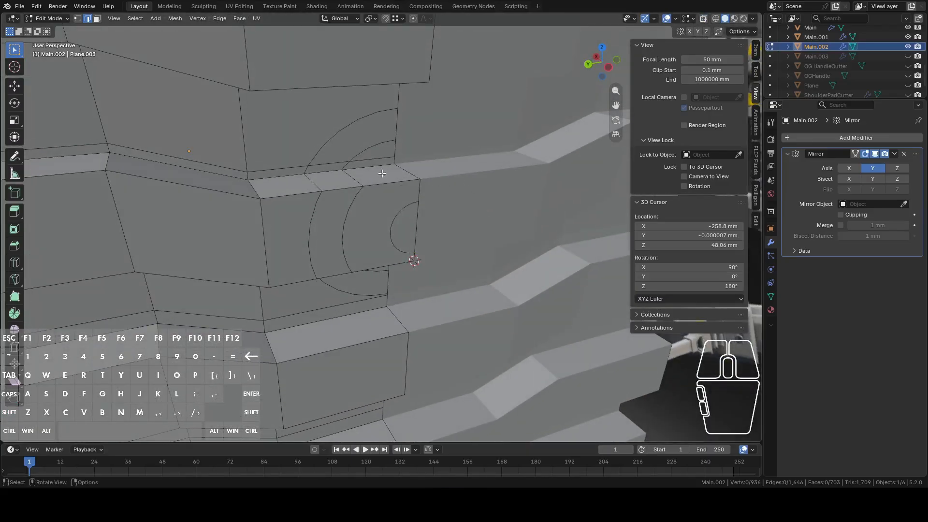
# Select the outer ring faces and the central half-disc face of the projected circles on the stock tread
pyautogui.click(353, 153)
pyautogui.keyDown('shift'); pyautogui.click(341, 166); pyautogui.keyUp('shift')
pyautogui.keyDown('shift'); pyautogui.click(342, 182); pyautogui.keyUp('shift')
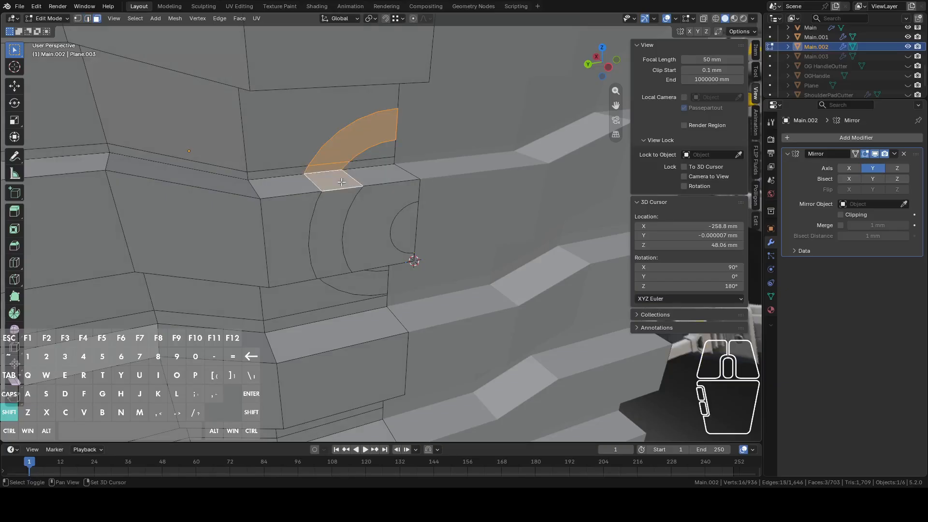
pyautogui.keyDown('shift'); pyautogui.click(341, 218); pyautogui.keyUp('shift')
pyautogui.moveTo(369, 276); pyautogui.dragTo(345, 205, button='middle')
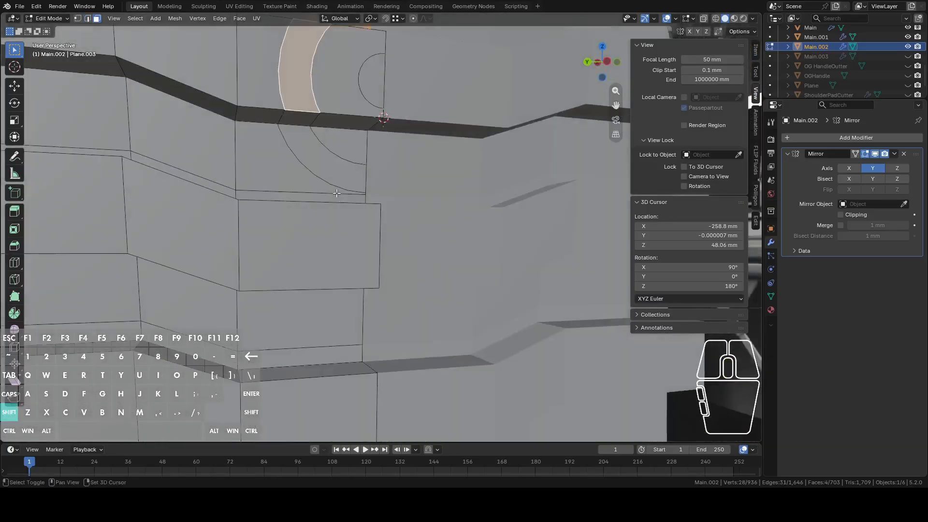
pyautogui.keyDown('shift'); pyautogui.click(306, 125); pyautogui.keyUp('shift')
pyautogui.keyDown('shift'); pyautogui.click(315, 155); pyautogui.keyUp('shift')
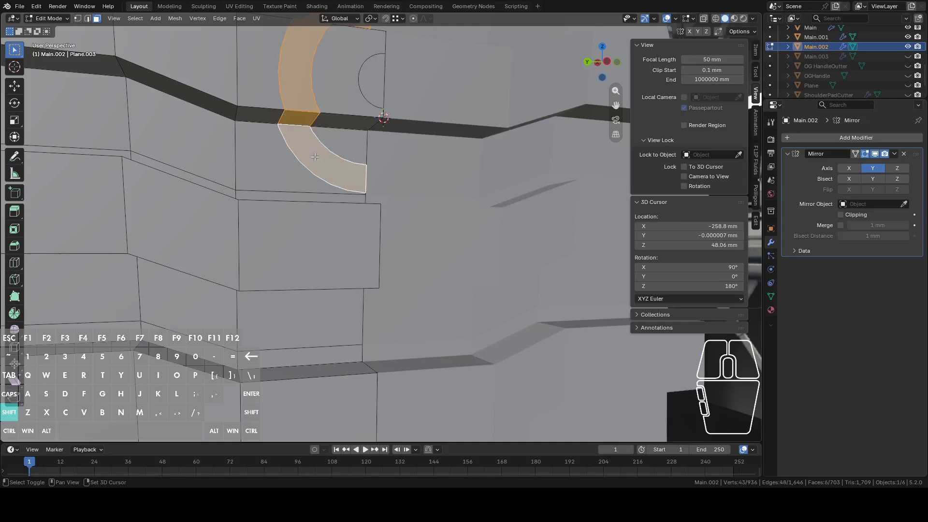
pyautogui.moveTo(355, 138); pyautogui.dragTo(352, 159, button='middle')
pyautogui.keyDown('shift'); pyautogui.click(360, 166); pyautogui.keyUp('shift')
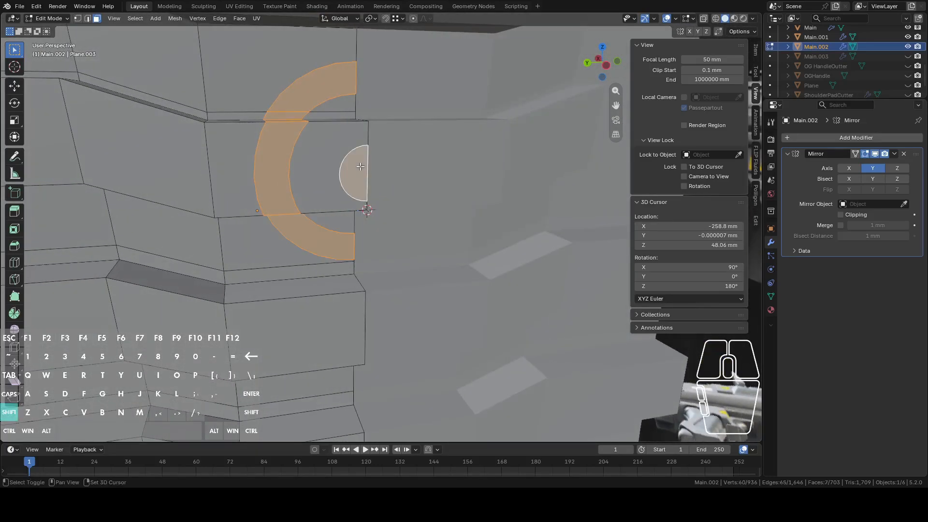
pyautogui.press('c')
pyautogui.moveTo(348, 149); pyautogui.dragTo(348, 146)
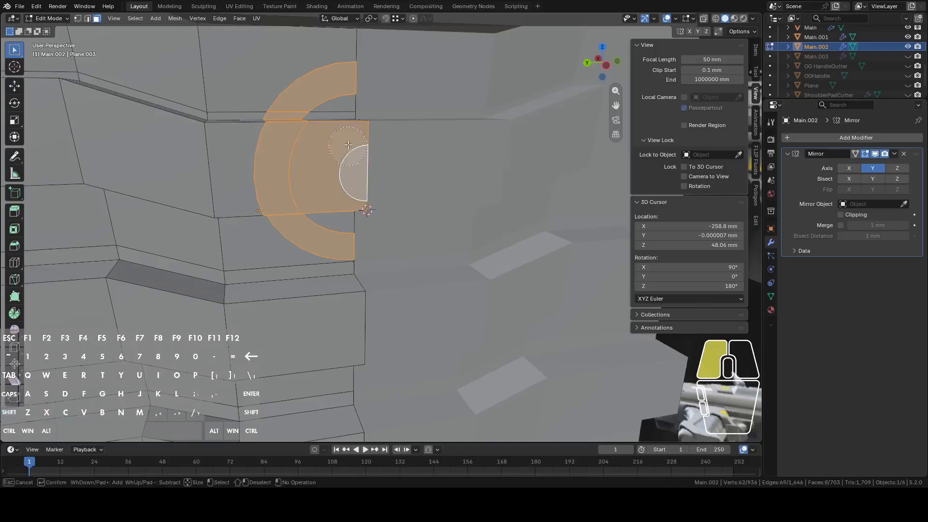
pyautogui.rightClick(355, 209)
# Circle-select every face inside the projected outer circle, including the ledges between the tread steps
pyautogui.moveTo(362, 215); pyautogui.dragTo(370, 201, button='middle')
pyautogui.scroll(-4, 371, 202)
pyautogui.keyDown('shift'); pyautogui.moveTo(427, 300); pyautogui.dragTo(367, 218, button='middle'); pyautogui.keyUp('shift')
pyautogui.scroll(3, 348, 217)
pyautogui.press('c')
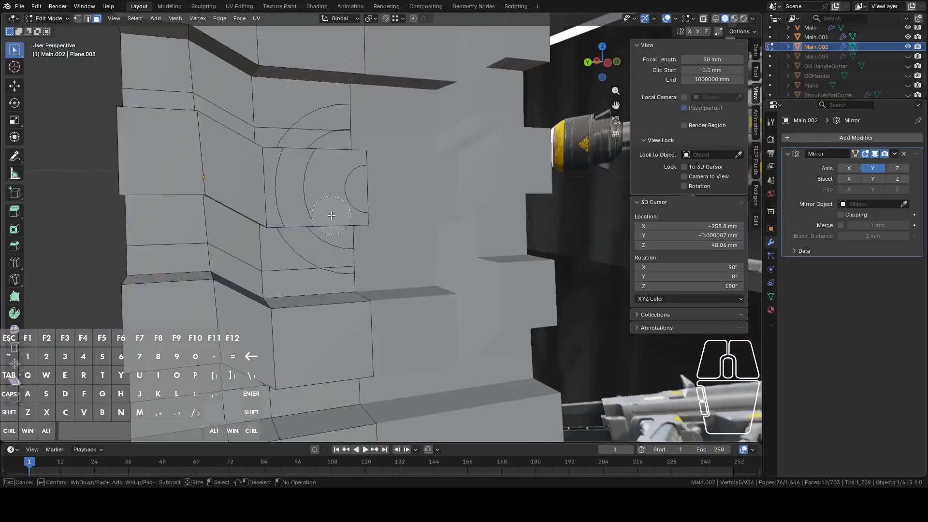
pyautogui.moveTo(334, 215); pyautogui.dragTo(327, 222)
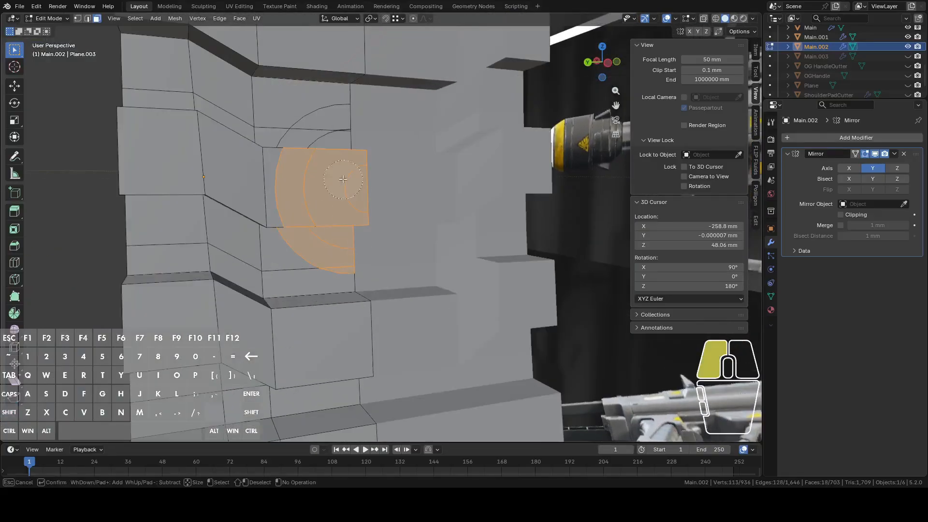
pyautogui.moveTo(320, 154); pyautogui.dragTo(337, 138)
pyautogui.rightClick(338, 137)
pyautogui.moveTo(337, 138); pyautogui.dragTo(316, 167, button='middle')
pyautogui.press('c')
pyautogui.moveTo(288, 211); pyautogui.dragTo(285, 212)
pyautogui.rightClick(285, 211)
pyautogui.moveTo(285, 212)
pyautogui.mouseDown(button='middle')
pyautogui.moveTo(315, 176)
pyautogui.moveTo(315, 151)
pyautogui.mouseUp(button='middle')
pyautogui.press('c')
pyautogui.moveTo(303, 153); pyautogui.dragTo(333, 149)
pyautogui.rightClick(334, 149)
# Extrude the selected circle faces and move them outward from the tread along the X axis
pyautogui.moveTo(333, 149); pyautogui.dragTo(472, 239, button='middle')
pyautogui.press('e')
pyautogui.rightClick(549, 243)
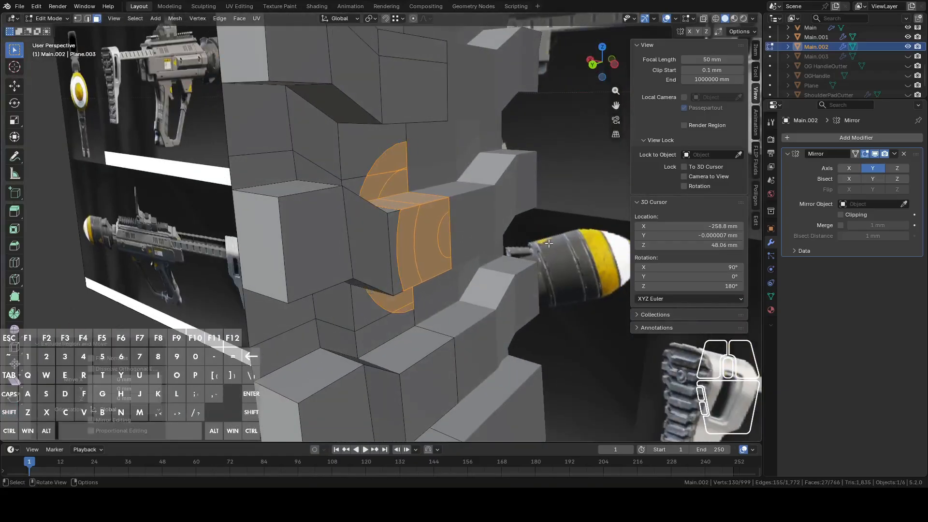
pyautogui.press('g')
pyautogui.press('x')
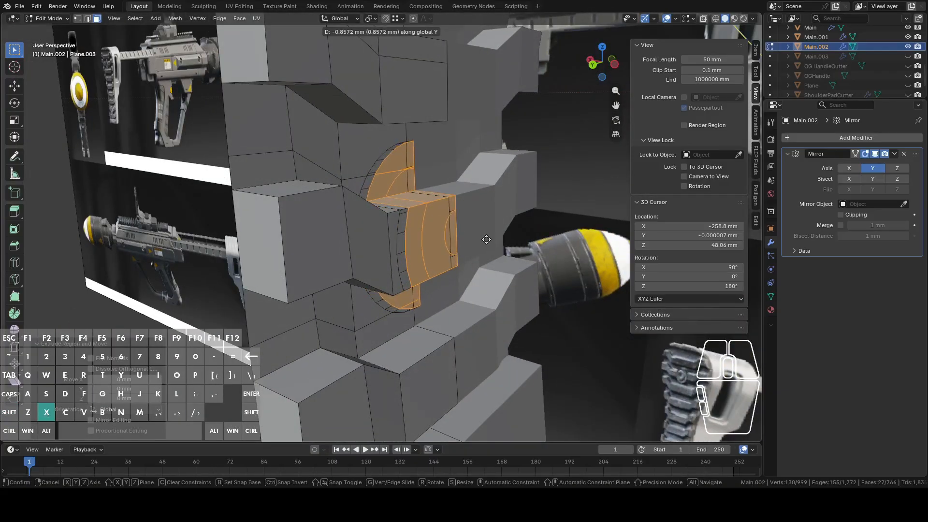
pyautogui.click(551, 273)
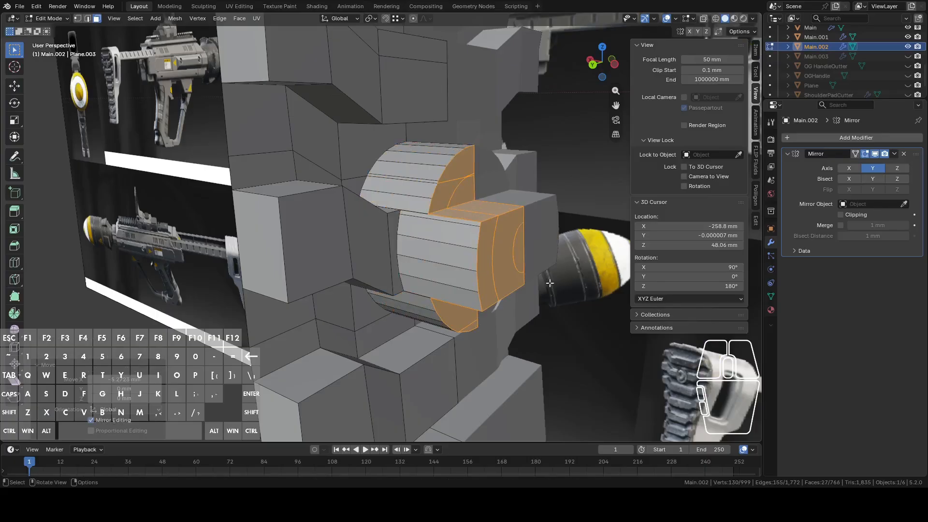
# Flatten the extruded end faces into one plane by scaling them to 0 along X
pyautogui.press('s')
pyautogui.write('x')
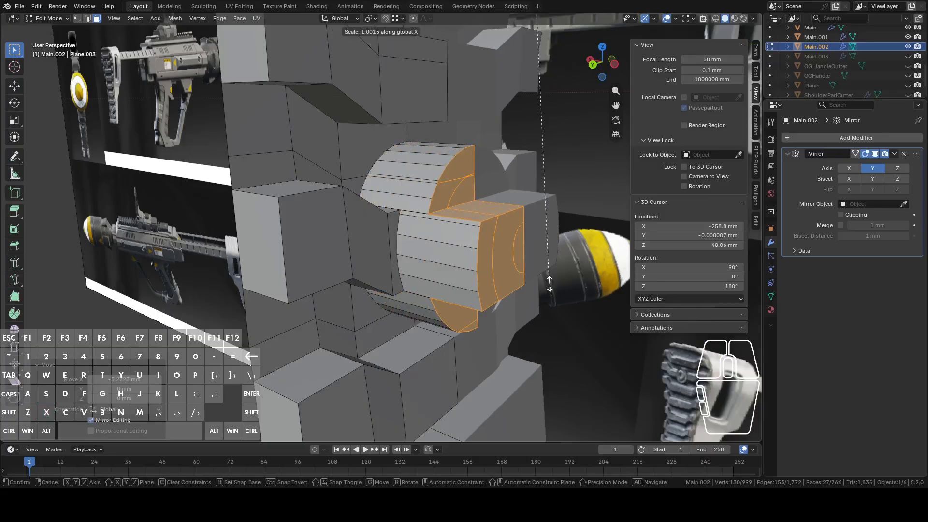
pyautogui.write('0')
pyautogui.press('Return')
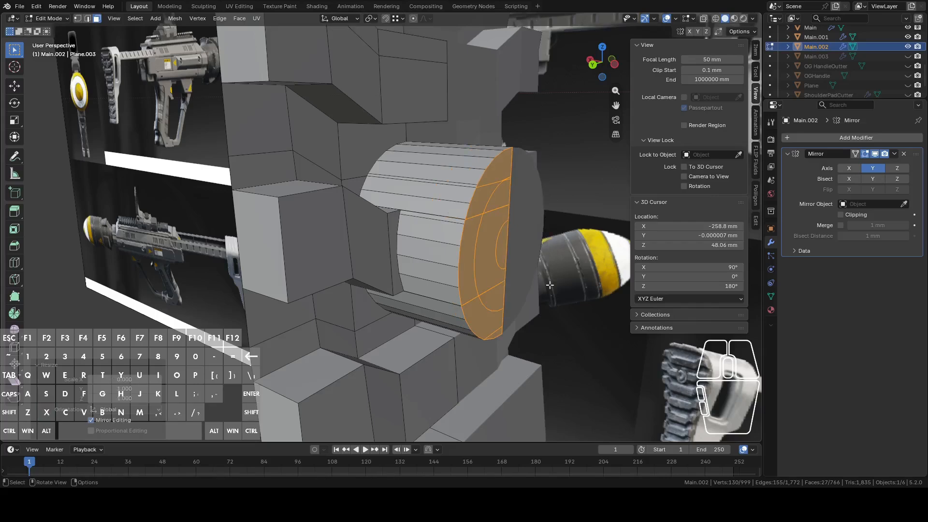
# Move the flattened button cap along X in toward the stock and back out by about 1 mm
pyautogui.moveTo(546, 280); pyautogui.dragTo(520, 274, button='middle')
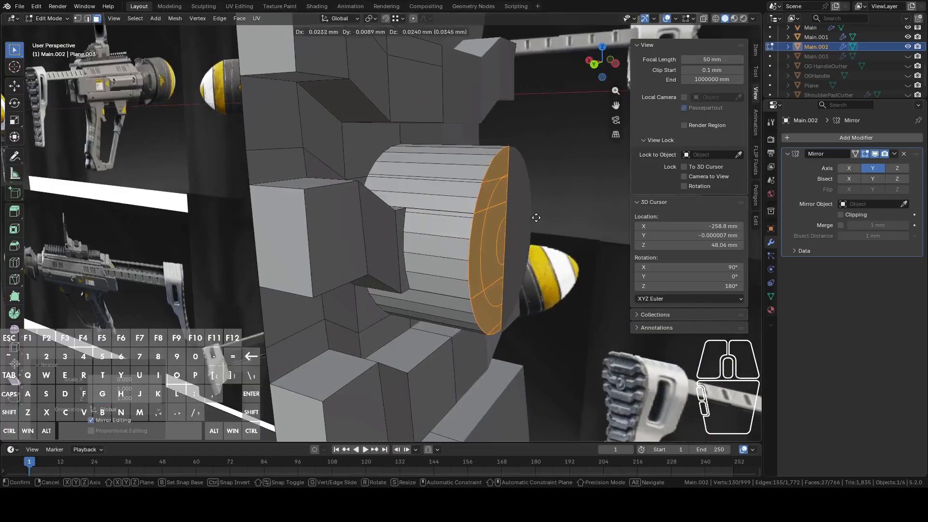
pyautogui.press('g')
pyautogui.press('x')
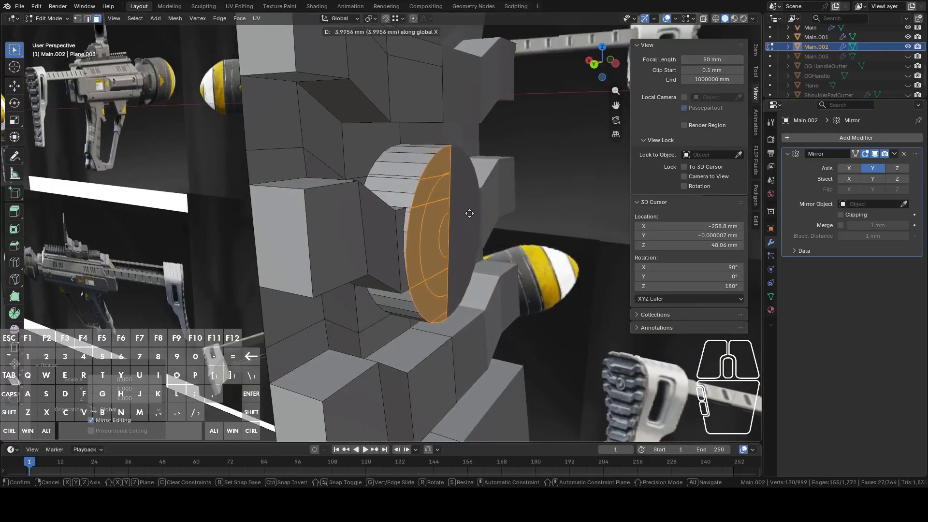
pyautogui.click(473, 214)
pyautogui.moveTo(473, 213); pyautogui.dragTo(425, 361, button='middle')
pyautogui.scroll(4, 438, 269)
pyautogui.keyDown('shift'); pyautogui.moveTo(438, 270); pyautogui.dragTo(469, 294, button='middle'); pyautogui.keyUp('shift')
pyautogui.scroll(4, 469, 294)
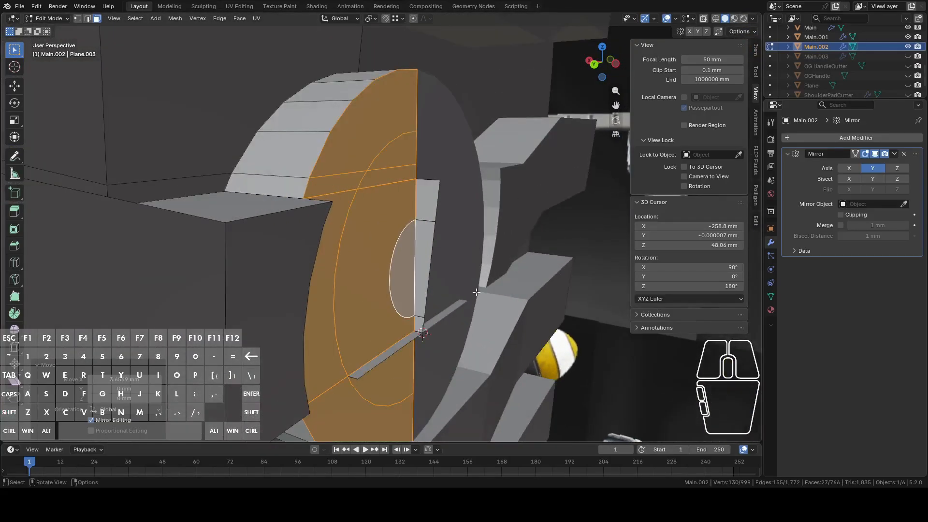
pyautogui.scroll(-4, 483, 296)
pyautogui.press('g')
pyautogui.press('x')
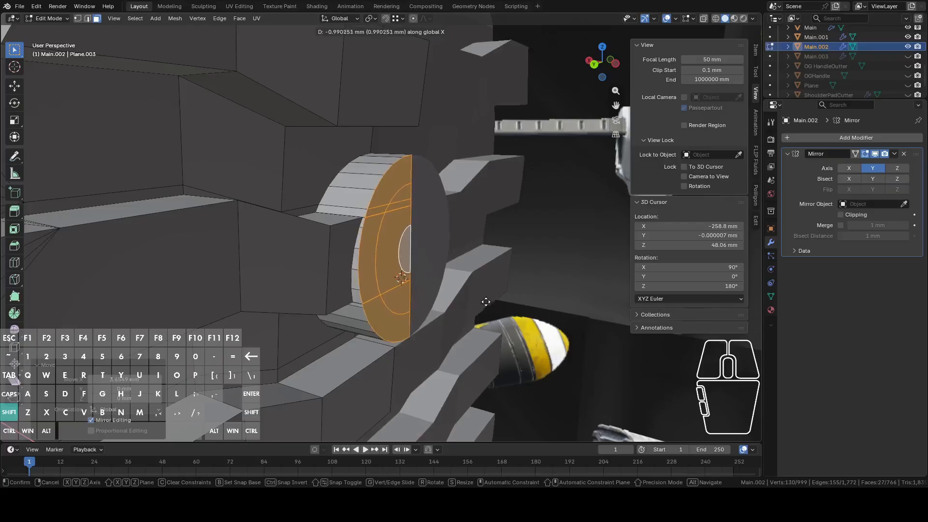
pyautogui.click(485, 301)
# Circle-select all faces of the button cap and move them along X closer to the stock
pyautogui.moveTo(485, 300); pyautogui.dragTo(420, 237, button='middle')
pyautogui.scroll(5, 426, 243)
pyautogui.click(394, 251)
pyautogui.press('c')
pyautogui.moveTo(392, 154)
pyautogui.mouseDown()
pyautogui.moveTo(385, 138)
pyautogui.moveTo(403, 117)
pyautogui.mouseUp()
pyautogui.moveTo(388, 186); pyautogui.dragTo(395, 323)
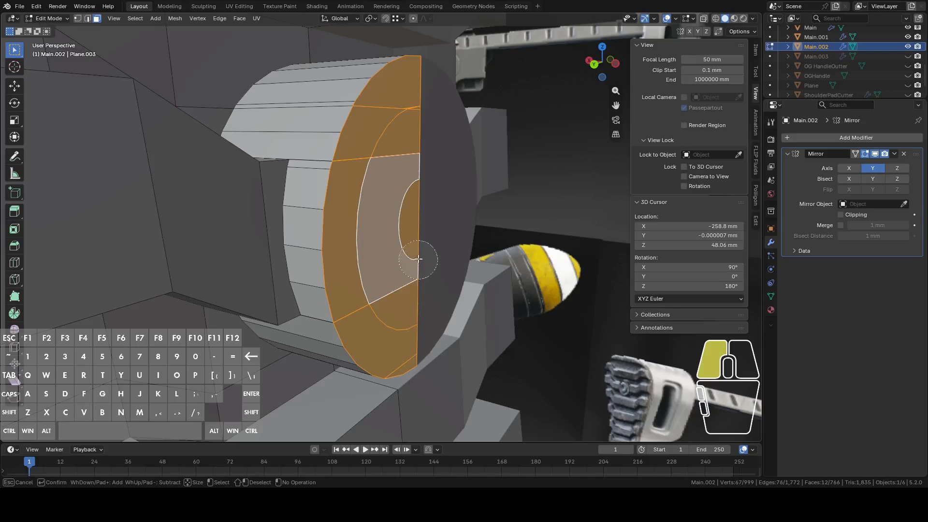
pyautogui.moveTo(418, 265); pyautogui.dragTo(420, 228)
pyautogui.press('Escape')
pyautogui.press('g')
pyautogui.press('x')
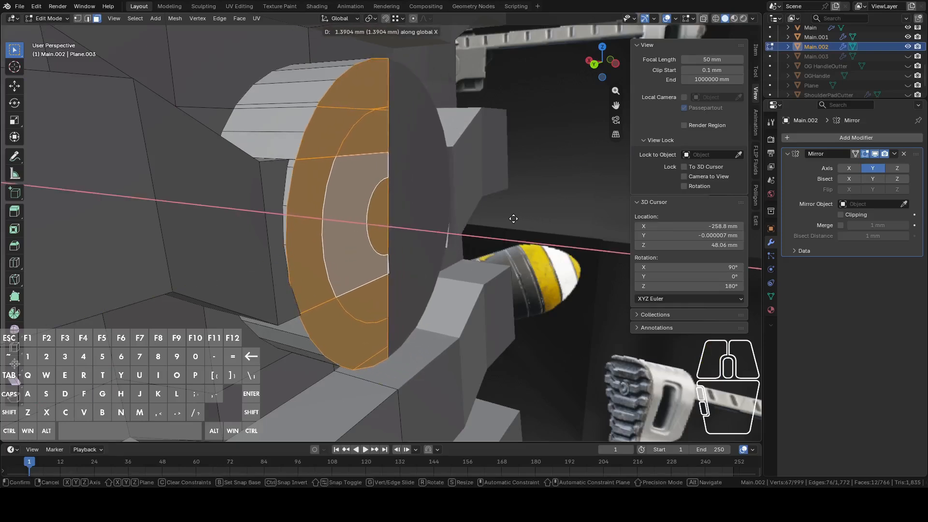
pyautogui.click(398, 239)
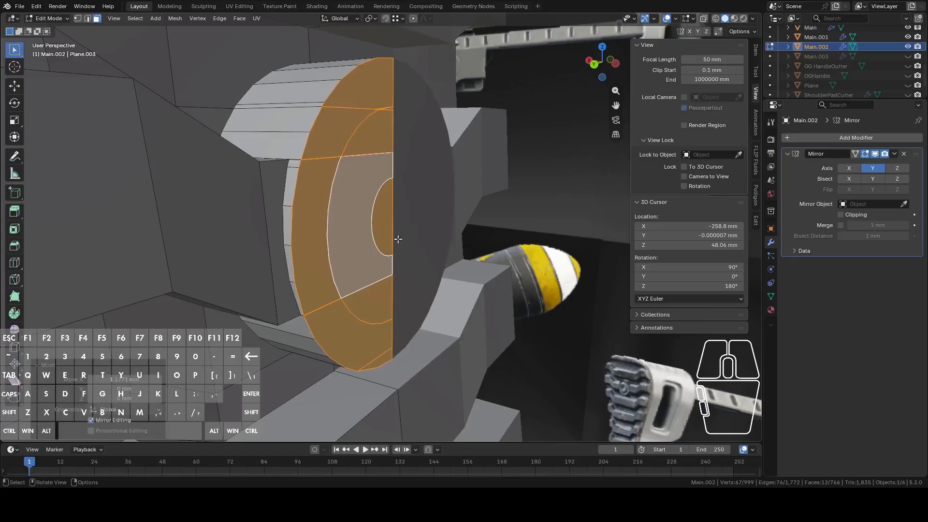
# Select the inner ring faces of the cap, extrude them and move them slightly outward along X
pyautogui.click(345, 221)
pyautogui.press('3')
pyautogui.keyDown('shift'); pyautogui.click(365, 151); pyautogui.keyUp('shift')
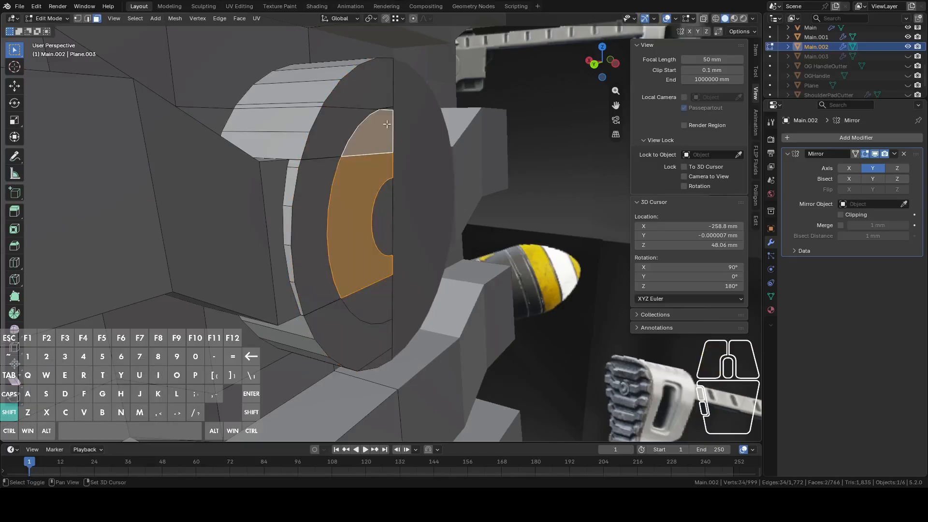
pyautogui.keyDown('shift'); pyautogui.click(390, 107); pyautogui.keyUp('shift')
pyautogui.keyDown('shift'); pyautogui.click(383, 301); pyautogui.keyUp('shift')
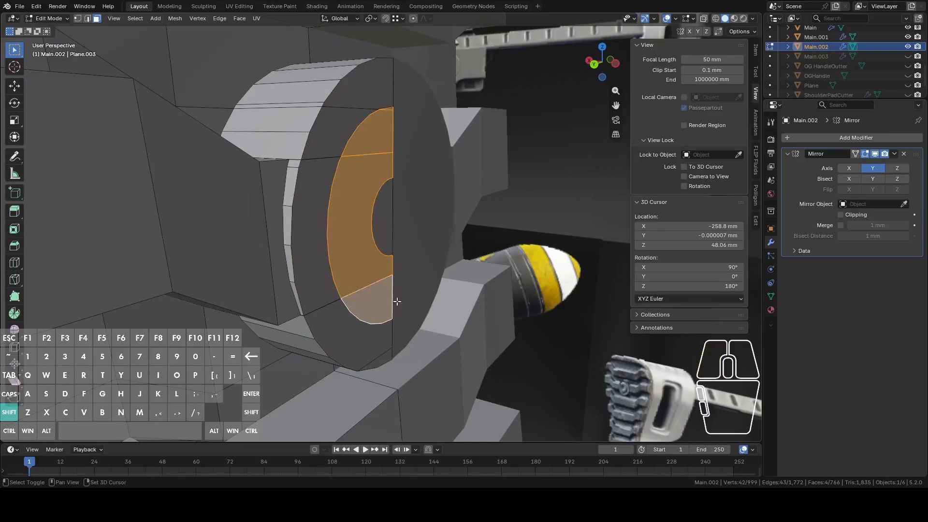
pyautogui.press('e')
pyautogui.rightClick(537, 211)
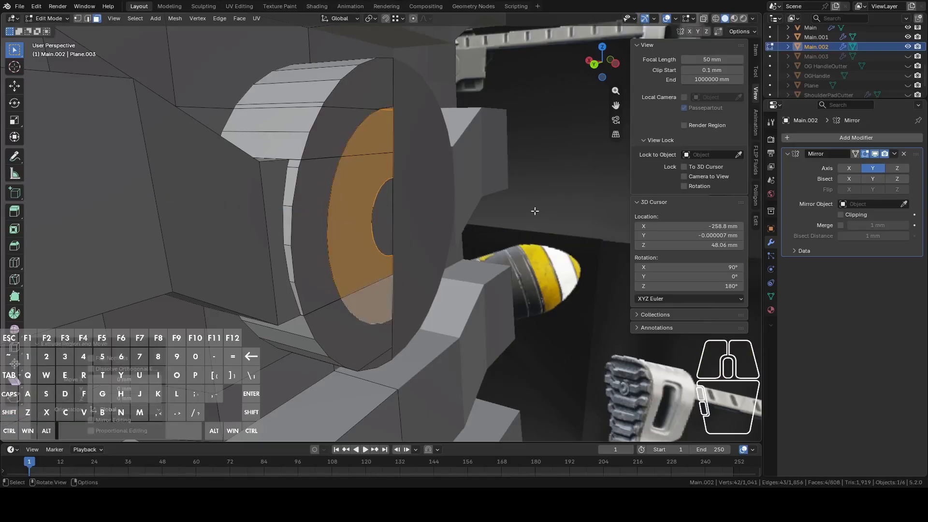
pyautogui.press('g')
pyautogui.press('x')
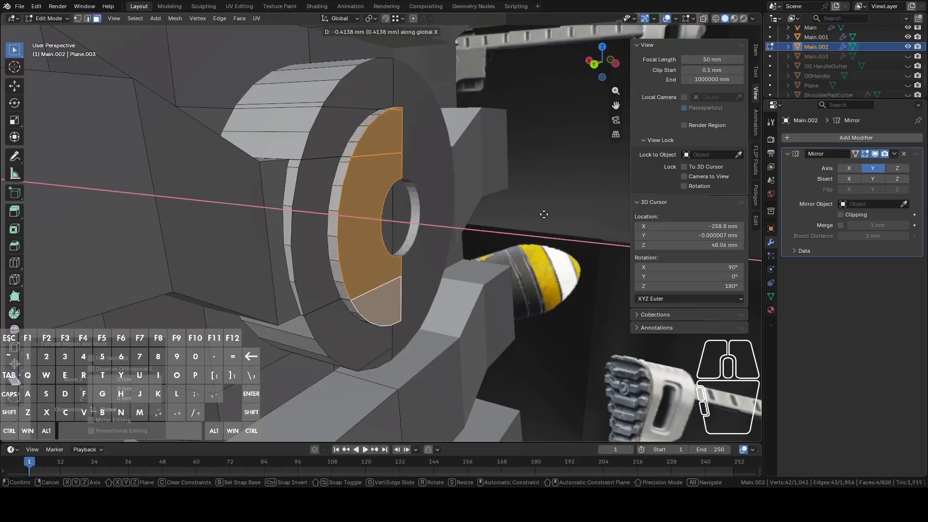
pyautogui.click(545, 214)
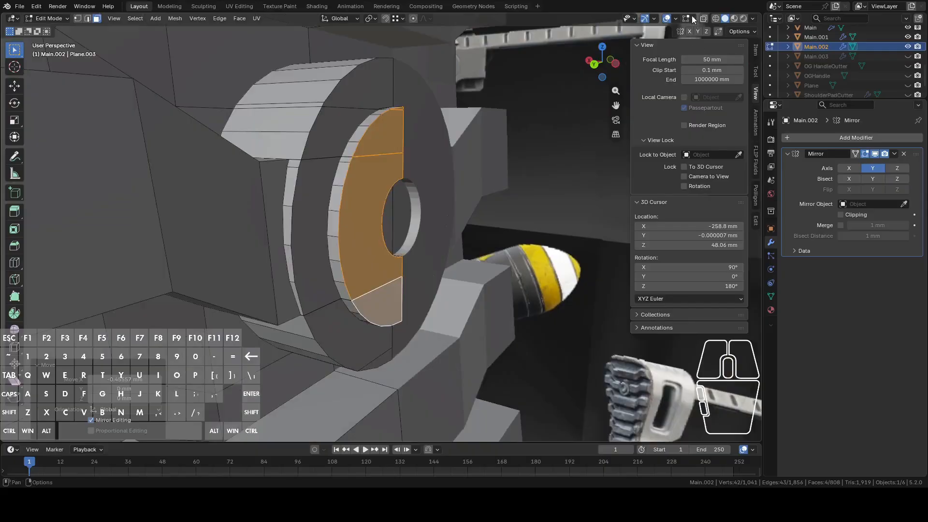
# Turn on the Edge Length overlay and shift the extruded ring outward along X to about 0.5 mm high
pyautogui.click(693, 18)
pyautogui.click(639, 151)
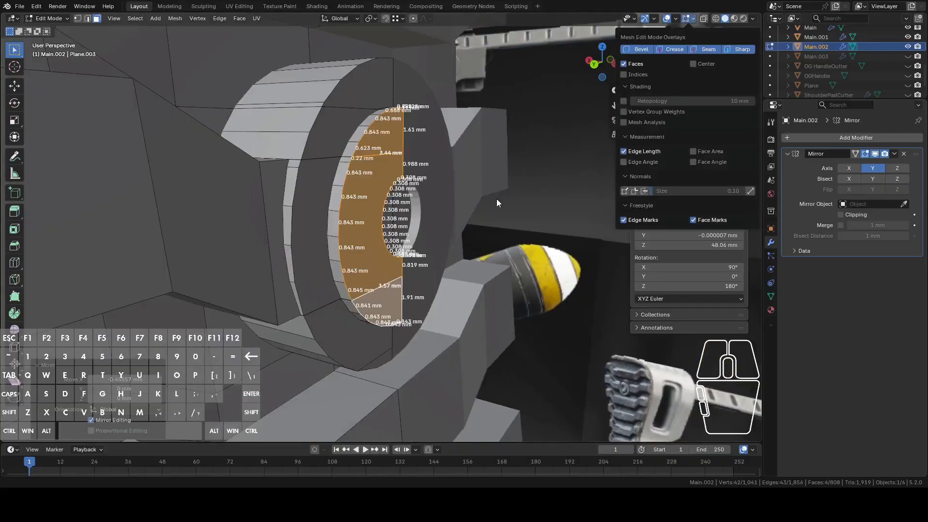
pyautogui.press('g')
pyautogui.press('x')
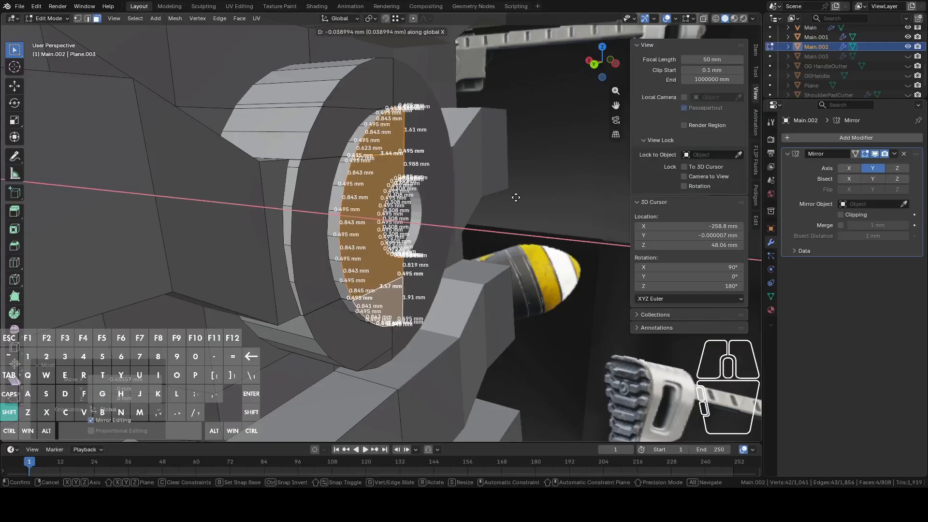
pyautogui.click(519, 198)
# Reselect the inner ring faces between the middle and smallest circles on the button cap
pyautogui.moveTo(519, 197); pyautogui.dragTo(461, 392, button='middle')
pyautogui.scroll(4, 405, 321)
pyautogui.moveTo(404, 319); pyautogui.dragTo(400, 311, button='middle')
pyautogui.scroll(4, 390, 294)
pyautogui.click(389, 269)
pyautogui.moveTo(390, 269); pyautogui.dragTo(379, 241, button='middle')
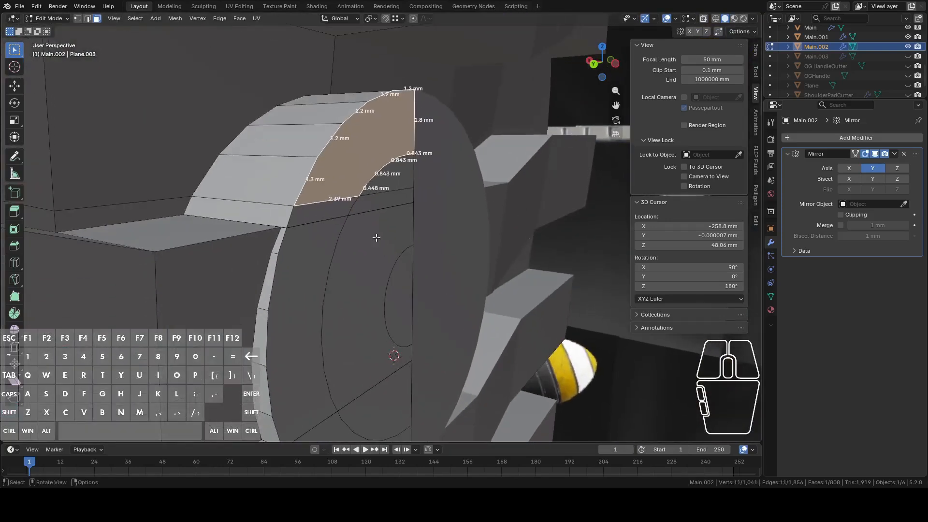
pyautogui.press('c')
pyautogui.rightClick(332, 212)
pyautogui.click(360, 289)
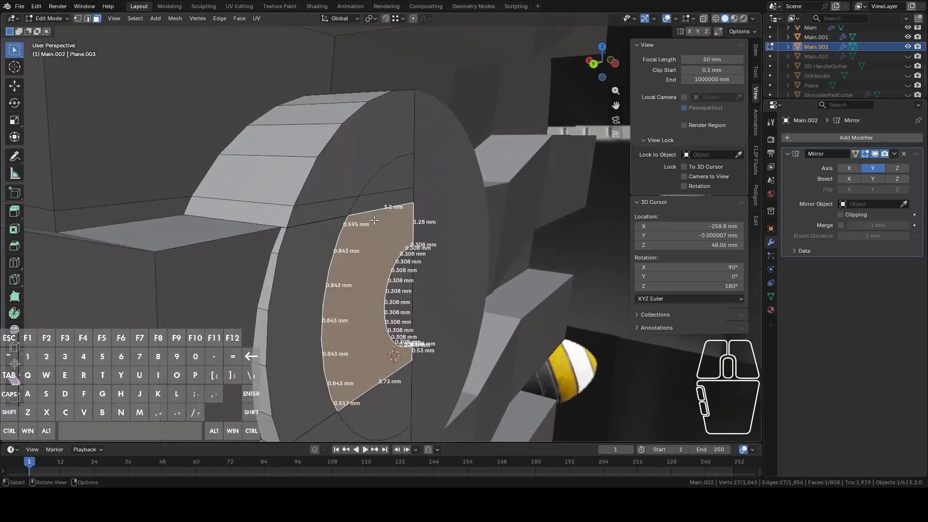
pyautogui.press('c')
pyautogui.click(388, 213)
pyautogui.keyDown('shift'); pyautogui.moveTo(382, 387); pyautogui.dragTo(487, 276, button='middle'); pyautogui.keyUp('shift')
pyautogui.click(332, 176)
pyautogui.rightClick(332, 176)
# Extrude the inner ring faces, move them about 0.5 mm outward along X and check the button in Object Mode
pyautogui.press('e')
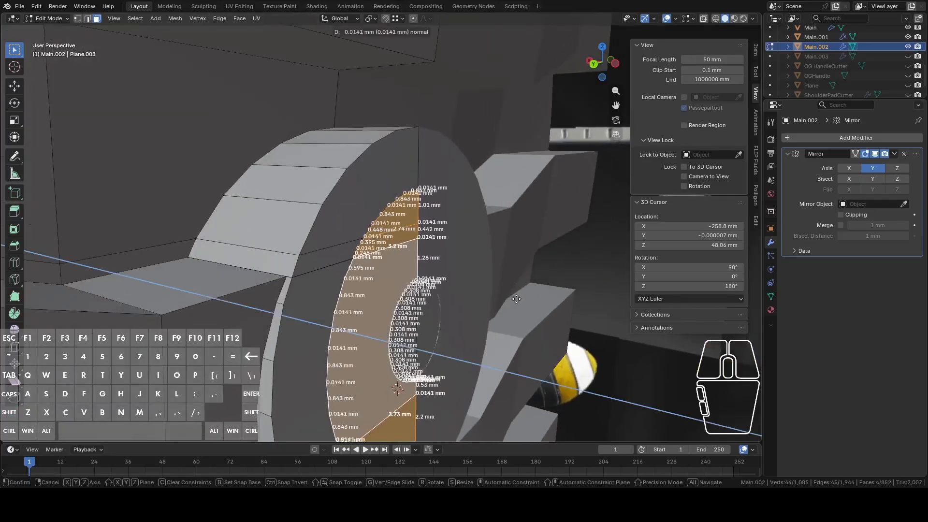
pyautogui.rightClick(532, 303)
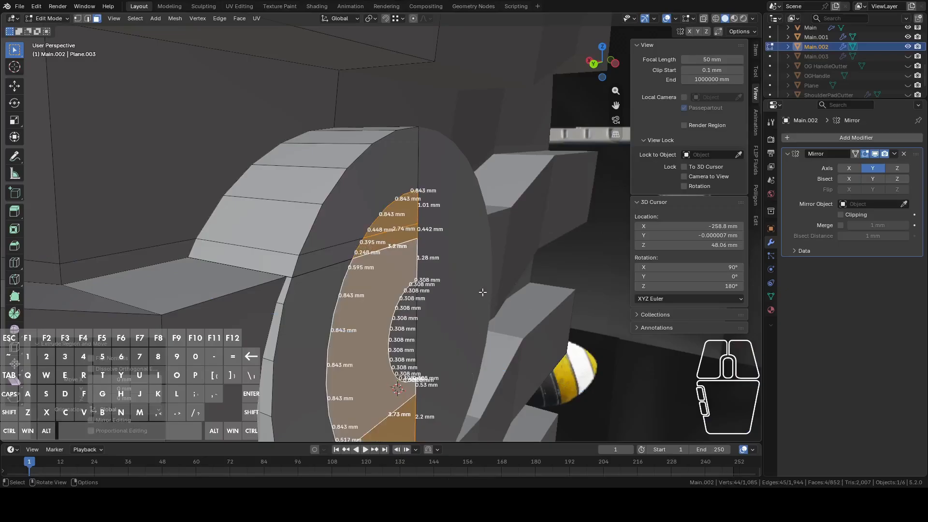
pyautogui.press('g')
pyautogui.press('x')
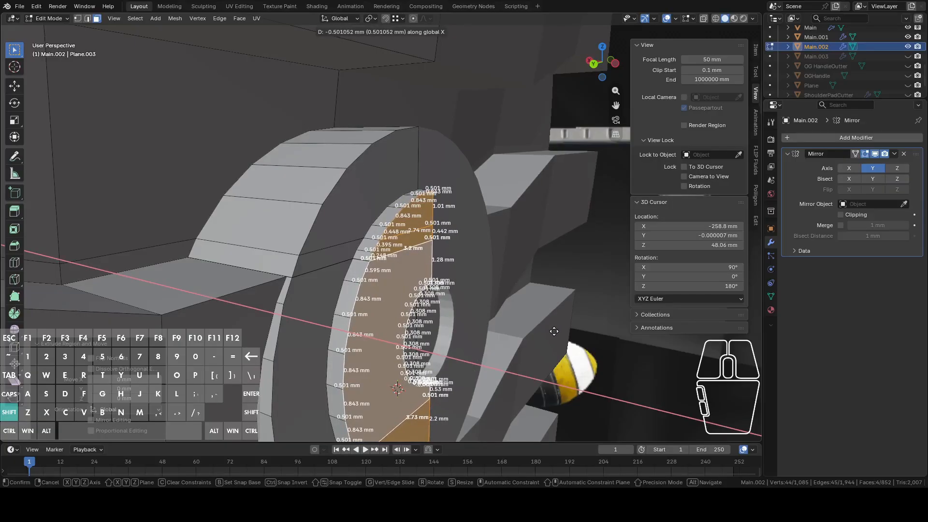
pyautogui.click(555, 332)
pyautogui.scroll(-10, 552, 331)
pyautogui.press('Tab')
pyautogui.moveTo(518, 329); pyautogui.dragTo(463, 324, button='middle')
pyautogui.press('Tab')
# Delete the leftover interior edges behind the button's ring, starting with the one running inward from the ring wall
pyautogui.scroll(5, 460, 335)
pyautogui.scroll(4, 464, 325)
pyautogui.press('2')
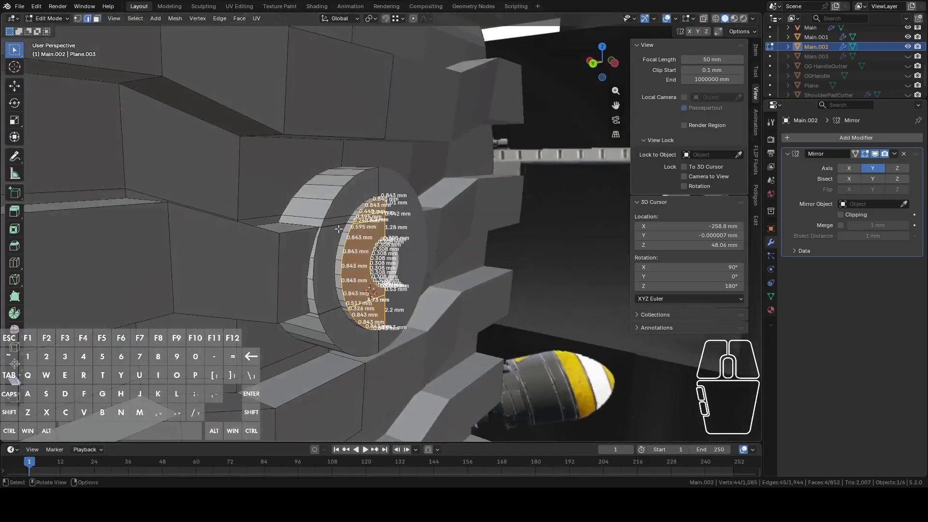
pyautogui.click(340, 230)
pyautogui.click(340, 224)
pyautogui.press('KP_Decimal')
pyautogui.moveTo(346, 243); pyautogui.dragTo(515, 211, button='middle')
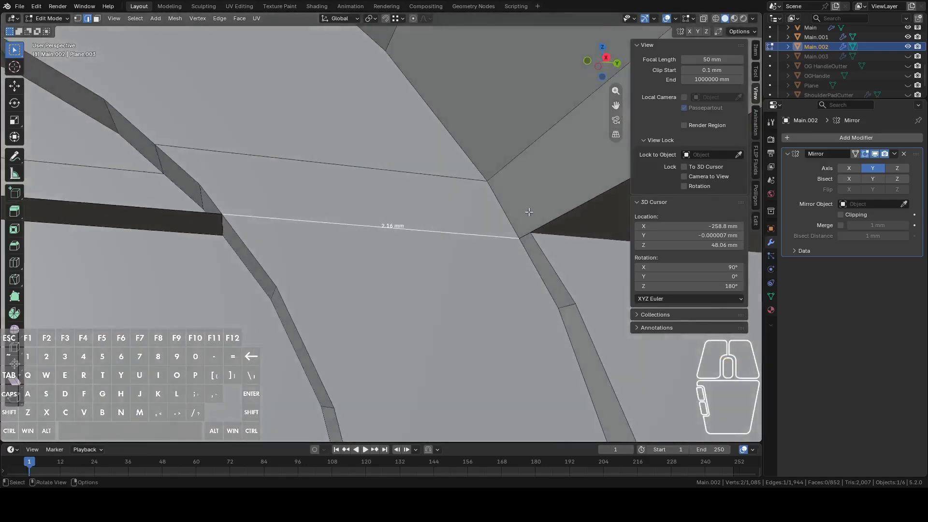
pyautogui.scroll(-4, 518, 210)
pyautogui.moveTo(245, 220); pyautogui.dragTo(399, 177, button='middle')
pyautogui.press('x')
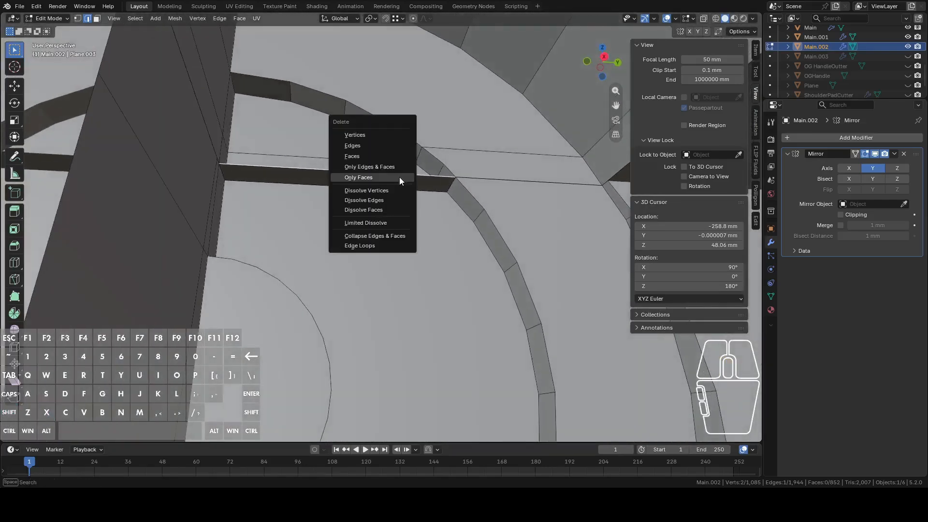
pyautogui.click(371, 146)
pyautogui.press('x')
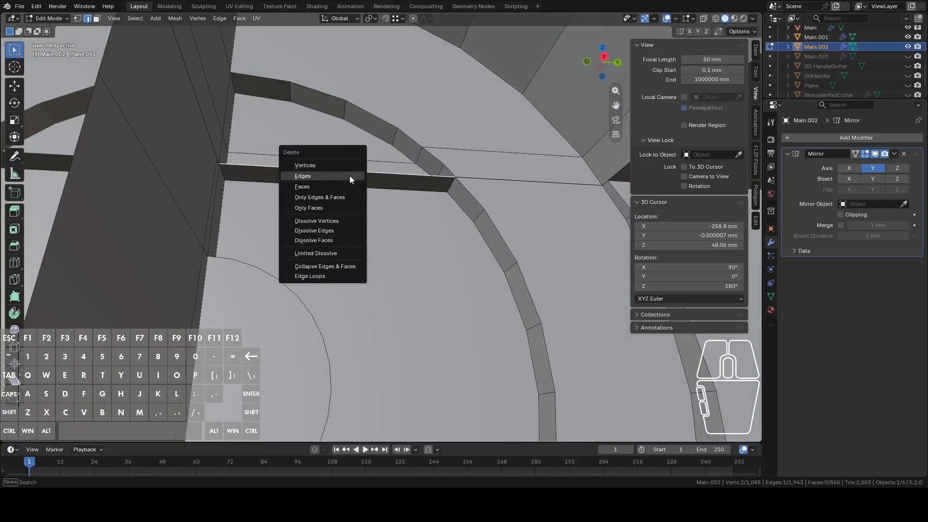
pyautogui.click(351, 178)
pyautogui.moveTo(354, 191); pyautogui.dragTo(319, 238, button='middle')
pyautogui.press('x')
pyautogui.click(359, 230)
pyautogui.hotkey('ctrl', 'z')
# Select the interior vertices along the mirror plane and on the inner shelf behind the button cap, and delete them
pyautogui.press('c')
pyautogui.moveTo(261, 161); pyautogui.dragTo(237, 330)
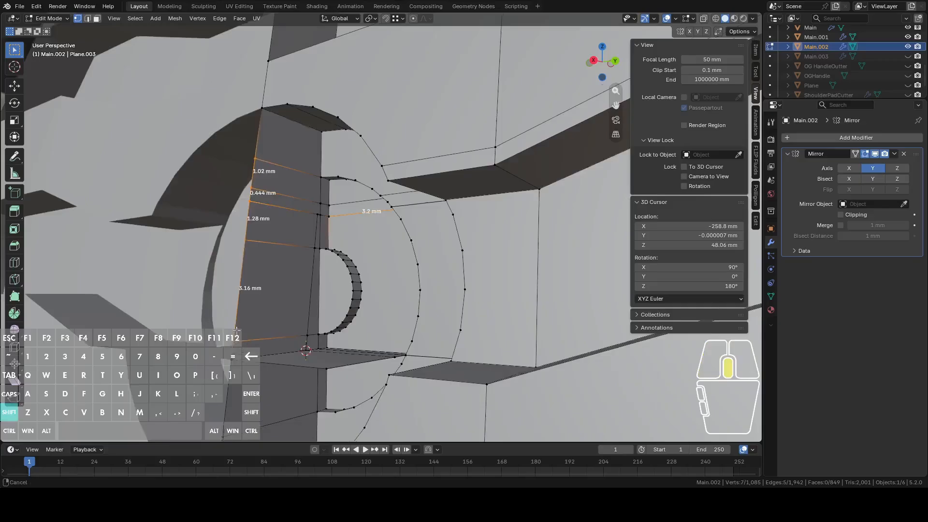
pyautogui.keyDown('shift'); pyautogui.moveTo(237, 330); pyautogui.dragTo(290, 213, button='middle'); pyautogui.keyUp('shift')
pyautogui.moveTo(295, 218)
pyautogui.mouseDown()
pyautogui.moveTo(271, 298)
pyautogui.moveTo(292, 294)
pyautogui.mouseUp()
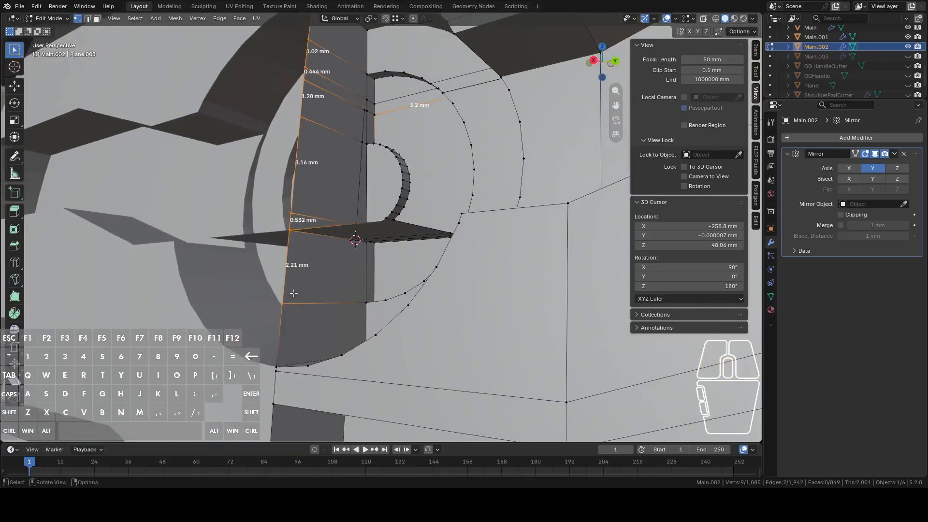
pyautogui.moveTo(292, 293); pyautogui.dragTo(310, 318, button='middle')
pyautogui.scroll(3, 423, 271)
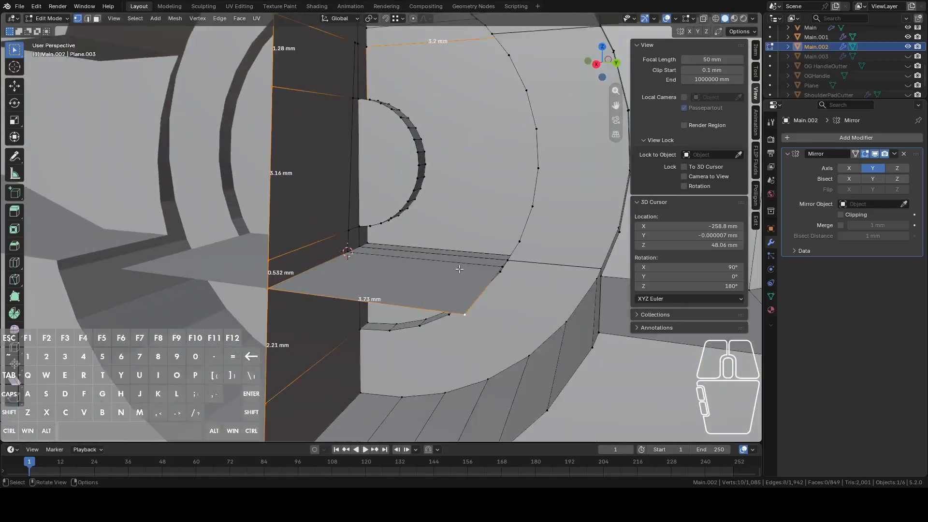
pyautogui.moveTo(494, 283); pyautogui.dragTo(452, 284, button='middle')
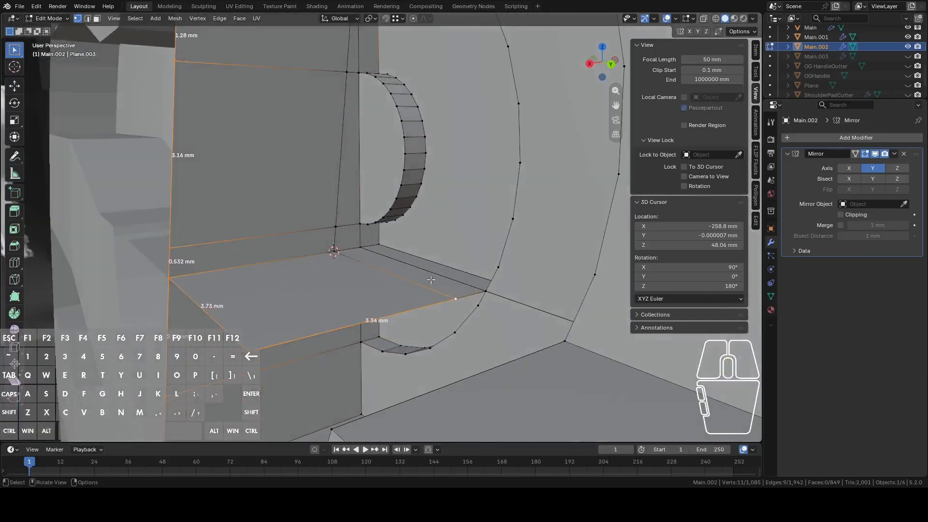
pyautogui.keyDown('shift'); pyautogui.click(360, 247); pyautogui.keyUp('shift')
pyautogui.keyDown('shift'); pyautogui.click(335, 226); pyautogui.keyUp('shift')
pyautogui.rightClick(323, 257)
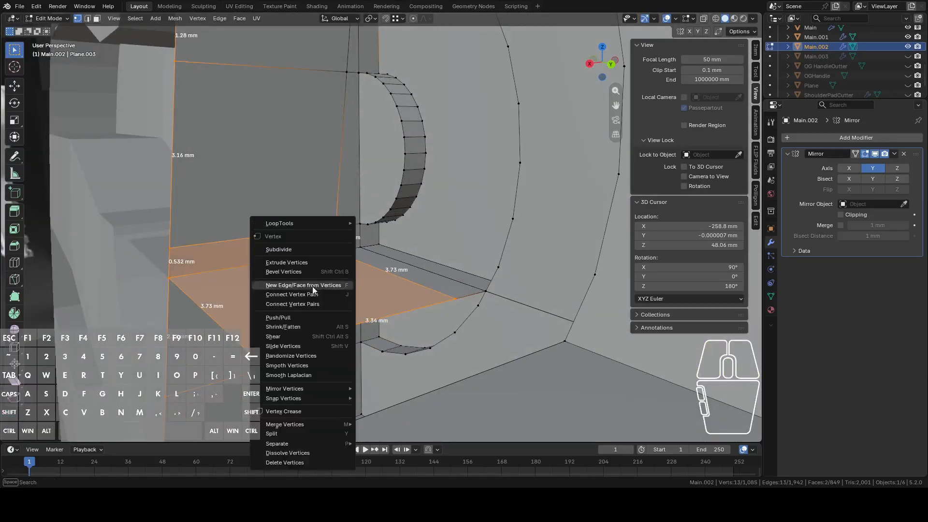
pyautogui.click(314, 453)
# Delete two leftover interior edges between the small centre disc and the surrounding ring
pyautogui.moveTo(373, 271); pyautogui.dragTo(405, 267, button='middle')
pyautogui.press('2')
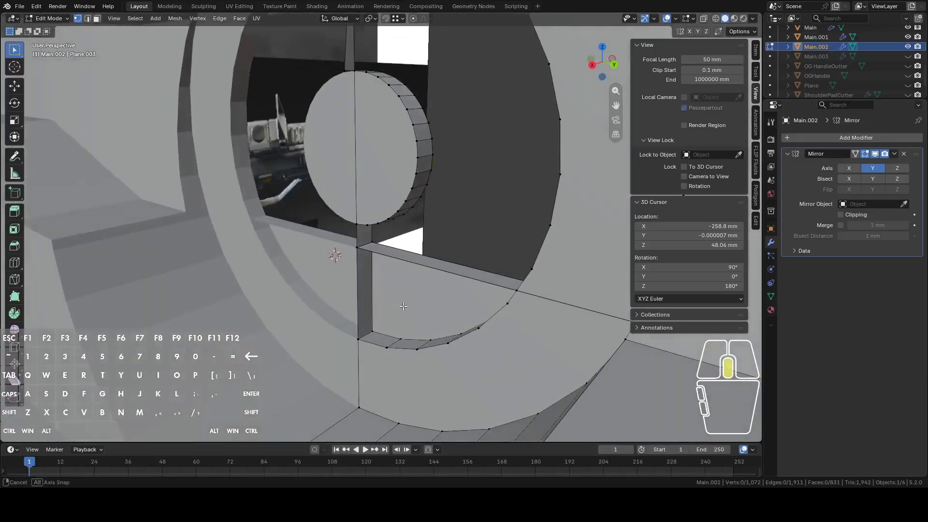
pyautogui.click(405, 267)
pyautogui.press('x')
pyautogui.click(404, 267)
pyautogui.click(411, 272)
pyautogui.press('x')
pyautogui.click(410, 272)
# Delete the stray interior vertices just below the small centre disc
pyautogui.moveTo(411, 273); pyautogui.dragTo(367, 268, button='middle')
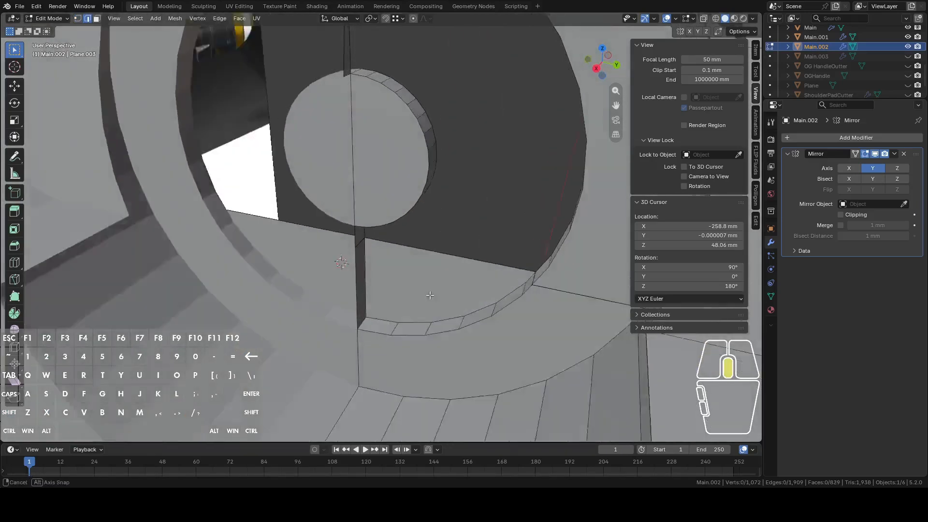
pyautogui.press('1')
pyautogui.click(364, 270)
pyautogui.rightClick(364, 270)
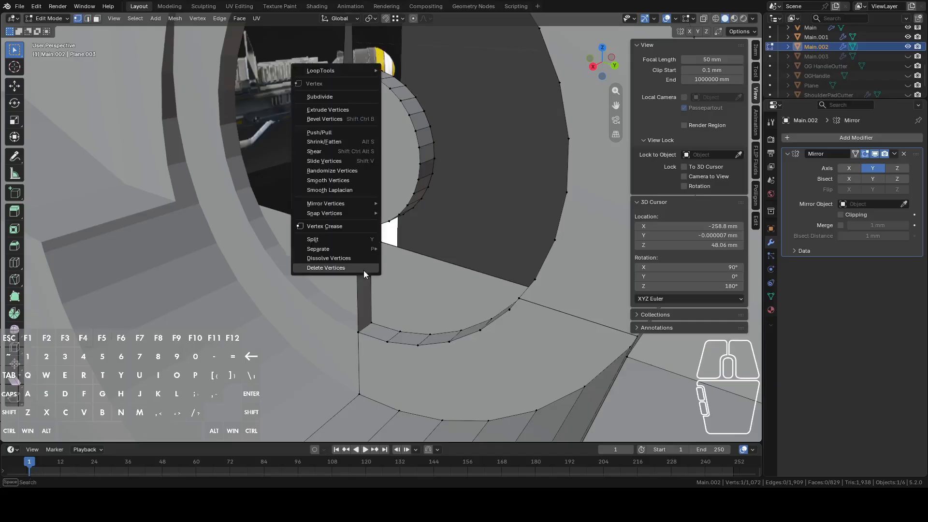
pyautogui.click(349, 269)
pyautogui.rightClick(368, 261)
pyautogui.click(365, 265)
# Delete the leftover vertices of the interior strip above the small centre disc
pyautogui.moveTo(364, 268); pyautogui.dragTo(320, 272, button='middle')
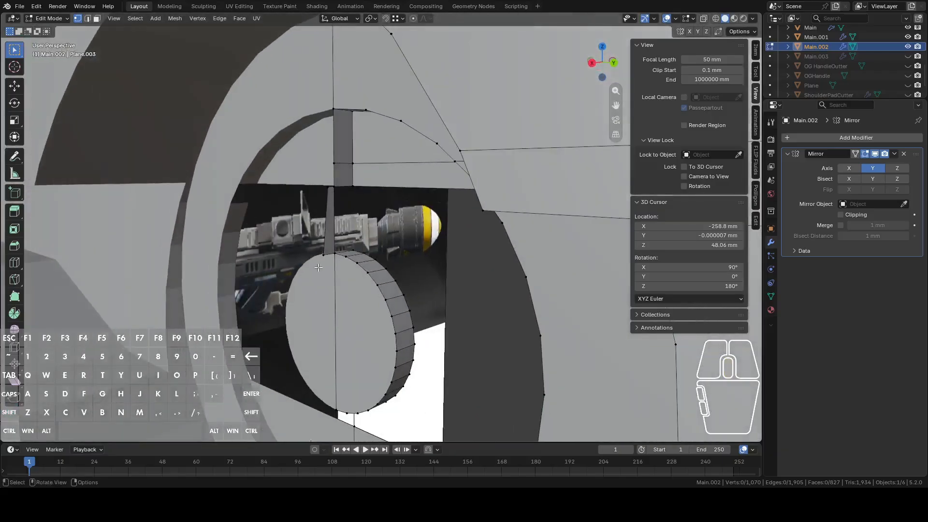
pyautogui.scroll(8, 317, 251)
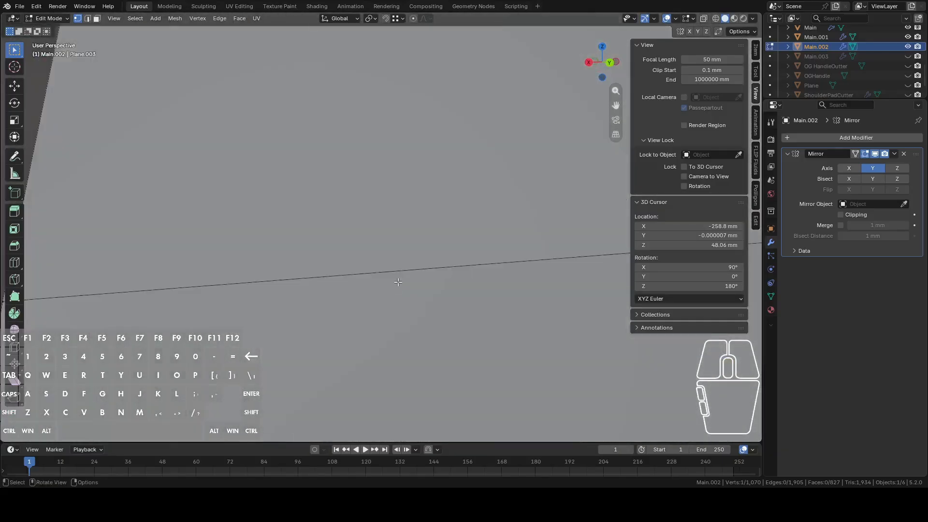
pyautogui.scroll(-4, 408, 274)
pyautogui.keyDown('shift'); pyautogui.click(410, 226); pyautogui.keyUp('shift')
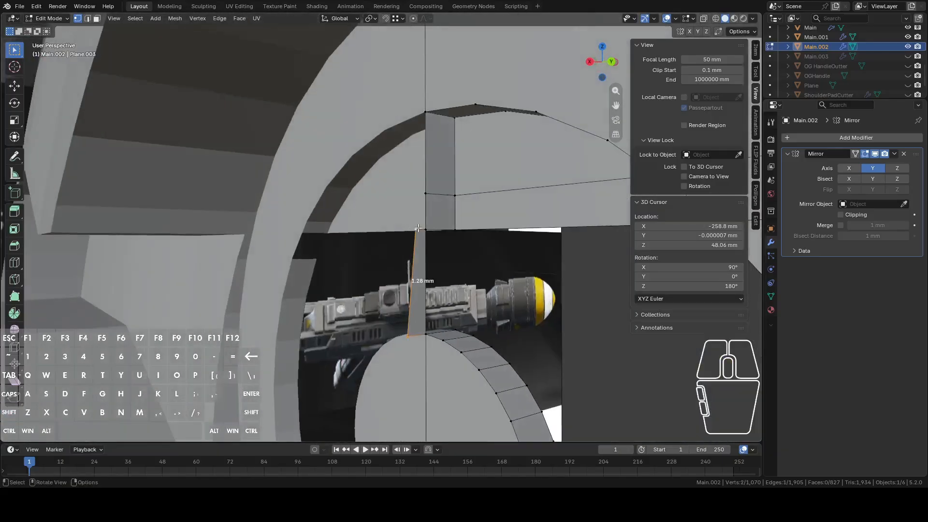
pyautogui.rightClick(435, 195)
pyautogui.click(402, 252)
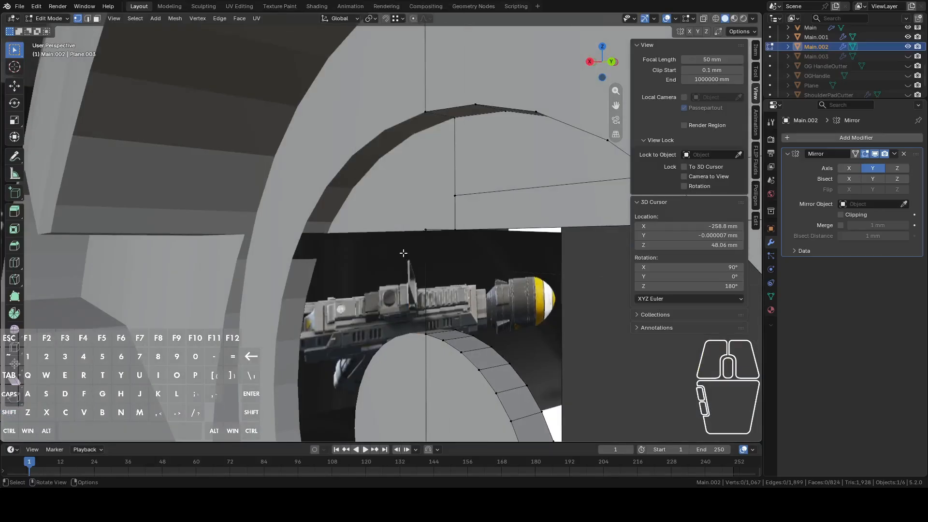
# Delete the remaining loose vertices above the small centre disc along the mirror plane
pyautogui.scroll(4, 419, 245)
pyautogui.moveTo(405, 261); pyautogui.dragTo(321, 230, button='middle')
pyautogui.moveTo(273, 236); pyautogui.dragTo(402, 197, button='middle')
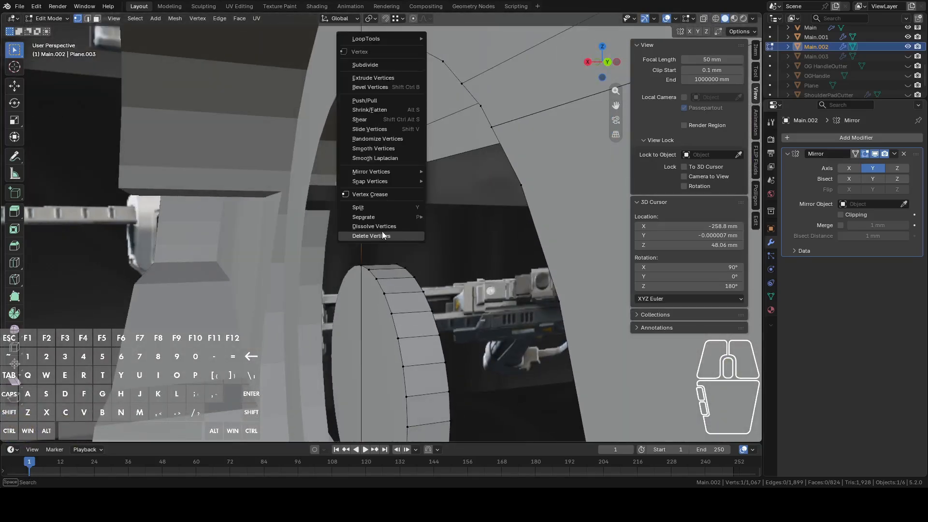
pyautogui.click(379, 209)
# Fill the gap in the ring's side wall and the open area between ring and centre disc with new faces
pyautogui.moveTo(390, 212); pyautogui.dragTo(301, 293, button='middle')
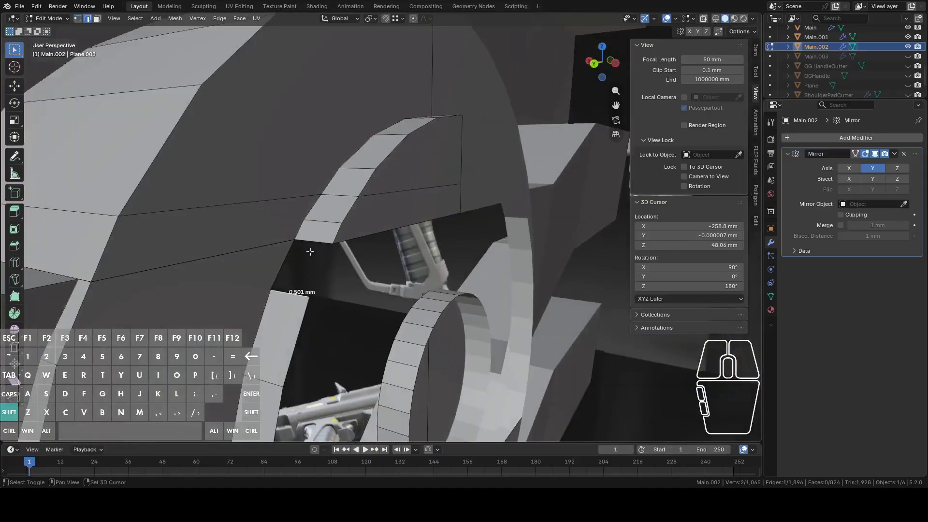
pyautogui.press('f')
pyautogui.moveTo(316, 246); pyautogui.dragTo(359, 283, button='middle')
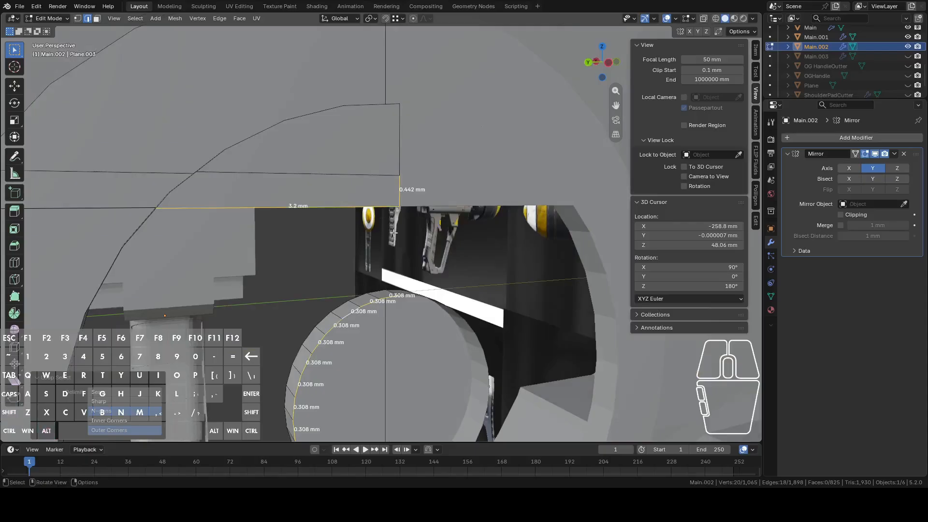
pyautogui.moveTo(408, 205); pyautogui.dragTo(343, 209, button='middle')
pyautogui.press('f')
pyautogui.press('Tab')
pyautogui.scroll(-3, 521, 262)
# Inspect the interior above the button with X-ray turned on, delete the stray vertex there, and turn X-ray off again
pyautogui.click(286, 188)
pyautogui.moveTo(290, 188); pyautogui.dragTo(438, 166, button='middle')
pyautogui.scroll(3, 351, 161)
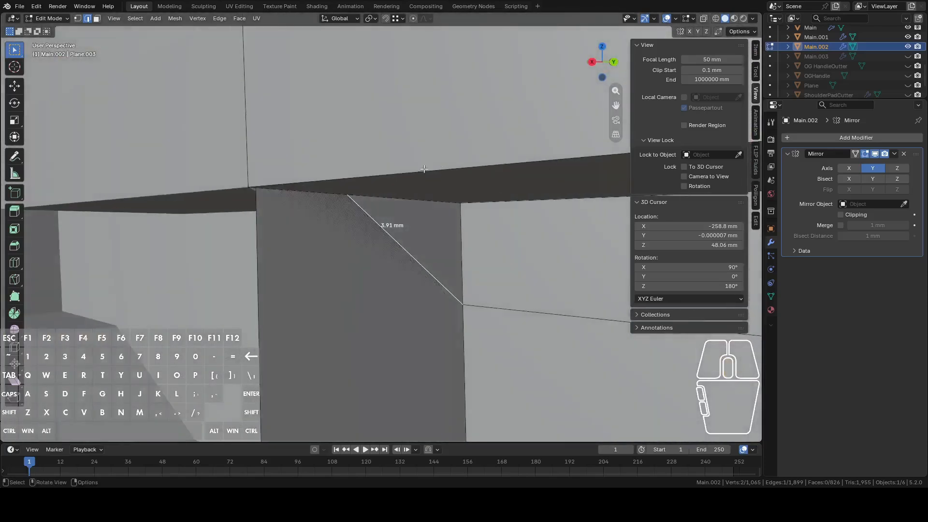
pyautogui.scroll(-3, 393, 223)
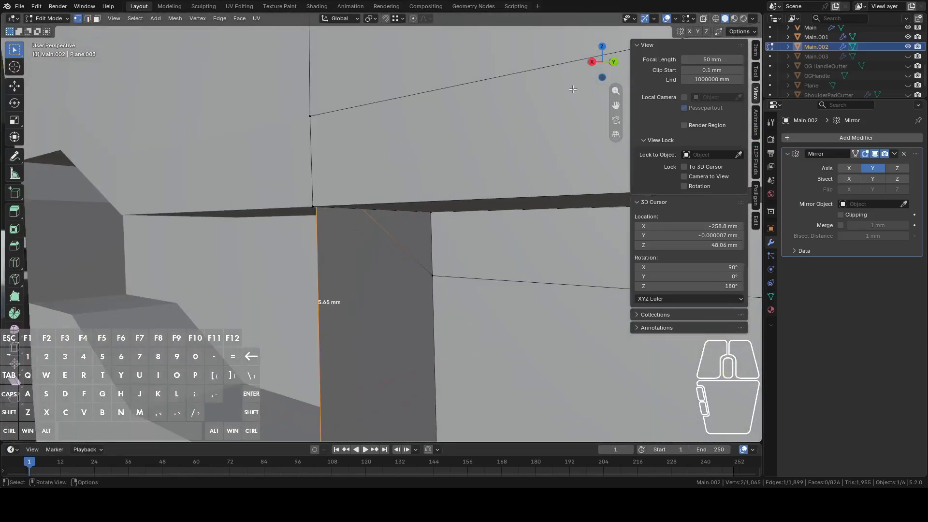
pyautogui.click(704, 18)
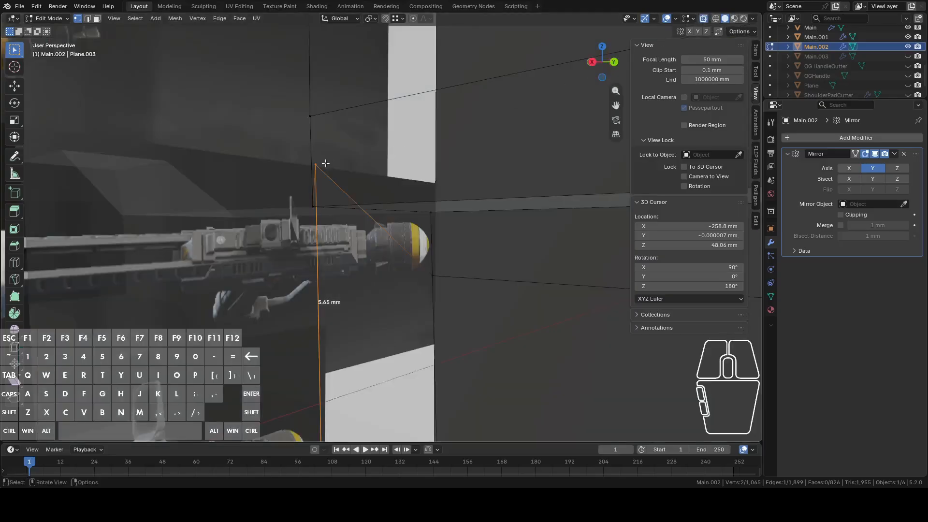
pyautogui.click(326, 208)
pyautogui.keyDown('shift'); pyautogui.moveTo(326, 207); pyautogui.dragTo(654, 84, button='middle'); pyautogui.keyUp('shift')
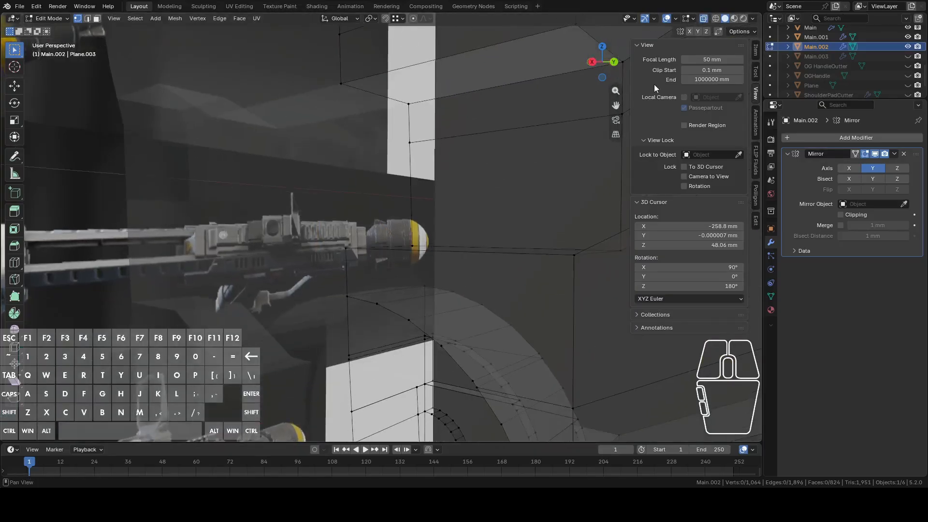
pyautogui.click(702, 17)
# Circle-select the vertices of the internal wall behind the button along the mirror plane and delete them
pyautogui.keyDown('shift'); pyautogui.moveTo(411, 331); pyautogui.dragTo(358, 262, button='middle'); pyautogui.keyUp('shift')
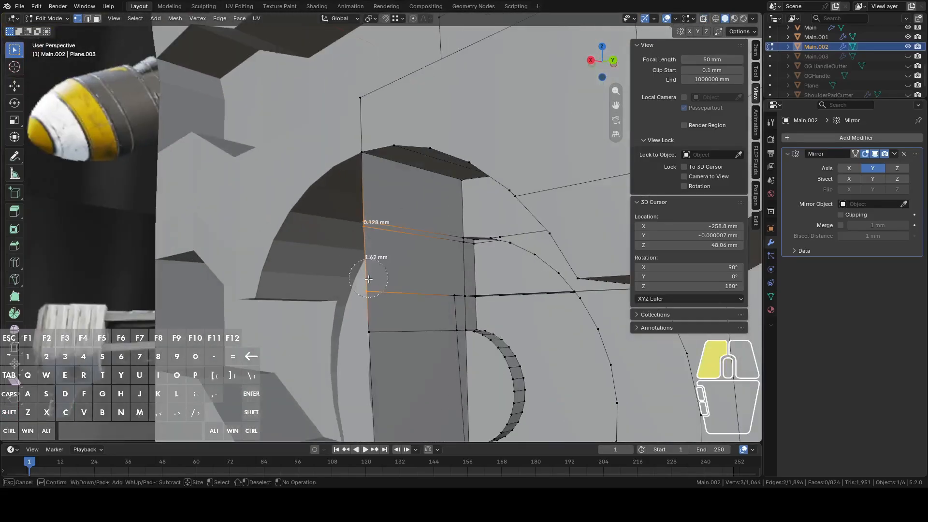
pyautogui.keyDown('shift'); pyautogui.moveTo(376, 361); pyautogui.dragTo(398, 179, button='middle'); pyautogui.keyUp('shift')
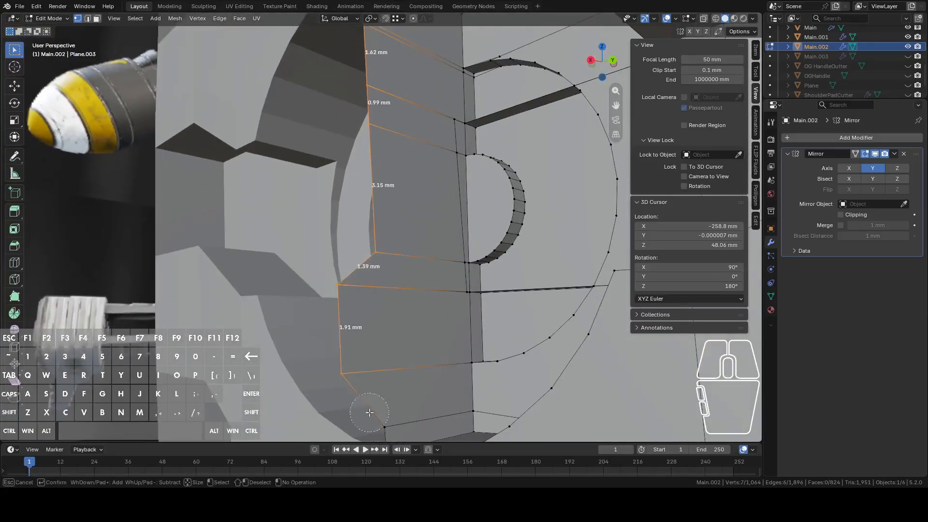
pyautogui.moveTo(377, 411); pyautogui.dragTo(404, 307, button='middle')
pyautogui.rightClick(406, 303)
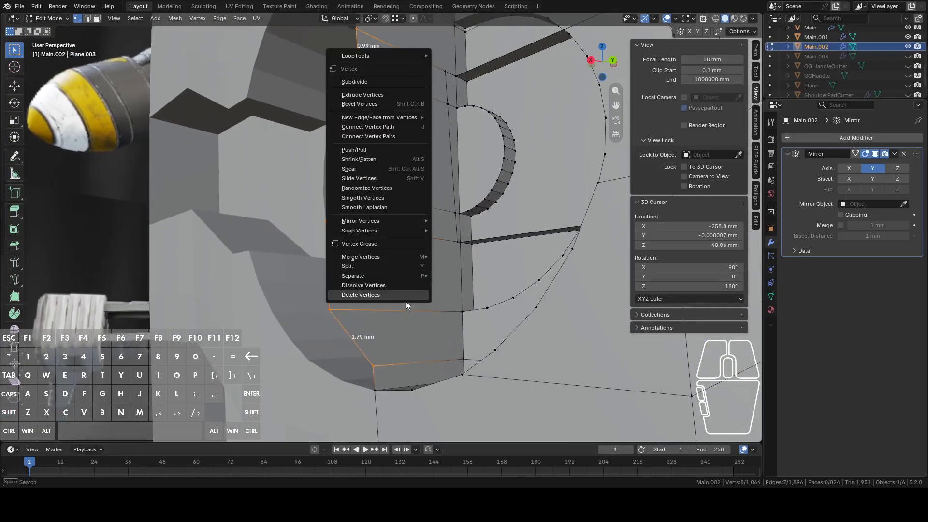
pyautogui.click(397, 297)
# Select the remaining interior vertices in the column directly behind the centre disc and delete them
pyautogui.keyDown('shift'); pyautogui.moveTo(476, 214); pyautogui.dragTo(361, 261, button='middle'); pyautogui.keyUp('shift')
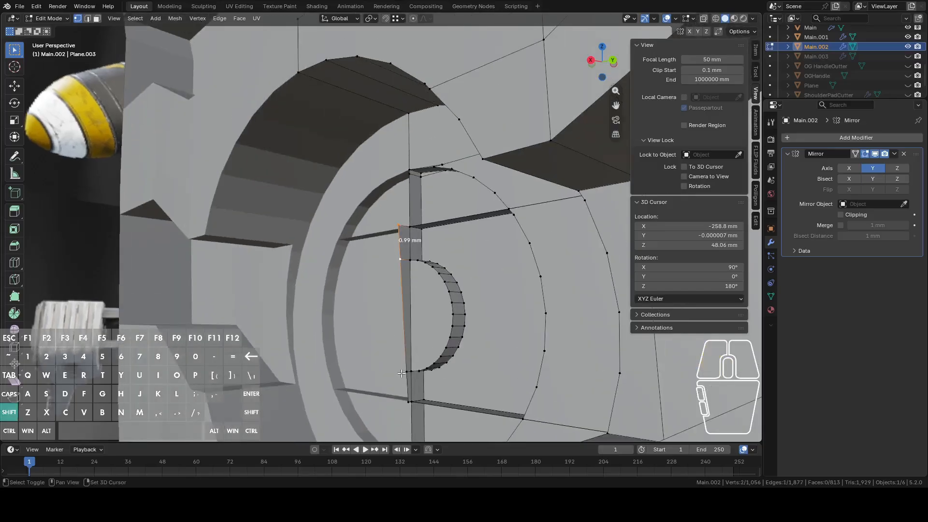
pyautogui.keyDown('shift'); pyautogui.moveTo(409, 407); pyautogui.dragTo(382, 315, button='middle'); pyautogui.keyUp('shift')
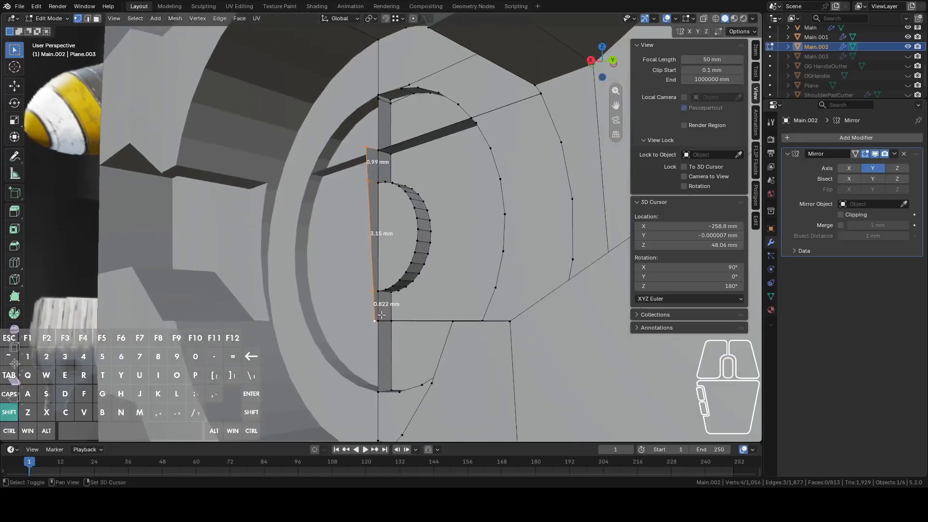
pyautogui.rightClick(390, 331)
pyautogui.click(386, 336)
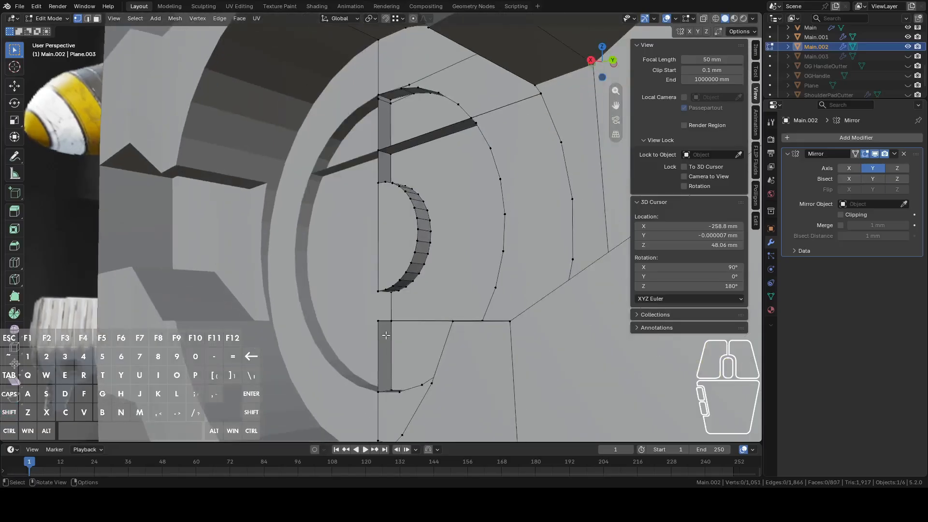
# Delete the last leftover vertices on the narrow interior strips above and below the centre disc
pyautogui.rightClick(381, 327)
pyautogui.keyDown('shift'); pyautogui.moveTo(381, 331); pyautogui.dragTo(407, 360, button='middle'); pyautogui.keyUp('shift')
pyautogui.scroll(4, 408, 361)
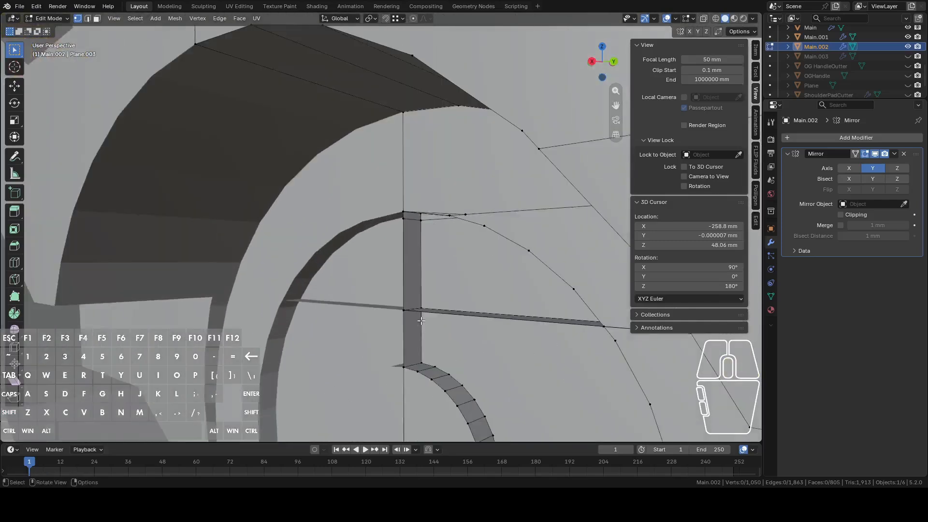
pyautogui.rightClick(420, 327)
pyautogui.press('Escape')
pyautogui.rightClick(420, 329)
pyautogui.click(420, 329)
pyautogui.moveTo(420, 329); pyautogui.dragTo(458, 324, button='middle')
pyautogui.rightClick(418, 265)
pyautogui.click(418, 265)
# Select the whole stock mesh, recalculate its normals to the outside and return to Object Mode
pyautogui.scroll(8, 459, 324)
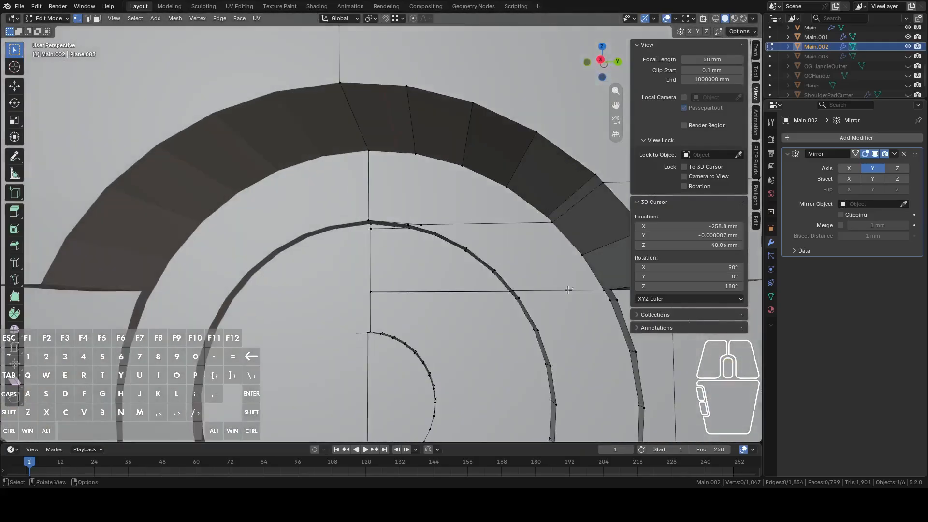
pyautogui.moveTo(568, 289); pyautogui.dragTo(234, 235, button='middle')
pyautogui.scroll(-6, 234, 236)
pyautogui.press('Tab')
pyautogui.moveTo(312, 239); pyautogui.dragTo(466, 238, button='middle')
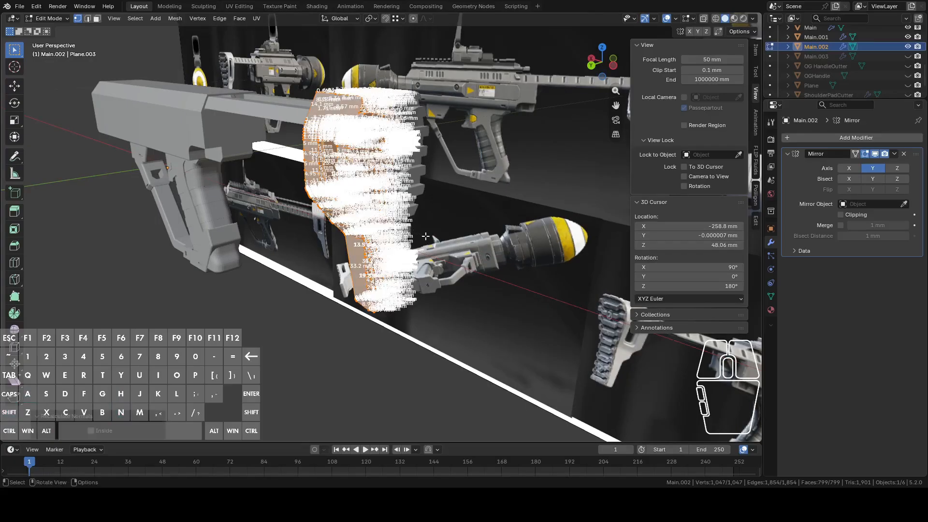
pyautogui.moveTo(419, 229); pyautogui.dragTo(488, 222, button='middle')
pyautogui.press('Tab')
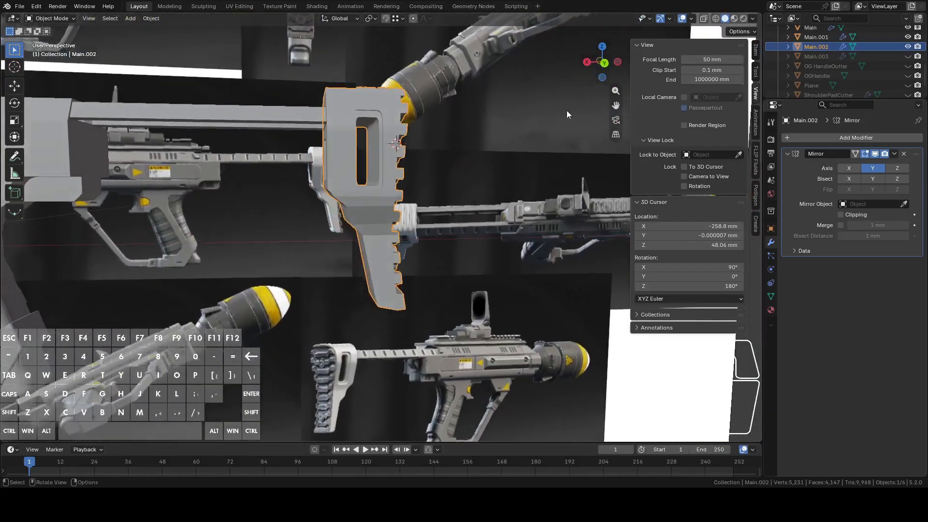
# Switch to the orthographic back view and frame the stock beside the reference images
pyautogui.click(604, 66)
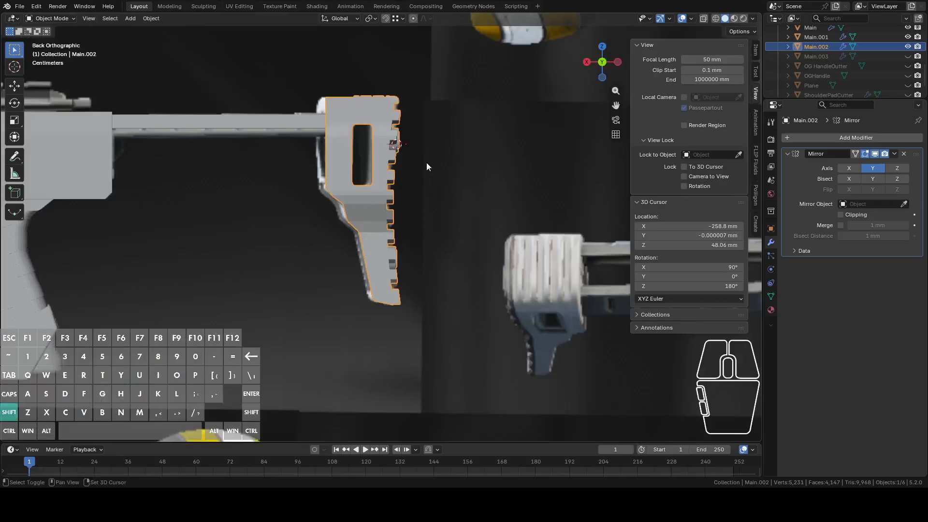
pyautogui.keyDown('shift'); pyautogui.moveTo(427, 160); pyautogui.dragTo(509, 221, button='middle'); pyautogui.keyUp('shift')
pyautogui.scroll(-1, 508, 222)
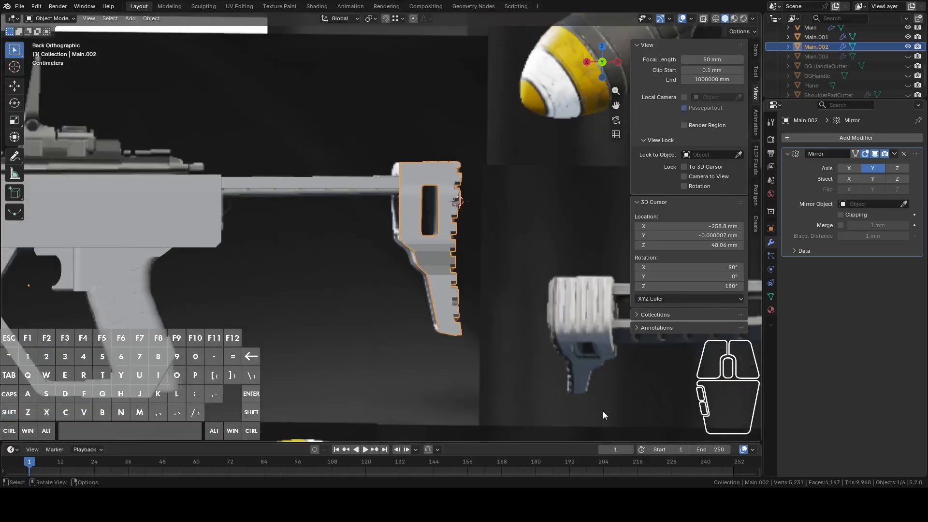